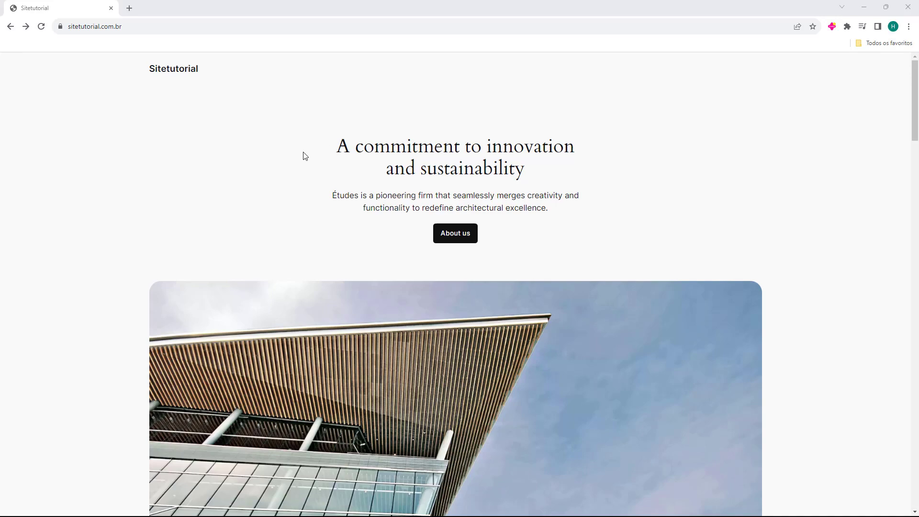
Go to the site's /wp-admin login page by extending the current address
{"action": "scroll", "coordinate": [649, 269], "scroll_direction": "down", "scroll_amount": 17}
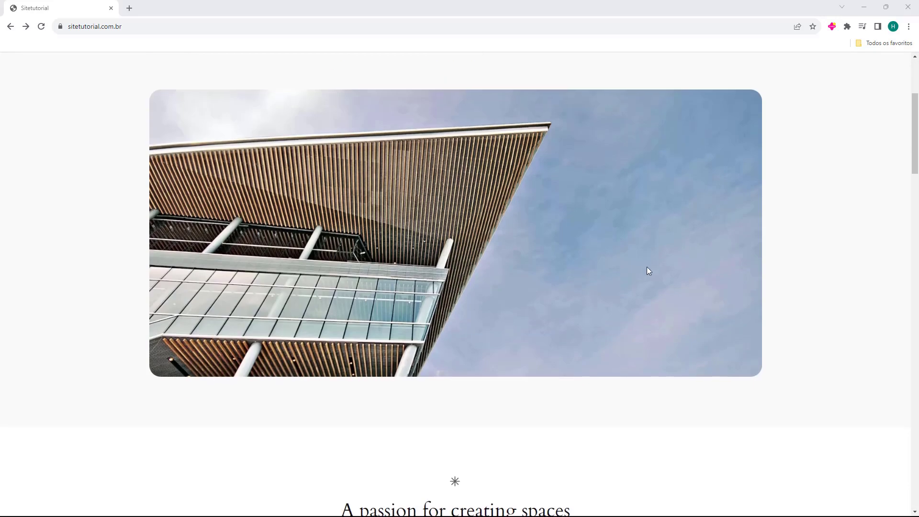
{"action": "scroll", "coordinate": [227, 311], "scroll_direction": "up", "scroll_amount": 7}
{"action": "scroll", "coordinate": [226, 311], "scroll_direction": "up", "scroll_amount": 12}
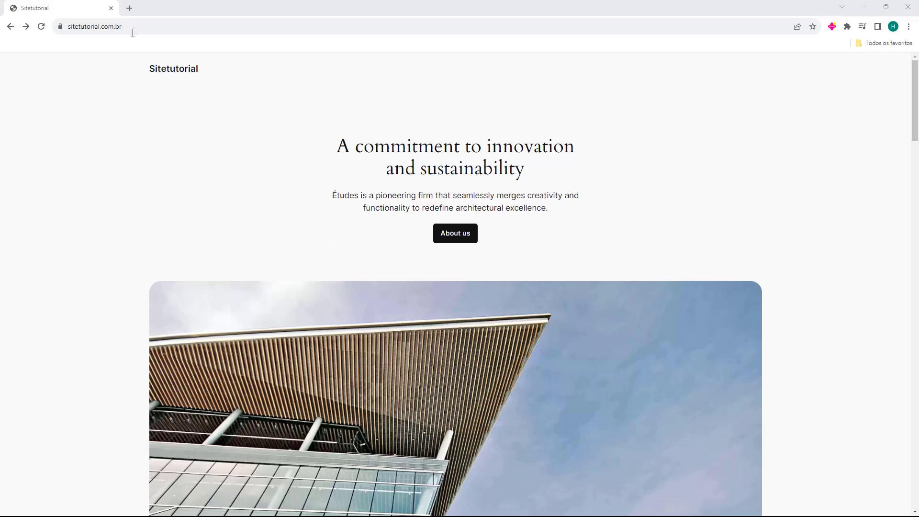
{"action": "left_click", "coordinate": [160, 30]}
{"action": "left_click", "coordinate": [205, 30]}
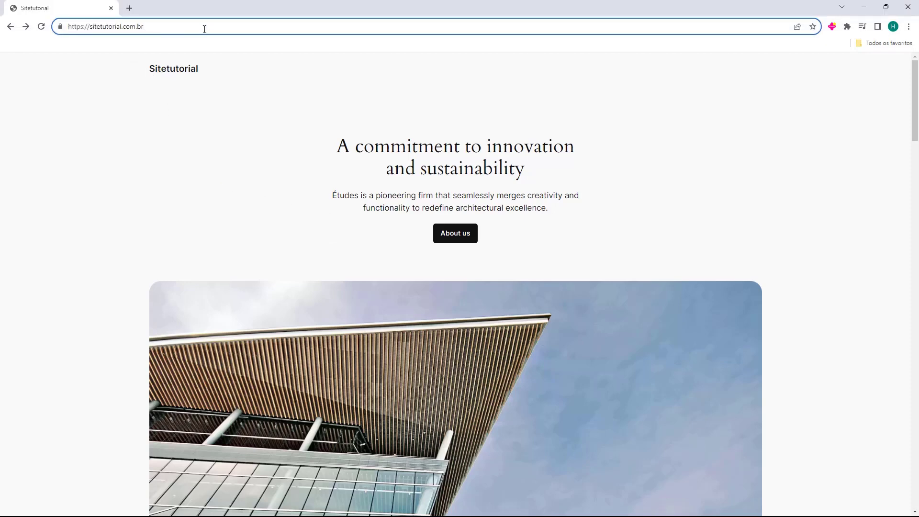
{"action": "type", "text": "/"}
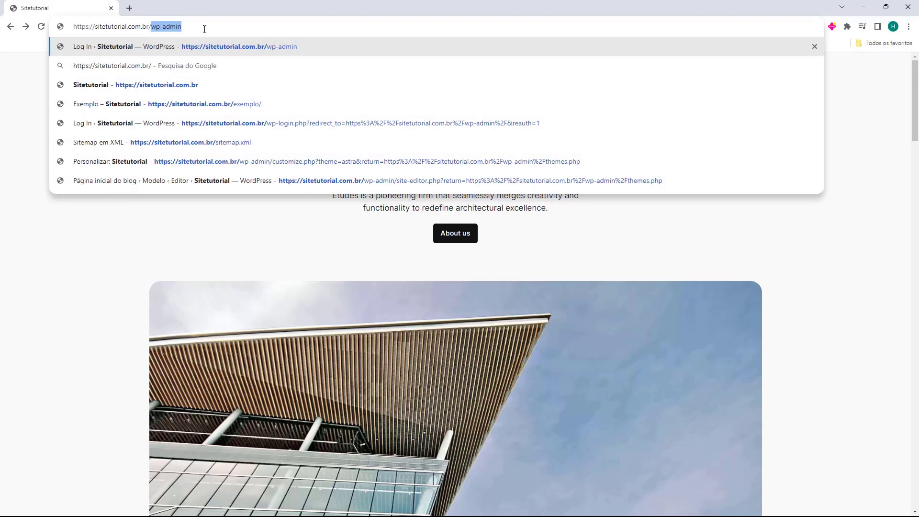
{"action": "key", "text": "Right"}
{"action": "key", "text": "Return"}
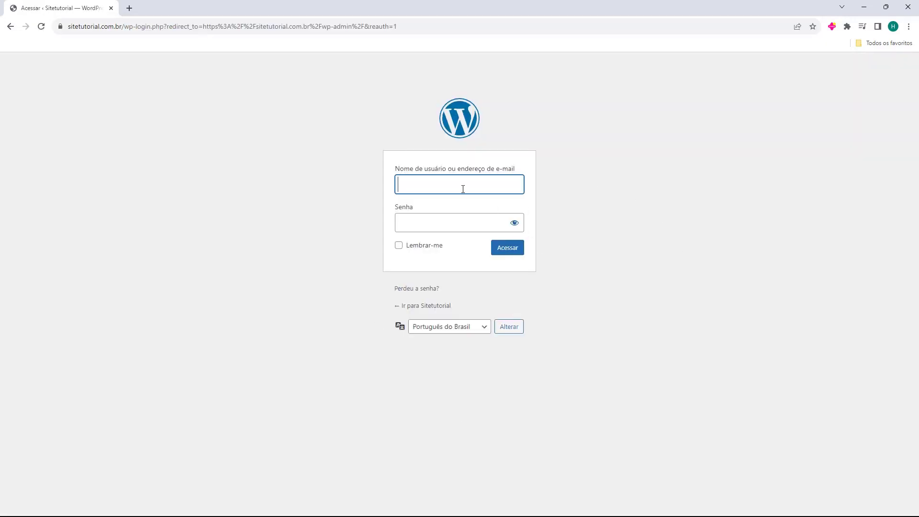
Fill in the admin username and password on the login form
{"action": "type", "text": "fernando"}
{"action": "key", "text": "Tab"}
{"action": "left_click", "coordinate": [340, 203]}
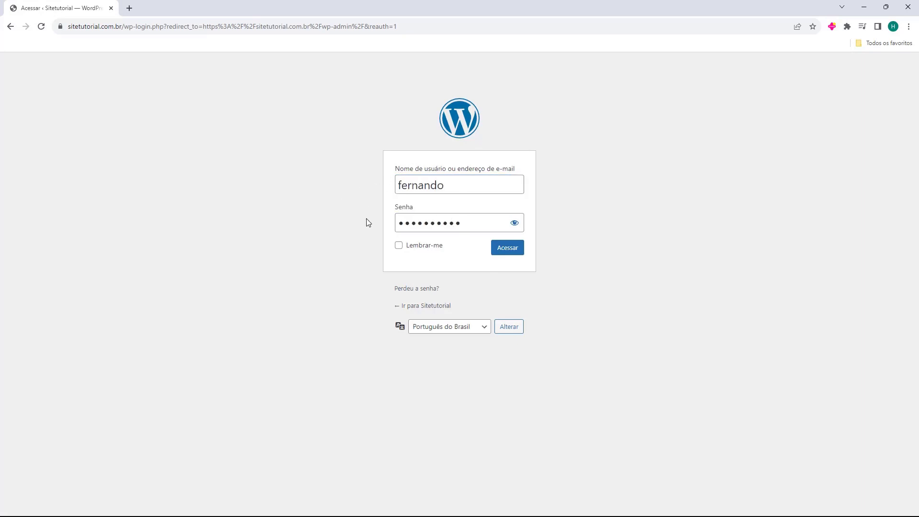
Log in to the admin dashboard and go to Plugins > Add New
{"action": "left_click", "coordinate": [506, 254]}
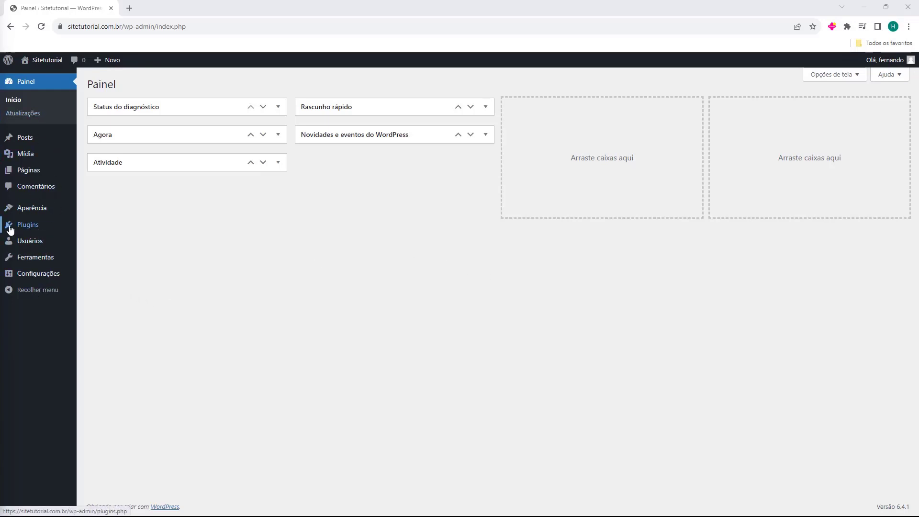
{"action": "mouse_move", "coordinate": [26, 229]}
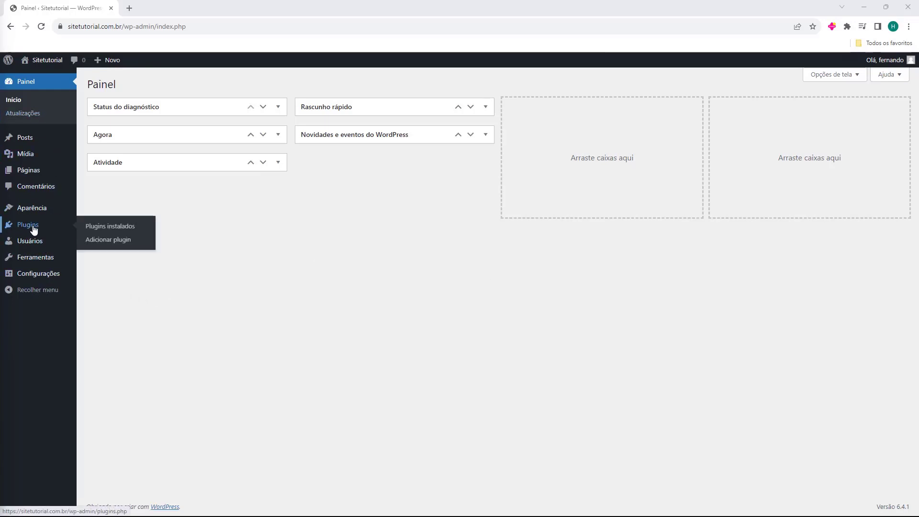
{"action": "left_click", "coordinate": [33, 229]}
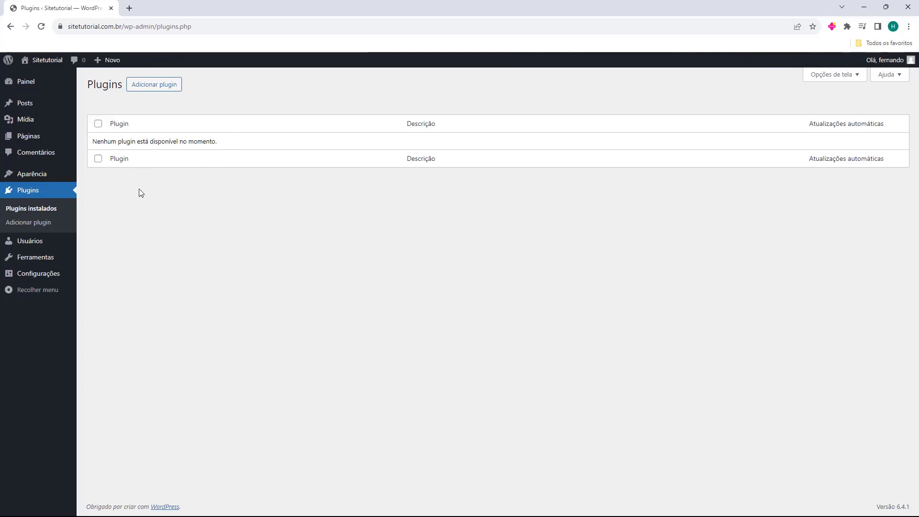
{"action": "left_click", "coordinate": [151, 89]}
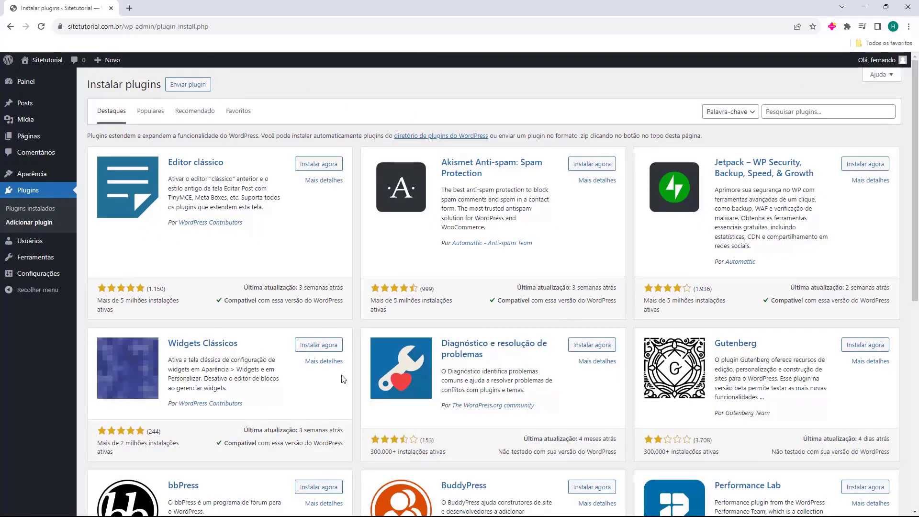
Search 'elementor', install and activate Elementor Website Builder, then dismiss its onboarding
{"action": "scroll", "coordinate": [286, 193], "scroll_direction": "down", "scroll_amount": 6}
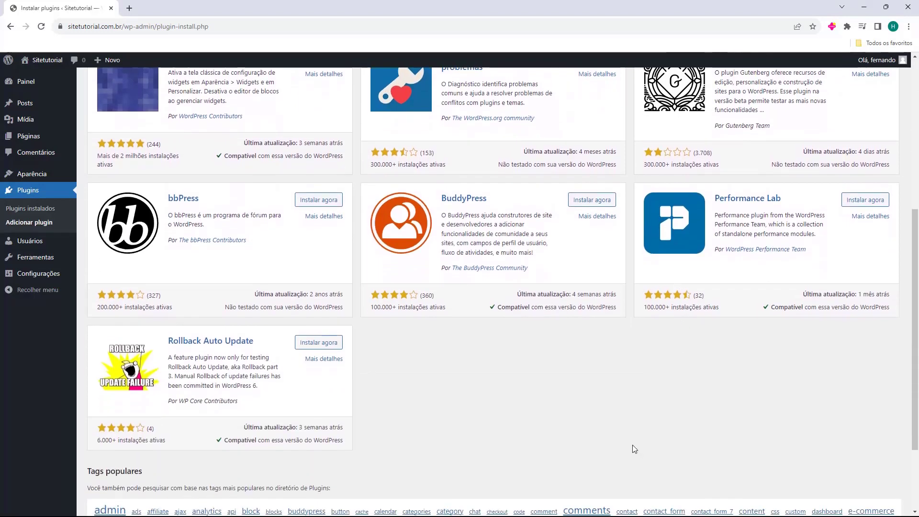
{"action": "scroll", "coordinate": [608, 396], "scroll_direction": "up", "scroll_amount": 6}
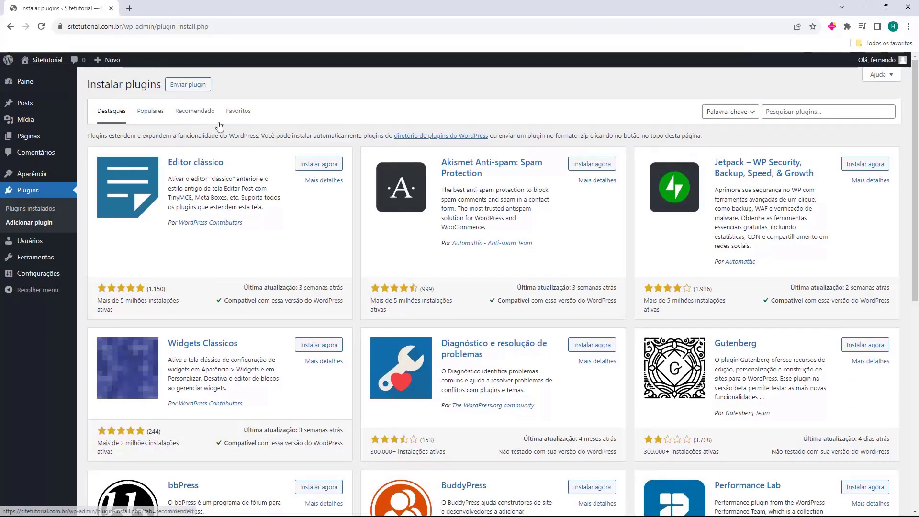
{"action": "left_click", "coordinate": [795, 113]}
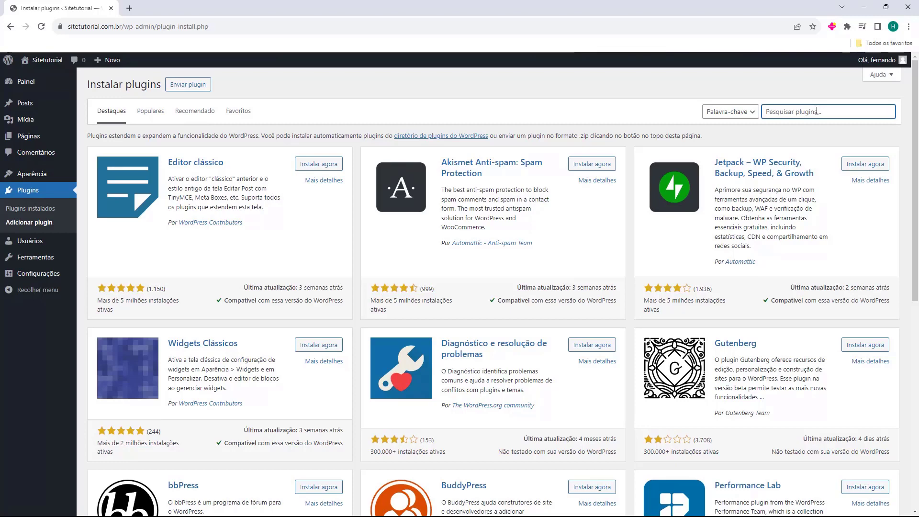
{"action": "type", "text": "e"}
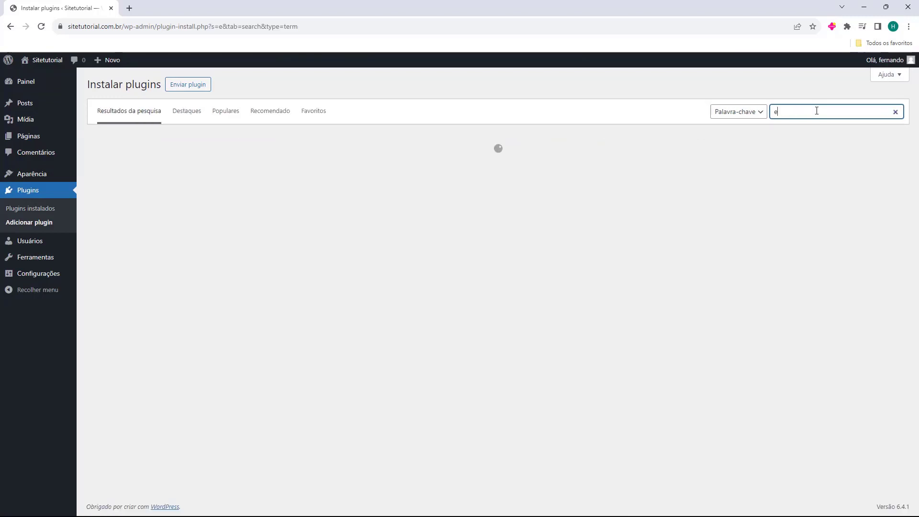
{"action": "type", "text": "lementor"}
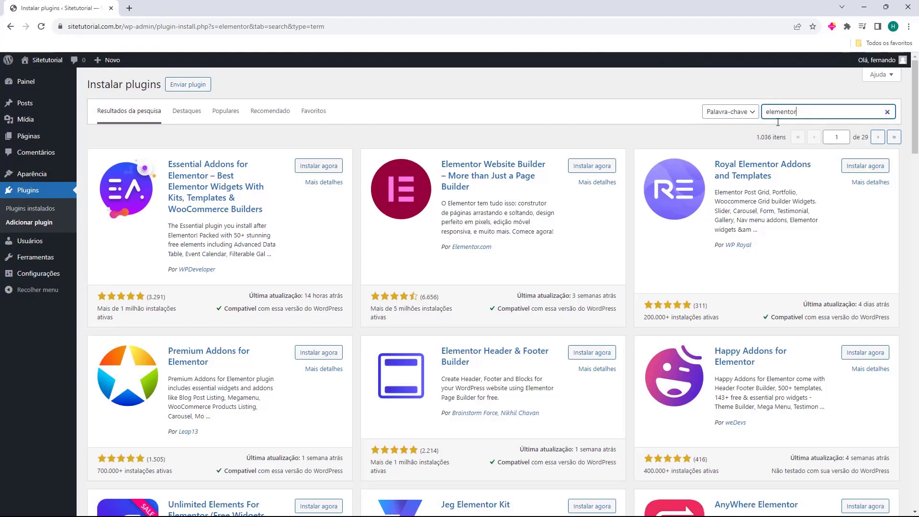
{"action": "scroll", "coordinate": [805, 312], "scroll_direction": "down", "scroll_amount": 4}
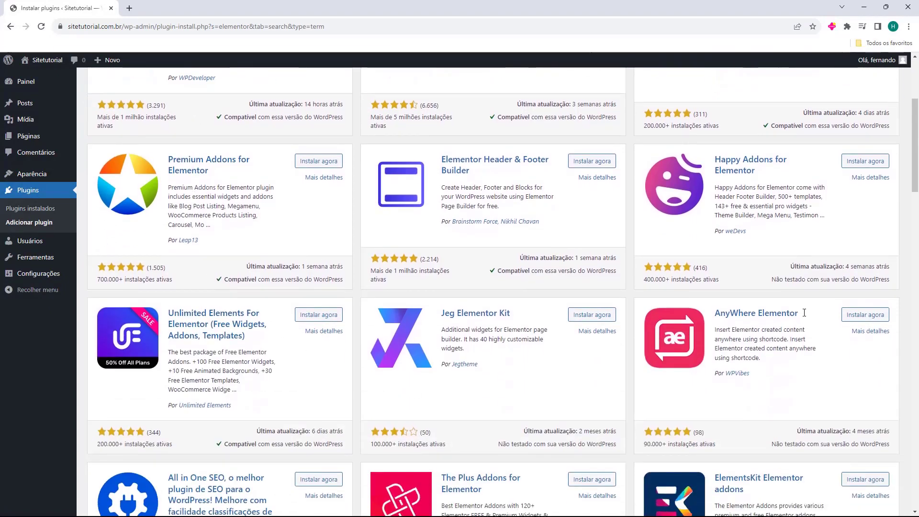
{"action": "scroll", "coordinate": [439, 259], "scroll_direction": "up", "scroll_amount": 4}
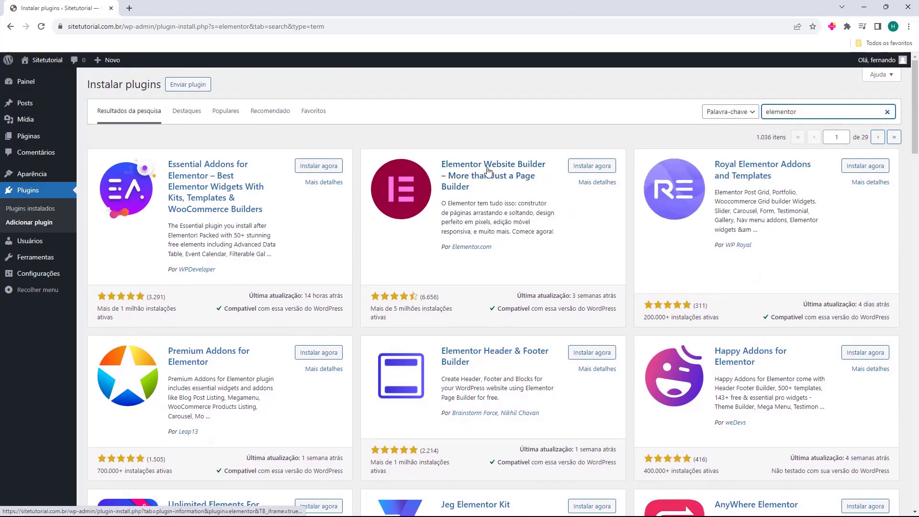
{"action": "left_click", "coordinate": [593, 170]}
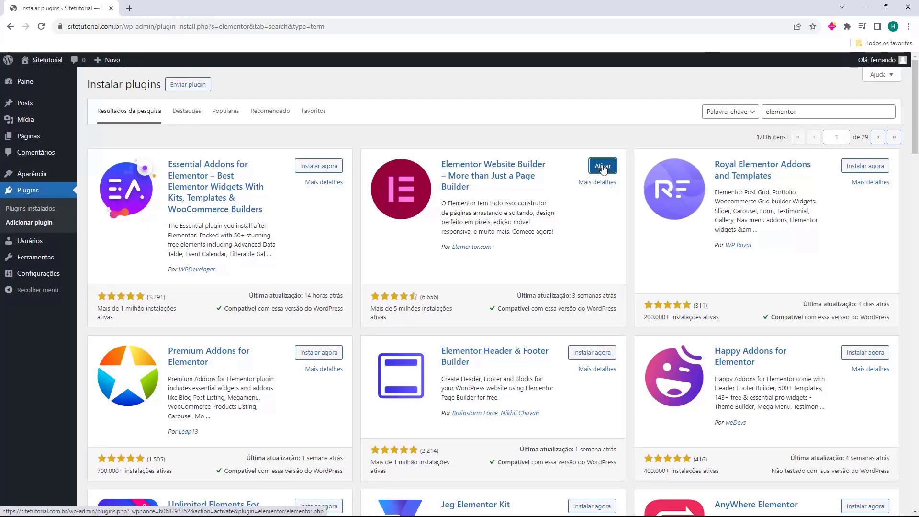
{"action": "left_click", "coordinate": [603, 166]}
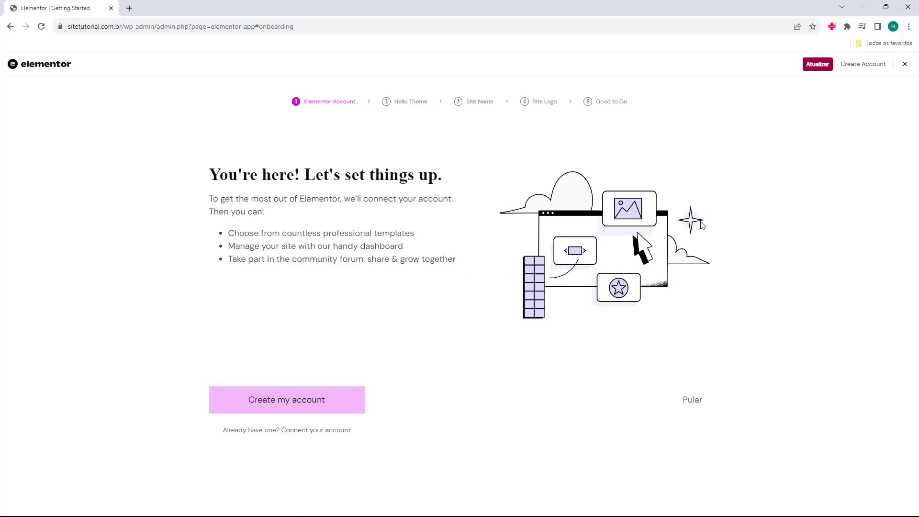
{"action": "left_click", "coordinate": [905, 66]}
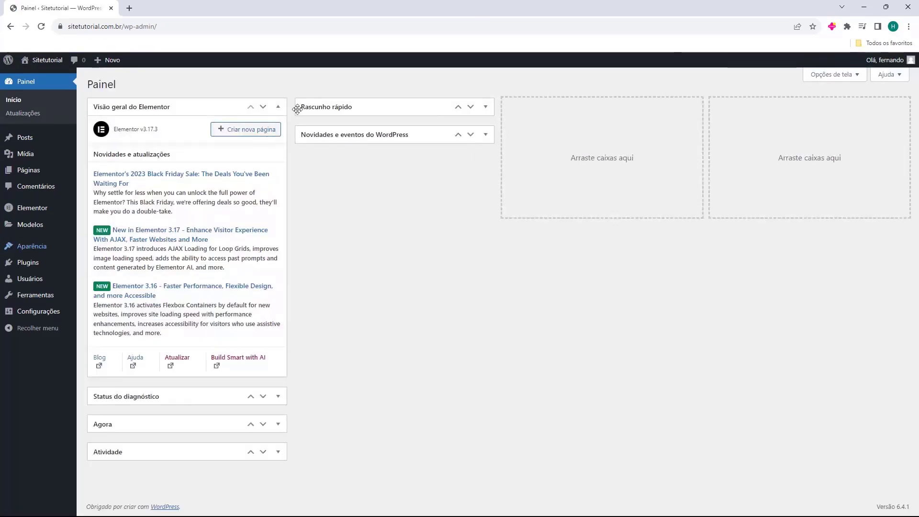
Collapse the Elementor panel, then search 'woocommerce' and install and activate WooCommerce
{"action": "left_click", "coordinate": [279, 107]}
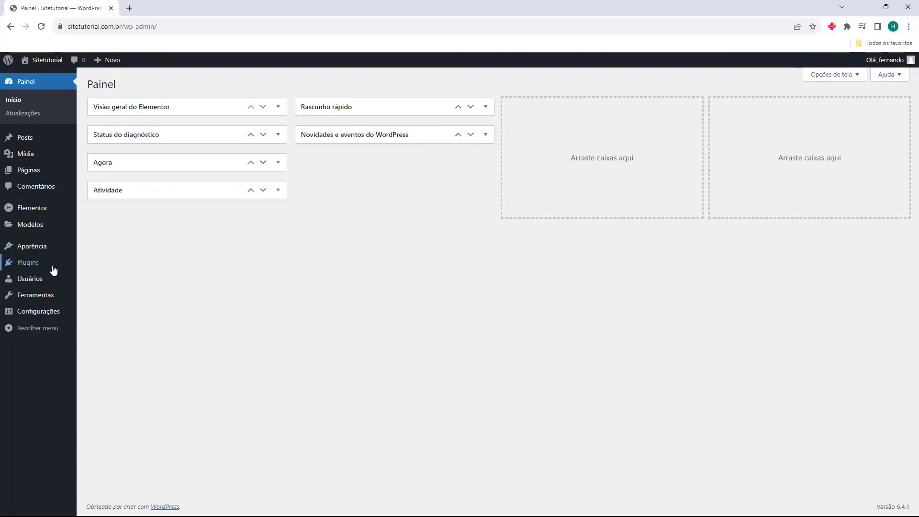
{"action": "left_click", "coordinate": [28, 264]}
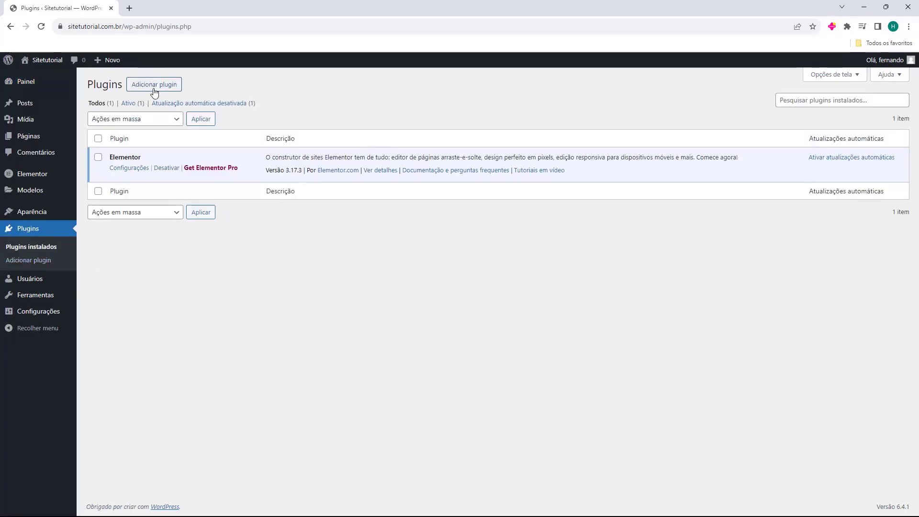
{"action": "left_click", "coordinate": [150, 86]}
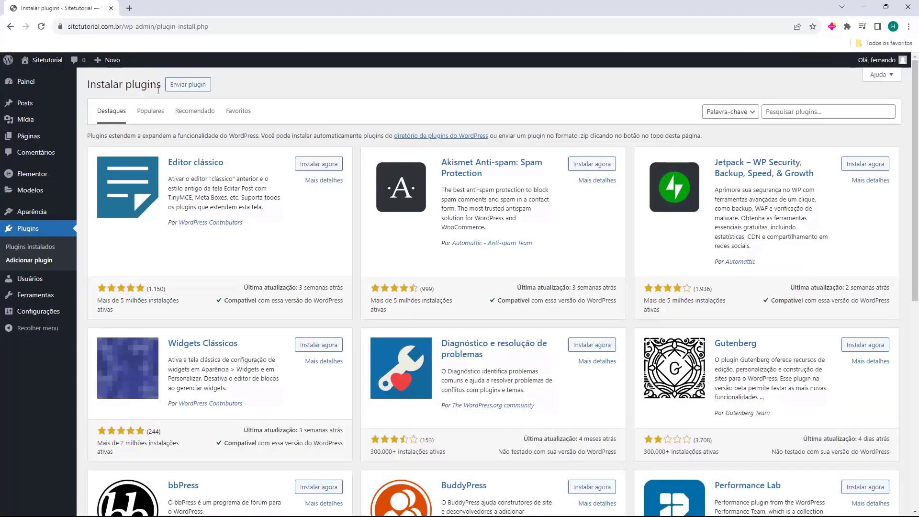
{"action": "left_click", "coordinate": [799, 118]}
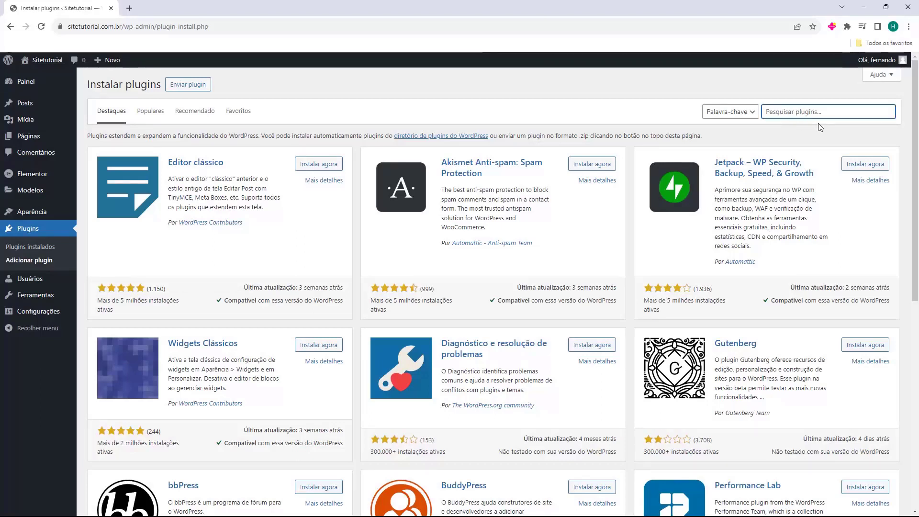
{"action": "type", "text": "woocommerce"}
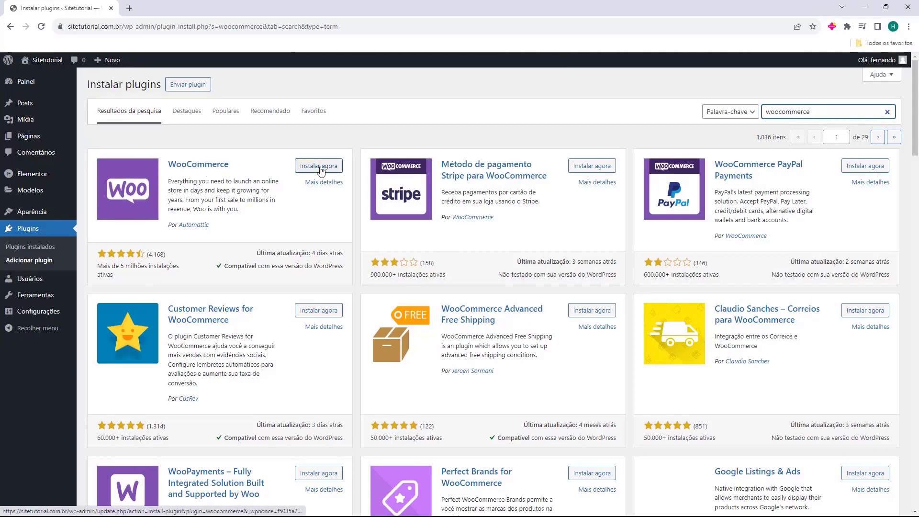
{"action": "left_click", "coordinate": [320, 168]}
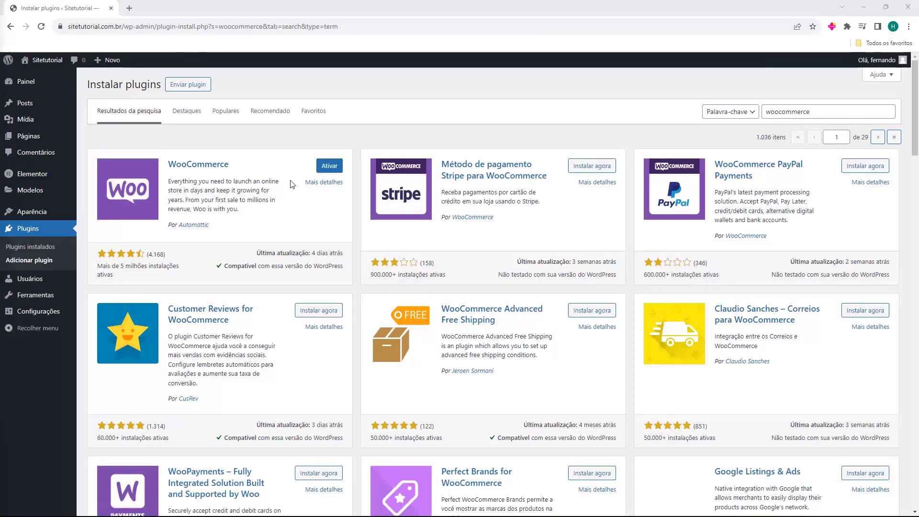
{"action": "left_click", "coordinate": [332, 169]}
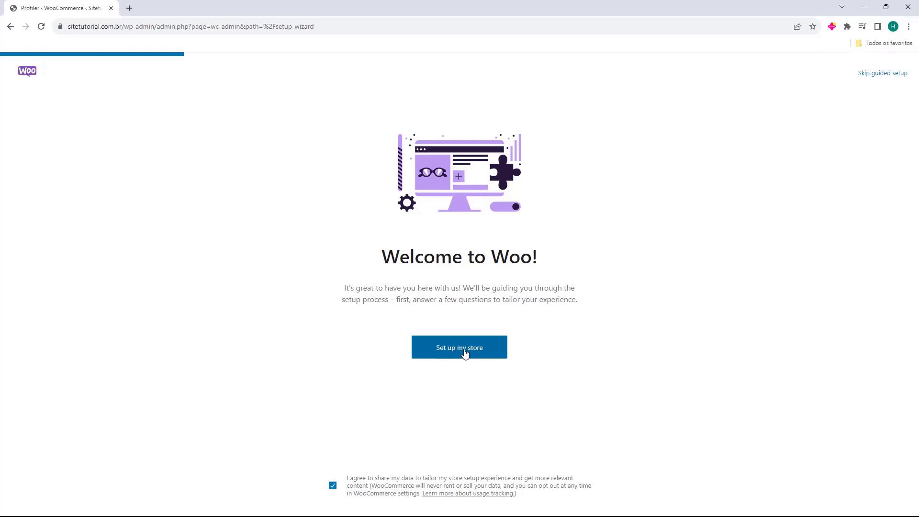
Start the WooCommerce store setup, answering 'Estou apenas começando meus negócios'
{"action": "left_click", "coordinate": [456, 349]}
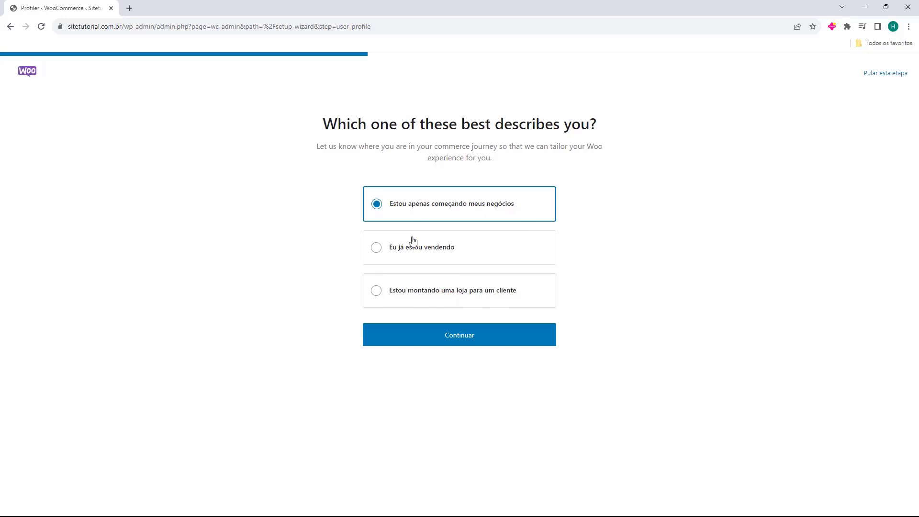
{"action": "left_click", "coordinate": [460, 337]}
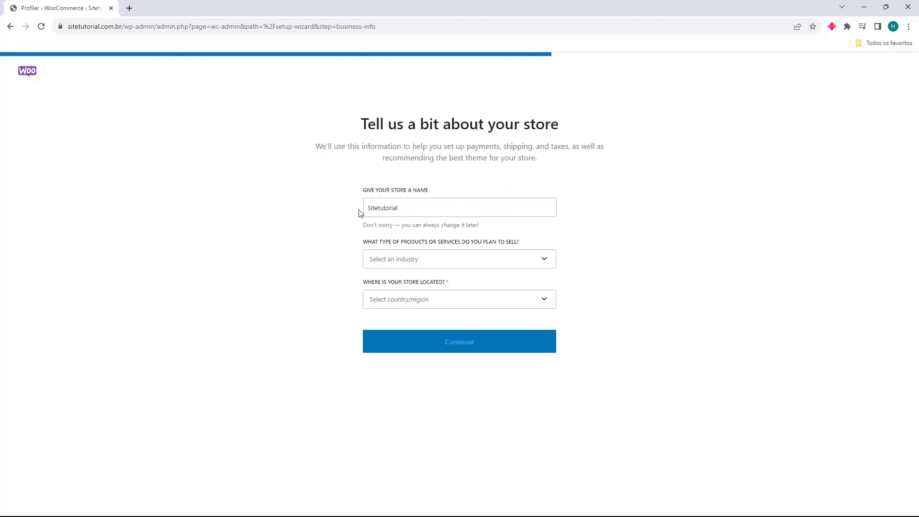
Check the store name field, leaving it as Sitetutorial
{"action": "left_click_drag", "start_coordinate": [371, 211], "coordinate": [370, 222]}
{"action": "left_click", "coordinate": [417, 210]}
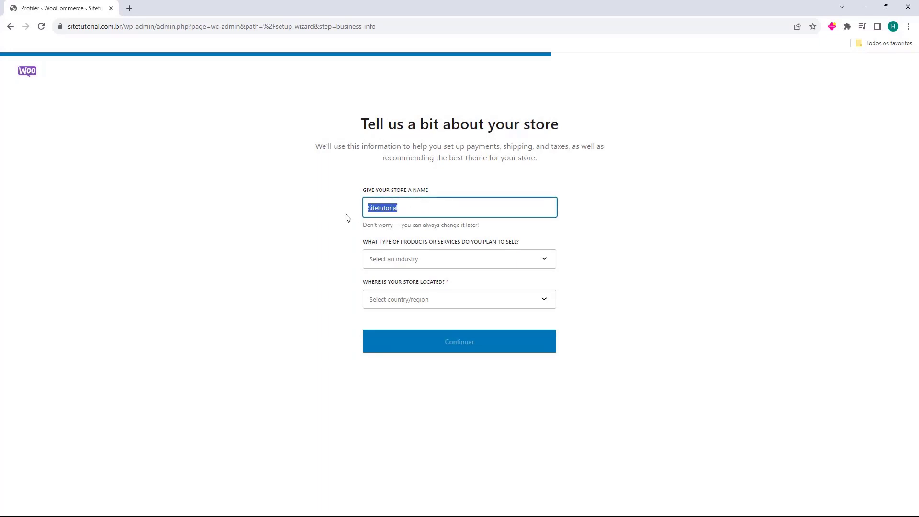
{"action": "left_click", "coordinate": [436, 214]}
{"action": "left_click_drag", "start_coordinate": [436, 214], "coordinate": [340, 214]}
{"action": "left_click", "coordinate": [359, 212]}
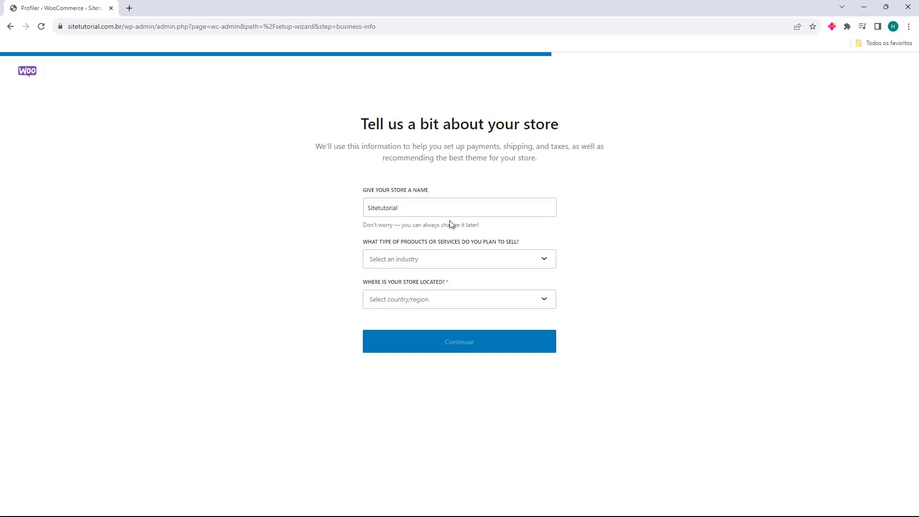
{"action": "double_click", "coordinate": [394, 212]}
{"action": "left_click", "coordinate": [392, 210]}
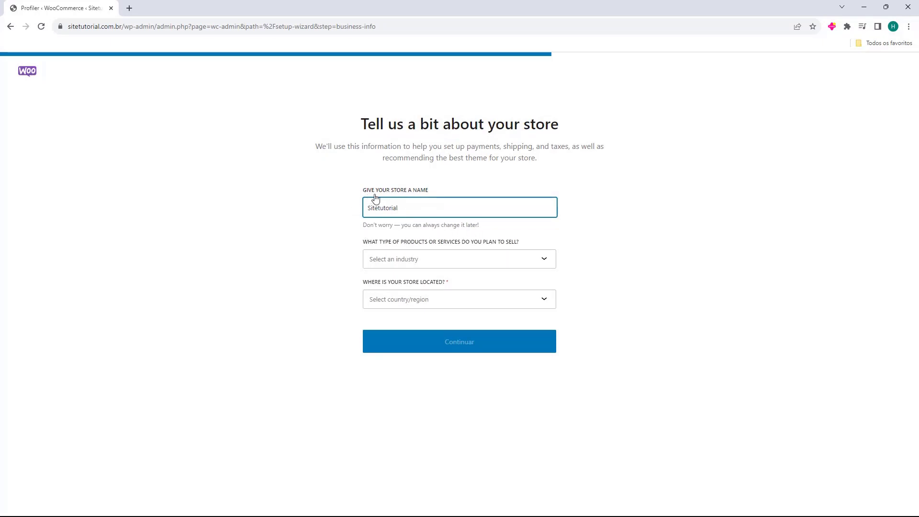
Set the store industry to Eletrônicos e computadores
{"action": "left_click", "coordinate": [372, 260]}
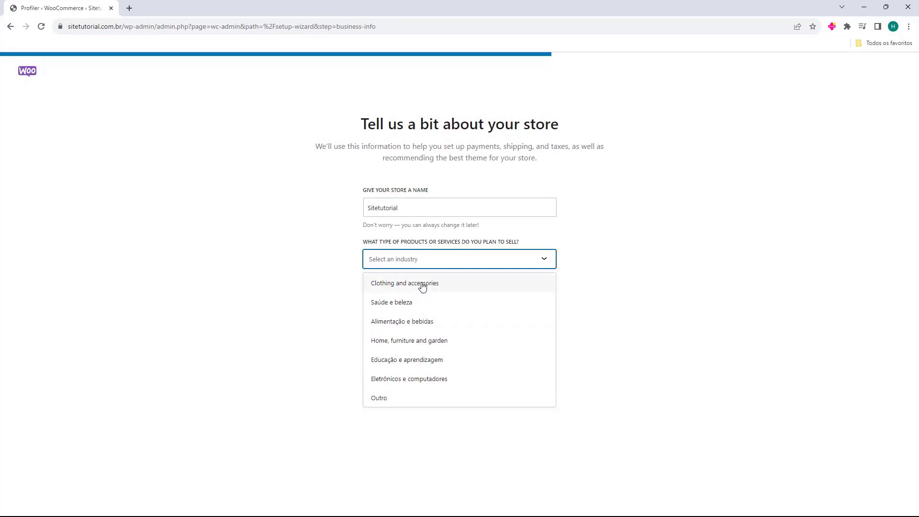
{"action": "left_click", "coordinate": [402, 386]}
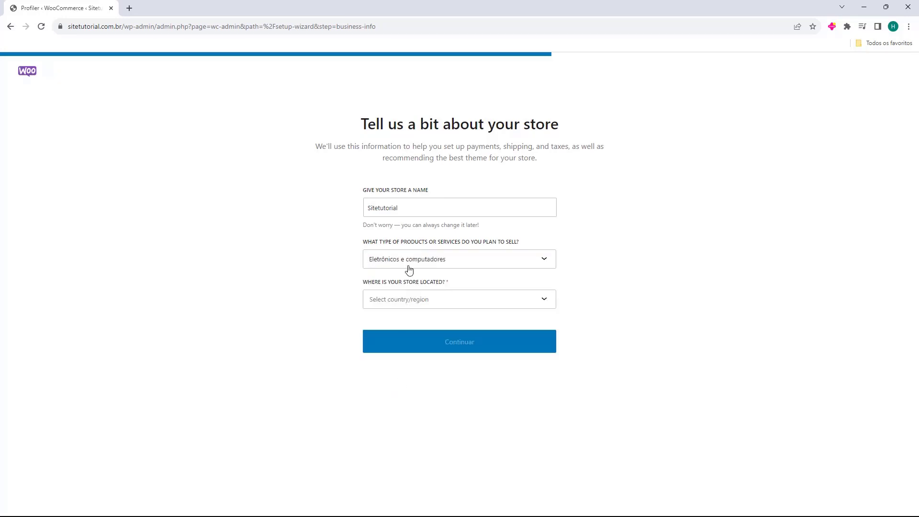
{"action": "left_click", "coordinate": [410, 265]}
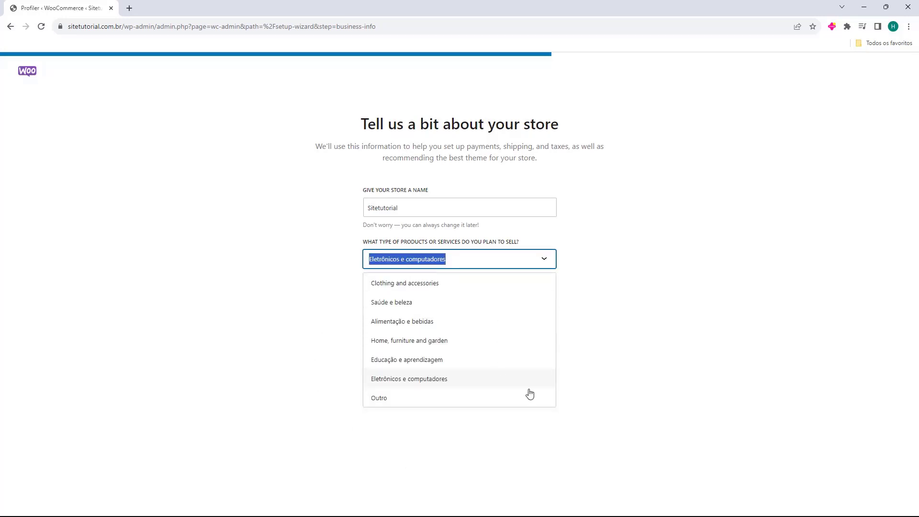
{"action": "left_click", "coordinate": [378, 379]}
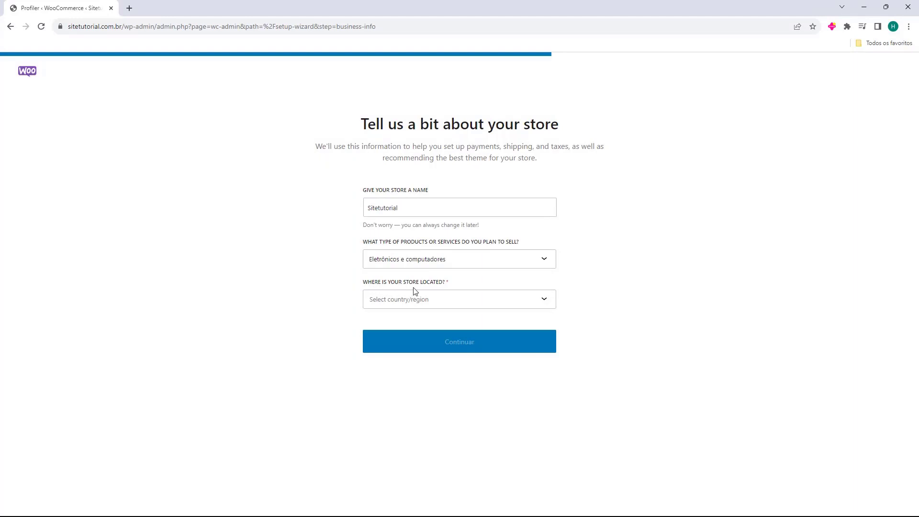
Set the store location to Brasil — Santa Catarina
{"action": "left_click", "coordinate": [401, 304]}
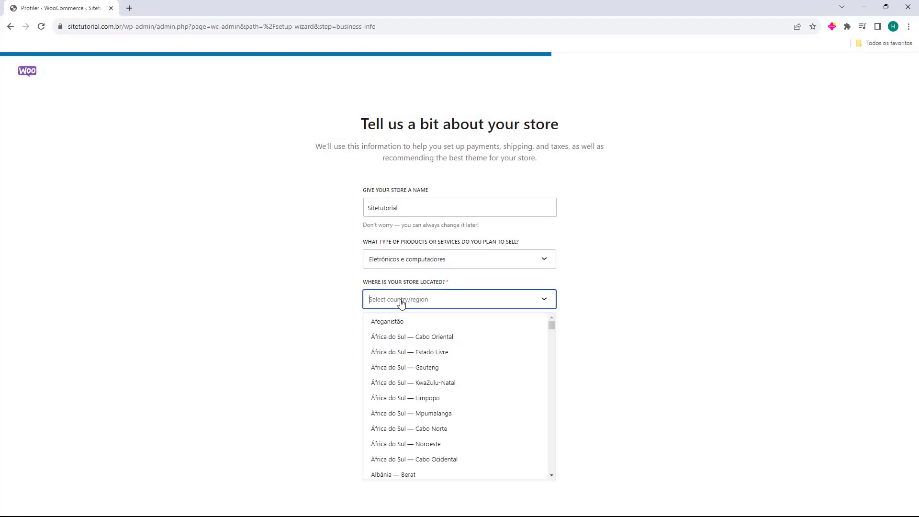
{"action": "type", "text": "br"}
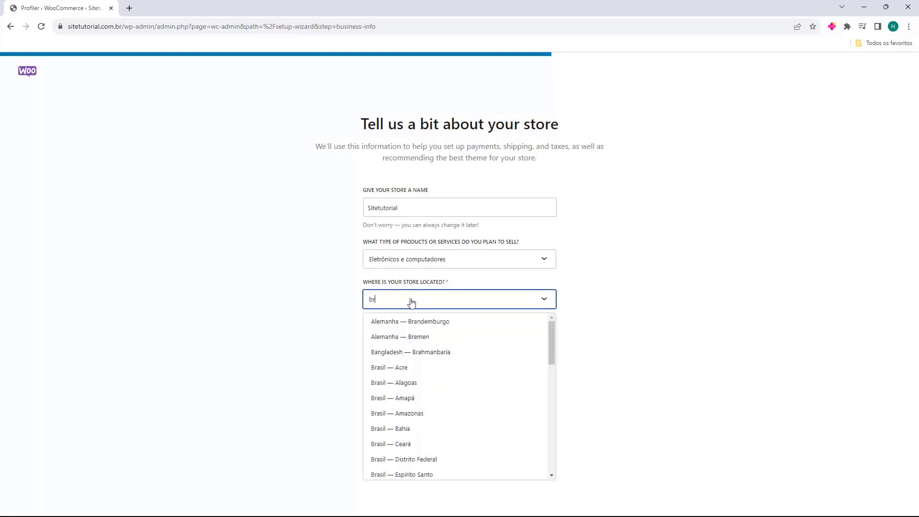
{"action": "type", "text": "asi"}
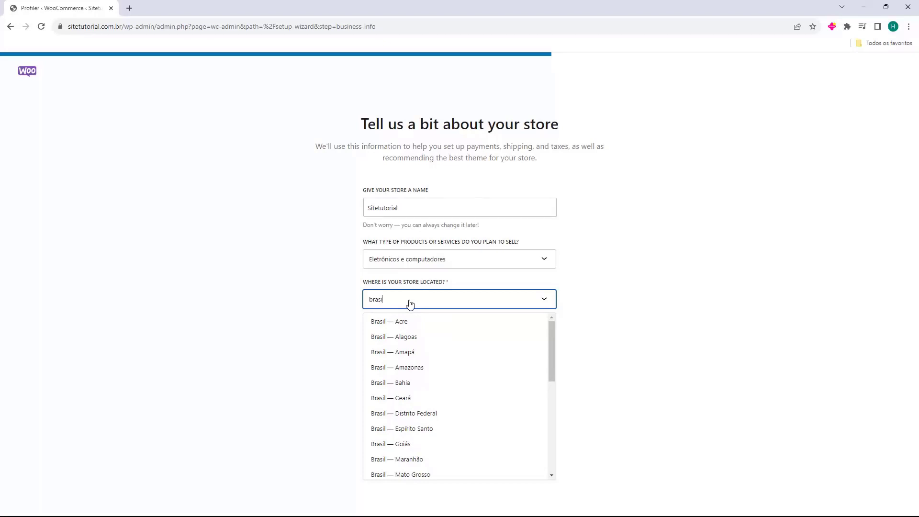
{"action": "type", "text": "l"}
{"action": "scroll", "coordinate": [421, 335], "scroll_direction": "down", "scroll_amount": 3}
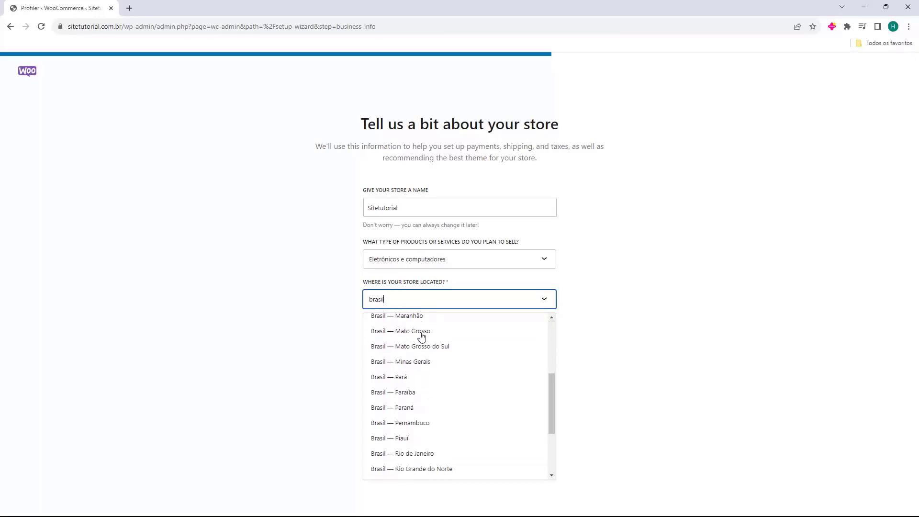
{"action": "scroll", "coordinate": [421, 337], "scroll_direction": "down", "scroll_amount": 3}
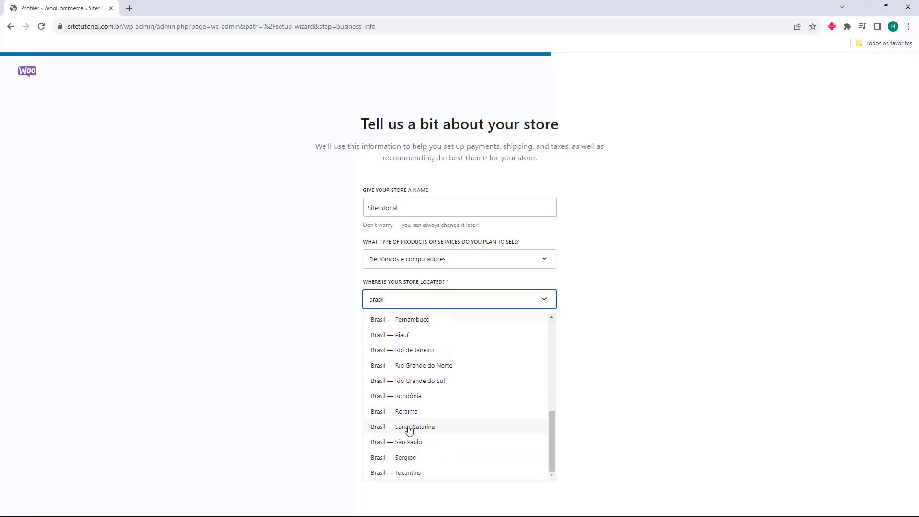
{"action": "left_click", "coordinate": [377, 429]}
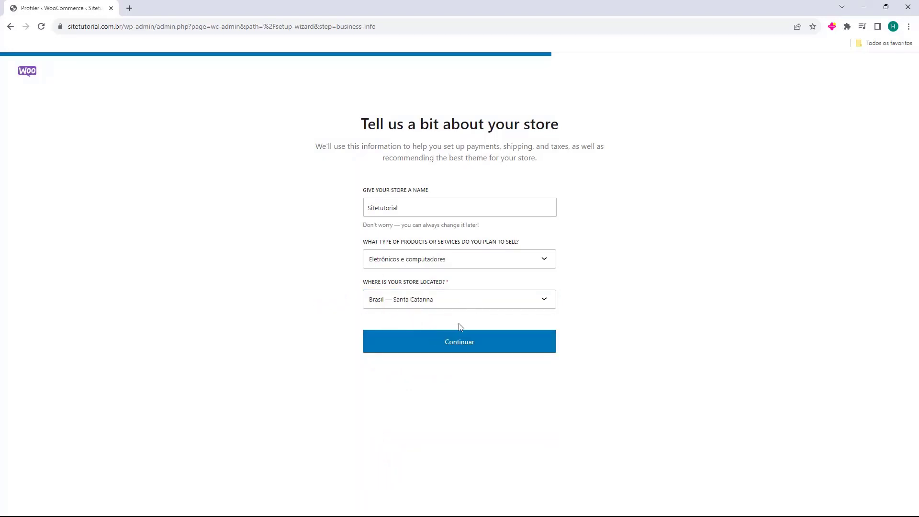
Submit the store details, untick all five free extra features, and finish setup
{"action": "left_click", "coordinate": [457, 349]}
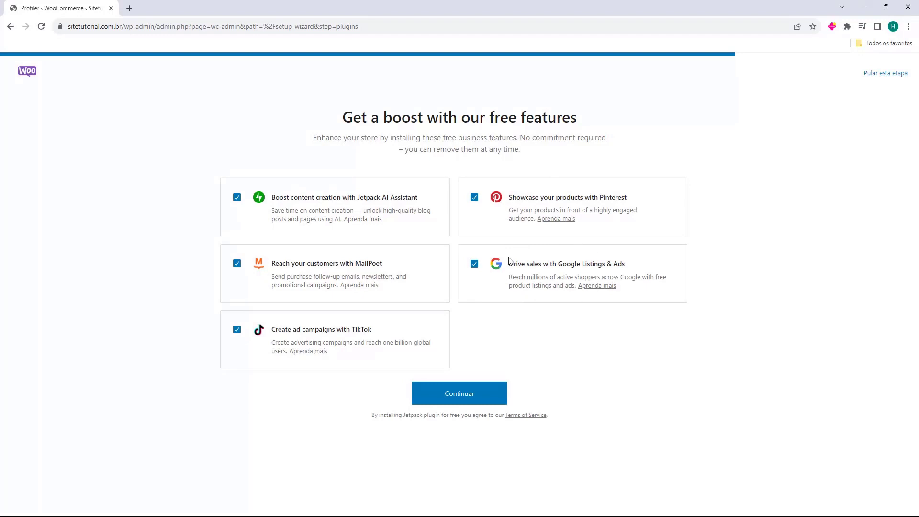
{"action": "left_click", "coordinate": [237, 330]}
{"action": "left_click", "coordinate": [237, 263]}
{"action": "left_click", "coordinate": [237, 198]}
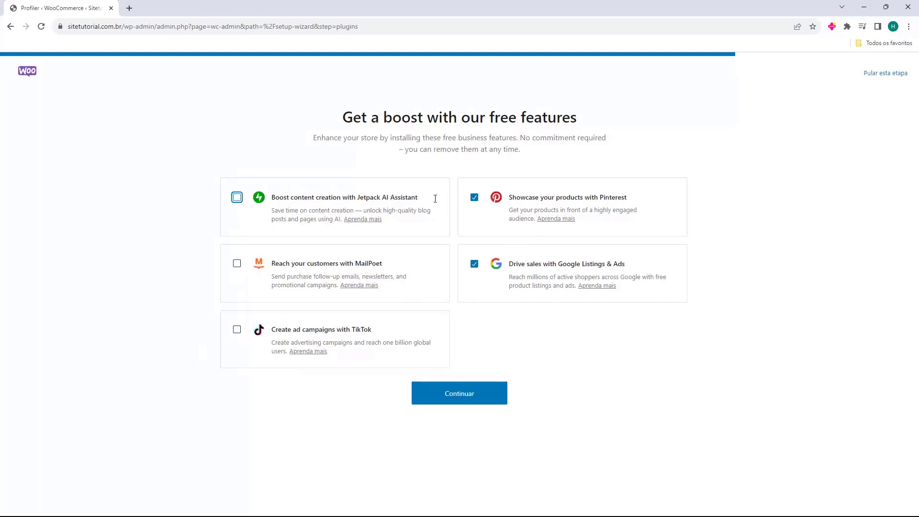
{"action": "left_click", "coordinate": [475, 198]}
{"action": "left_click", "coordinate": [475, 264]}
{"action": "left_click", "coordinate": [478, 345]}
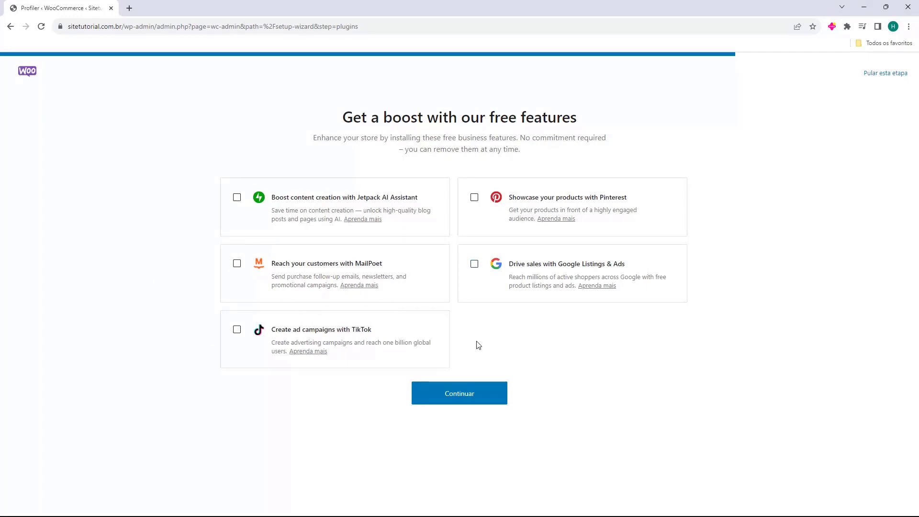
{"action": "left_click", "coordinate": [459, 403]}
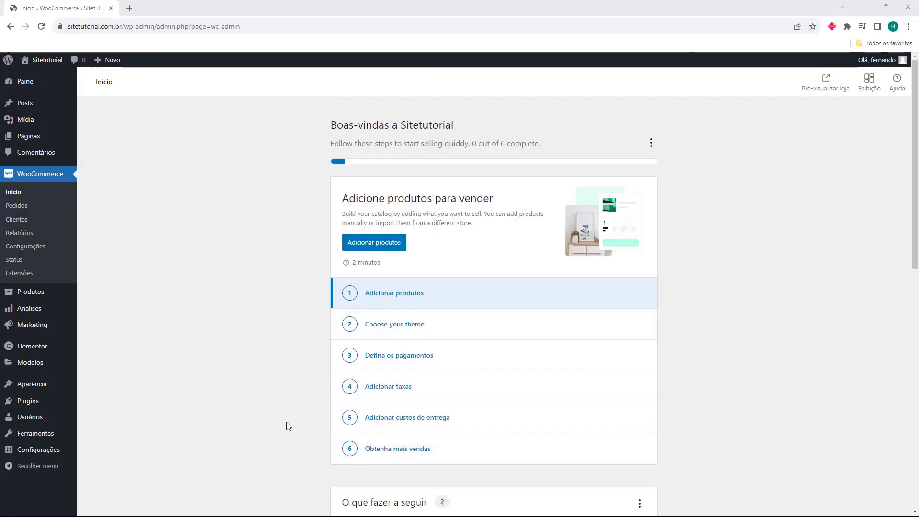
Look over the WooCommerce home page, then go to the installed plugins list
{"action": "scroll", "coordinate": [296, 268], "scroll_direction": "down", "scroll_amount": 3}
{"action": "scroll", "coordinate": [296, 268], "scroll_direction": "down", "scroll_amount": 7}
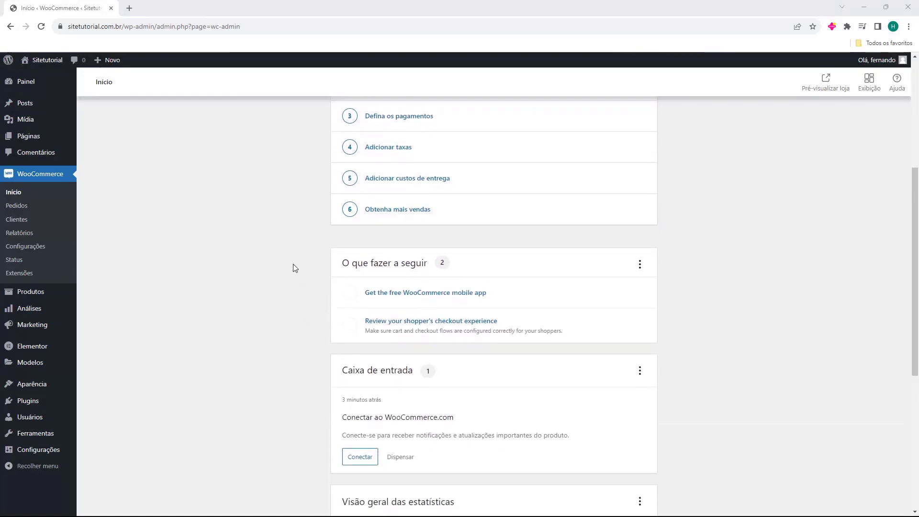
{"action": "scroll", "coordinate": [293, 263], "scroll_direction": "up", "scroll_amount": 10}
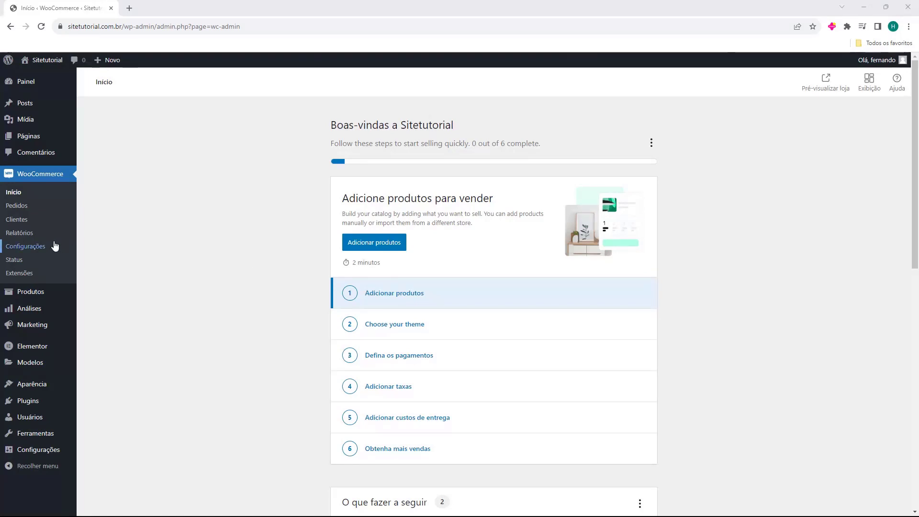
{"action": "left_click", "coordinate": [30, 406]}
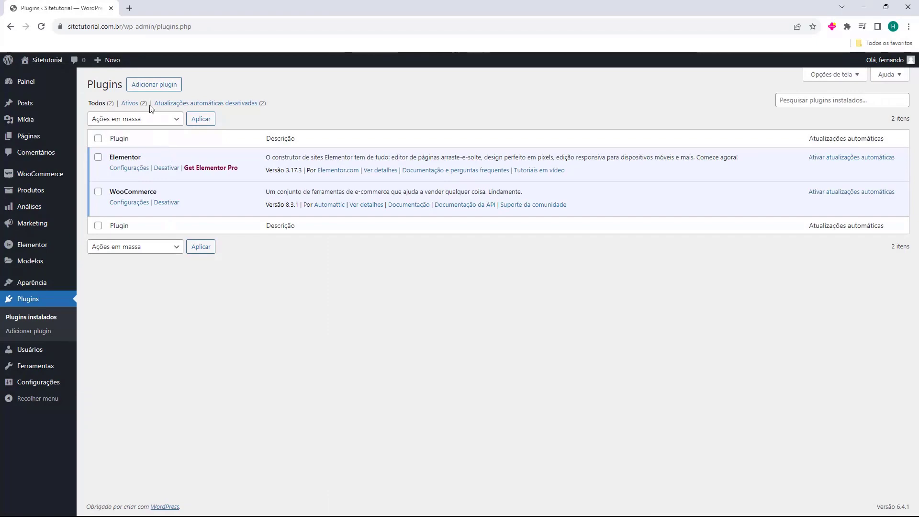
Search 'mercado pago', then install and activate Mercado Pago para WooCommerce
{"action": "left_click", "coordinate": [154, 84]}
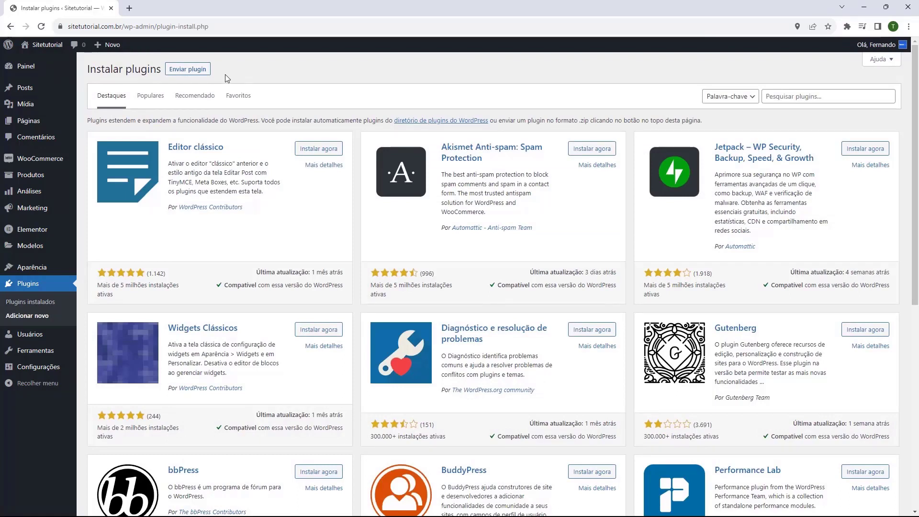
{"action": "left_click", "coordinate": [792, 101]}
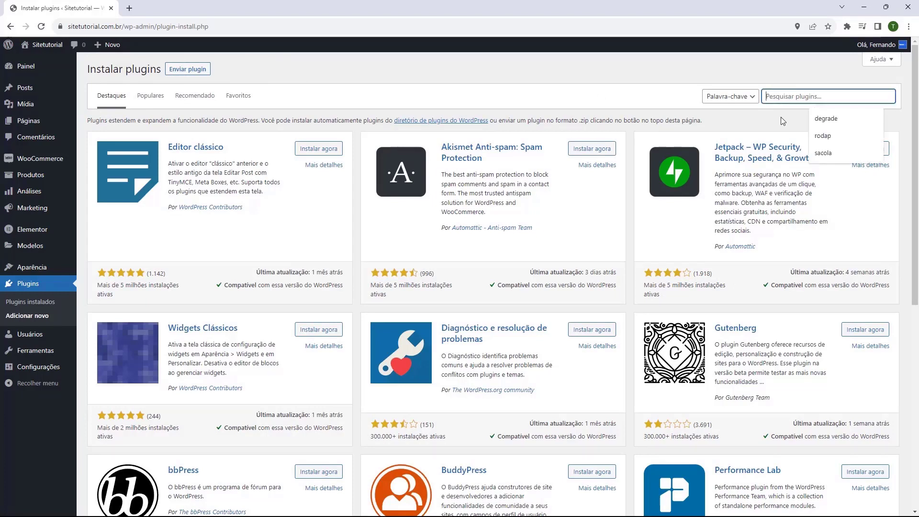
{"action": "type", "text": "mercado pago"}
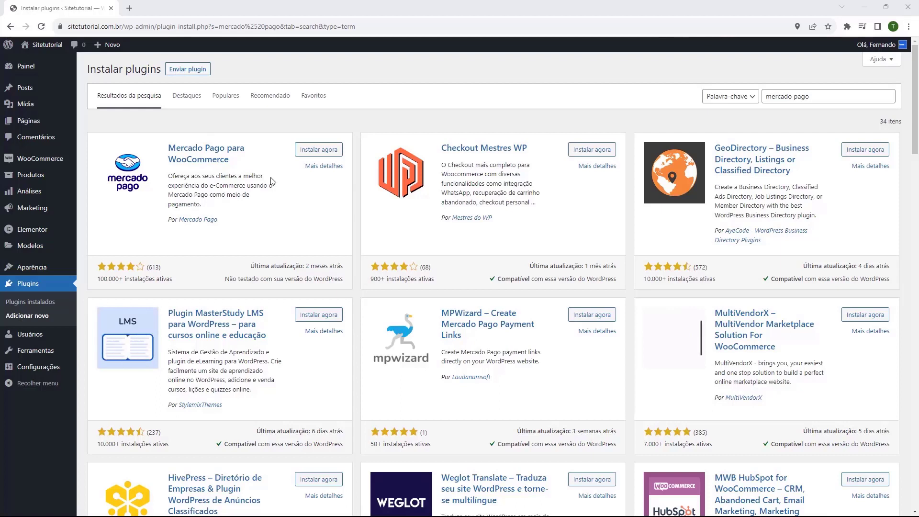
{"action": "left_click", "coordinate": [318, 153]}
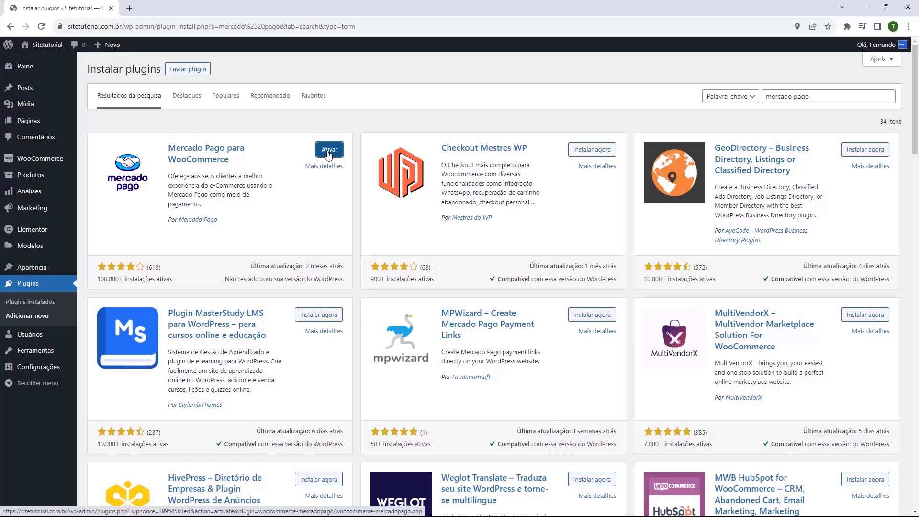
{"action": "left_click", "coordinate": [328, 151]}
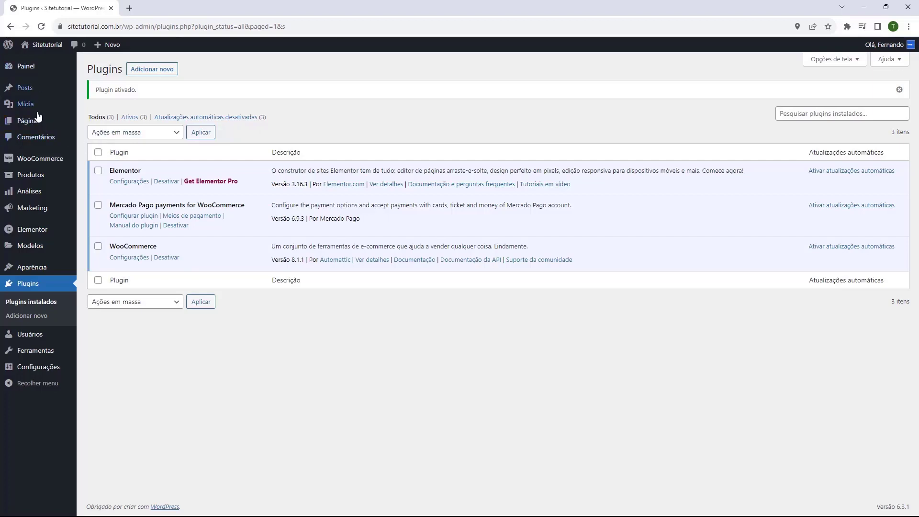
Open WooCommerce > Mercado Pago and expand section 1, 'Integre a loja com o Mercado Pago'
{"action": "mouse_move", "coordinate": [29, 177]}
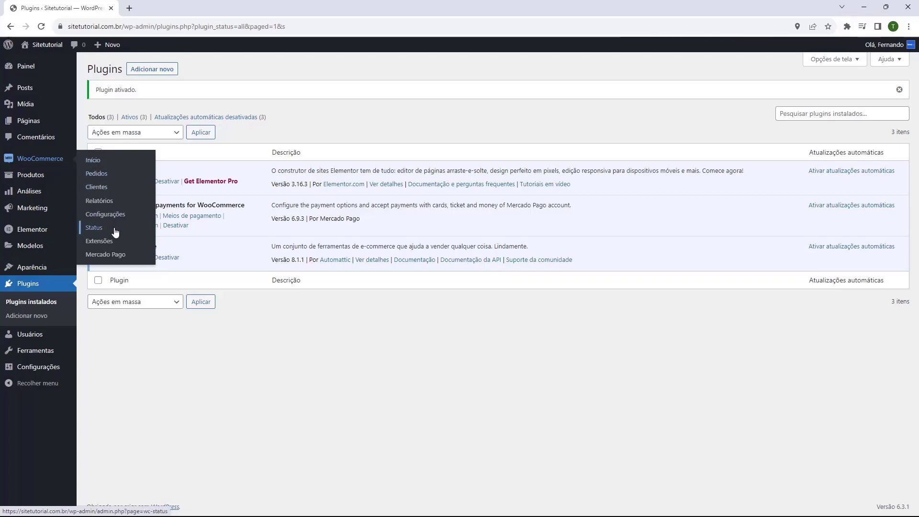
{"action": "left_click", "coordinate": [102, 259]}
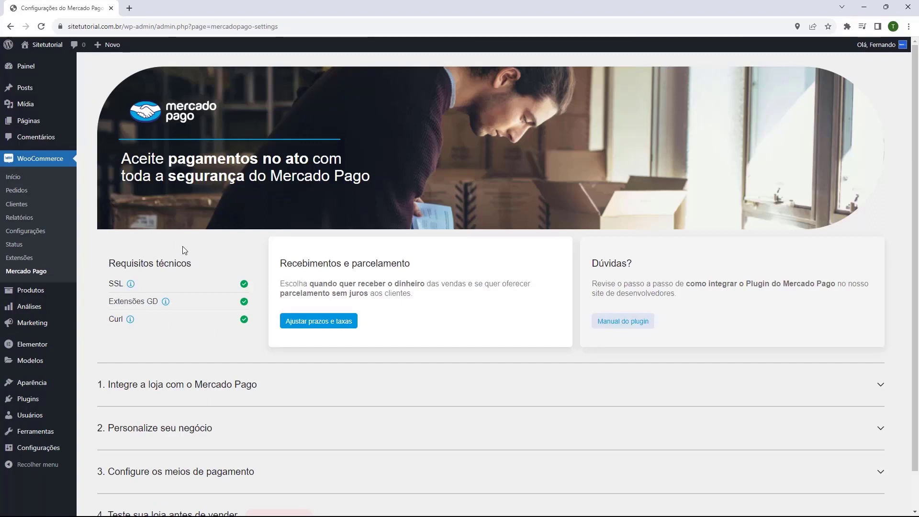
{"action": "scroll", "coordinate": [187, 247], "scroll_direction": "down", "scroll_amount": 1}
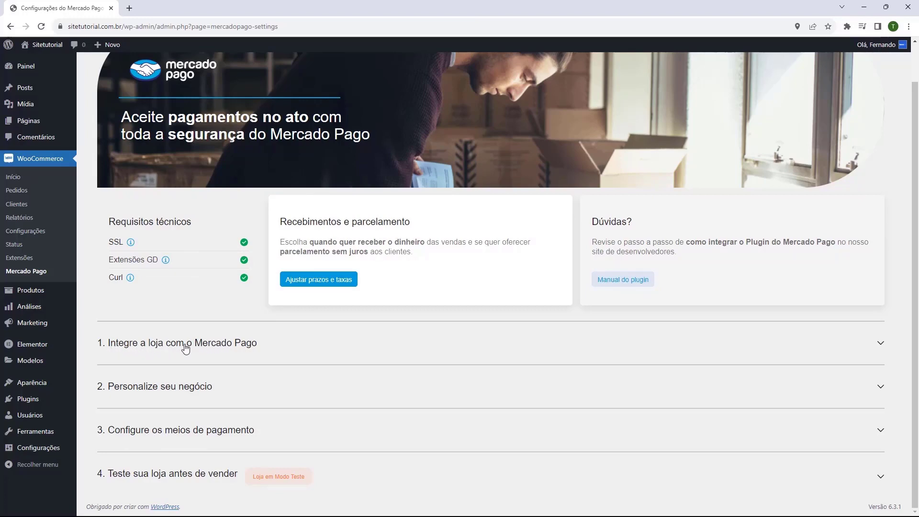
{"action": "left_click", "coordinate": [186, 347]}
{"action": "scroll", "coordinate": [192, 306], "scroll_direction": "down", "scroll_amount": 4}
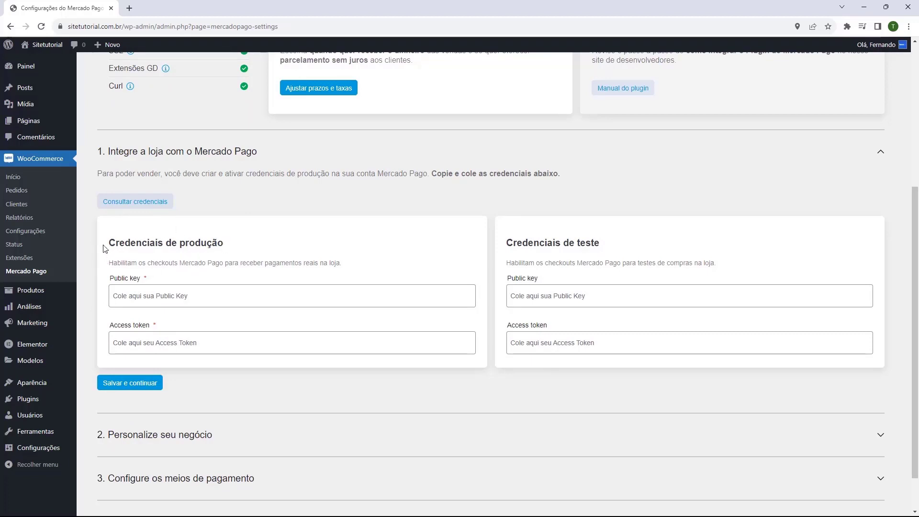
Open Mercado Pago's Credenciais page in a new tab via Consultar credenciais
{"action": "left_click", "coordinate": [135, 203]}
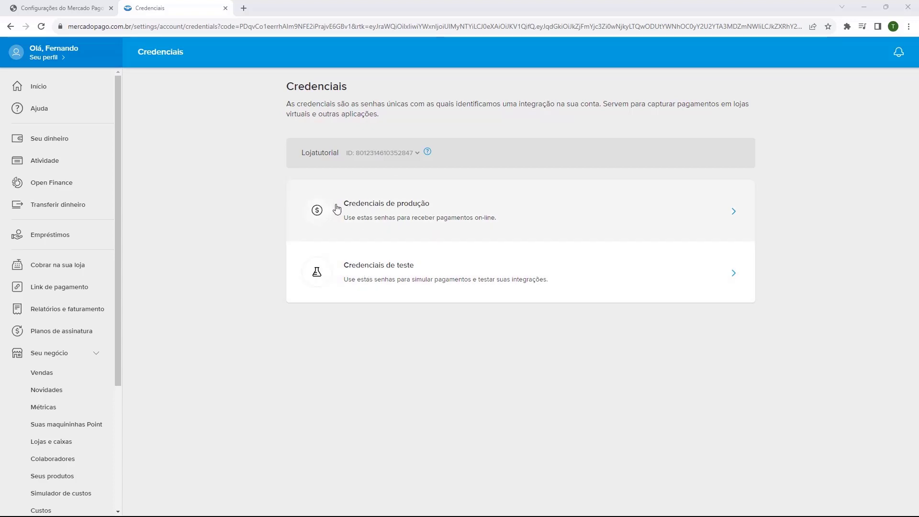
Copy the production Public Key from Mercado Pago and return to the WordPress settings
{"action": "left_click", "coordinate": [376, 210]}
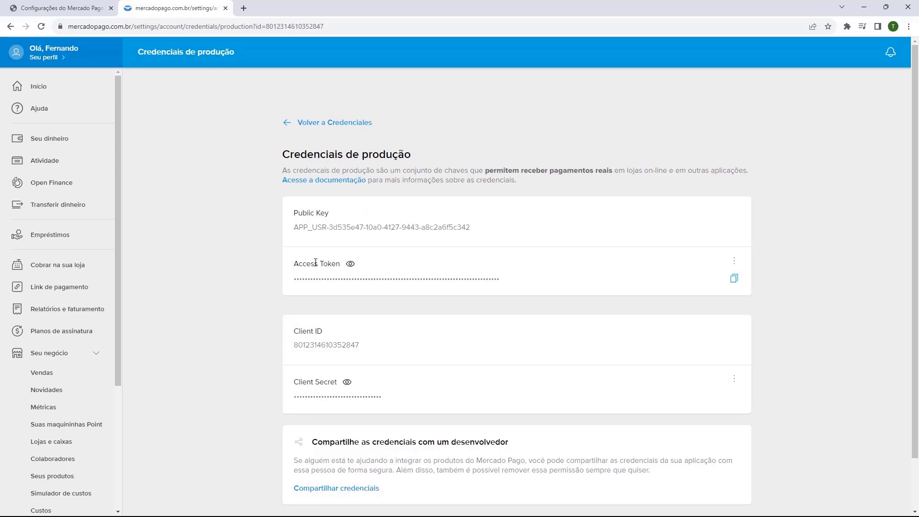
{"action": "left_click_drag", "start_coordinate": [293, 213], "coordinate": [326, 212]}
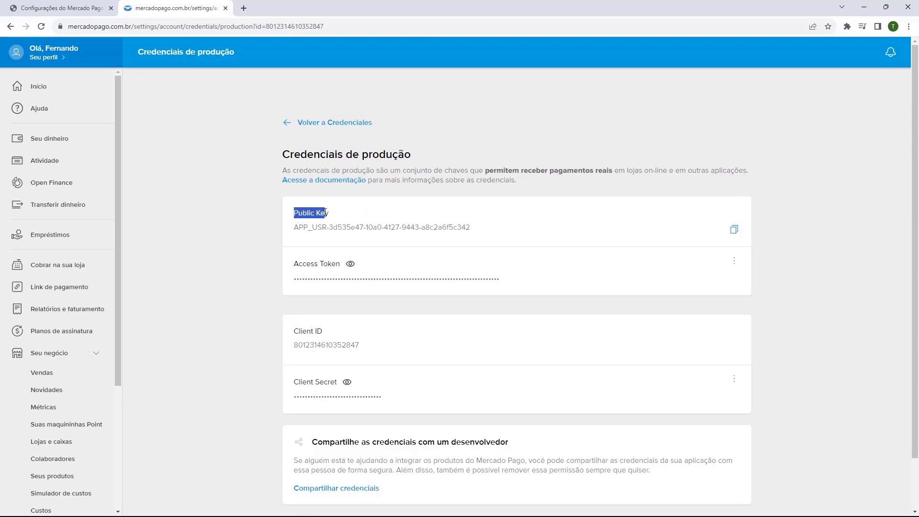
{"action": "left_click", "coordinate": [327, 212]}
{"action": "left_click", "coordinate": [735, 234]}
{"action": "left_click", "coordinate": [62, 10]}
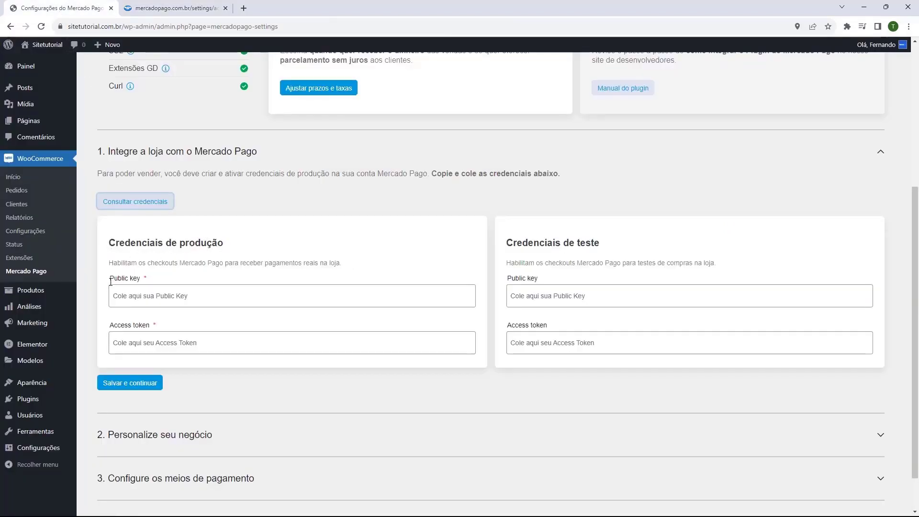
Paste the production Public Key, then copy the production Access Token from Mercado Pago
{"action": "left_click", "coordinate": [122, 298]}
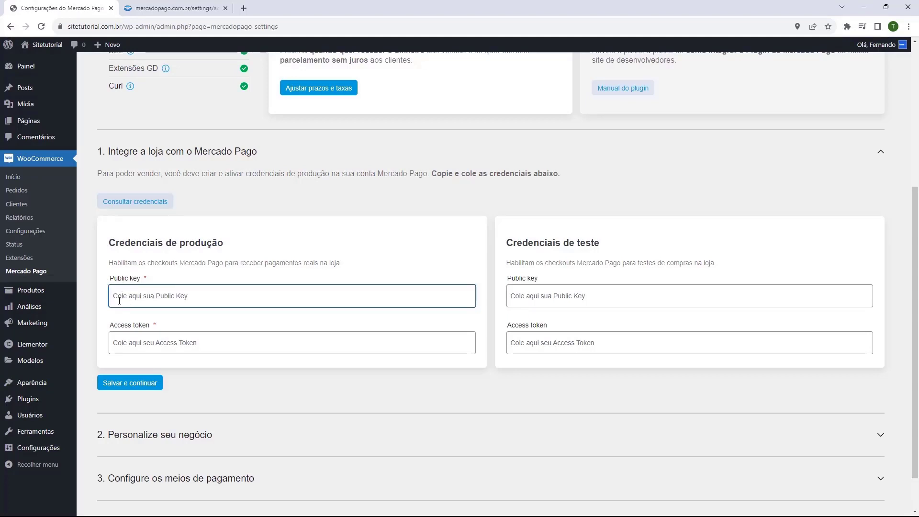
{"action": "key", "text": "ctrl+v"}
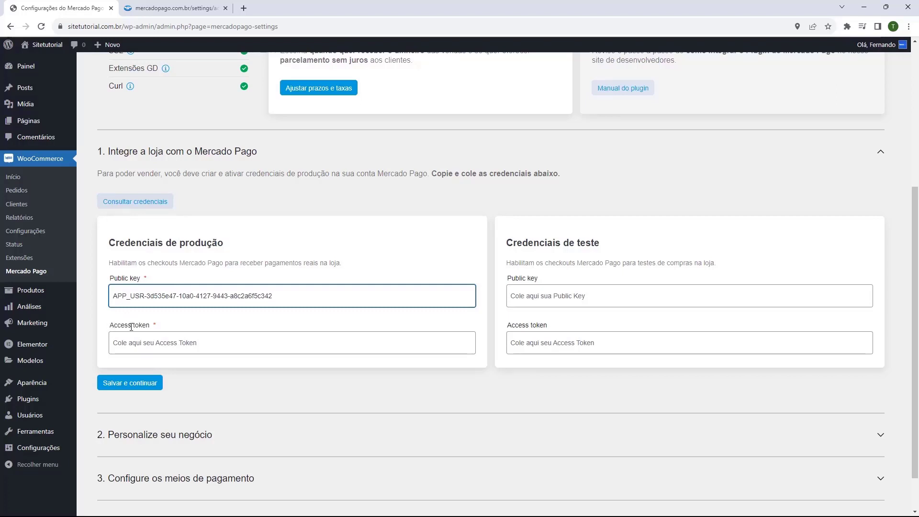
{"action": "left_click", "coordinate": [170, 10]}
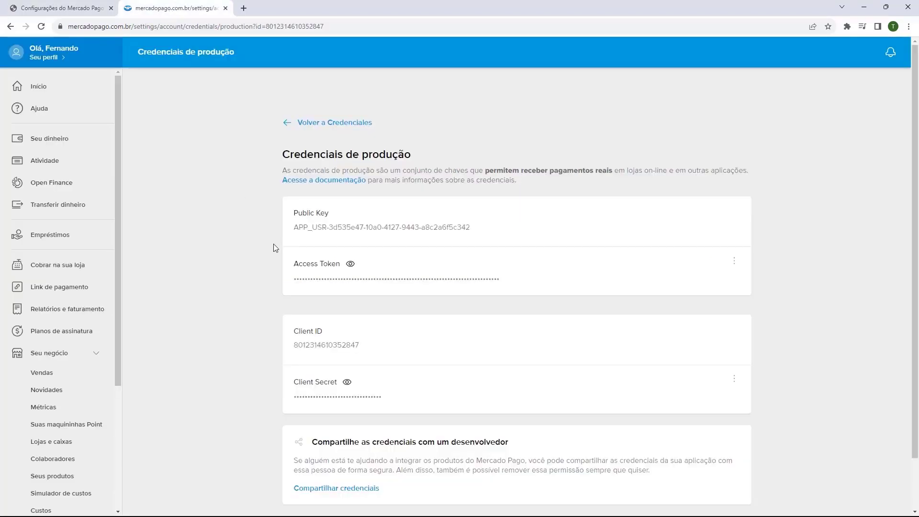
{"action": "mouse_move", "coordinate": [294, 264]}
{"action": "left_click", "coordinate": [351, 265]}
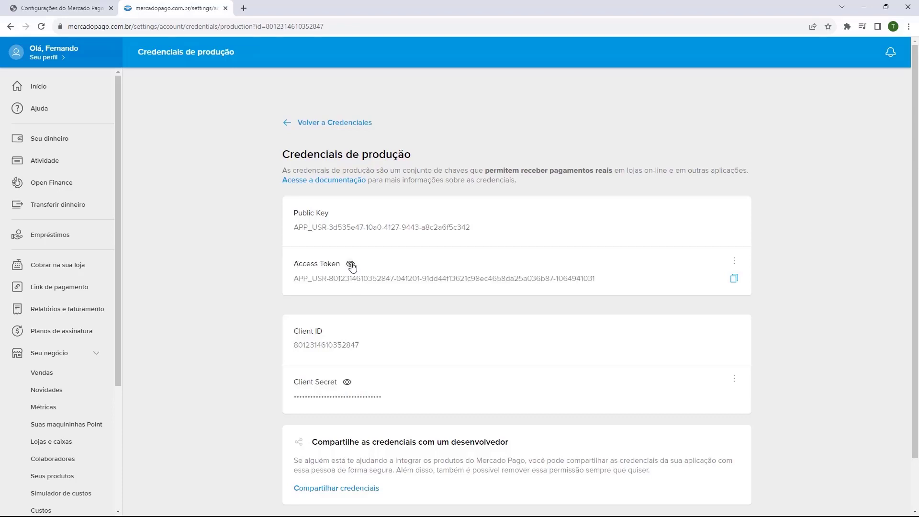
{"action": "left_click", "coordinate": [352, 265]}
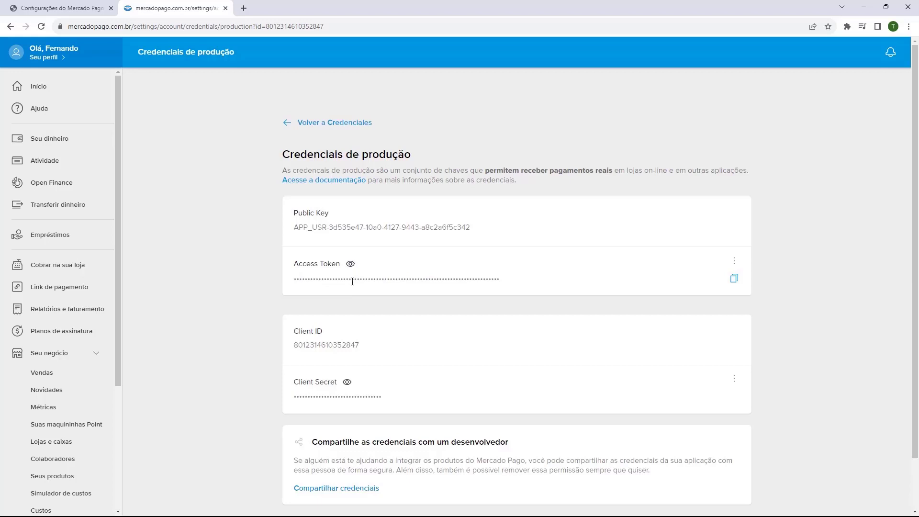
{"action": "left_click", "coordinate": [734, 279]}
{"action": "left_click", "coordinate": [62, 8]}
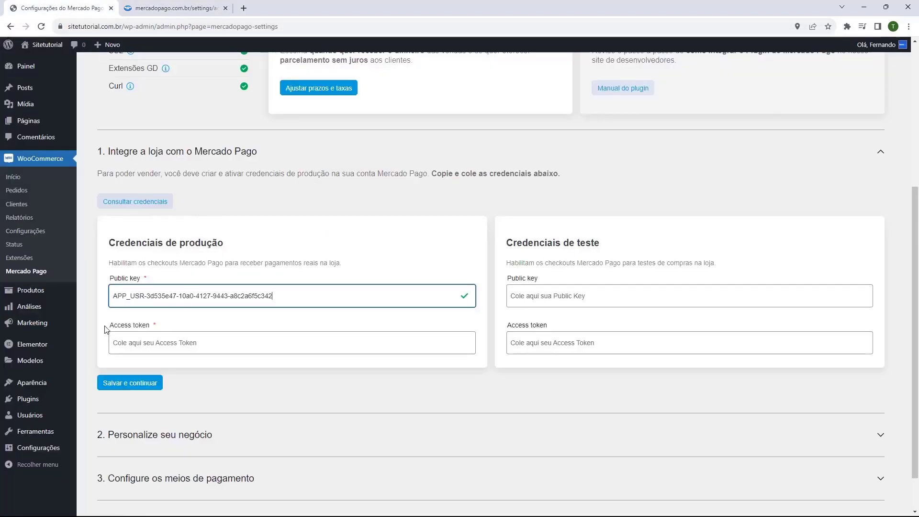
Paste the Access Token into its field and save both production credentials
{"action": "left_click", "coordinate": [145, 343]}
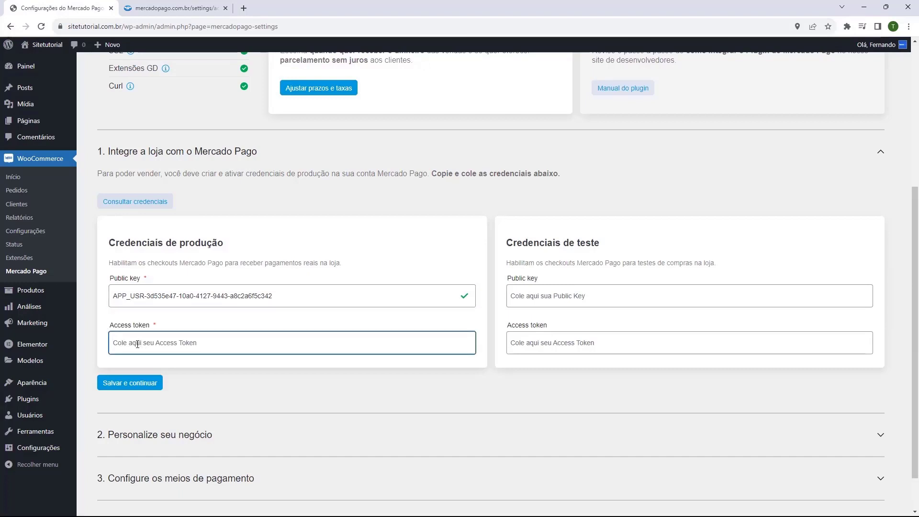
{"action": "key", "text": "ctrl+v"}
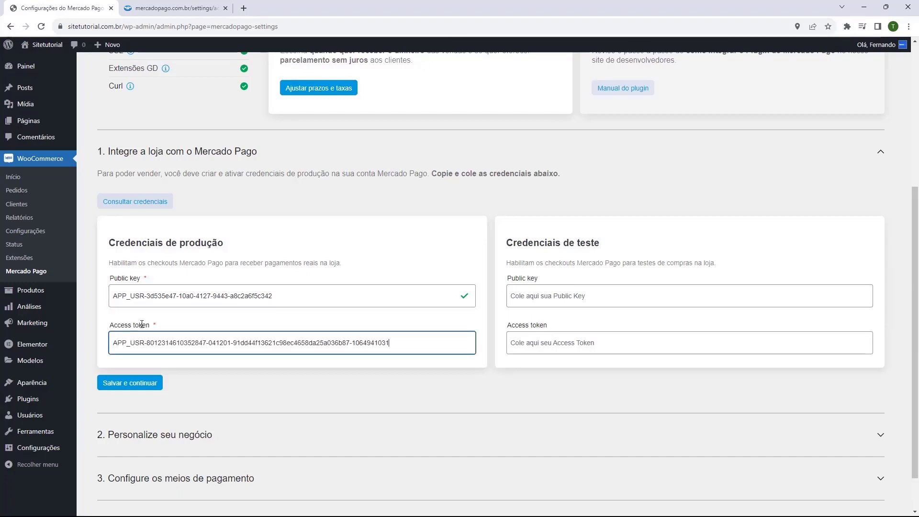
{"action": "left_click", "coordinate": [107, 325]}
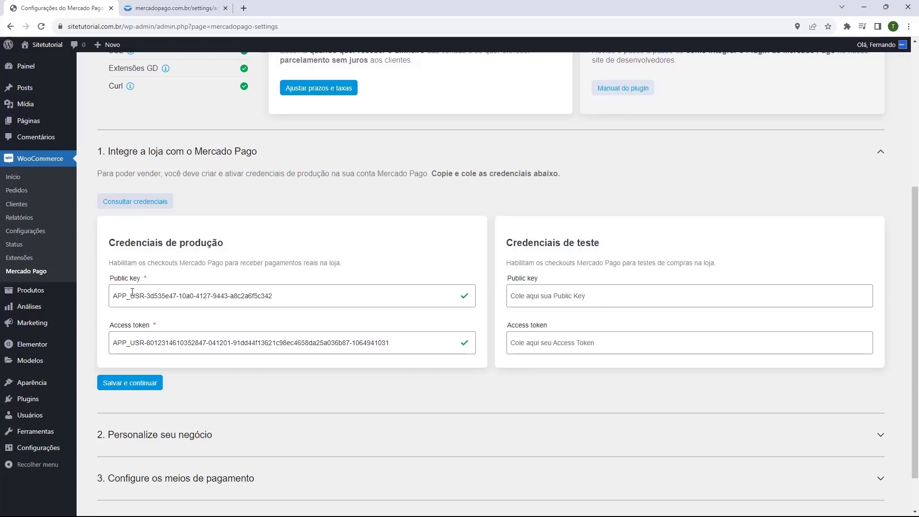
{"action": "left_click", "coordinate": [124, 391]}
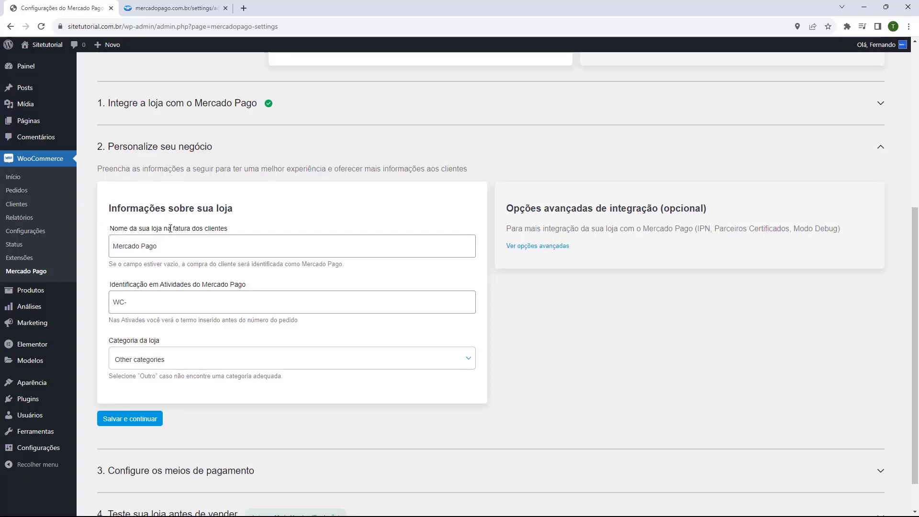
Change the invoice store name to 'Lojatutorial' and keep the category Other categories
{"action": "triple_click", "coordinate": [167, 249]}
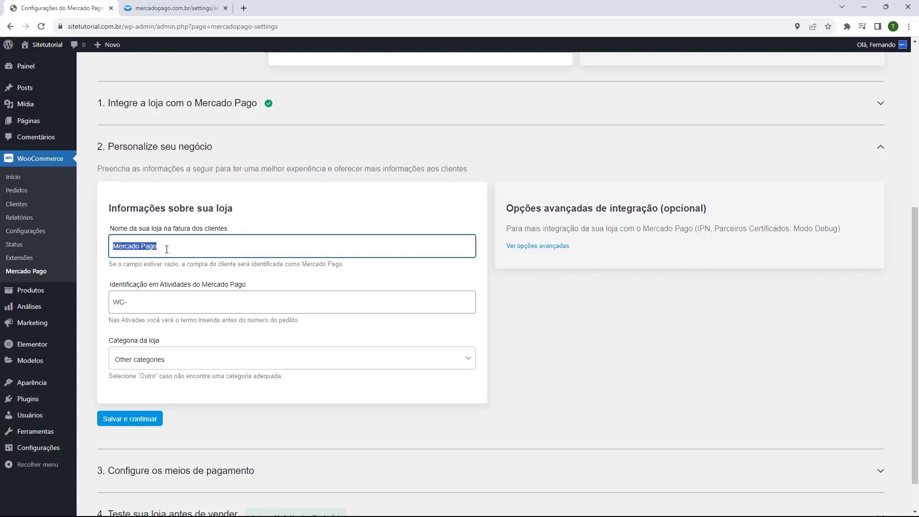
{"action": "type", "text": "Lo"}
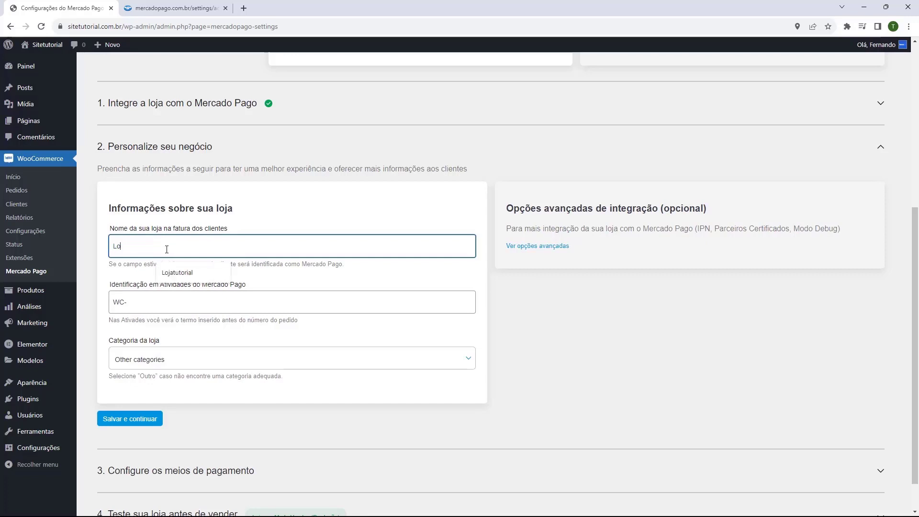
{"action": "type", "text": "jatutorial"}
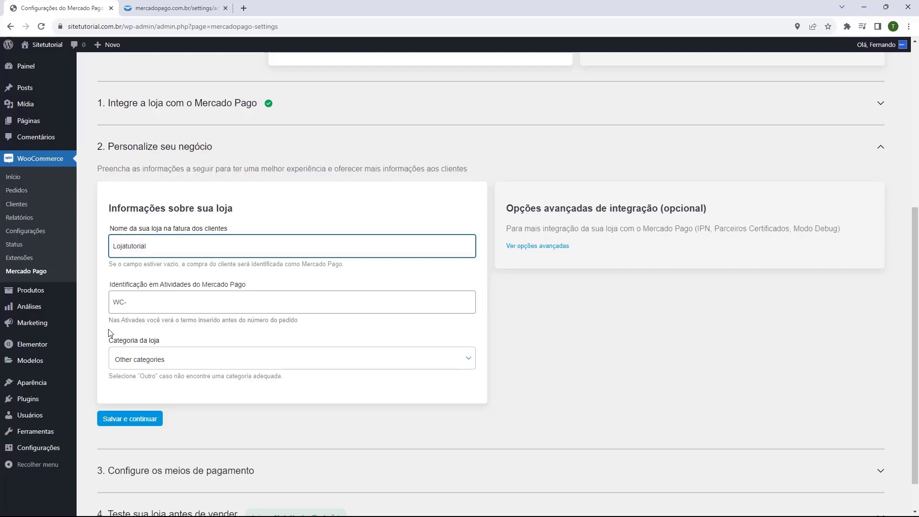
{"action": "left_click", "coordinate": [171, 358]}
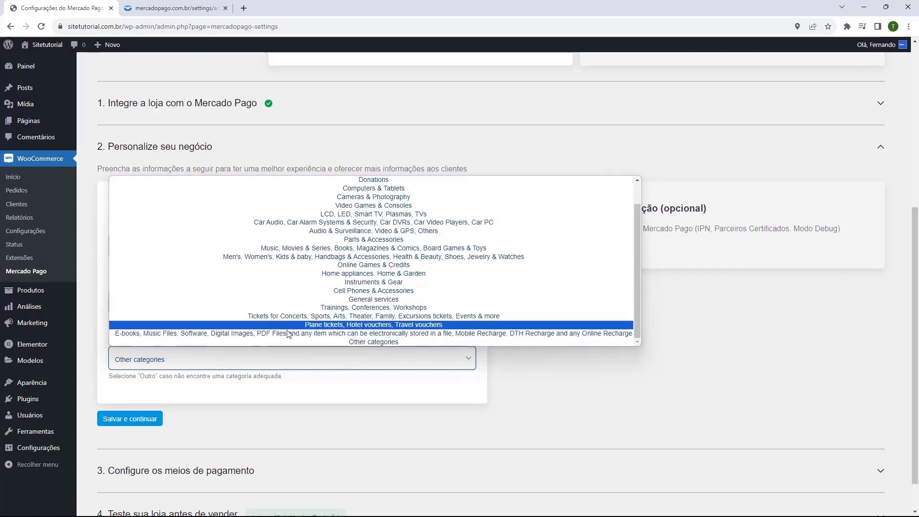
{"action": "left_click", "coordinate": [352, 343]}
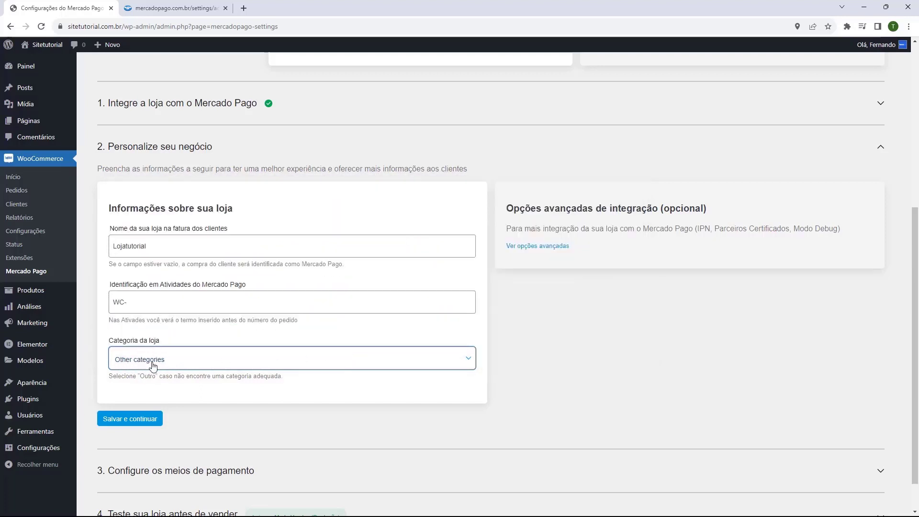
Save the business details and expand the '4. Teste sua loja antes de vender' step
{"action": "left_click", "coordinate": [116, 425]}
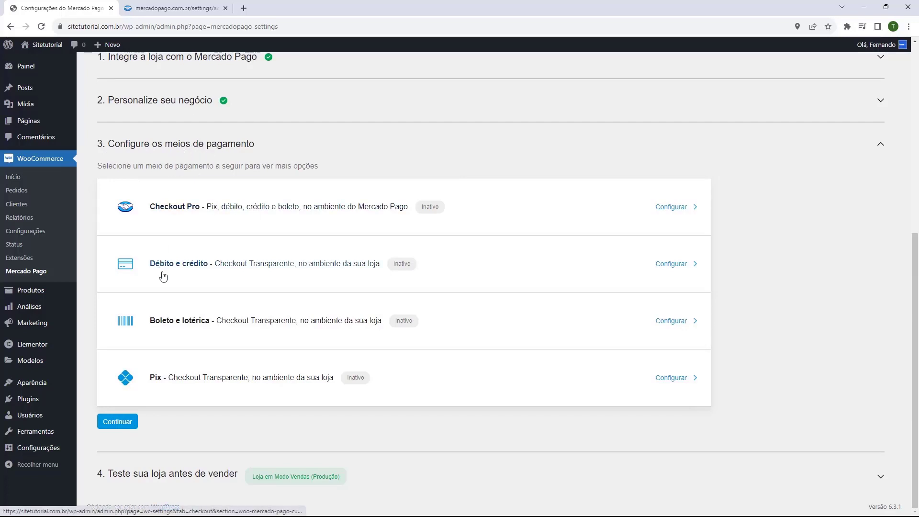
{"action": "left_click", "coordinate": [106, 479]}
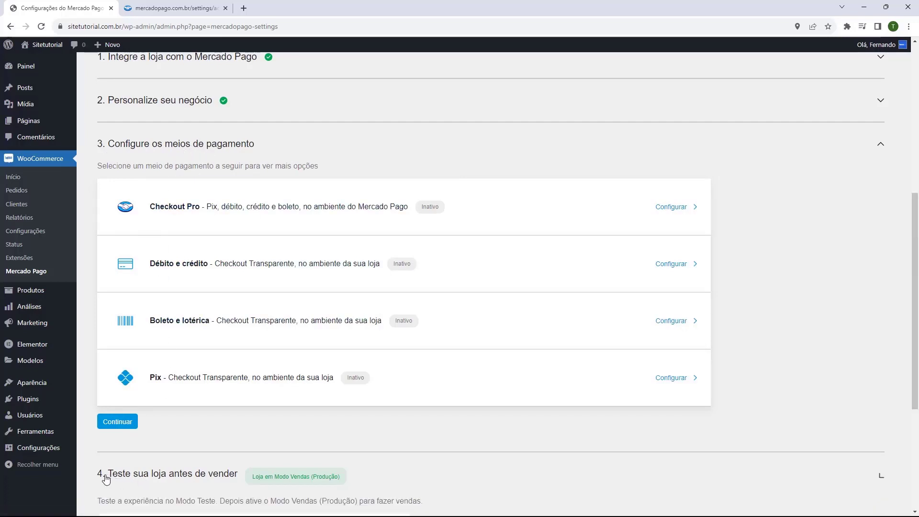
Set the store to Modo Vendas (Produção) and save the change
{"action": "scroll", "coordinate": [136, 455], "scroll_direction": "down", "scroll_amount": 5}
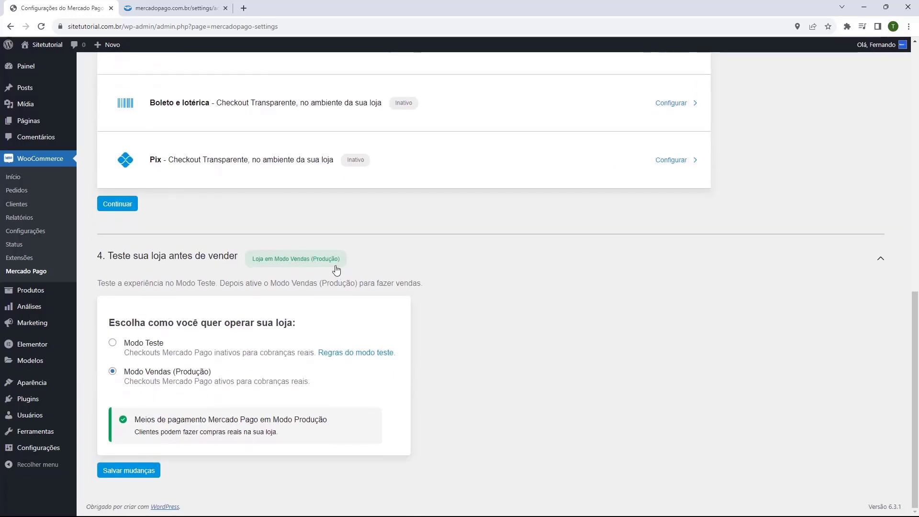
{"action": "left_click", "coordinate": [113, 343]}
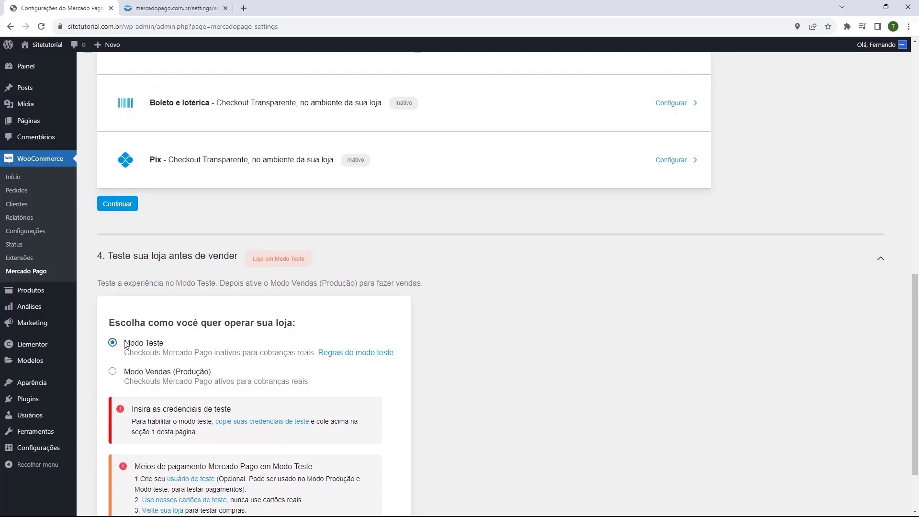
{"action": "left_click", "coordinate": [130, 378]}
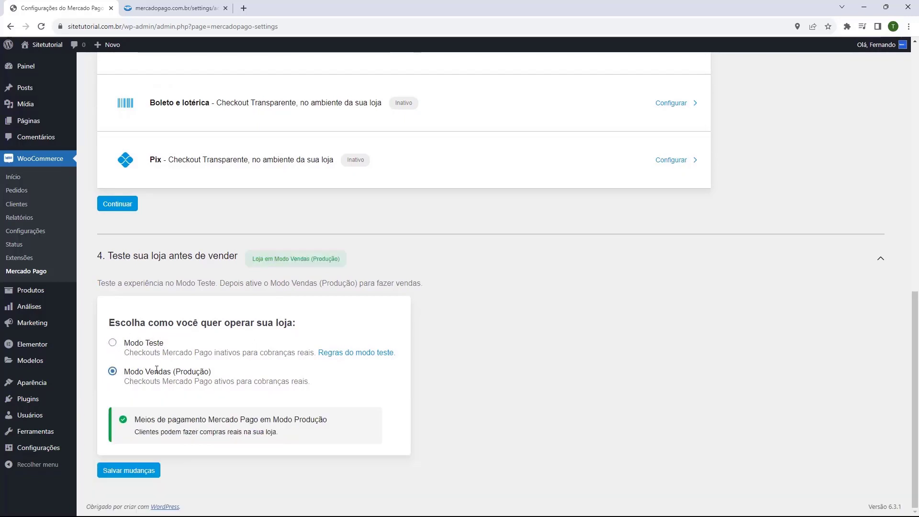
{"action": "left_click", "coordinate": [130, 473]}
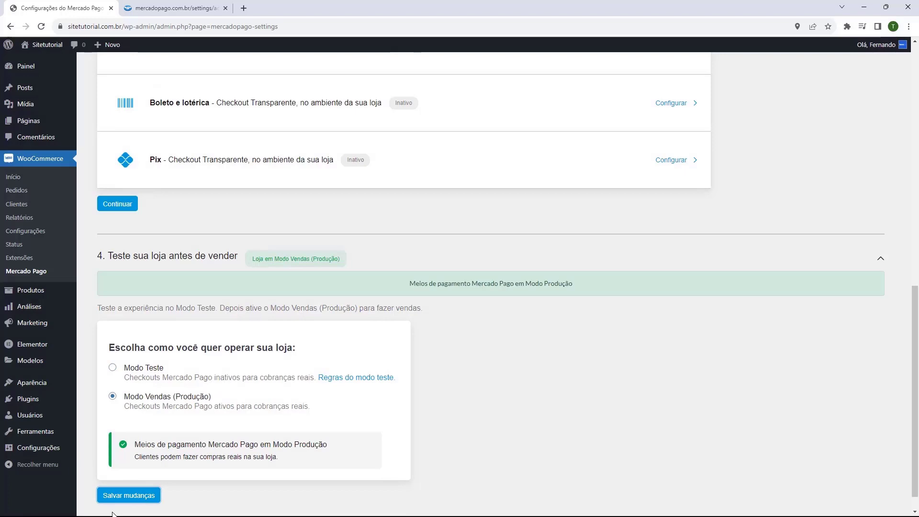
{"action": "scroll", "coordinate": [169, 476], "scroll_direction": "up", "scroll_amount": 5}
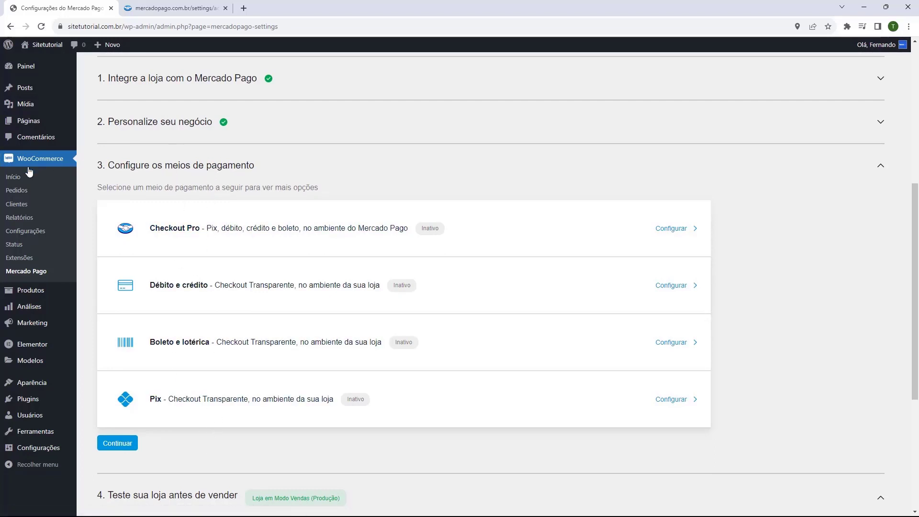
Activate Débito e crédito, Boleto e lotérica and Pix in WooCommerce Pagamentos and save
{"action": "left_click", "coordinate": [21, 233]}
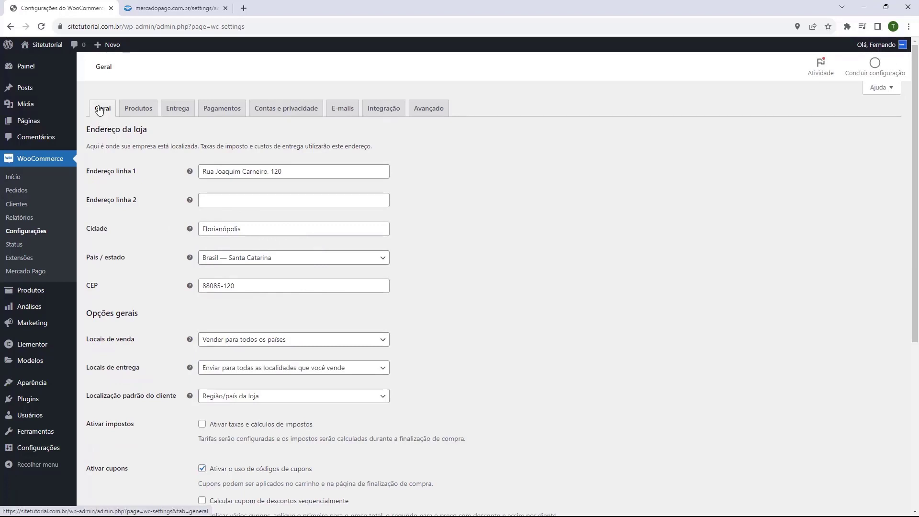
{"action": "left_click", "coordinate": [223, 115]}
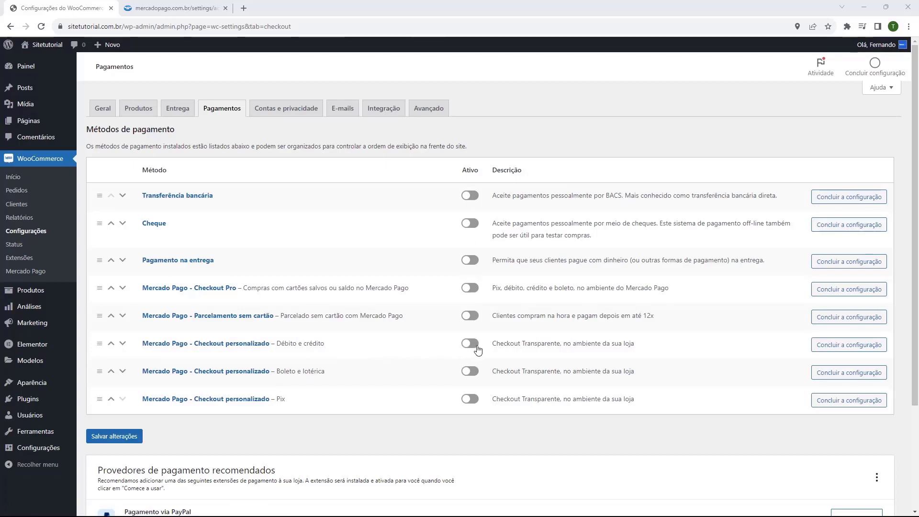
{"action": "left_click", "coordinate": [469, 345]}
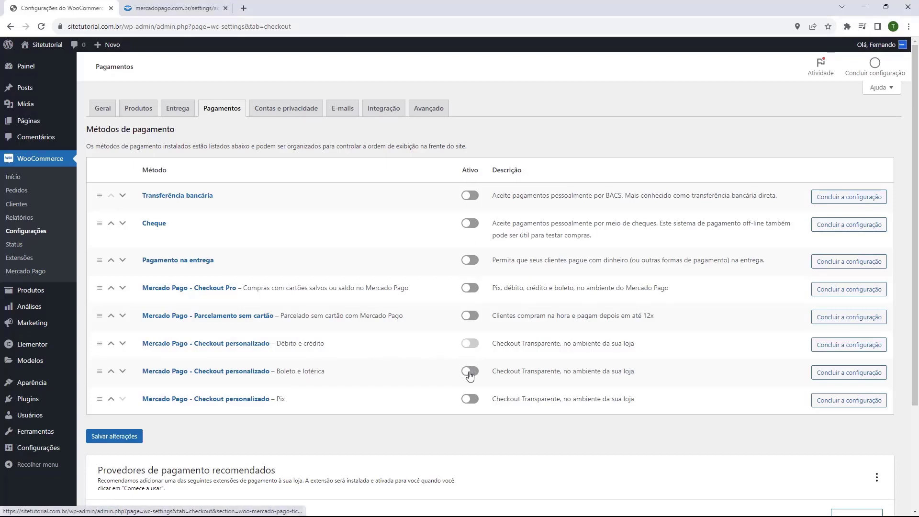
{"action": "left_click", "coordinate": [470, 372]}
{"action": "left_click", "coordinate": [470, 398]}
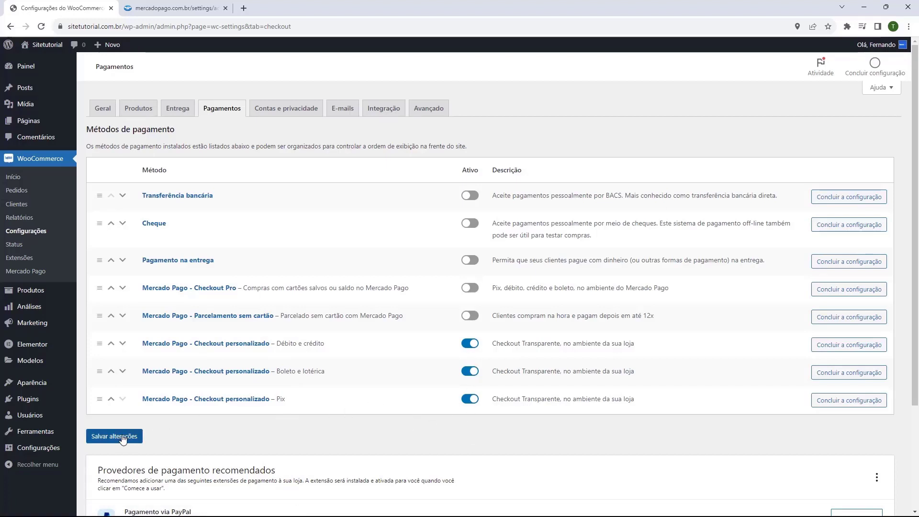
{"action": "left_click", "coordinate": [101, 444]}
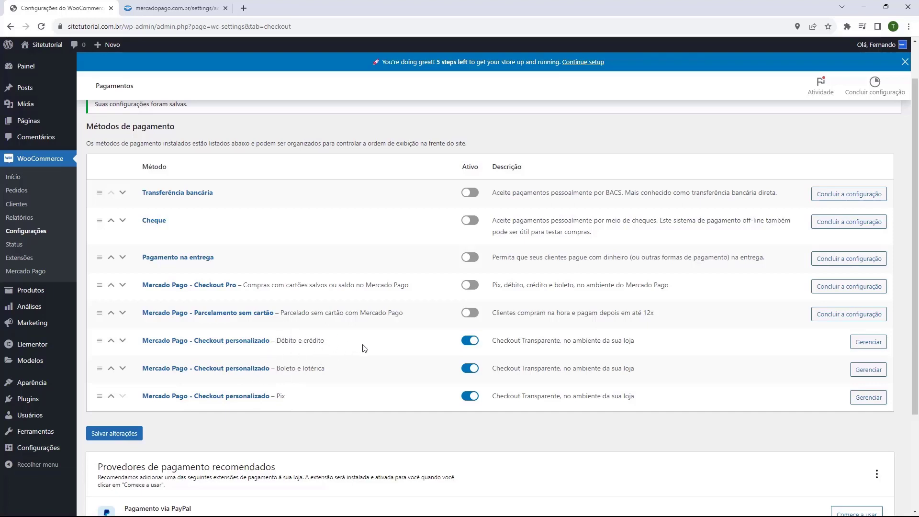
Review and save the Mercado Pago Débito e crédito card checkout settings
{"action": "left_click", "coordinate": [858, 343]}
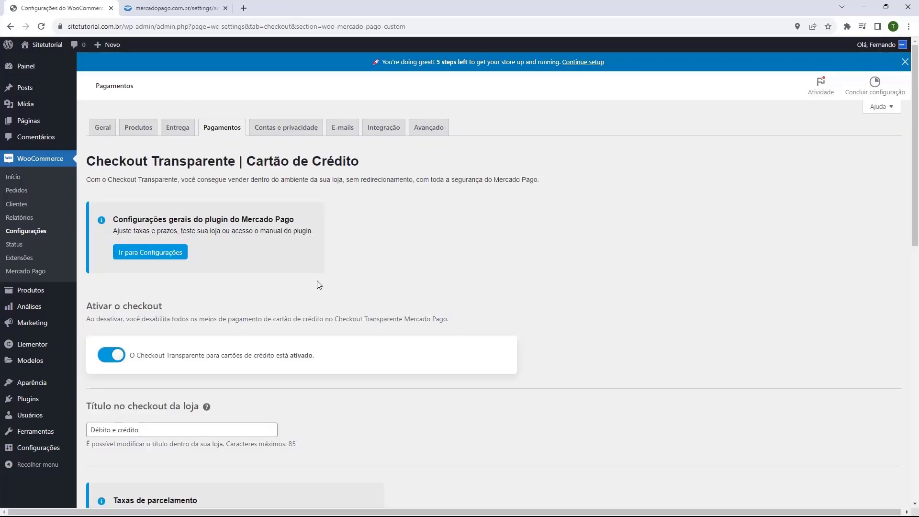
{"action": "scroll", "coordinate": [183, 235], "scroll_direction": "down", "scroll_amount": 2}
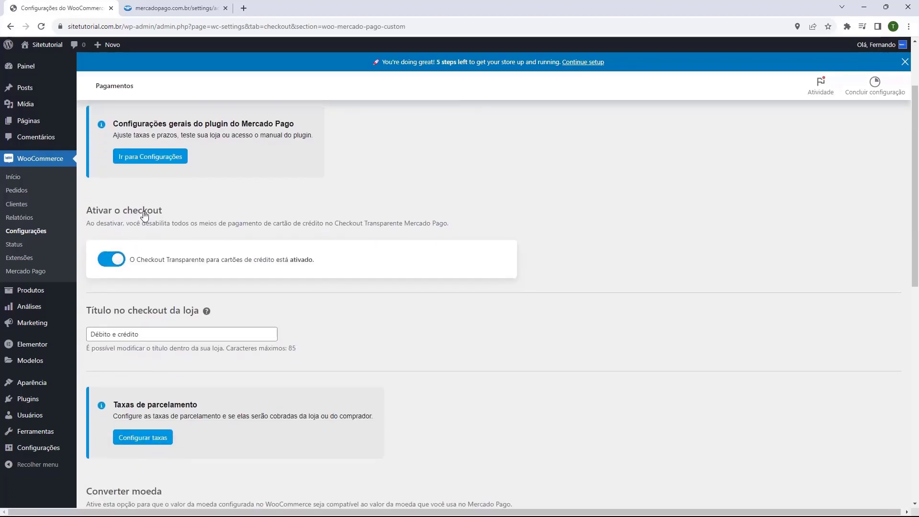
{"action": "scroll", "coordinate": [137, 218], "scroll_direction": "down", "scroll_amount": 2}
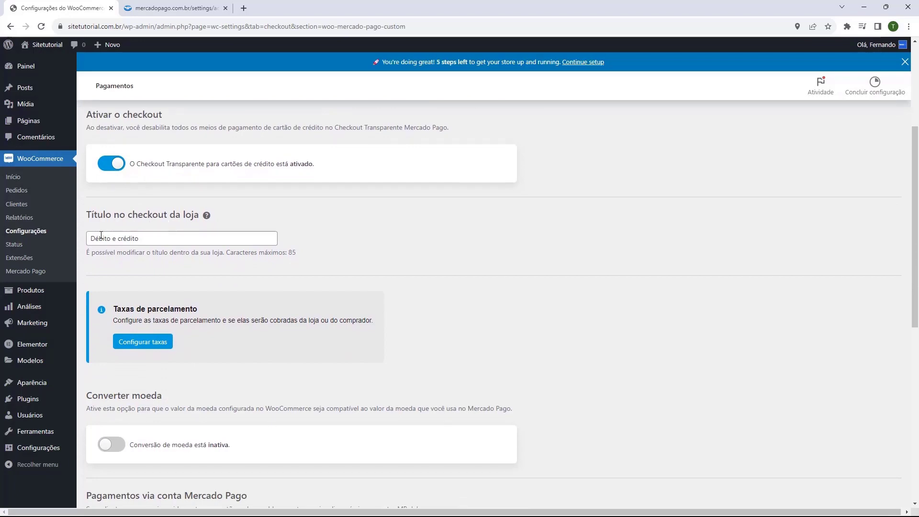
{"action": "scroll", "coordinate": [138, 239], "scroll_direction": "down", "scroll_amount": 3}
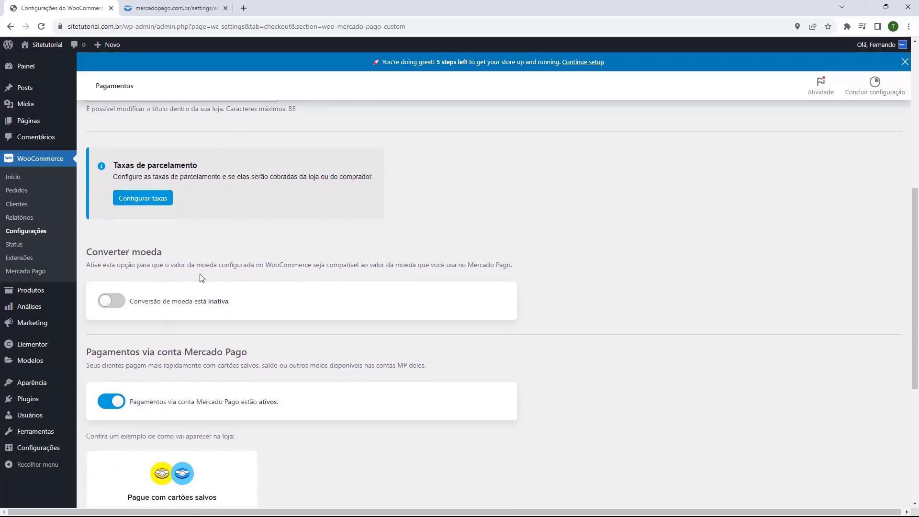
{"action": "scroll", "coordinate": [211, 300], "scroll_direction": "down", "scroll_amount": 4}
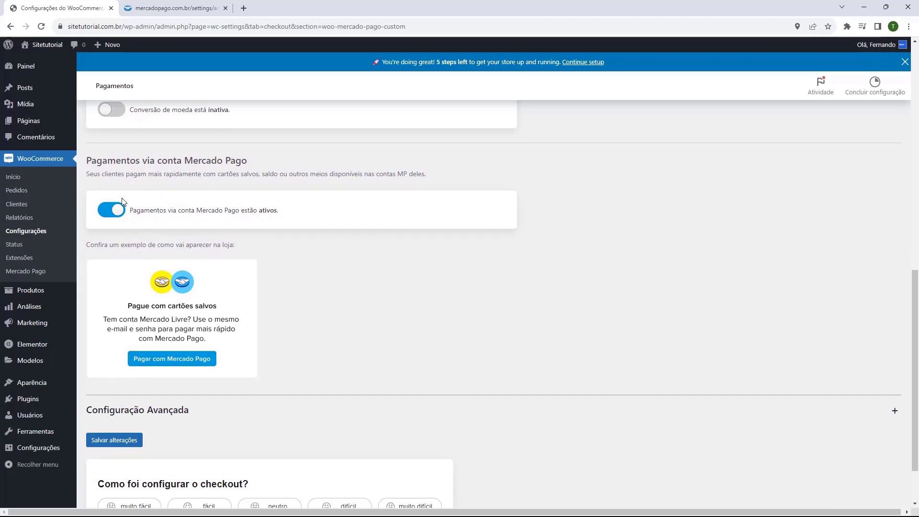
{"action": "scroll", "coordinate": [122, 200], "scroll_direction": "down", "scroll_amount": 1}
{"action": "scroll", "coordinate": [181, 315], "scroll_direction": "up", "scroll_amount": 1}
{"action": "scroll", "coordinate": [144, 269], "scroll_direction": "up", "scroll_amount": 1}
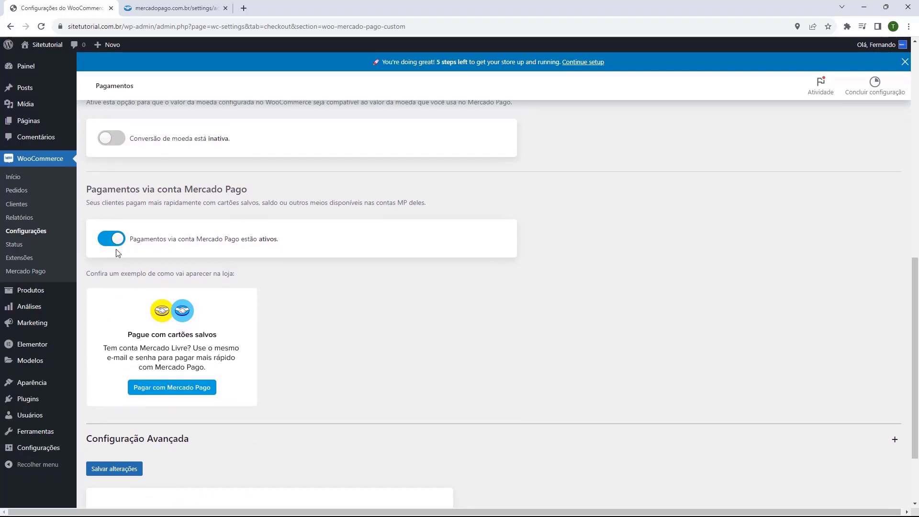
{"action": "scroll", "coordinate": [117, 251], "scroll_direction": "up", "scroll_amount": 2}
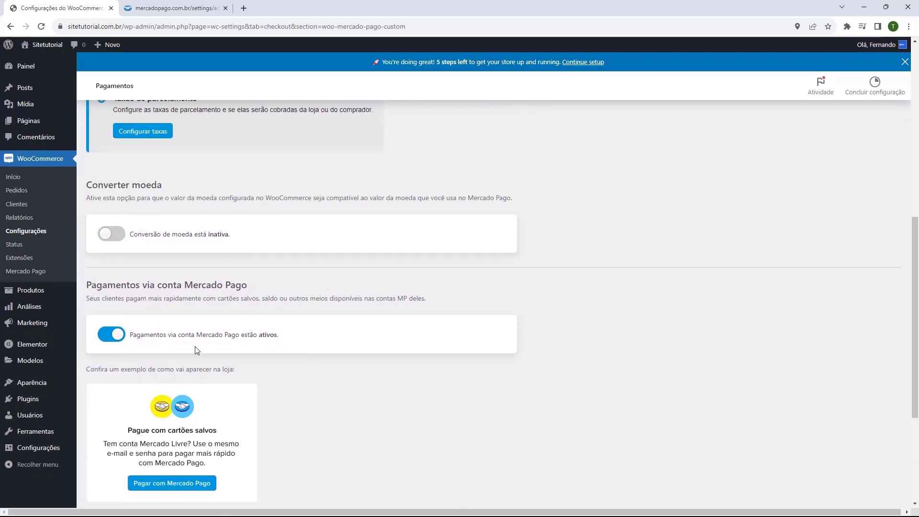
{"action": "scroll", "coordinate": [128, 337], "scroll_direction": "down", "scroll_amount": 4}
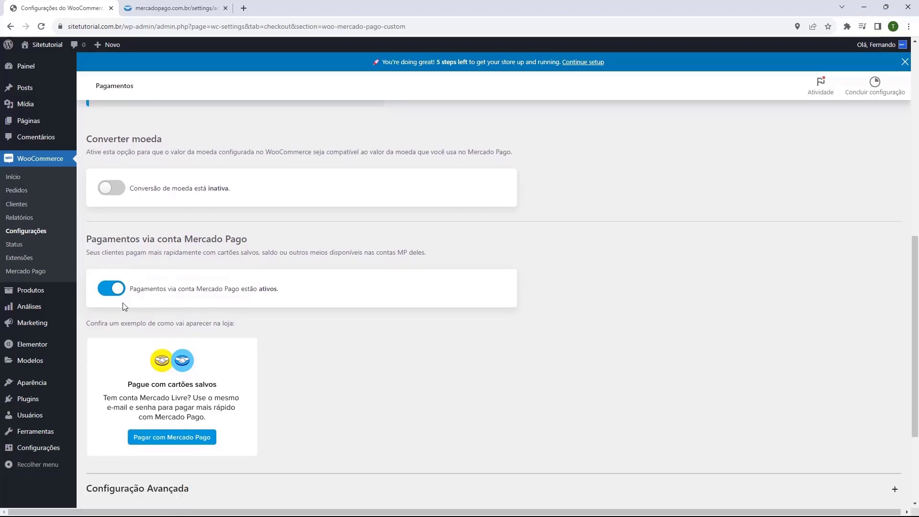
{"action": "left_click", "coordinate": [119, 376]}
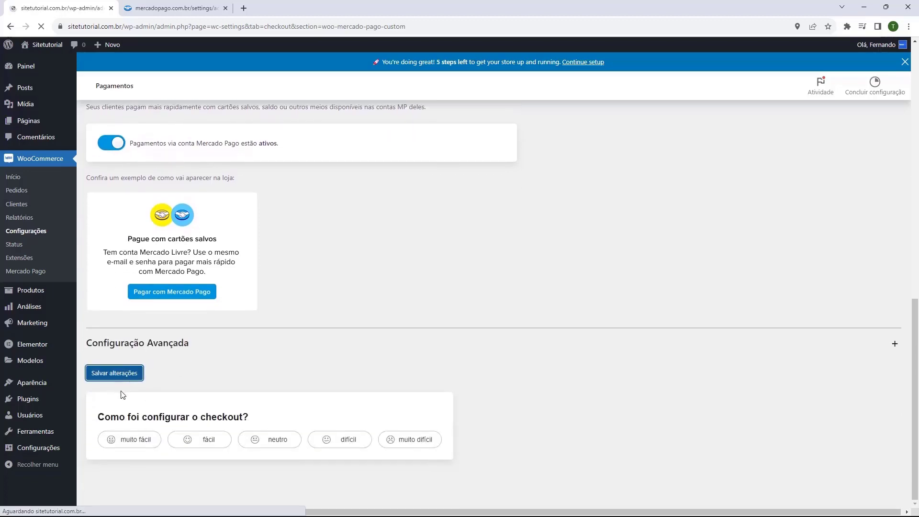
{"action": "left_click", "coordinate": [219, 135]}
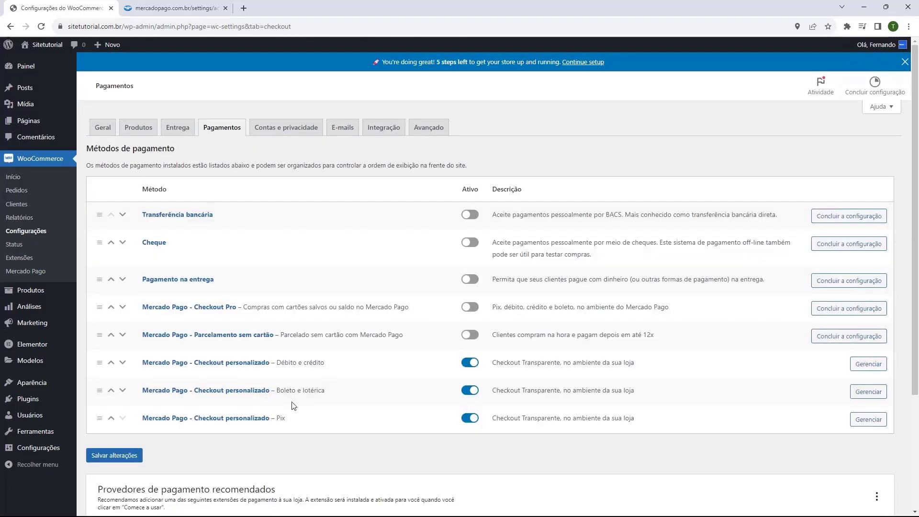
Save the Boleto e lotérica settings with Boleto enabled and a 3-day Vencimento
{"action": "left_click", "coordinate": [869, 391]}
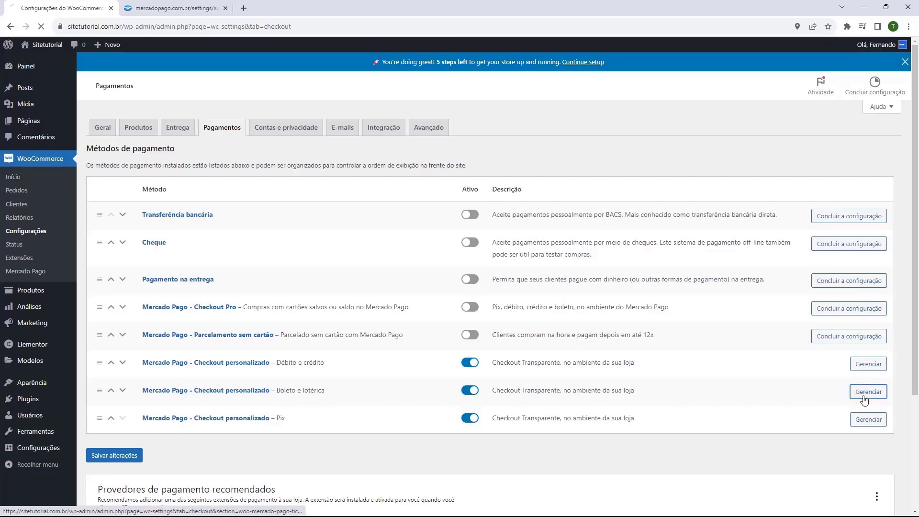
{"action": "scroll", "coordinate": [101, 267], "scroll_direction": "down", "scroll_amount": 3}
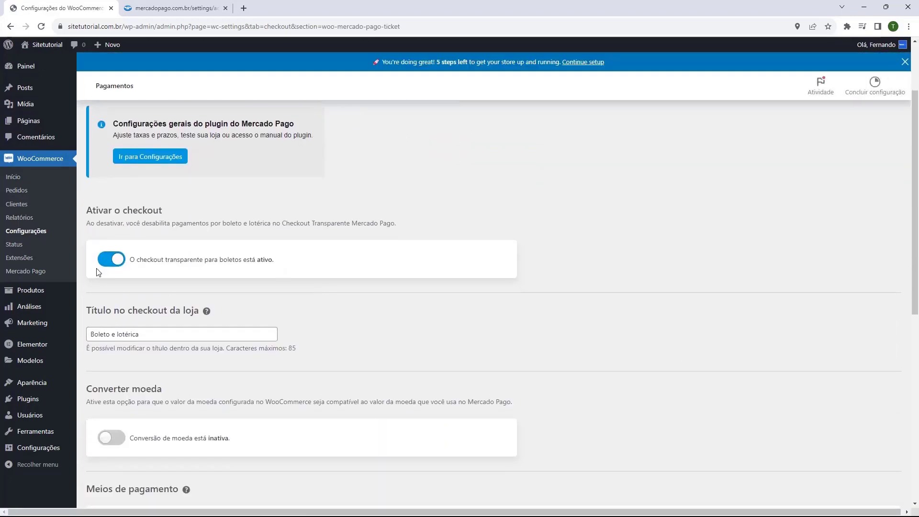
{"action": "scroll", "coordinate": [138, 256], "scroll_direction": "down", "scroll_amount": 3}
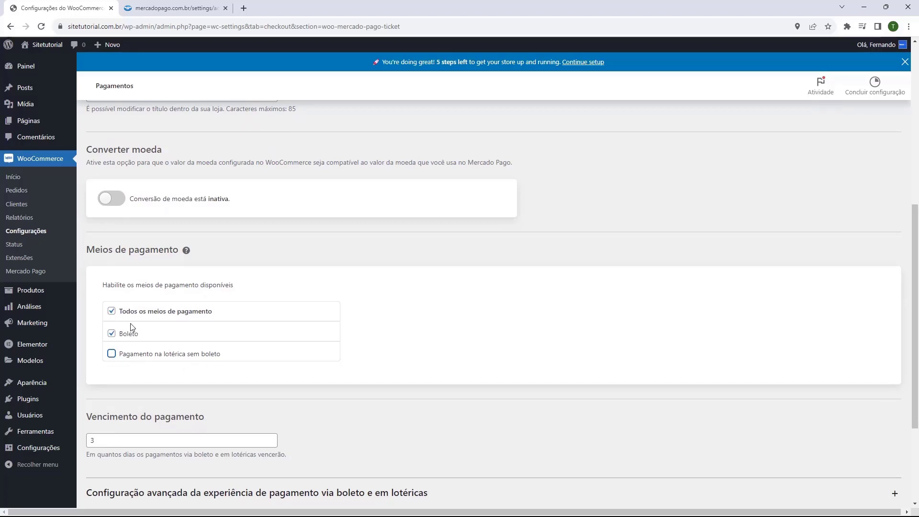
{"action": "scroll", "coordinate": [123, 338], "scroll_direction": "down", "scroll_amount": 1}
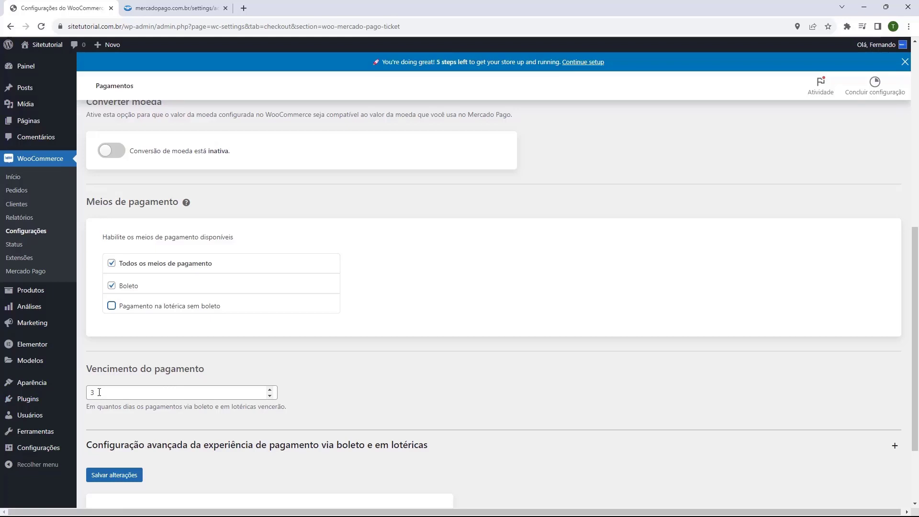
{"action": "scroll", "coordinate": [105, 307], "scroll_direction": "down", "scroll_amount": 2}
{"action": "scroll", "coordinate": [110, 316], "scroll_direction": "up", "scroll_amount": 3}
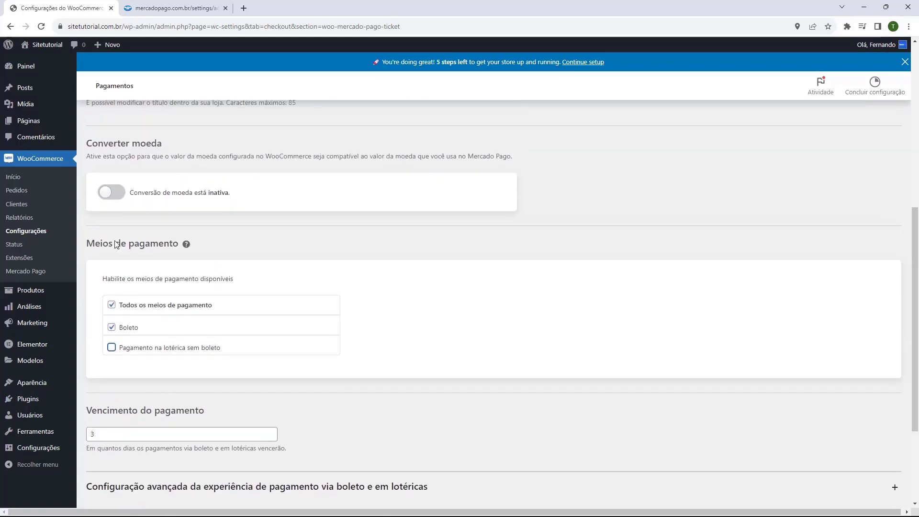
{"action": "scroll", "coordinate": [115, 354], "scroll_direction": "down", "scroll_amount": 3}
{"action": "left_click", "coordinate": [117, 374]}
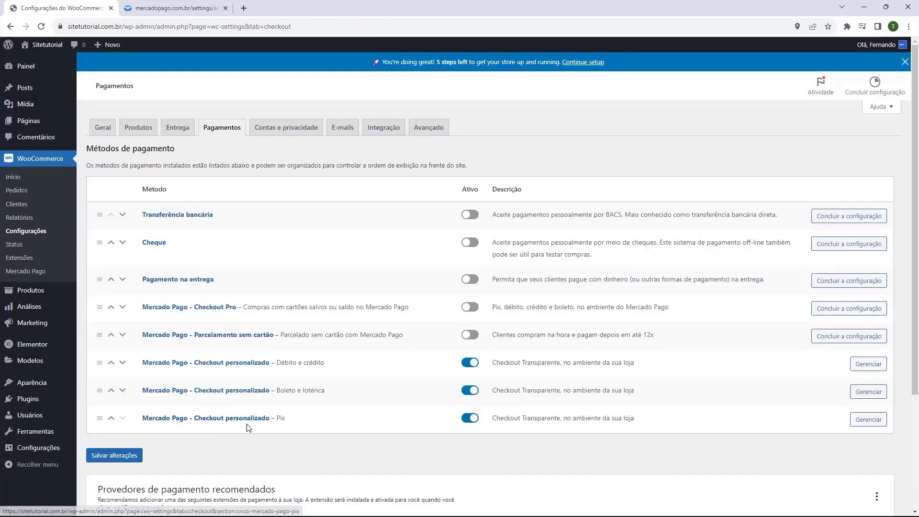
Keep the Pix payment expiry at 30 minutos and save the Pix checkout settings
{"action": "left_click", "coordinate": [862, 424]}
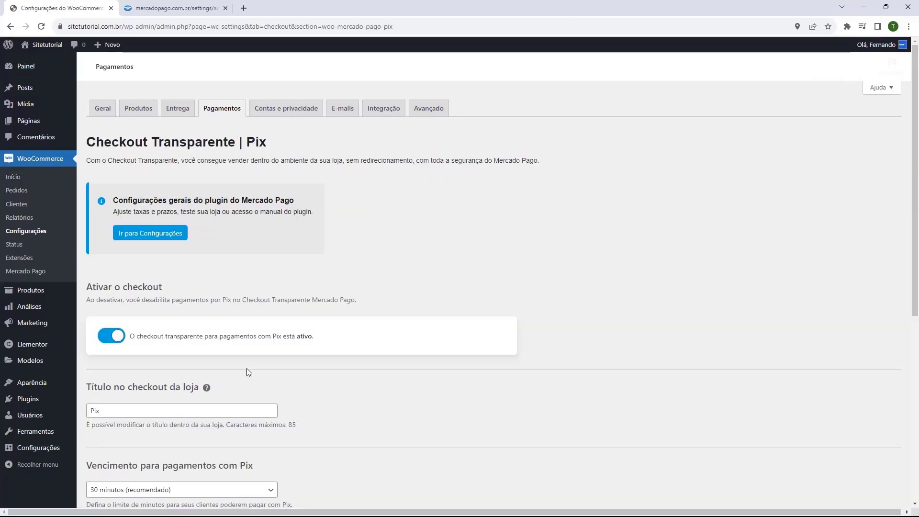
{"action": "scroll", "coordinate": [144, 287], "scroll_direction": "down", "scroll_amount": 2}
{"action": "scroll", "coordinate": [145, 283], "scroll_direction": "down", "scroll_amount": 1}
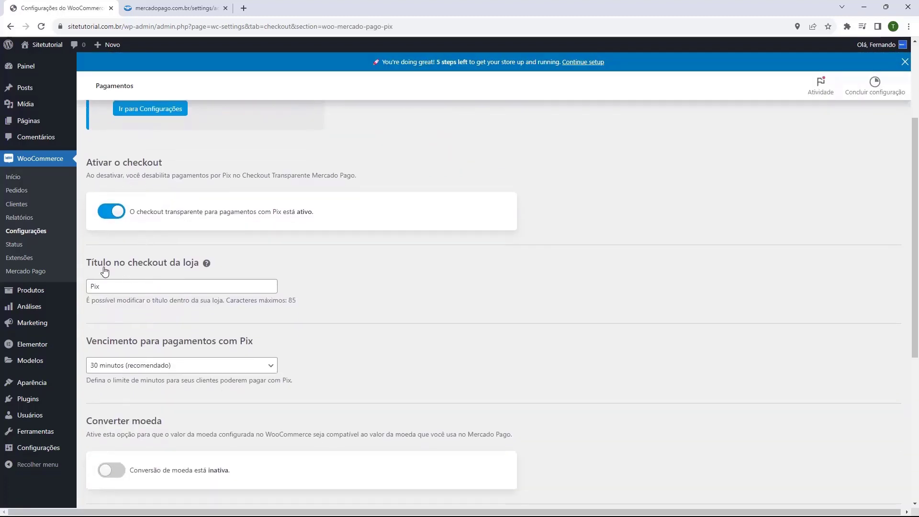
{"action": "scroll", "coordinate": [152, 263], "scroll_direction": "down", "scroll_amount": 1}
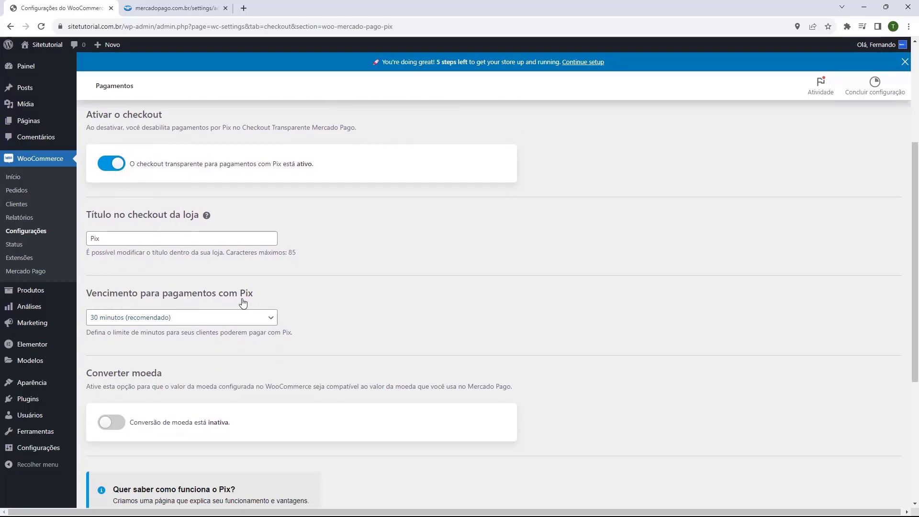
{"action": "left_click", "coordinate": [203, 317]}
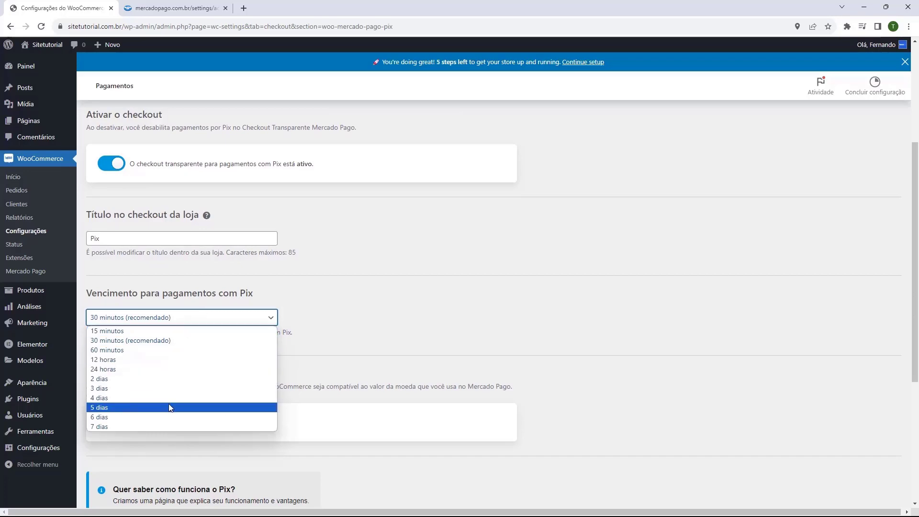
{"action": "left_click", "coordinate": [165, 318]}
{"action": "scroll", "coordinate": [167, 321], "scroll_direction": "down", "scroll_amount": 3}
{"action": "scroll", "coordinate": [122, 380], "scroll_direction": "down", "scroll_amount": 2}
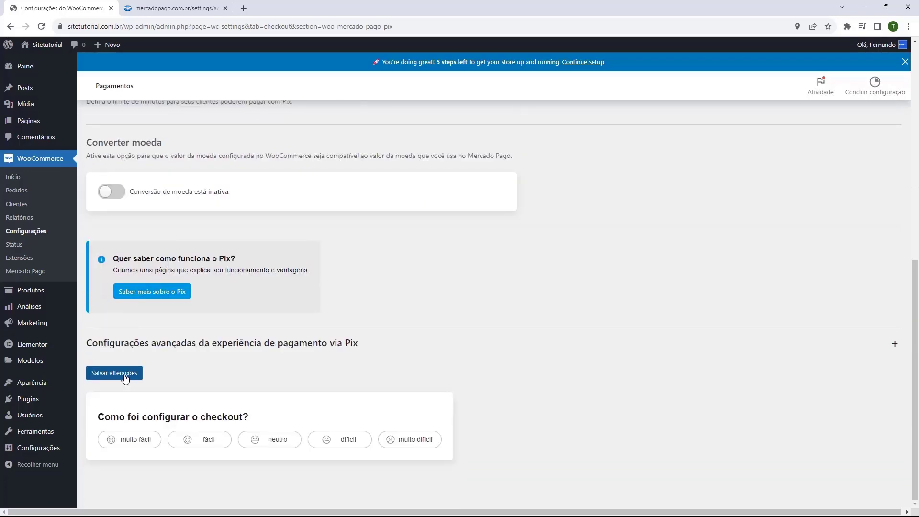
{"action": "left_click", "coordinate": [125, 379]}
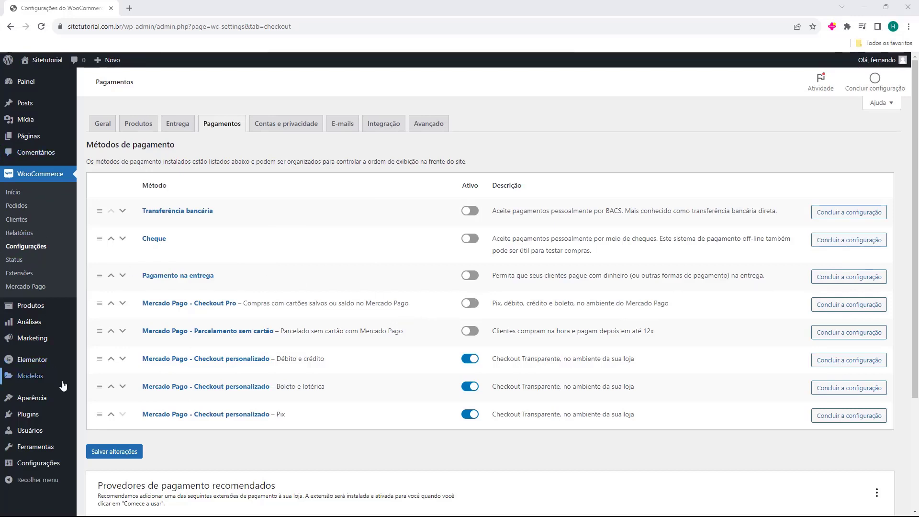
{"action": "mouse_move", "coordinate": [21, 403]}
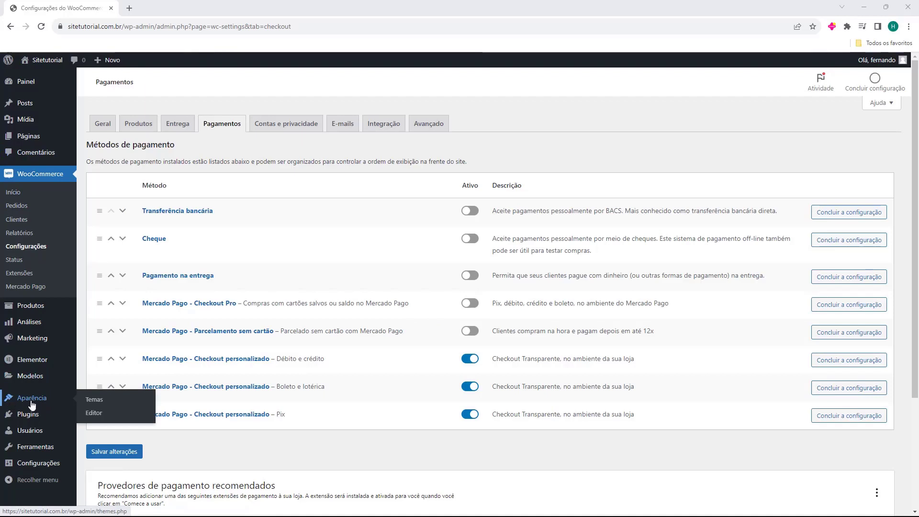
{"action": "left_click", "coordinate": [30, 405]}
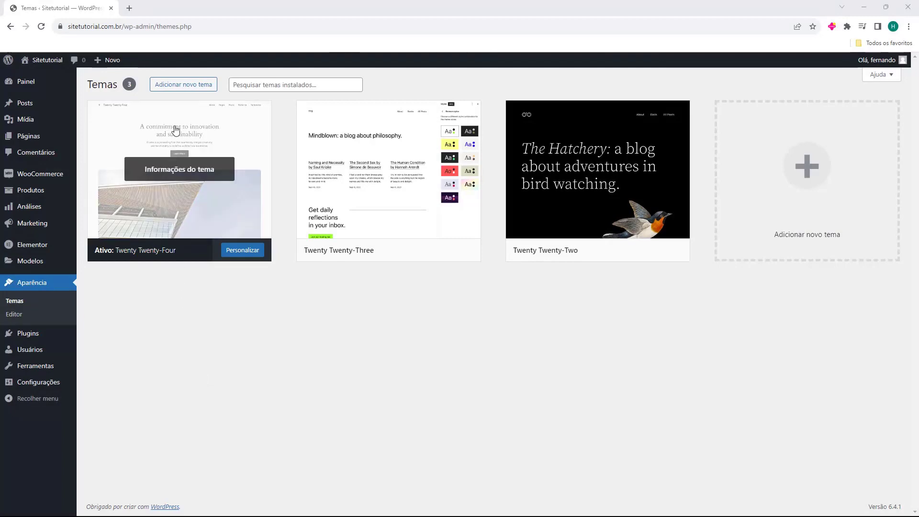
{"action": "left_click", "coordinate": [182, 91]}
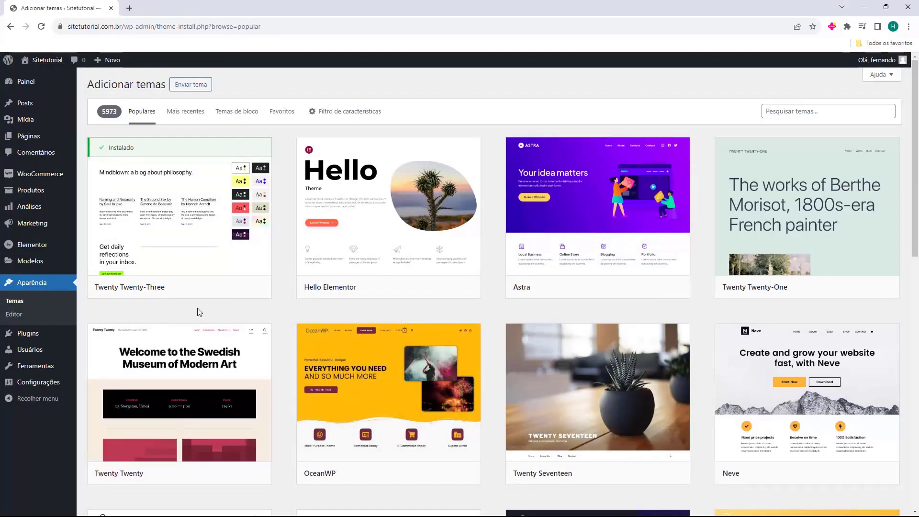
{"action": "mouse_move", "coordinate": [535, 301]}
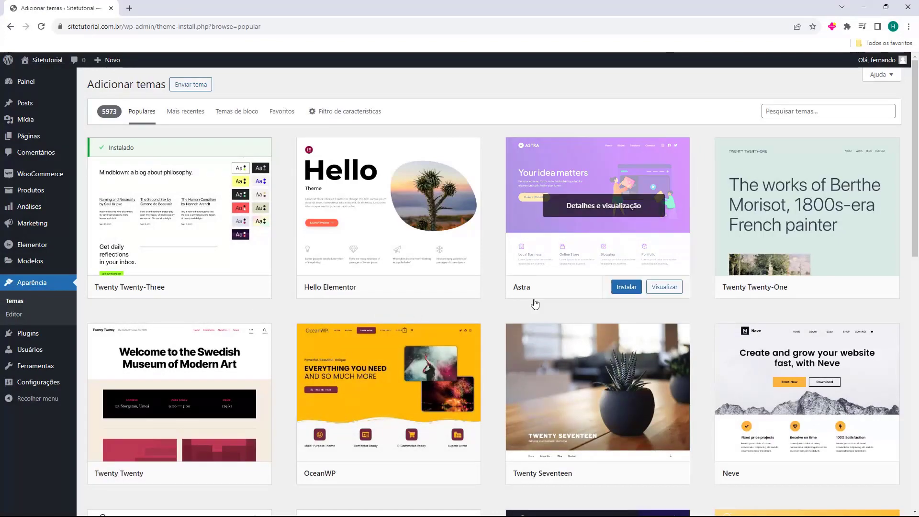
{"action": "scroll", "coordinate": [536, 304], "scroll_direction": "down", "scroll_amount": 14}
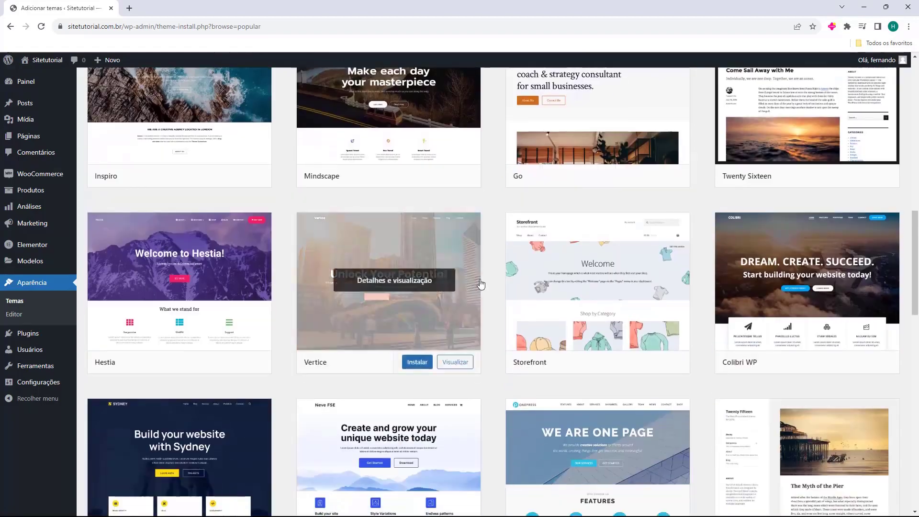
{"action": "scroll", "coordinate": [481, 283], "scroll_direction": "up", "scroll_amount": 14}
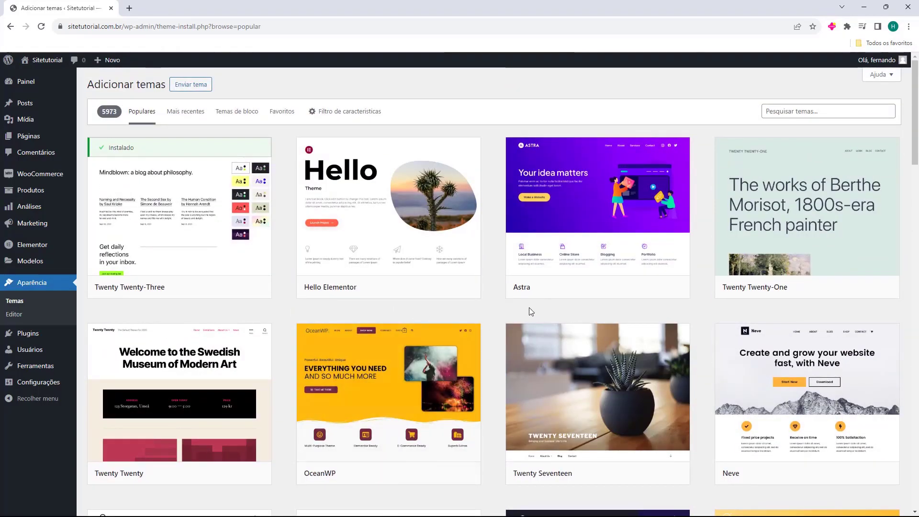
{"action": "mouse_move", "coordinate": [366, 407]}
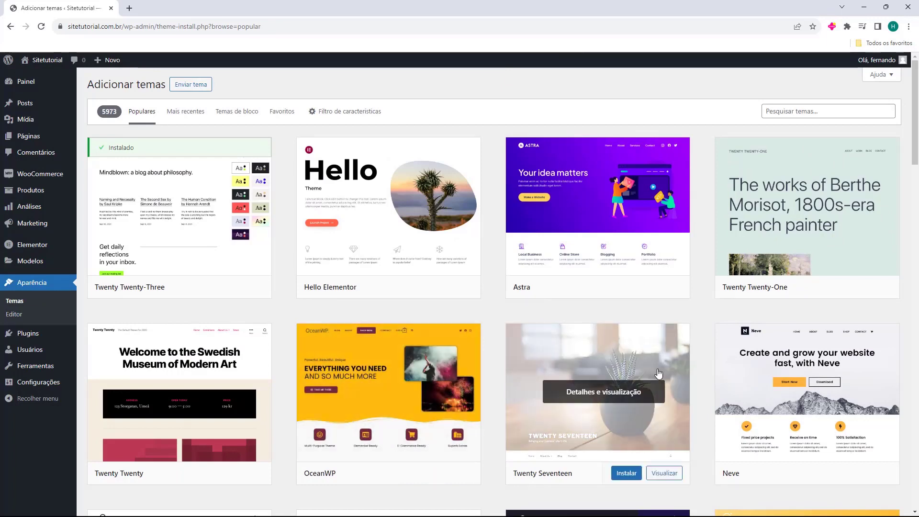
{"action": "scroll", "coordinate": [458, 220], "scroll_direction": "down", "scroll_amount": 2}
{"action": "scroll", "coordinate": [458, 220], "scroll_direction": "down", "scroll_amount": 2}
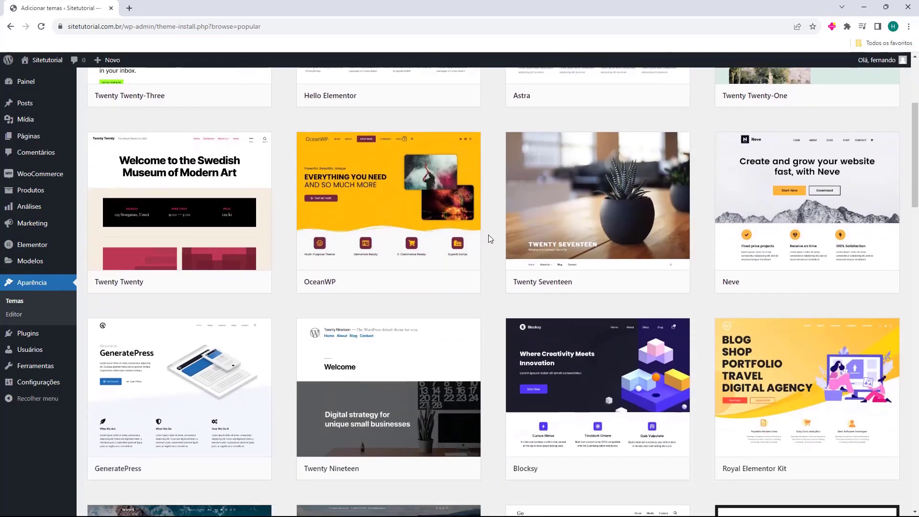
{"action": "scroll", "coordinate": [488, 239], "scroll_direction": "down", "scroll_amount": 8}
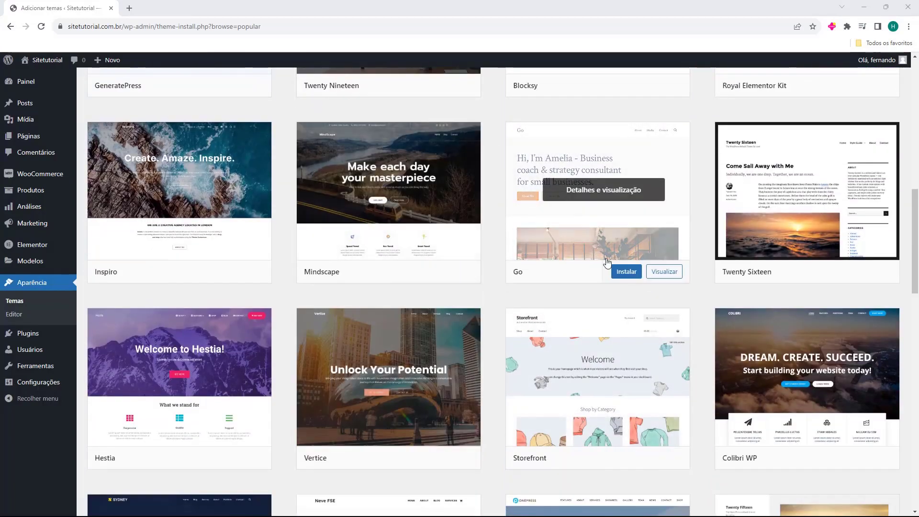
{"action": "scroll", "coordinate": [509, 332], "scroll_direction": "down", "scroll_amount": 3}
{"action": "scroll", "coordinate": [508, 332], "scroll_direction": "down", "scroll_amount": 6}
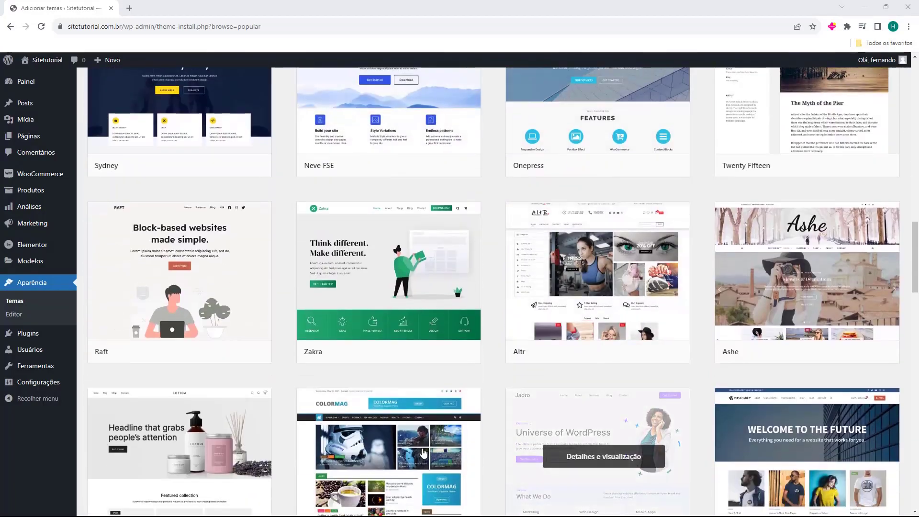
{"action": "scroll", "coordinate": [421, 209], "scroll_direction": "down", "scroll_amount": 7}
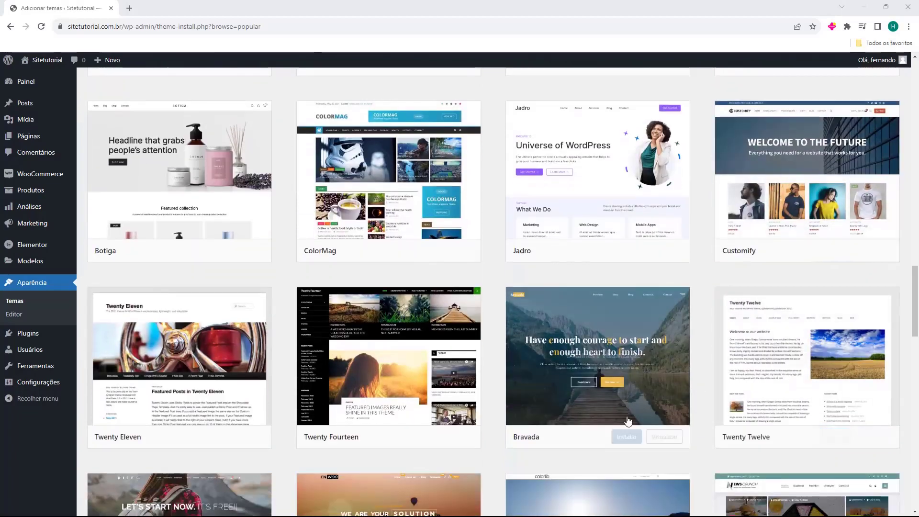
{"action": "scroll", "coordinate": [421, 209], "scroll_direction": "down", "scroll_amount": 2}
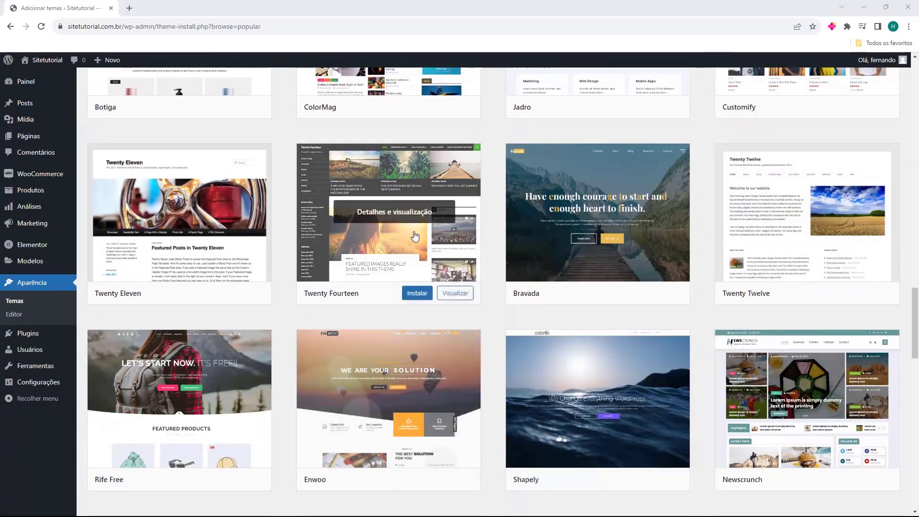
{"action": "scroll", "coordinate": [658, 353], "scroll_direction": "down", "scroll_amount": 2}
{"action": "scroll", "coordinate": [657, 353], "scroll_direction": "down", "scroll_amount": 6}
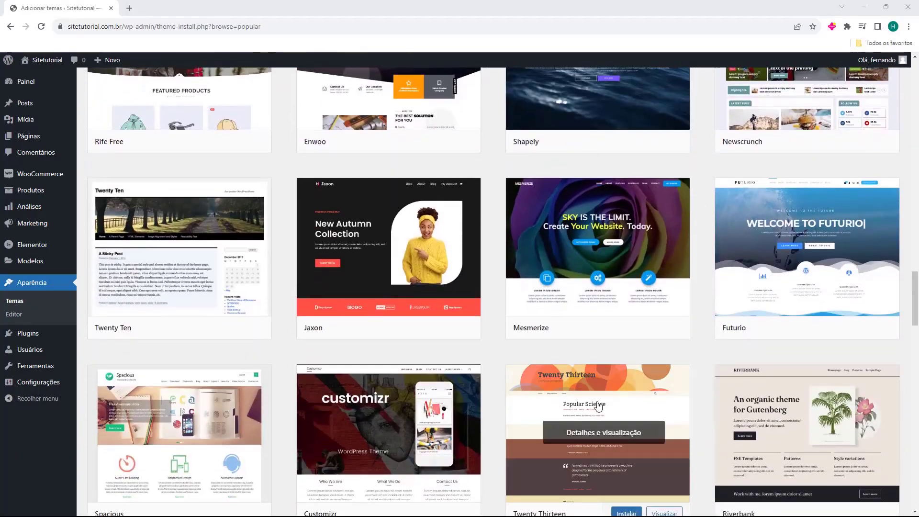
{"action": "scroll", "coordinate": [495, 387], "scroll_direction": "up", "scroll_amount": 20}
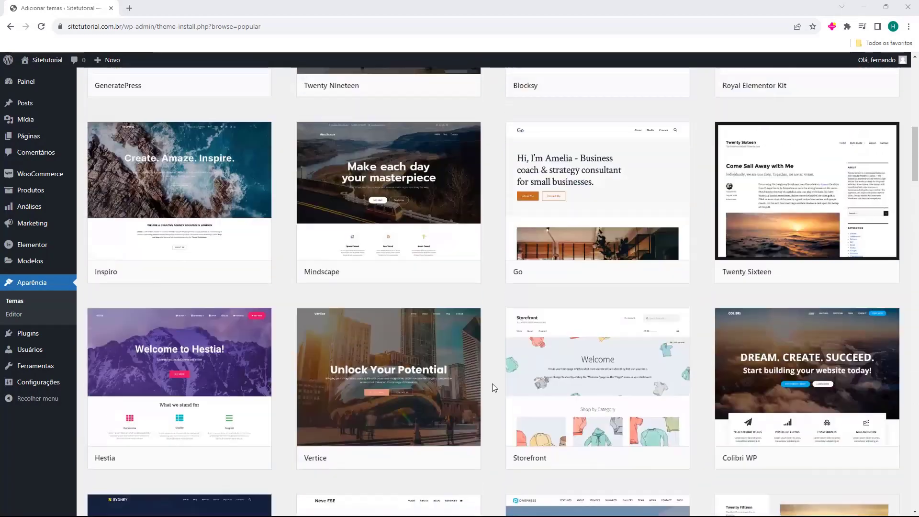
{"action": "scroll", "coordinate": [495, 387], "scroll_direction": "up", "scroll_amount": 5}
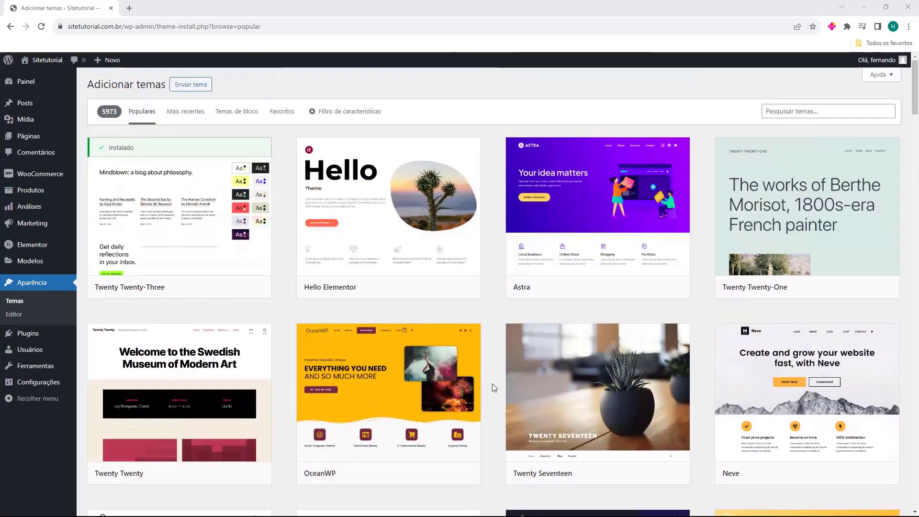
{"action": "mouse_move", "coordinate": [688, 219]}
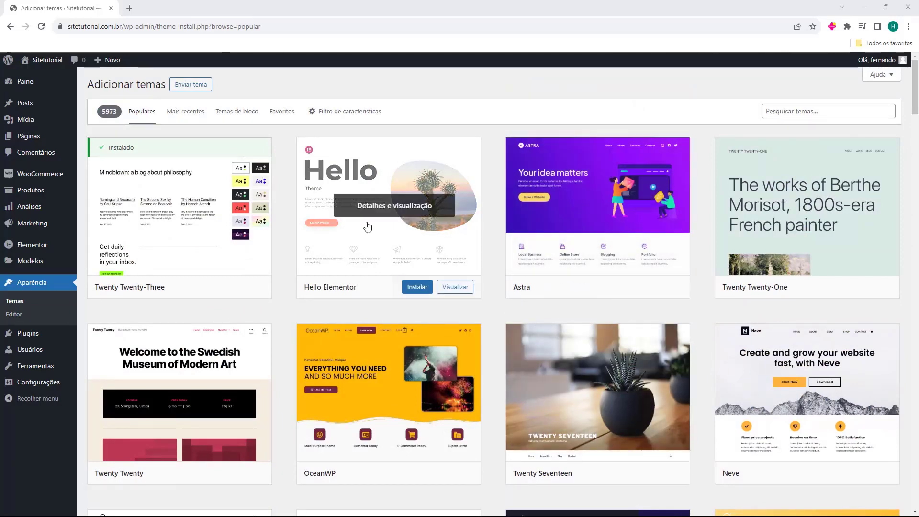
{"action": "mouse_move", "coordinate": [582, 251]}
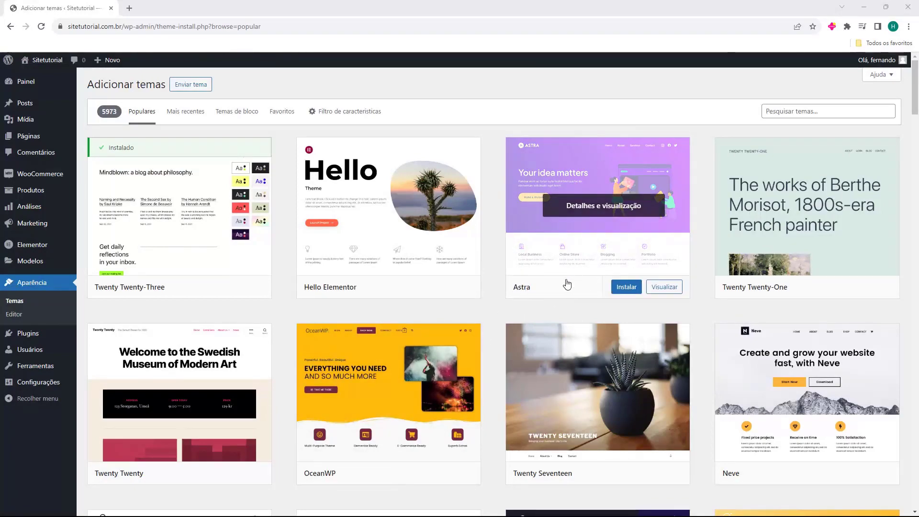
{"action": "scroll", "coordinate": [493, 322], "scroll_direction": "down", "scroll_amount": 7}
{"action": "scroll", "coordinate": [487, 324], "scroll_direction": "up", "scroll_amount": 7}
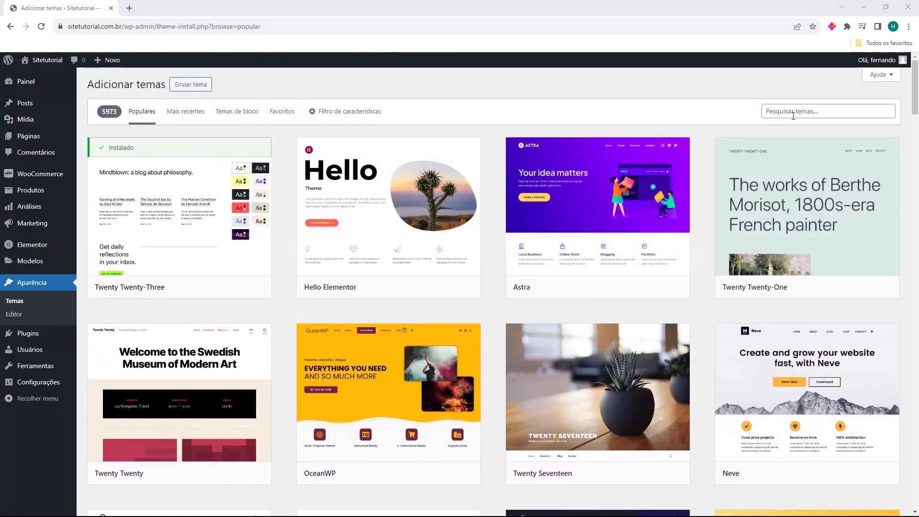
Search the theme directory for 'astra', then install and activate the Astra theme
{"action": "left_click", "coordinate": [792, 115]}
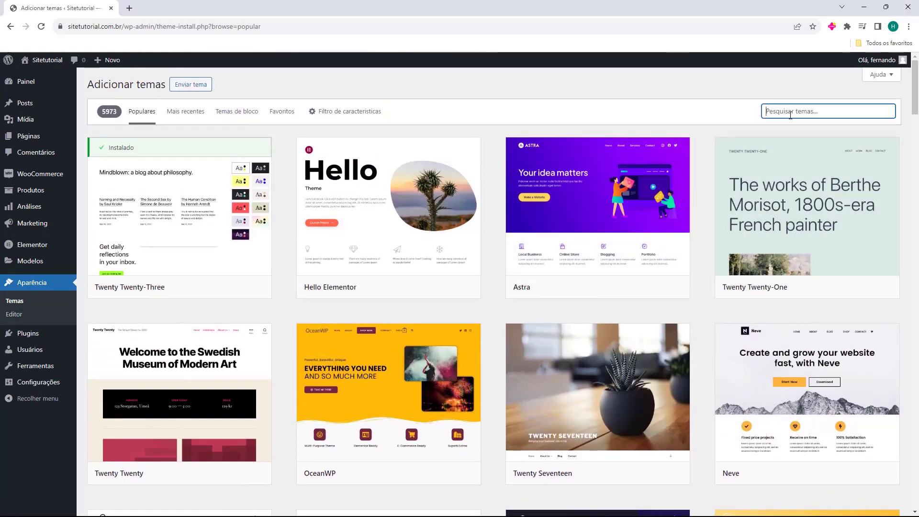
{"action": "type", "text": "astra"}
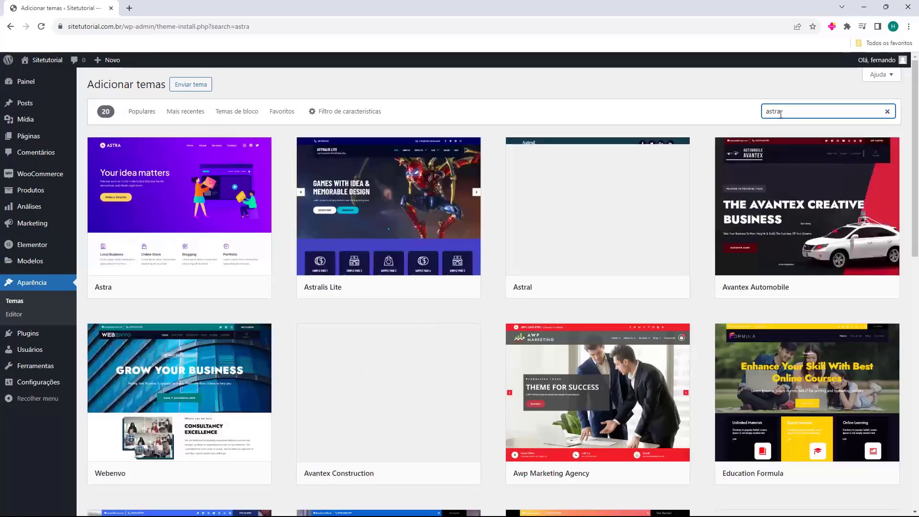
{"action": "mouse_move", "coordinate": [140, 184]}
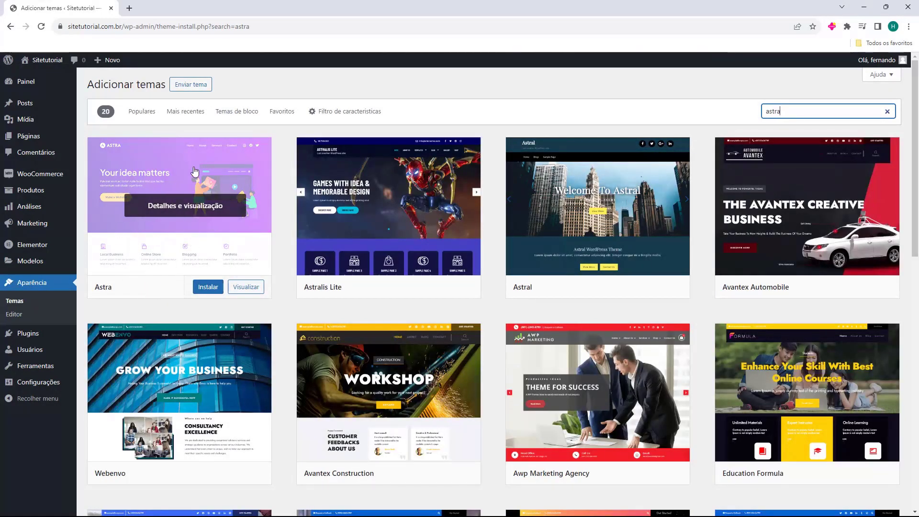
{"action": "left_click", "coordinate": [207, 291]}
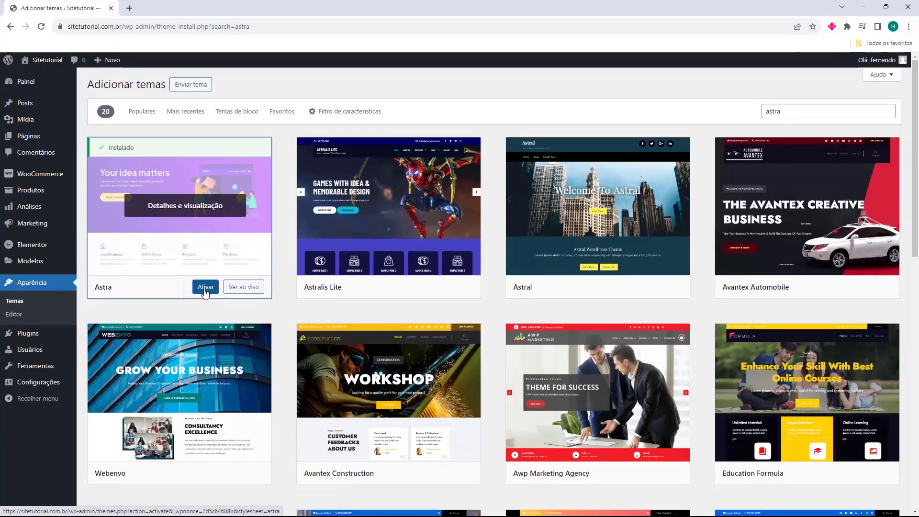
{"action": "left_click", "coordinate": [205, 287]}
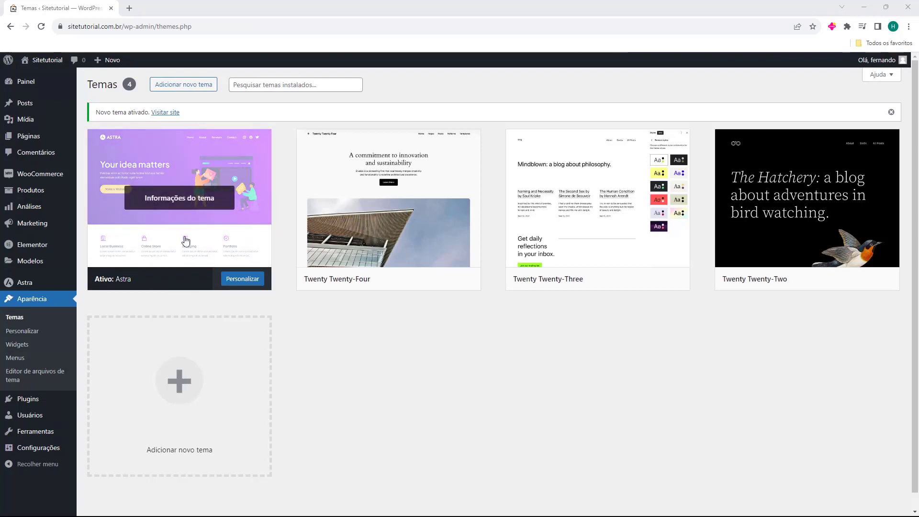
{"action": "left_click", "coordinate": [241, 286]}
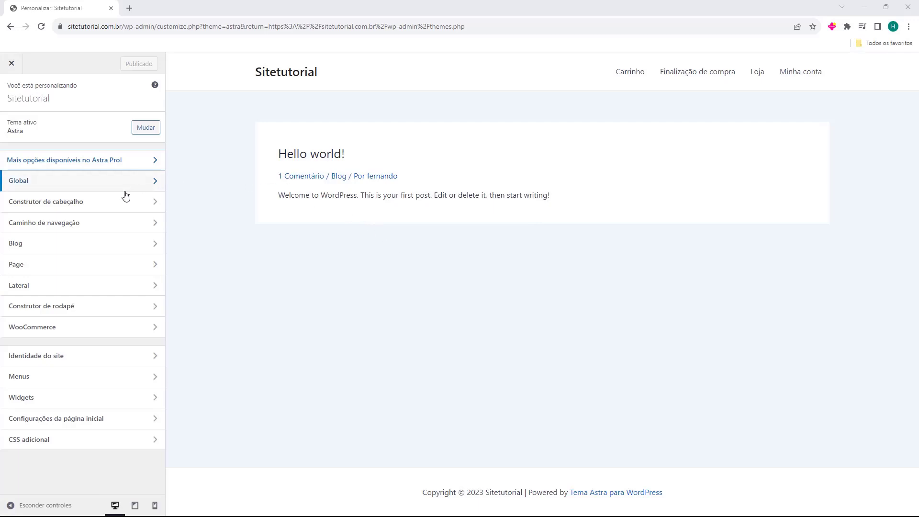
{"action": "left_click", "coordinate": [87, 188]}
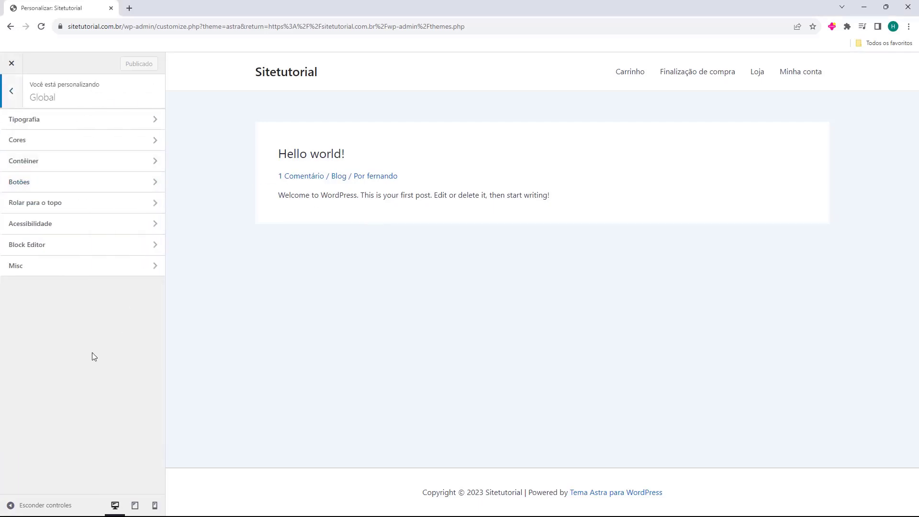
{"action": "left_click", "coordinate": [15, 94]}
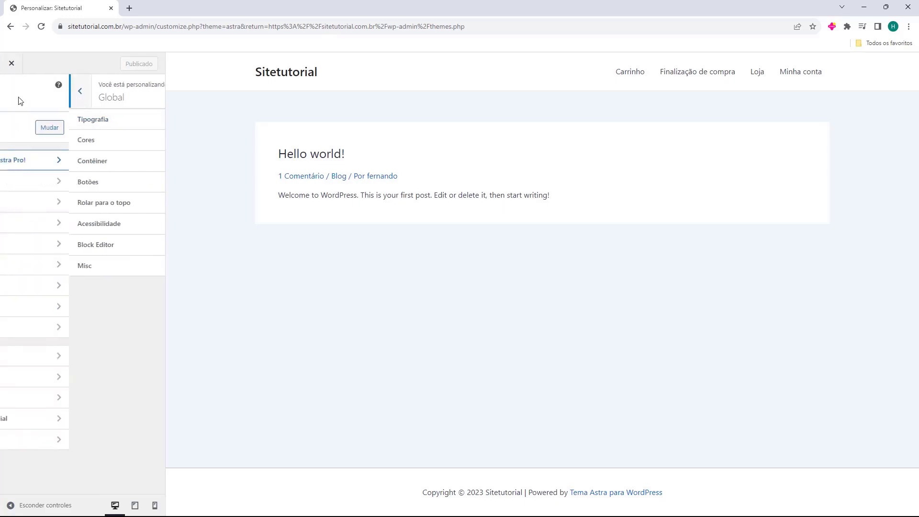
{"action": "left_click", "coordinate": [35, 206]}
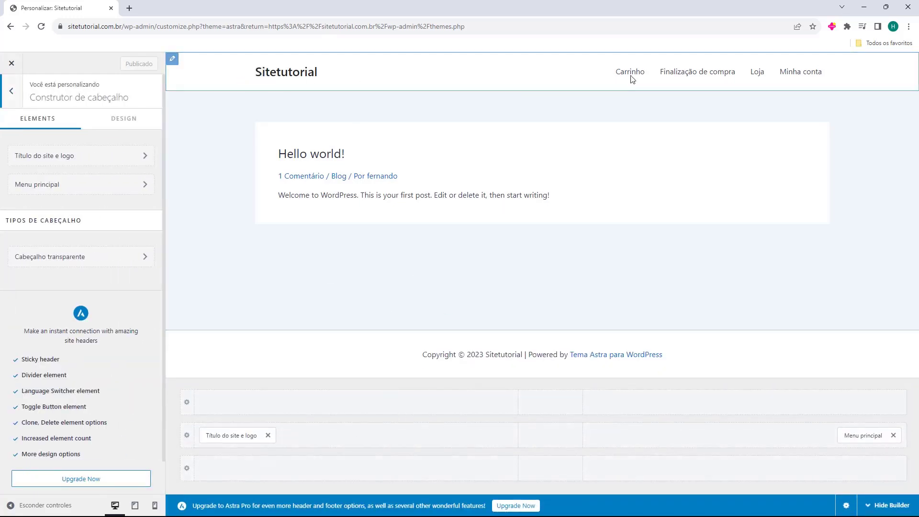
{"action": "left_click", "coordinate": [6, 93]}
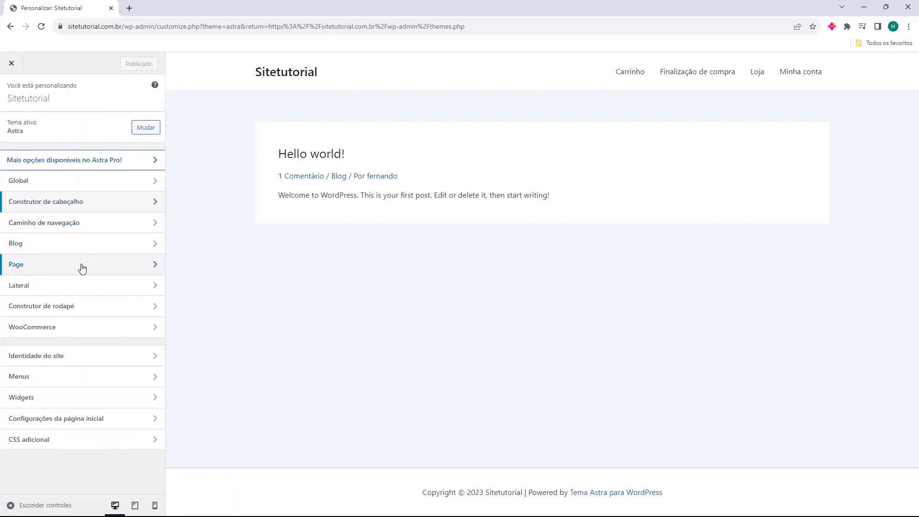
{"action": "left_click", "coordinate": [88, 309]}
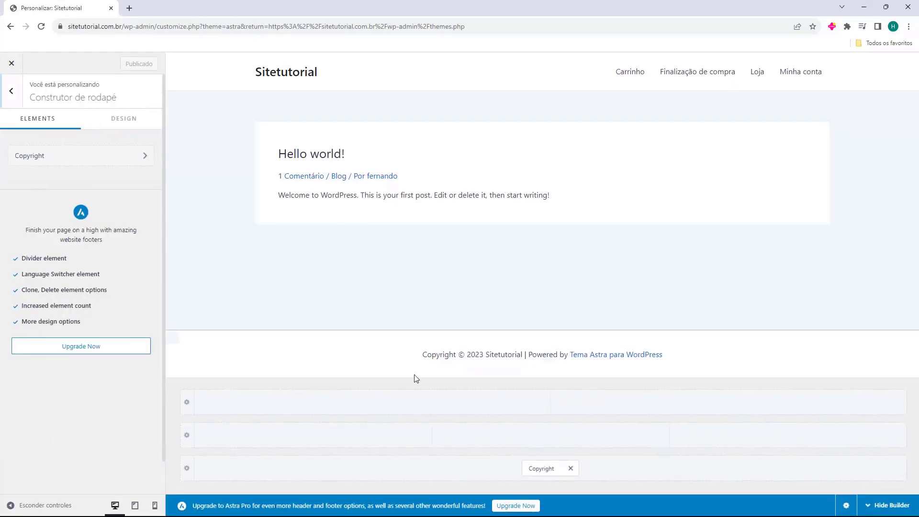
{"action": "left_click", "coordinate": [18, 92]}
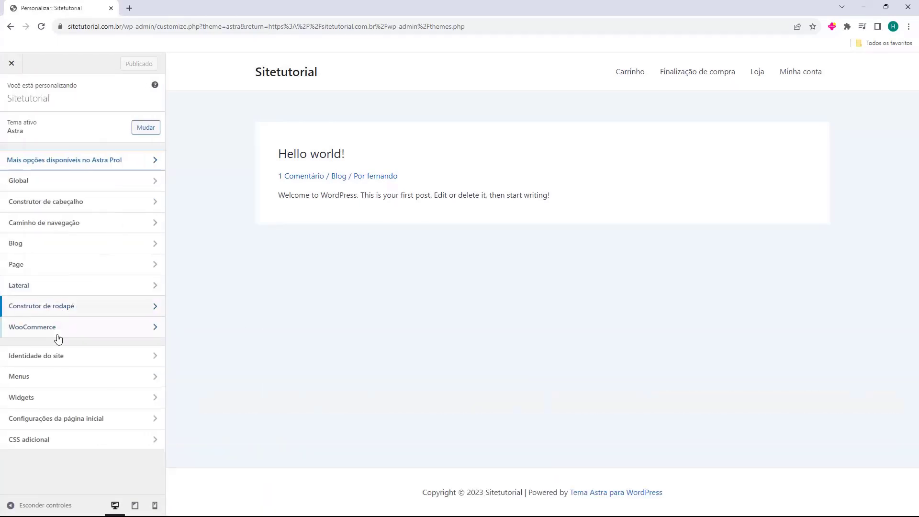
{"action": "left_click", "coordinate": [57, 332]}
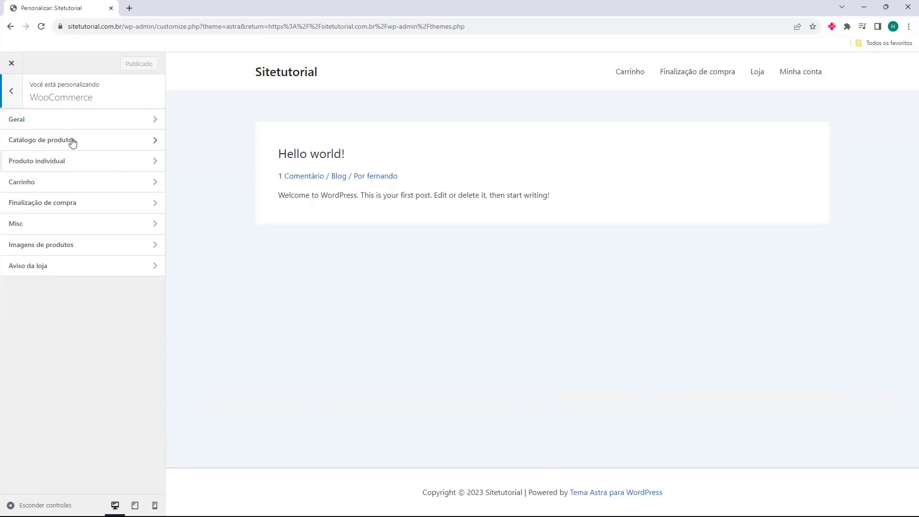
{"action": "left_click", "coordinate": [21, 94]}
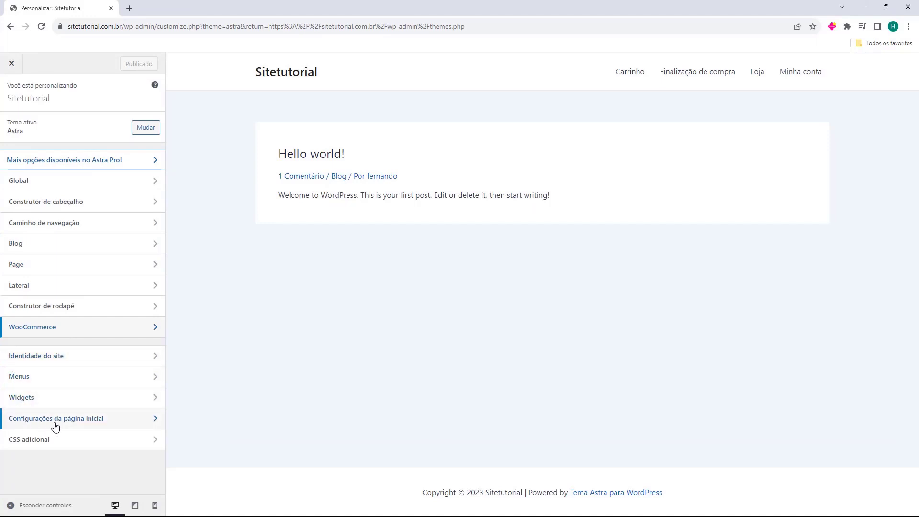
{"action": "left_click", "coordinate": [16, 442]}
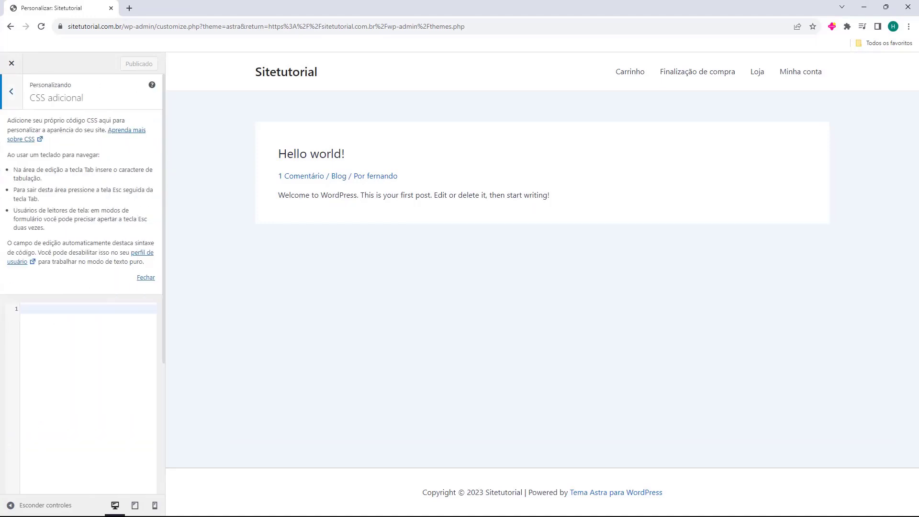
{"action": "left_click", "coordinate": [11, 91]}
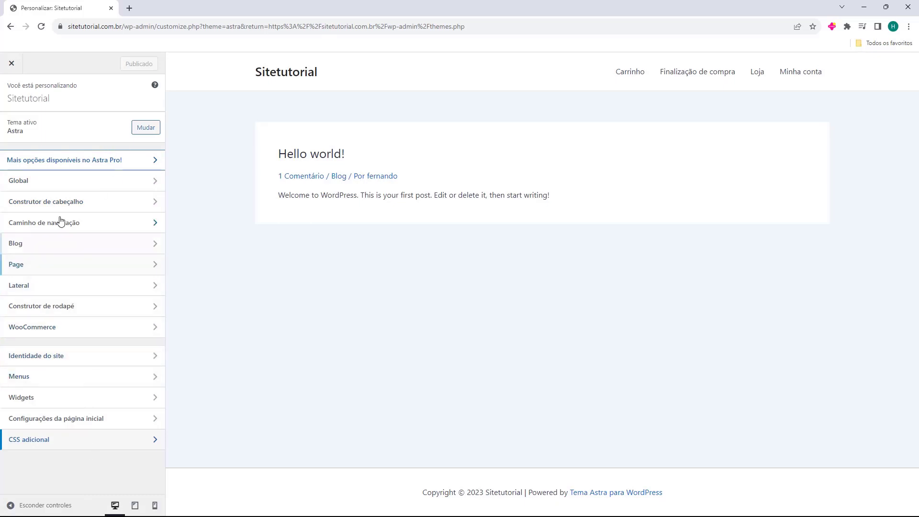
{"action": "left_click", "coordinate": [12, 65]}
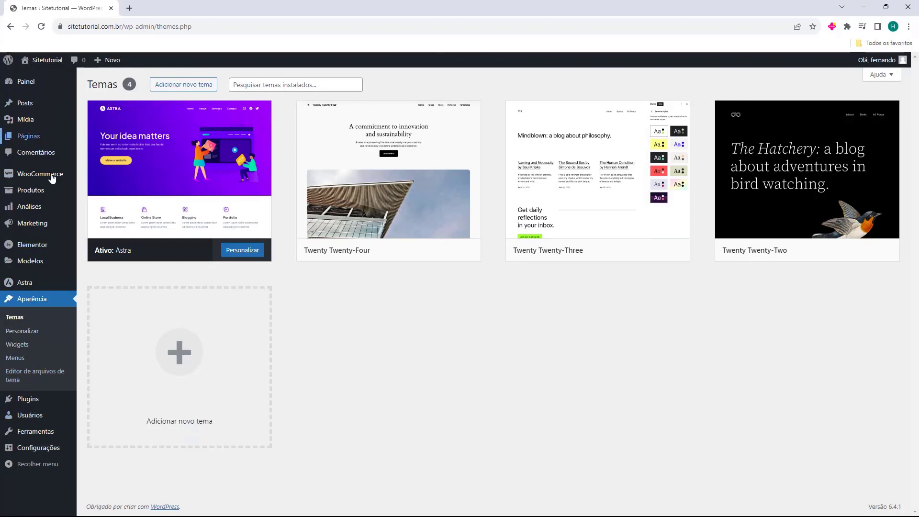
Open Astra's Painel page and browse its quick settings, useful plugins and Pro modules
{"action": "mouse_move", "coordinate": [13, 289]}
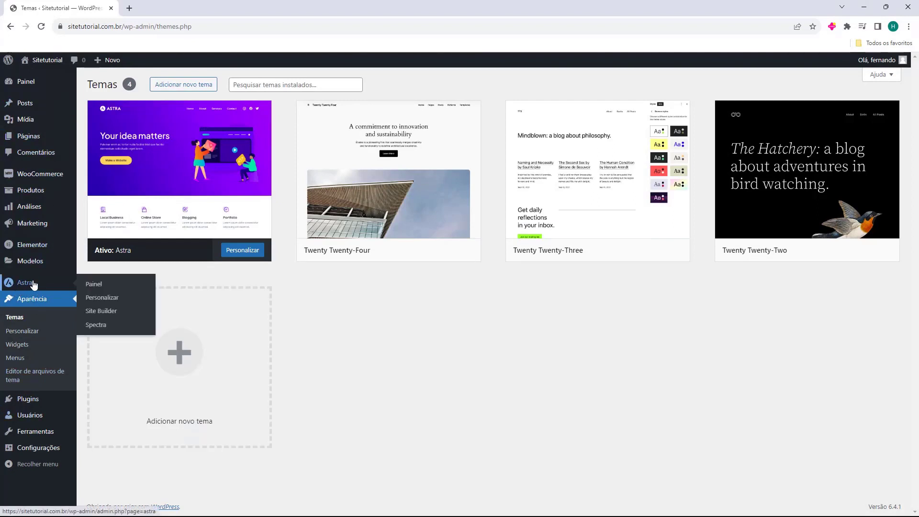
{"action": "left_click", "coordinate": [29, 287]}
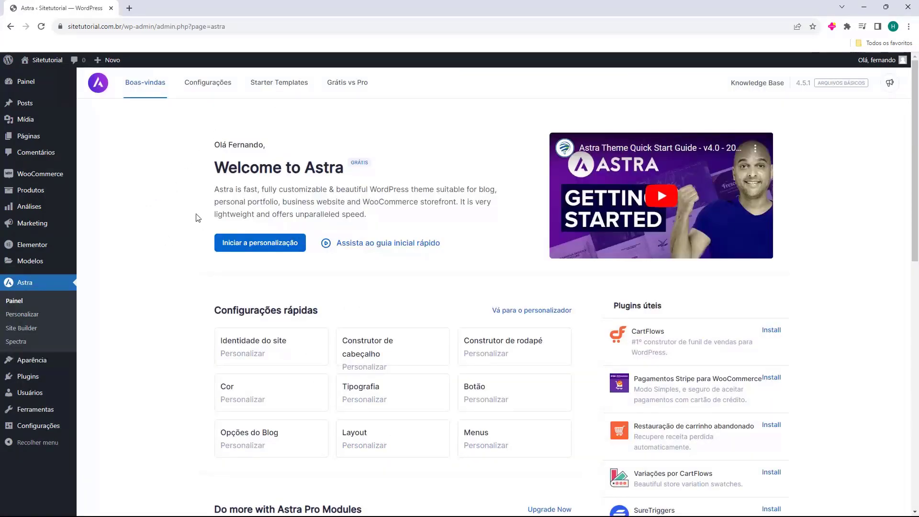
{"action": "scroll", "coordinate": [195, 215], "scroll_direction": "down", "scroll_amount": 3}
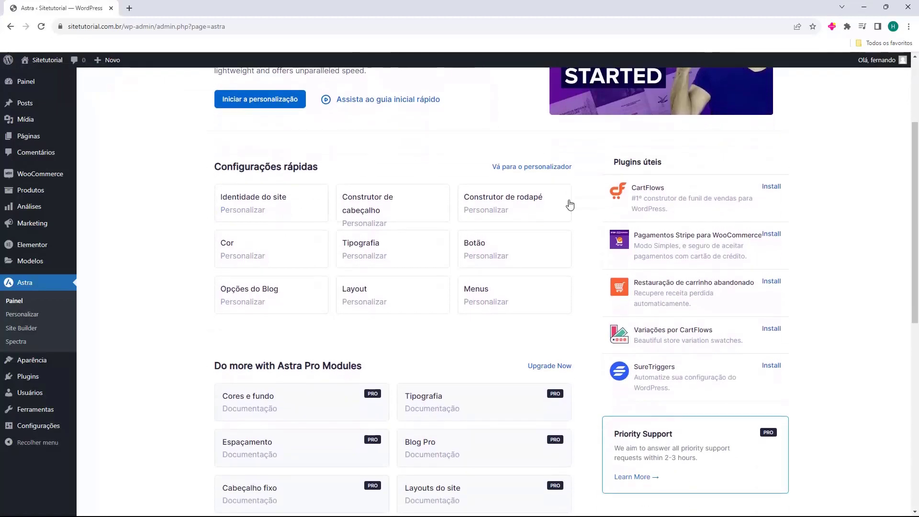
{"action": "scroll", "coordinate": [201, 235], "scroll_direction": "down", "scroll_amount": 6}
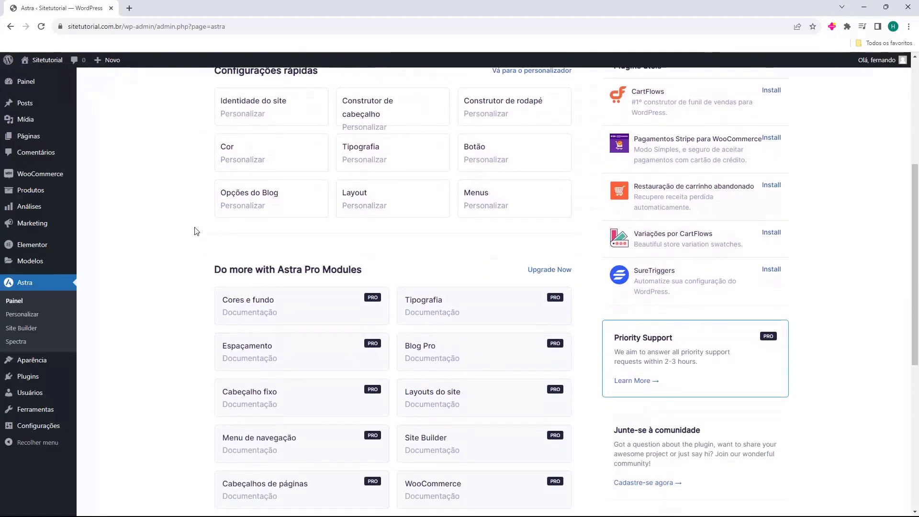
{"action": "scroll", "coordinate": [193, 245], "scroll_direction": "up", "scroll_amount": 1}
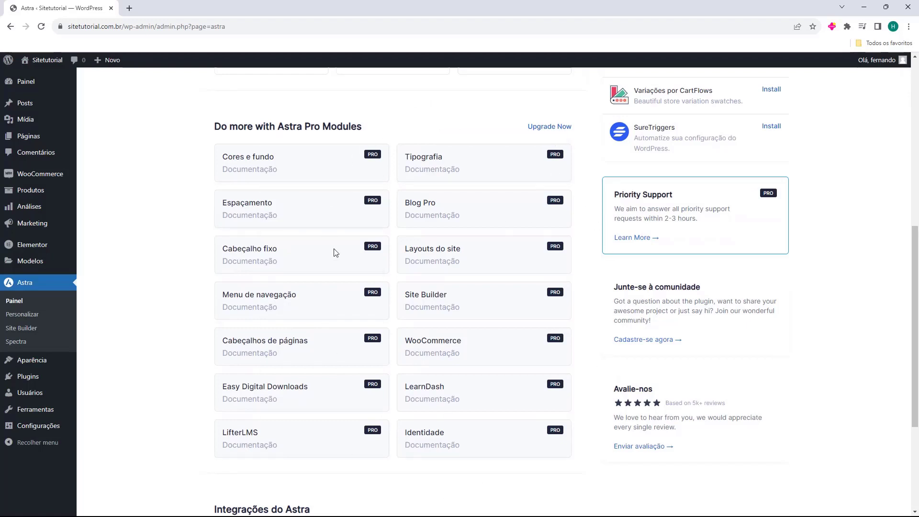
{"action": "scroll", "coordinate": [308, 193], "scroll_direction": "down", "scroll_amount": 2}
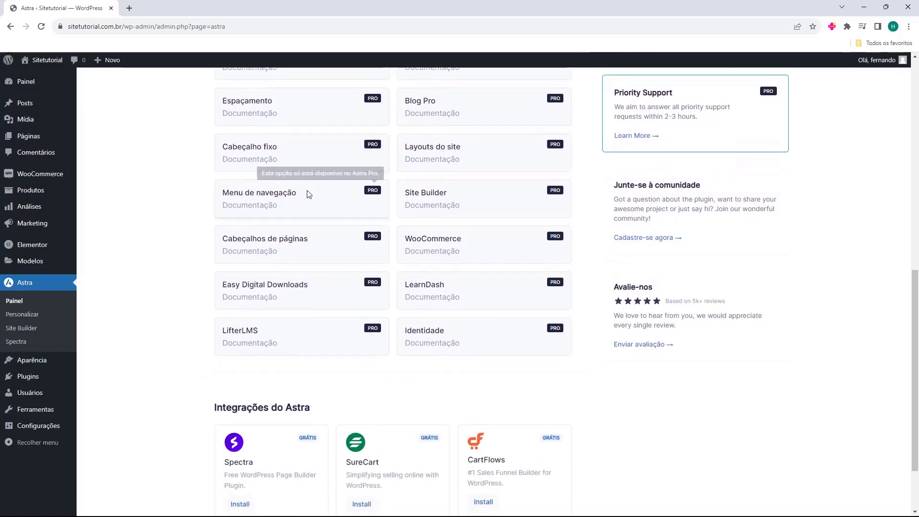
{"action": "scroll", "coordinate": [311, 230], "scroll_direction": "down", "scroll_amount": 2}
{"action": "scroll", "coordinate": [185, 350], "scroll_direction": "up", "scroll_amount": 12}
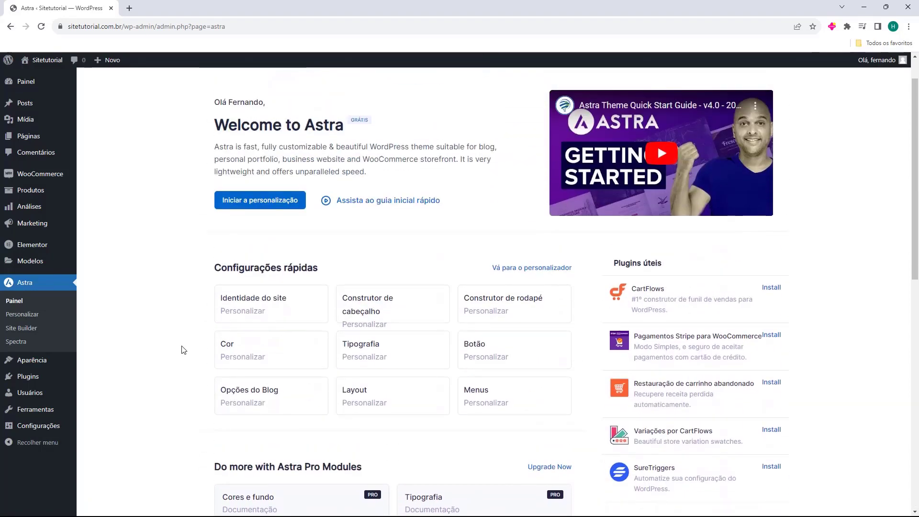
{"action": "scroll", "coordinate": [182, 350], "scroll_direction": "up", "scroll_amount": 1}
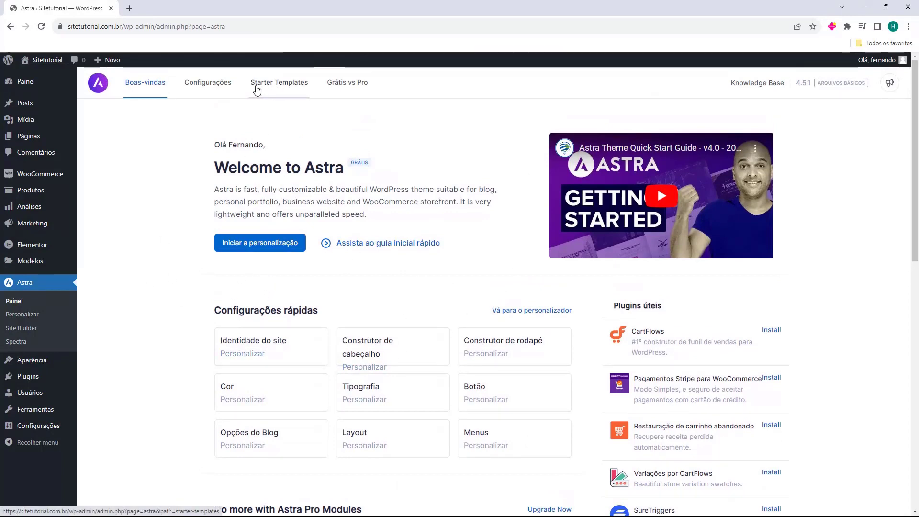
Install and activate the Starter Templates plugin and choose Elementor as the page builder
{"action": "left_click", "coordinate": [280, 88]}
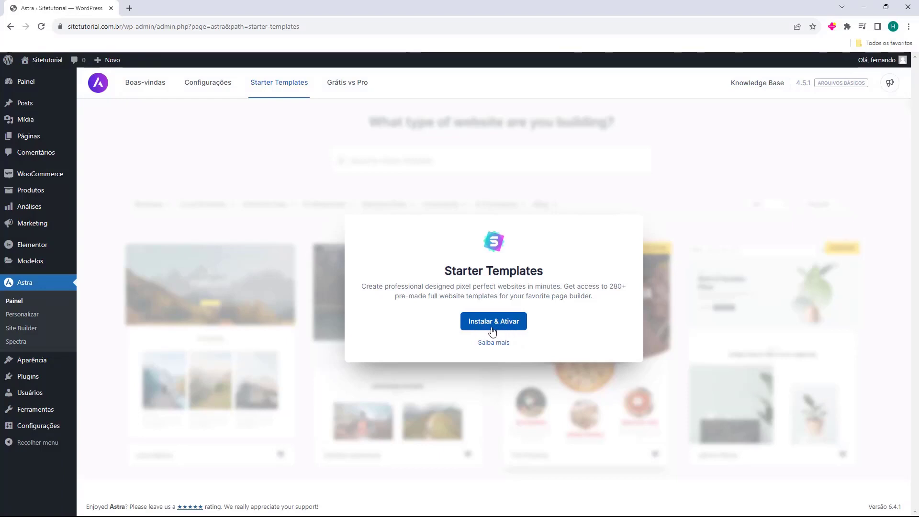
{"action": "left_click", "coordinate": [495, 327]}
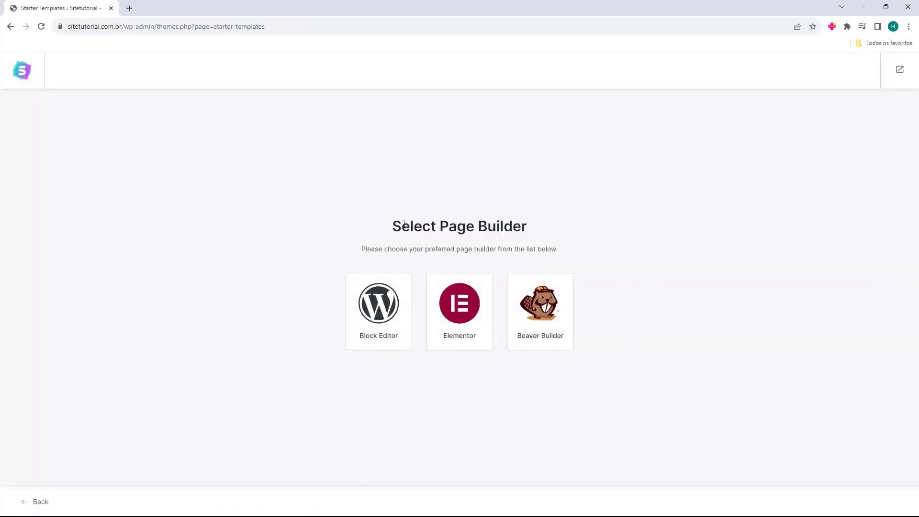
{"action": "left_click_drag", "start_coordinate": [389, 230], "coordinate": [440, 229]}
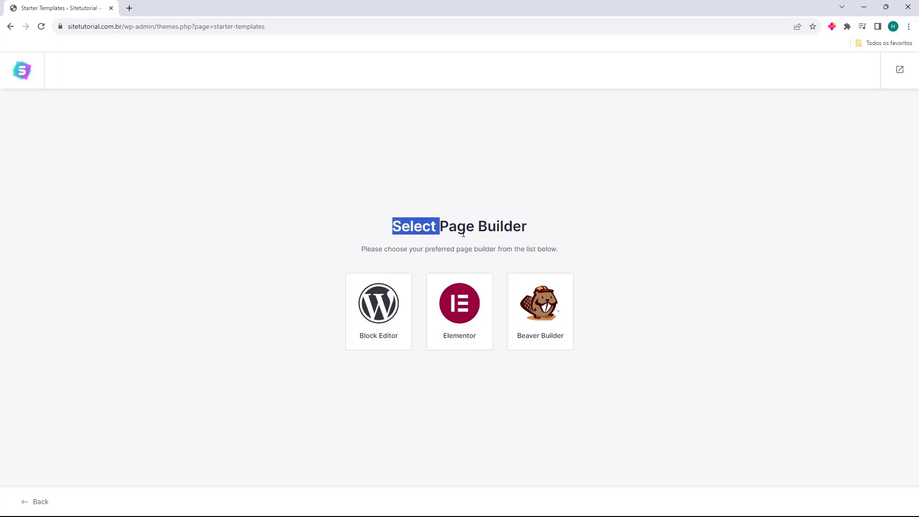
{"action": "left_click", "coordinate": [307, 224]}
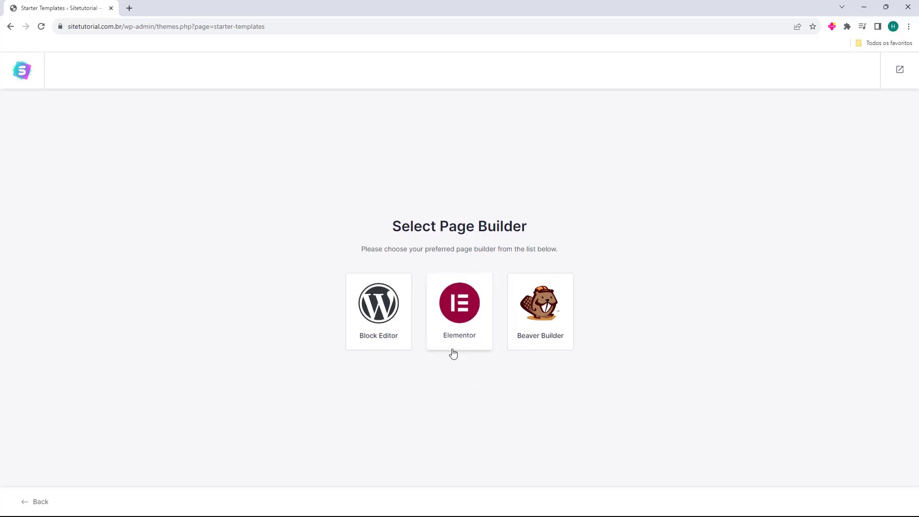
{"action": "left_click", "coordinate": [456, 312]}
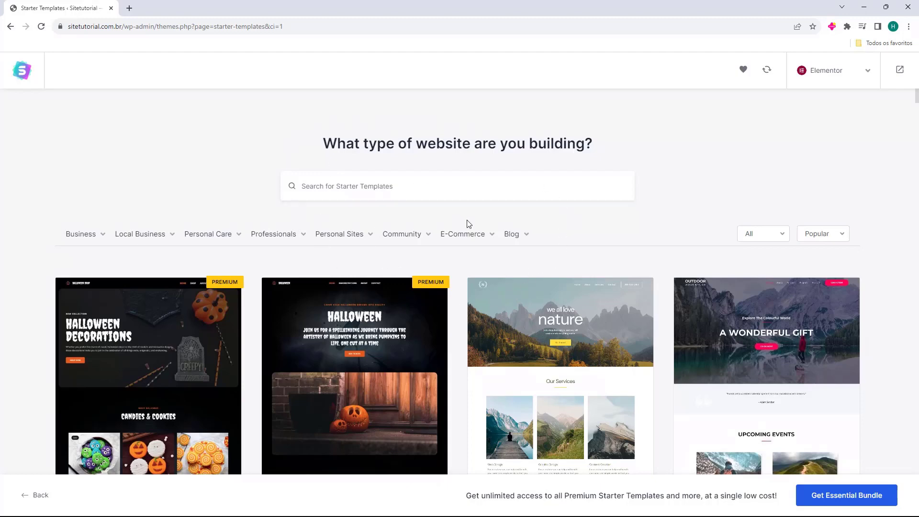
Scroll the Elementor template grid, reviewing Brandstore, Electronic Store, Organic Store and T-Shirts Store
{"action": "scroll", "coordinate": [468, 224], "scroll_direction": "down", "scroll_amount": 1}
{"action": "scroll", "coordinate": [456, 222], "scroll_direction": "down", "scroll_amount": 5}
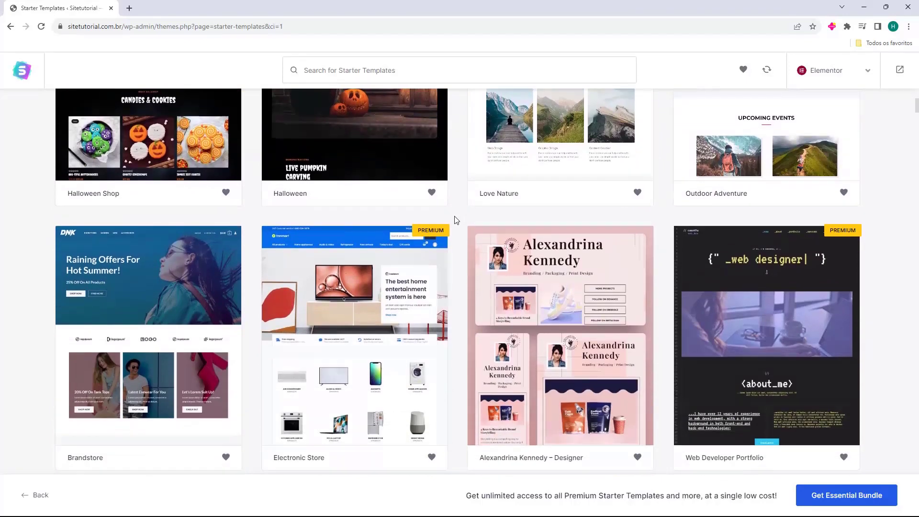
{"action": "scroll", "coordinate": [455, 221], "scroll_direction": "down", "scroll_amount": 5}
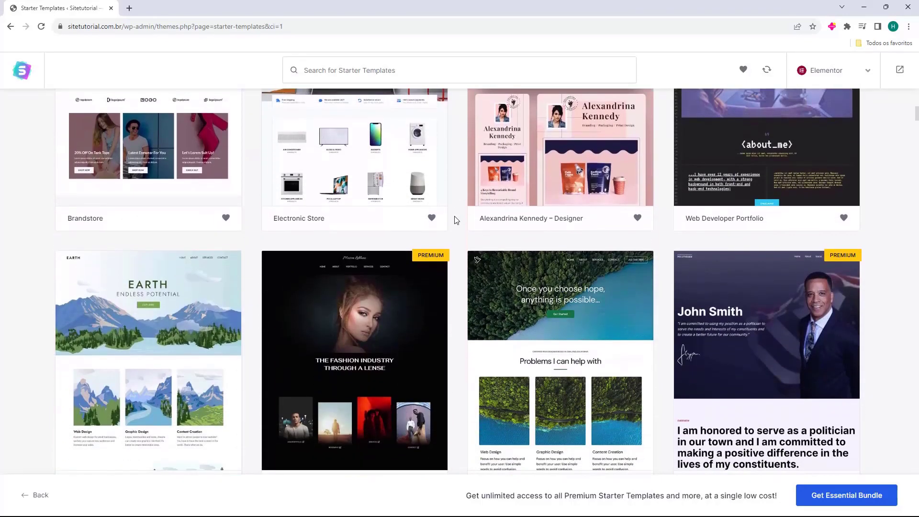
{"action": "scroll", "coordinate": [455, 220], "scroll_direction": "down", "scroll_amount": 5}
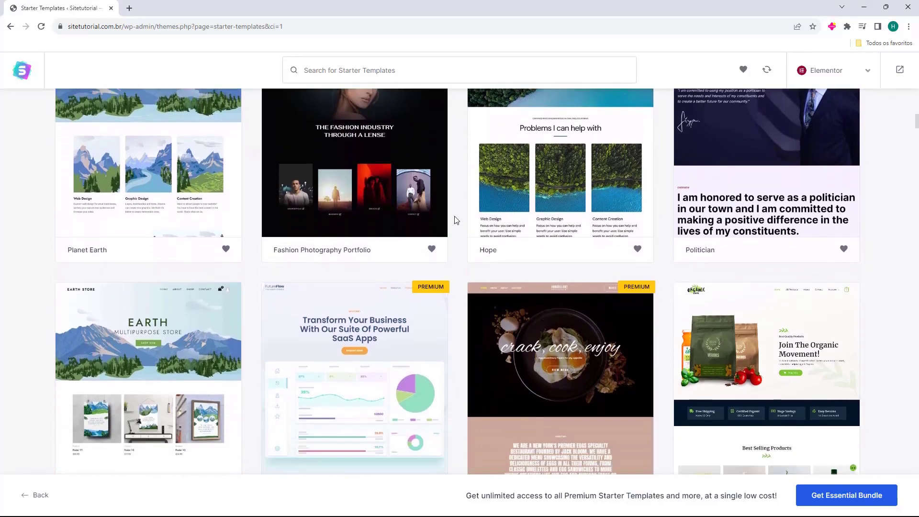
{"action": "scroll", "coordinate": [455, 220], "scroll_direction": "down", "scroll_amount": 4}
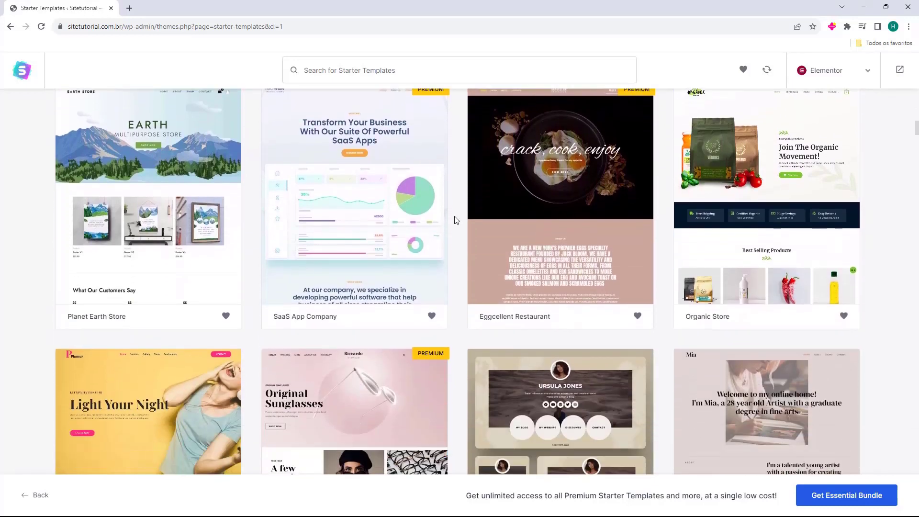
{"action": "scroll", "coordinate": [455, 220], "scroll_direction": "down", "scroll_amount": 9}
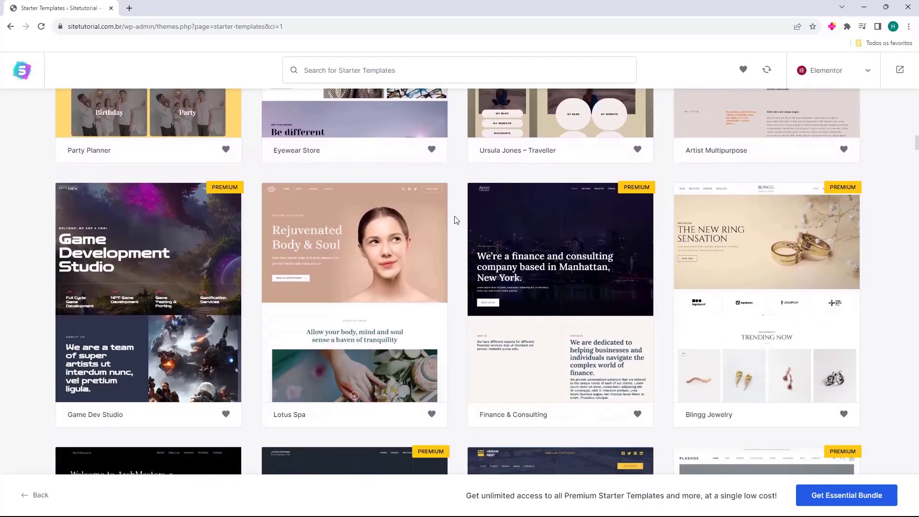
{"action": "scroll", "coordinate": [456, 220], "scroll_direction": "down", "scroll_amount": 8}
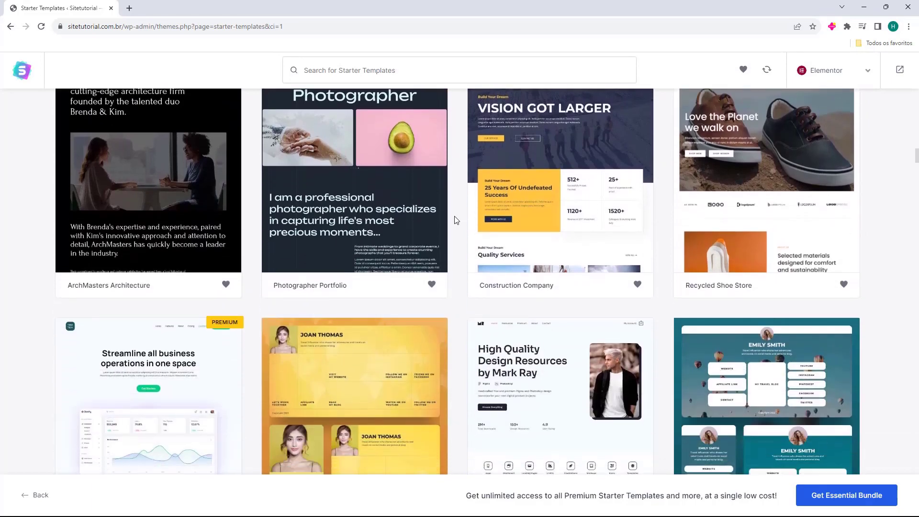
{"action": "scroll", "coordinate": [457, 220], "scroll_direction": "down", "scroll_amount": 3}
{"action": "scroll", "coordinate": [457, 220], "scroll_direction": "down", "scroll_amount": 2}
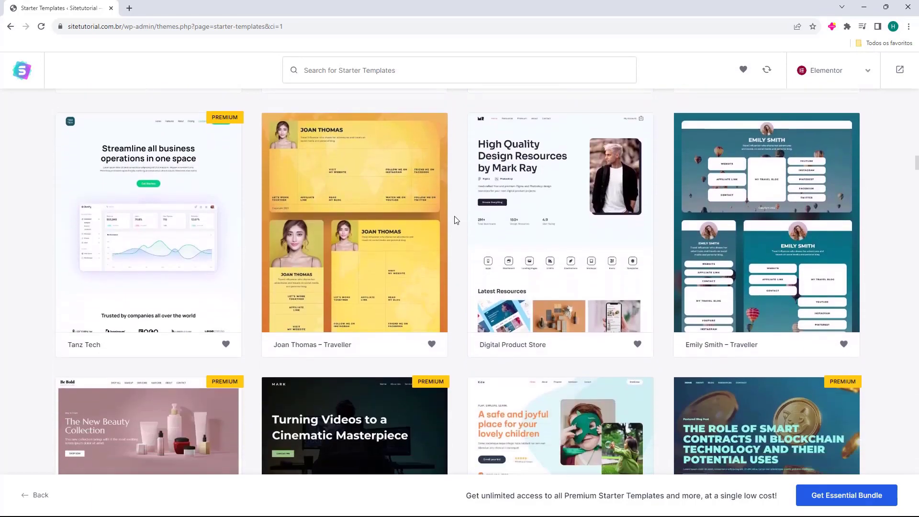
{"action": "scroll", "coordinate": [457, 221], "scroll_direction": "down", "scroll_amount": 7}
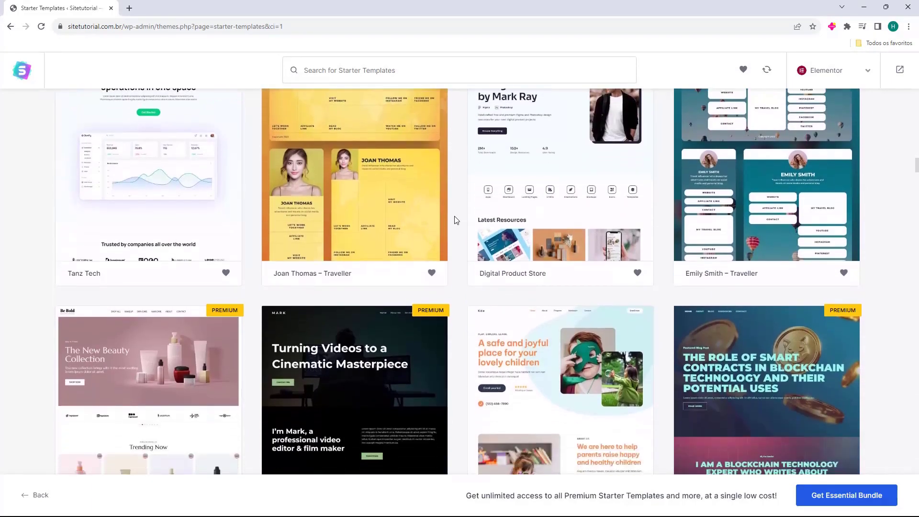
{"action": "scroll", "coordinate": [457, 220], "scroll_direction": "down", "scroll_amount": 2}
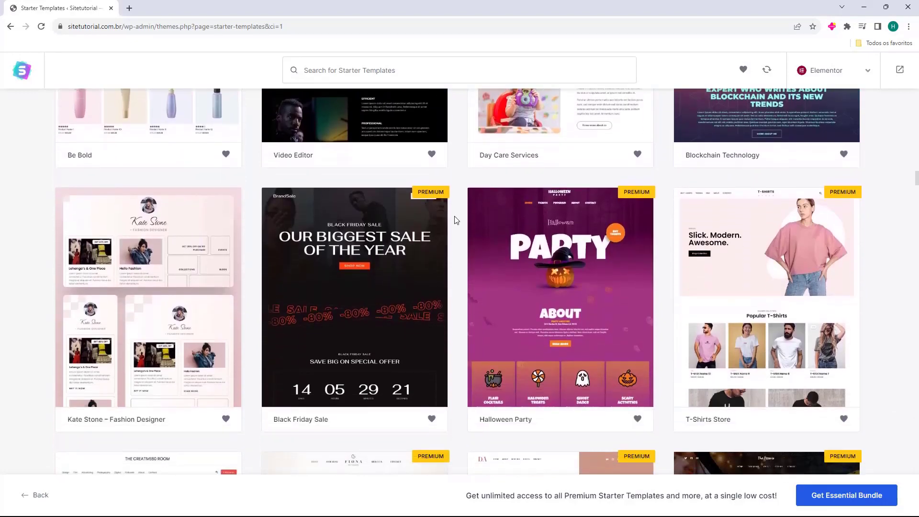
{"action": "scroll", "coordinate": [456, 220], "scroll_direction": "up", "scroll_amount": 14}
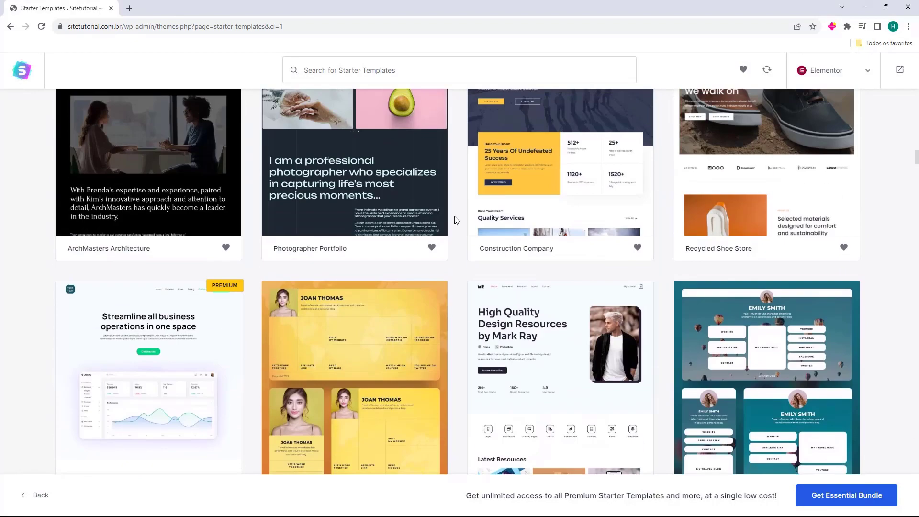
{"action": "scroll", "coordinate": [457, 220], "scroll_direction": "up", "scroll_amount": 3}
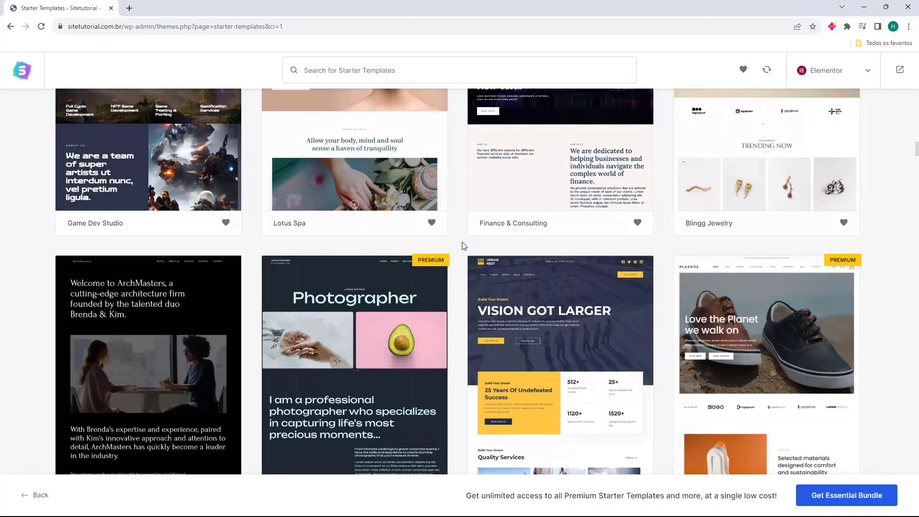
{"action": "scroll", "coordinate": [463, 249], "scroll_direction": "up", "scroll_amount": 4}
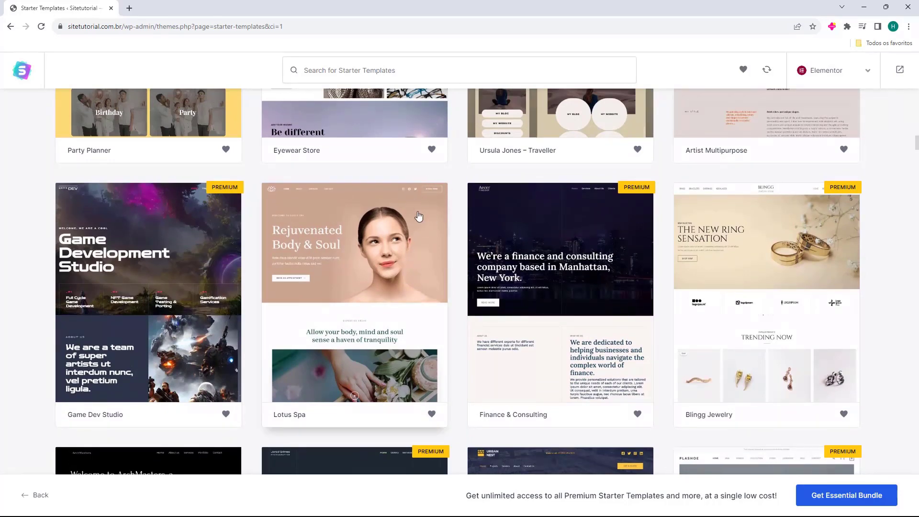
{"action": "scroll", "coordinate": [458, 250], "scroll_direction": "up", "scroll_amount": 6}
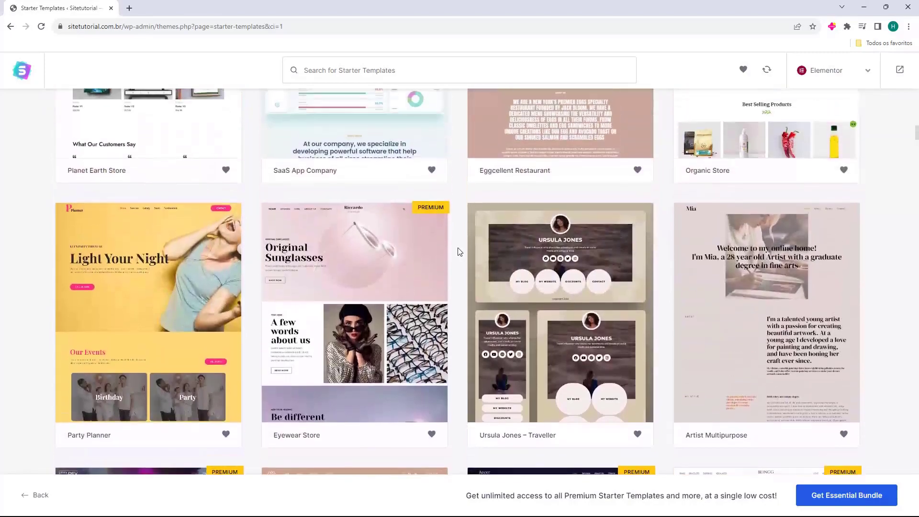
{"action": "scroll", "coordinate": [459, 251], "scroll_direction": "up", "scroll_amount": 5}
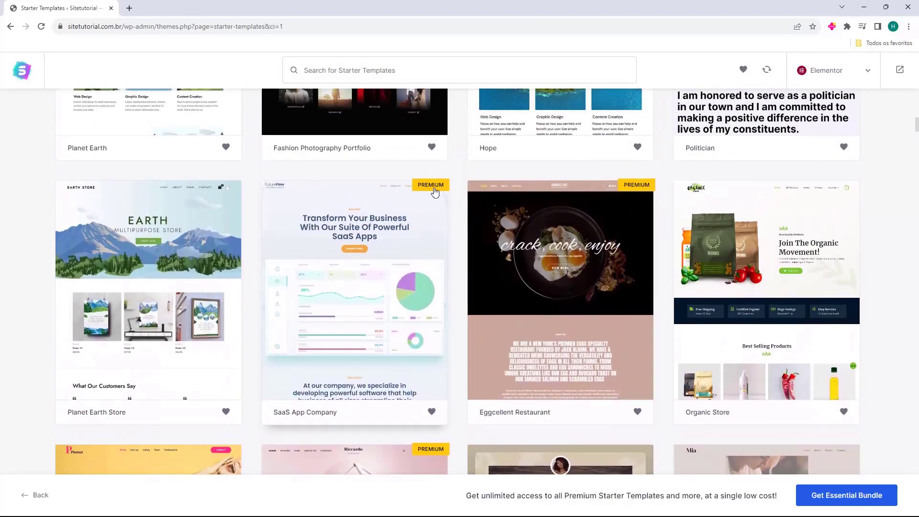
{"action": "scroll", "coordinate": [460, 234], "scroll_direction": "down", "scroll_amount": 20}
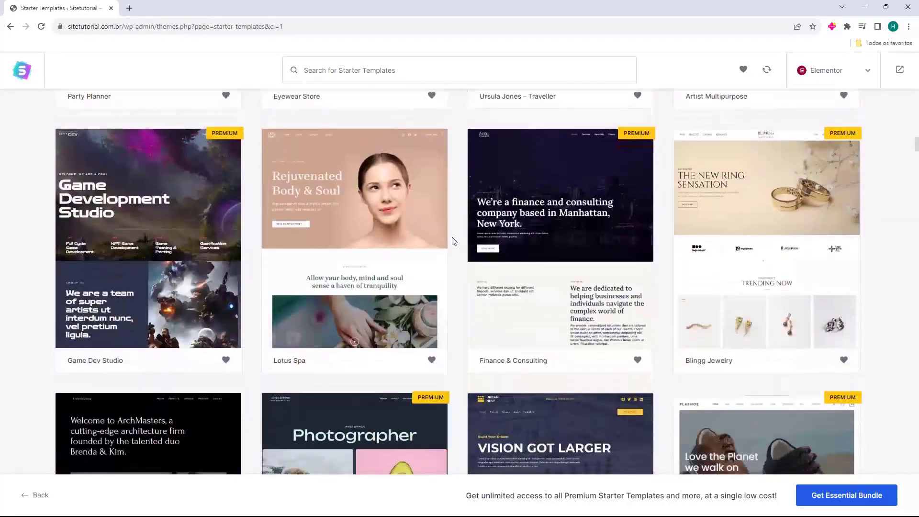
{"action": "scroll", "coordinate": [453, 244], "scroll_direction": "down", "scroll_amount": 10}
{"action": "scroll", "coordinate": [453, 246], "scroll_direction": "up", "scroll_amount": 15}
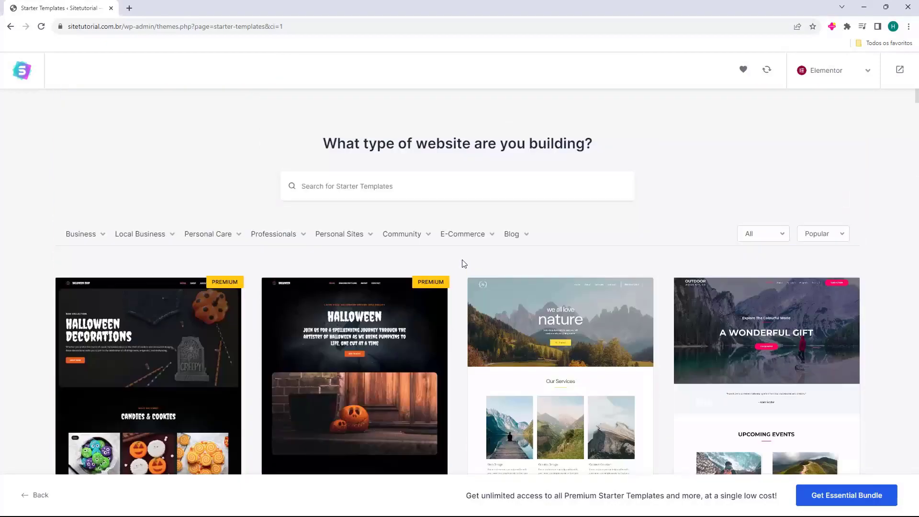
{"action": "scroll", "coordinate": [462, 259], "scroll_direction": "down", "scroll_amount": 5}
{"action": "scroll", "coordinate": [462, 263], "scroll_direction": "up", "scroll_amount": 2}
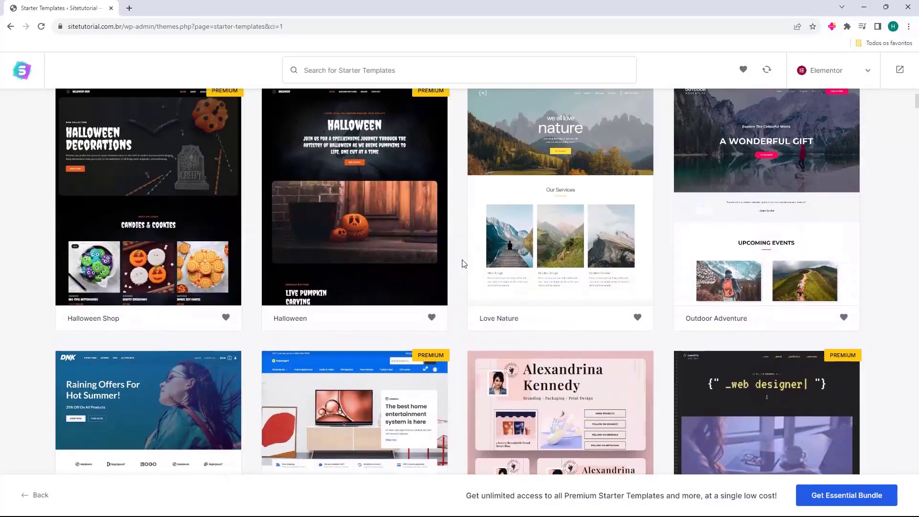
{"action": "scroll", "coordinate": [462, 262], "scroll_direction": "down", "scroll_amount": 4}
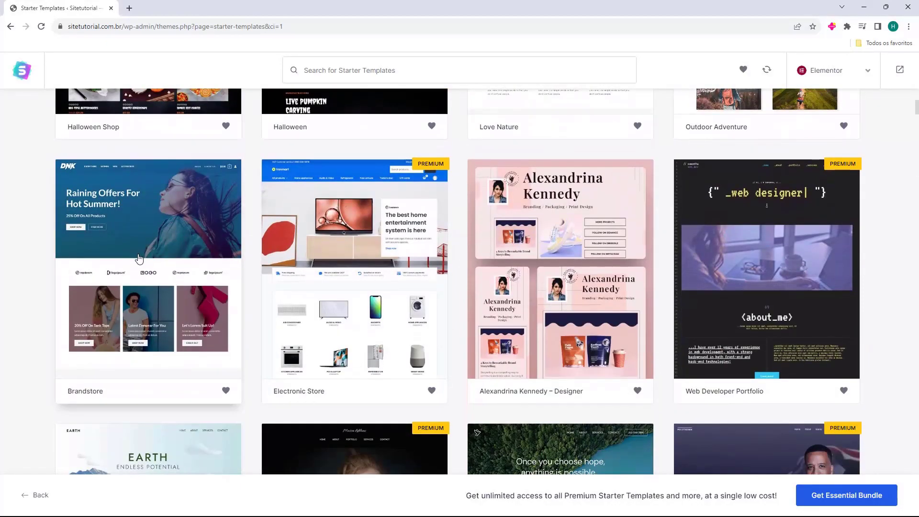
Preview the Brandstore template, including its Anchor Bracelet product page, and return to the gallery
{"action": "left_click", "coordinate": [141, 259]}
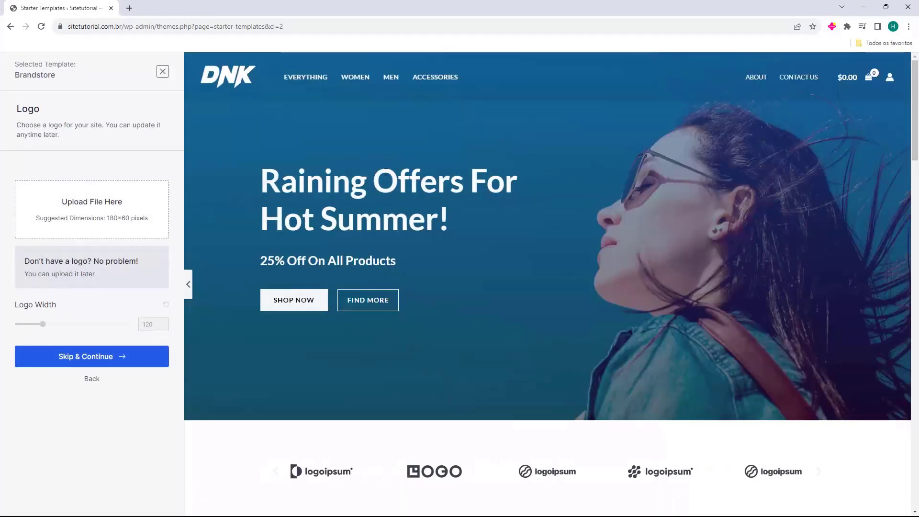
{"action": "scroll", "coordinate": [507, 108], "scroll_direction": "down", "scroll_amount": 1}
{"action": "scroll", "coordinate": [507, 107], "scroll_direction": "down", "scroll_amount": 15}
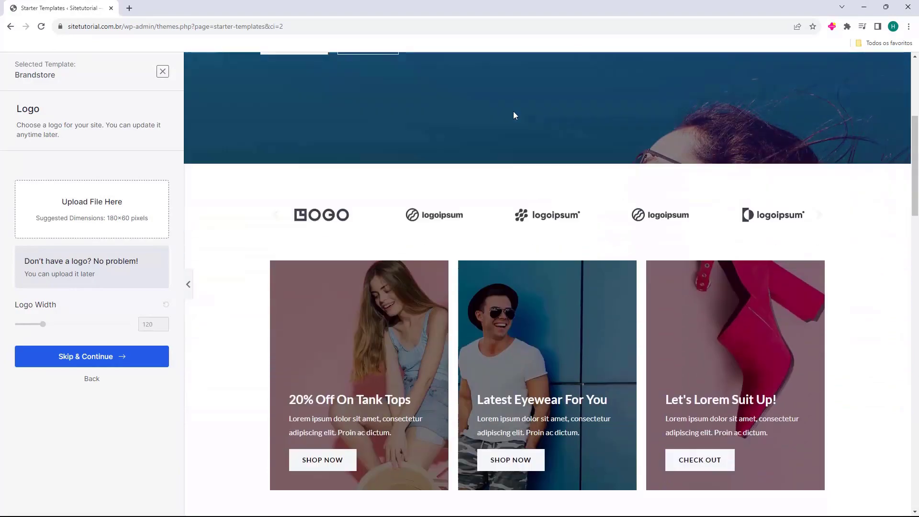
{"action": "scroll", "coordinate": [459, 114], "scroll_direction": "down", "scroll_amount": 10}
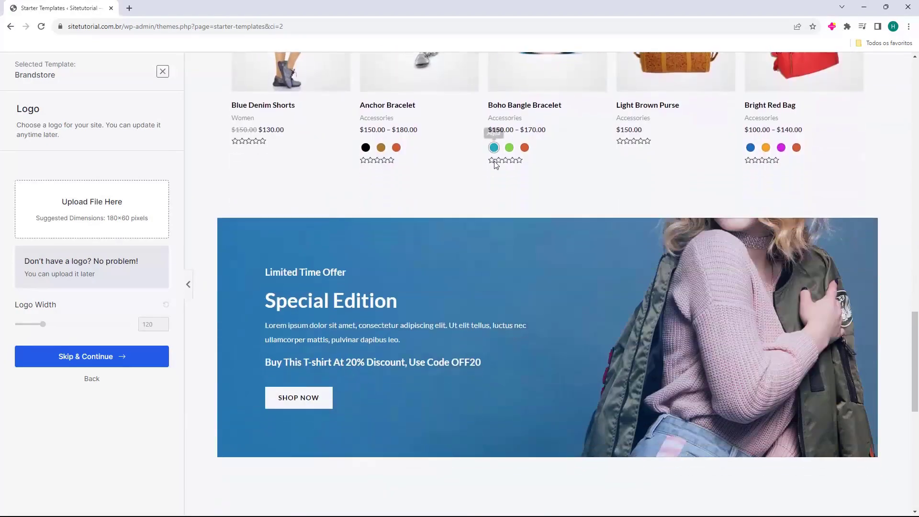
{"action": "scroll", "coordinate": [584, 381], "scroll_direction": "up", "scroll_amount": 2}
{"action": "left_click", "coordinate": [545, 381]}
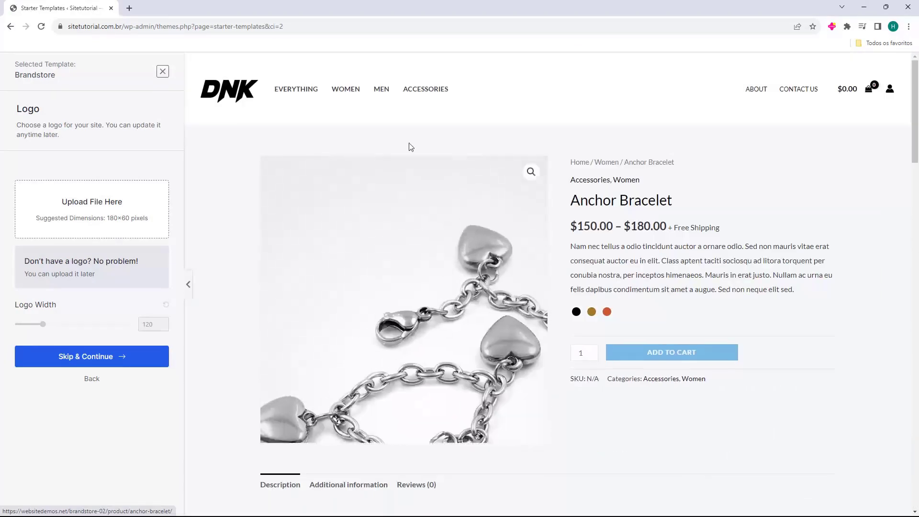
{"action": "scroll", "coordinate": [665, 361], "scroll_direction": "down", "scroll_amount": 5}
{"action": "scroll", "coordinate": [665, 362], "scroll_direction": "down", "scroll_amount": 20}
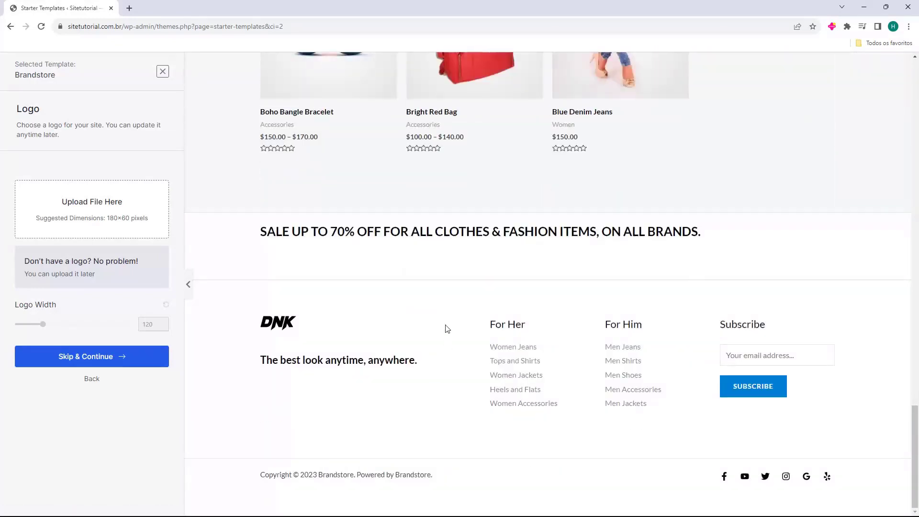
{"action": "scroll", "coordinate": [478, 306], "scroll_direction": "up", "scroll_amount": 14}
{"action": "left_click", "coordinate": [162, 71]}
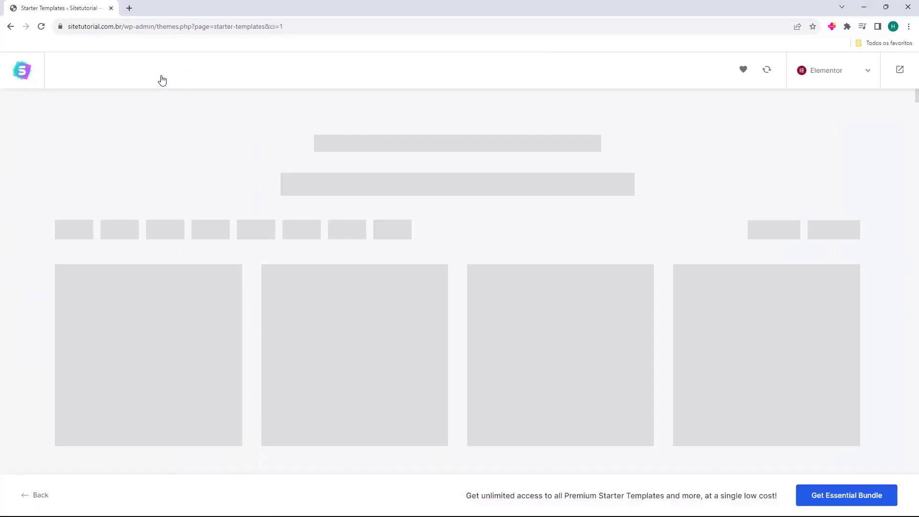
Open the Halloween template, then exit its setup back to the template gallery
{"action": "scroll", "coordinate": [537, 324], "scroll_direction": "down", "scroll_amount": 3}
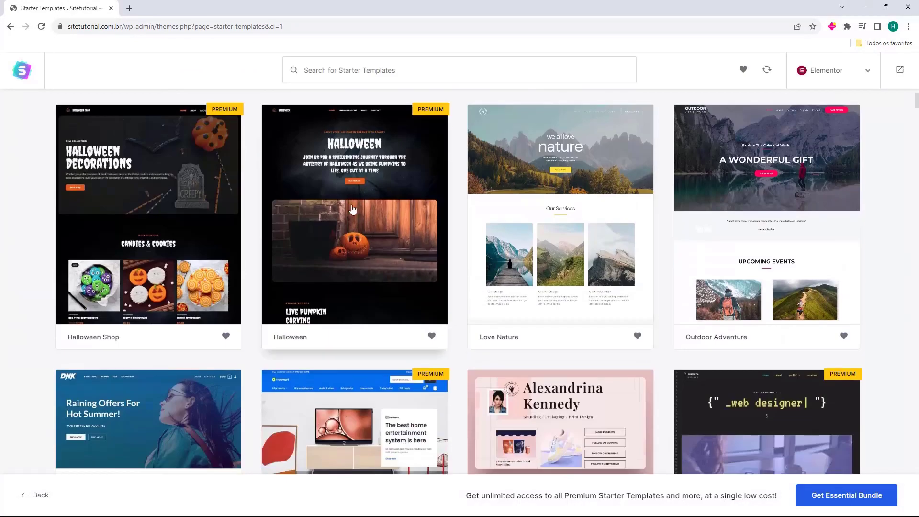
{"action": "left_click", "coordinate": [349, 205]}
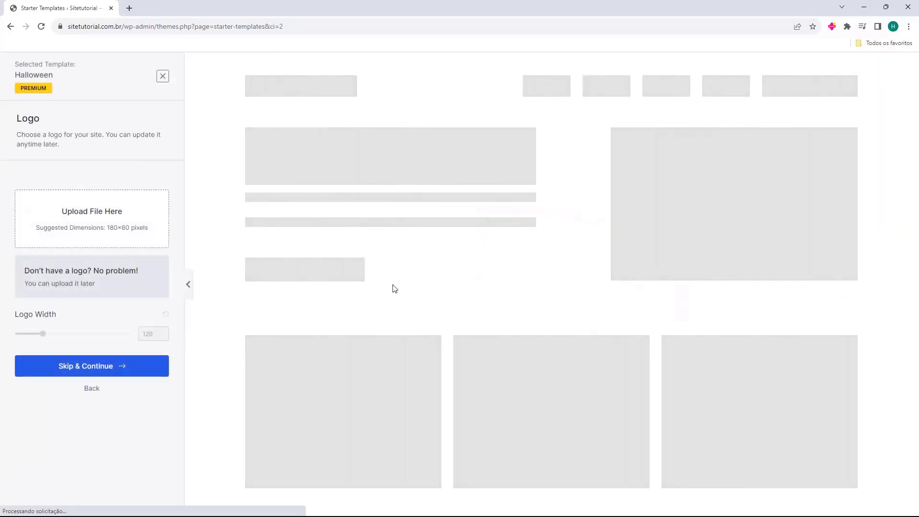
{"action": "scroll", "coordinate": [407, 223], "scroll_direction": "down", "scroll_amount": 15}
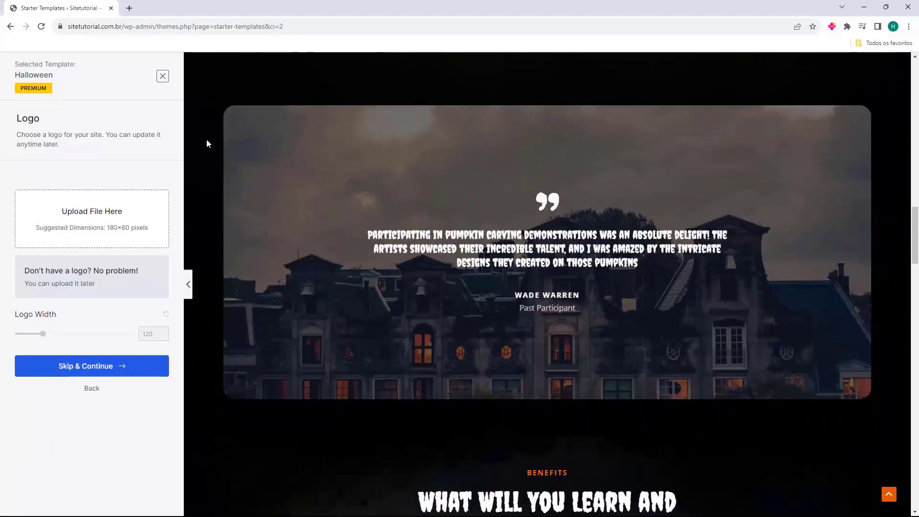
{"action": "left_click", "coordinate": [159, 78]}
{"action": "scroll", "coordinate": [466, 238], "scroll_direction": "down", "scroll_amount": 8}
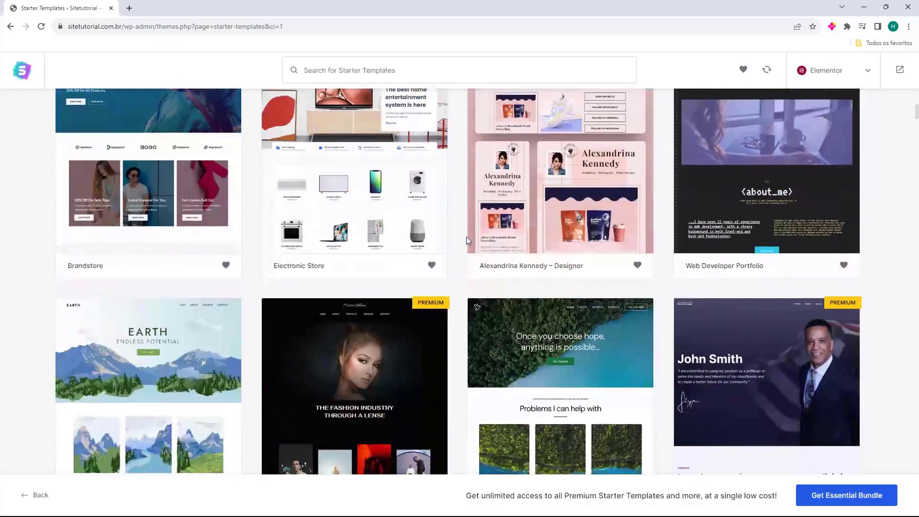
{"action": "scroll", "coordinate": [466, 237], "scroll_direction": "down", "scroll_amount": 13}
{"action": "scroll", "coordinate": [467, 236], "scroll_direction": "up", "scroll_amount": 11}
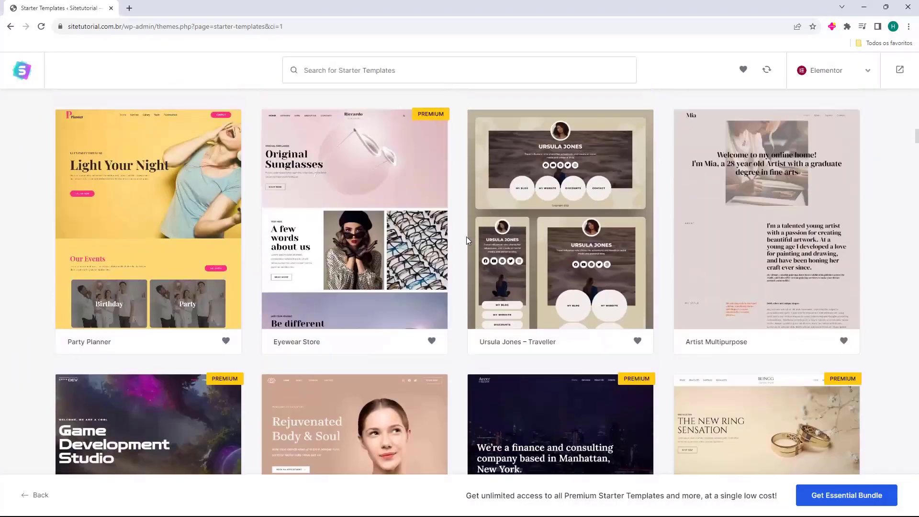
{"action": "scroll", "coordinate": [467, 237], "scroll_direction": "up", "scroll_amount": 10}
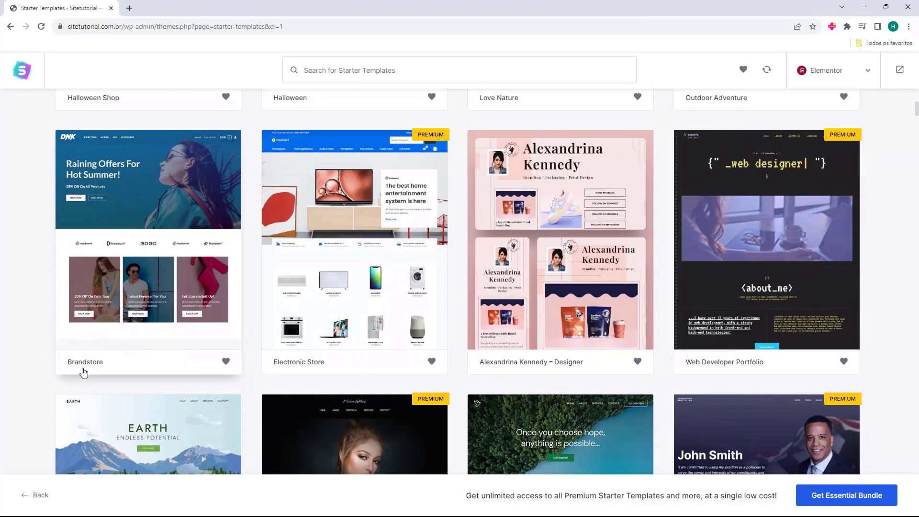
Choose the Brandstore template, look over its DNK store preview, and skip the logo step
{"action": "left_click", "coordinate": [149, 229]}
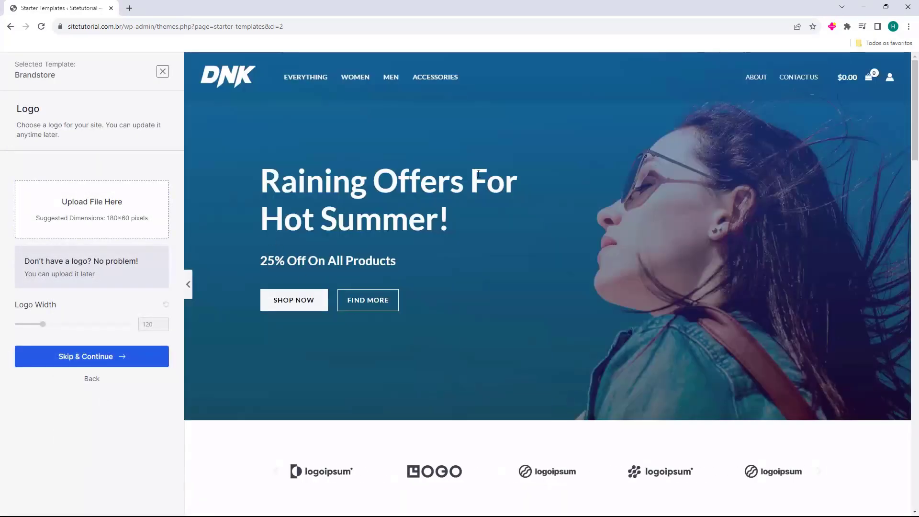
{"action": "scroll", "coordinate": [518, 177], "scroll_direction": "down", "scroll_amount": 20}
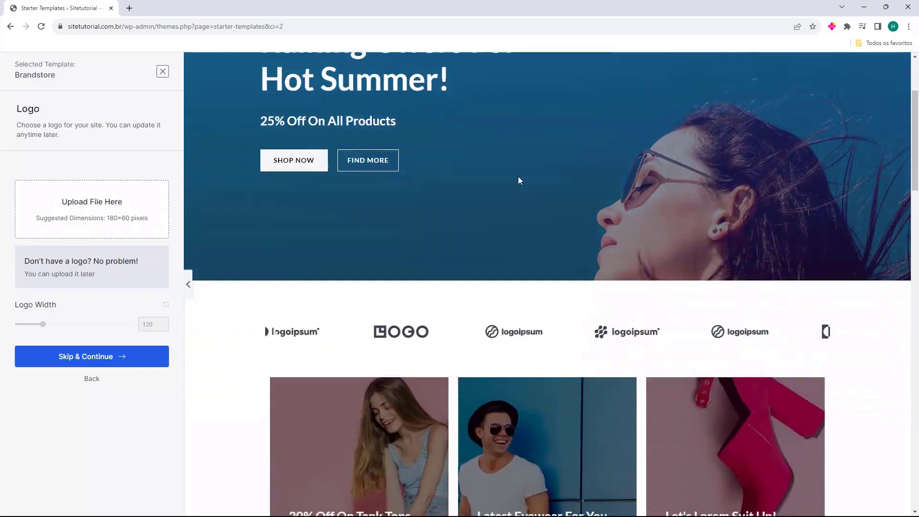
{"action": "scroll", "coordinate": [527, 192], "scroll_direction": "down", "scroll_amount": 13}
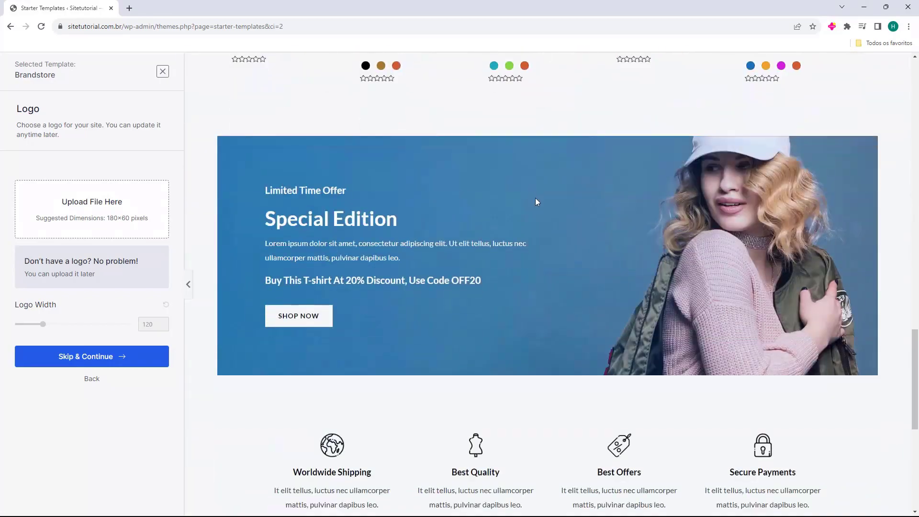
{"action": "scroll", "coordinate": [540, 286], "scroll_direction": "up", "scroll_amount": 13}
{"action": "scroll", "coordinate": [540, 284], "scroll_direction": "up", "scroll_amount": 15}
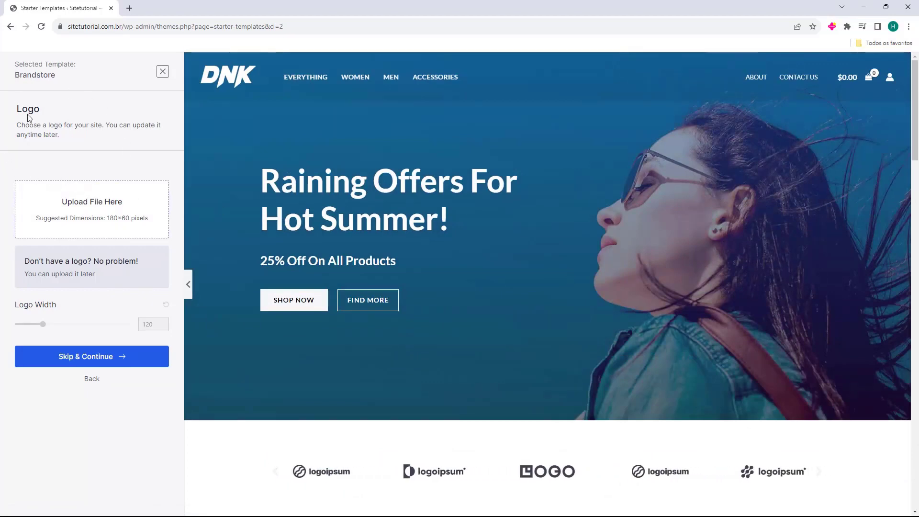
{"action": "left_click_drag", "start_coordinate": [17, 109], "coordinate": [48, 112]}
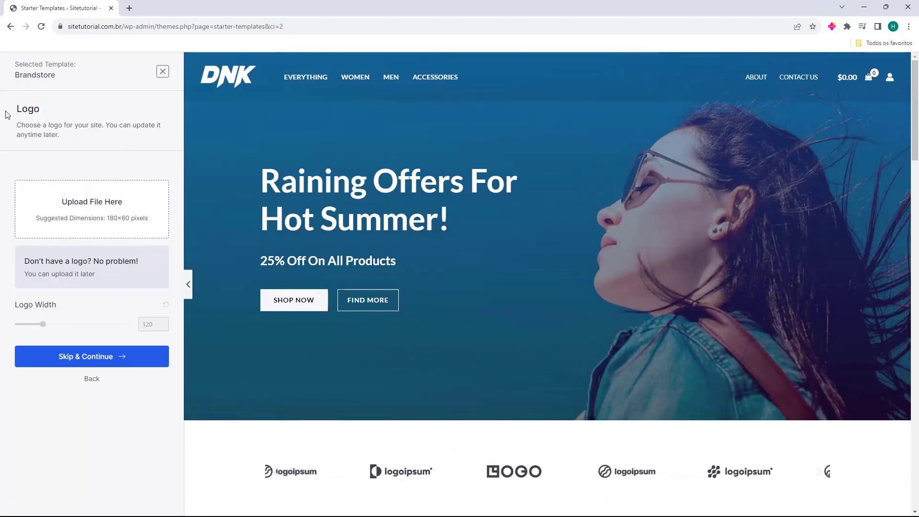
{"action": "left_click", "coordinate": [40, 225]}
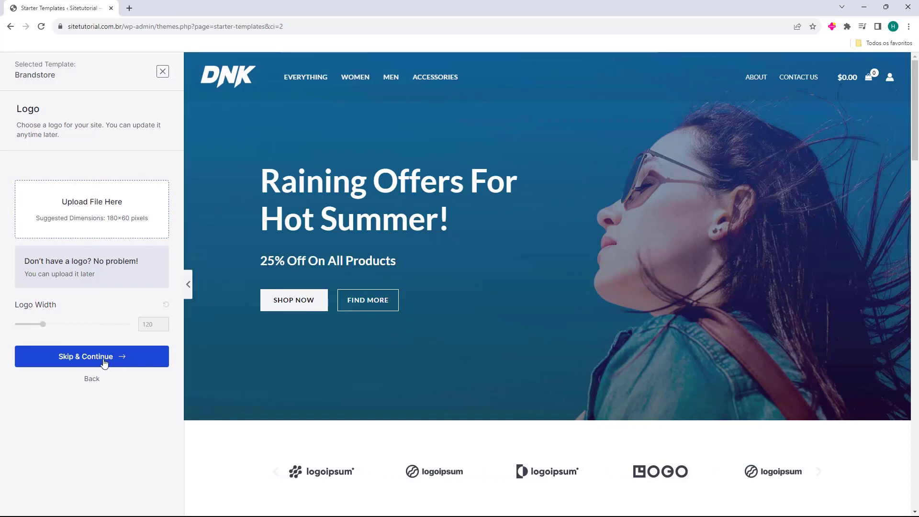
{"action": "left_click", "coordinate": [101, 358]}
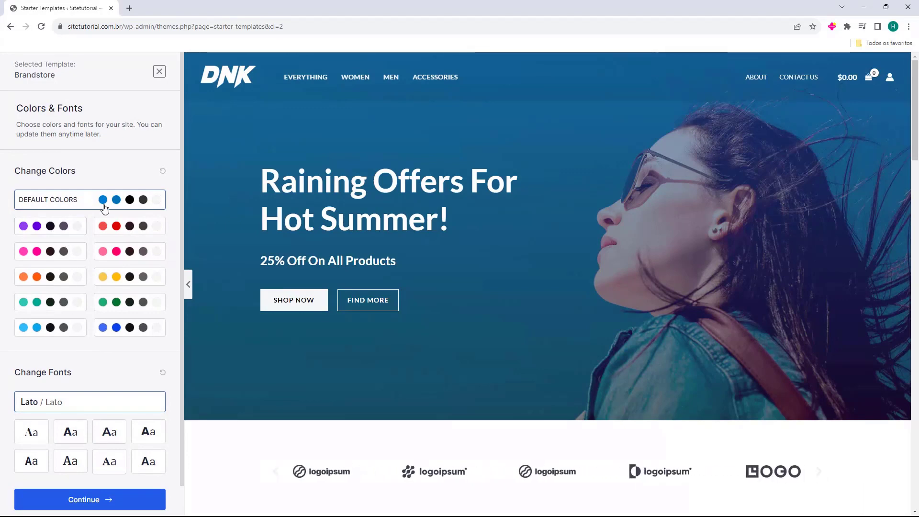
Try the purple, red, pink, green, blue, yellow and orange palettes, then restore the default colours
{"action": "left_click", "coordinate": [65, 231]}
{"action": "left_click", "coordinate": [108, 231]}
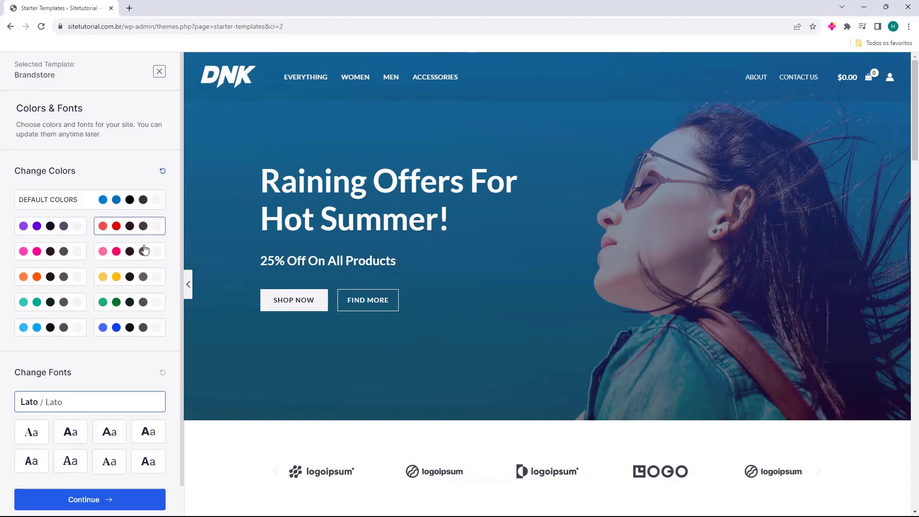
{"action": "left_click", "coordinate": [125, 259]}
{"action": "left_click", "coordinate": [51, 261]}
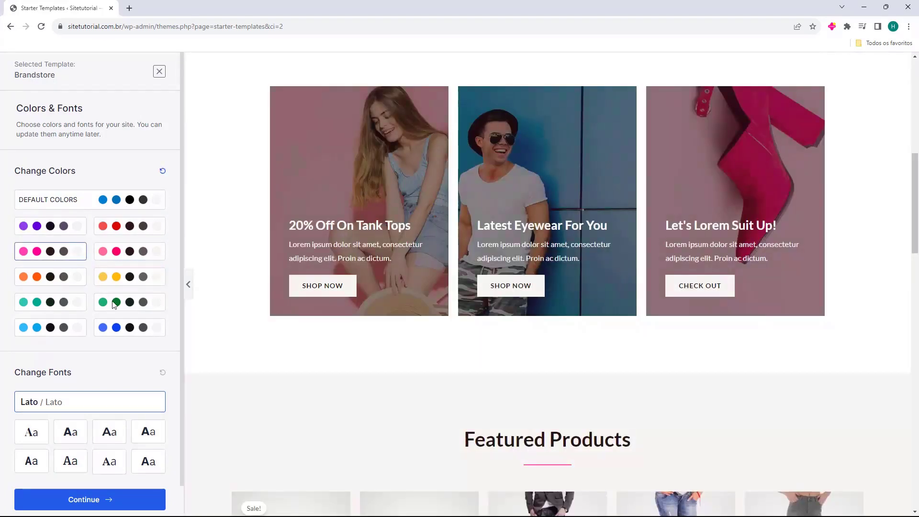
{"action": "scroll", "coordinate": [372, 323], "scroll_direction": "down", "scroll_amount": 5}
{"action": "left_click", "coordinate": [144, 304]}
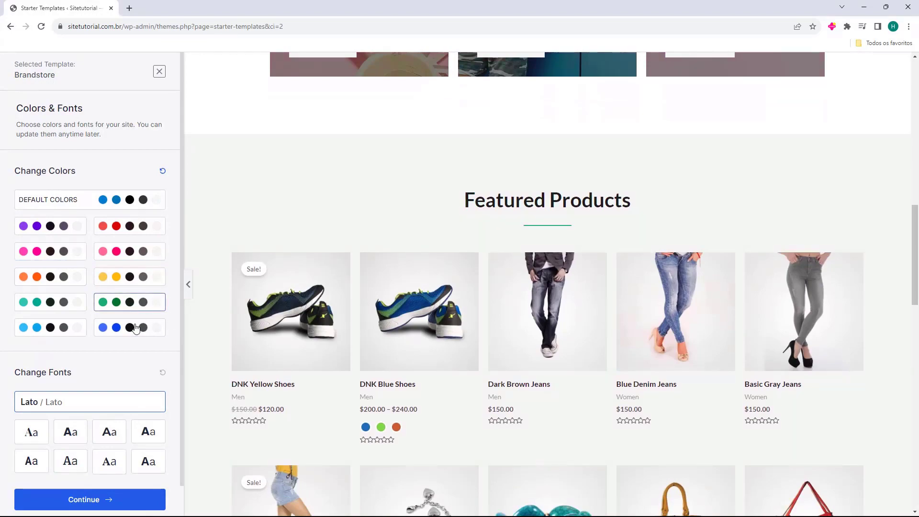
{"action": "left_click", "coordinate": [143, 328]}
{"action": "left_click", "coordinate": [138, 280]}
{"action": "left_click", "coordinate": [137, 255]}
{"action": "left_click", "coordinate": [137, 234]}
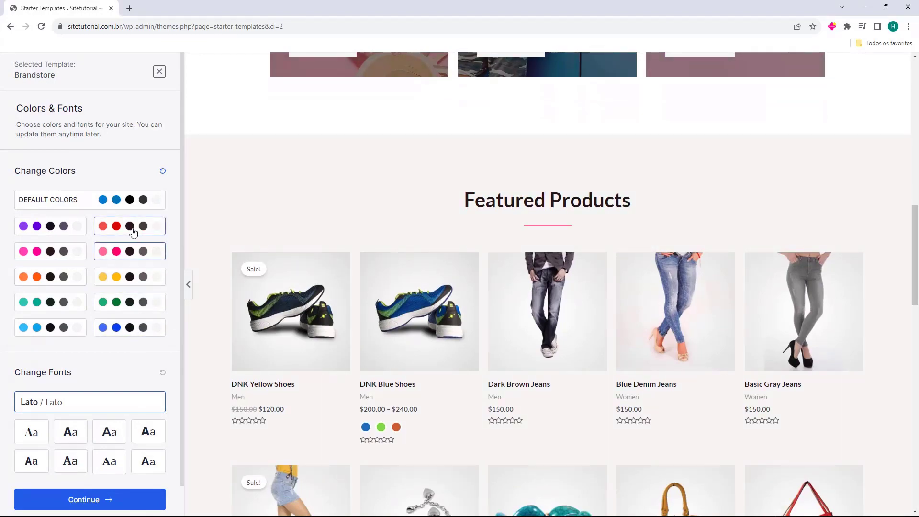
{"action": "left_click", "coordinate": [132, 201]}
{"action": "scroll", "coordinate": [245, 250], "scroll_direction": "down", "scroll_amount": 10}
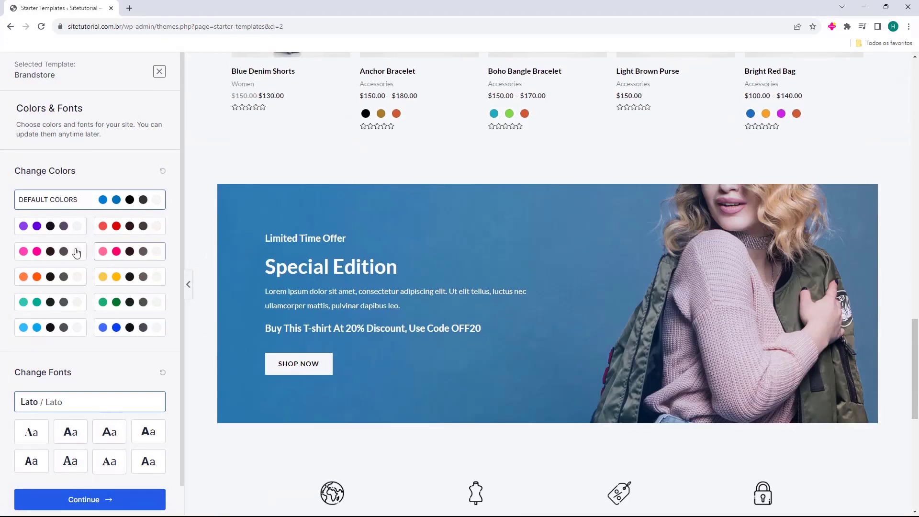
{"action": "left_click", "coordinate": [66, 252]}
{"action": "scroll", "coordinate": [167, 266], "scroll_direction": "down", "scroll_amount": 5}
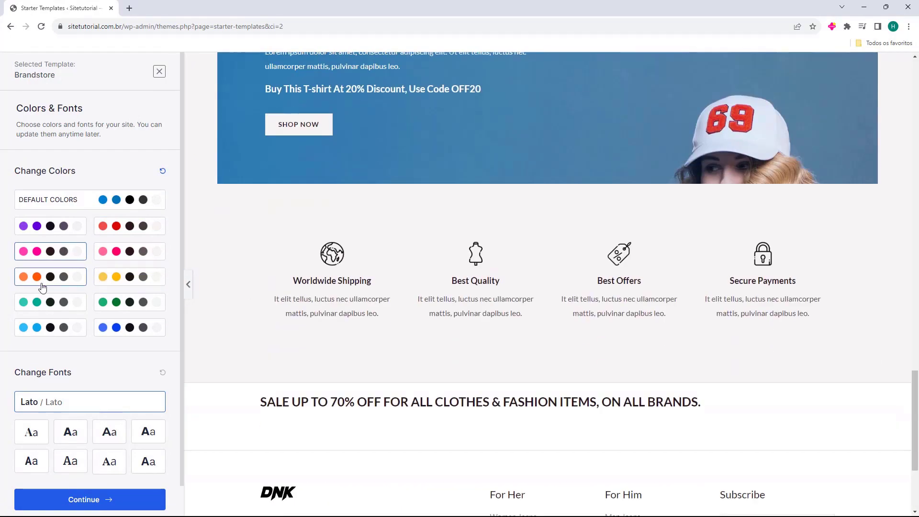
{"action": "left_click", "coordinate": [43, 281]}
{"action": "left_click", "coordinate": [48, 303]}
{"action": "left_click", "coordinate": [132, 200]}
Preview the font pairings like Playfair Display and Rubik / Karla, keep Lato / Lato, and continue
{"action": "scroll", "coordinate": [271, 258], "scroll_direction": "up", "scroll_amount": 10}
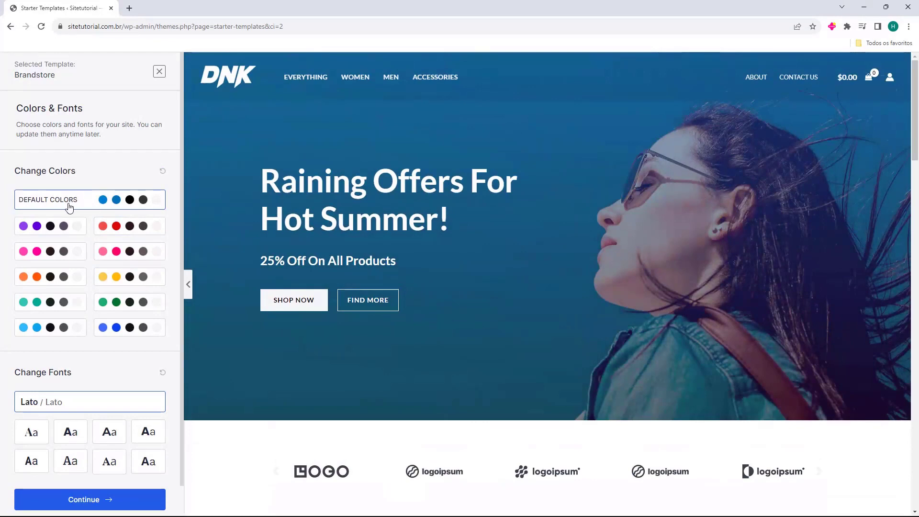
{"action": "scroll", "coordinate": [95, 201], "scroll_direction": "down", "scroll_amount": 1}
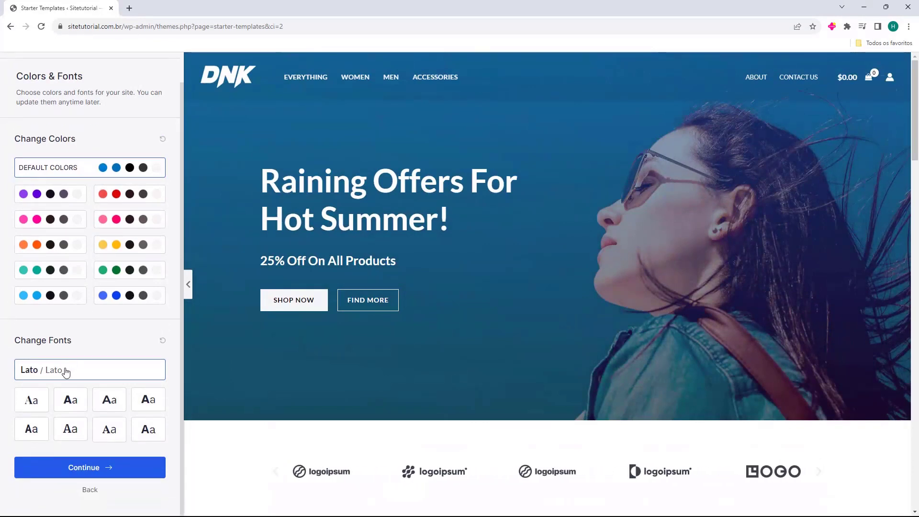
{"action": "left_click", "coordinate": [35, 400]}
{"action": "left_click", "coordinate": [70, 401]}
{"action": "left_click", "coordinate": [108, 401]}
{"action": "left_click", "coordinate": [149, 401]}
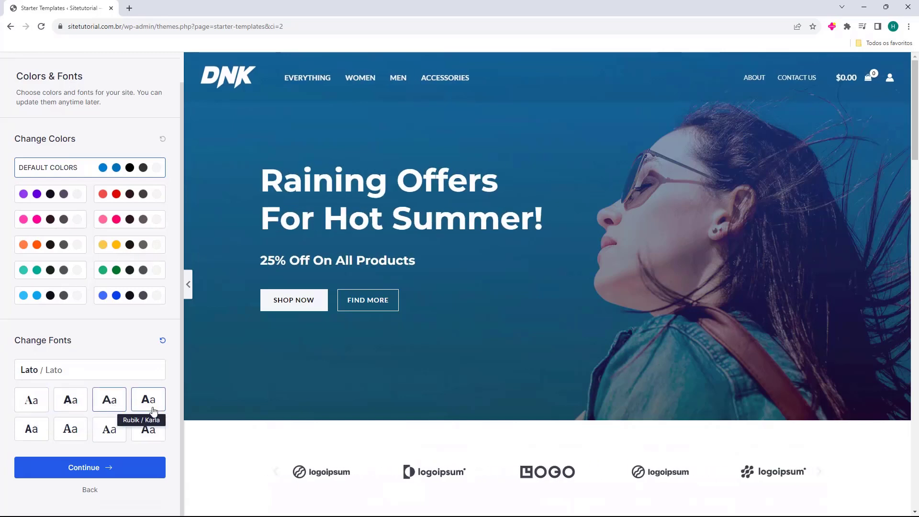
{"action": "left_click", "coordinate": [154, 433]}
{"action": "left_click", "coordinate": [112, 430]}
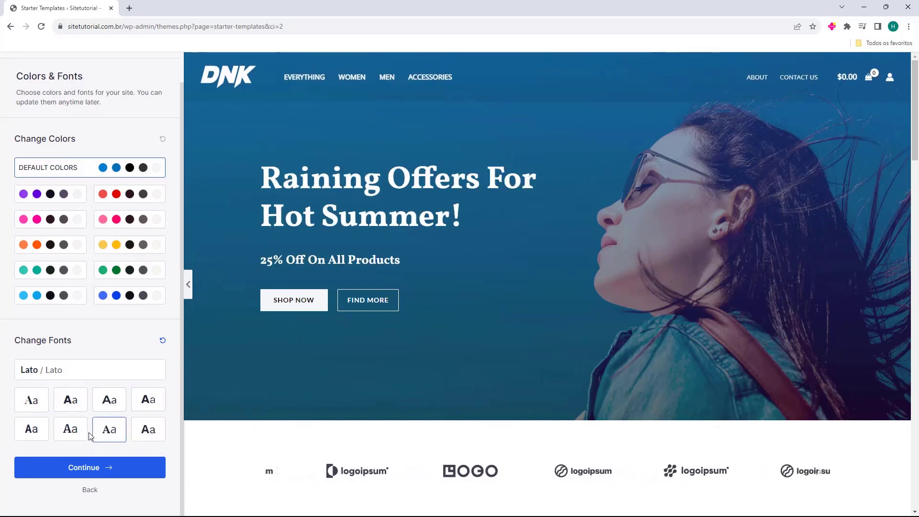
{"action": "left_click", "coordinate": [76, 437]}
{"action": "left_click", "coordinate": [35, 428]}
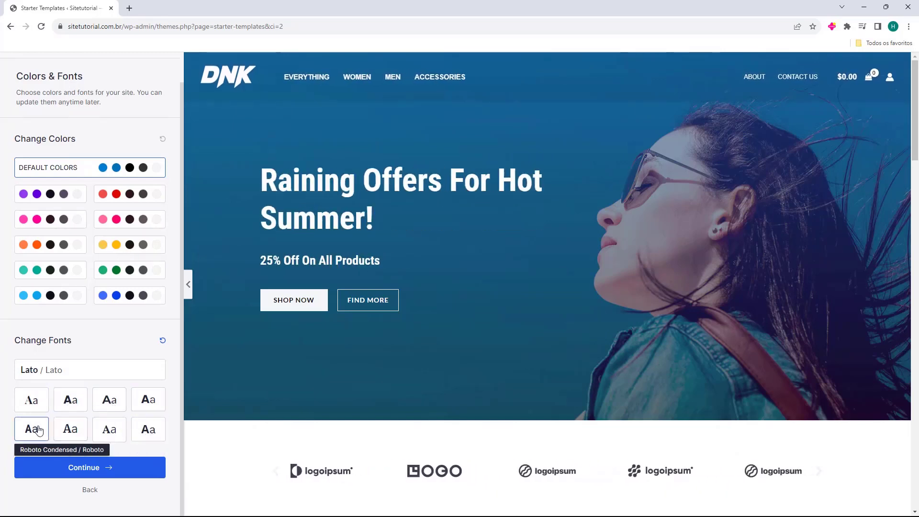
{"action": "left_click", "coordinate": [64, 377]}
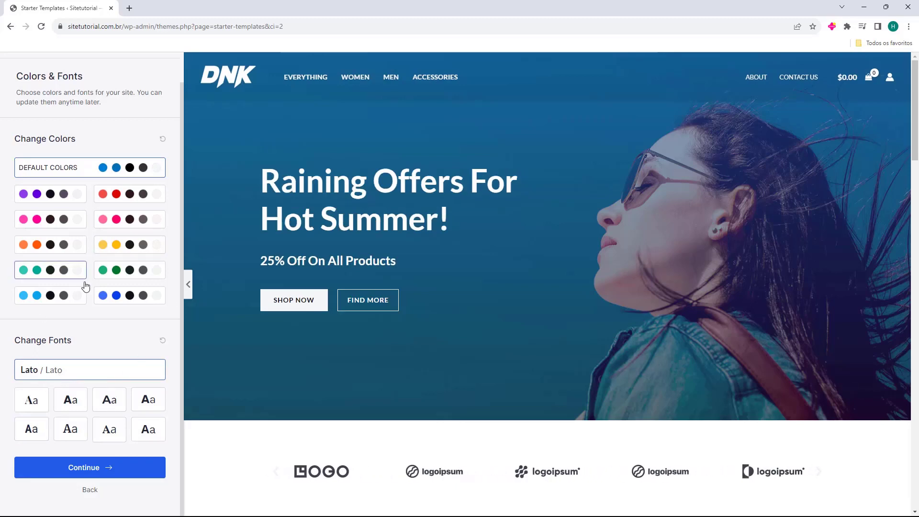
{"action": "left_click", "coordinate": [89, 471]}
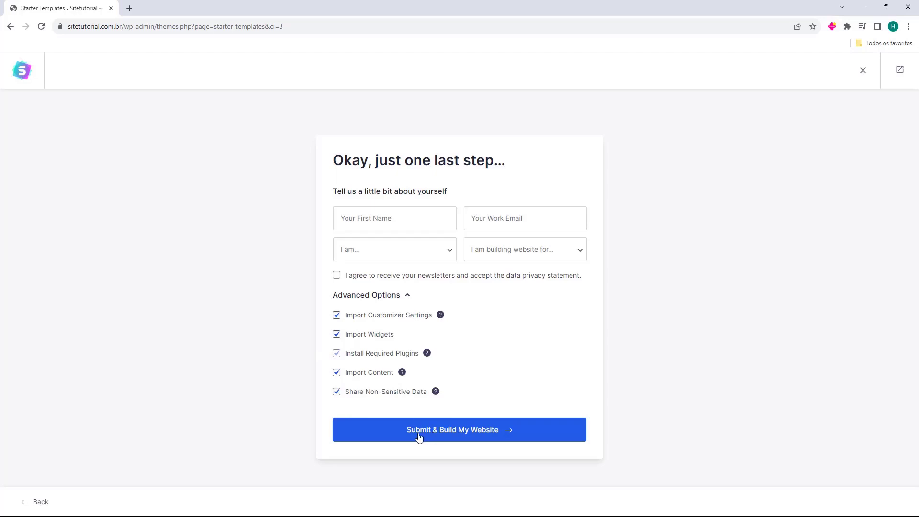
Keep all advanced import options enabled and build the website from the Brandstore template
{"action": "left_click", "coordinate": [462, 434]}
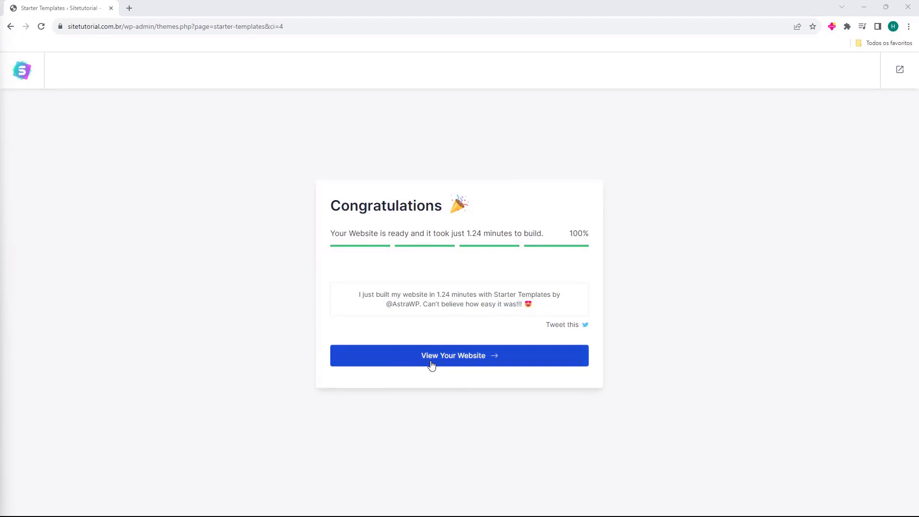
View the finished DNK store homepage in a new tab, scroll through it, then close it
{"action": "left_click", "coordinate": [457, 364]}
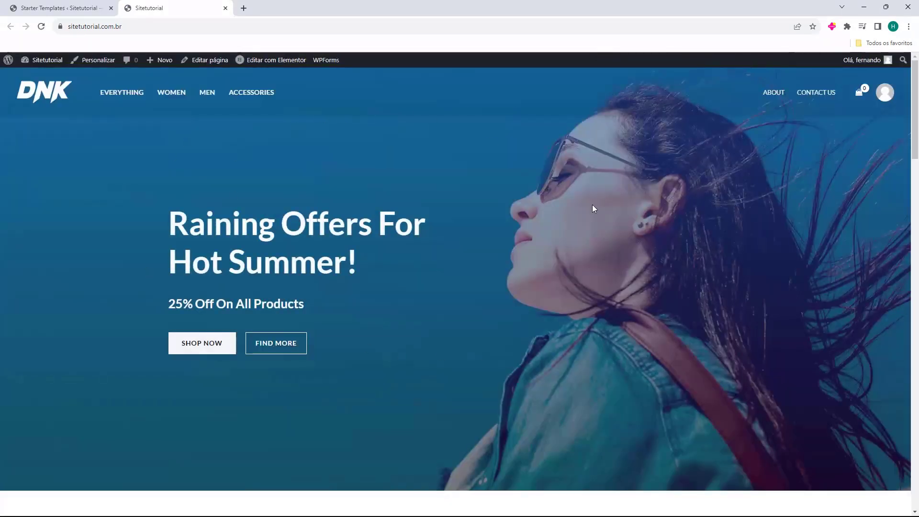
{"action": "scroll", "coordinate": [489, 177], "scroll_direction": "down", "scroll_amount": 9}
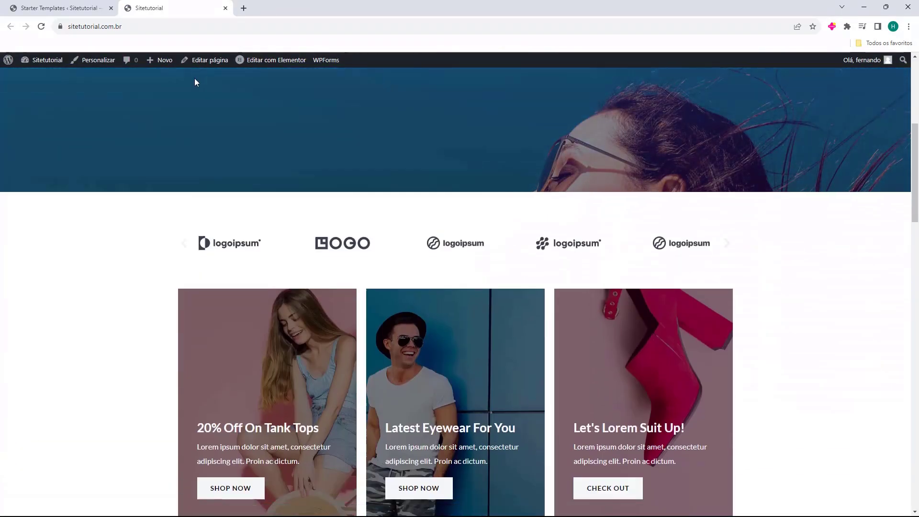
{"action": "scroll", "coordinate": [150, 133], "scroll_direction": "down", "scroll_amount": 14}
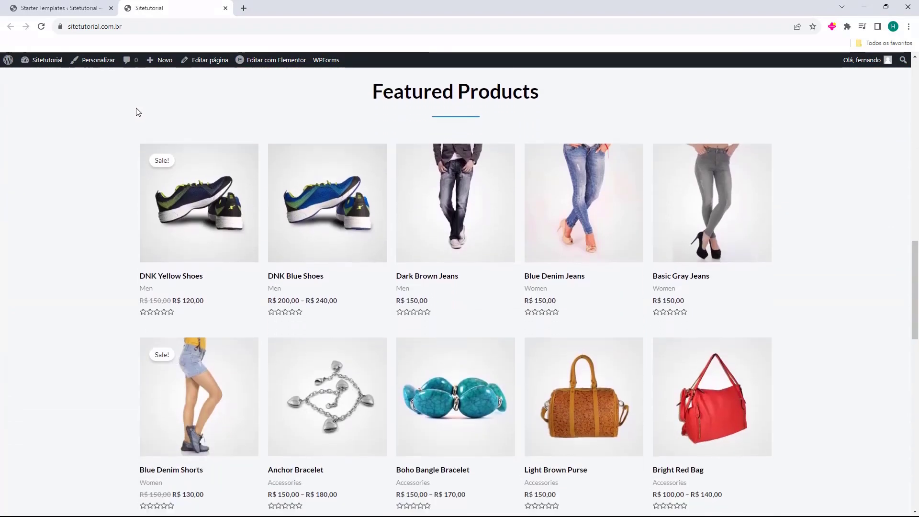
{"action": "scroll", "coordinate": [128, 149], "scroll_direction": "down", "scroll_amount": 12}
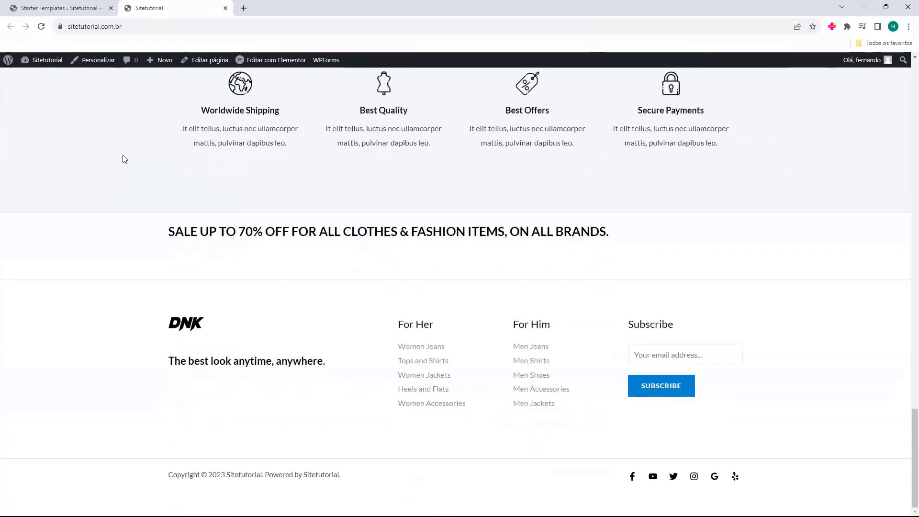
{"action": "scroll", "coordinate": [763, 410], "scroll_direction": "up", "scroll_amount": 20}
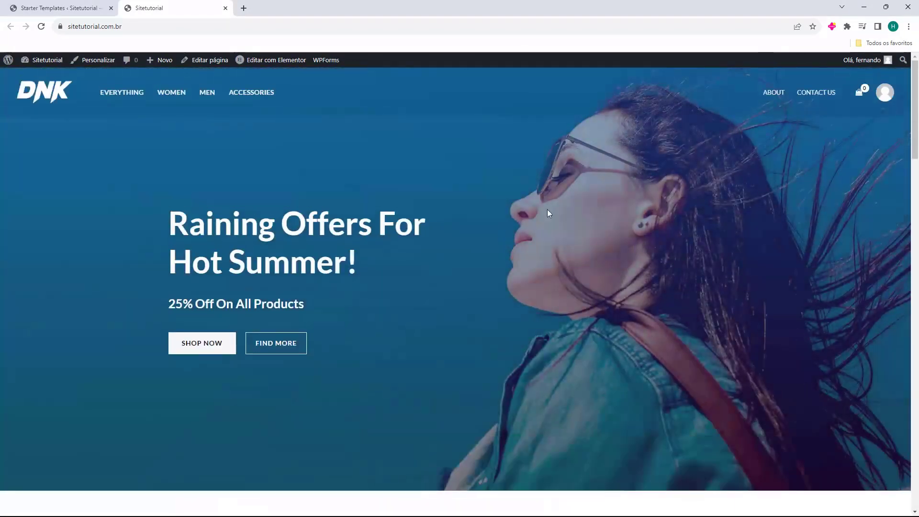
{"action": "scroll", "coordinate": [547, 209], "scroll_direction": "down", "scroll_amount": 5}
{"action": "scroll", "coordinate": [129, 220], "scroll_direction": "down", "scroll_amount": 8}
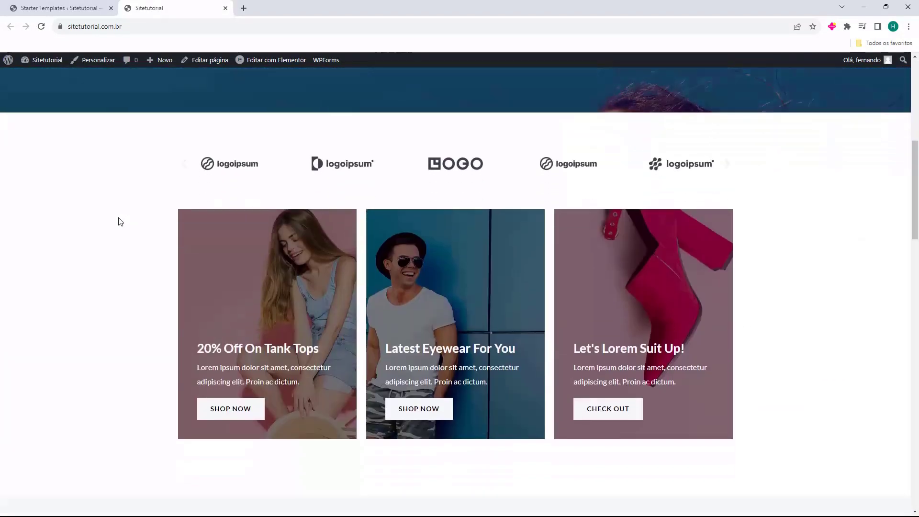
{"action": "scroll", "coordinate": [123, 221], "scroll_direction": "down", "scroll_amount": 10}
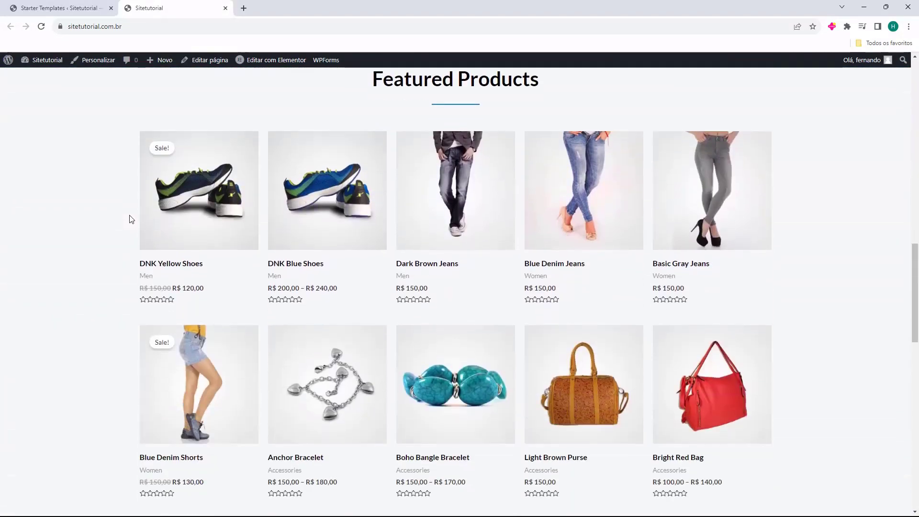
{"action": "scroll", "coordinate": [124, 233], "scroll_direction": "down", "scroll_amount": 10}
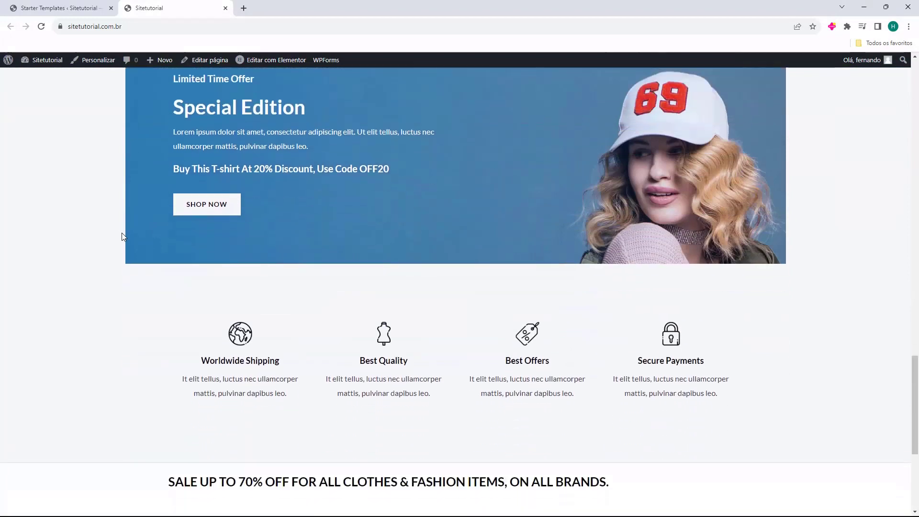
{"action": "key", "text": "Home"}
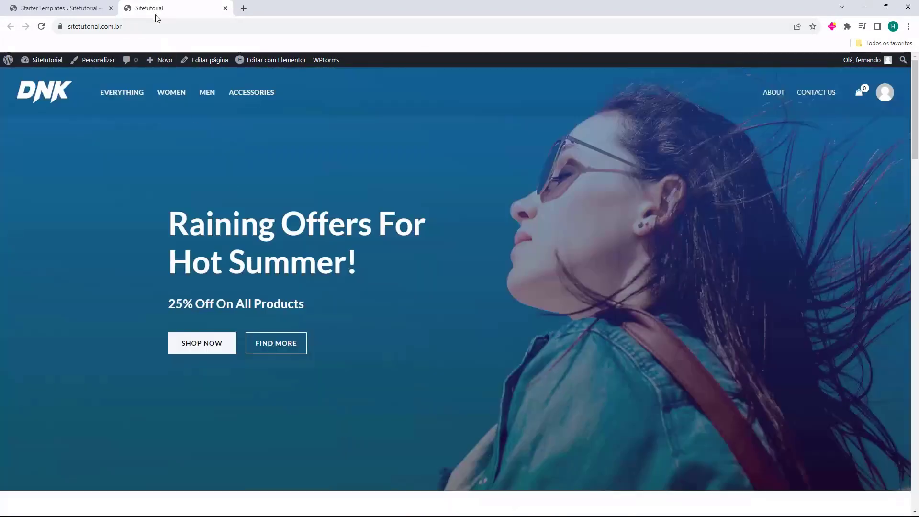
{"action": "middle_click", "coordinate": [158, 14]}
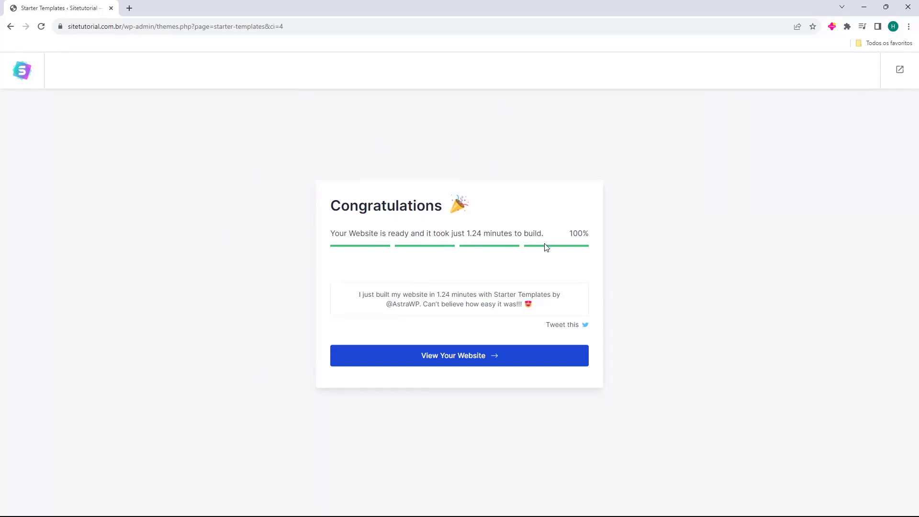
Exit Starter Templates to the WordPress dashboard, confirming 'Sair' in the leave dialog
{"action": "left_click", "coordinate": [898, 71]}
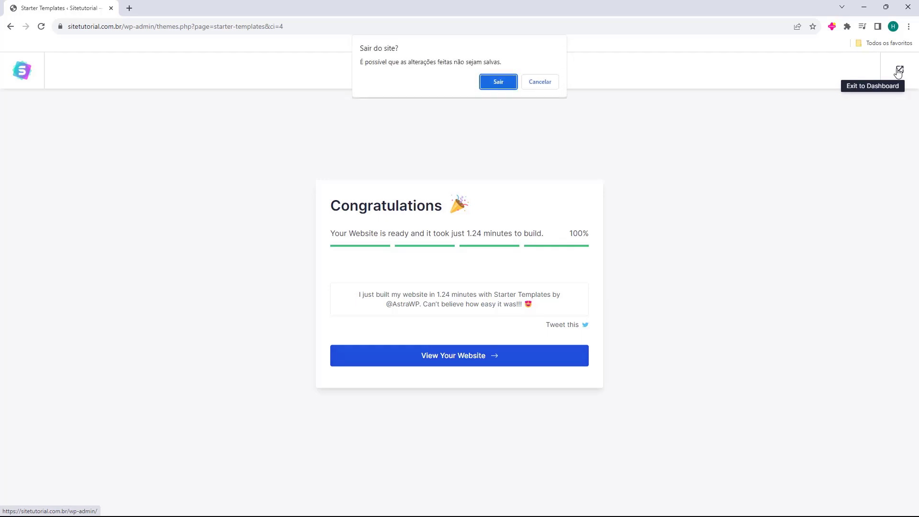
{"action": "left_click", "coordinate": [495, 82]}
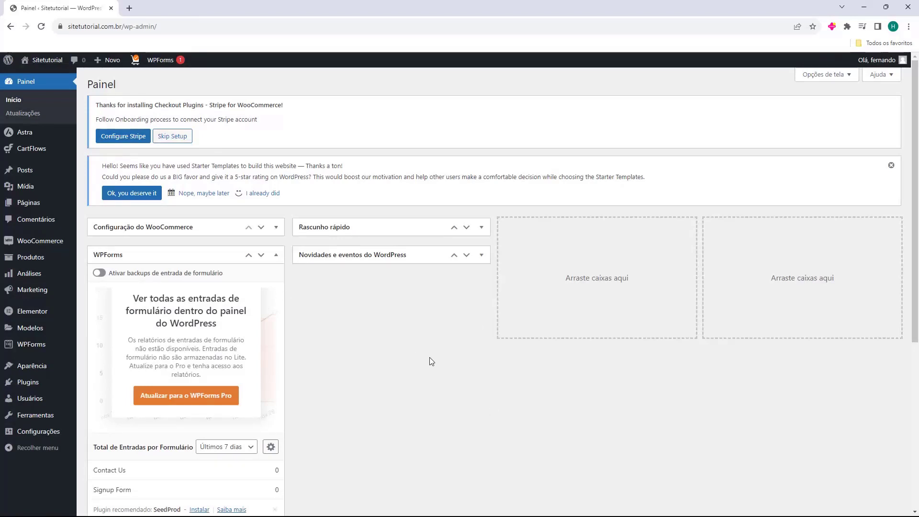
In the installed plugins list, deactivate Checkout Plugins - Stripe for WooCommerce
{"action": "left_click", "coordinate": [25, 384]}
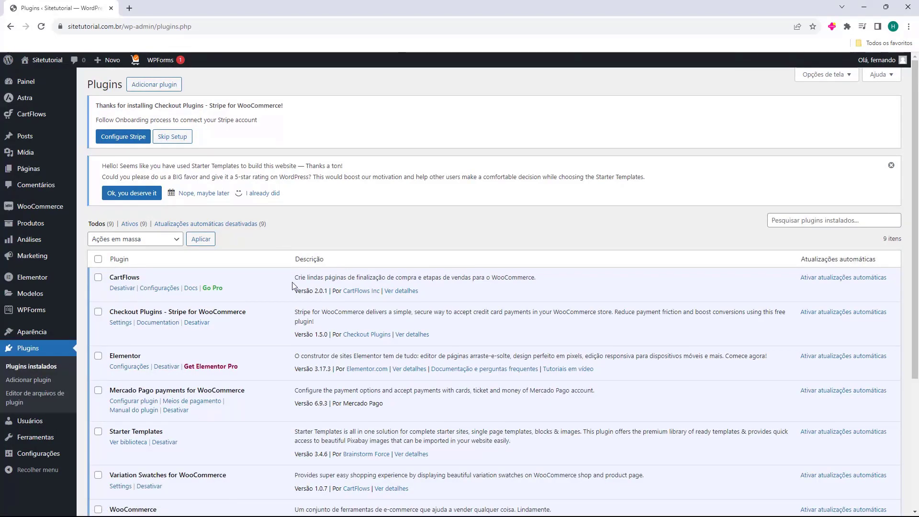
{"action": "scroll", "coordinate": [270, 273], "scroll_direction": "down", "scroll_amount": 2}
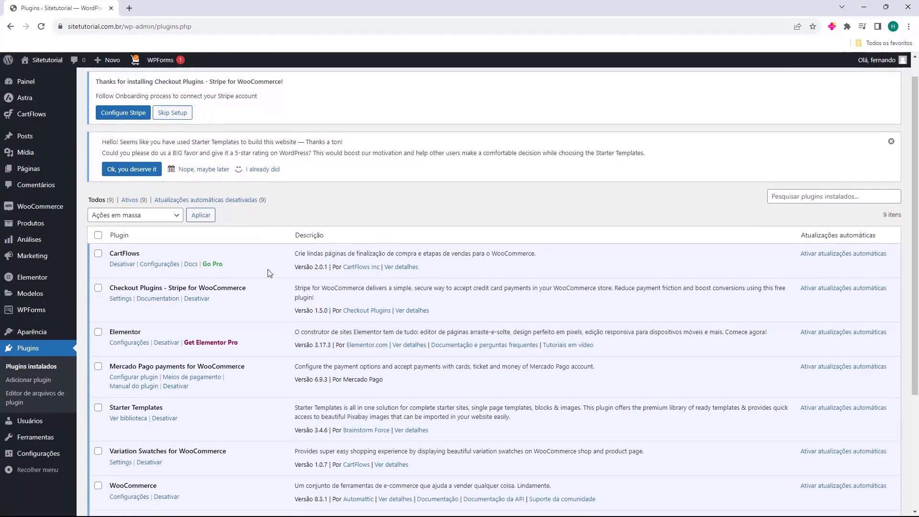
{"action": "scroll", "coordinate": [270, 273], "scroll_direction": "down", "scroll_amount": 4}
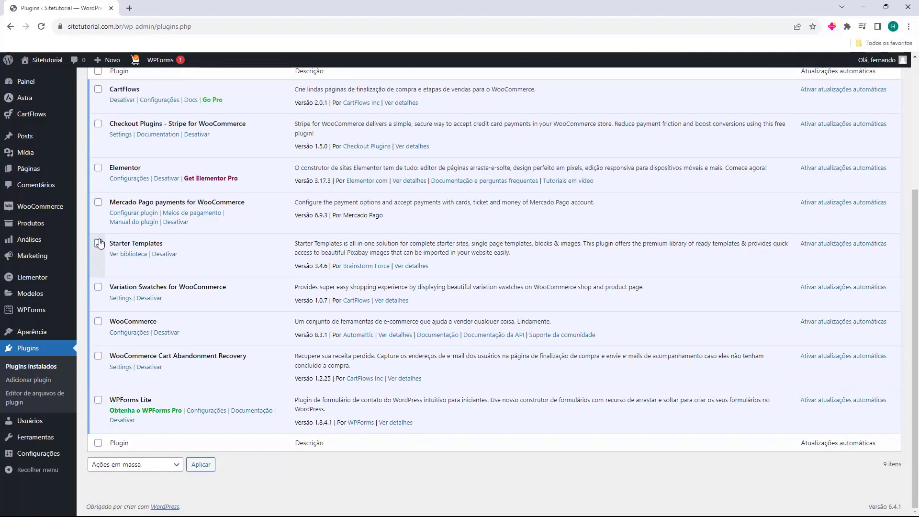
{"action": "scroll", "coordinate": [197, 261], "scroll_direction": "up", "scroll_amount": 1}
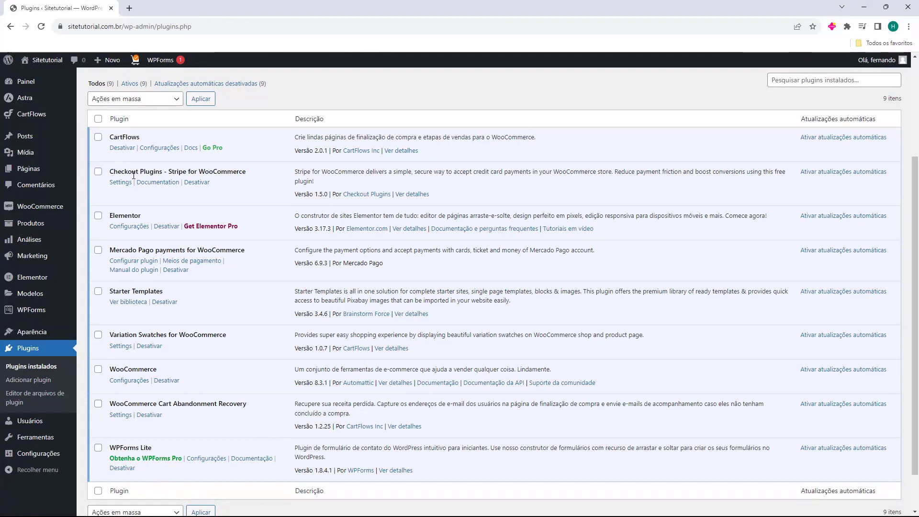
{"action": "left_click_drag", "start_coordinate": [183, 171], "coordinate": [184, 173]}
{"action": "double_click", "coordinate": [178, 173]}
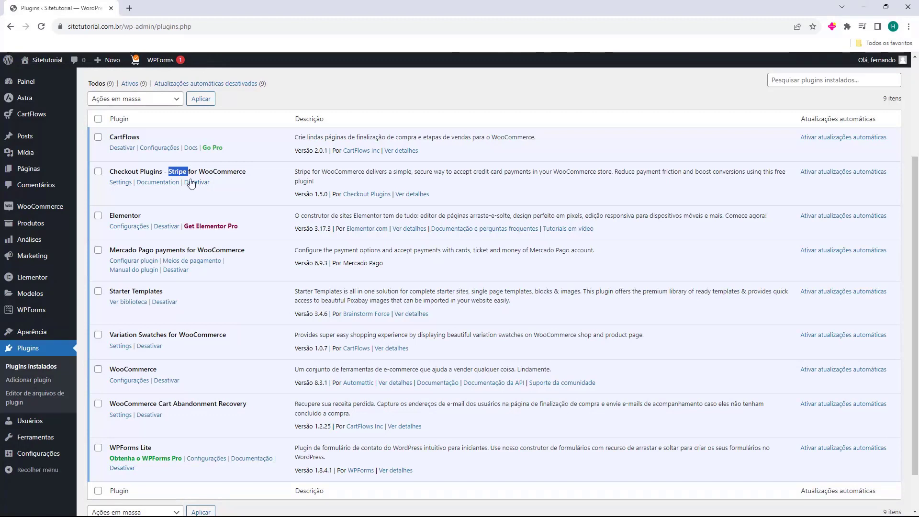
{"action": "left_click", "coordinate": [200, 181]}
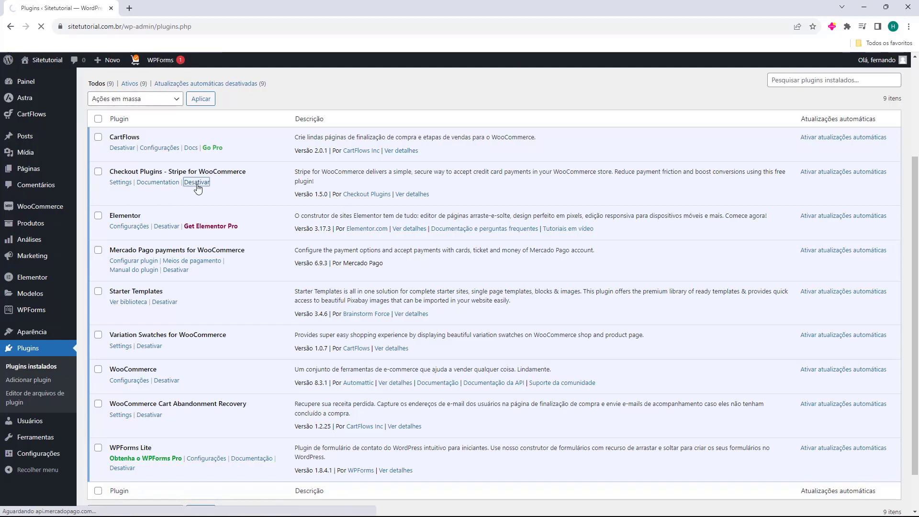
{"action": "scroll", "coordinate": [173, 231], "scroll_direction": "down", "scroll_amount": 1}
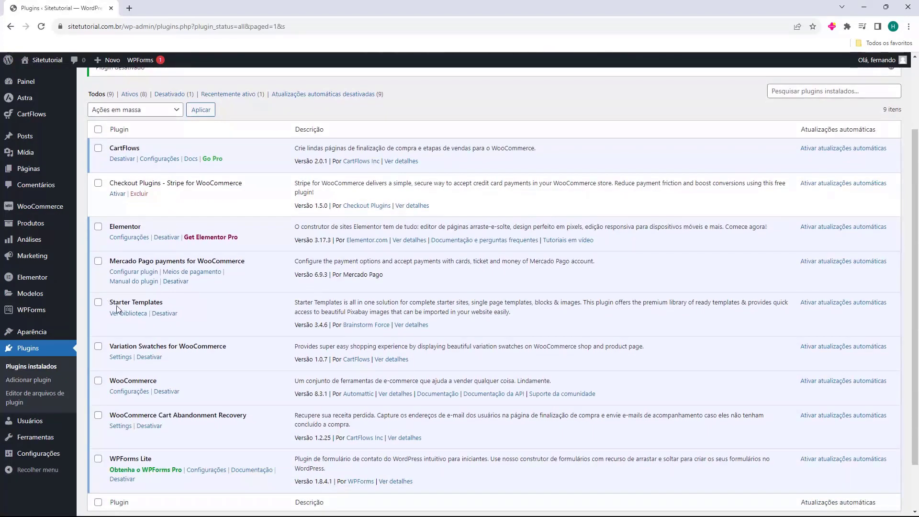
Deactivate Starter Templates, then delete it and the Stripe for WooCommerce plugin, confirming each deletion
{"action": "left_click", "coordinate": [164, 314]}
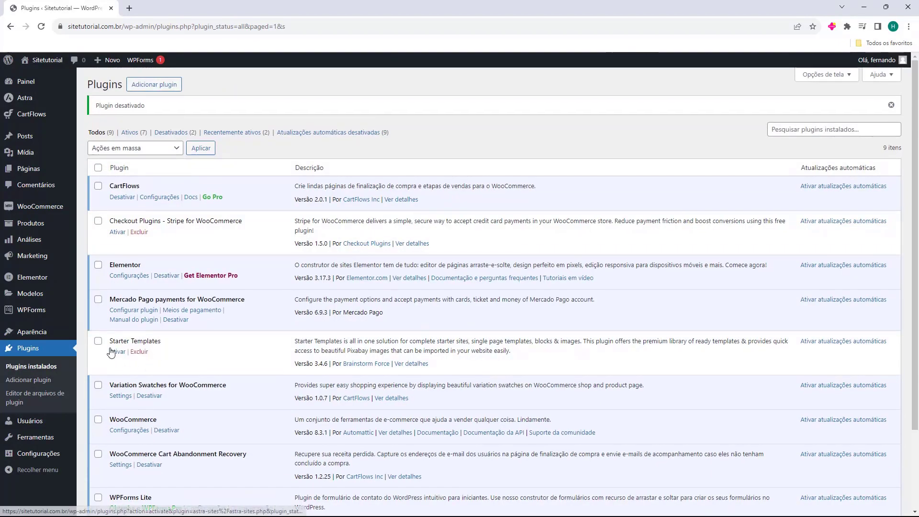
{"action": "left_click", "coordinate": [139, 234]}
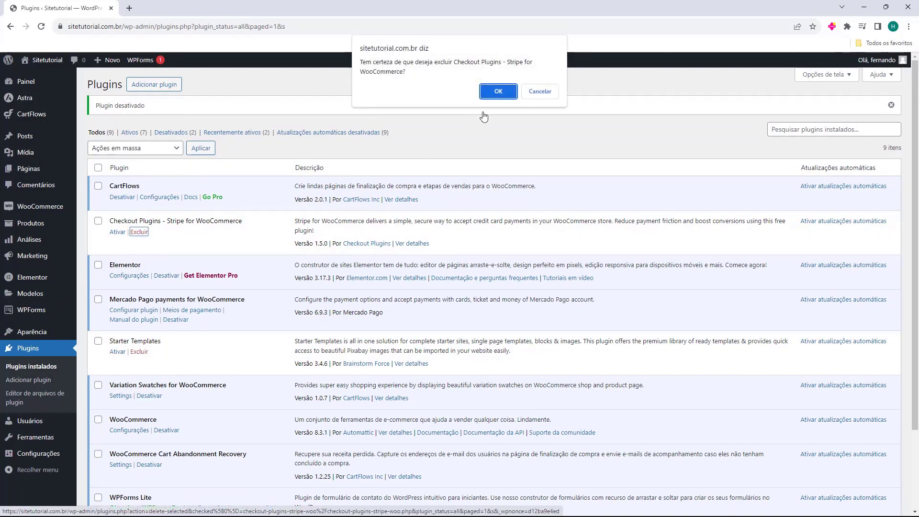
{"action": "left_click", "coordinate": [494, 93]}
{"action": "left_click", "coordinate": [139, 327]}
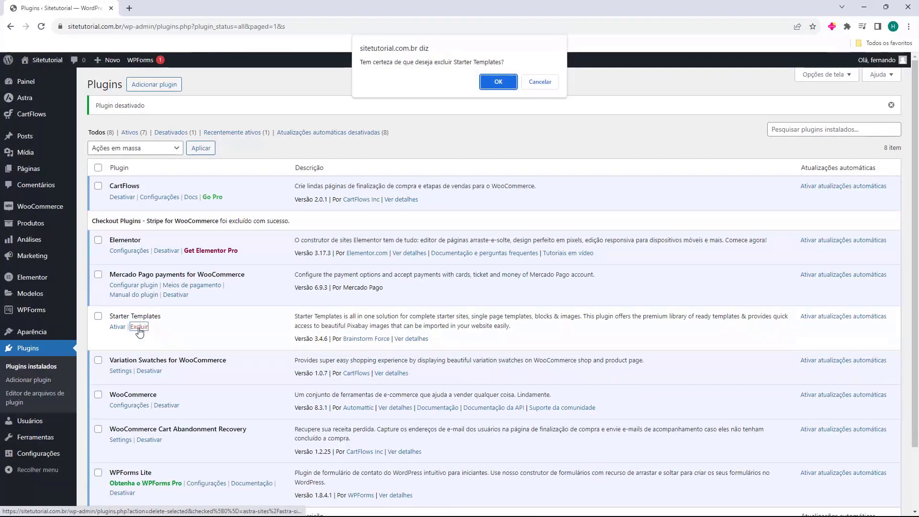
{"action": "left_click", "coordinate": [496, 84]}
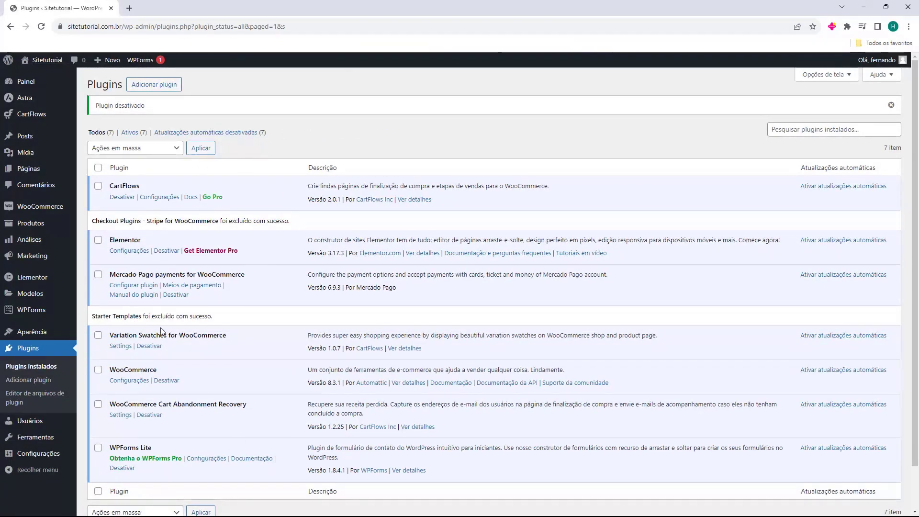
{"action": "left_click_drag", "start_coordinate": [110, 189], "coordinate": [153, 190]}
{"action": "left_click", "coordinate": [126, 190]}
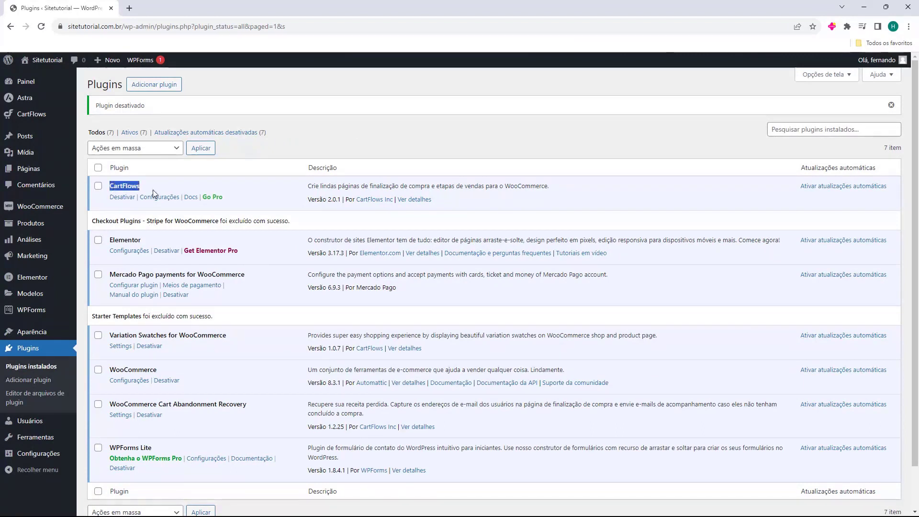
{"action": "left_click", "coordinate": [150, 188]}
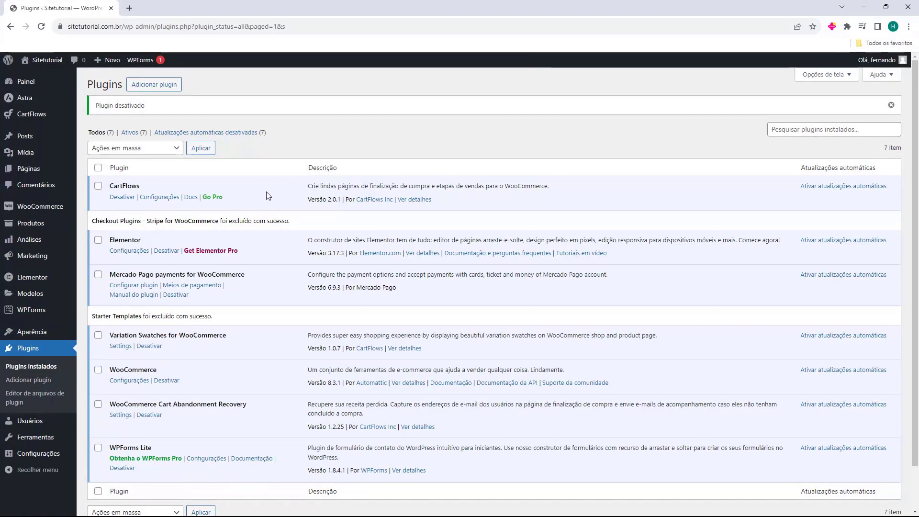
{"action": "left_click_drag", "start_coordinate": [110, 336], "coordinate": [150, 336]}
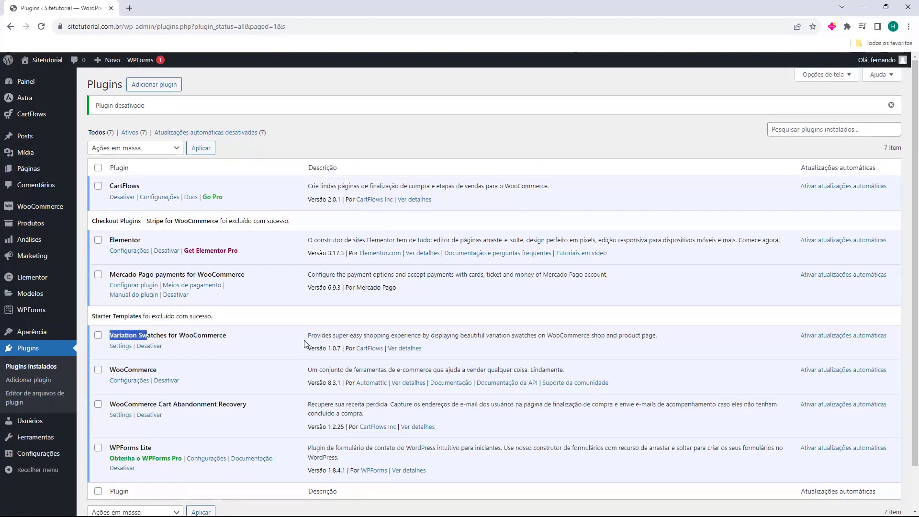
{"action": "left_click", "coordinate": [309, 336]}
{"action": "left_click_drag", "start_coordinate": [309, 336], "coordinate": [452, 336]}
{"action": "left_click", "coordinate": [177, 336]}
{"action": "scroll", "coordinate": [159, 426], "scroll_direction": "down", "scroll_amount": 1}
{"action": "left_click_drag", "start_coordinate": [109, 400], "coordinate": [150, 403]}
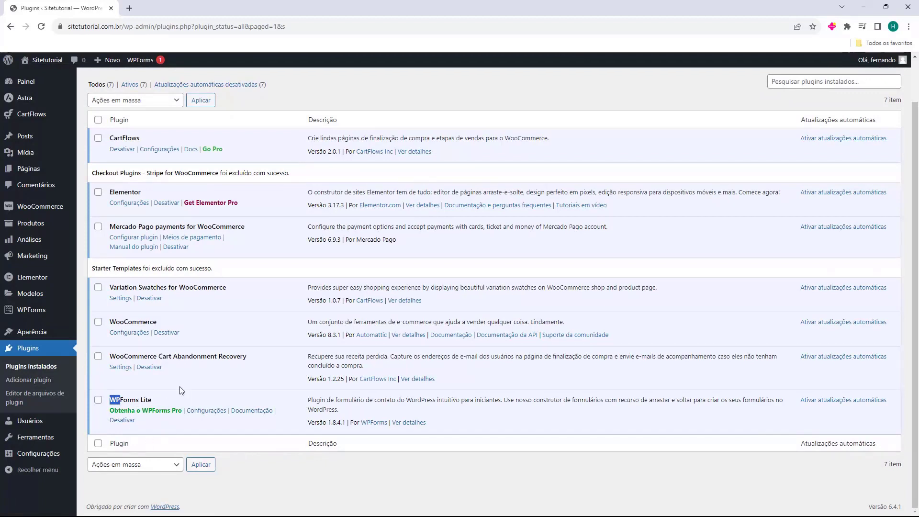
{"action": "scroll", "coordinate": [178, 402], "scroll_direction": "up", "scroll_amount": 1}
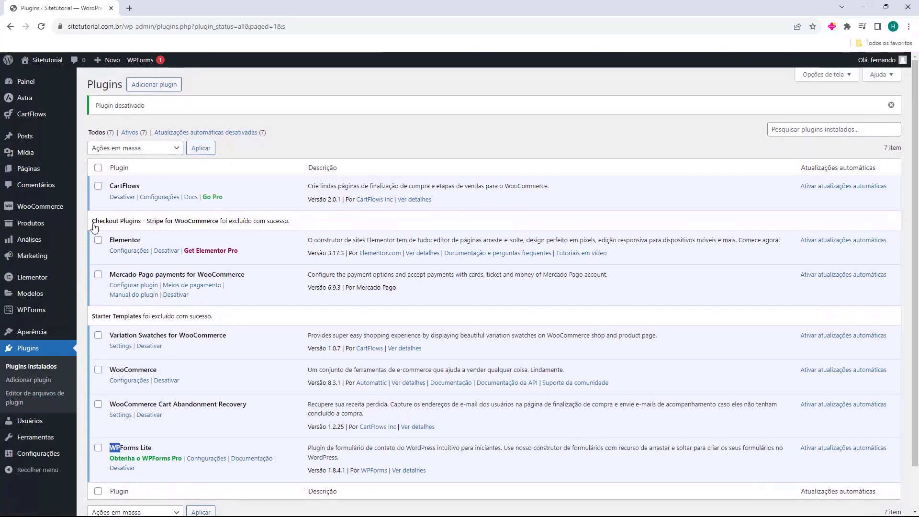
{"action": "left_click", "coordinate": [214, 445]}
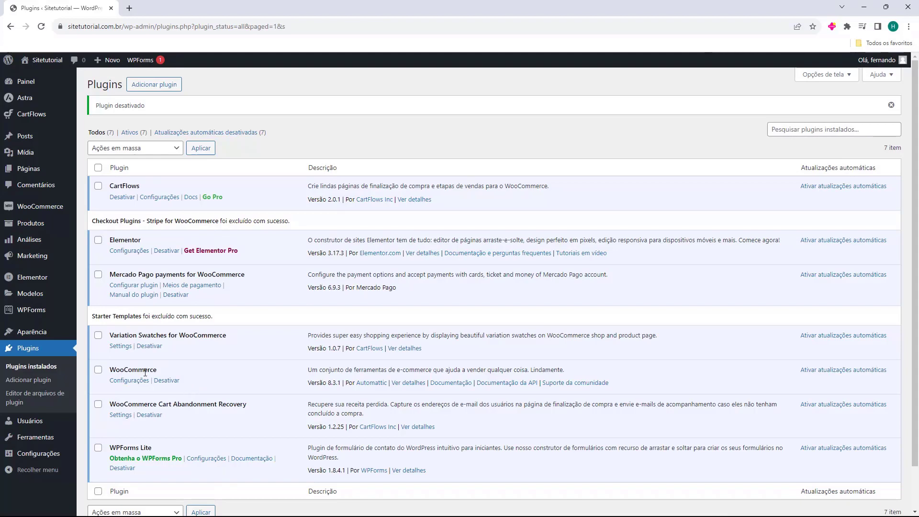
Open Páginas and scroll through the 13 pages, including Cart, Checkout and Store
{"action": "left_click", "coordinate": [33, 173]}
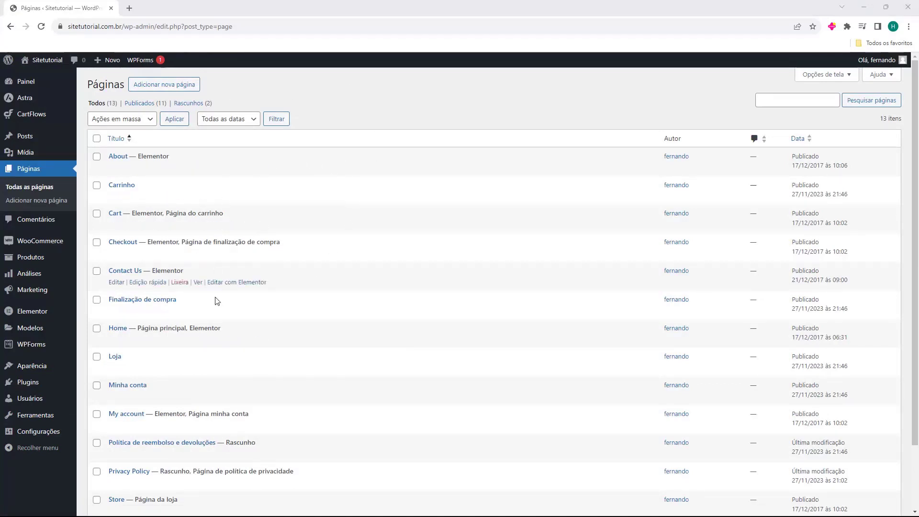
{"action": "scroll", "coordinate": [221, 437], "scroll_direction": "down", "scroll_amount": 1}
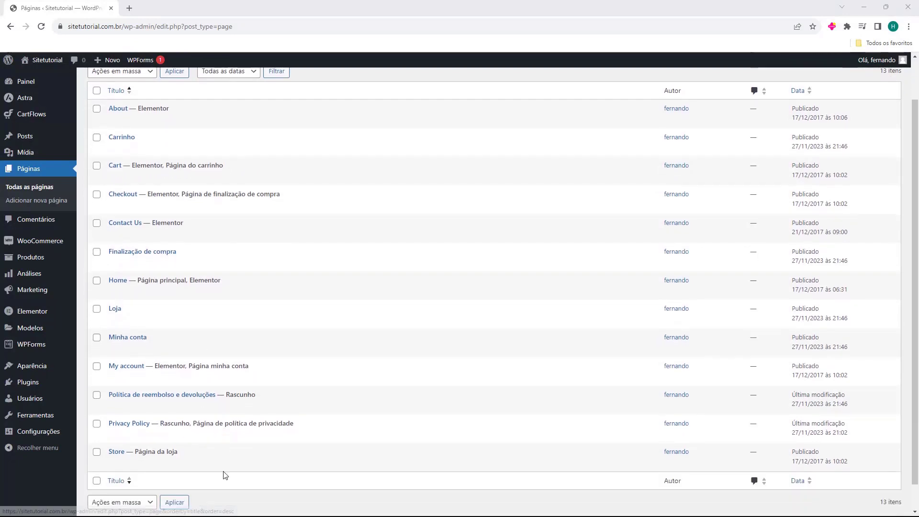
{"action": "scroll", "coordinate": [242, 323], "scroll_direction": "up", "scroll_amount": 1}
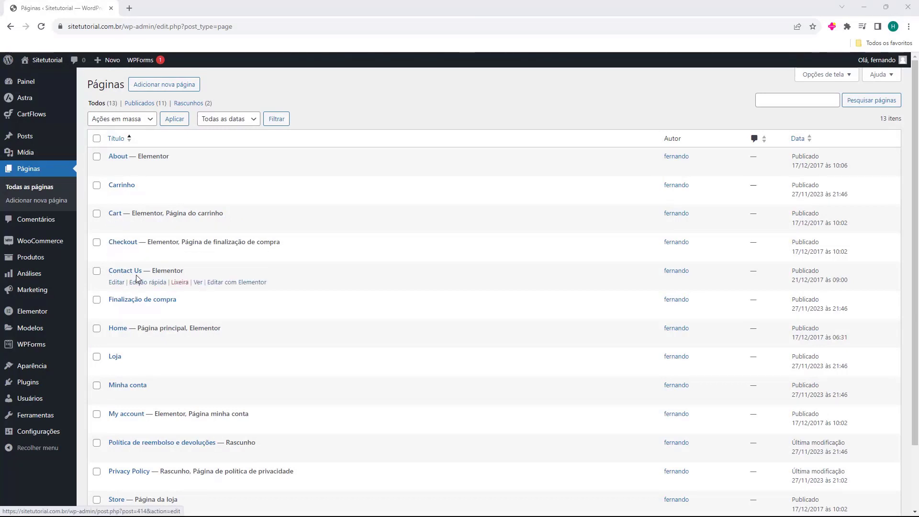
{"action": "scroll", "coordinate": [132, 279], "scroll_direction": "down", "scroll_amount": 1}
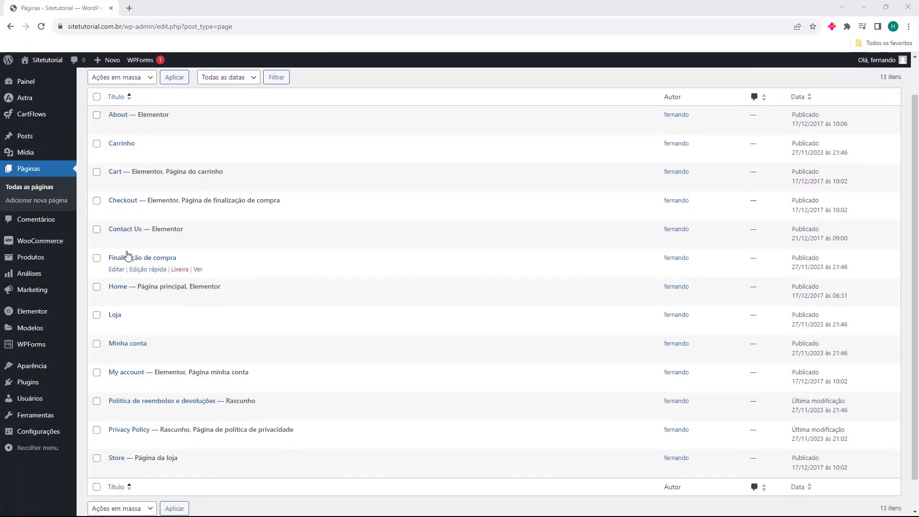
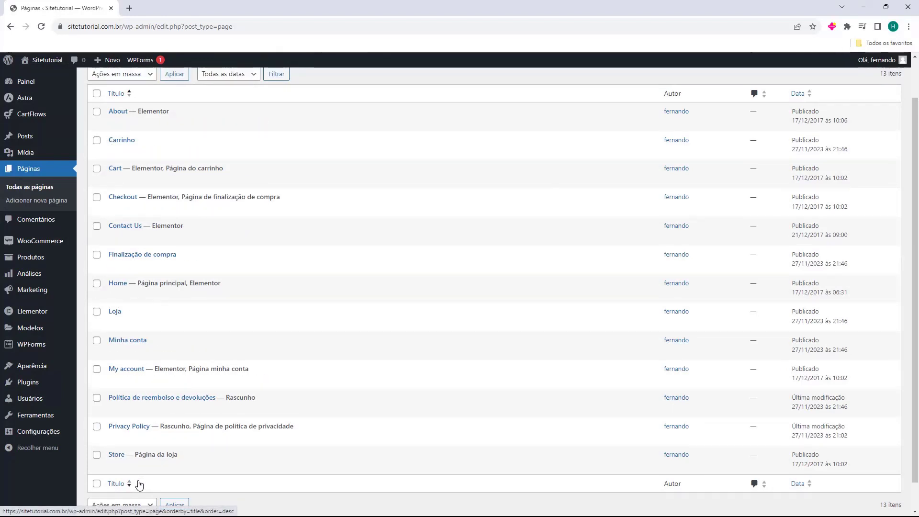
Tick the Política de reembolso e devoluções, Minha conta, Loja and Carrinho page checkboxes
{"action": "scroll", "coordinate": [139, 481], "scroll_direction": "up", "scroll_amount": 1}
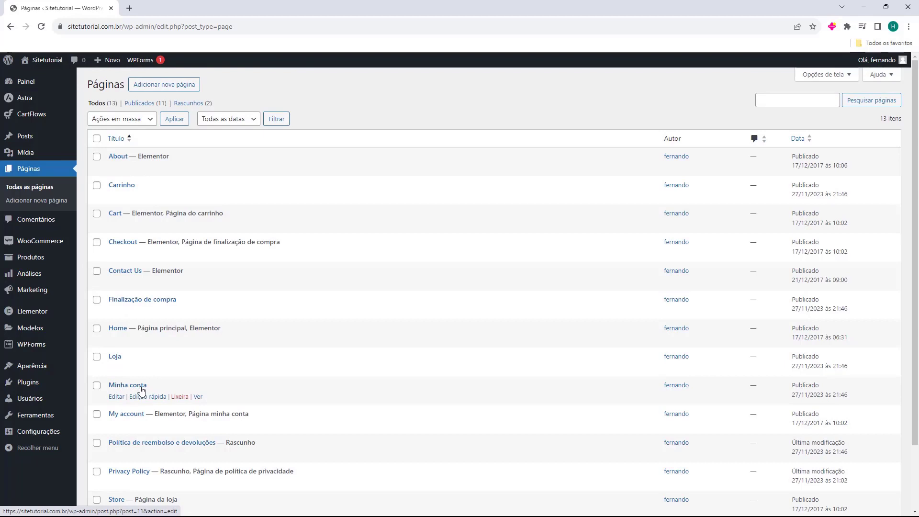
{"action": "scroll", "coordinate": [120, 438], "scroll_direction": "down", "scroll_amount": 1}
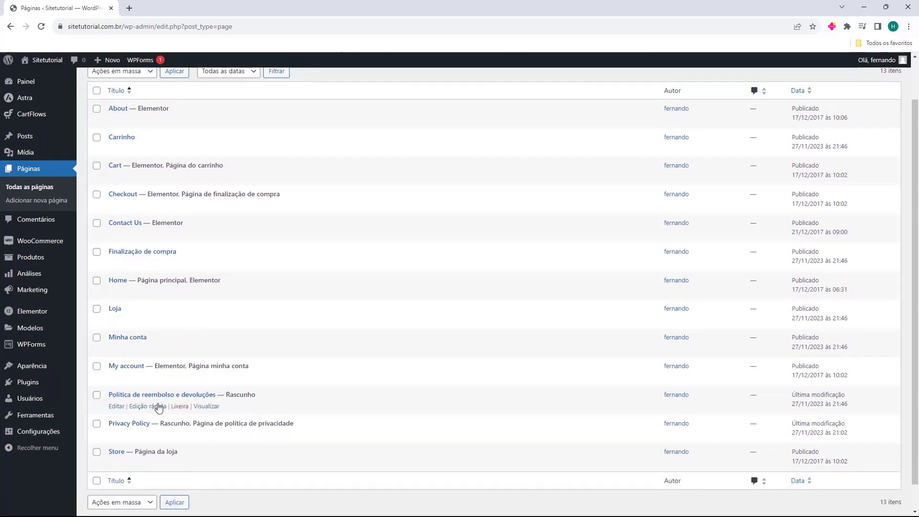
{"action": "left_click", "coordinate": [97, 397]}
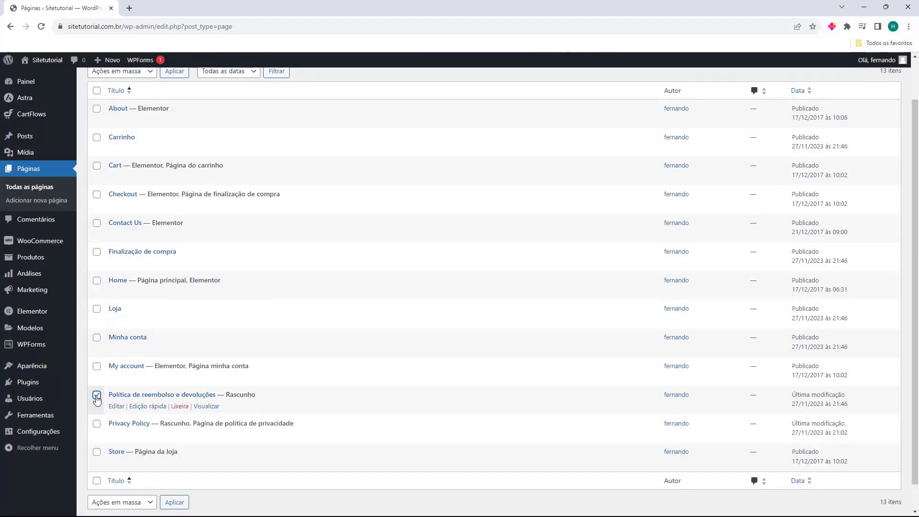
{"action": "left_click", "coordinate": [97, 337]}
{"action": "left_click", "coordinate": [97, 309]}
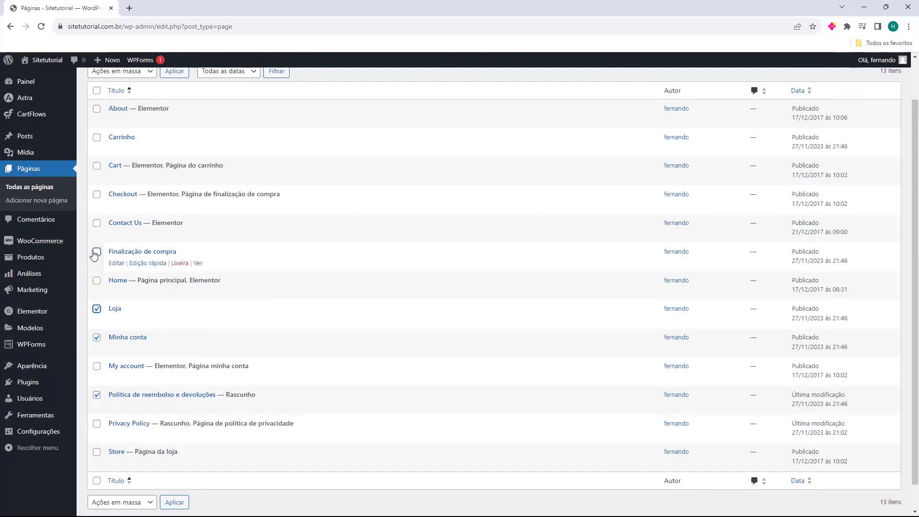
{"action": "scroll", "coordinate": [95, 255], "scroll_direction": "up", "scroll_amount": 1}
{"action": "left_click", "coordinate": [97, 185]}
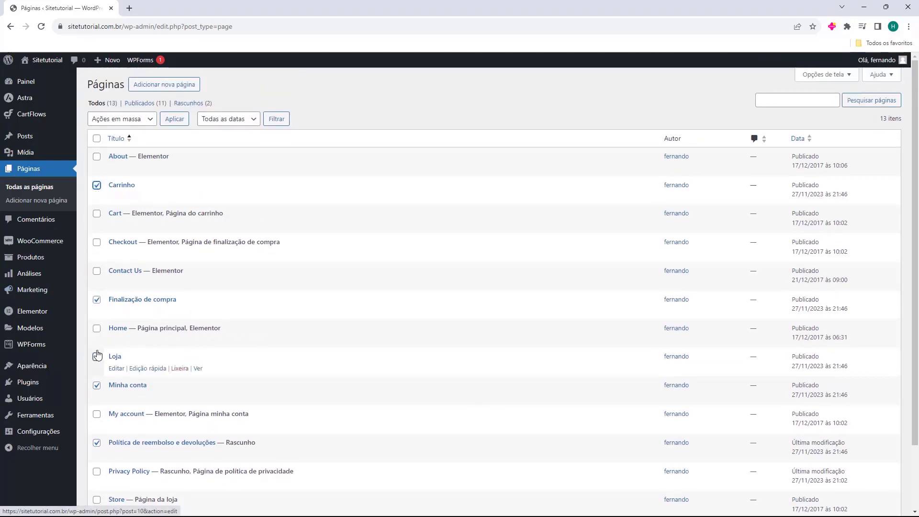
{"action": "scroll", "coordinate": [95, 386], "scroll_direction": "down", "scroll_amount": 1}
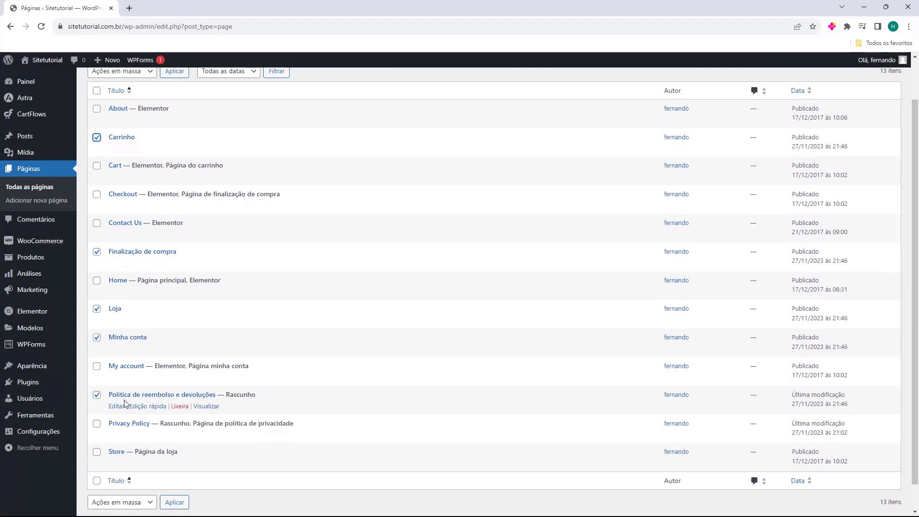
{"action": "scroll", "coordinate": [201, 403], "scroll_direction": "up", "scroll_amount": 1}
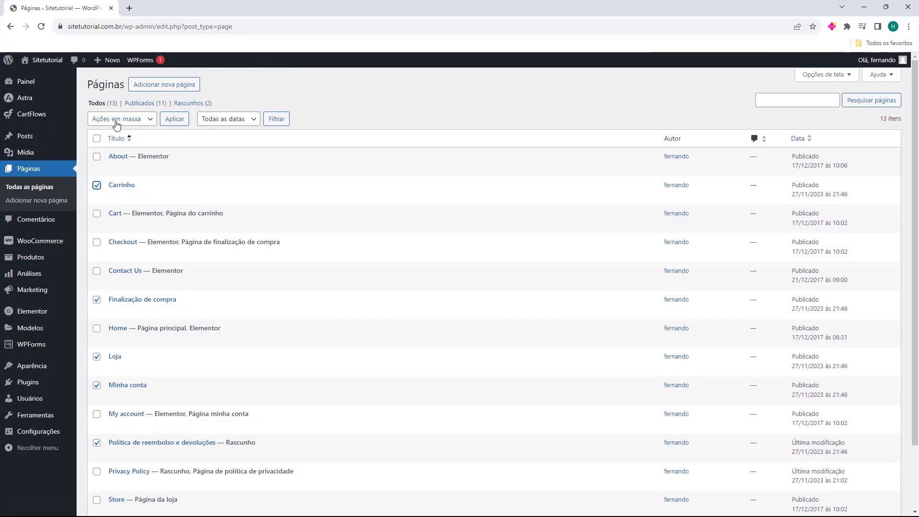
Apply the 'Mover para lixeira' bulk action to trash the five marked pages
{"action": "left_click", "coordinate": [117, 124]}
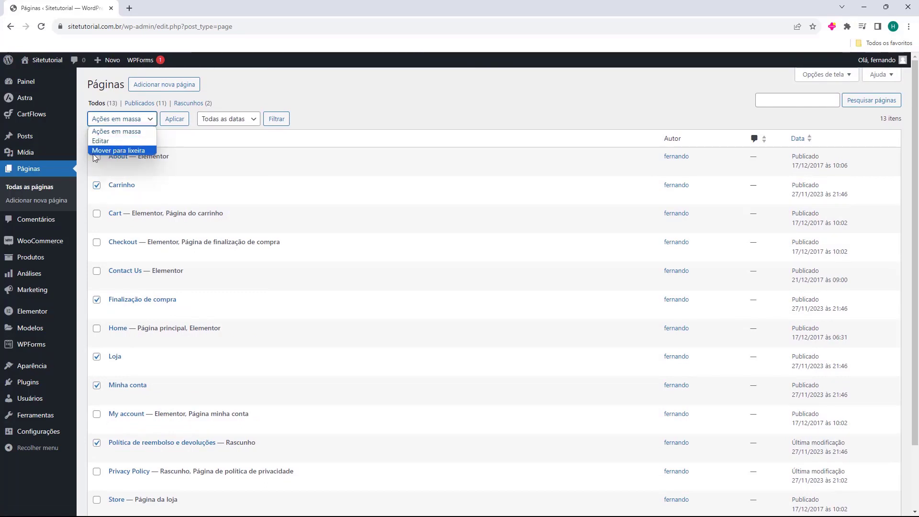
{"action": "left_click", "coordinate": [108, 151]}
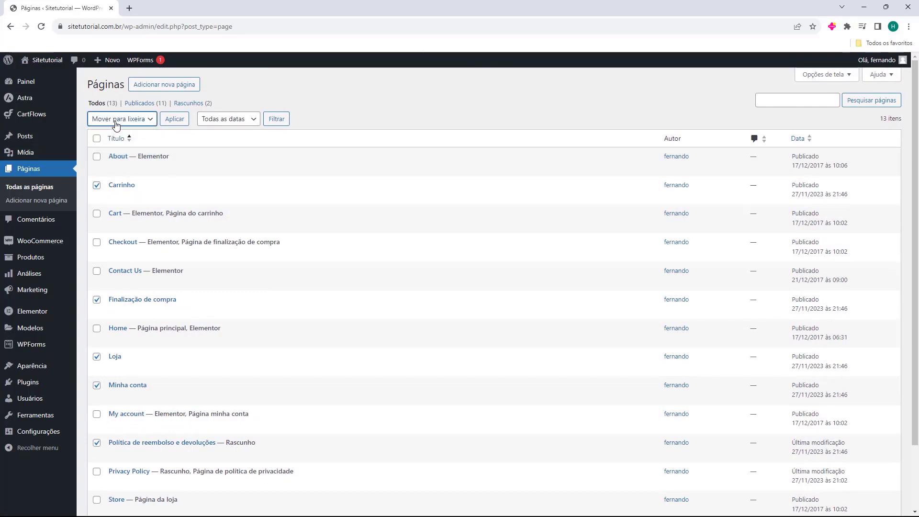
{"action": "left_click", "coordinate": [173, 125]}
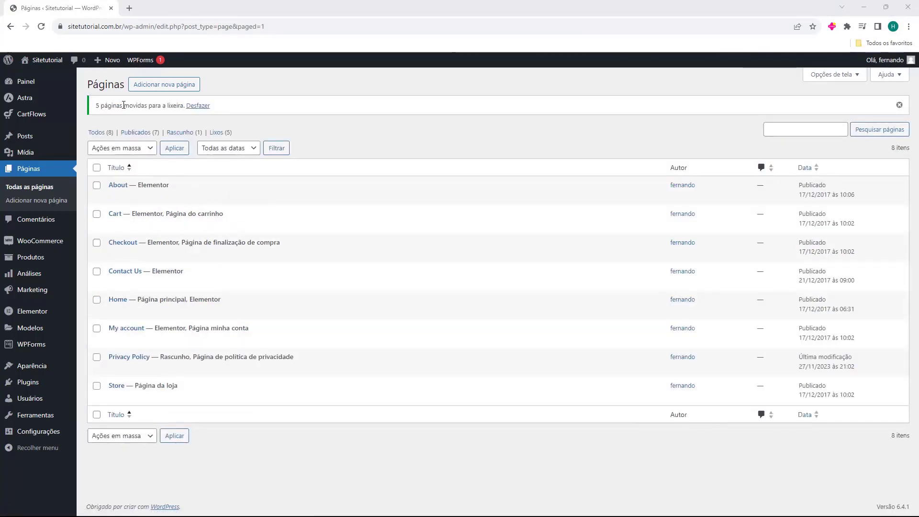
{"action": "left_click", "coordinate": [218, 132]}
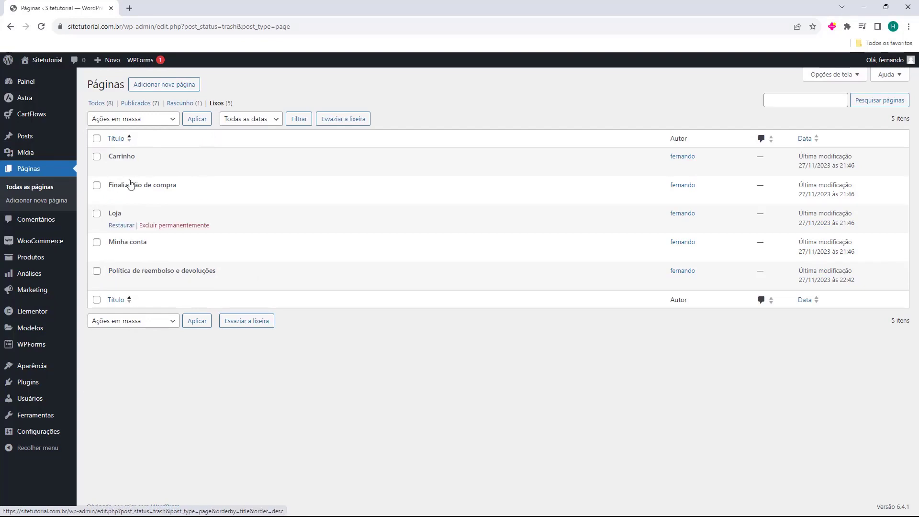
{"action": "left_click", "coordinate": [99, 106]}
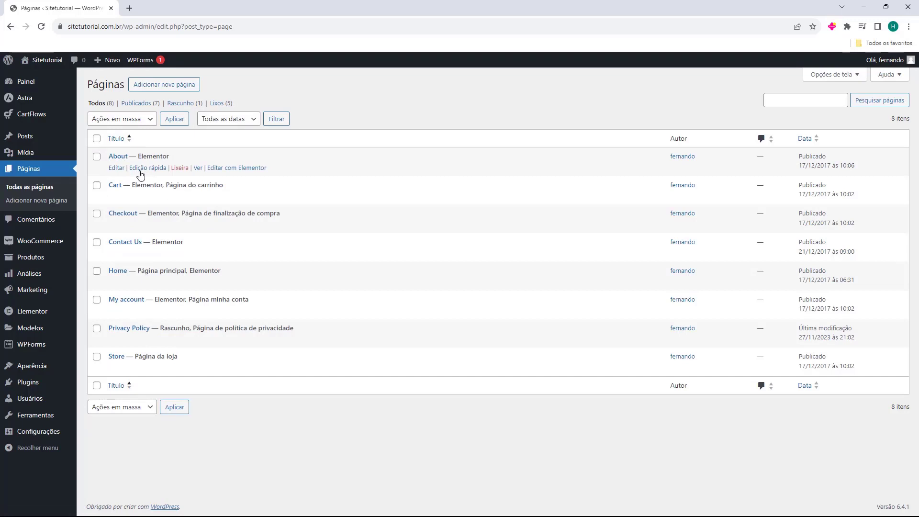
Quick-edit the About page to title 'Sobre Nós' with slug 'sobre-nos' and save
{"action": "left_click", "coordinate": [140, 170]}
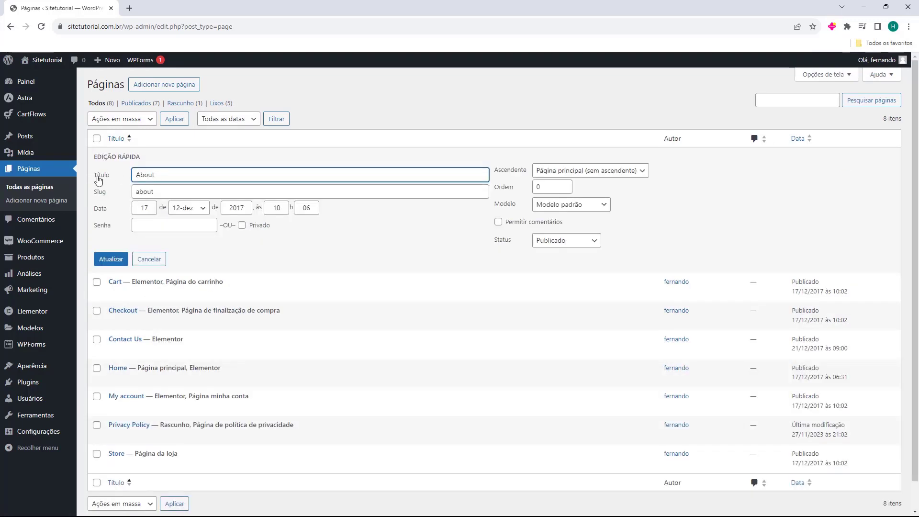
{"action": "double_click", "coordinate": [161, 178]}
{"action": "type", "text": "So"}
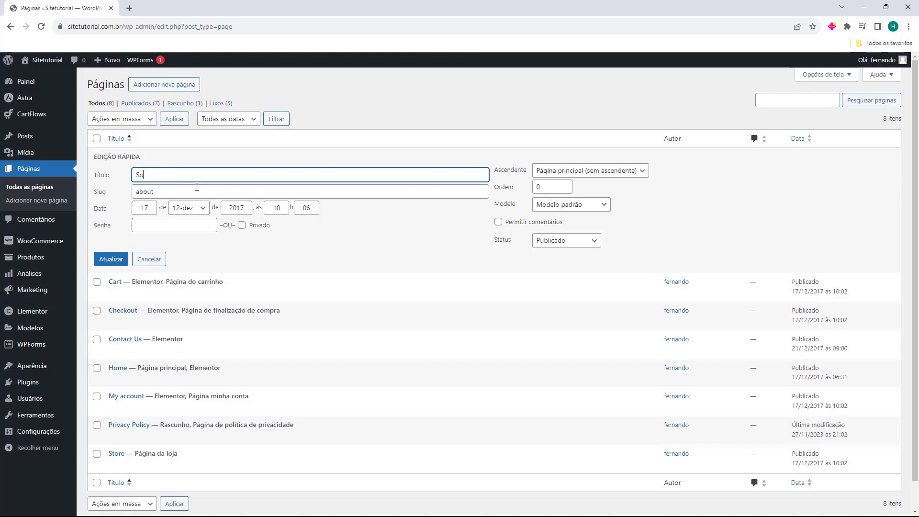
{"action": "type", "text": "bre Nós"}
{"action": "double_click", "coordinate": [148, 193]}
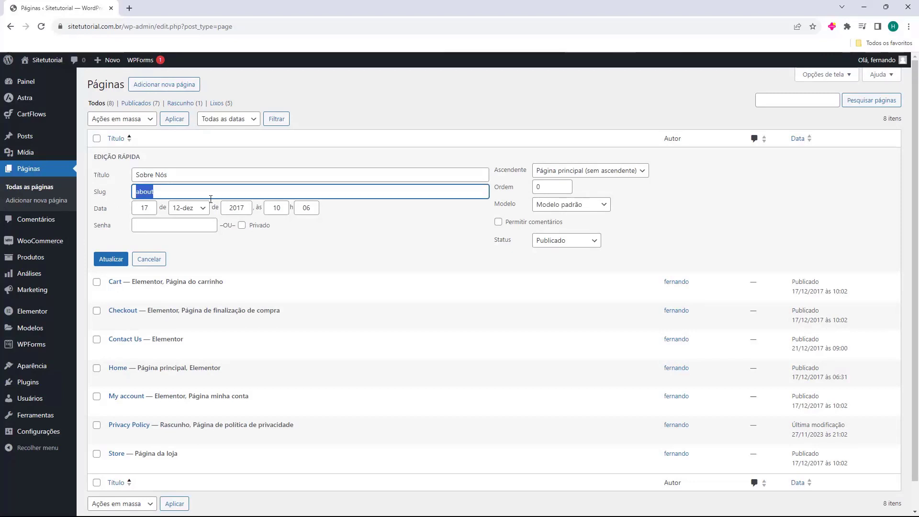
{"action": "key", "text": "BackSpace"}
{"action": "type", "text": "sobre-nos"}
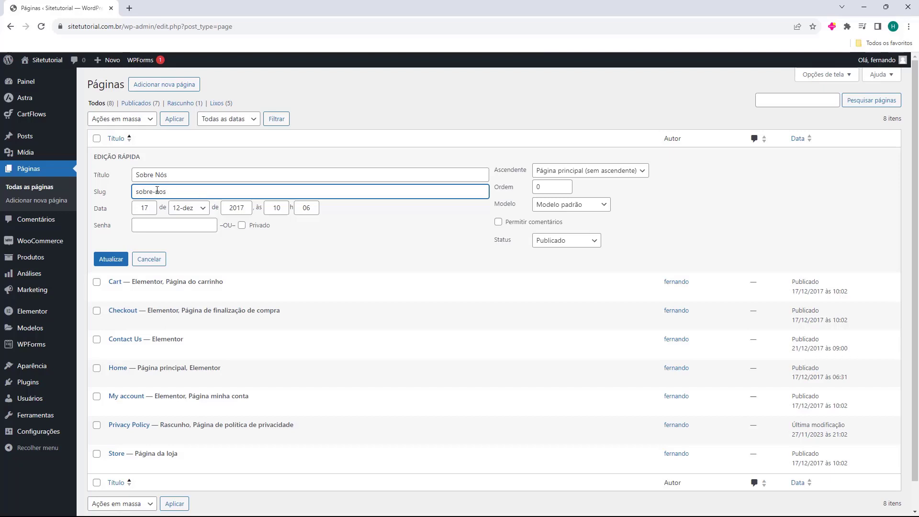
{"action": "left_click", "coordinate": [113, 262]}
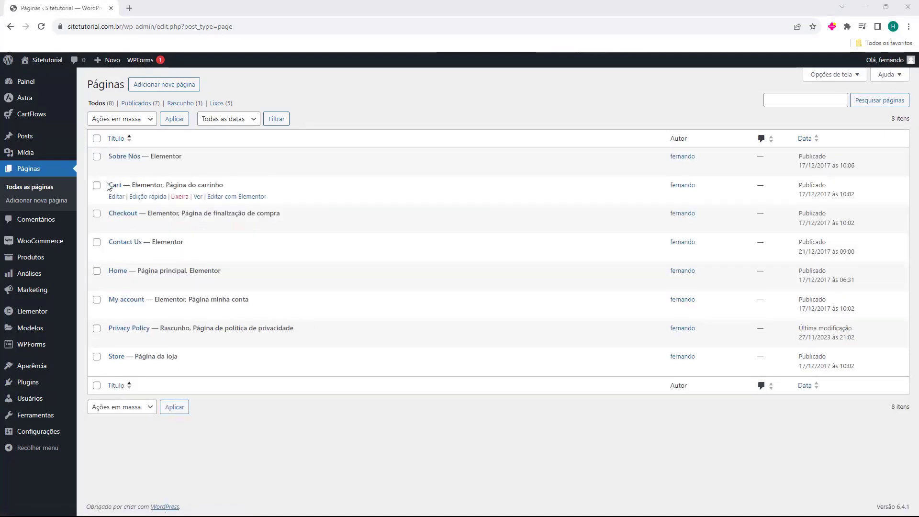
Quick-edit the Cart page to title 'Carrinho' with slug 'carrinho' and save
{"action": "left_click", "coordinate": [141, 197]}
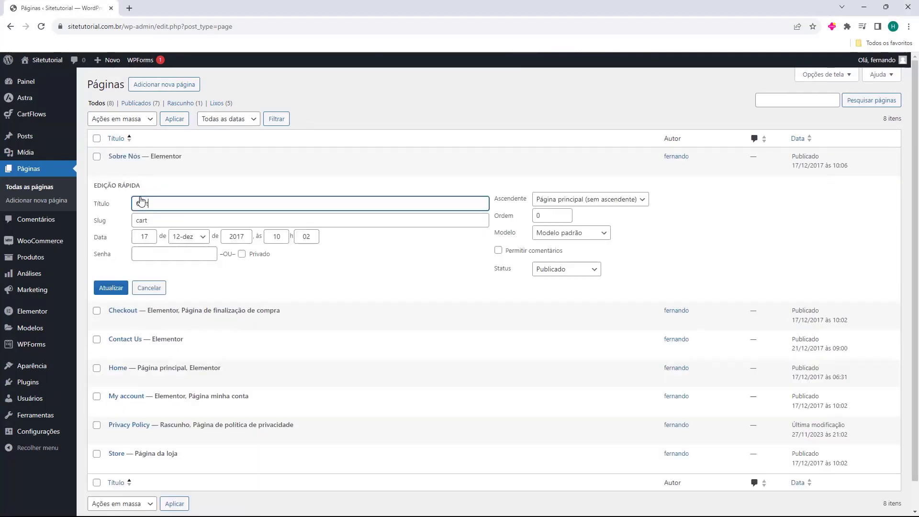
{"action": "double_click", "coordinate": [168, 208]}
{"action": "type", "text": "Carrinho"}
{"action": "double_click", "coordinate": [188, 222]}
{"action": "type", "text": "carr"}
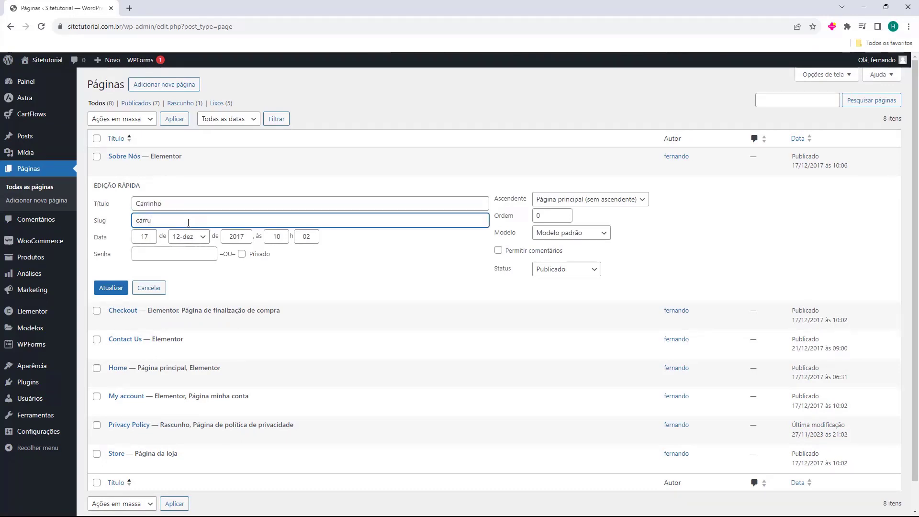
{"action": "type", "text": "inho"}
{"action": "left_click", "coordinate": [106, 290]}
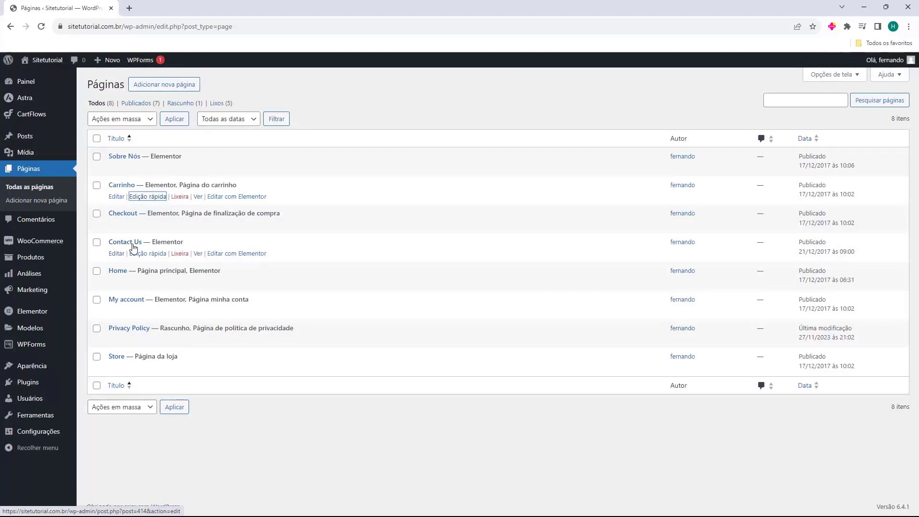
Quick-edit Contact Us to title 'Entre em contato' with slug 'entre-em-contato' and save
{"action": "left_click", "coordinate": [138, 255]}
{"action": "triple_click", "coordinate": [164, 263]}
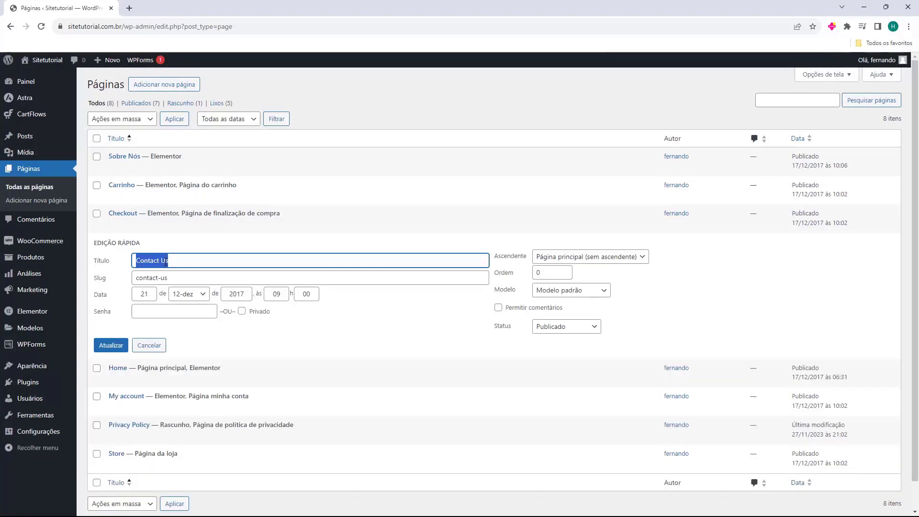
{"action": "type", "text": "E"}
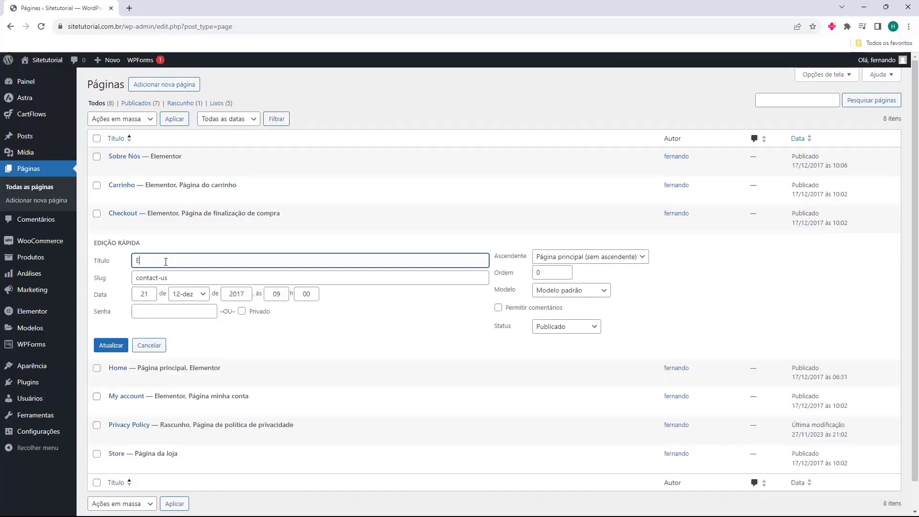
{"action": "type", "text": "btre"}
{"action": "key", "text": "BackSpace"}
{"action": "key", "text": "BackSpace"}
{"action": "key", "text": "BackSpace"}
{"action": "key", "text": "BackSpace"}
{"action": "key", "text": "BackSpace"}
{"action": "type", "text": "ntre em contato"}
{"action": "left_click_drag", "start_coordinate": [134, 262], "coordinate": [187, 261]}
{"action": "left_click", "coordinate": [192, 261]}
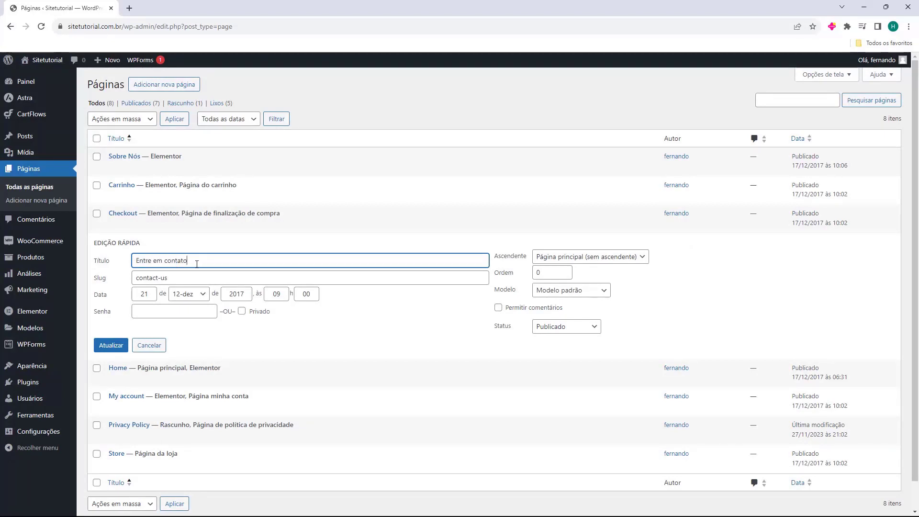
{"action": "double_click", "coordinate": [146, 277]}
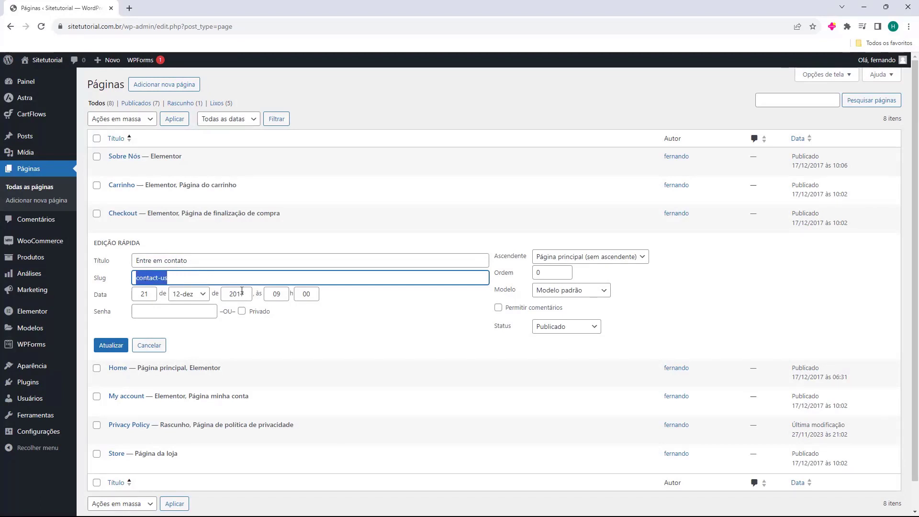
{"action": "type", "text": "e"}
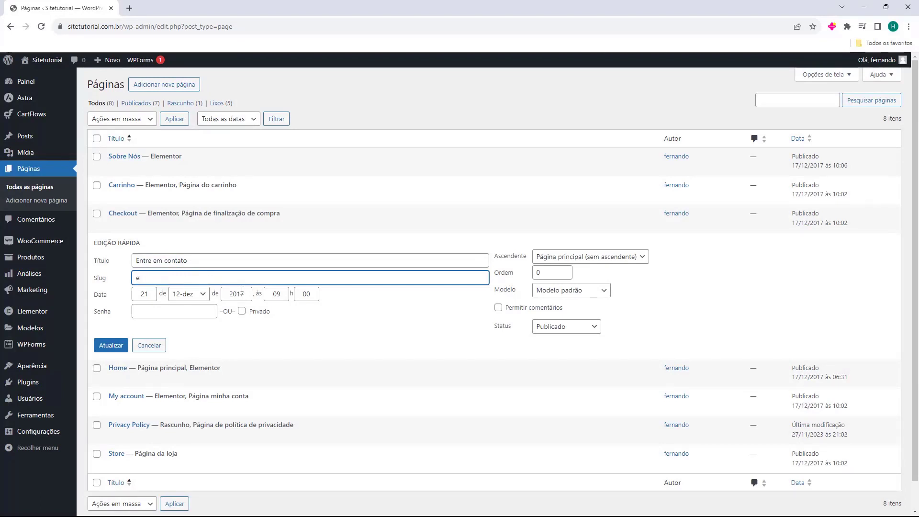
{"action": "type", "text": "ntre-em-contato"}
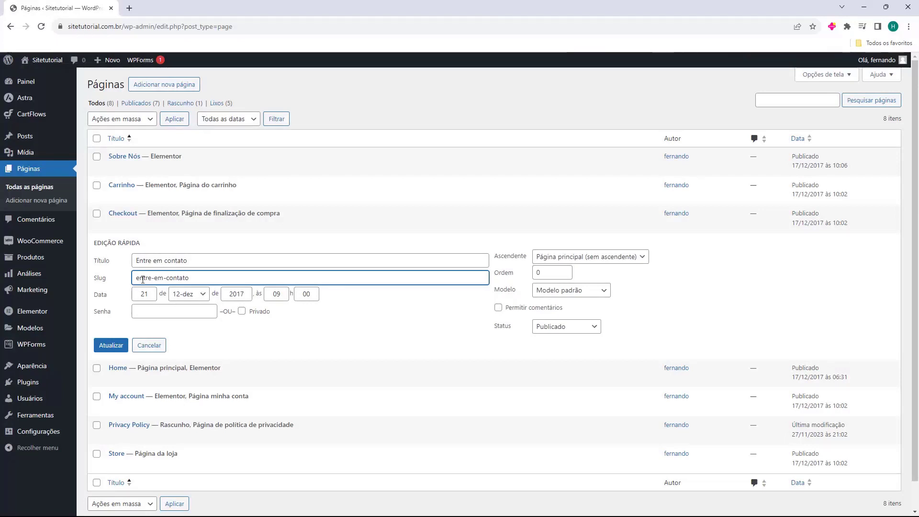
{"action": "left_click", "coordinate": [110, 345]}
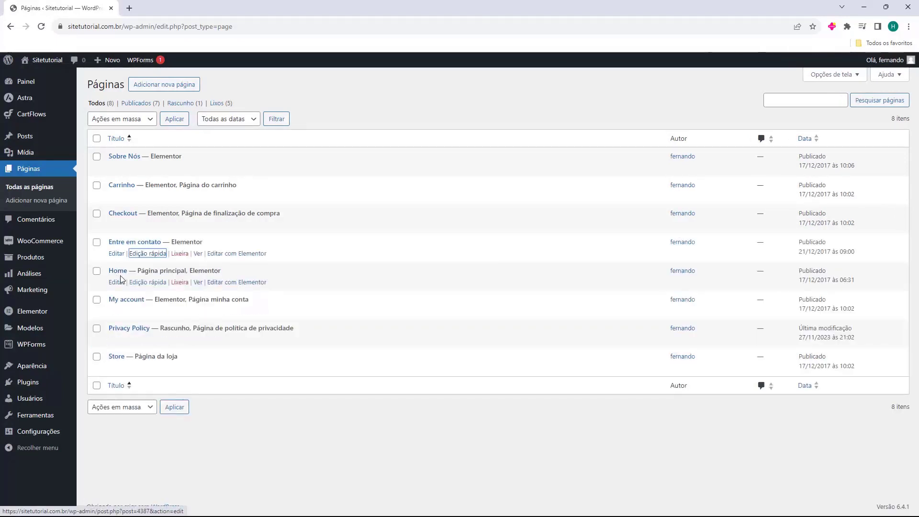
Quick-edit the Home page to title 'Inicio' with slug 'inicio' and save
{"action": "left_click", "coordinate": [142, 282]}
{"action": "double_click", "coordinate": [148, 290]}
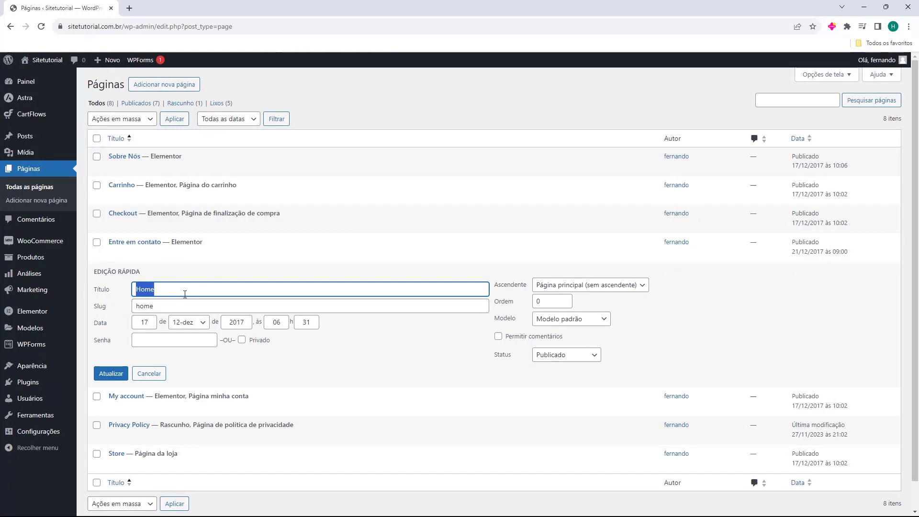
{"action": "type", "text": "Inicio"}
{"action": "double_click", "coordinate": [173, 306]}
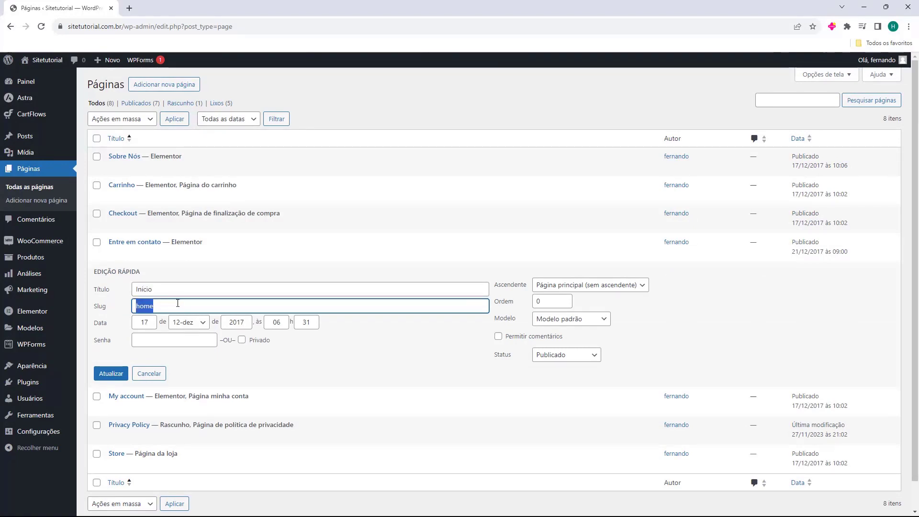
{"action": "type", "text": "u="}
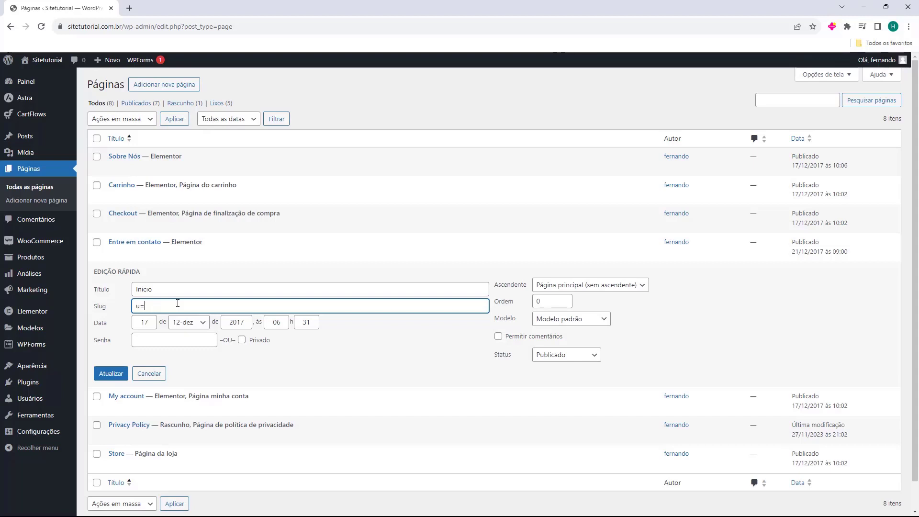
{"action": "type", "text": "inicio"}
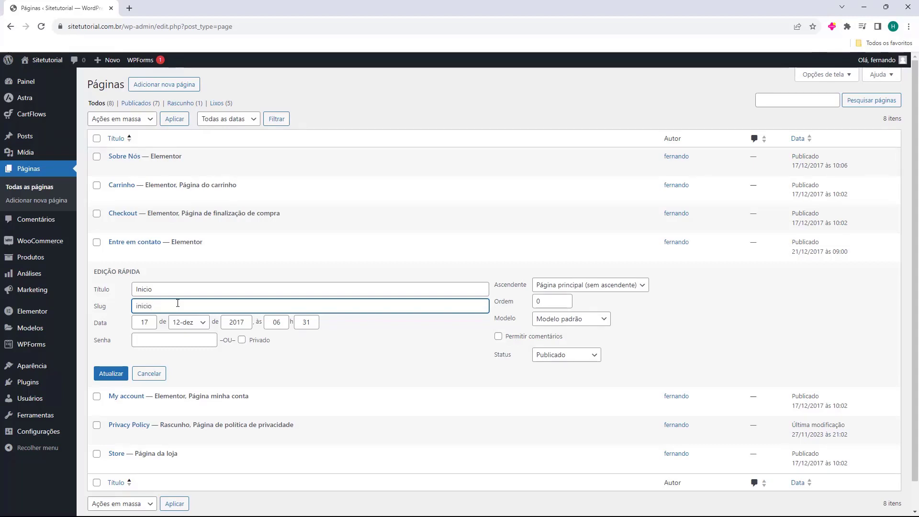
{"action": "left_click", "coordinate": [111, 373]}
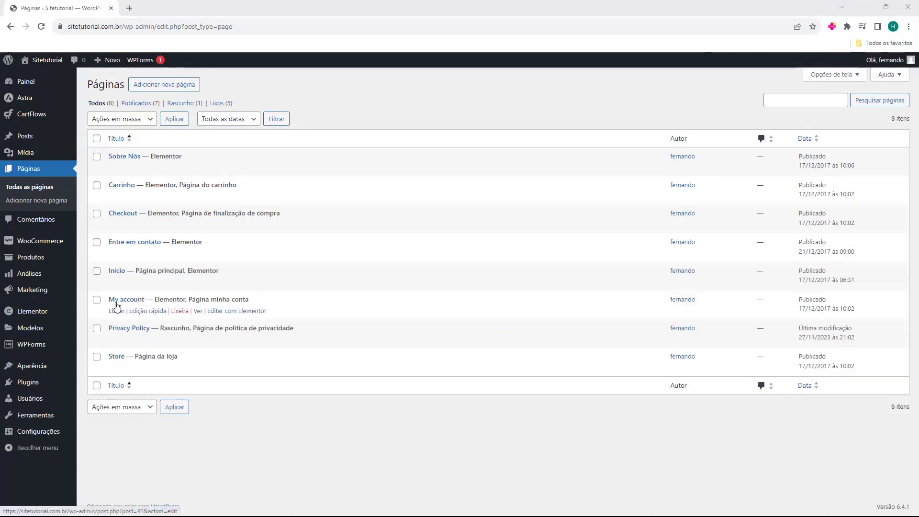
Retitle My account to 'Minha Conta' with slug 'minha-conta'
{"action": "left_click", "coordinate": [137, 311]}
{"action": "triple_click", "coordinate": [172, 320]}
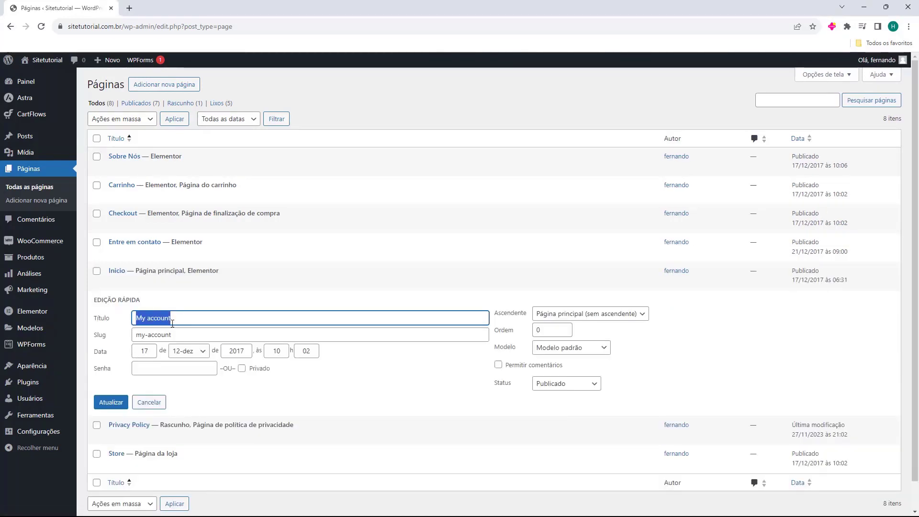
{"action": "type", "text": "m"}
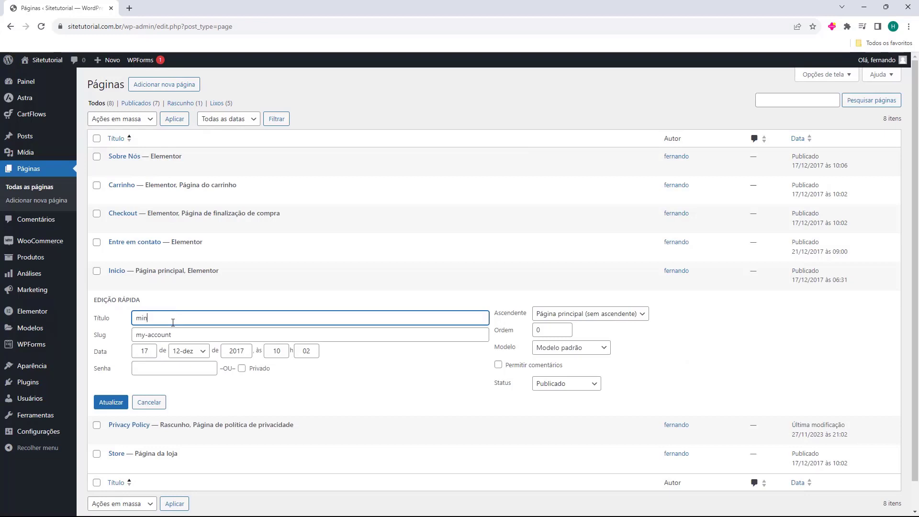
{"action": "type", "text": "in"}
{"action": "key", "text": "BackSpace"}
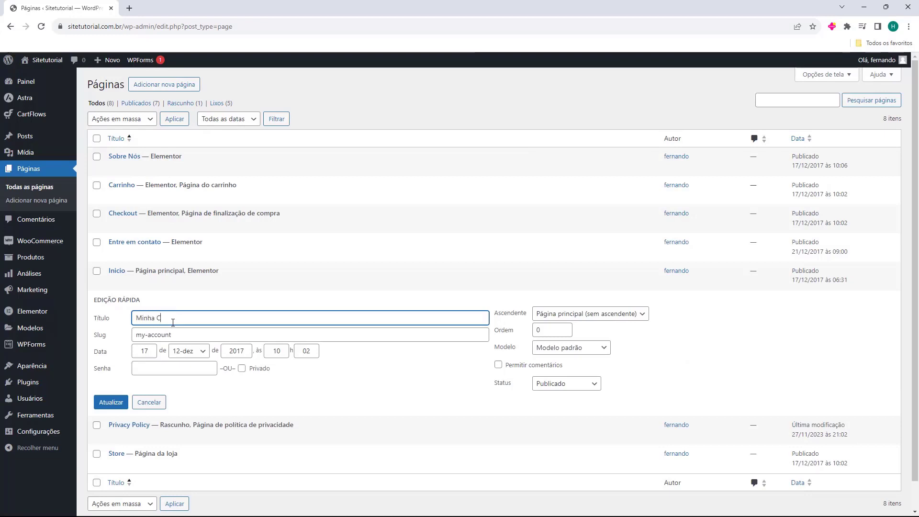
{"action": "type", "text": "nha Contat"}
{"action": "triple_click", "coordinate": [199, 340]}
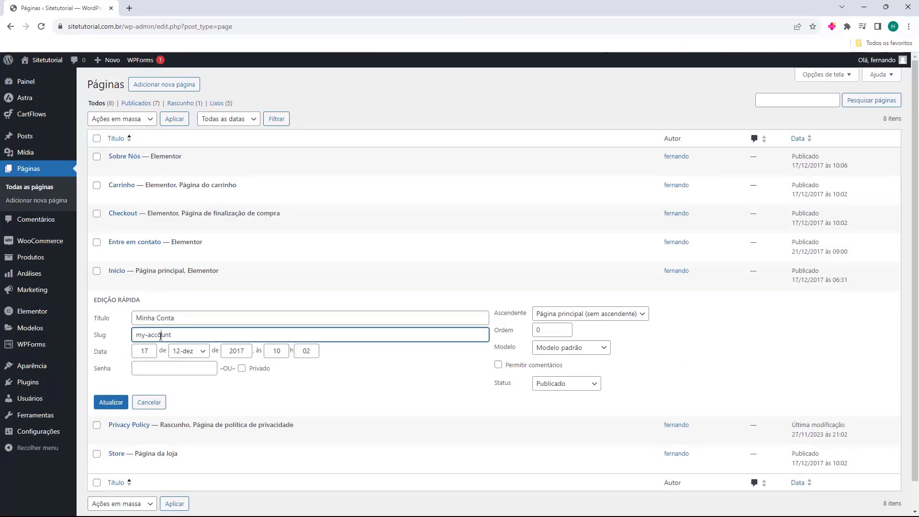
{"action": "type", "text": "minha-conta"}
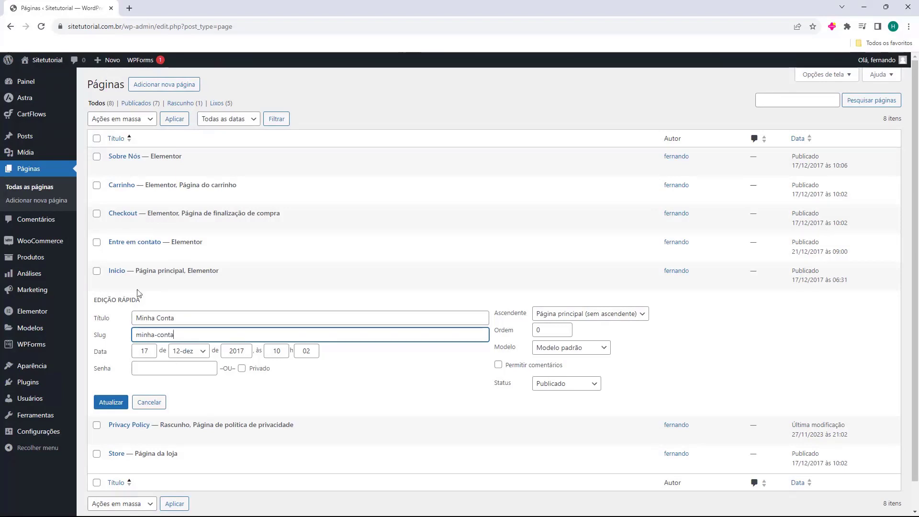
{"action": "left_click", "coordinate": [110, 404]}
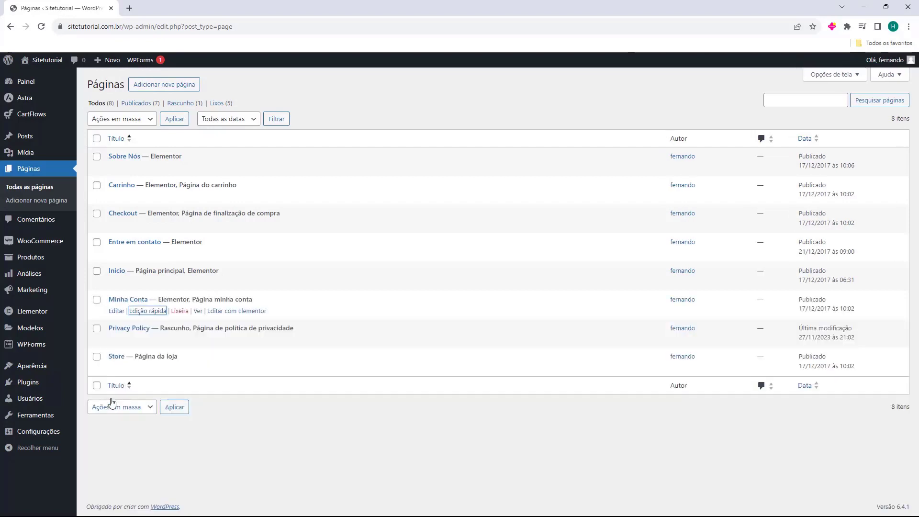
Retitle Privacy Policy to 'Política de Privacidade' with slug 'politica-de-privacidade'
{"action": "left_click", "coordinate": [136, 339]}
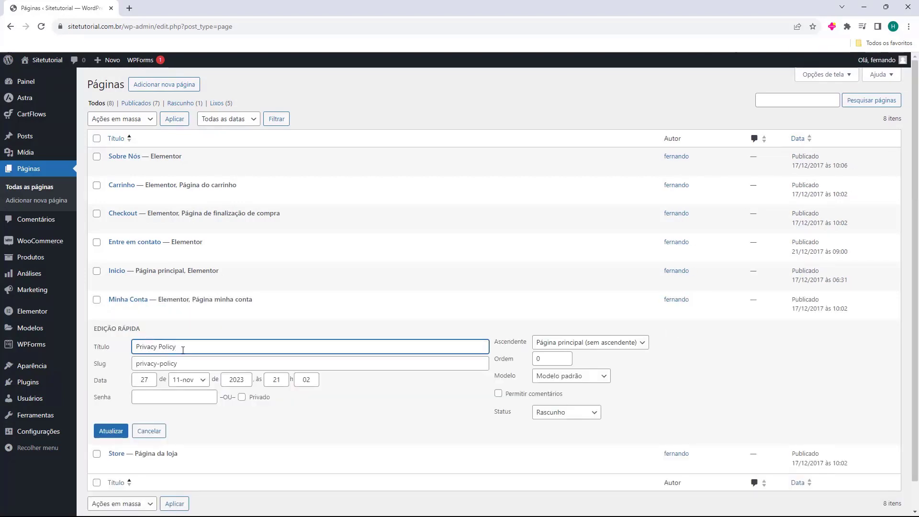
{"action": "triple_click", "coordinate": [183, 347]}
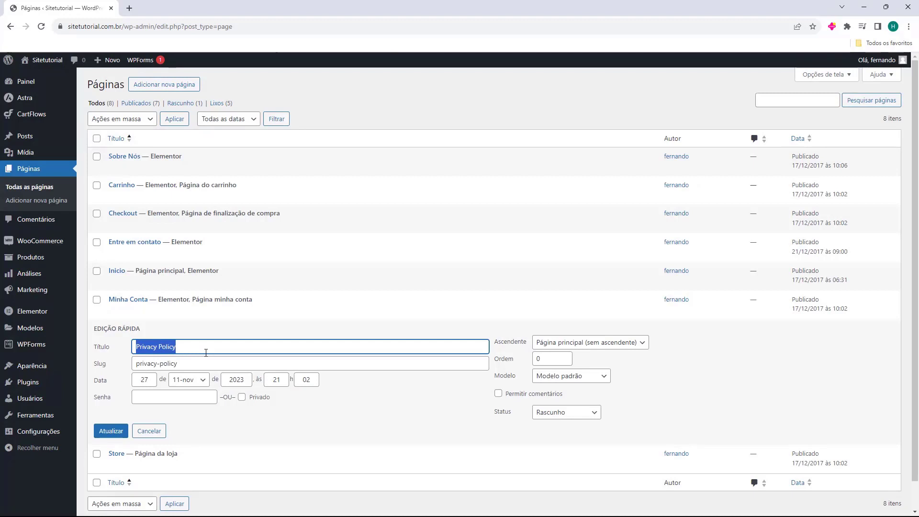
{"action": "type", "text": "Politica de Privacidade"}
{"action": "double_click", "coordinate": [196, 366]}
{"action": "triple_click", "coordinate": [195, 366]}
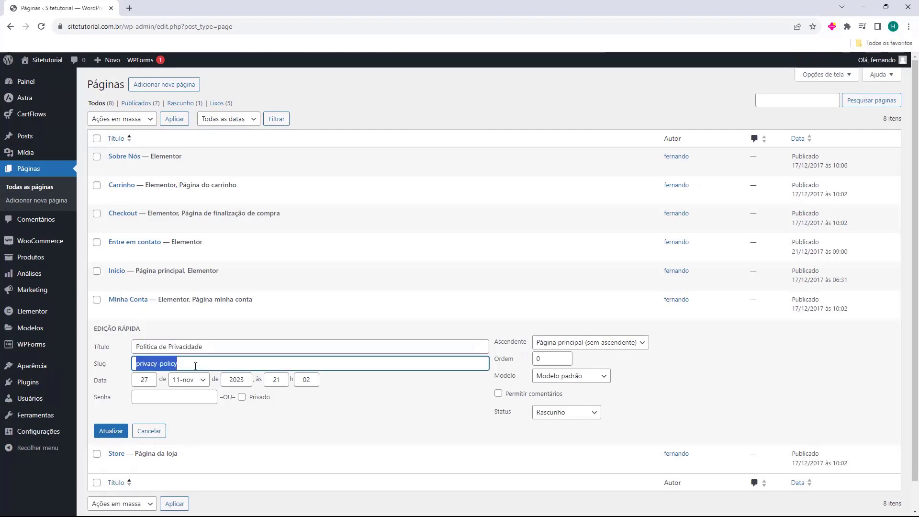
{"action": "type", "text": "politica-de-privacidade"}
{"action": "left_click", "coordinate": [110, 431]}
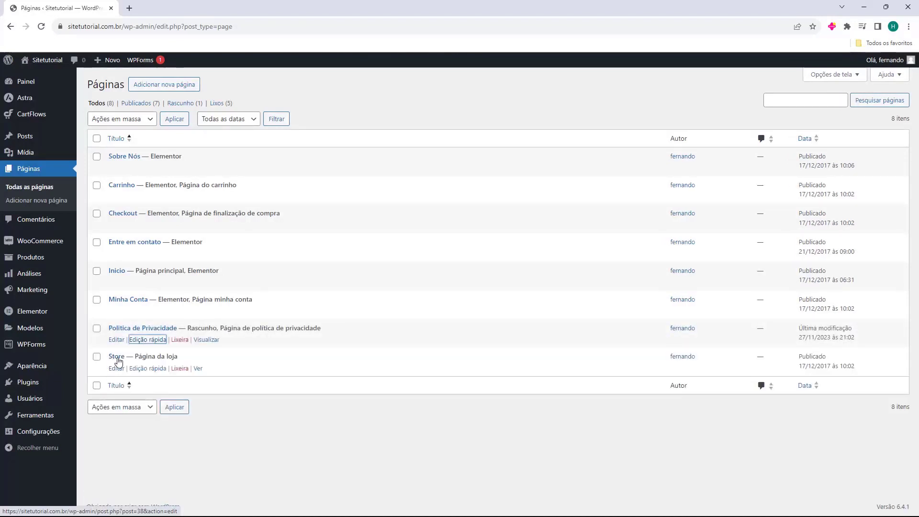
Retitle the Store page to 'Loja' with slug 'loja'
{"action": "left_click", "coordinate": [146, 369]}
{"action": "double_click", "coordinate": [150, 378]}
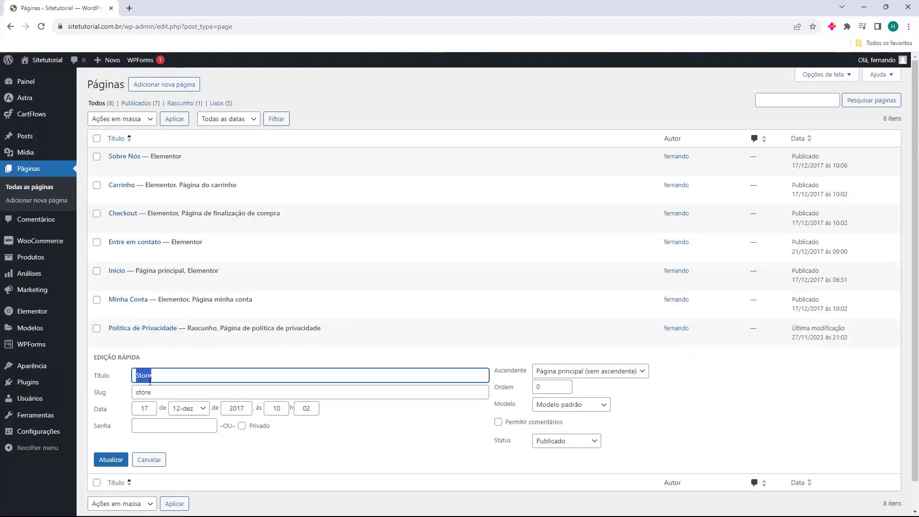
{"action": "type", "text": "Loja"}
{"action": "double_click", "coordinate": [151, 395]}
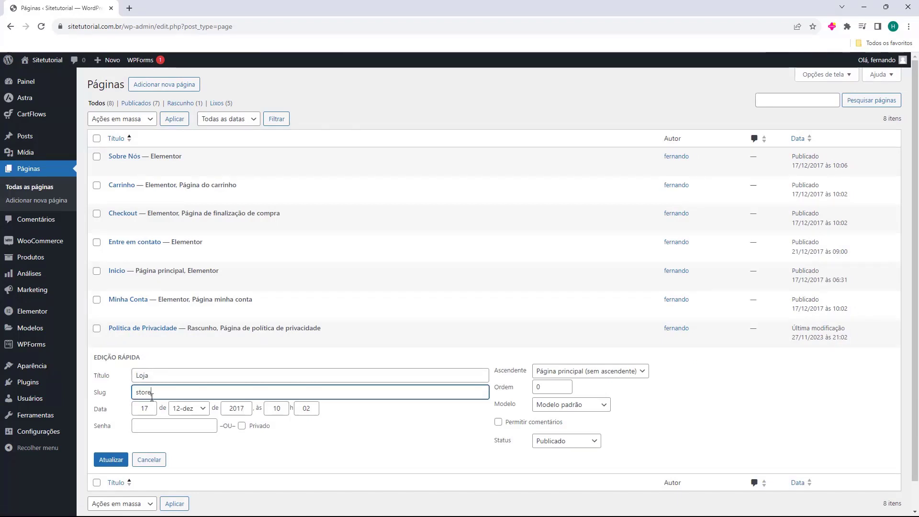
{"action": "type", "text": "loja"}
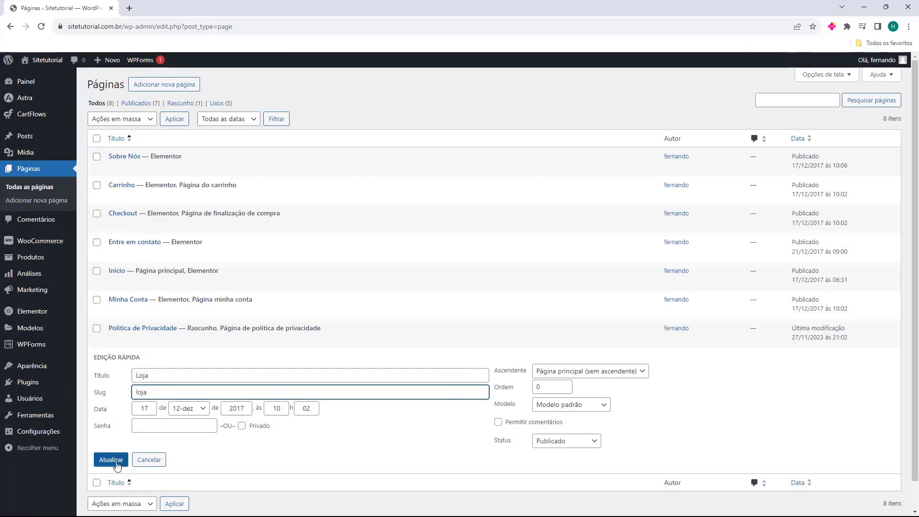
{"action": "left_click", "coordinate": [113, 461]}
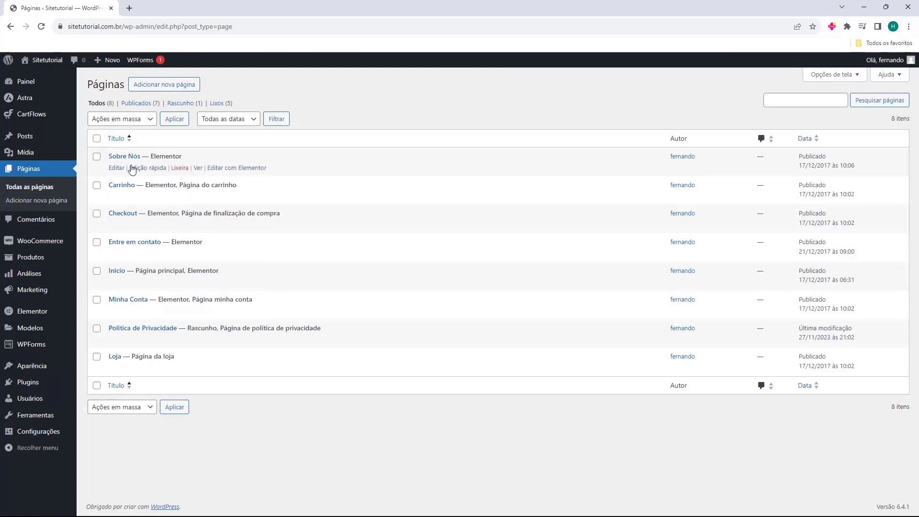
Open the Início page in Elementor and dismiss the AI notifications popup
{"action": "left_click_drag", "start_coordinate": [151, 156], "coordinate": [199, 156]}
{"action": "left_click", "coordinate": [200, 159]}
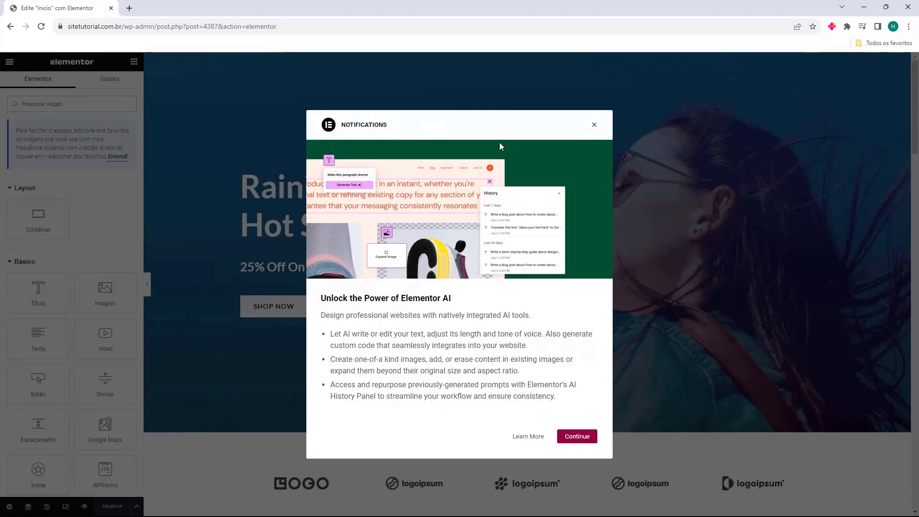
{"action": "left_click", "coordinate": [595, 125]}
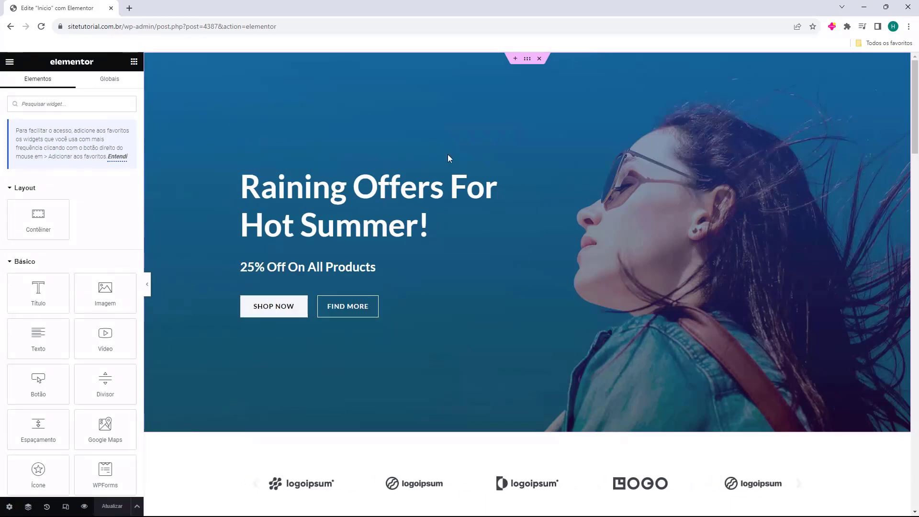
Dismiss the favourites tip and scroll through the home page to review its sections
{"action": "left_click", "coordinate": [117, 156]}
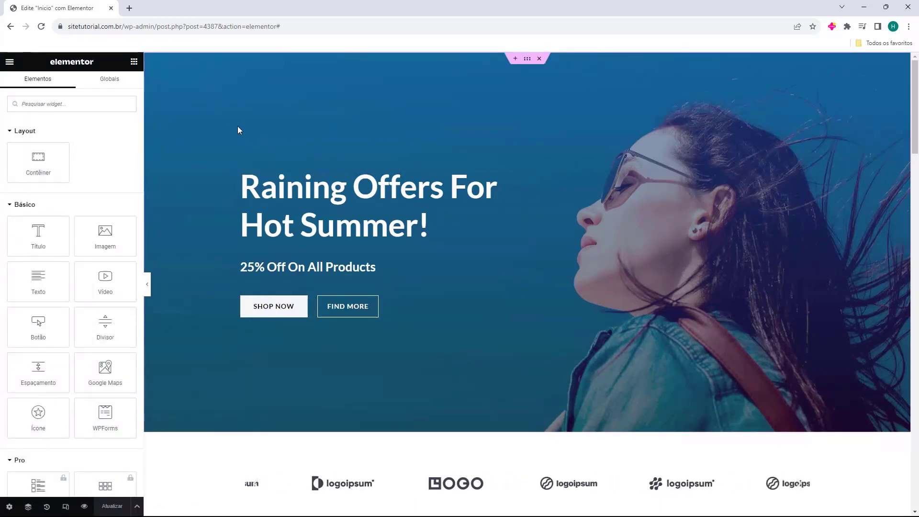
{"action": "scroll", "coordinate": [232, 129], "scroll_direction": "down", "scroll_amount": 4}
{"action": "scroll", "coordinate": [222, 135], "scroll_direction": "down", "scroll_amount": 10}
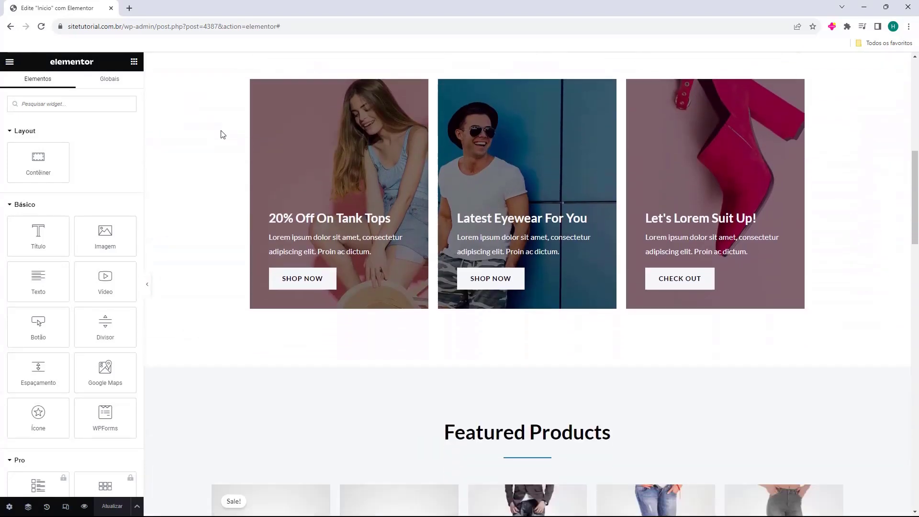
{"action": "scroll", "coordinate": [223, 135], "scroll_direction": "down", "scroll_amount": 9}
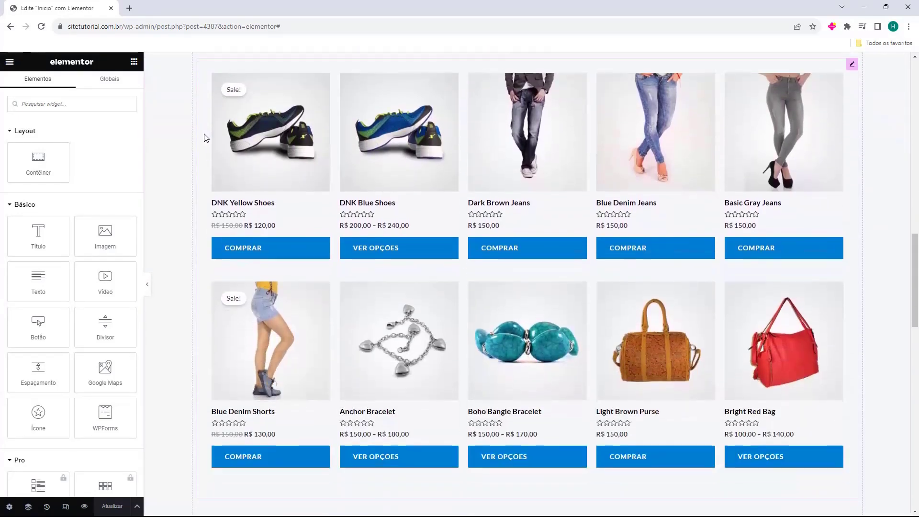
{"action": "scroll", "coordinate": [188, 140], "scroll_direction": "down", "scroll_amount": 16}
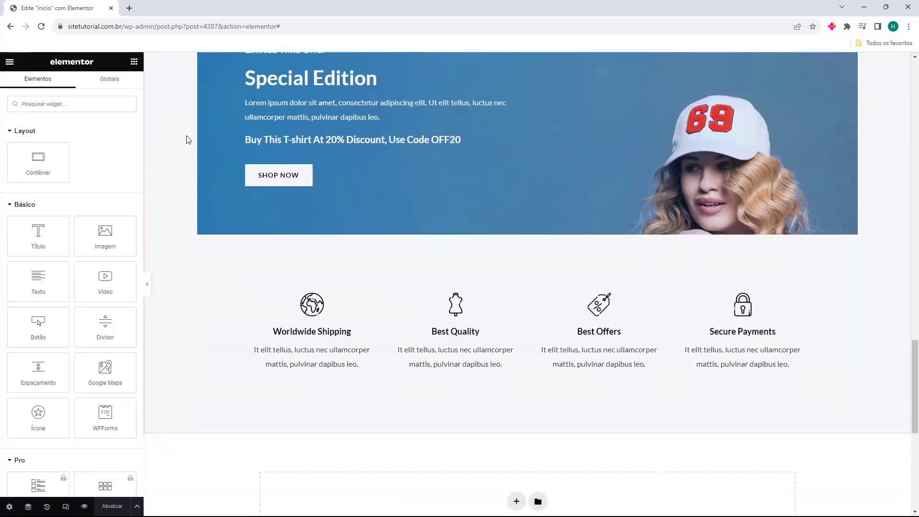
{"action": "scroll", "coordinate": [441, 366], "scroll_direction": "up", "scroll_amount": 20}
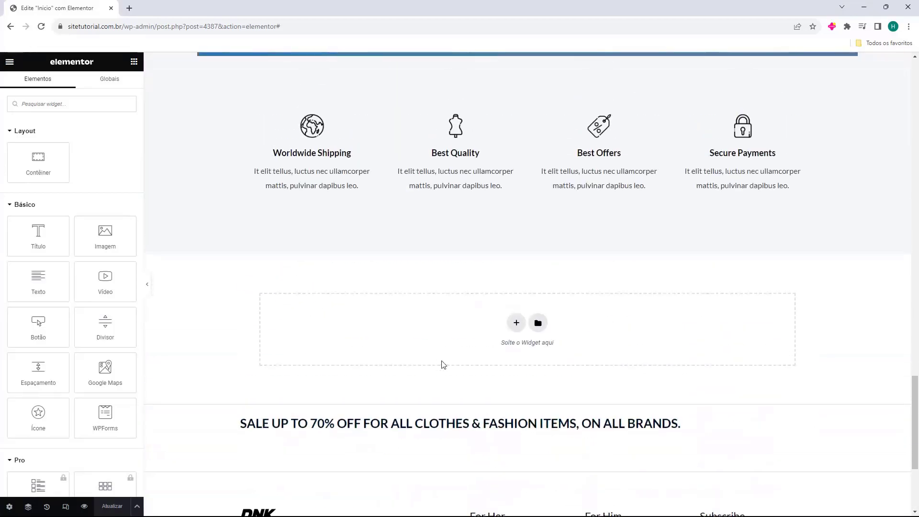
{"action": "scroll", "coordinate": [429, 303], "scroll_direction": "up", "scroll_amount": 13}
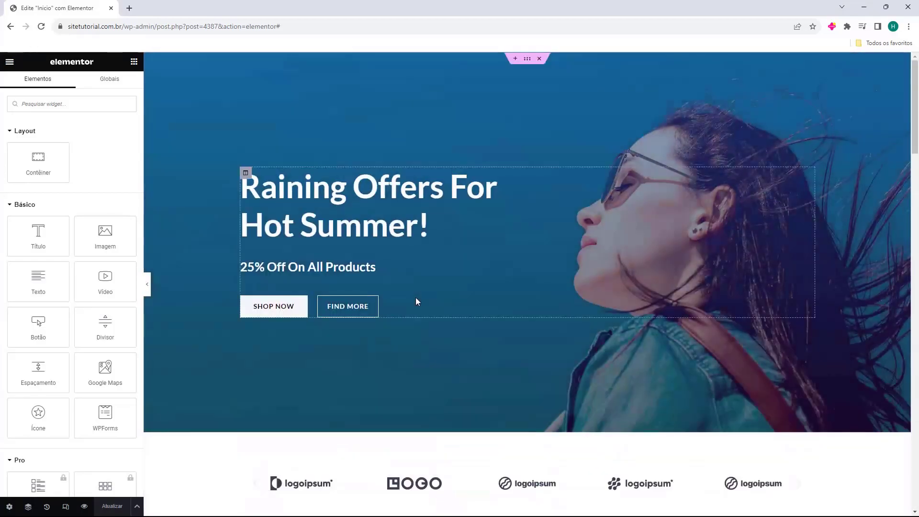
Inspect the hero heading, subtitle, FIND MORE button and Featured Products heading
{"action": "left_click", "coordinate": [391, 234]}
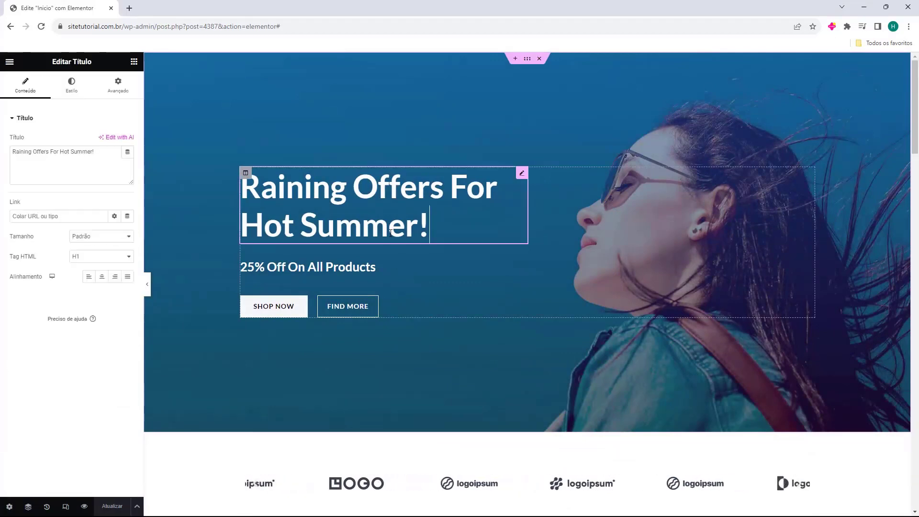
{"action": "left_click", "coordinate": [360, 265]}
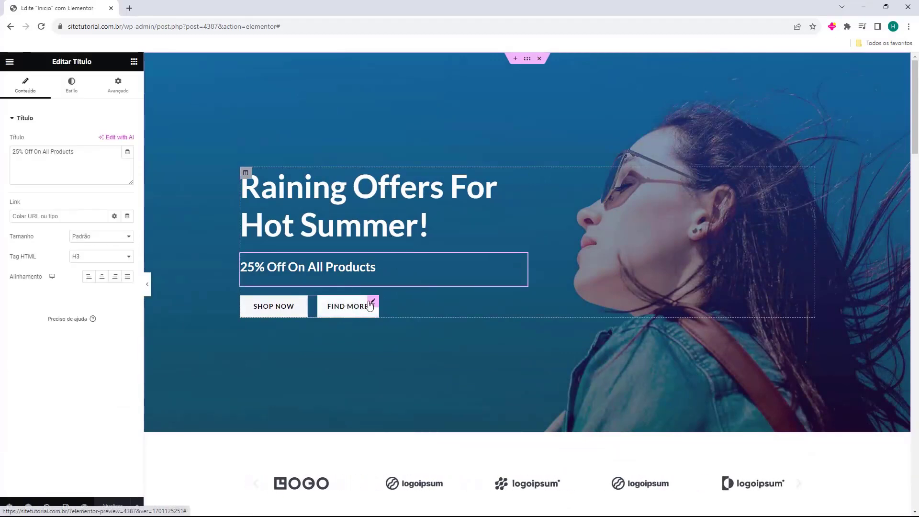
{"action": "left_click", "coordinate": [348, 306]}
{"action": "scroll", "coordinate": [359, 304], "scroll_direction": "down", "scroll_amount": 4}
{"action": "scroll", "coordinate": [372, 302], "scroll_direction": "down", "scroll_amount": 2}
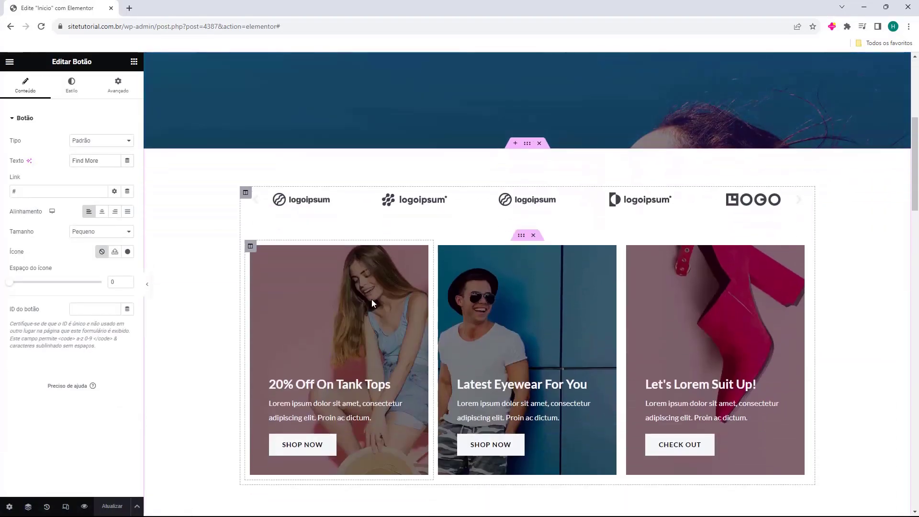
{"action": "scroll", "coordinate": [402, 271], "scroll_direction": "down", "scroll_amount": 3}
{"action": "scroll", "coordinate": [401, 276], "scroll_direction": "down", "scroll_amount": 2}
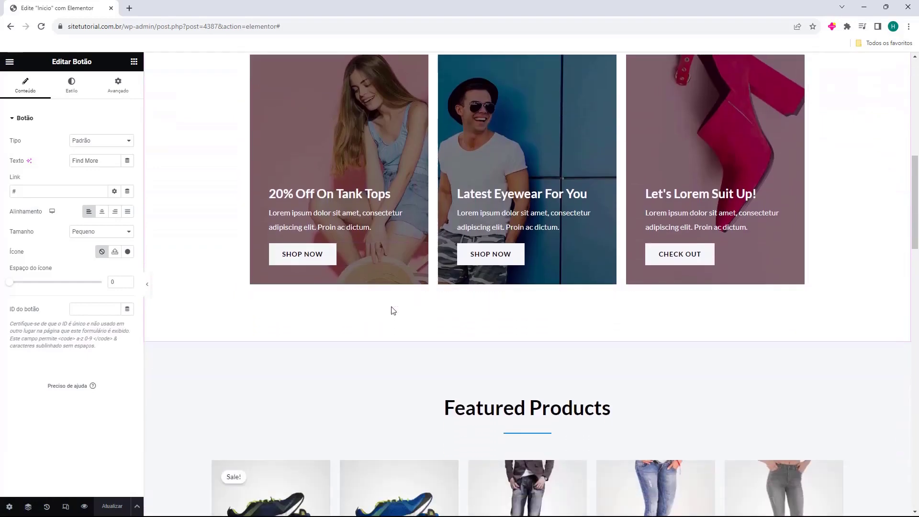
{"action": "left_click", "coordinate": [476, 354]}
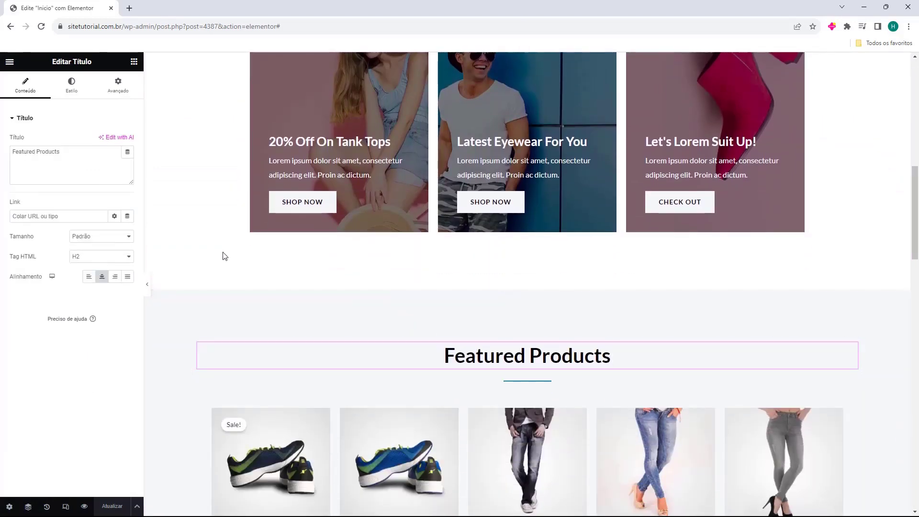
{"action": "scroll", "coordinate": [231, 263], "scroll_direction": "up", "scroll_amount": 6}
{"action": "scroll", "coordinate": [231, 261], "scroll_direction": "up", "scroll_amount": 5}
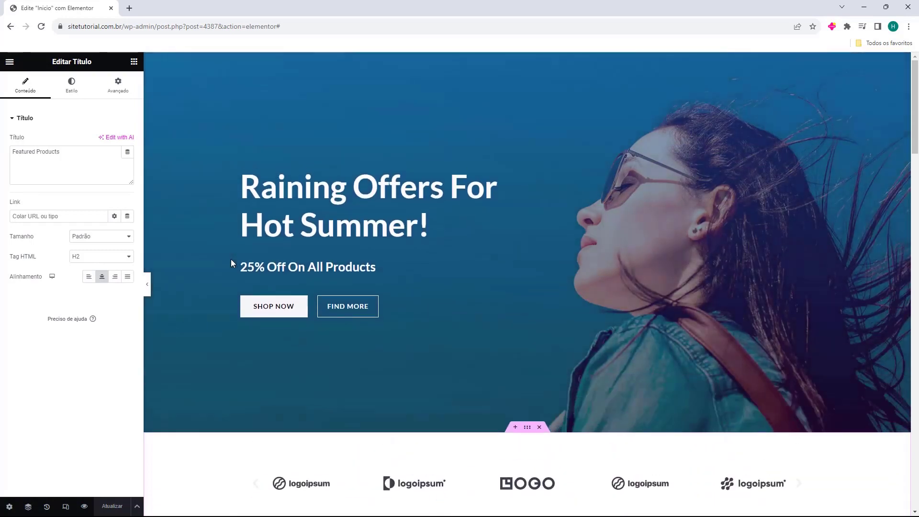
{"action": "left_click", "coordinate": [220, 231]}
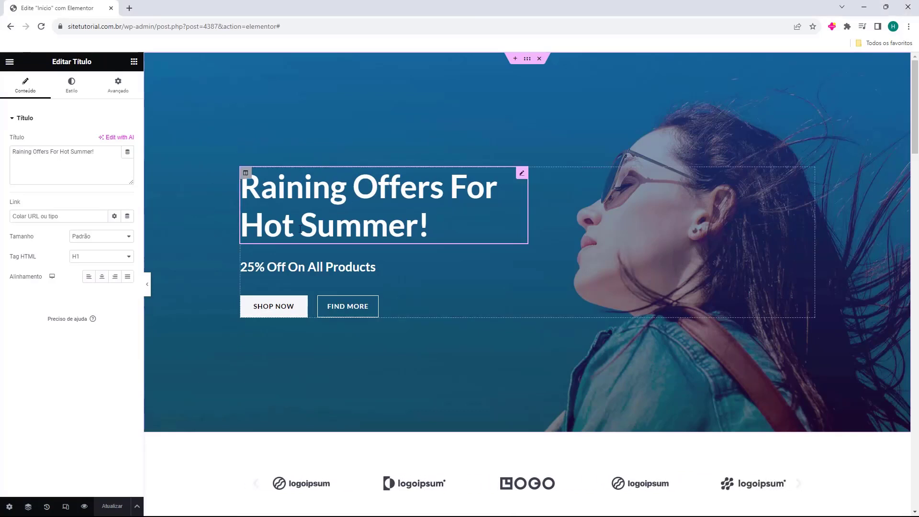
{"action": "scroll", "coordinate": [208, 193], "scroll_direction": "down", "scroll_amount": 1}
Return the panel to the widgets list and scroll the page back to the hero
{"action": "left_click", "coordinate": [135, 63]}
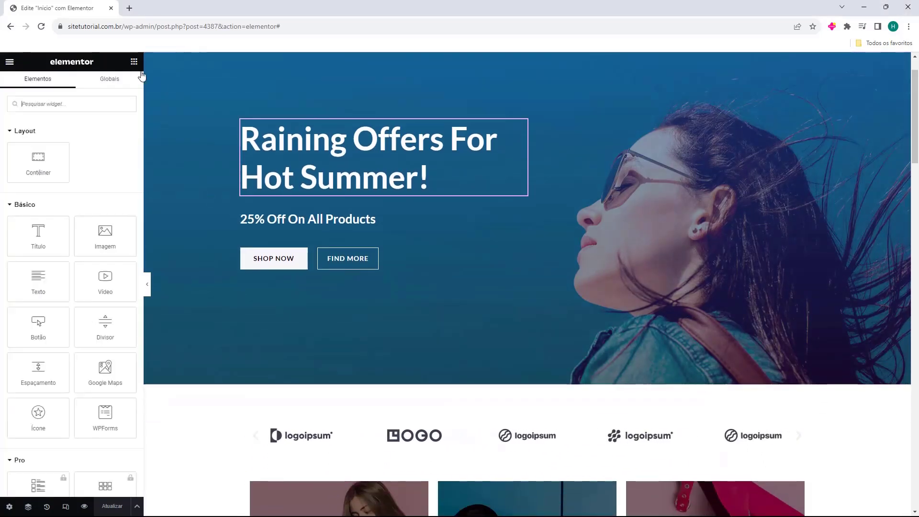
{"action": "scroll", "coordinate": [203, 201], "scroll_direction": "down", "scroll_amount": 6}
{"action": "scroll", "coordinate": [203, 203], "scroll_direction": "down", "scroll_amount": 10}
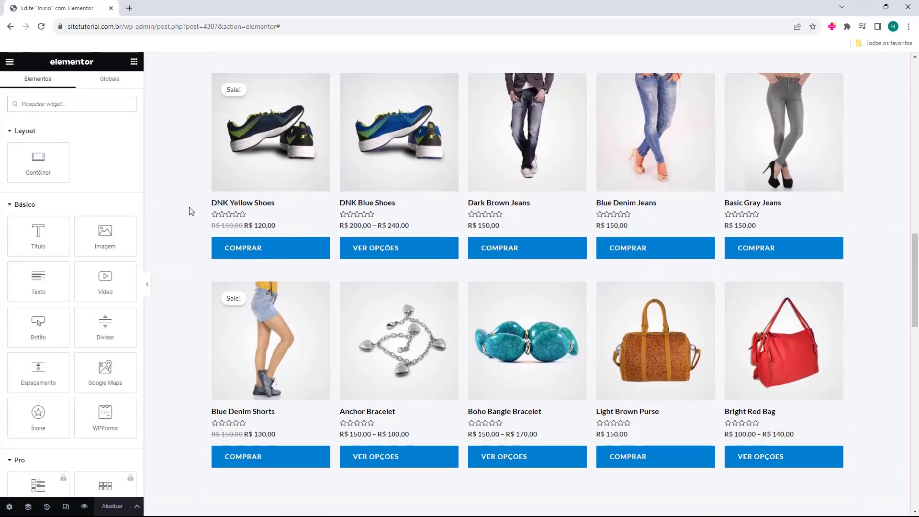
{"action": "scroll", "coordinate": [190, 212], "scroll_direction": "up", "scroll_amount": 10}
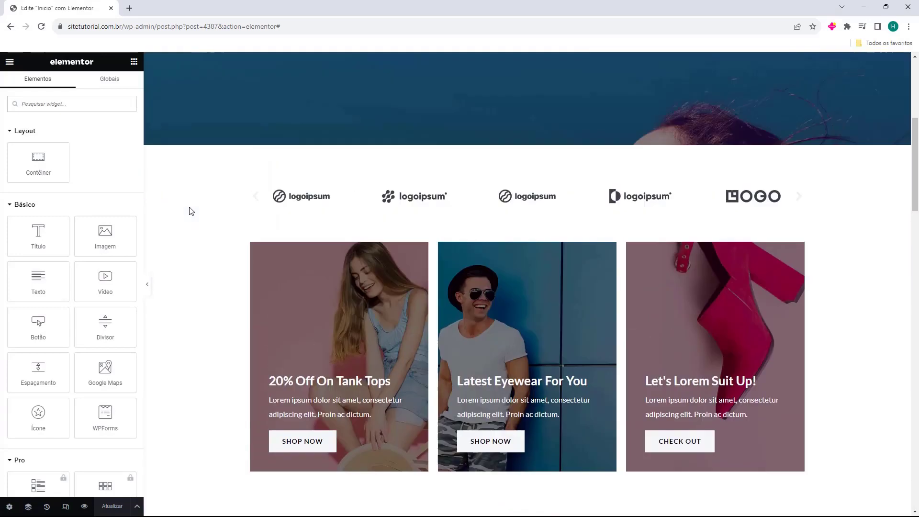
{"action": "scroll", "coordinate": [190, 209], "scroll_direction": "up", "scroll_amount": 6}
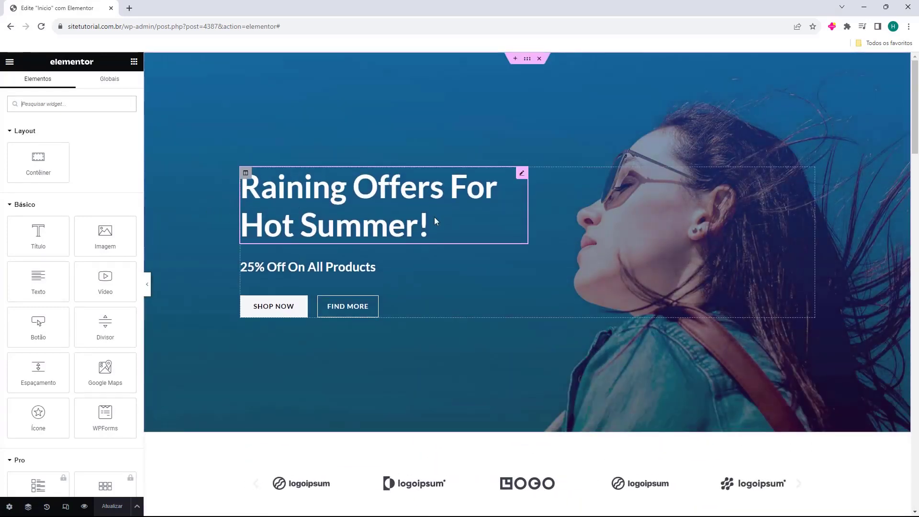
Change the hero heading to 'Lojatutorial' and the subtitle to 'Meu produtos incriveis'
{"action": "left_click", "coordinate": [362, 208]}
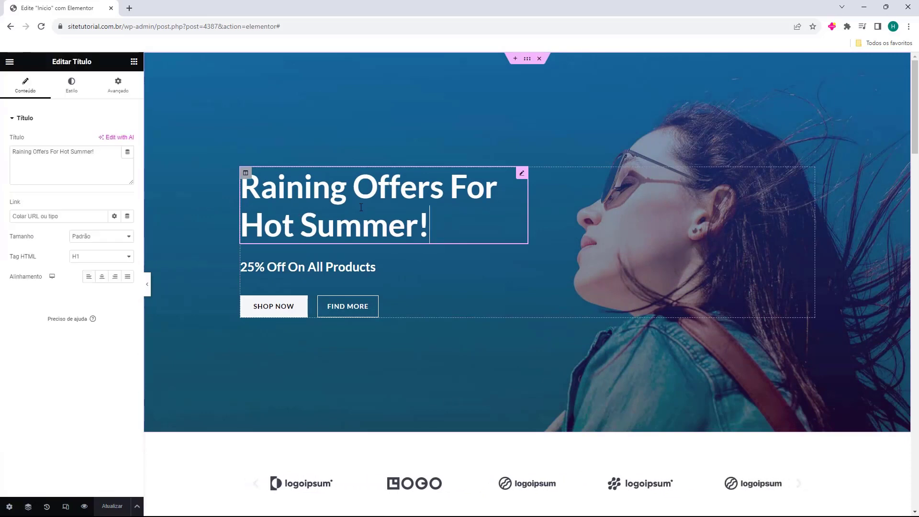
{"action": "triple_click", "coordinate": [74, 164]}
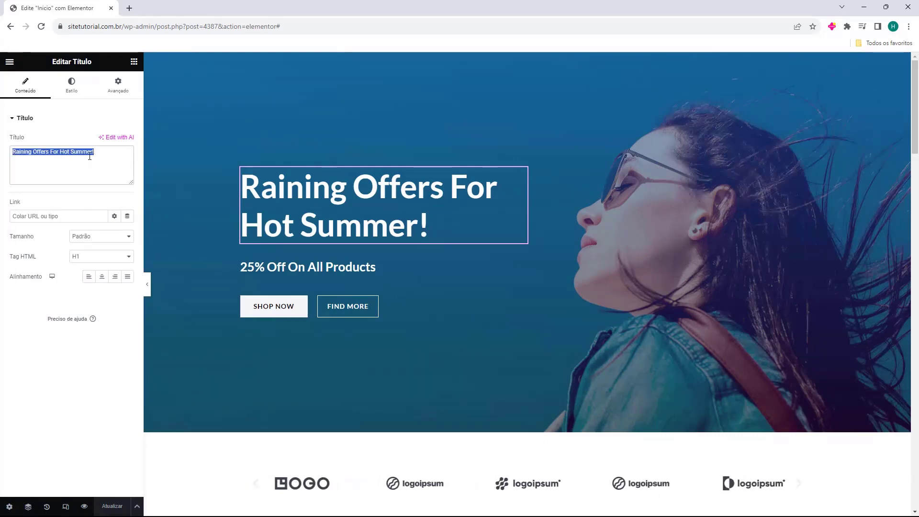
{"action": "type", "text": "Loja"}
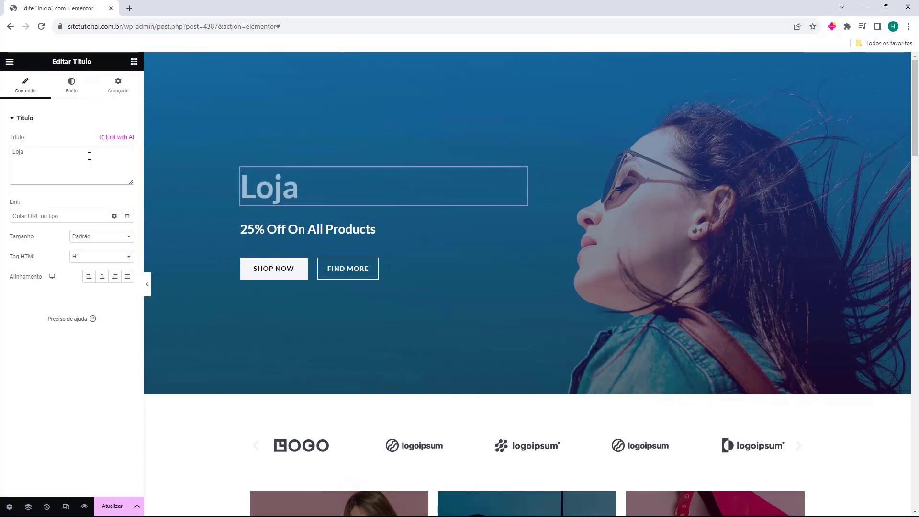
{"action": "type", "text": "tutorial"}
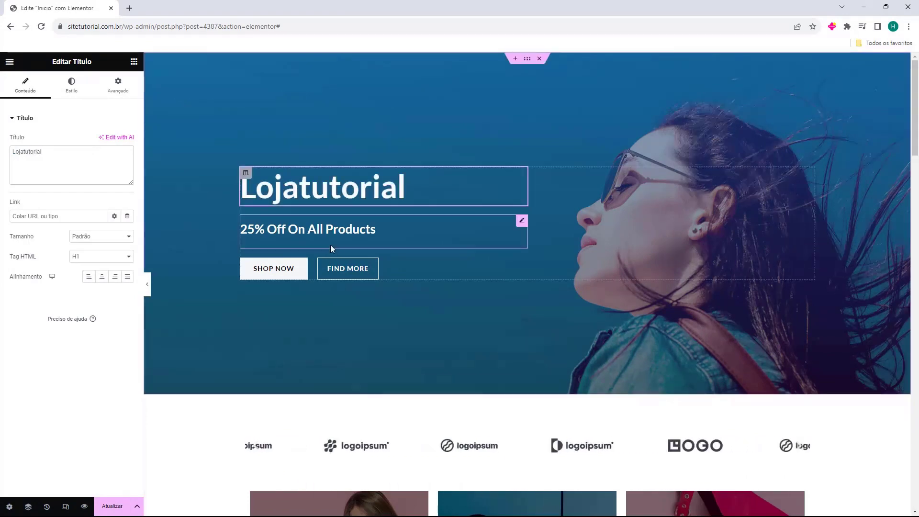
{"action": "left_click", "coordinate": [332, 247]}
{"action": "triple_click", "coordinate": [90, 170]}
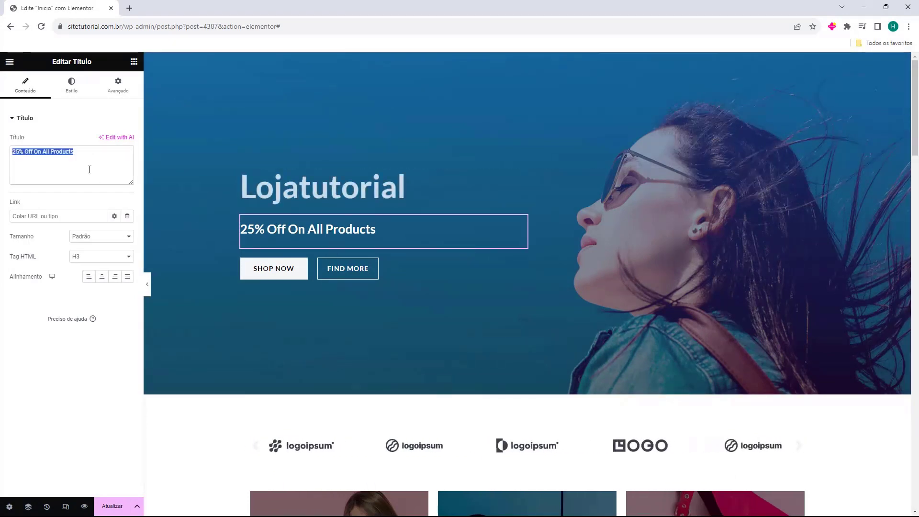
{"action": "type", "text": "Meu produtos incriveis"}
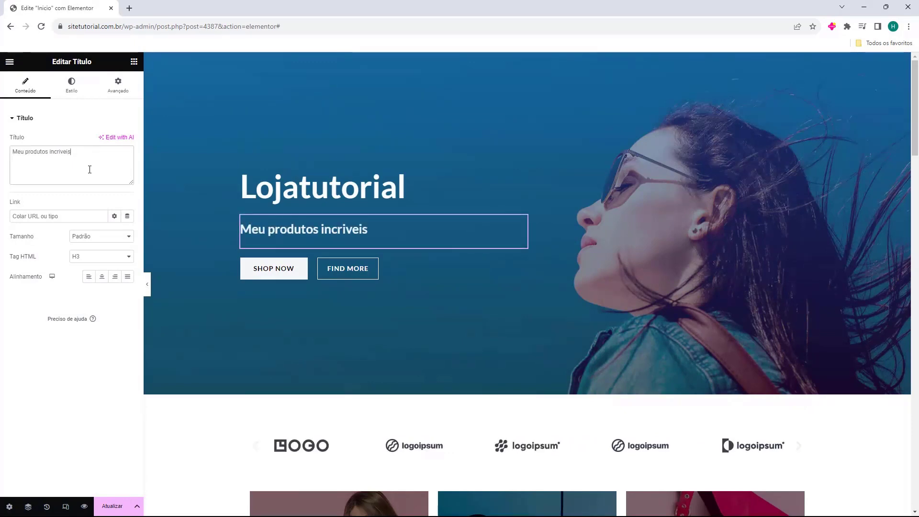
Relabel the SHOP NOW button 'Comprar Aqui' and select its '#' link value
{"action": "left_click", "coordinate": [258, 268]}
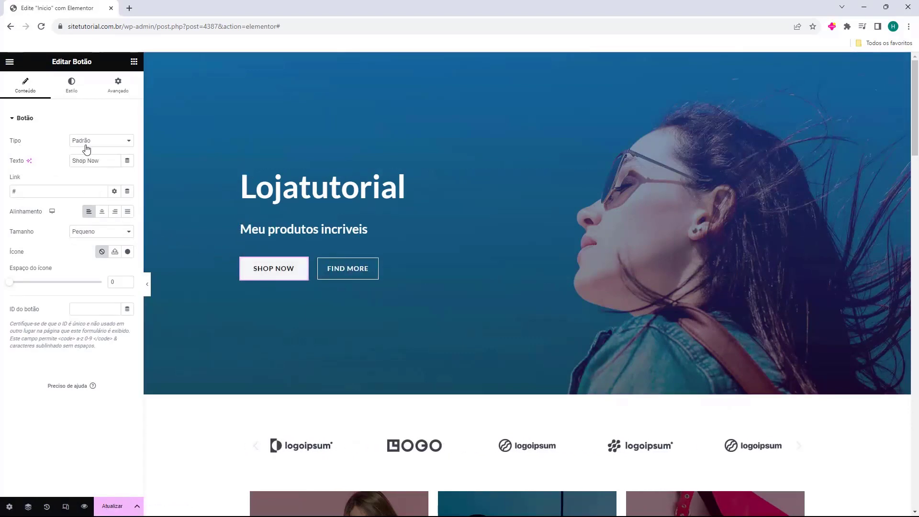
{"action": "left_click_drag", "start_coordinate": [73, 161], "coordinate": [115, 161]}
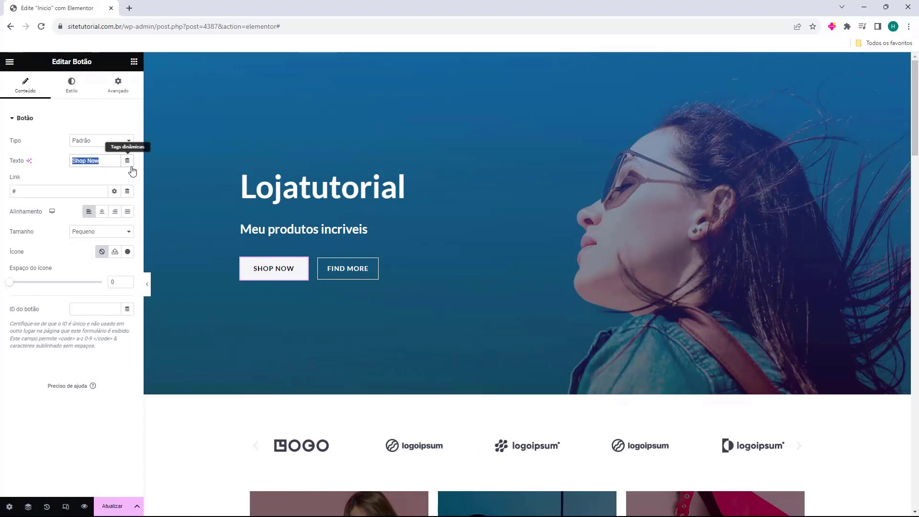
{"action": "type", "text": "Comprar Aqui"}
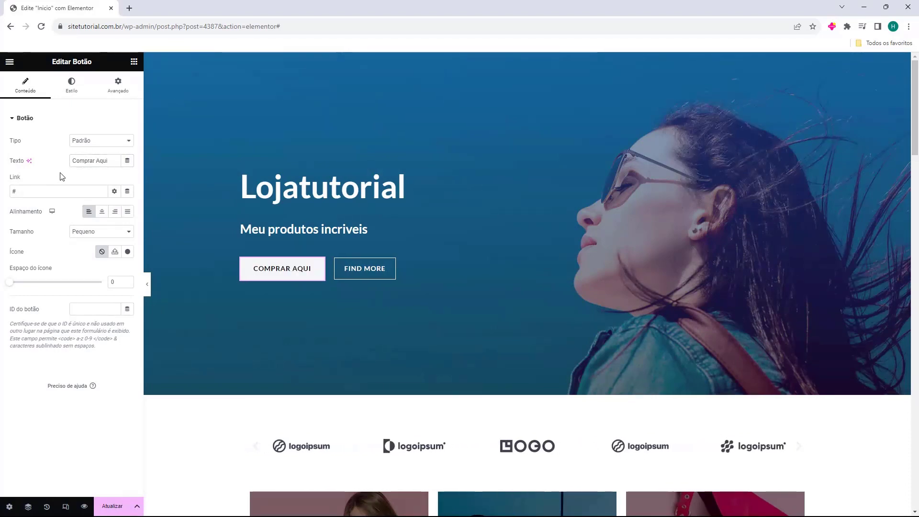
{"action": "left_click_drag", "start_coordinate": [19, 192], "coordinate": [4, 192]}
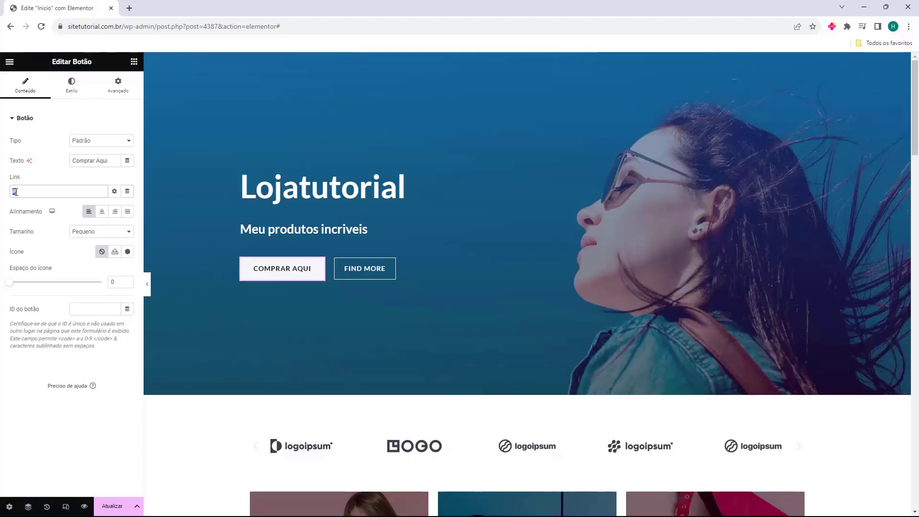
{"action": "left_click", "coordinate": [369, 272]}
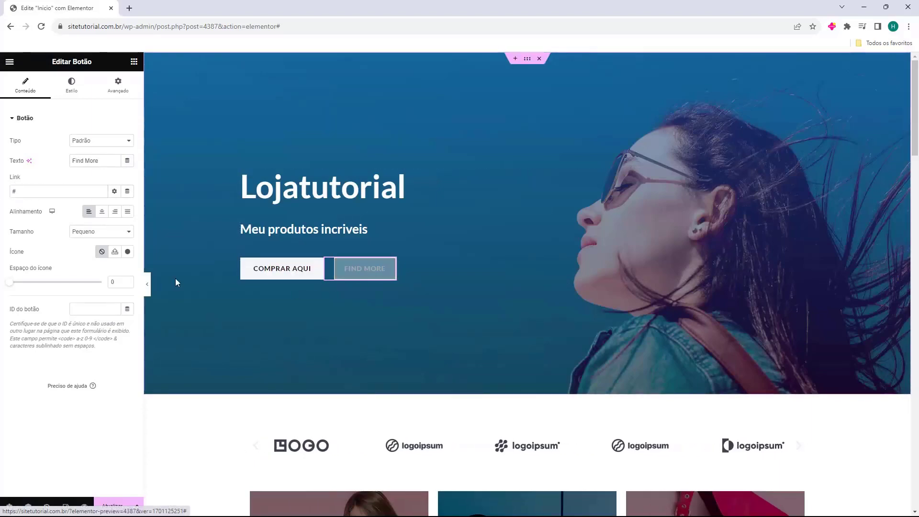
{"action": "scroll", "coordinate": [222, 253], "scroll_direction": "down", "scroll_amount": 3}
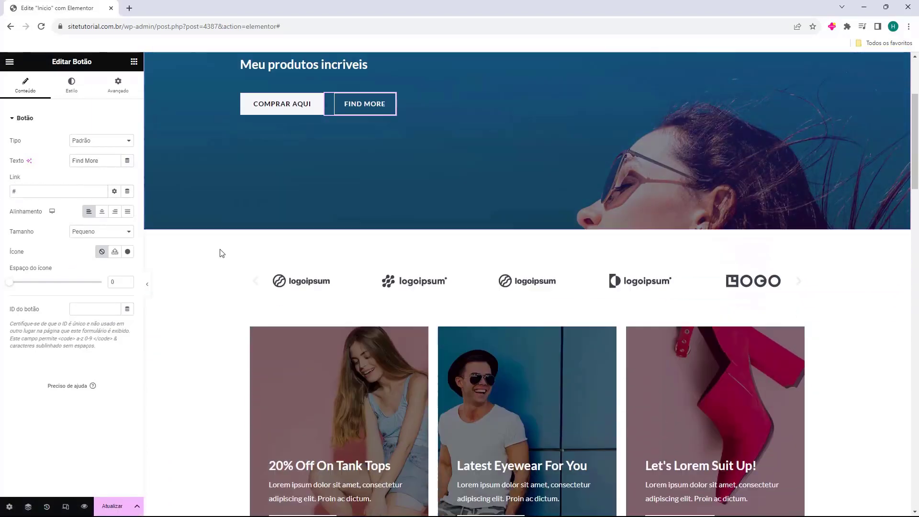
{"action": "scroll", "coordinate": [211, 276], "scroll_direction": "down", "scroll_amount": 2}
{"action": "scroll", "coordinate": [199, 294], "scroll_direction": "up", "scroll_amount": 5}
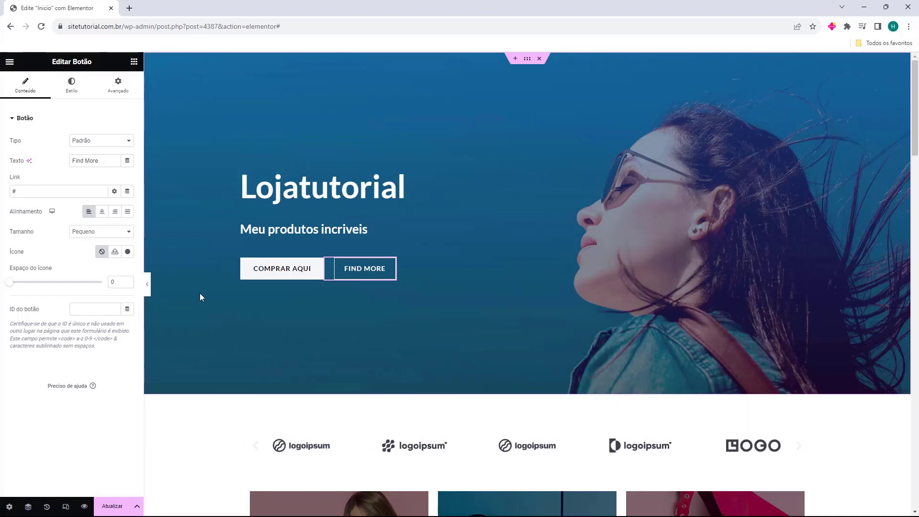
{"action": "scroll", "coordinate": [201, 291], "scroll_direction": "down", "scroll_amount": 2}
{"action": "scroll", "coordinate": [202, 294], "scroll_direction": "down", "scroll_amount": 12}
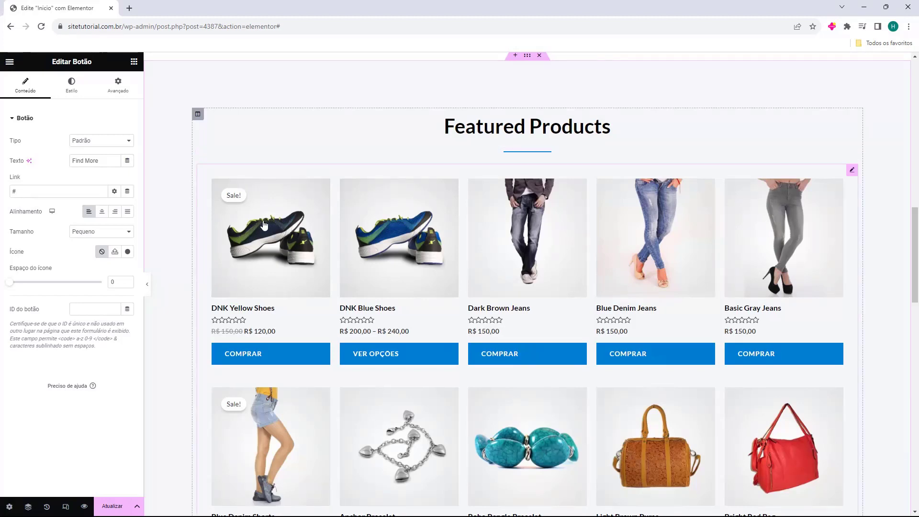
{"action": "scroll", "coordinate": [271, 303], "scroll_direction": "up", "scroll_amount": 15}
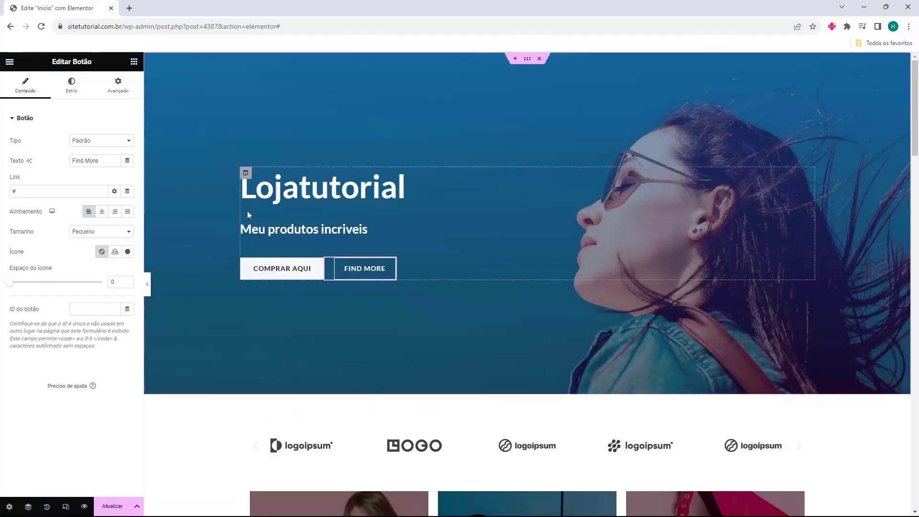
Delete the logo carousel strip below the hero banner
{"action": "scroll", "coordinate": [197, 404], "scroll_direction": "down", "scroll_amount": 3}
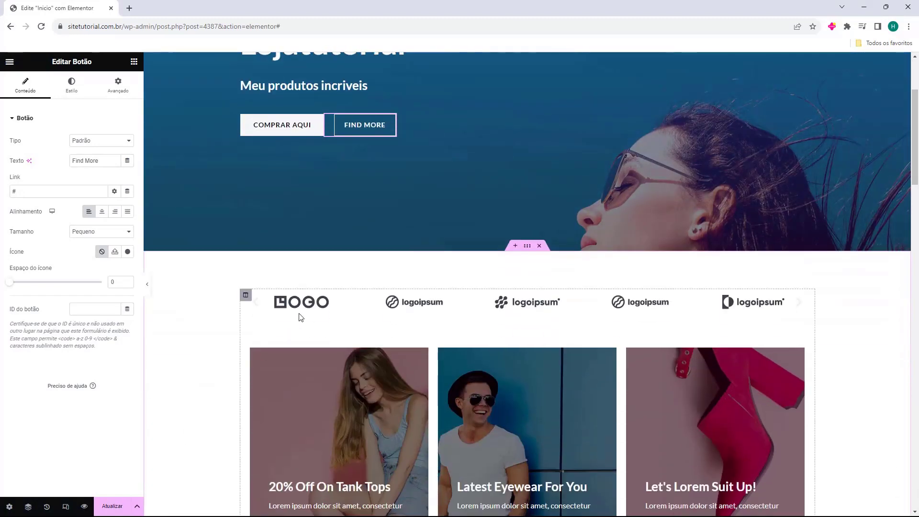
{"action": "left_click", "coordinate": [305, 308]}
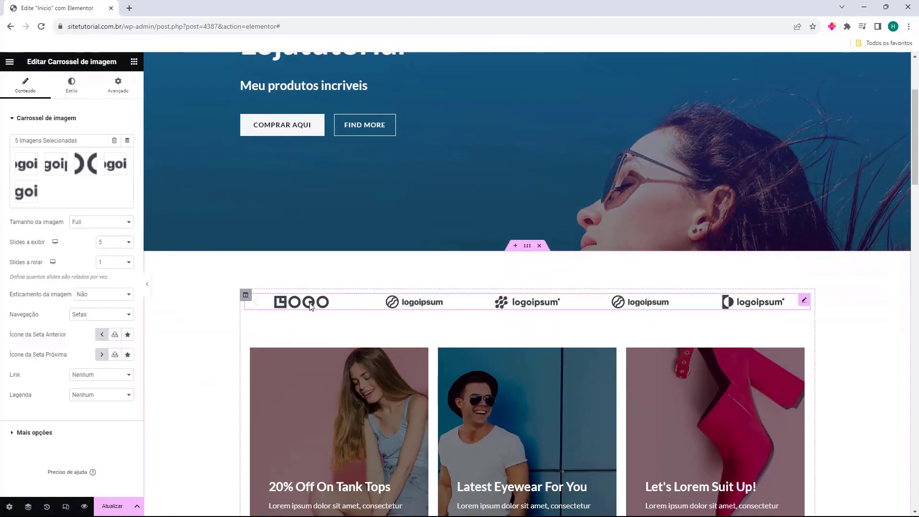
{"action": "key", "text": "Delete"}
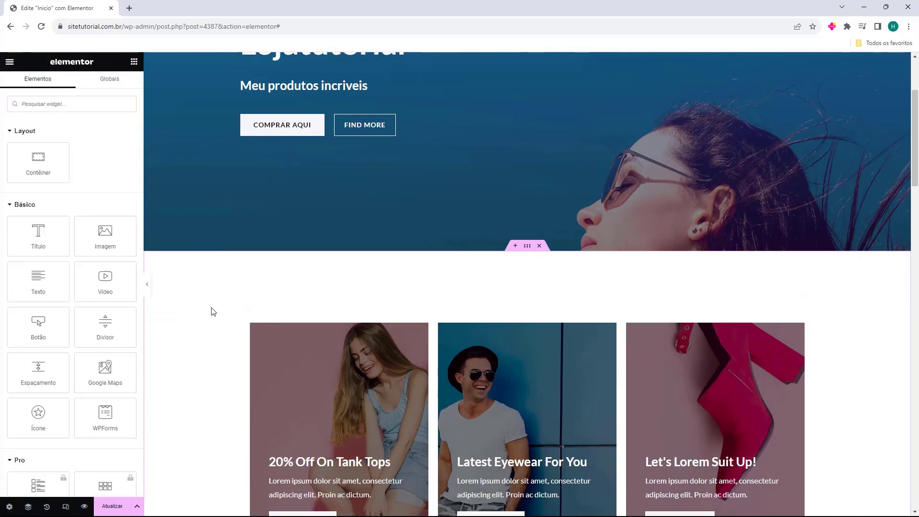
{"action": "scroll", "coordinate": [361, 378], "scroll_direction": "down", "scroll_amount": 1}
Select the 20% Off On Tank Tops card's description text and its SHOP NOW button
{"action": "left_click", "coordinate": [355, 416]}
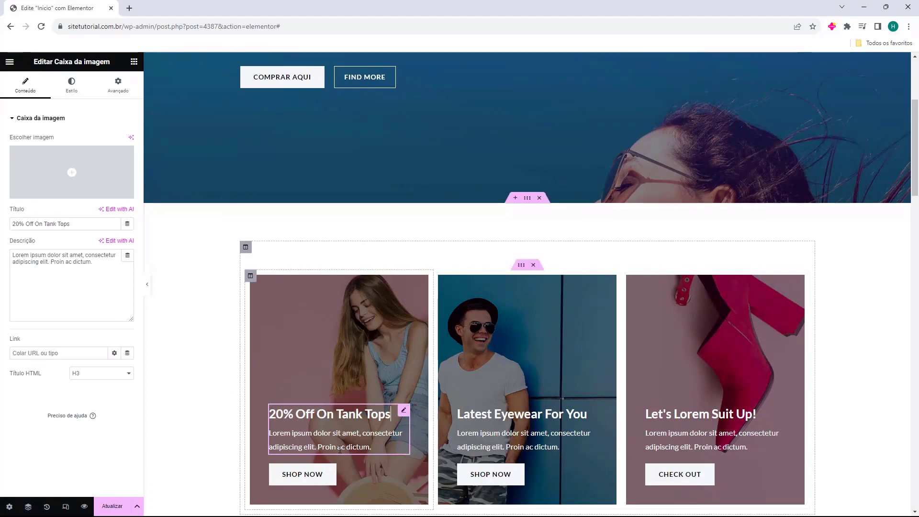
{"action": "scroll", "coordinate": [332, 430], "scroll_direction": "down", "scroll_amount": 1}
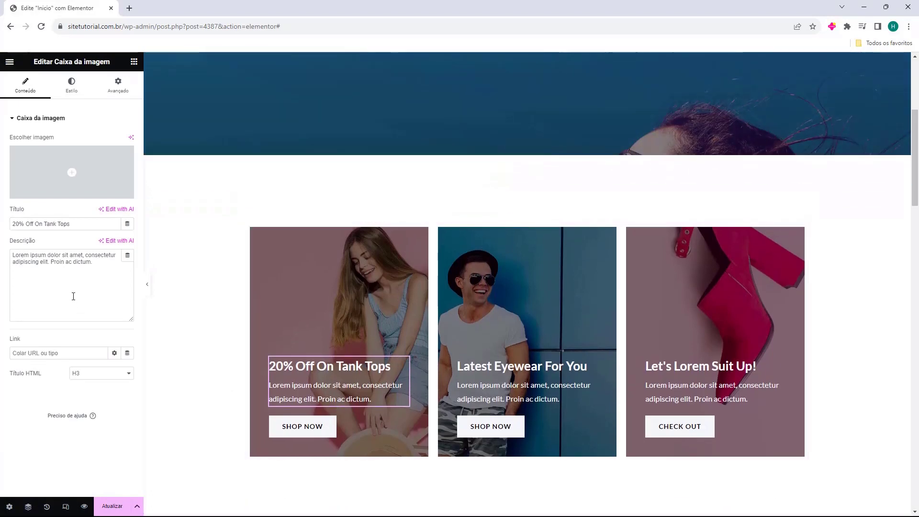
{"action": "triple_click", "coordinate": [26, 267]}
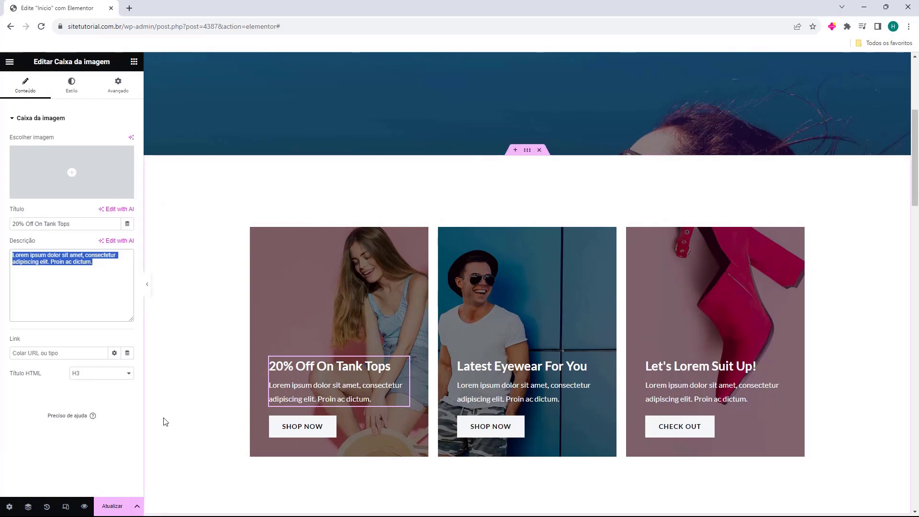
{"action": "left_click", "coordinate": [314, 432]}
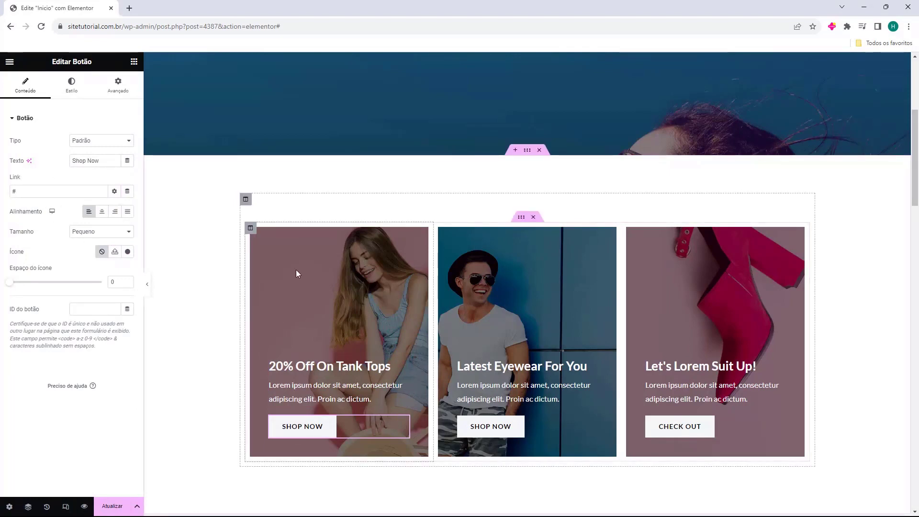
{"action": "scroll", "coordinate": [180, 268], "scroll_direction": "down", "scroll_amount": 6}
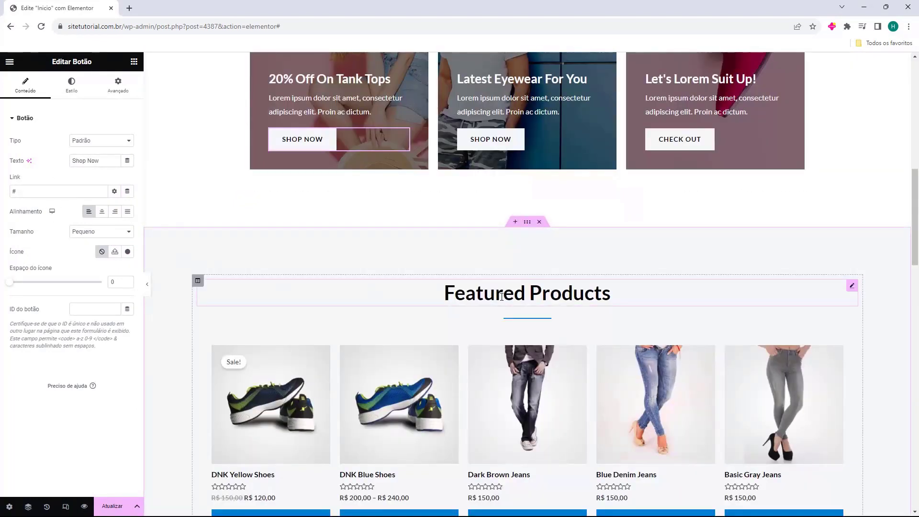
Rename the Featured Products heading to 'Produtos em Destaque'
{"action": "left_click", "coordinate": [478, 293]}
{"action": "scroll", "coordinate": [478, 254], "scroll_direction": "down", "scroll_amount": 2}
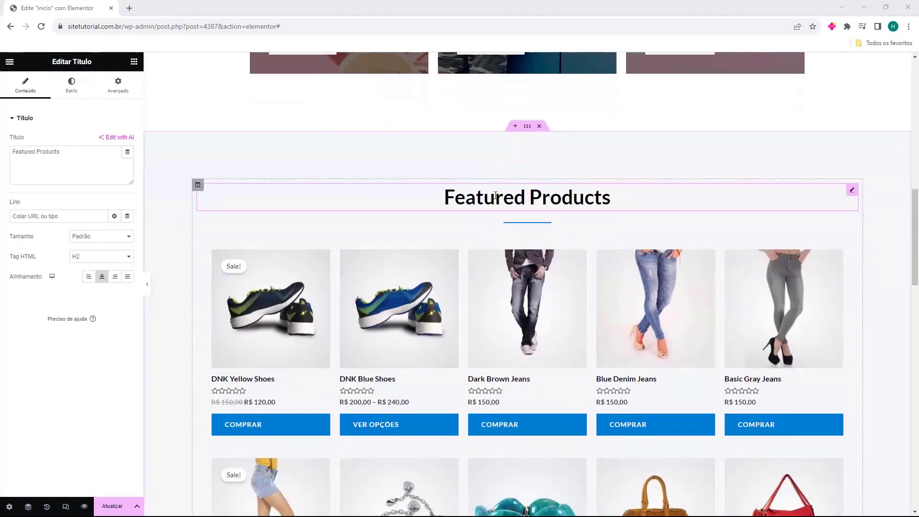
{"action": "triple_click", "coordinate": [79, 165]}
{"action": "type", "text": "Produtos em Destaque"}
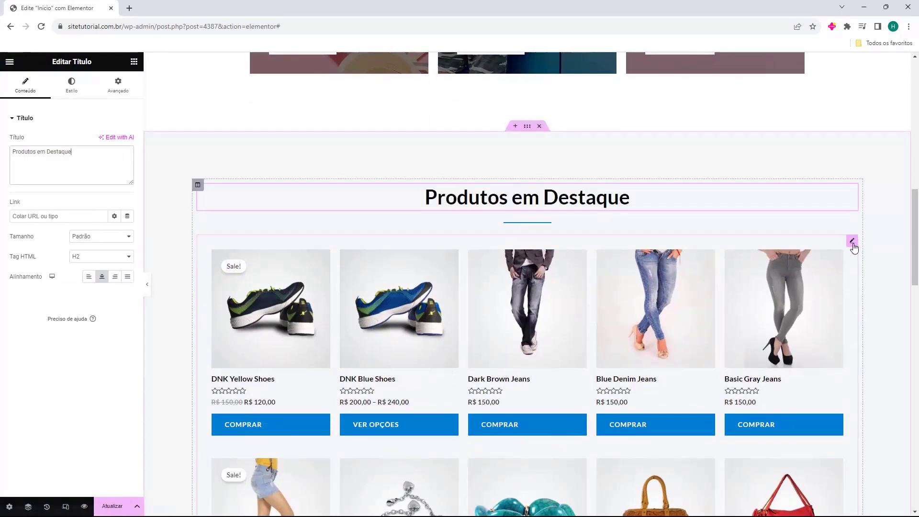
Open the featured products grid's shortcode settings, scroll to the empty drop zone and show the widgets list
{"action": "left_click", "coordinate": [852, 241]}
{"action": "scroll", "coordinate": [548, 270], "scroll_direction": "down", "scroll_amount": 2}
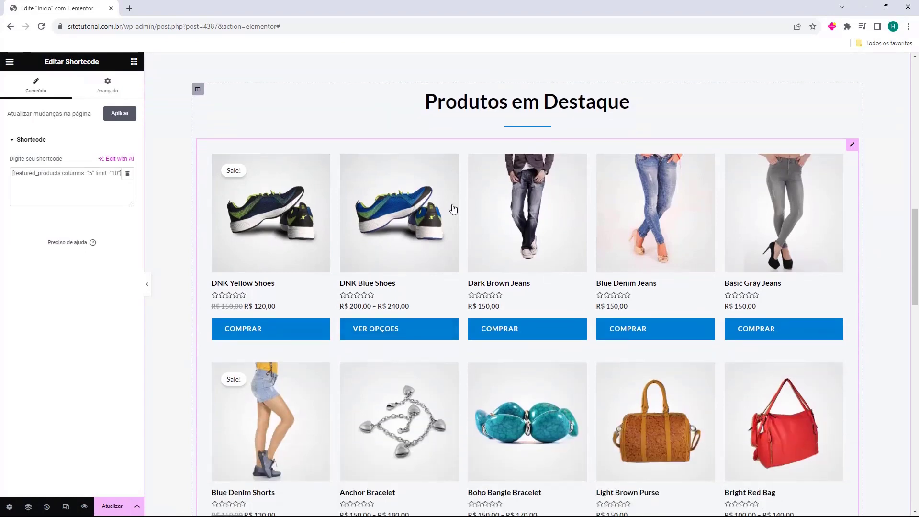
{"action": "scroll", "coordinate": [445, 237], "scroll_direction": "down", "scroll_amount": 1}
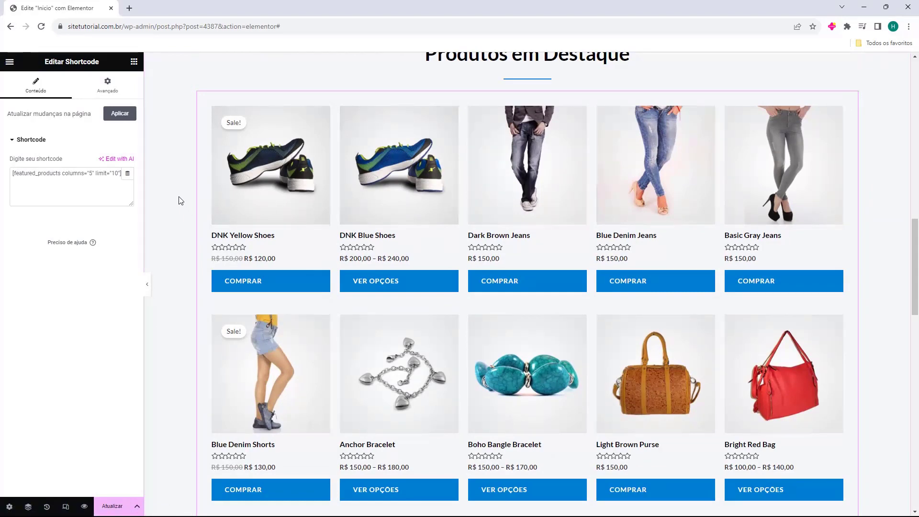
{"action": "scroll", "coordinate": [180, 200], "scroll_direction": "down", "scroll_amount": 10}
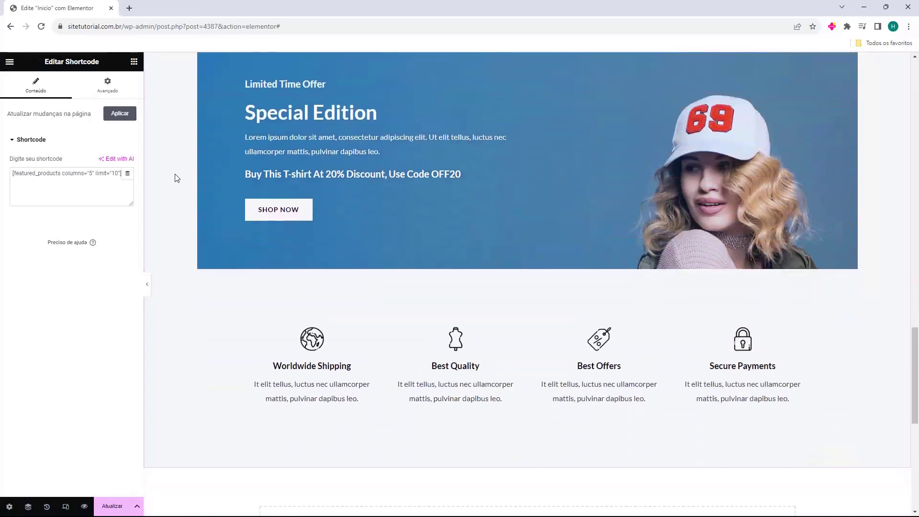
{"action": "scroll", "coordinate": [177, 178], "scroll_direction": "down", "scroll_amount": 6}
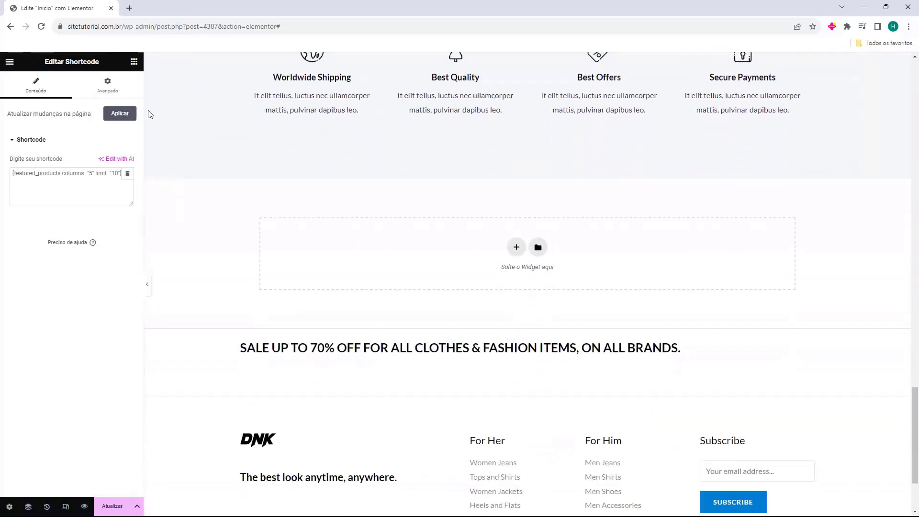
{"action": "left_click", "coordinate": [134, 63]}
{"action": "scroll", "coordinate": [374, 212], "scroll_direction": "down", "scroll_amount": 1}
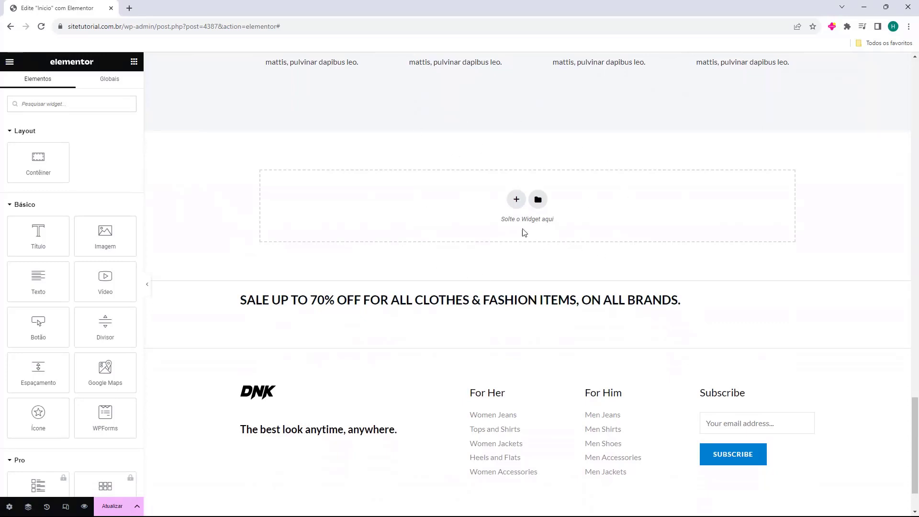
{"action": "left_click", "coordinate": [516, 199]}
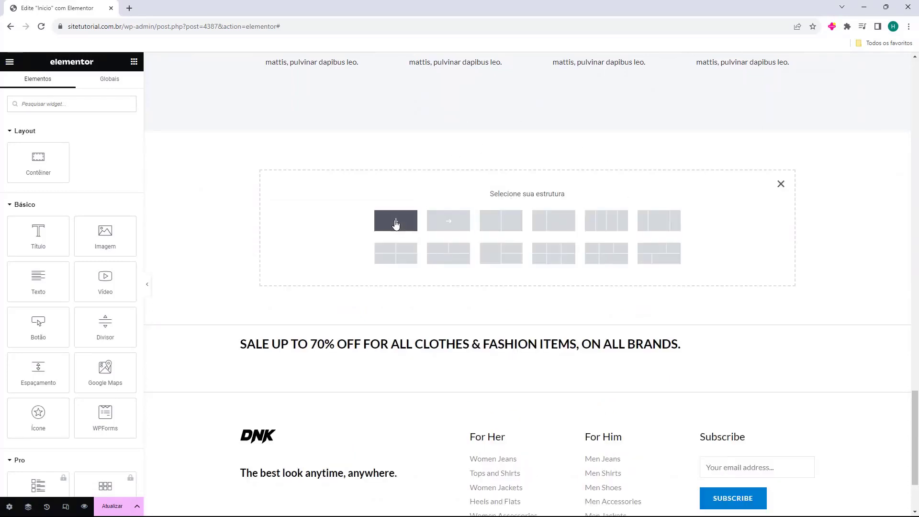
{"action": "left_click", "coordinate": [395, 224]}
{"action": "left_click", "coordinate": [133, 62]}
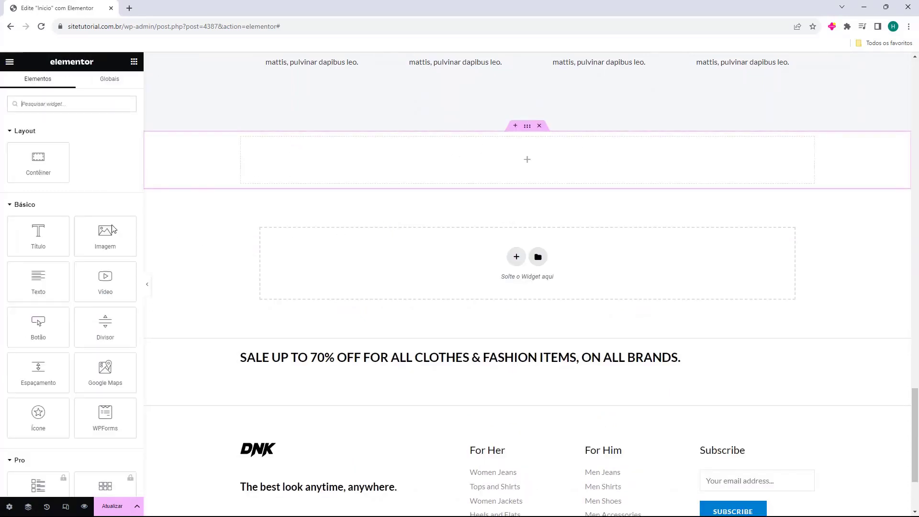
{"action": "left_click_drag", "start_coordinate": [29, 236], "coordinate": [484, 150]}
{"action": "left_click", "coordinate": [135, 65]}
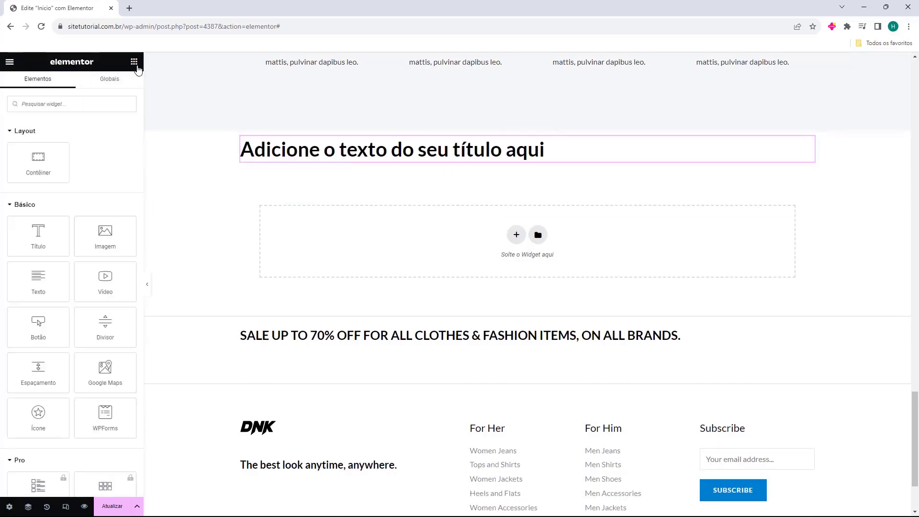
{"action": "left_click_drag", "start_coordinate": [106, 234], "coordinate": [319, 158]}
{"action": "left_click", "coordinate": [135, 62]}
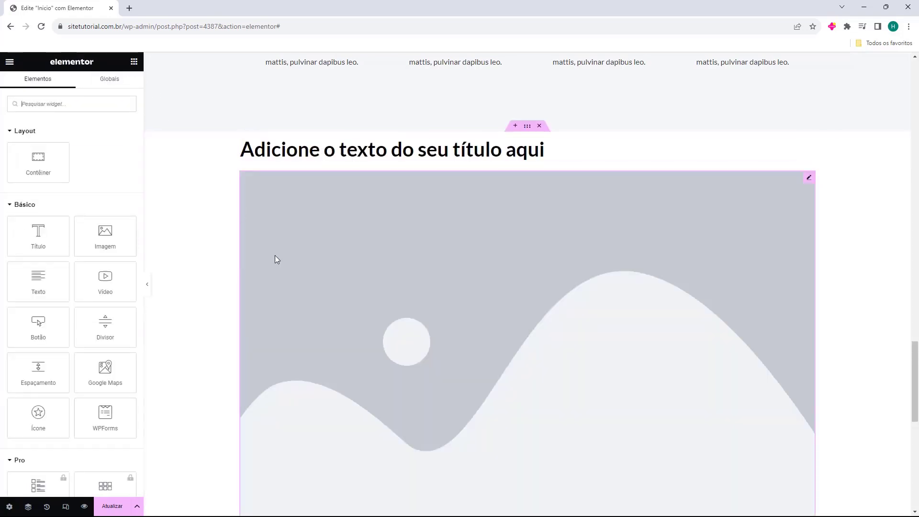
{"action": "scroll", "coordinate": [275, 259], "scroll_direction": "down", "scroll_amount": 4}
{"action": "left_click_drag", "start_coordinate": [38, 283], "coordinate": [316, 366]}
{"action": "scroll", "coordinate": [314, 329], "scroll_direction": "down", "scroll_amount": 3}
{"action": "left_click", "coordinate": [134, 63]}
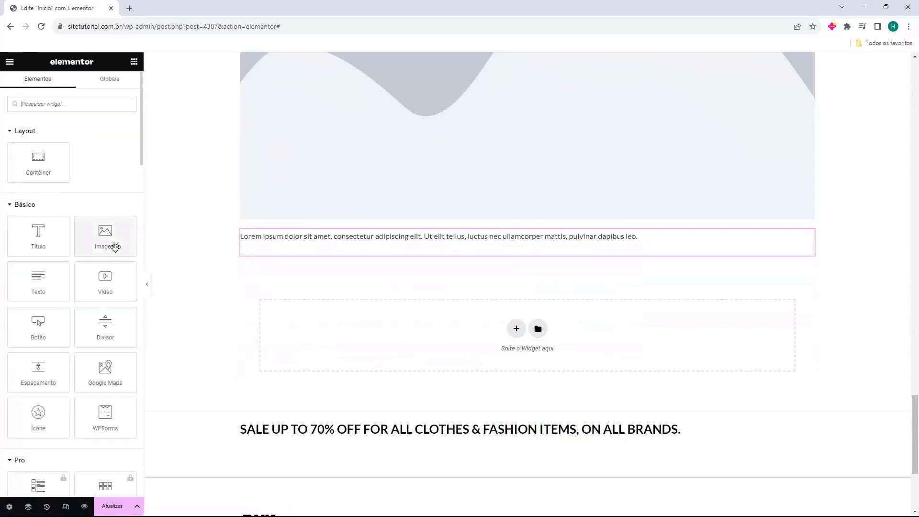
{"action": "left_click_drag", "start_coordinate": [106, 282], "coordinate": [369, 249]}
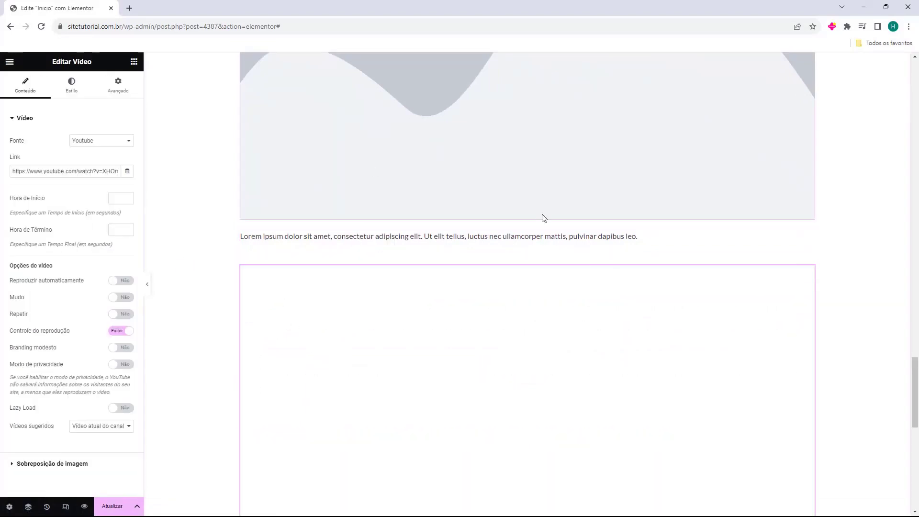
{"action": "scroll", "coordinate": [484, 345], "scroll_direction": "up", "scroll_amount": 7}
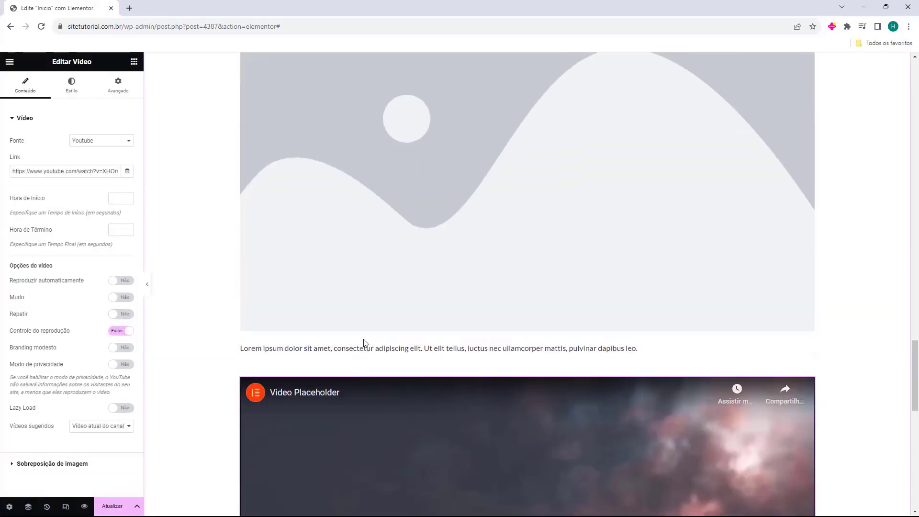
{"action": "scroll", "coordinate": [383, 331], "scroll_direction": "up", "scroll_amount": 6}
{"action": "left_click", "coordinate": [539, 274]}
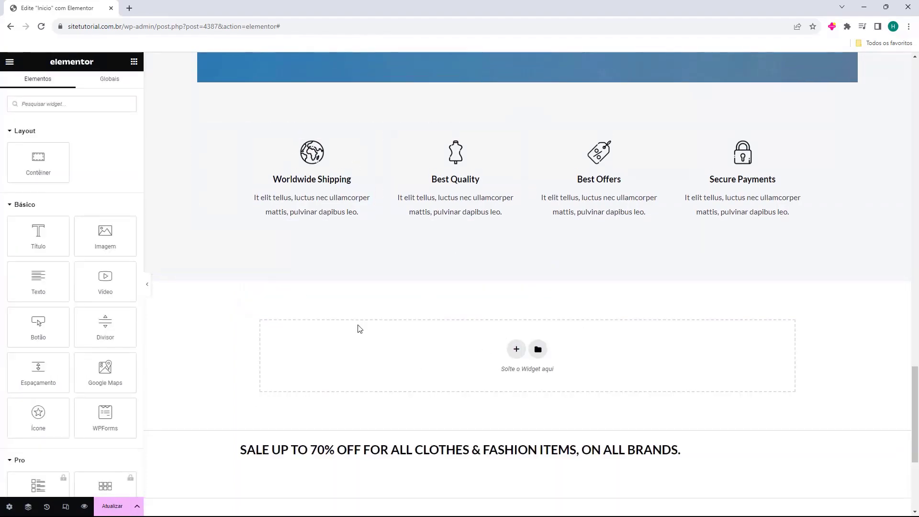
Check the 20% Off On Tank Tops card, then save the Início page changes with Atualizar
{"action": "scroll", "coordinate": [185, 318], "scroll_direction": "up", "scroll_amount": 20}
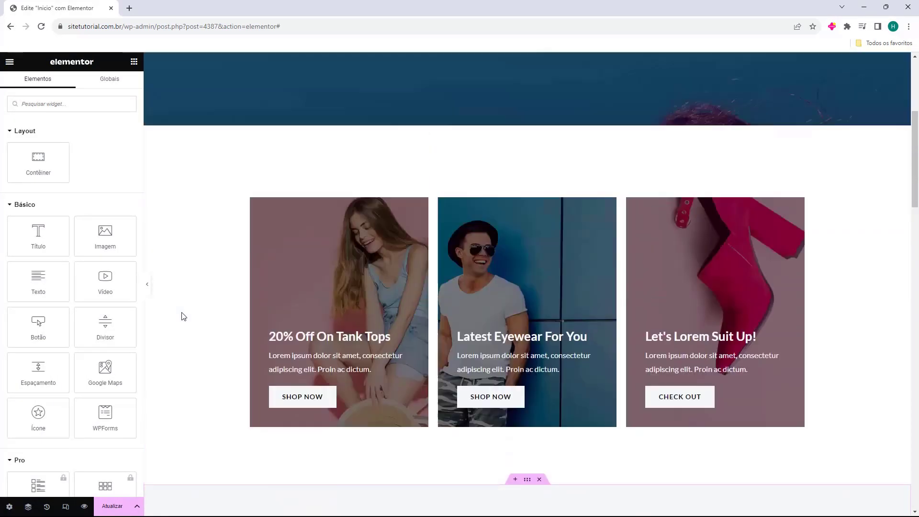
{"action": "scroll", "coordinate": [183, 314], "scroll_direction": "up", "scroll_amount": 5}
{"action": "scroll", "coordinate": [181, 308], "scroll_direction": "down", "scroll_amount": 5}
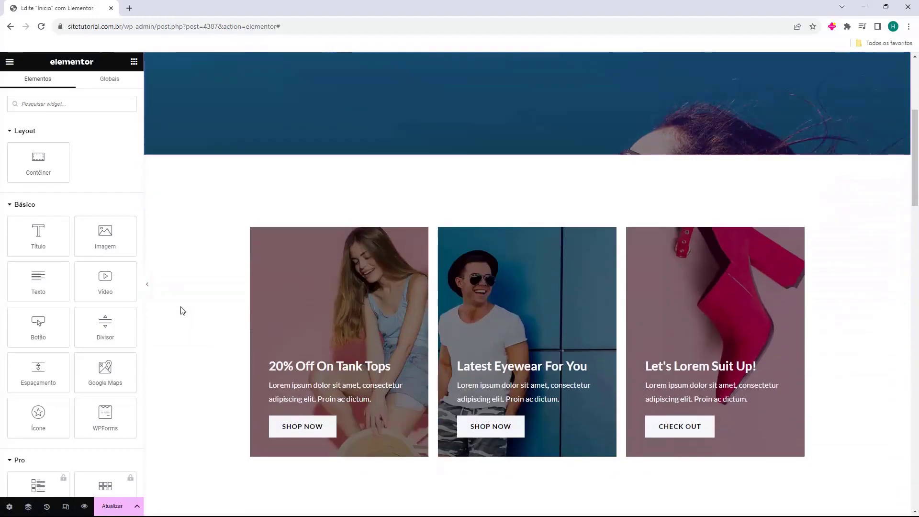
{"action": "scroll", "coordinate": [185, 310], "scroll_direction": "down", "scroll_amount": 3}
{"action": "left_click", "coordinate": [335, 287]}
{"action": "scroll", "coordinate": [216, 295], "scroll_direction": "up", "scroll_amount": 2}
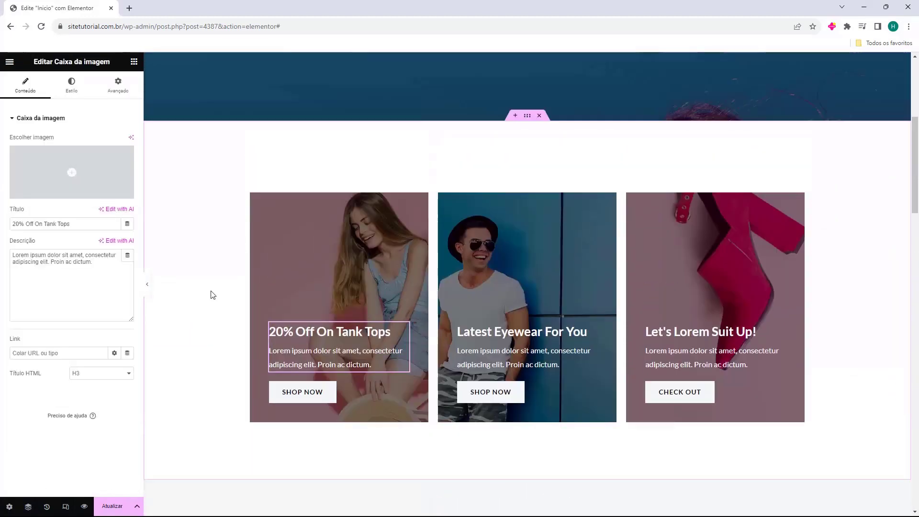
{"action": "scroll", "coordinate": [210, 294], "scroll_direction": "up", "scroll_amount": 5}
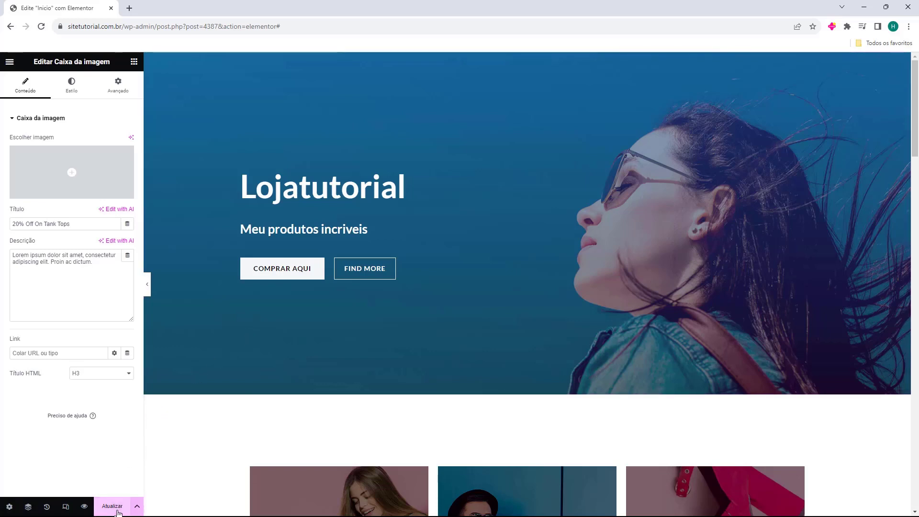
{"action": "left_click", "coordinate": [114, 508]}
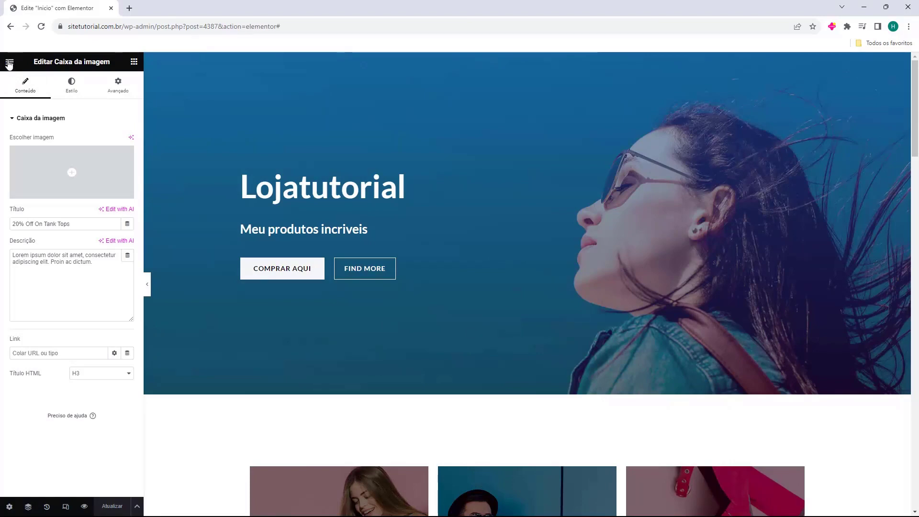
Exit Elementor via Sair with Decidir Depois, confirming both leave warnings, and return to Páginas
{"action": "left_click", "coordinate": [9, 63]}
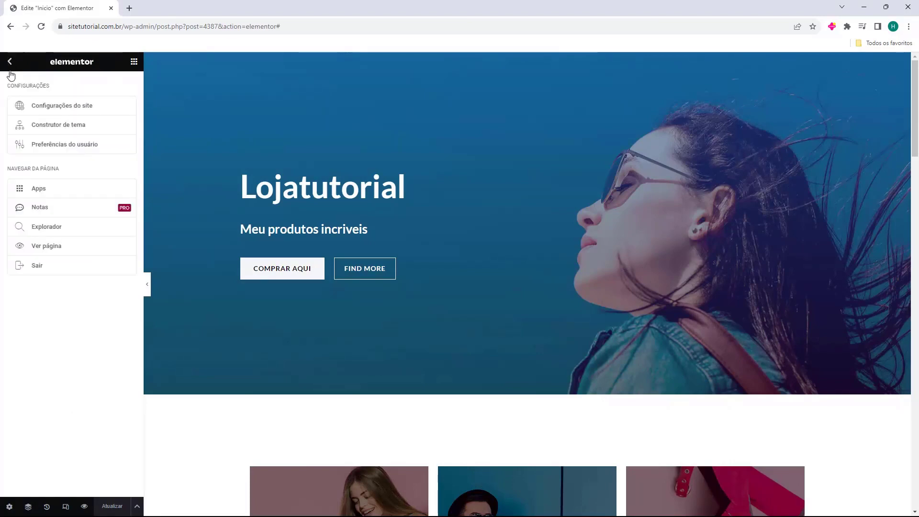
{"action": "left_click", "coordinate": [22, 271]}
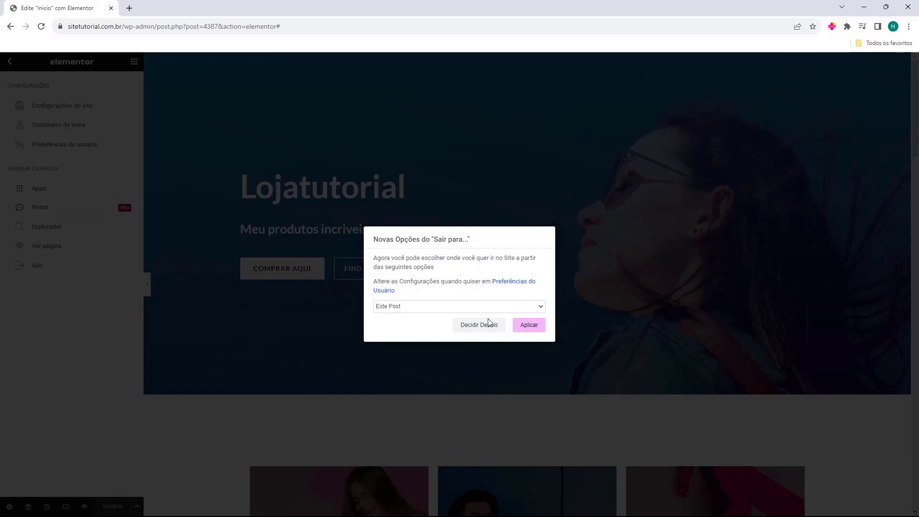
{"action": "left_click", "coordinate": [530, 326]}
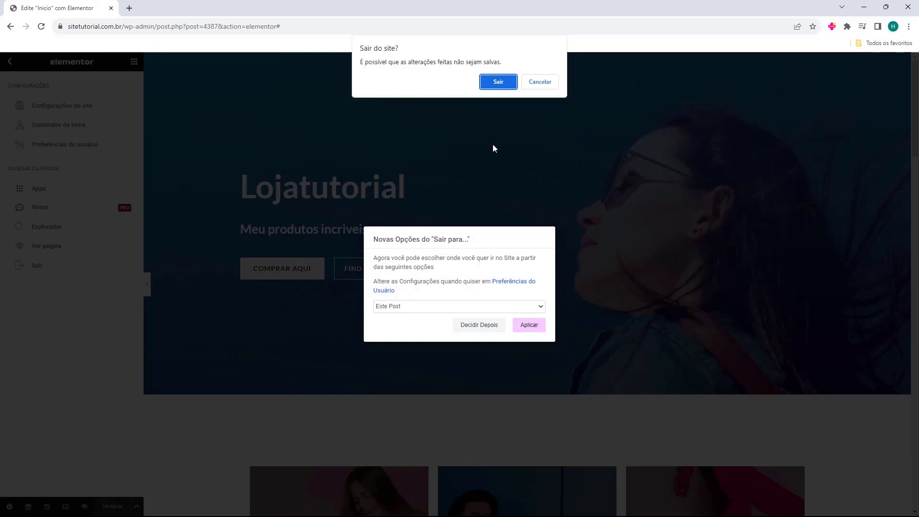
{"action": "left_click", "coordinate": [498, 82]}
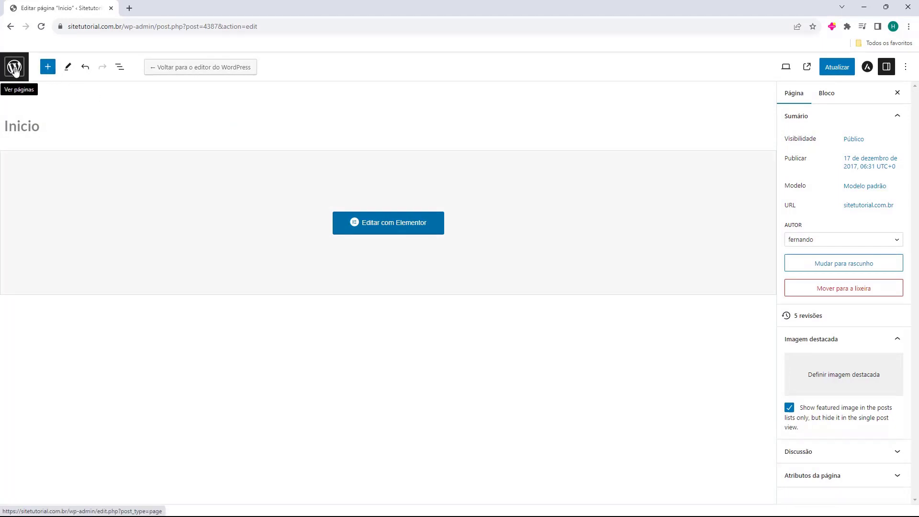
{"action": "left_click", "coordinate": [14, 69]}
{"action": "left_click", "coordinate": [499, 82]}
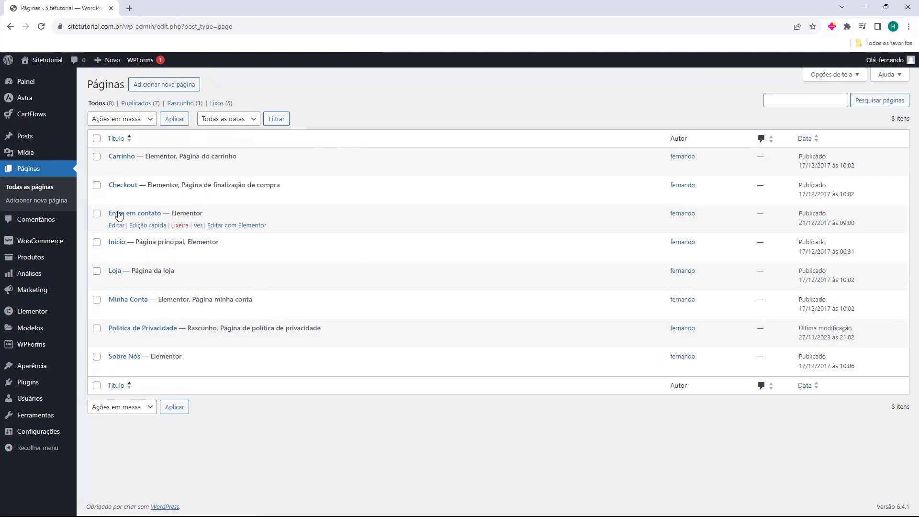
Preview the Entre em contato and Minha Conta pages in Elementor in new tabs, then close both
{"action": "left_click", "coordinate": [220, 229]}
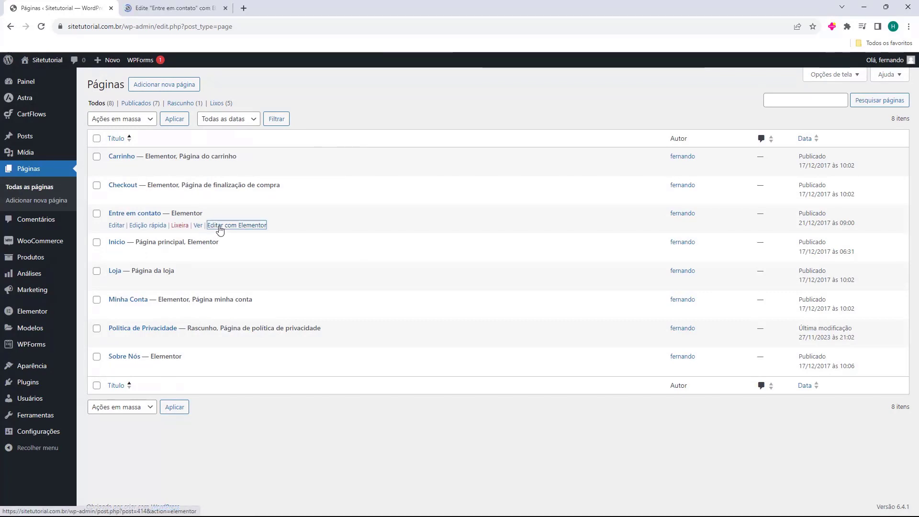
{"action": "left_click", "coordinate": [175, 9]}
{"action": "scroll", "coordinate": [624, 386], "scroll_direction": "down", "scroll_amount": 10}
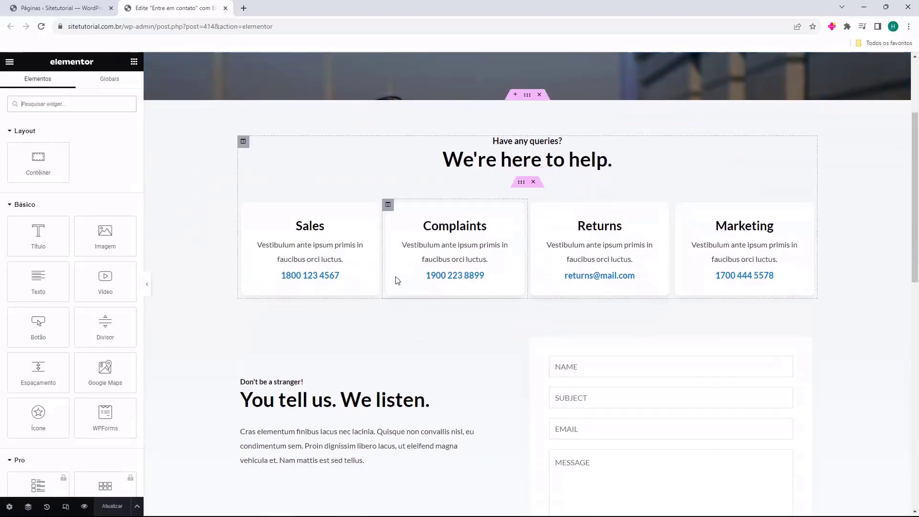
{"action": "scroll", "coordinate": [424, 346], "scroll_direction": "up", "scroll_amount": 2}
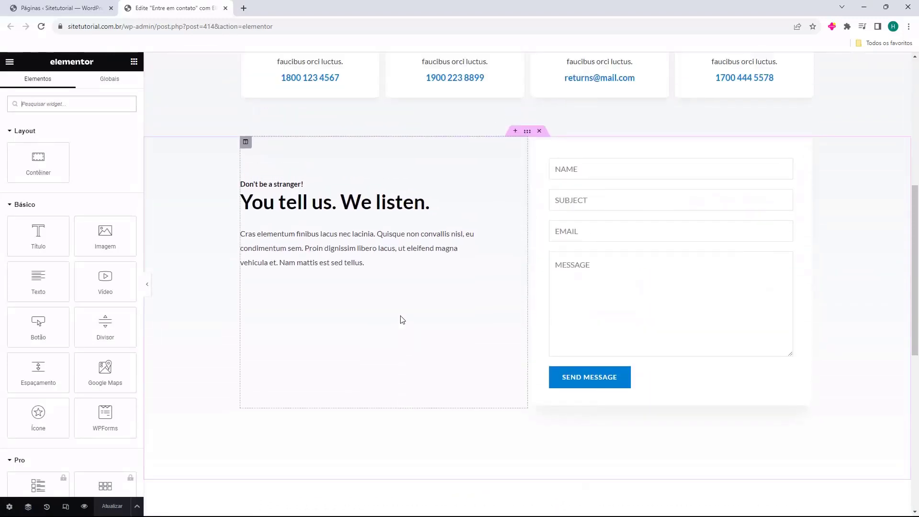
{"action": "key", "text": "ctrl+w"}
{"action": "left_click", "coordinate": [221, 313]}
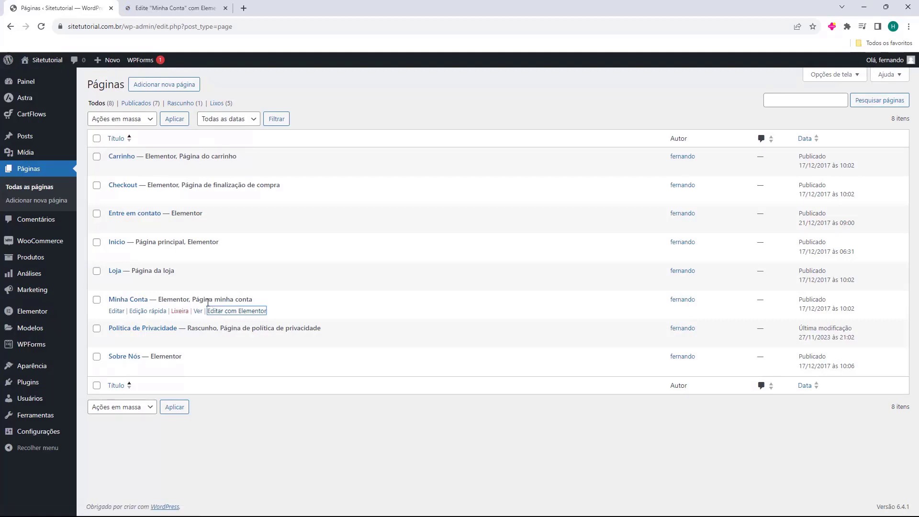
{"action": "key", "text": "ctrl+Tab"}
{"action": "scroll", "coordinate": [567, 288], "scroll_direction": "down", "scroll_amount": 4}
{"action": "scroll", "coordinate": [567, 288], "scroll_direction": "down", "scroll_amount": 5}
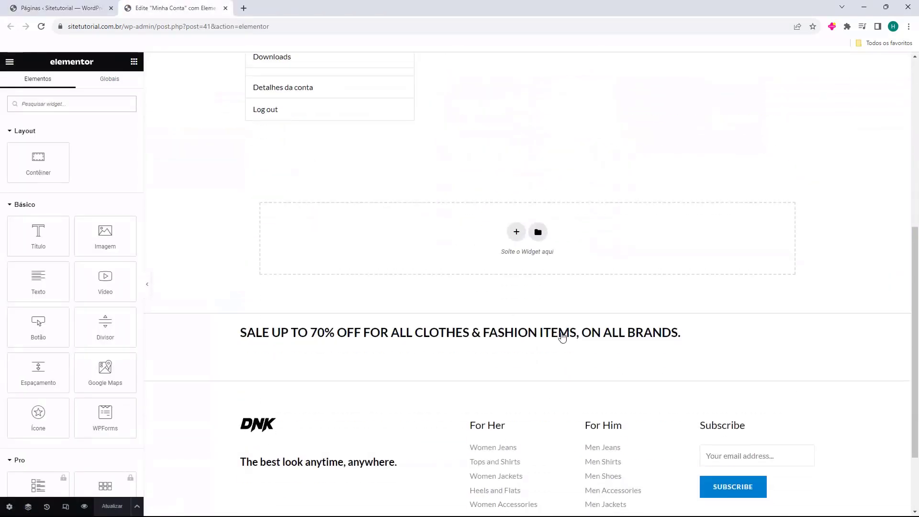
{"action": "scroll", "coordinate": [521, 354], "scroll_direction": "up", "scroll_amount": 5}
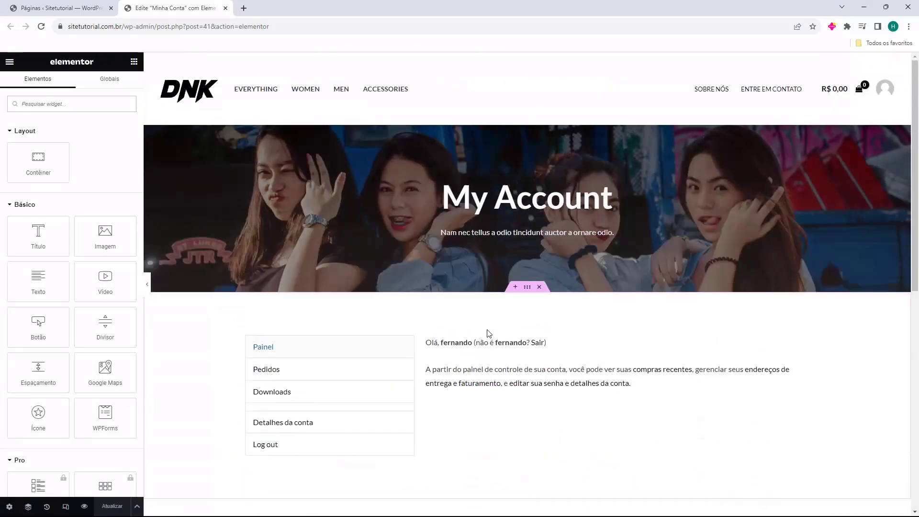
{"action": "key", "text": "ctrl+w"}
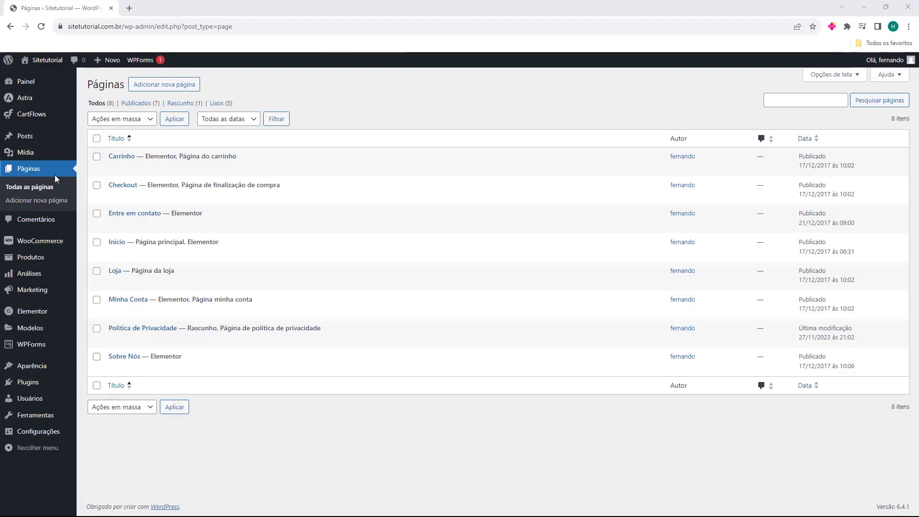
Go to Aparência > Temas and launch the Customizer for the active Astra theme
{"action": "mouse_move", "coordinate": [16, 371]}
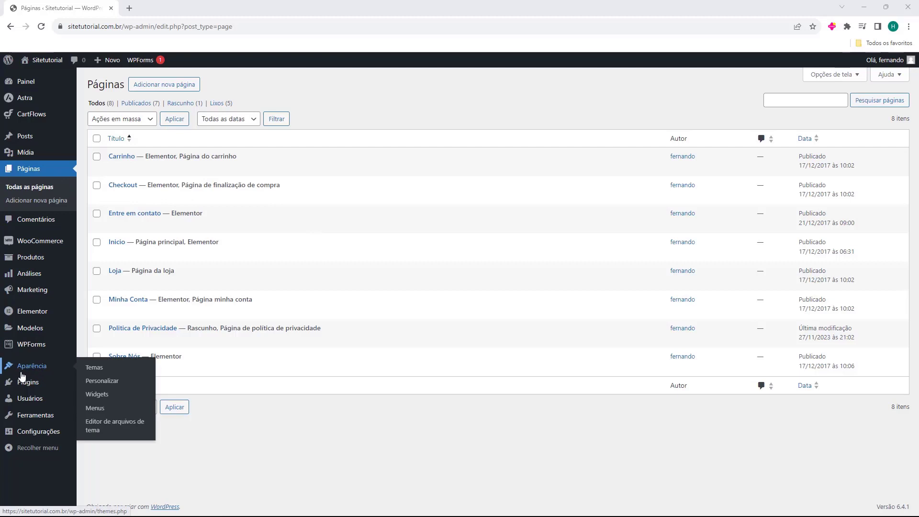
{"action": "left_click", "coordinate": [32, 372]}
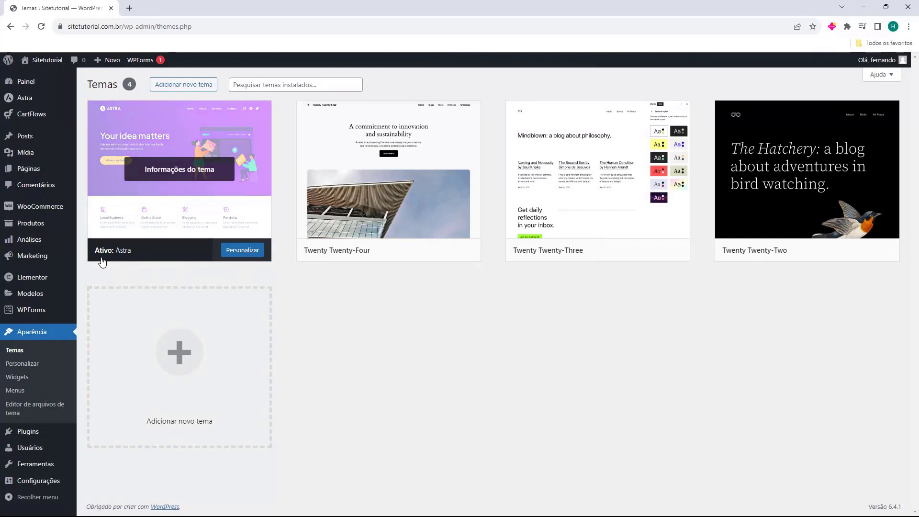
{"action": "left_click", "coordinate": [239, 256]}
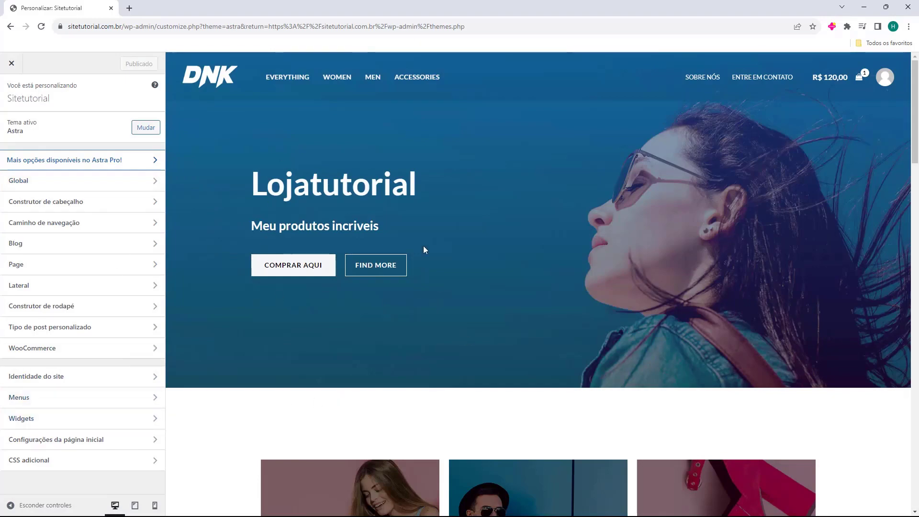
Look over the Lojatutorial store preview, then open Construtor de cabeçalho in the Customizer
{"action": "scroll", "coordinate": [556, 229], "scroll_direction": "down", "scroll_amount": 20}
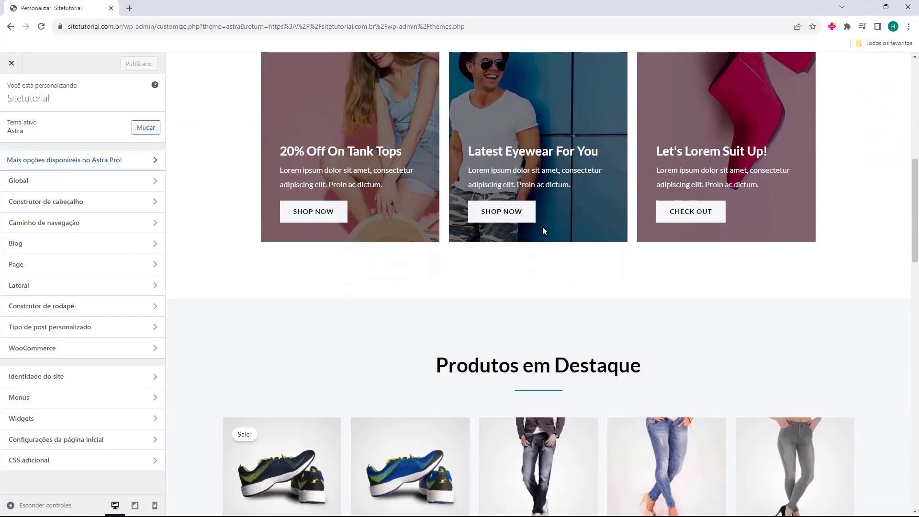
{"action": "scroll", "coordinate": [545, 240], "scroll_direction": "down", "scroll_amount": 5}
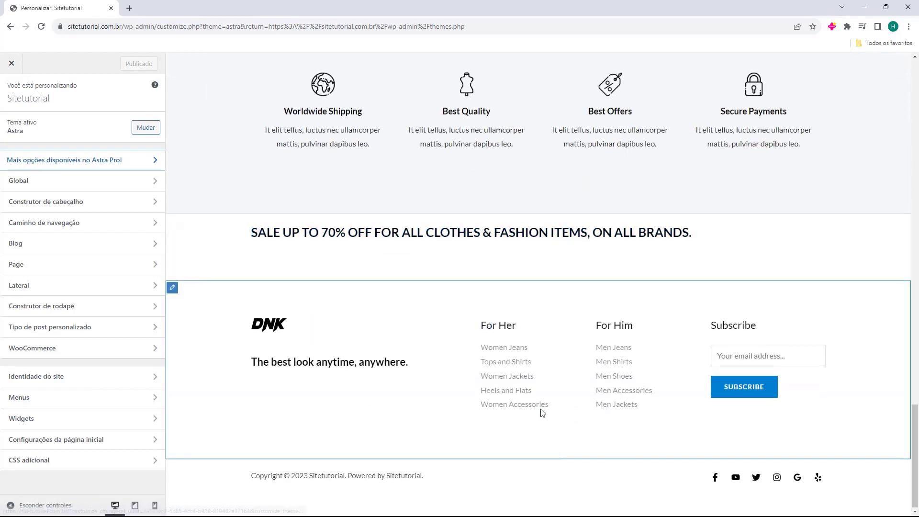
{"action": "scroll", "coordinate": [542, 411], "scroll_direction": "up", "scroll_amount": 15}
{"action": "scroll", "coordinate": [521, 351], "scroll_direction": "up", "scroll_amount": 8}
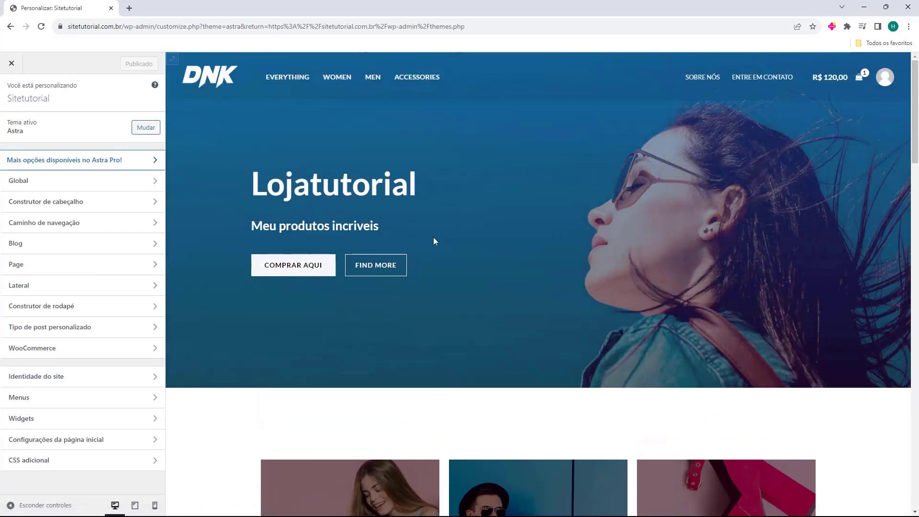
{"action": "scroll", "coordinate": [435, 240], "scroll_direction": "down", "scroll_amount": 15}
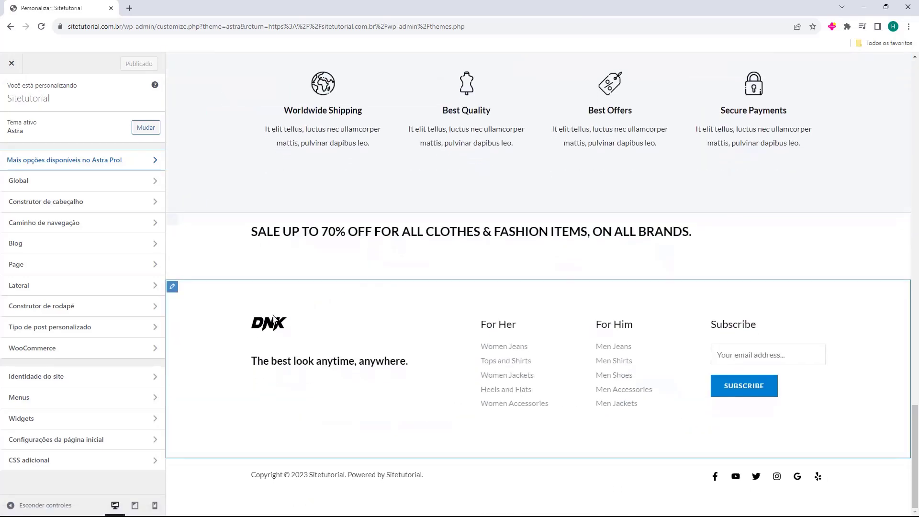
{"action": "scroll", "coordinate": [479, 210], "scroll_direction": "up", "scroll_amount": 15}
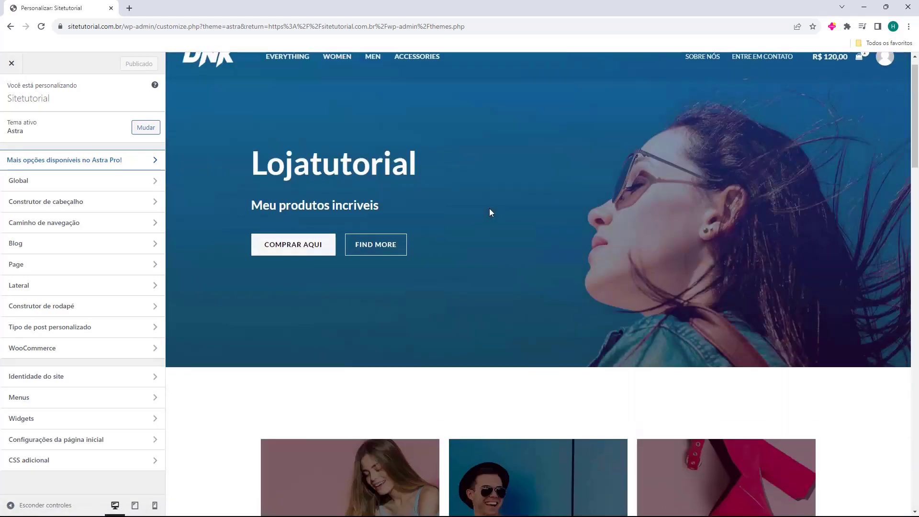
{"action": "scroll", "coordinate": [490, 209], "scroll_direction": "up", "scroll_amount": 1}
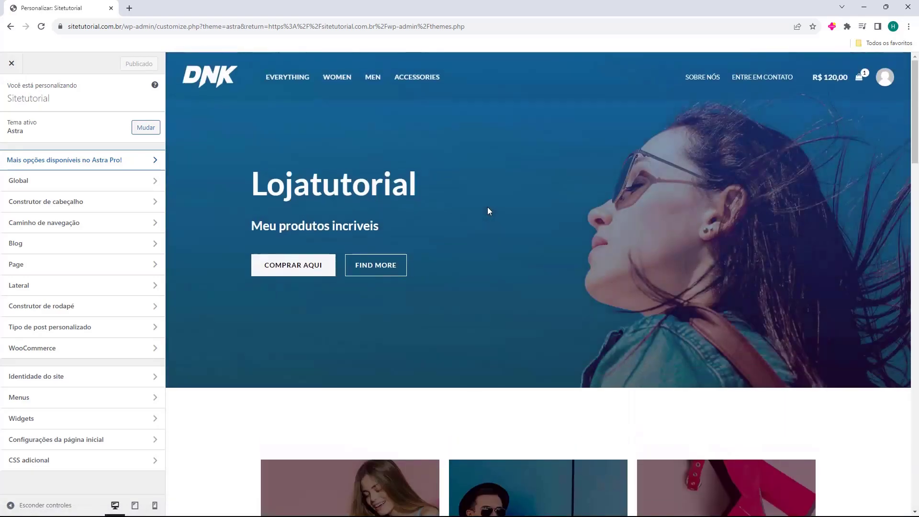
{"action": "left_click", "coordinate": [36, 206]}
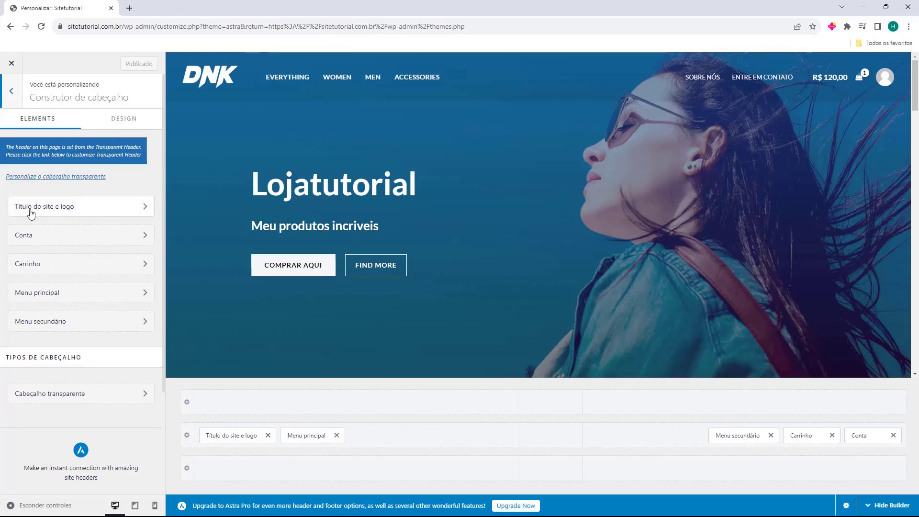
Open the Título do site e logo settings from the header builder list
{"action": "left_click", "coordinate": [61, 210]}
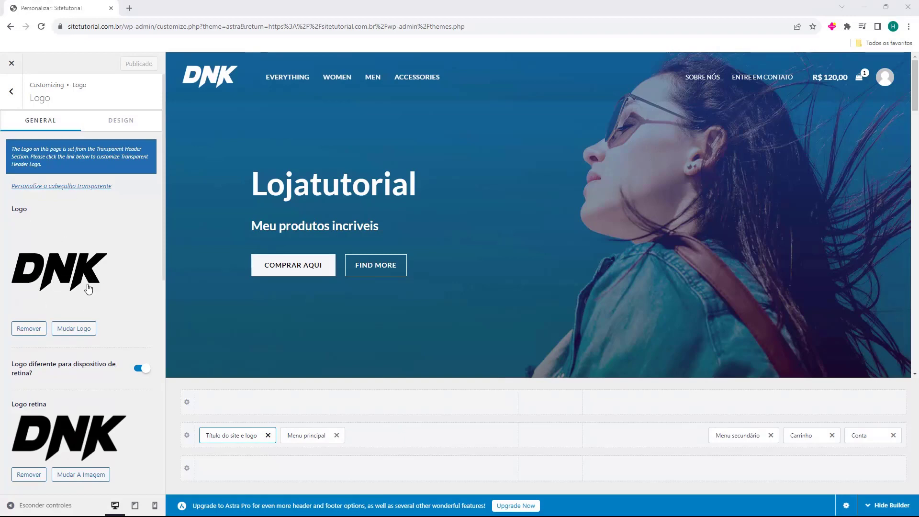
Upload the Logo Sitetutorial image and crop it to full width to replace the DNK logo
{"action": "left_click", "coordinate": [75, 330]}
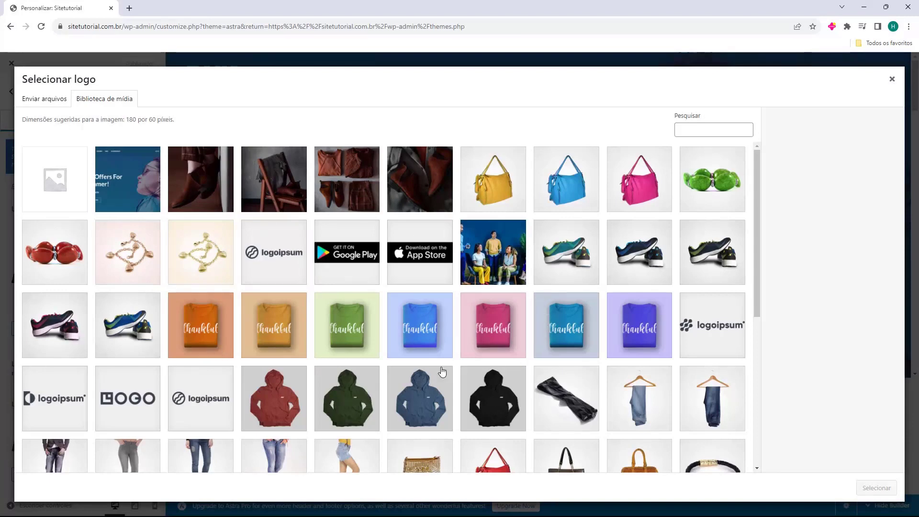
{"action": "left_click", "coordinate": [39, 105]}
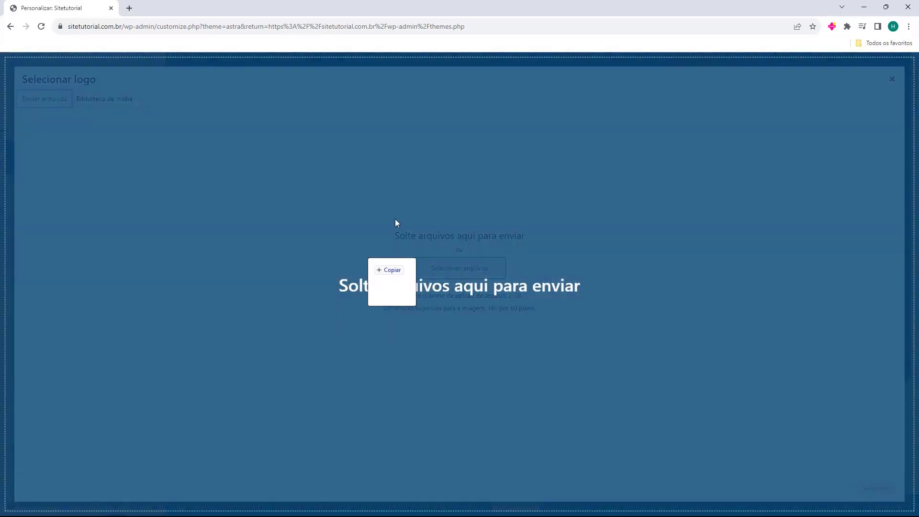
{"action": "left_click_drag", "start_coordinate": [396, 220], "coordinate": [406, 205]}
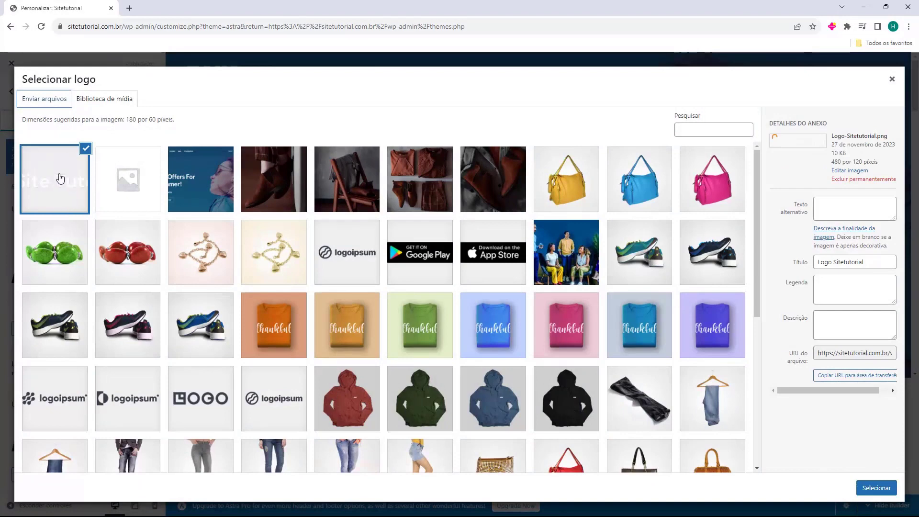
{"action": "left_click", "coordinate": [873, 488]}
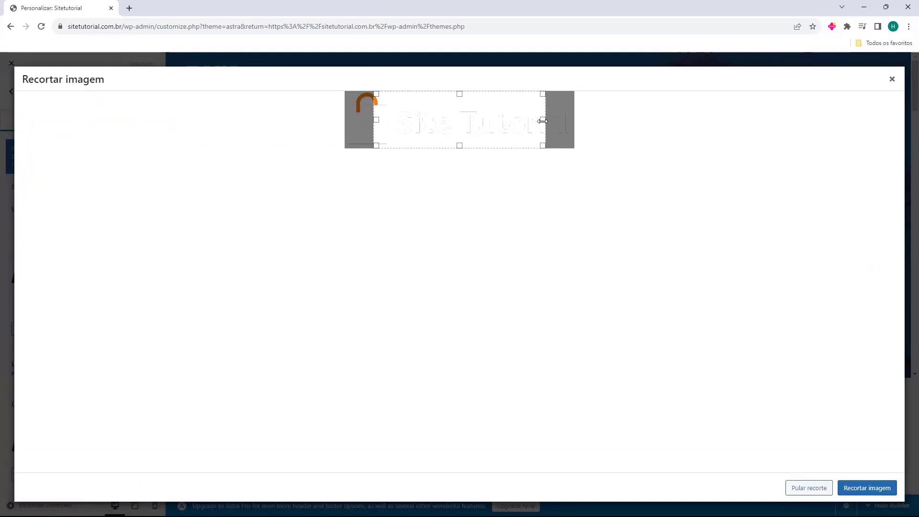
{"action": "left_click_drag", "start_coordinate": [542, 120], "coordinate": [611, 123]}
{"action": "left_click_drag", "start_coordinate": [377, 120], "coordinate": [287, 117]}
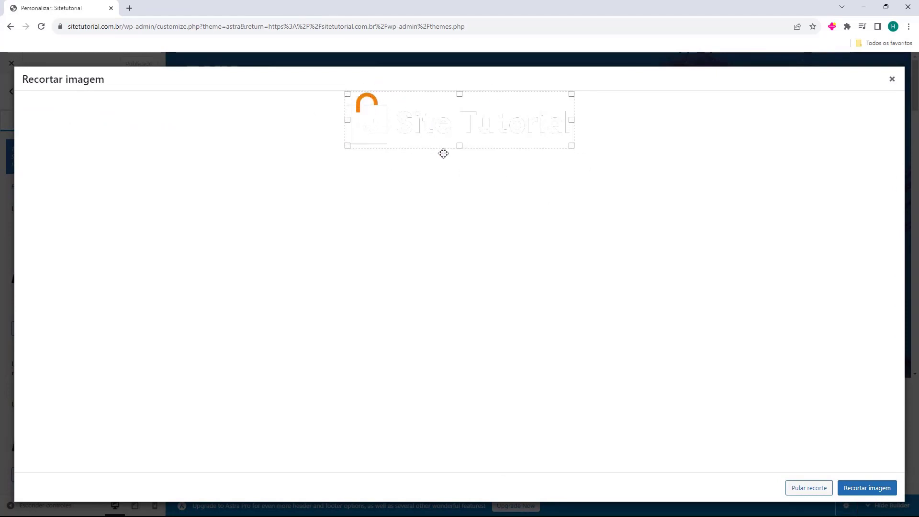
{"action": "left_click", "coordinate": [865, 489]}
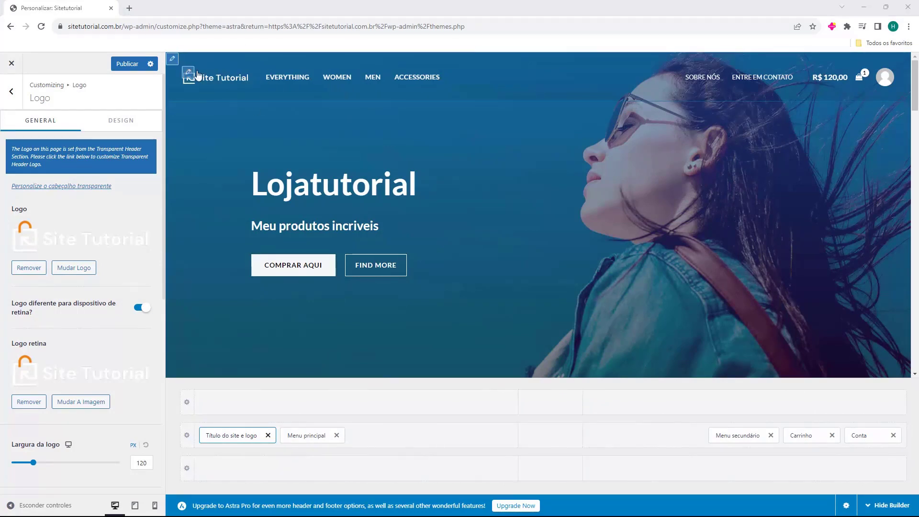
Go back from the Logo panel to the Construtor de cabeçalho element list
{"action": "left_click", "coordinate": [11, 91]}
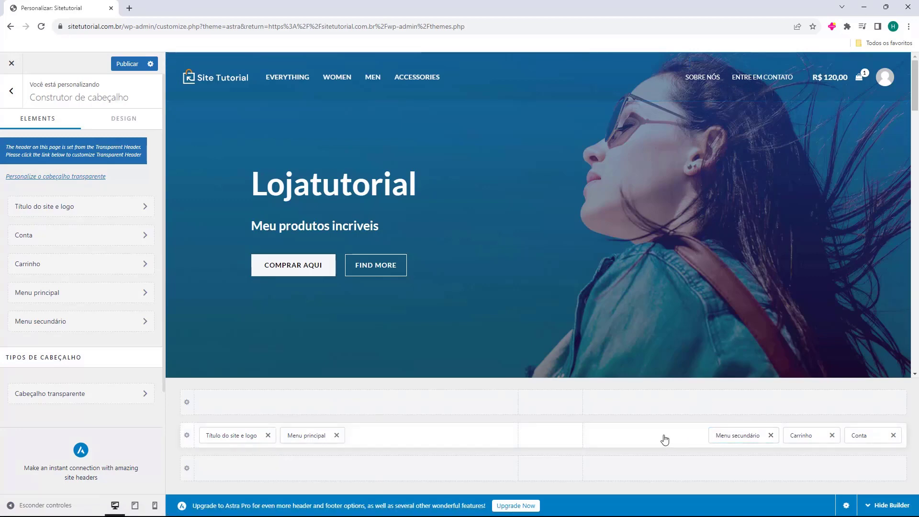
Remove Menu secundário, test-add then remove Button, Pesquisar and Social, and move Menu principal right
{"action": "left_click", "coordinate": [771, 435]}
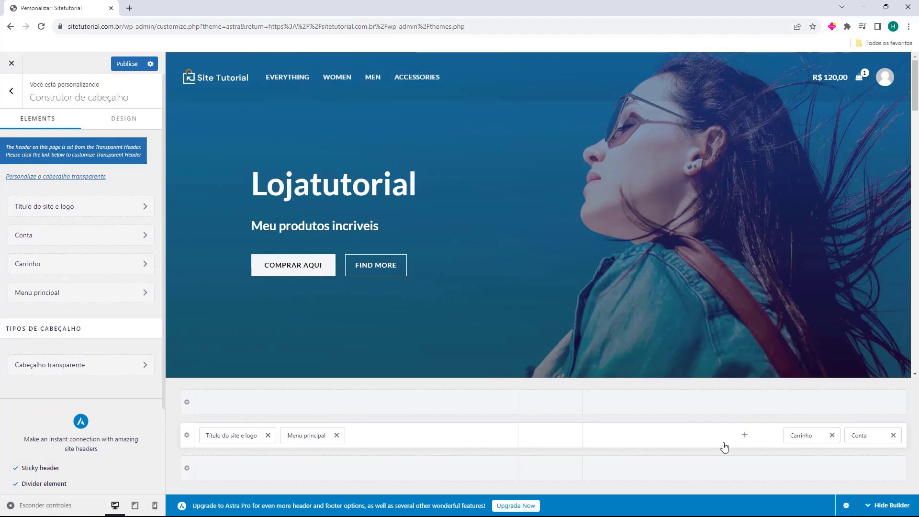
{"action": "left_click", "coordinate": [746, 440]}
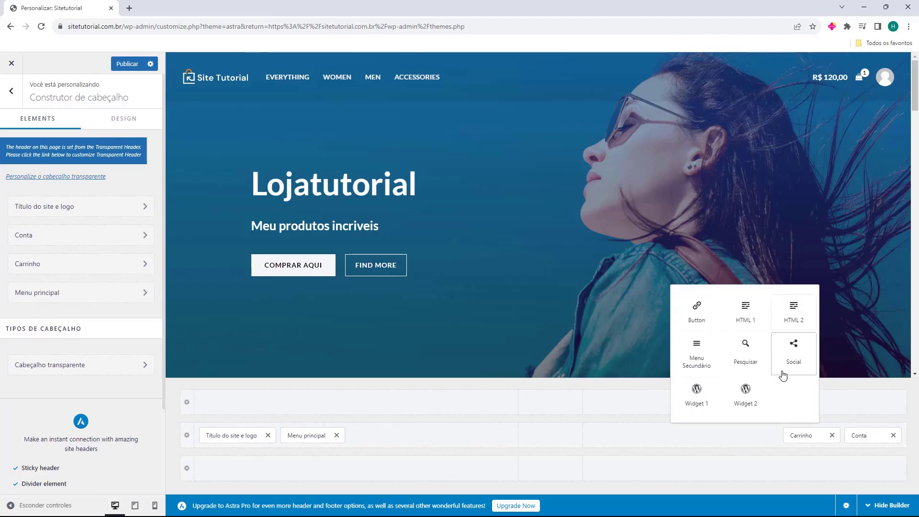
{"action": "left_click", "coordinate": [714, 313]}
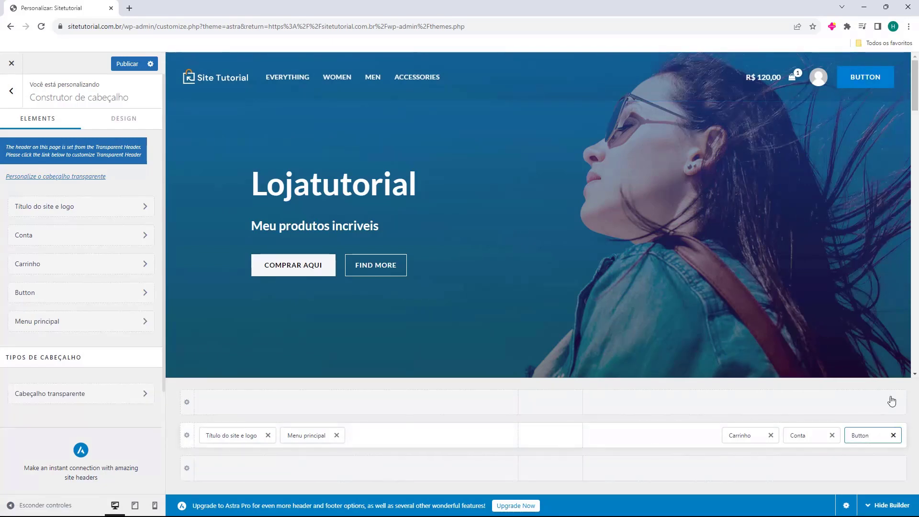
{"action": "left_click", "coordinate": [893, 435]}
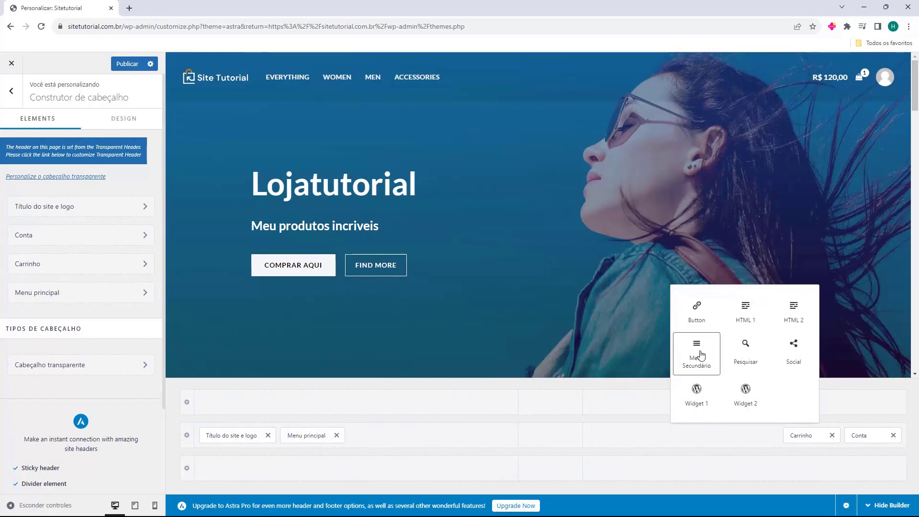
{"action": "left_click", "coordinate": [746, 352]}
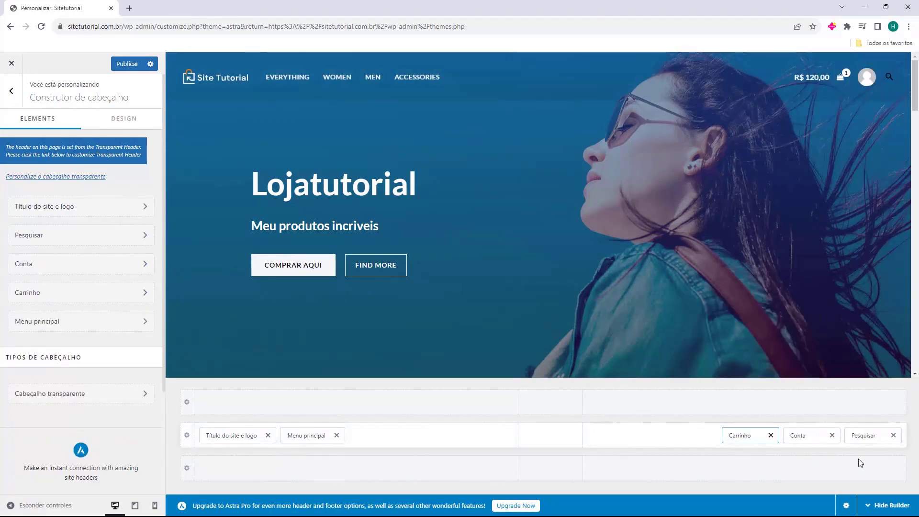
{"action": "left_click", "coordinate": [894, 435]}
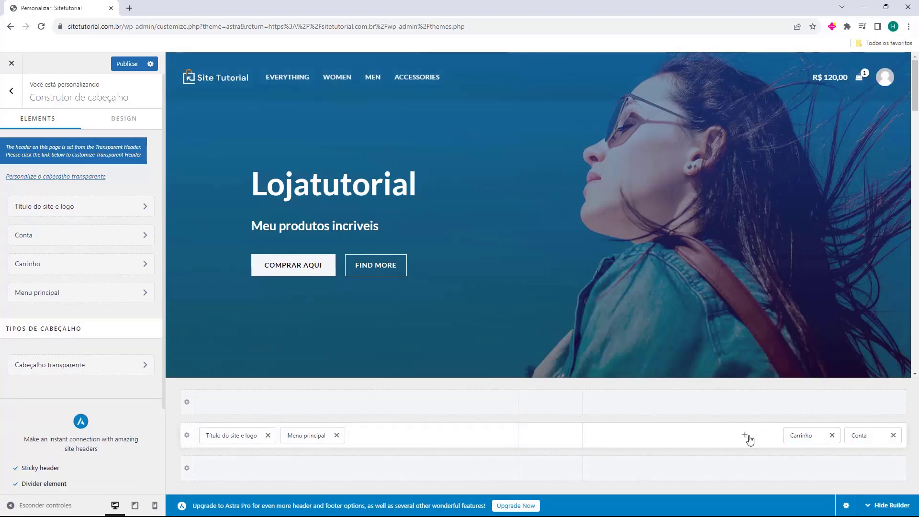
{"action": "left_click", "coordinate": [745, 436]}
{"action": "left_click", "coordinate": [793, 352]}
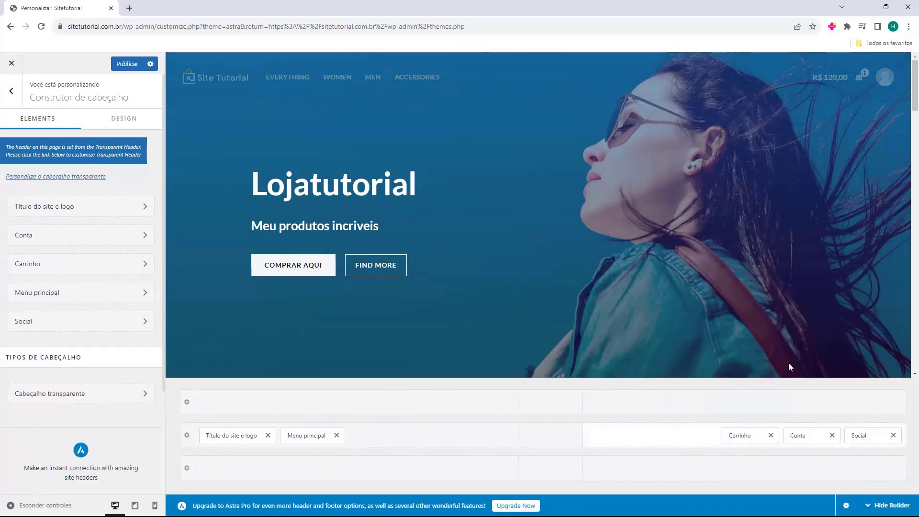
{"action": "left_click", "coordinate": [894, 436]}
{"action": "left_click", "coordinate": [745, 436]}
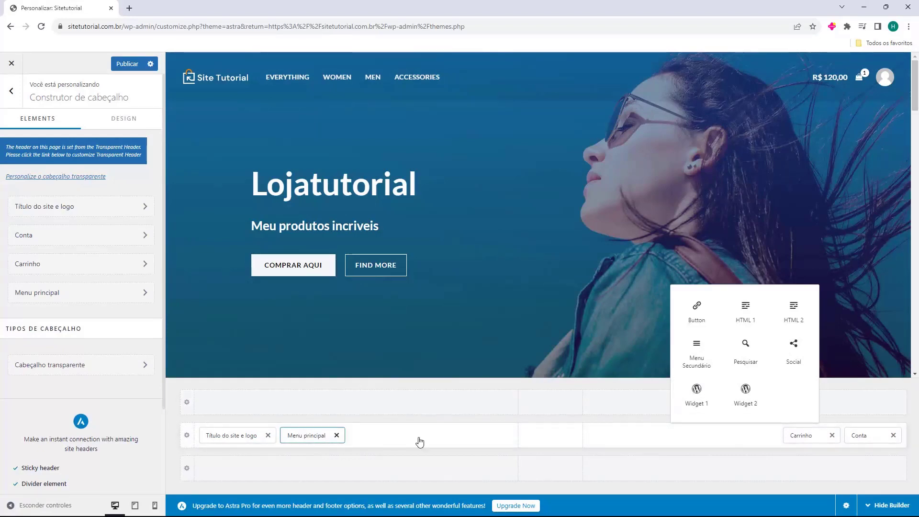
{"action": "left_click", "coordinate": [503, 418]}
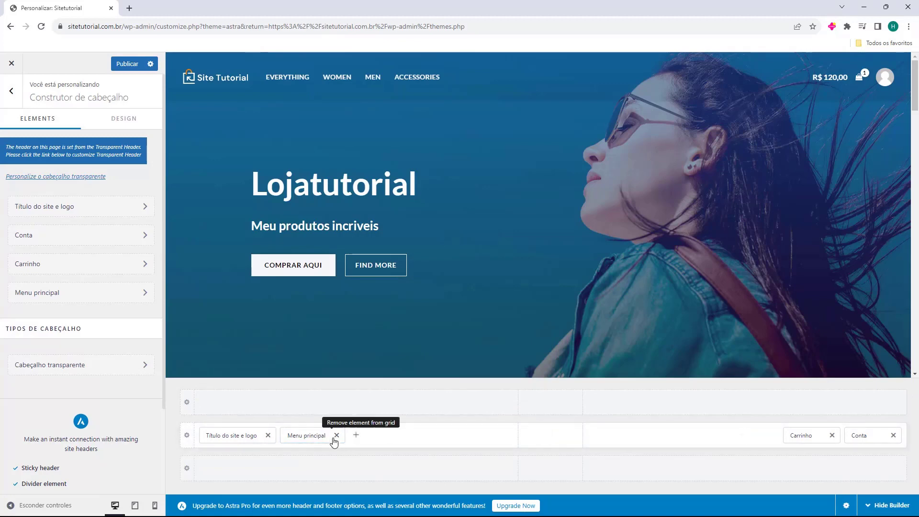
{"action": "left_click_drag", "start_coordinate": [306, 437], "coordinate": [756, 443]}
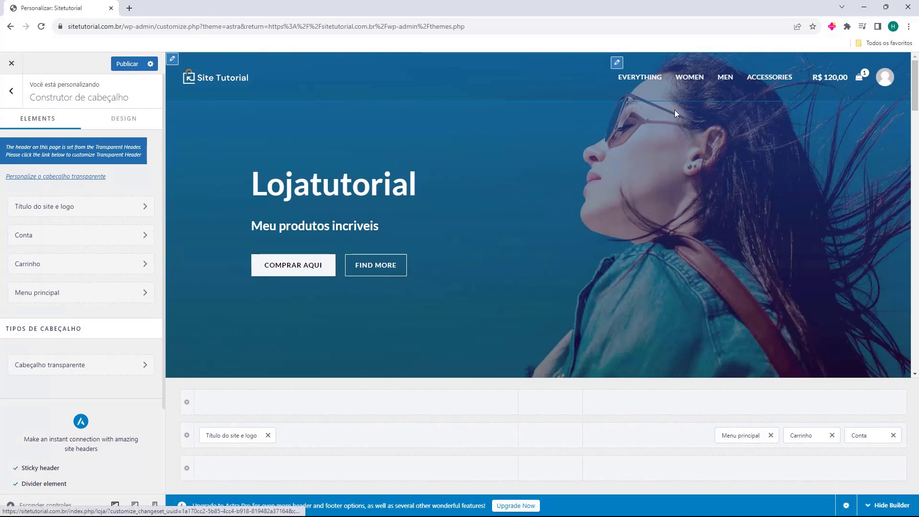
Review Menu principal's General and Design options, then back out to the main Customizer sections
{"action": "left_click", "coordinate": [740, 437]}
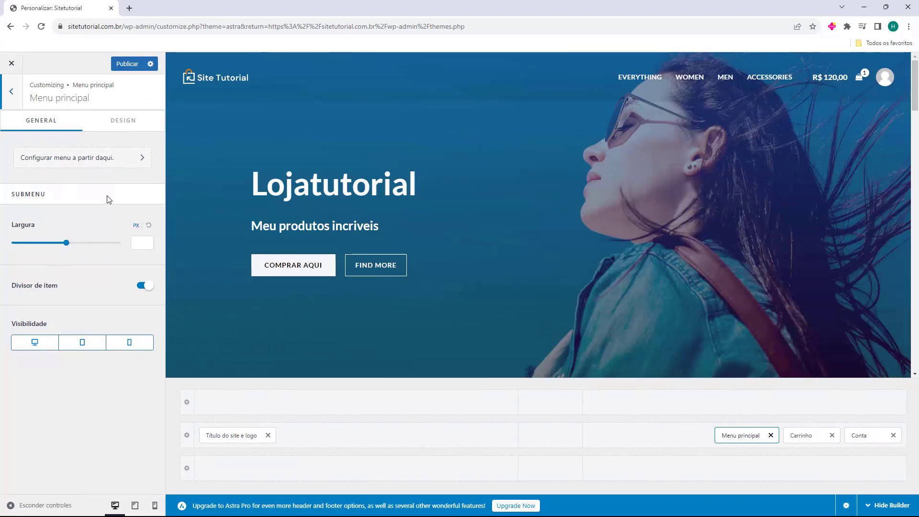
{"action": "left_click", "coordinate": [123, 119]}
{"action": "scroll", "coordinate": [48, 214], "scroll_direction": "down", "scroll_amount": 1}
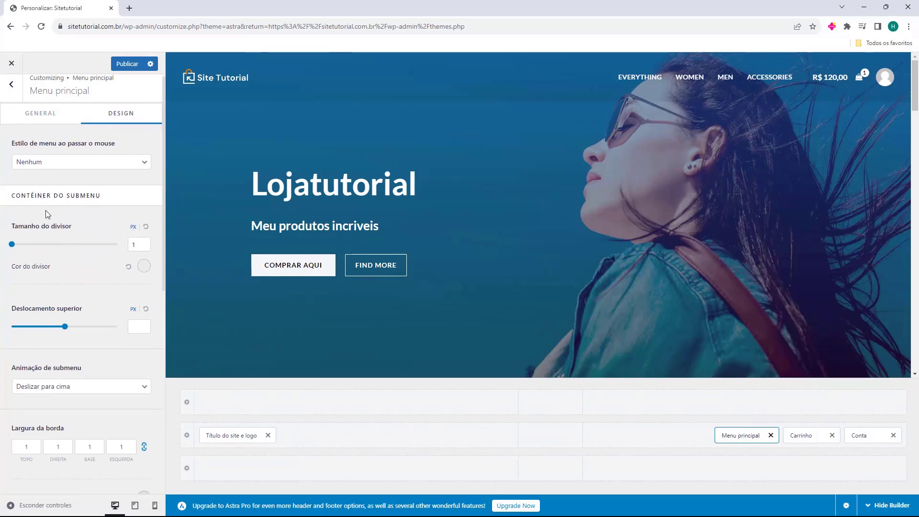
{"action": "scroll", "coordinate": [53, 230], "scroll_direction": "down", "scroll_amount": 4}
{"action": "scroll", "coordinate": [89, 308], "scroll_direction": "down", "scroll_amount": 4}
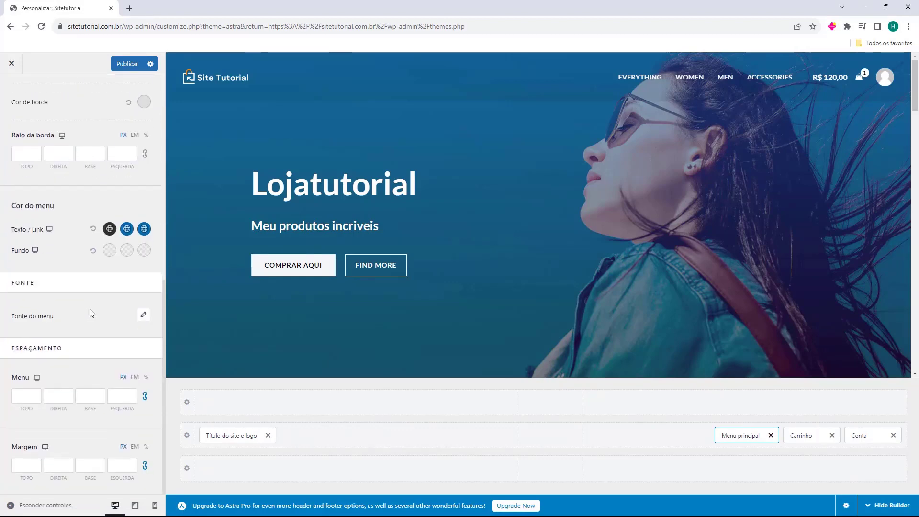
{"action": "scroll", "coordinate": [90, 309], "scroll_direction": "up", "scroll_amount": 10}
{"action": "left_click", "coordinate": [43, 128]}
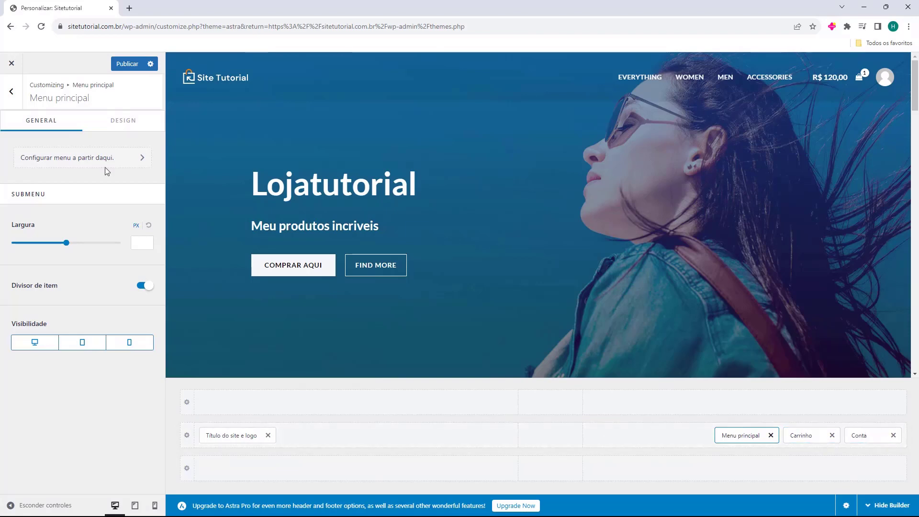
{"action": "left_click", "coordinate": [16, 105]}
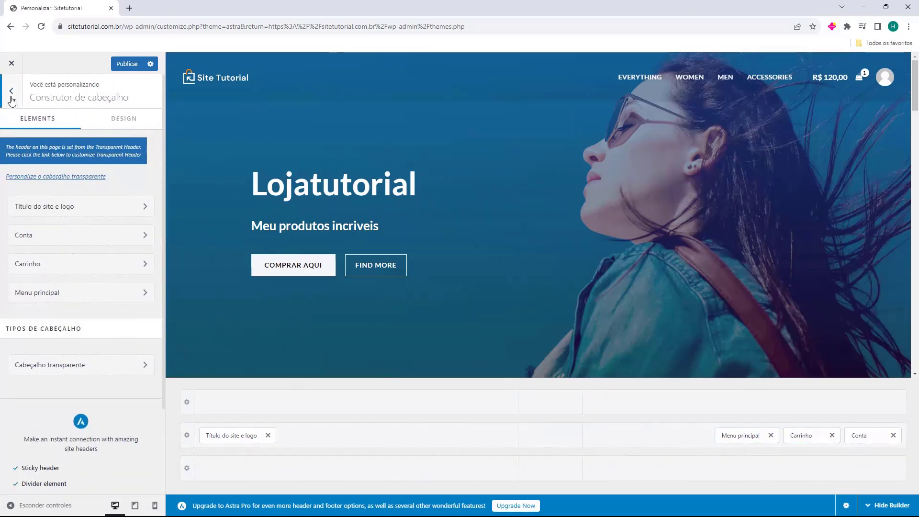
{"action": "left_click", "coordinate": [11, 92]}
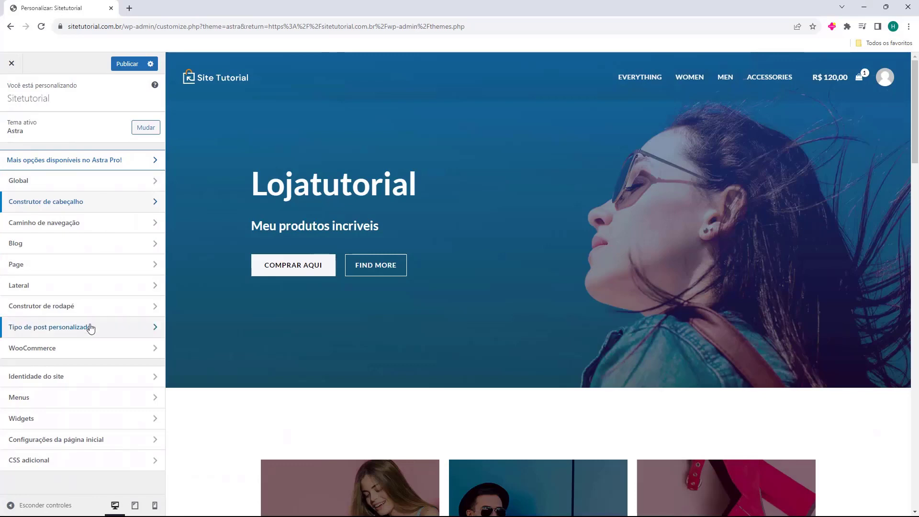
In the footer builder, delete the HTML 1 sale banner from the footer's top row
{"action": "left_click", "coordinate": [36, 307]}
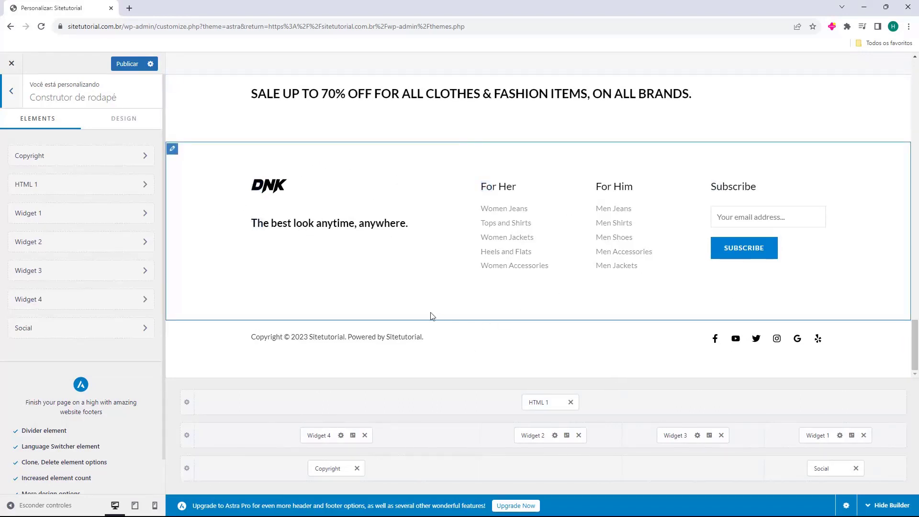
{"action": "scroll", "coordinate": [512, 169], "scroll_direction": "up", "scroll_amount": 1}
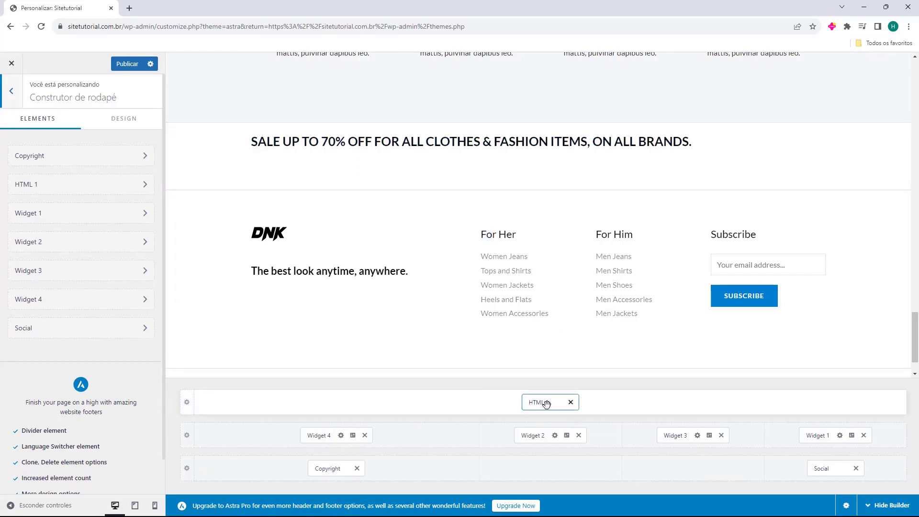
{"action": "left_click", "coordinate": [571, 402]}
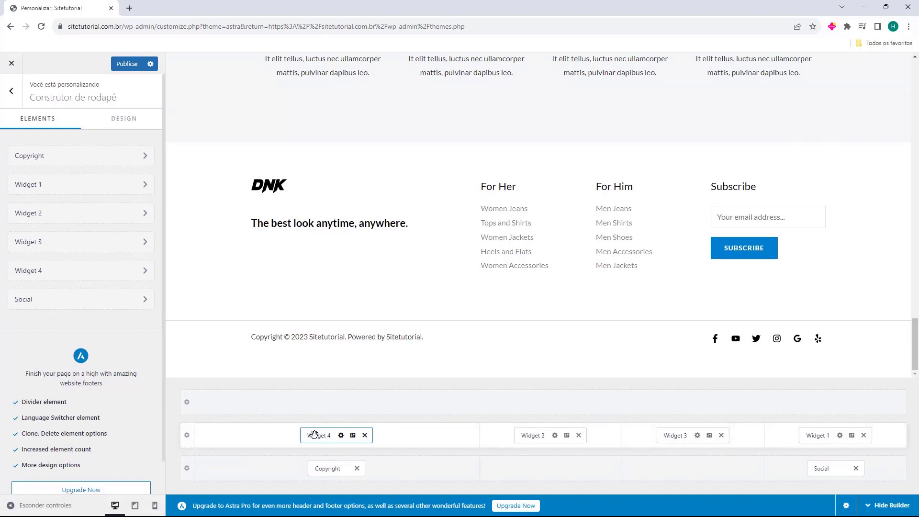
Replace the DNK logo in footer Widget 4 with the LOGO image from the media library
{"action": "left_click", "coordinate": [314, 434]}
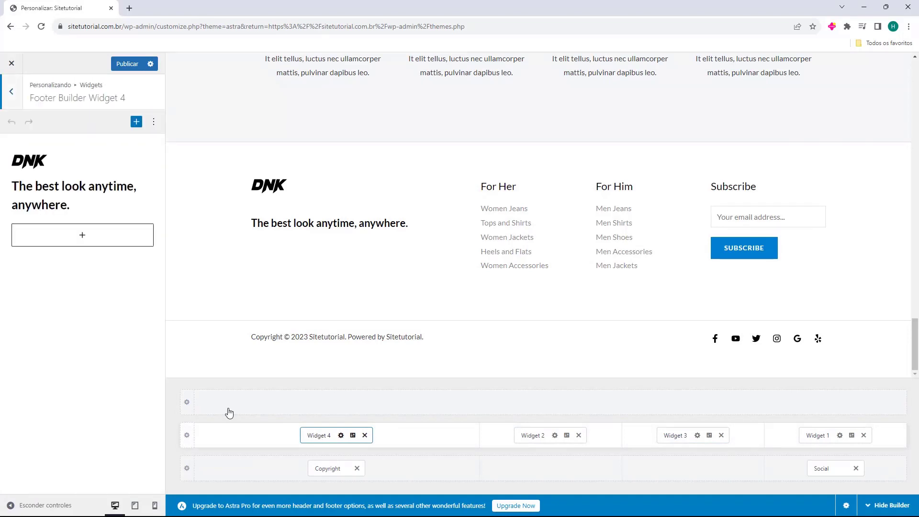
{"action": "left_click", "coordinate": [22, 164]}
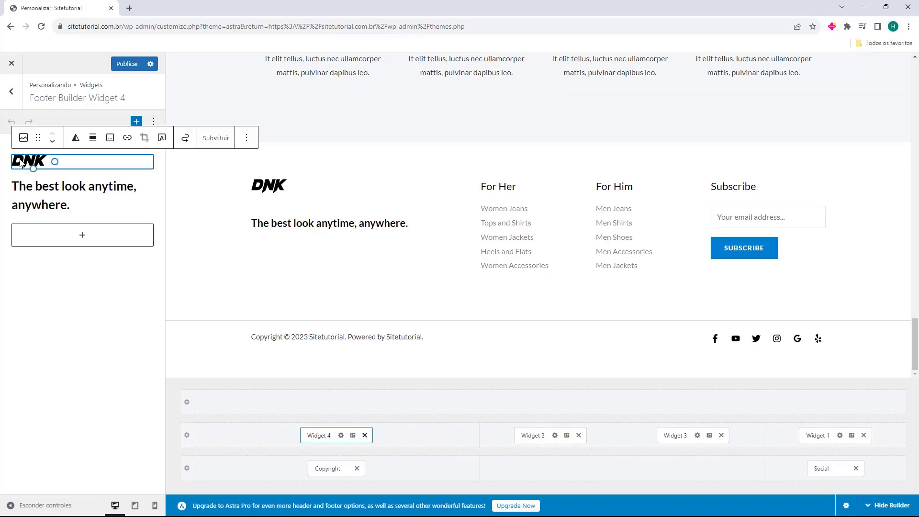
{"action": "left_click", "coordinate": [206, 138]}
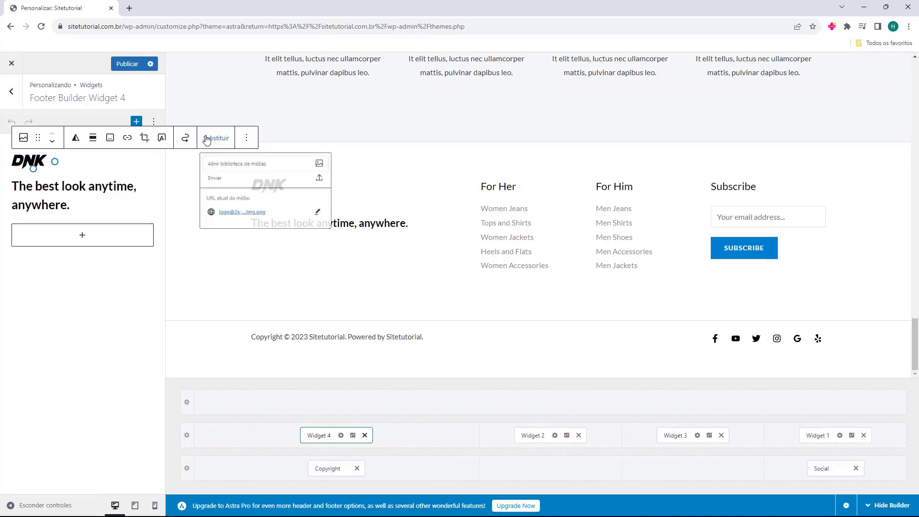
{"action": "left_click", "coordinate": [226, 169]}
{"action": "left_click", "coordinate": [187, 181]}
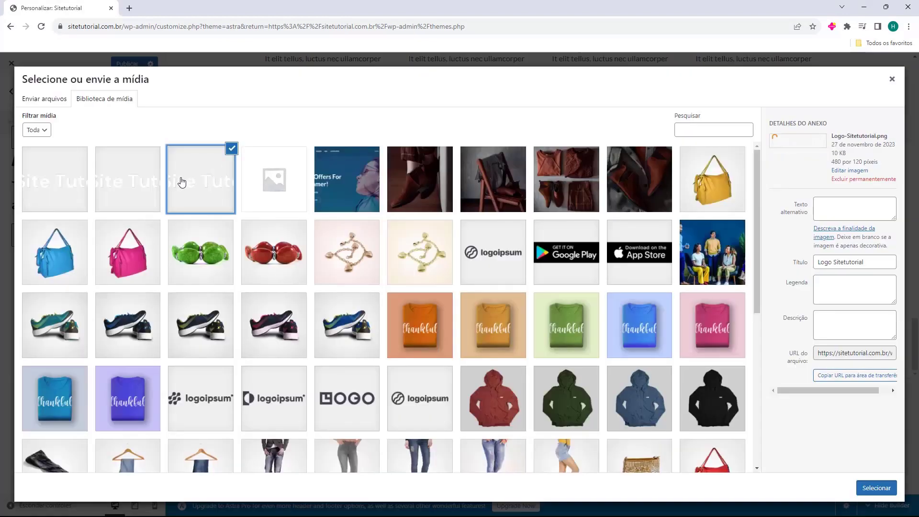
{"action": "left_click", "coordinate": [875, 487]}
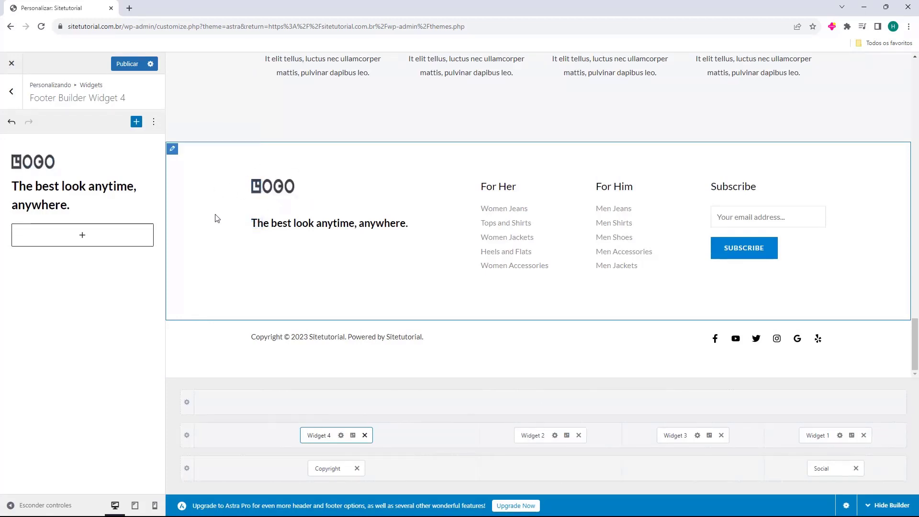
Change the Widget 4 tagline heading to 'Minha loja incrivel'
{"action": "left_click_drag", "start_coordinate": [117, 205], "coordinate": [11, 187]}
{"action": "left_click", "coordinate": [96, 203]}
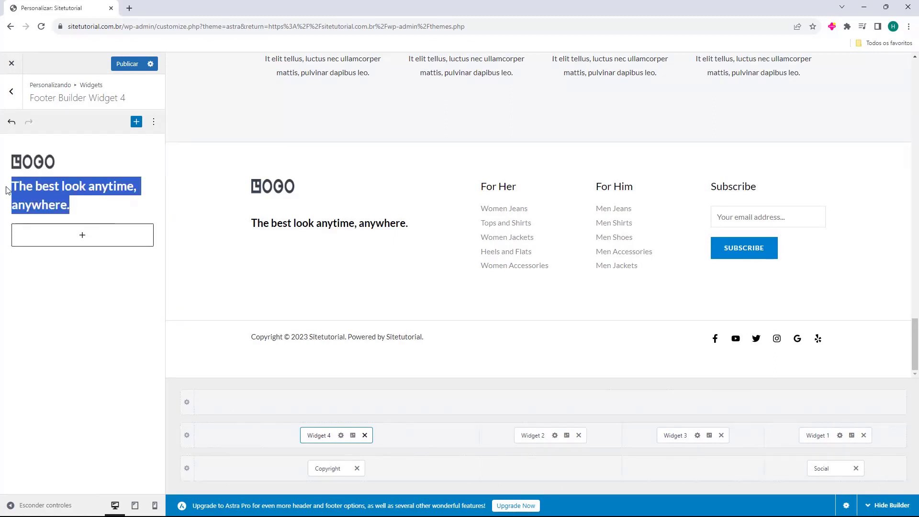
{"action": "type", "text": "Minha loja incrivel"}
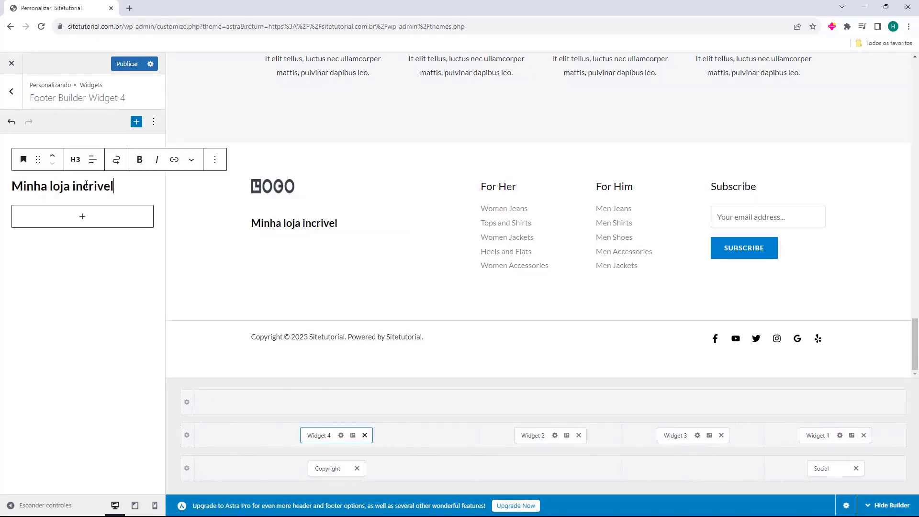
{"action": "left_click", "coordinate": [82, 219]}
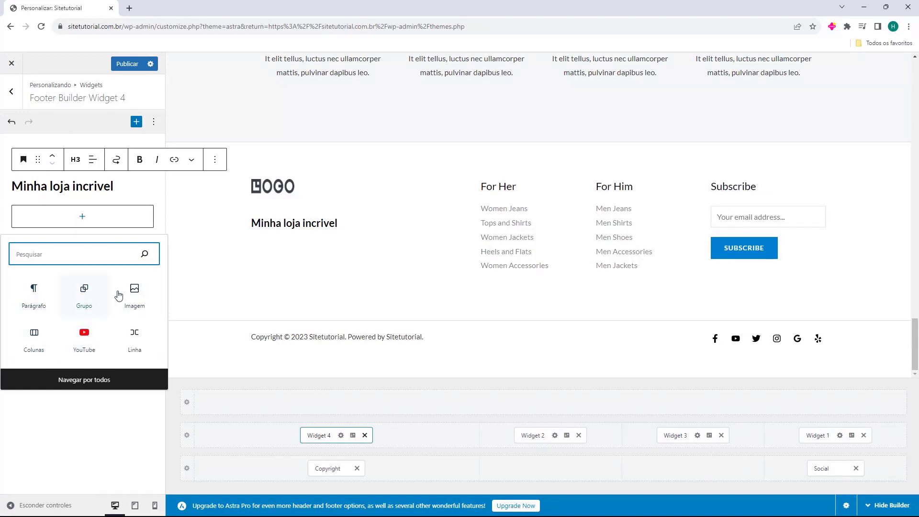
{"action": "left_click", "coordinate": [86, 379]}
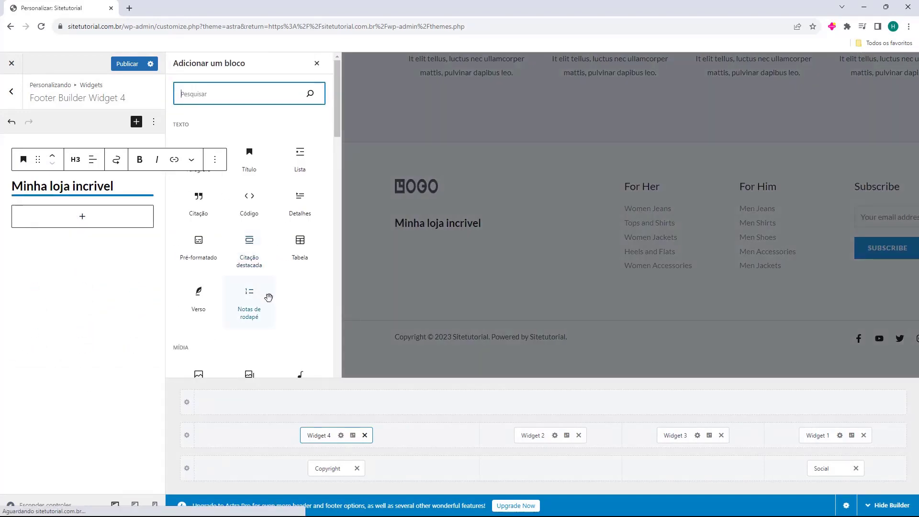
{"action": "scroll", "coordinate": [302, 192], "scroll_direction": "down", "scroll_amount": 3}
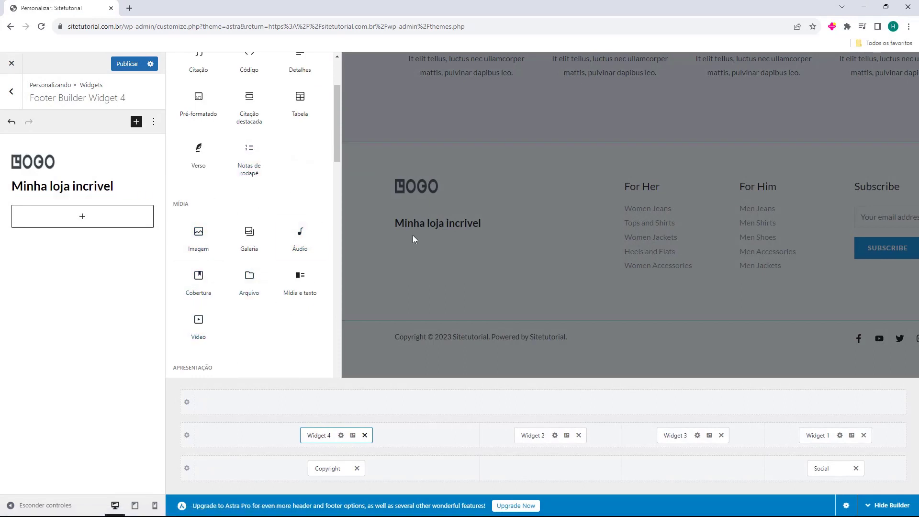
{"action": "left_click", "coordinate": [369, 248]}
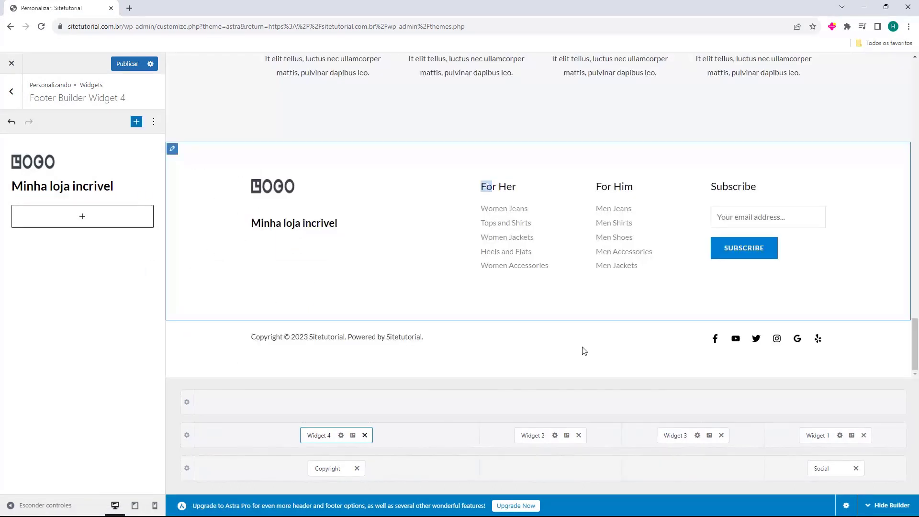
Retitle footer Widget 2's menu column to 'Feminino', keeping For Her as its menu
{"action": "left_click", "coordinate": [526, 436]}
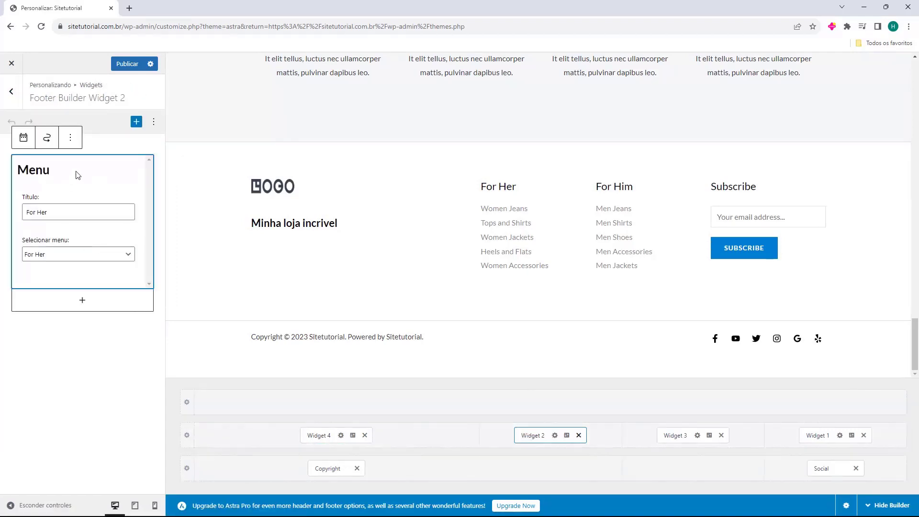
{"action": "left_click_drag", "start_coordinate": [23, 172], "coordinate": [68, 174]}
{"action": "left_click", "coordinate": [67, 174]}
{"action": "double_click", "coordinate": [53, 212]}
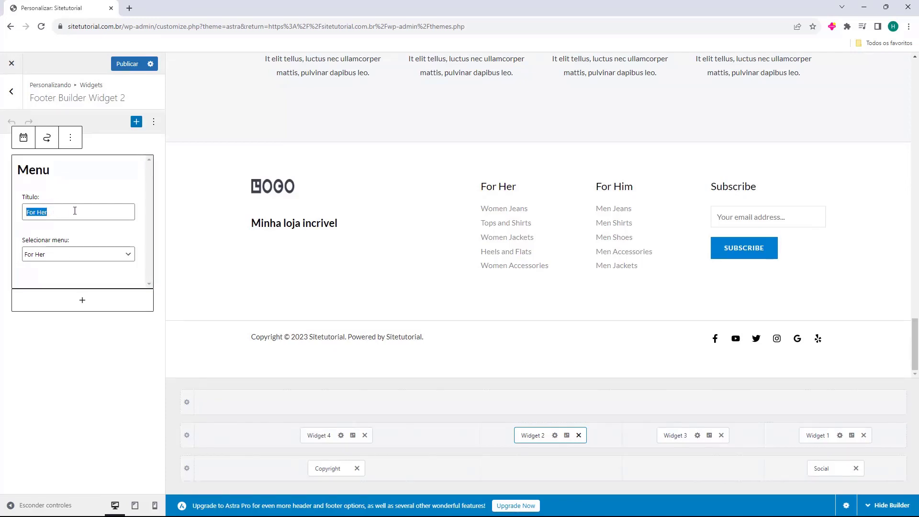
{"action": "type", "text": "Acessorios"}
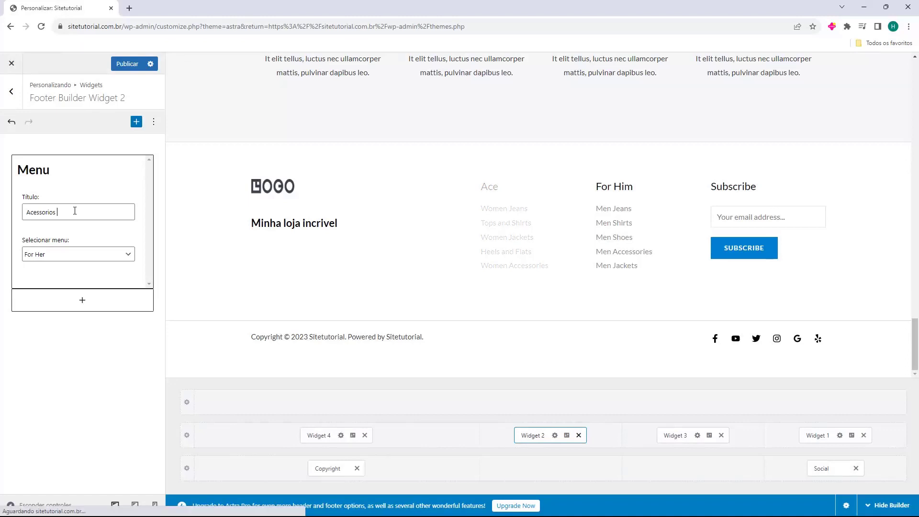
{"action": "key", "text": "ctrl+a"}
{"action": "type", "text": "Feminino"}
{"action": "left_click_drag", "start_coordinate": [493, 186], "coordinate": [481, 186]}
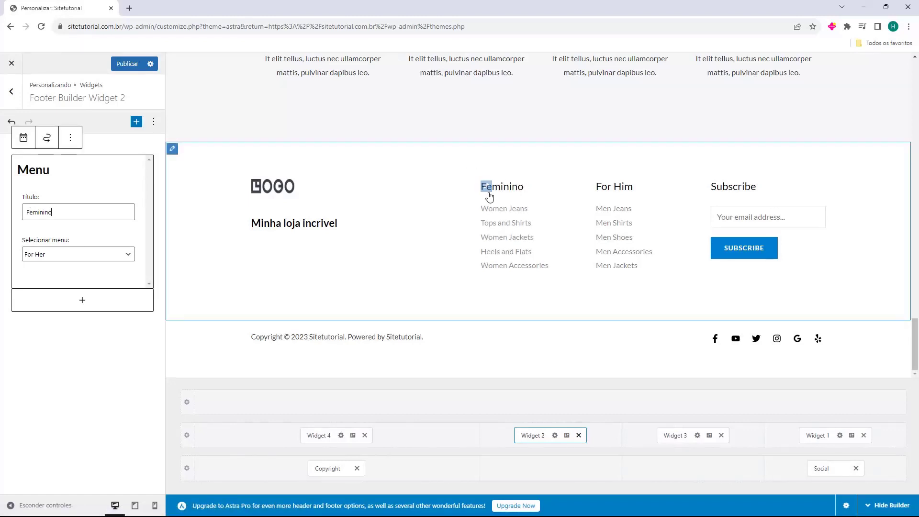
{"action": "left_click", "coordinate": [458, 212]}
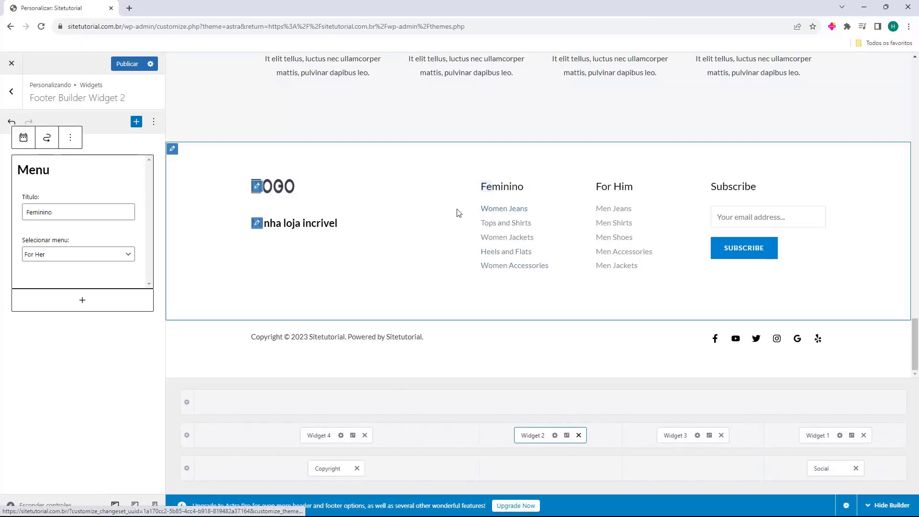
{"action": "left_click", "coordinate": [105, 259]}
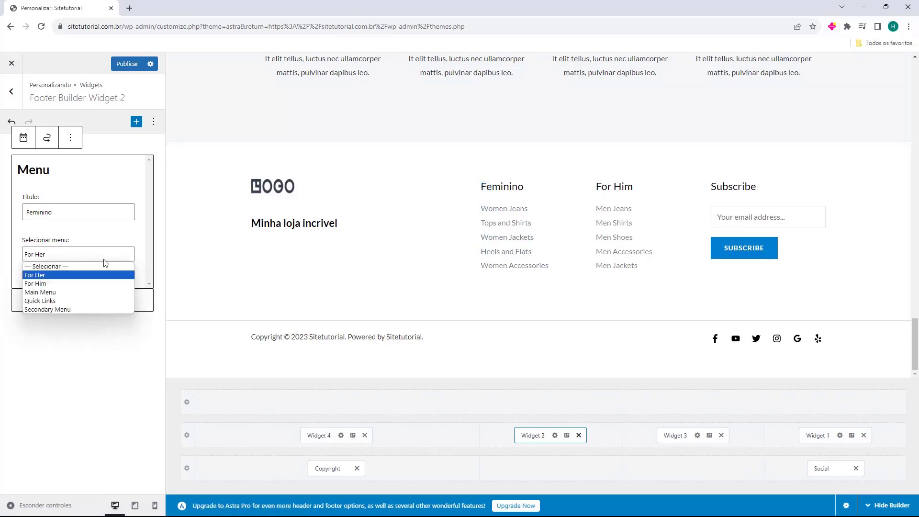
{"action": "left_click", "coordinate": [55, 280]}
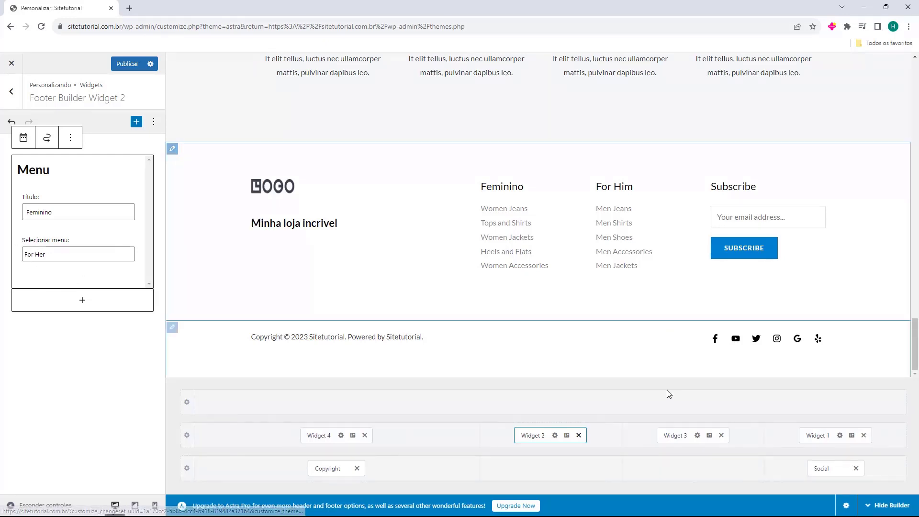
Retitle footer Widget 3's For Him column to 'Masculino'
{"action": "left_click", "coordinate": [677, 435]}
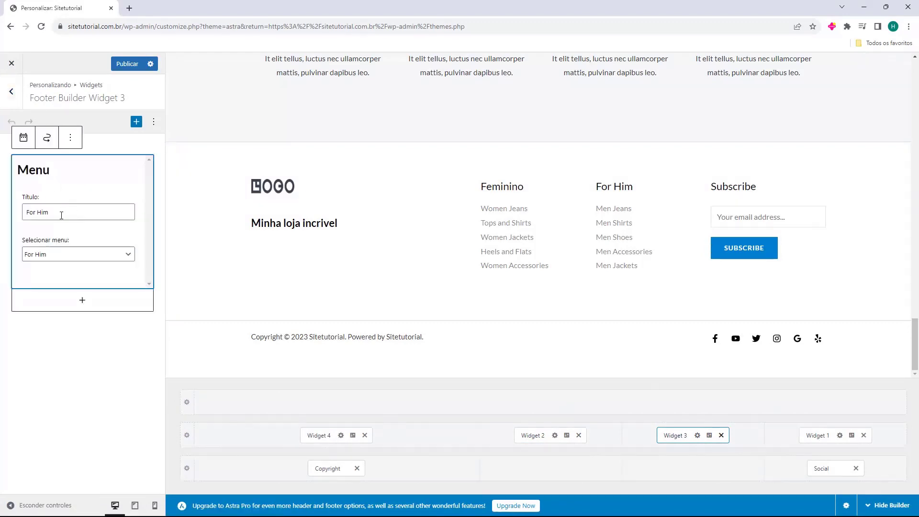
{"action": "triple_click", "coordinate": [72, 211]}
{"action": "type", "text": "Masculino"}
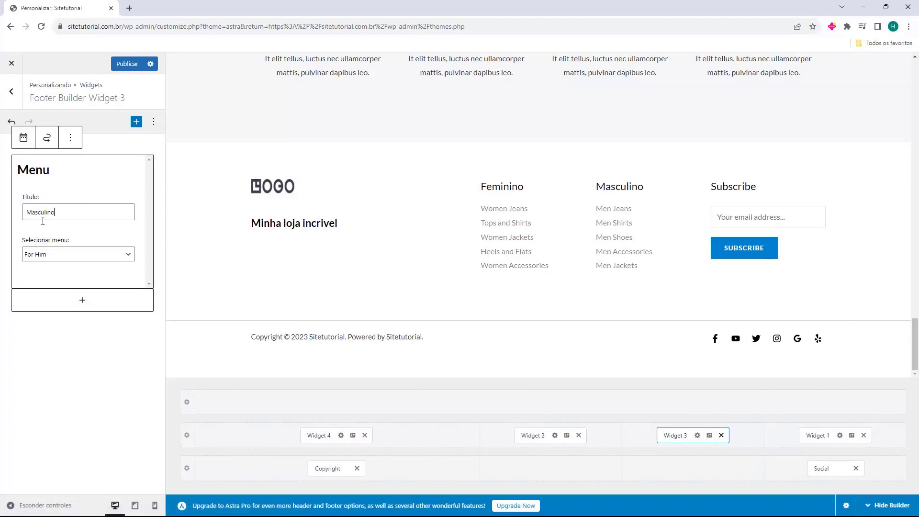
{"action": "left_click", "coordinate": [24, 230]}
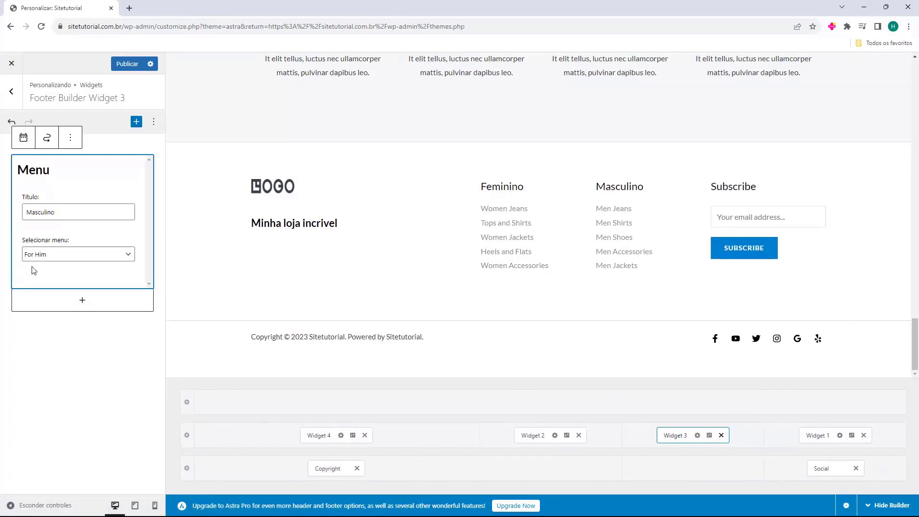
{"action": "left_click", "coordinate": [806, 435]}
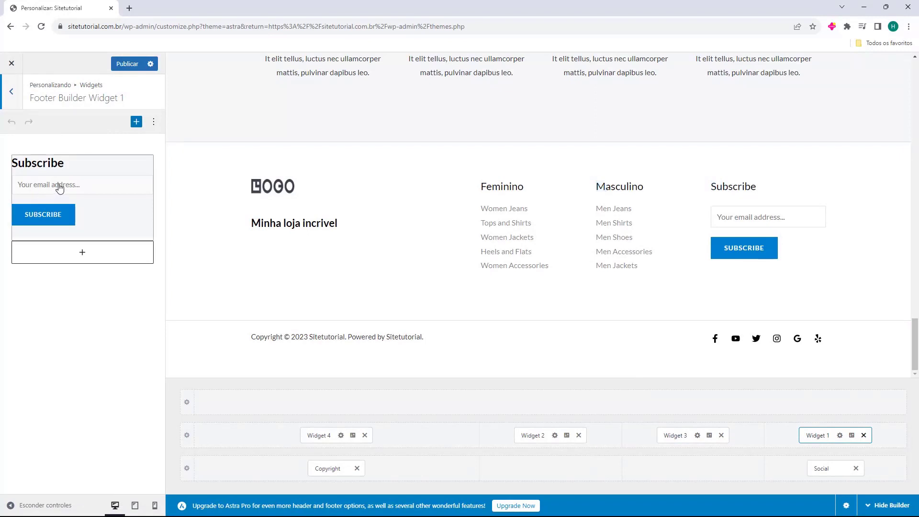
Change the Widget 1 subscribe form title to 'Inscreva-se' and bring up the footer copyright settings
{"action": "left_click", "coordinate": [57, 178]}
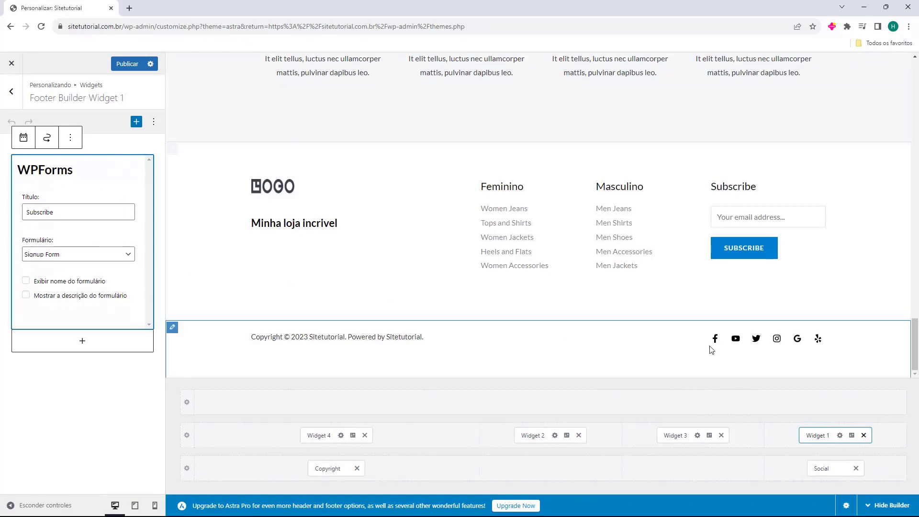
{"action": "double_click", "coordinate": [82, 211]}
{"action": "type", "text": "Inscreva-se"}
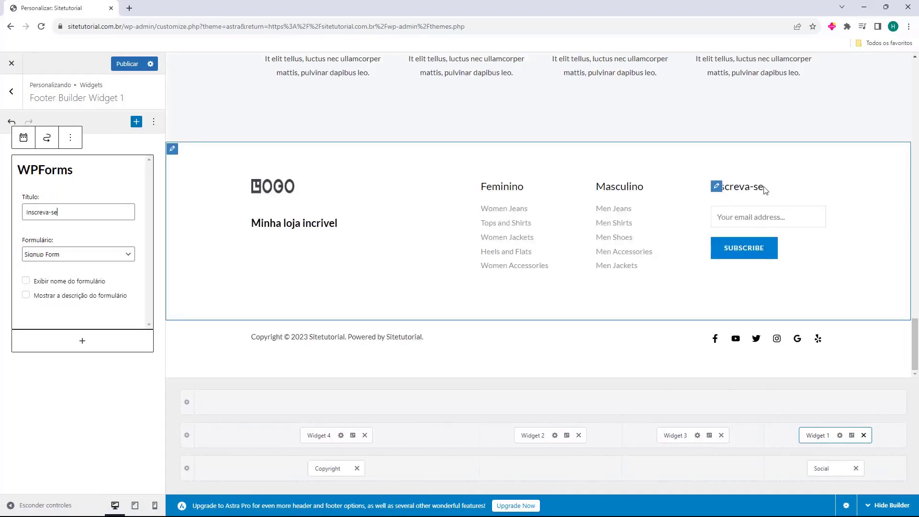
{"action": "left_click", "coordinate": [567, 341]}
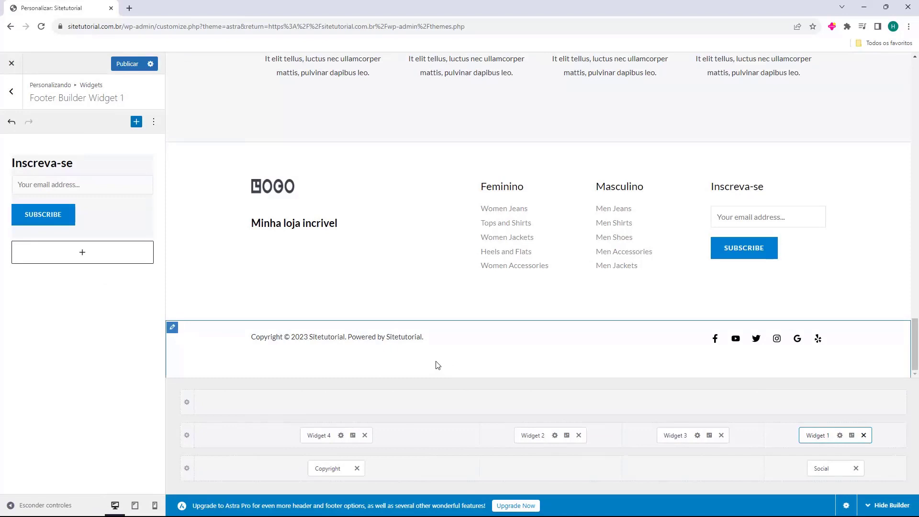
{"action": "left_click", "coordinate": [326, 468]}
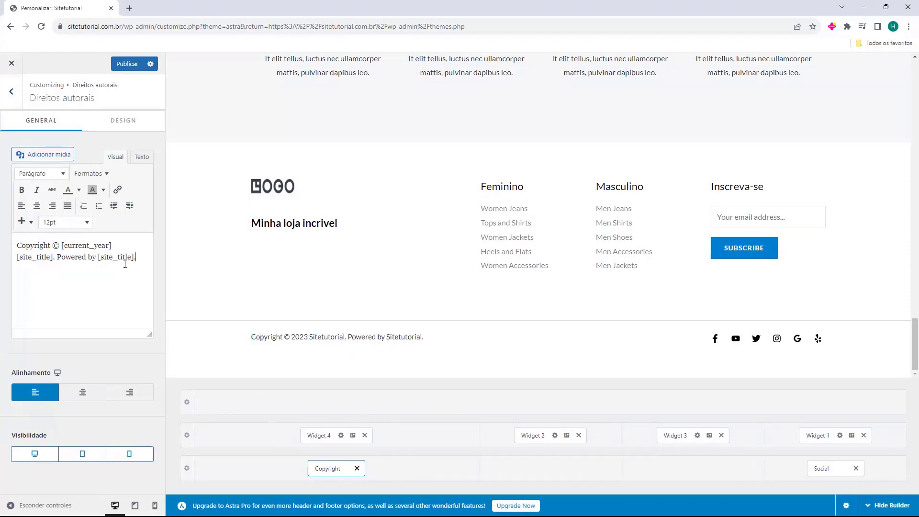
Remove [current_year] and the Powered by credit from the copyright, then append ' - CNPJ:' and the registration number
{"action": "left_click_drag", "start_coordinate": [129, 261], "coordinate": [9, 245]}
{"action": "key", "text": "BackSpace"}
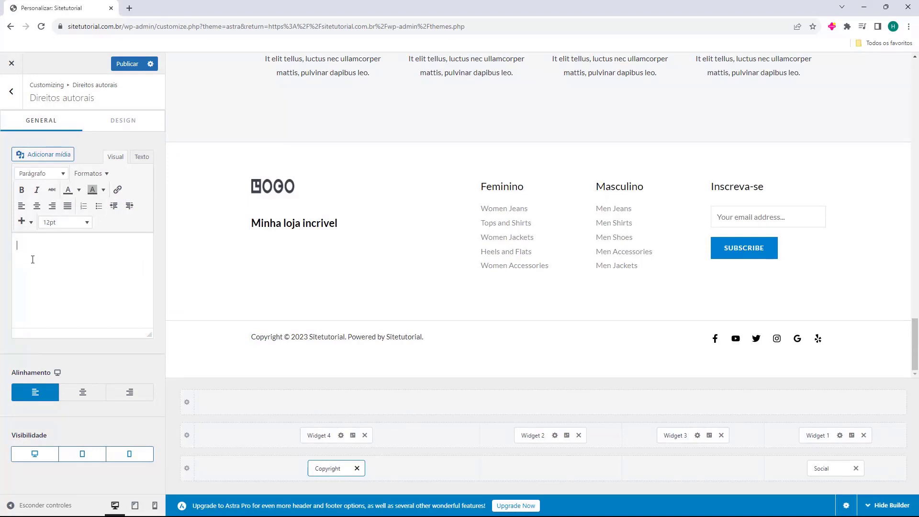
{"action": "key", "text": "ctrl+z"}
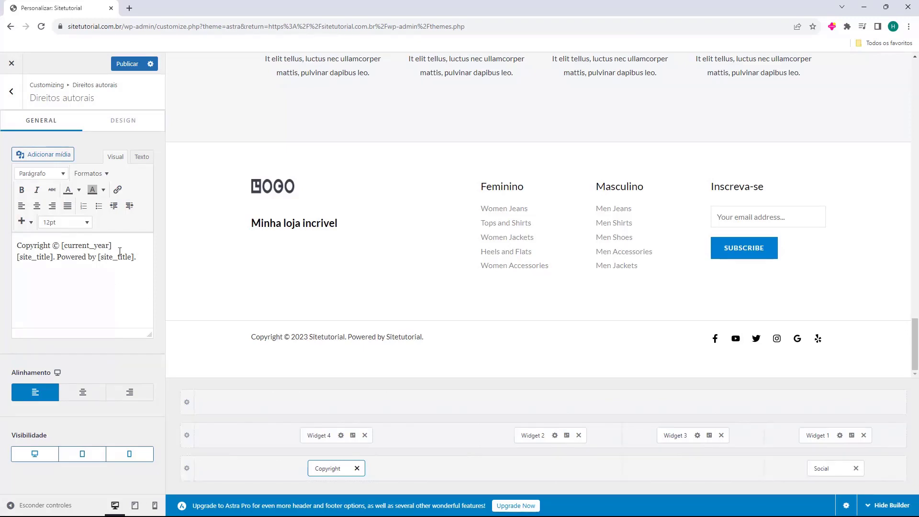
{"action": "left_click_drag", "start_coordinate": [111, 245], "coordinate": [68, 249]}
{"action": "key", "text": "BackSpace"}
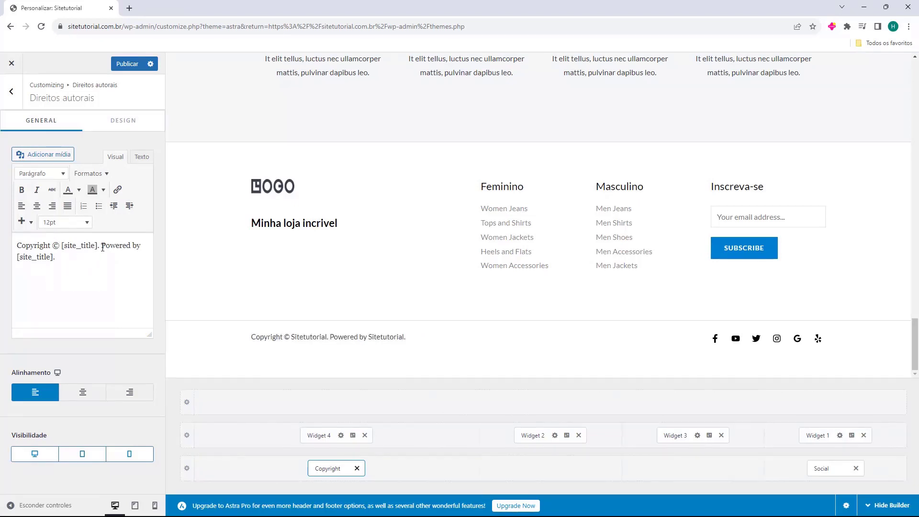
{"action": "left_click_drag", "start_coordinate": [102, 257], "coordinate": [102, 248]}
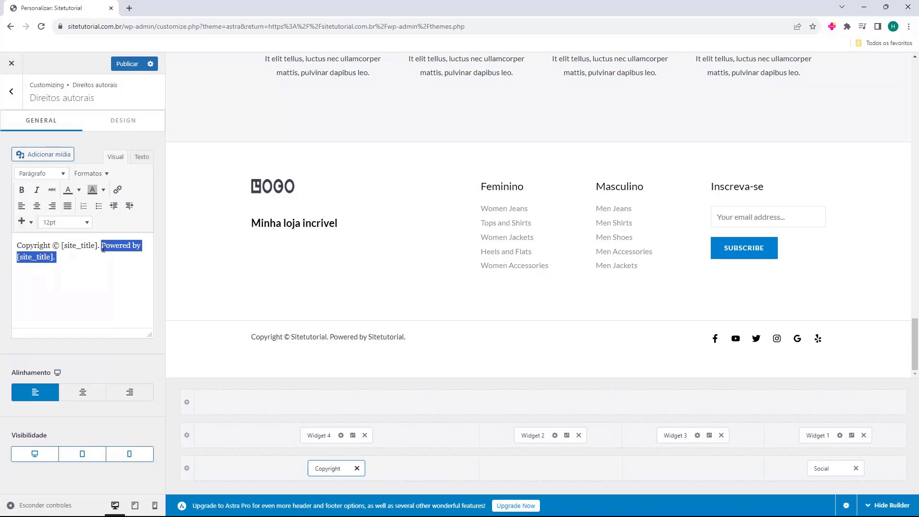
{"action": "key", "text": "BackSpace"}
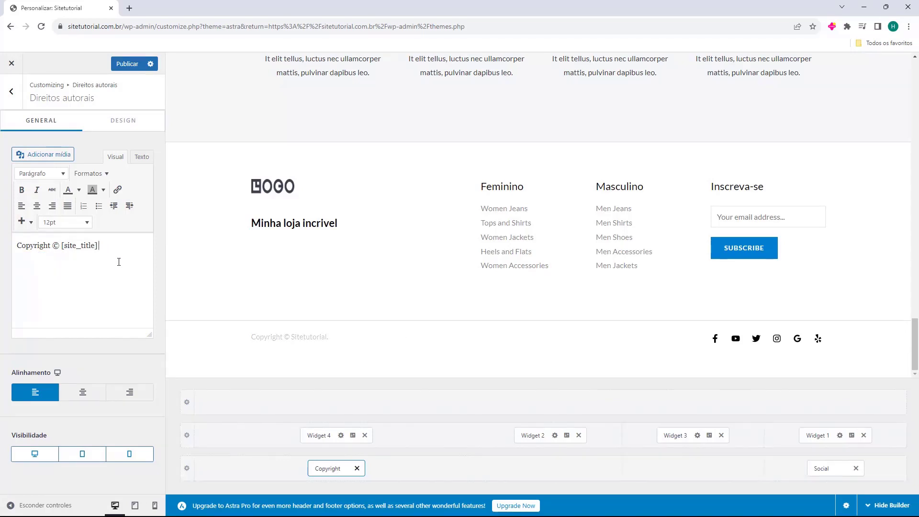
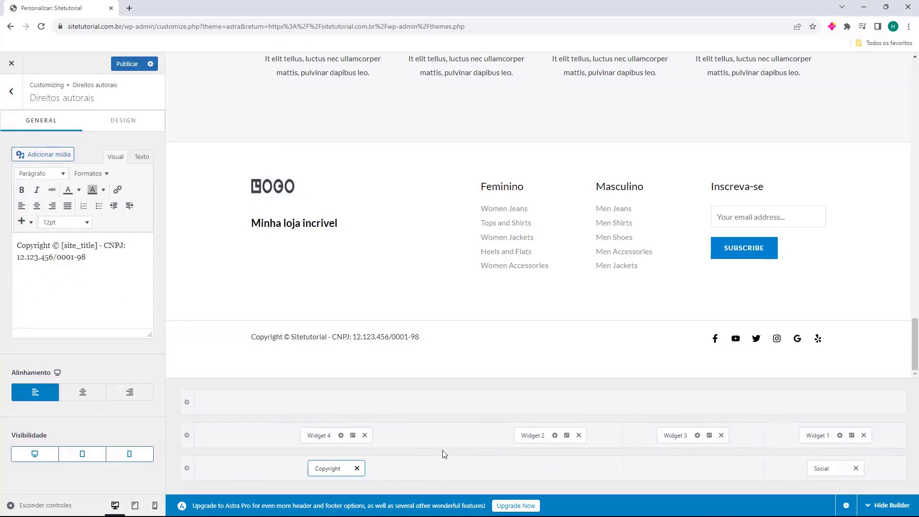
In the footer social icons, check the Facebook link and remove the Yelp and Google Reviews icons
{"action": "left_click", "coordinate": [822, 469]}
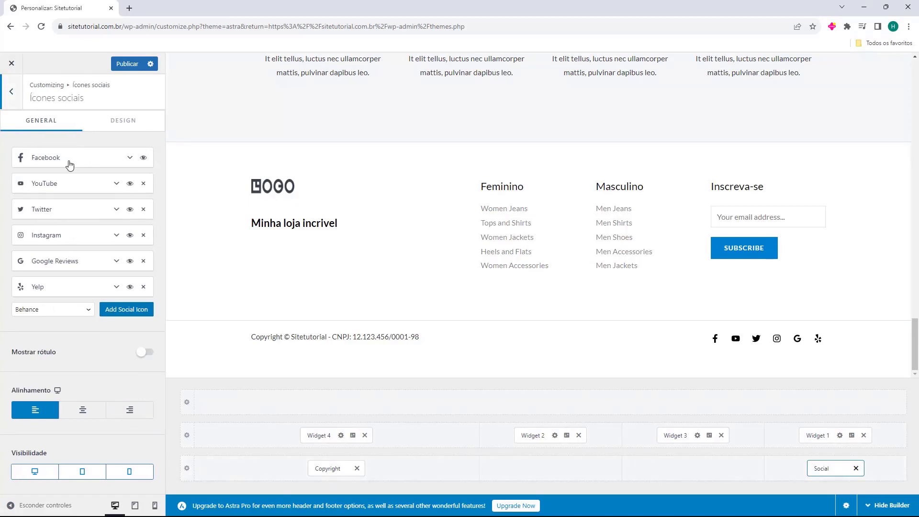
{"action": "left_click", "coordinate": [106, 162]}
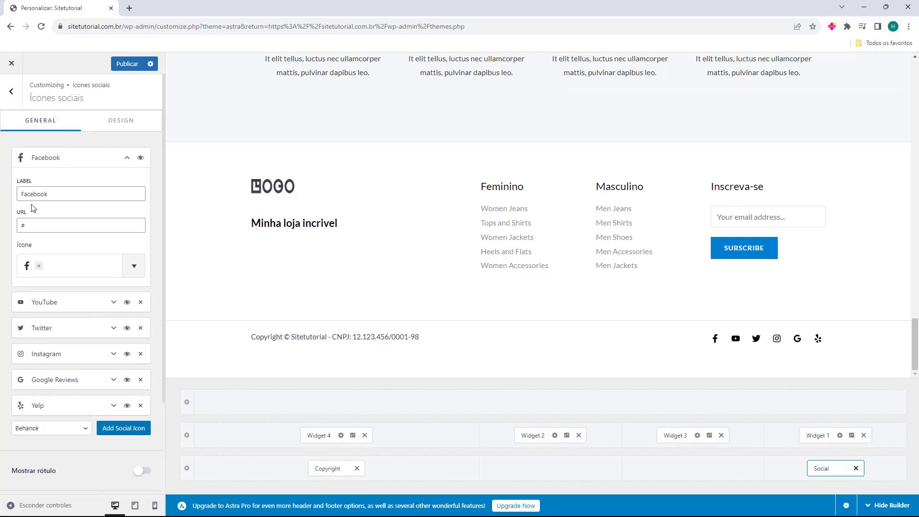
{"action": "left_click_drag", "start_coordinate": [30, 223], "coordinate": [20, 226]}
{"action": "left_click", "coordinate": [113, 165]}
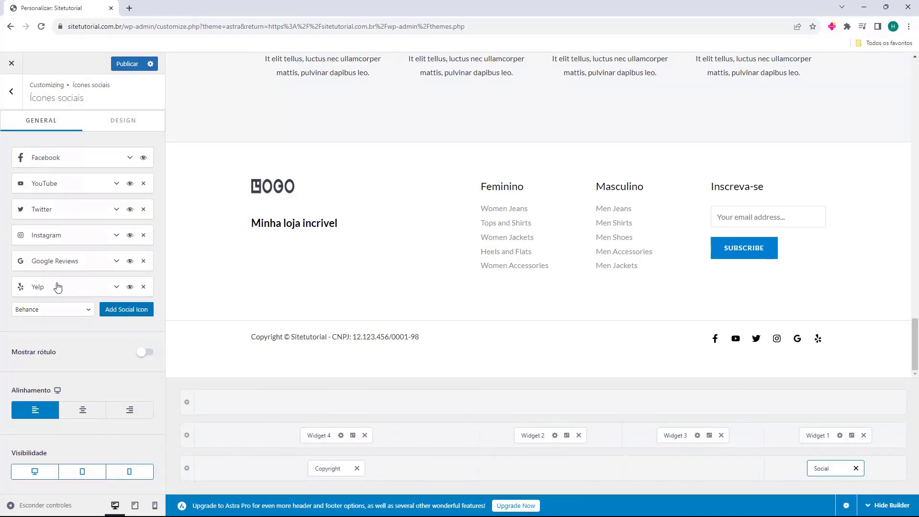
{"action": "left_click", "coordinate": [144, 288]}
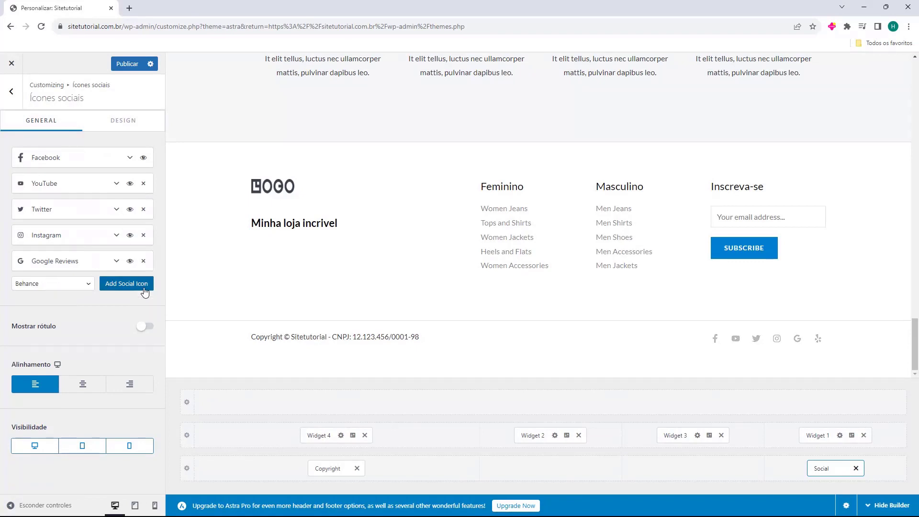
{"action": "left_click", "coordinate": [143, 262]}
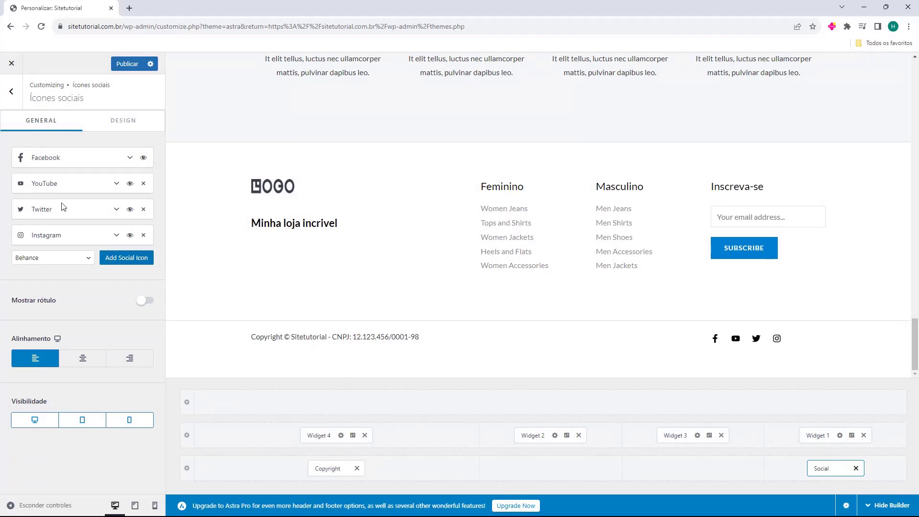
Add a WhatsApp icon to the footer social icons
{"action": "left_click", "coordinate": [26, 261]}
{"action": "scroll", "coordinate": [59, 283], "scroll_direction": "down", "scroll_amount": 3}
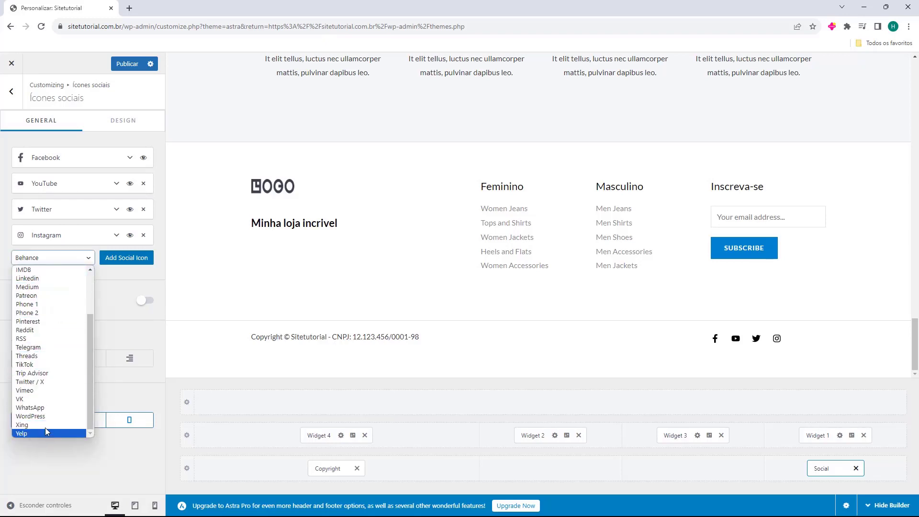
{"action": "left_click", "coordinate": [38, 408]}
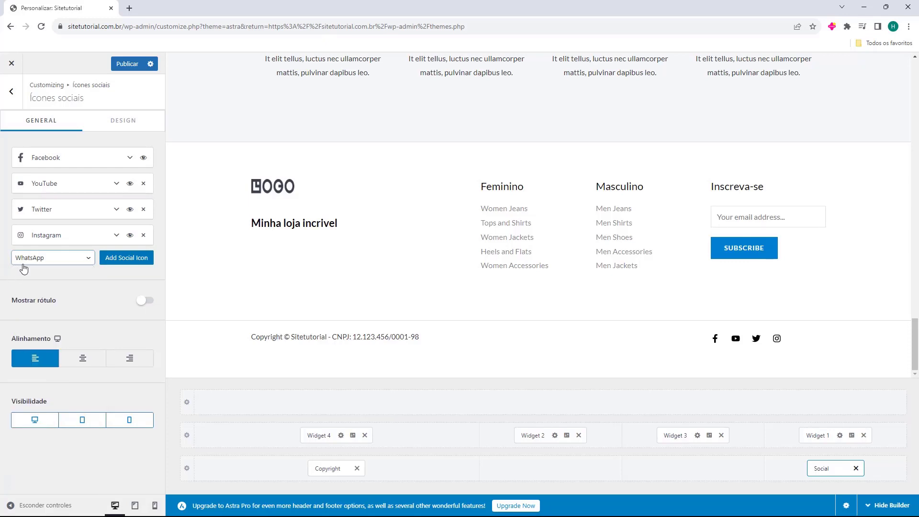
{"action": "left_click", "coordinate": [127, 263]}
{"action": "left_click", "coordinate": [46, 263]}
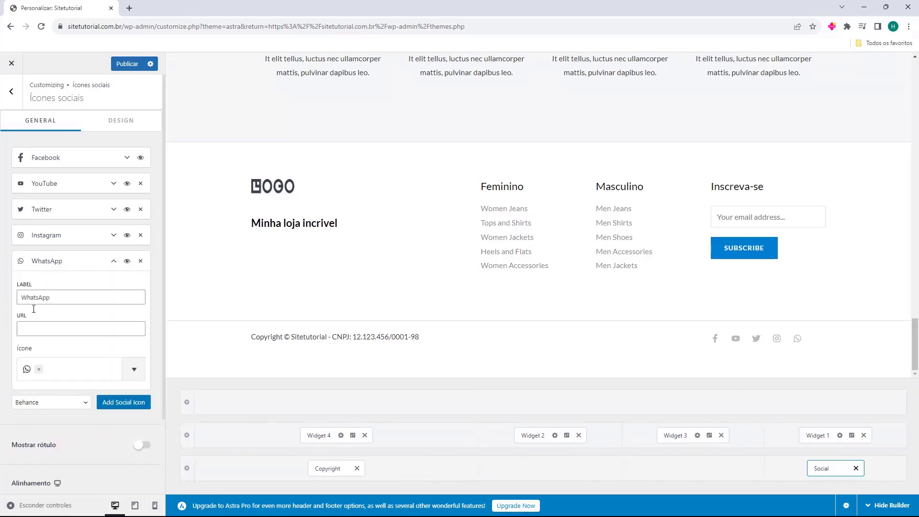
{"action": "left_click", "coordinate": [27, 329]}
{"action": "left_click", "coordinate": [51, 266]}
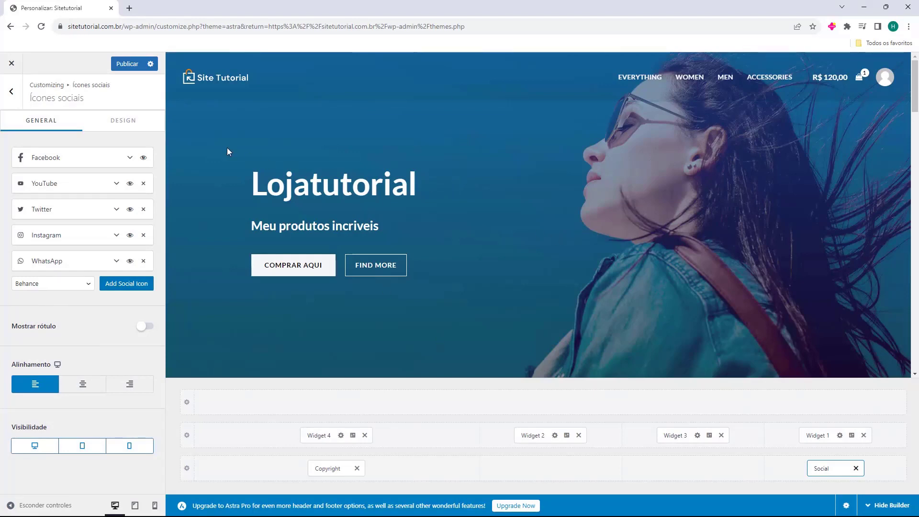
Publish the footer changes, close the customizer and review the live storefront
{"action": "left_click", "coordinate": [126, 67]}
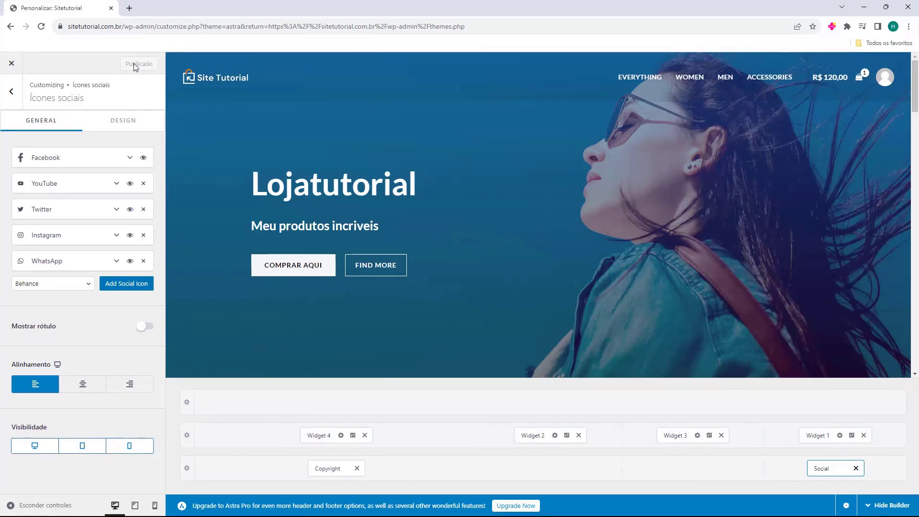
{"action": "left_click", "coordinate": [12, 66]}
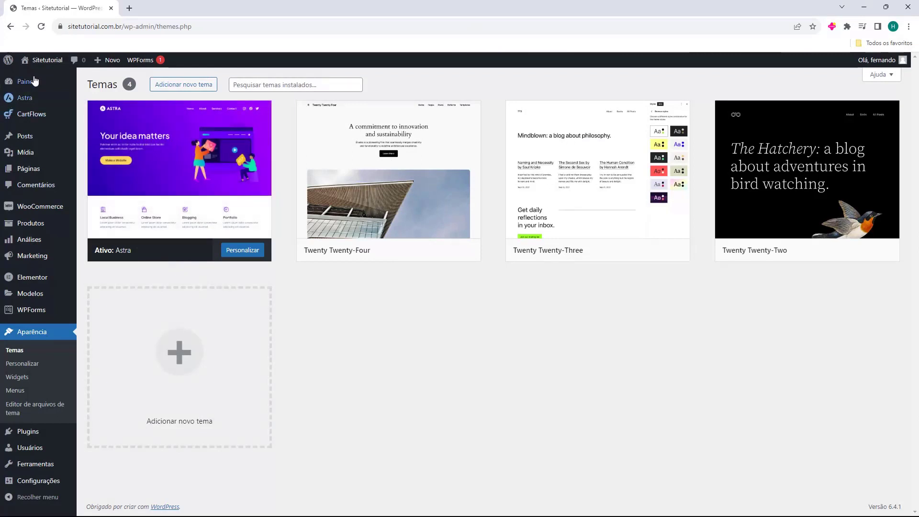
{"action": "mouse_move", "coordinate": [45, 61]}
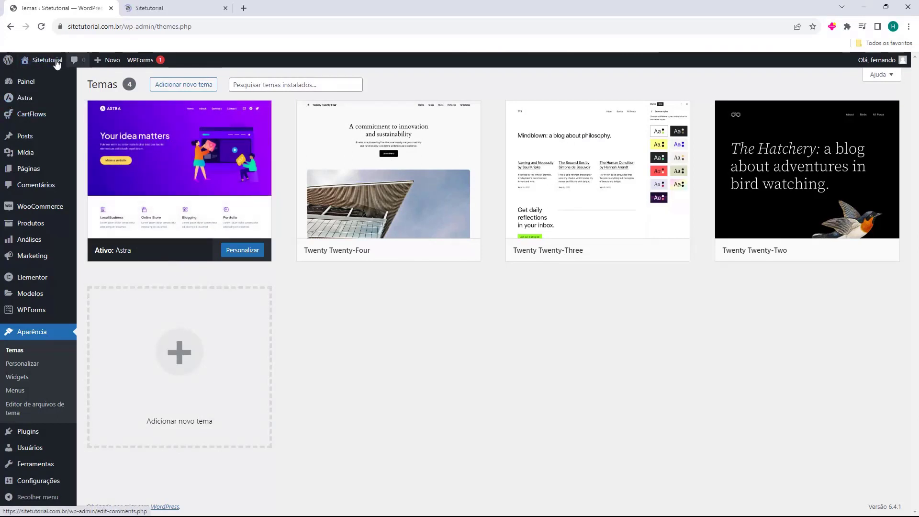
{"action": "left_click", "coordinate": [139, 8]}
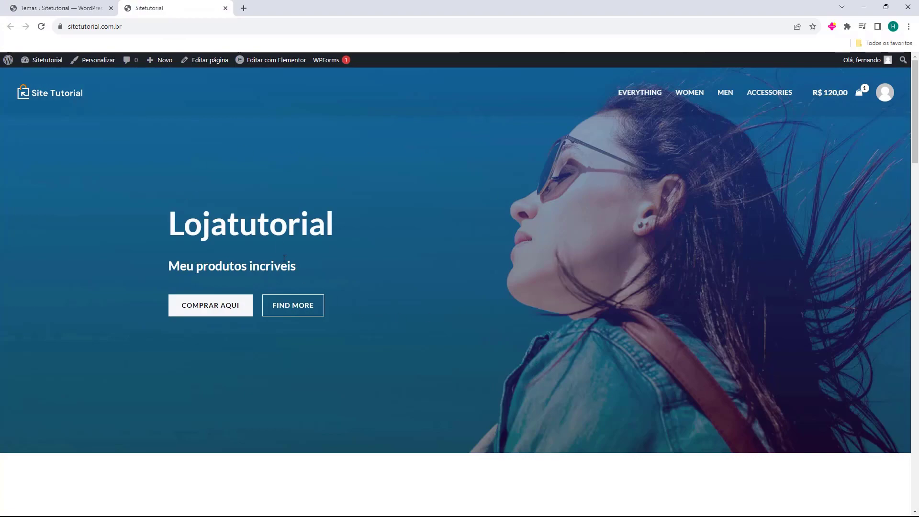
{"action": "scroll", "coordinate": [331, 168], "scroll_direction": "down", "scroll_amount": 10}
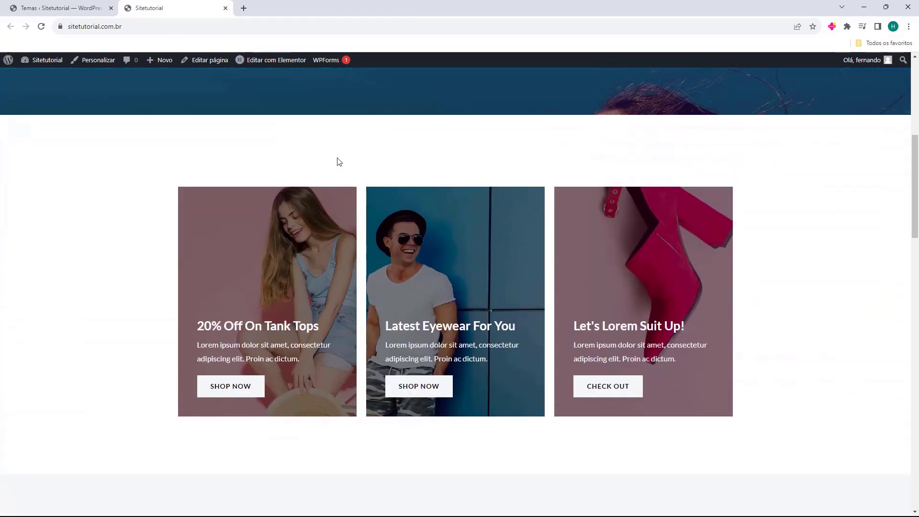
{"action": "scroll", "coordinate": [342, 157], "scroll_direction": "down", "scroll_amount": 18}
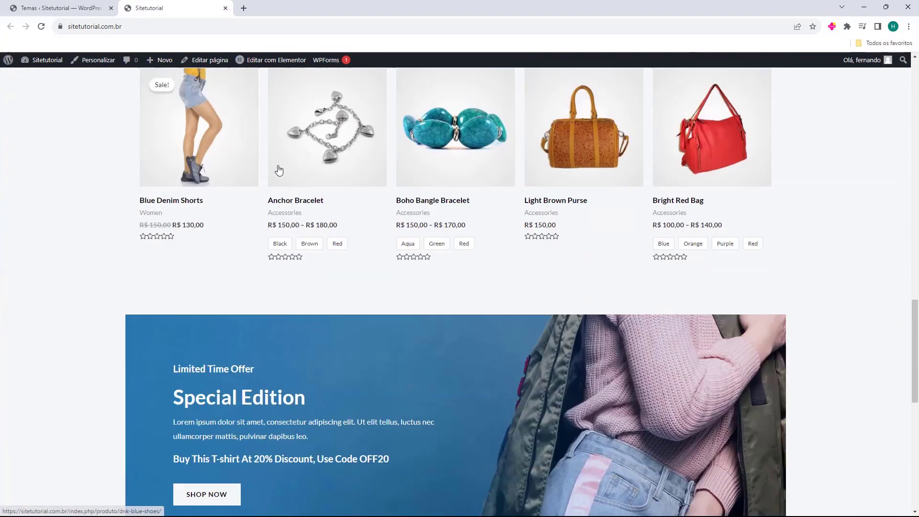
{"action": "scroll", "coordinate": [278, 173], "scroll_direction": "down", "scroll_amount": 4}
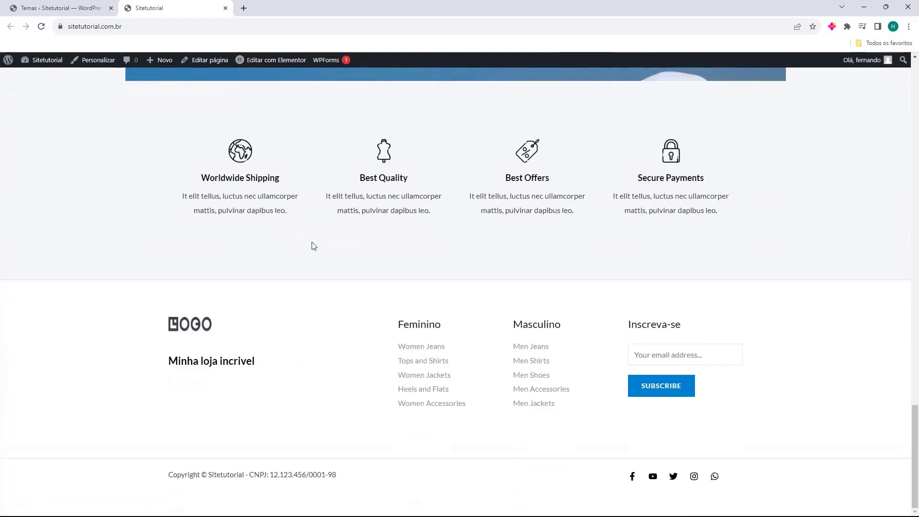
{"action": "scroll", "coordinate": [158, 311], "scroll_direction": "up", "scroll_amount": 20}
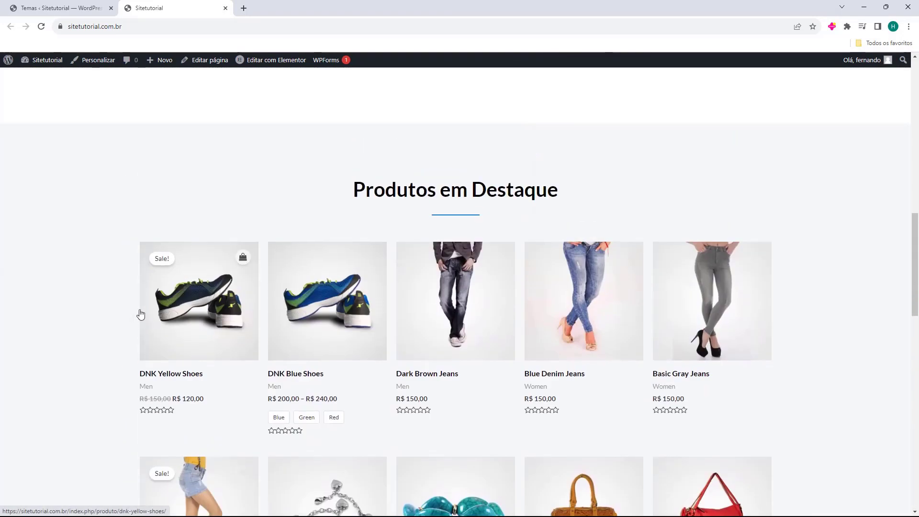
Check the DNK Yellow Shoes product page on the live site, then close that tab
{"action": "left_click", "coordinate": [203, 300]}
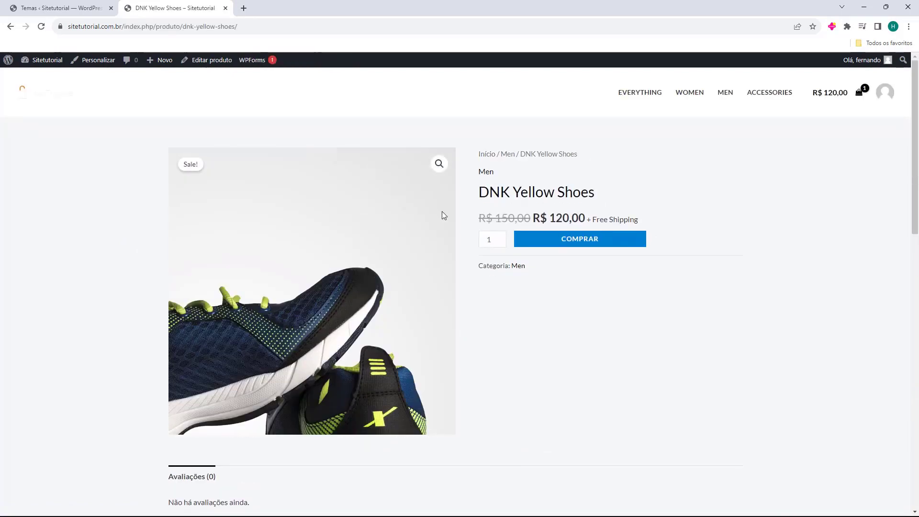
{"action": "scroll", "coordinate": [127, 197], "scroll_direction": "down", "scroll_amount": 10}
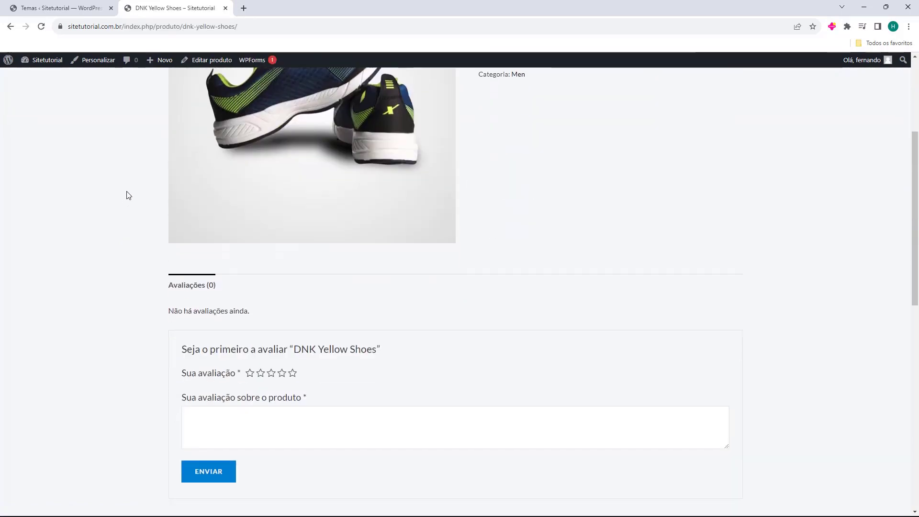
{"action": "scroll", "coordinate": [139, 214], "scroll_direction": "down", "scroll_amount": 4}
{"action": "scroll", "coordinate": [150, 261], "scroll_direction": "up", "scroll_amount": 12}
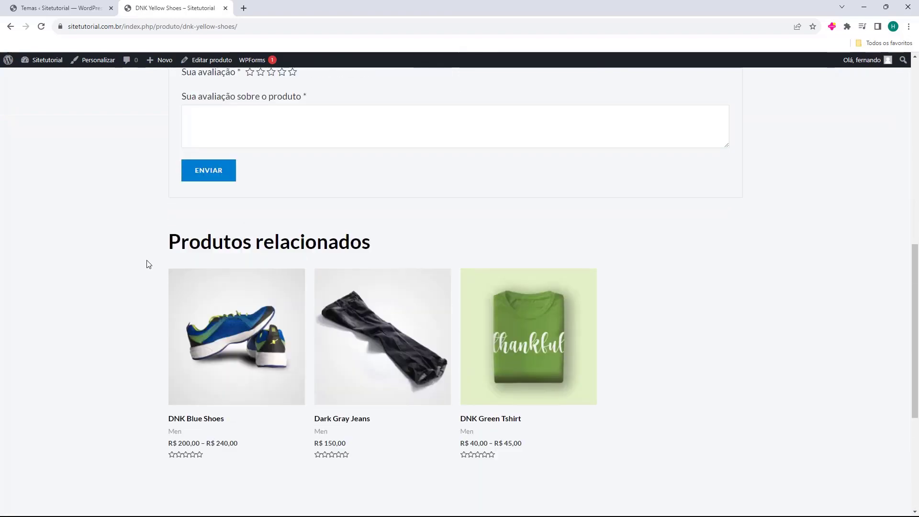
{"action": "scroll", "coordinate": [144, 266], "scroll_direction": "up", "scroll_amount": 3}
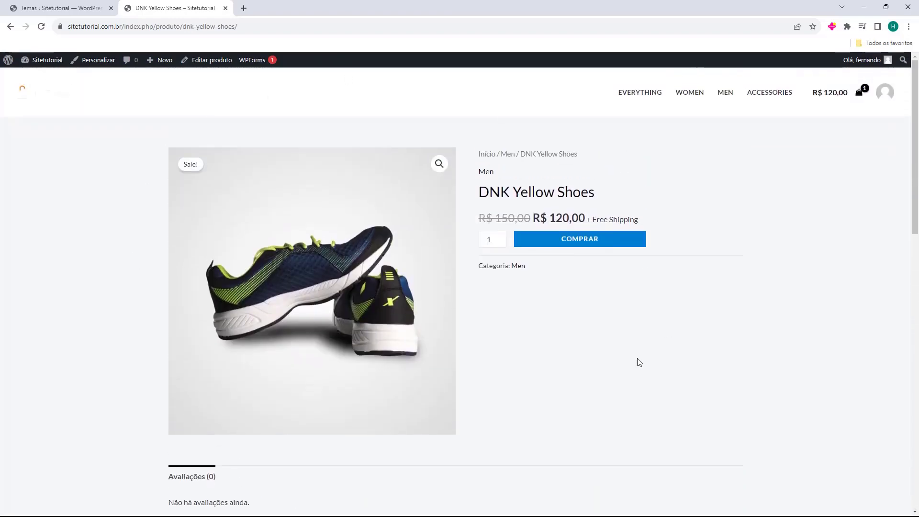
{"action": "key", "text": "ctrl+w"}
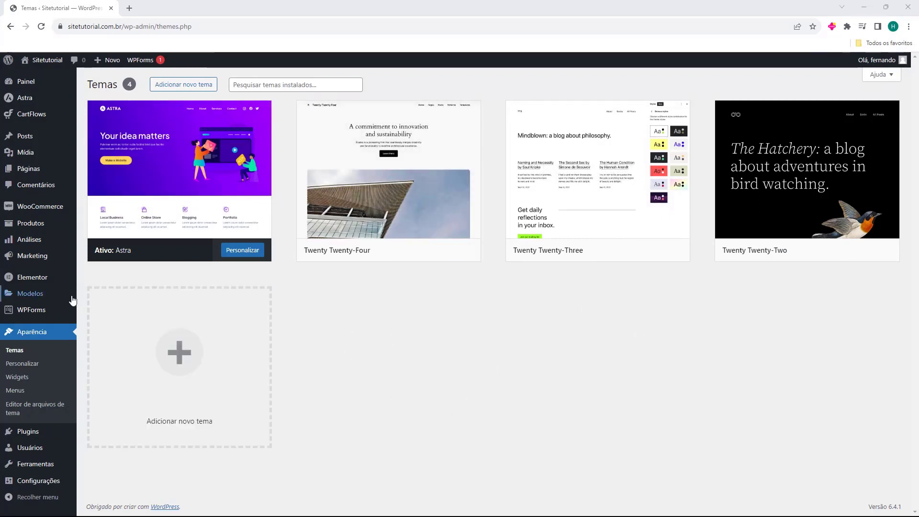
{"action": "mouse_move", "coordinate": [26, 229]}
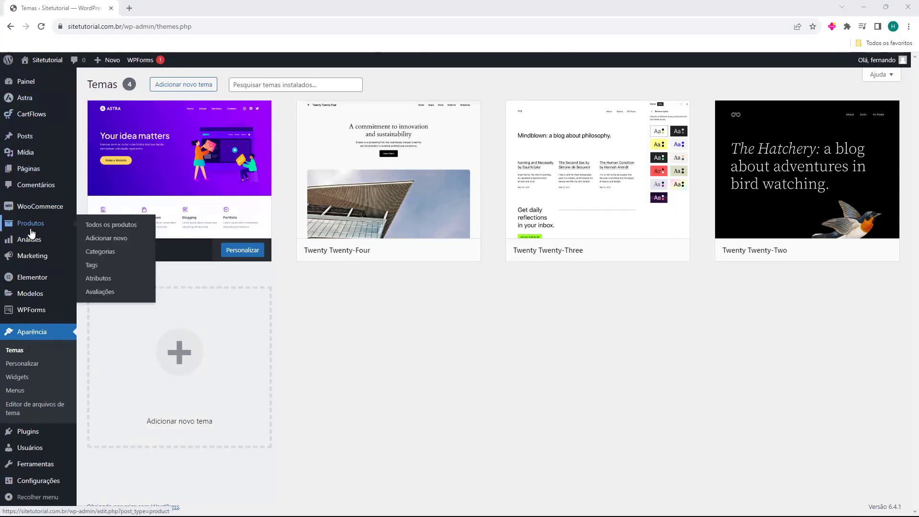
{"action": "left_click", "coordinate": [31, 233]}
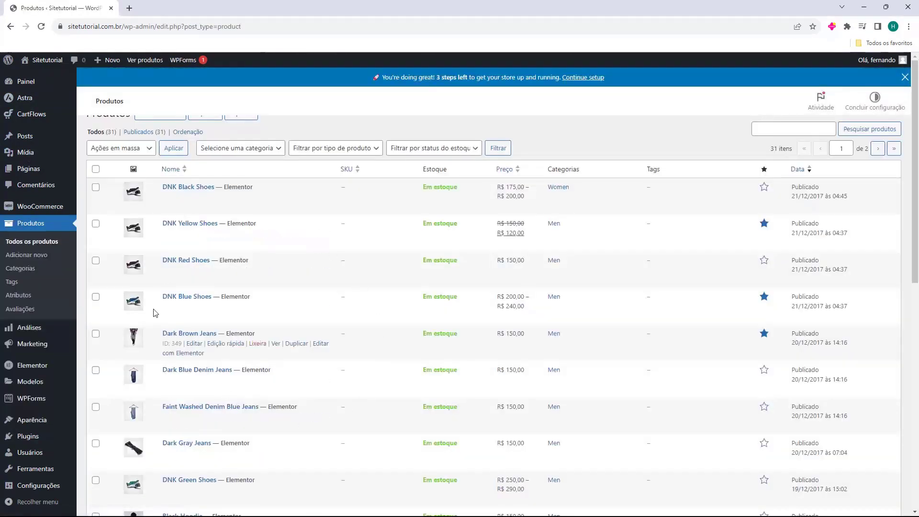
{"action": "left_click", "coordinate": [905, 77]}
{"action": "scroll", "coordinate": [213, 212], "scroll_direction": "down", "scroll_amount": 2}
{"action": "scroll", "coordinate": [213, 213], "scroll_direction": "down", "scroll_amount": 8}
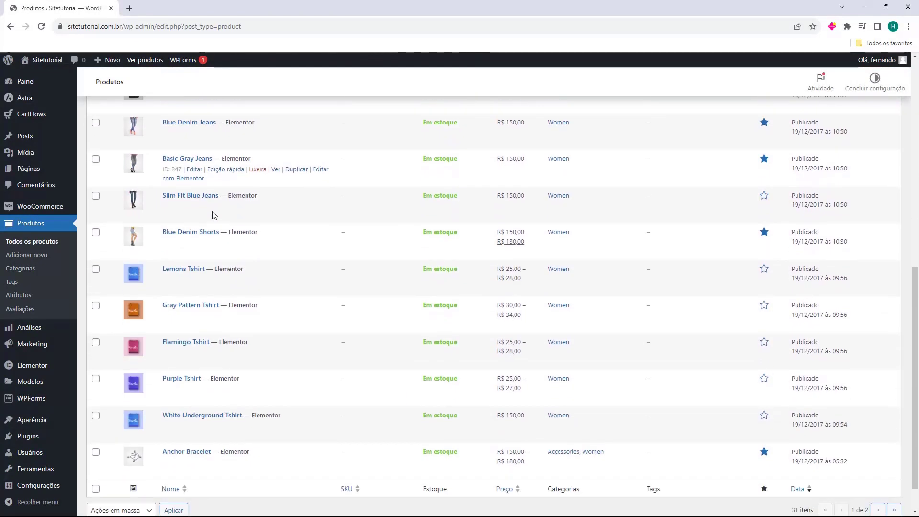
{"action": "scroll", "coordinate": [245, 446], "scroll_direction": "up", "scroll_amount": 10}
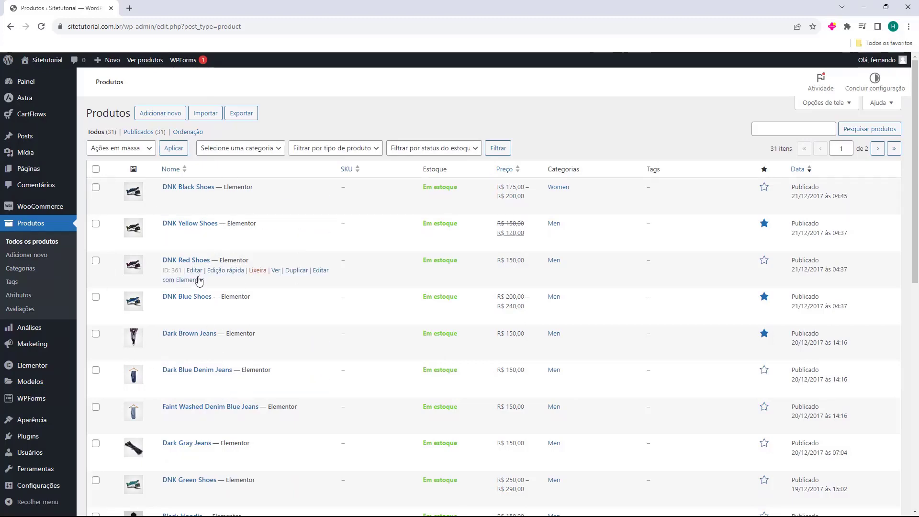
{"action": "scroll", "coordinate": [201, 282], "scroll_direction": "down", "scroll_amount": 7}
{"action": "scroll", "coordinate": [208, 305], "scroll_direction": "down", "scroll_amount": 3}
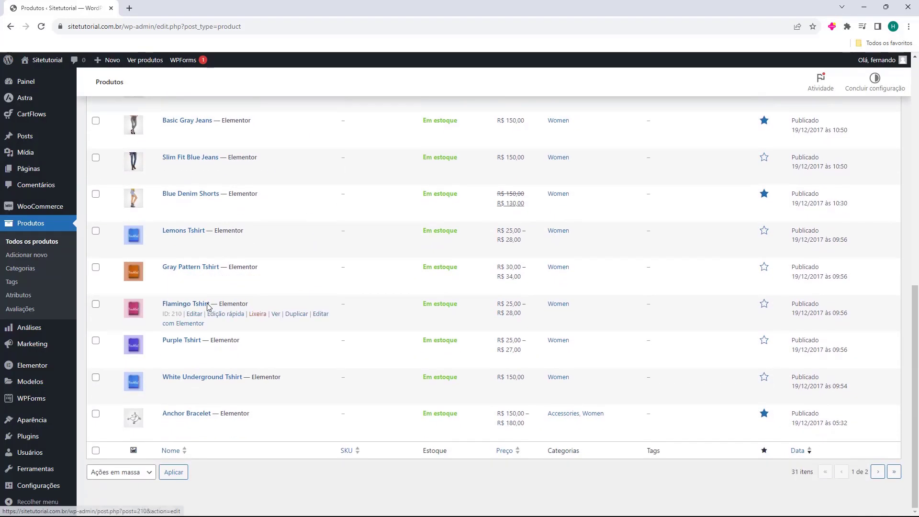
{"action": "scroll", "coordinate": [230, 464], "scroll_direction": "up", "scroll_amount": 10}
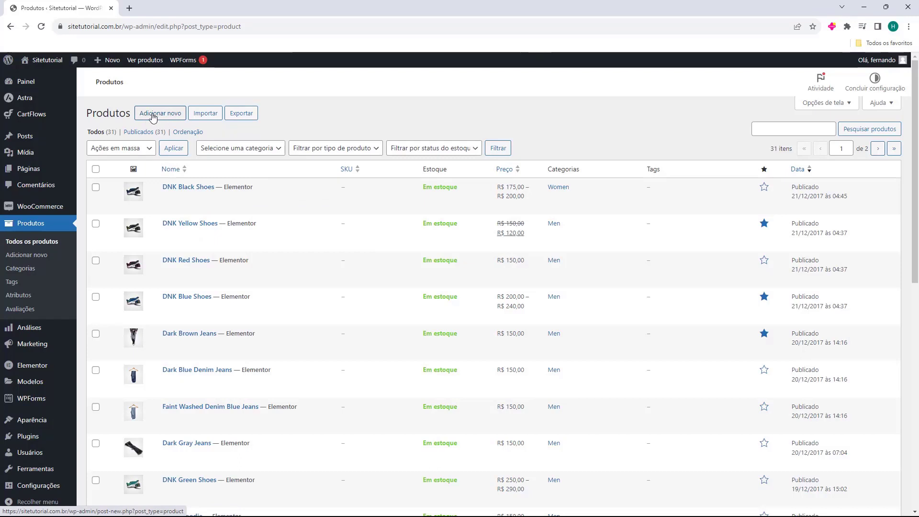
Create a new product named 'Camiseta WordPress' and put the cursor in its empty description
{"action": "left_click", "coordinate": [159, 115]}
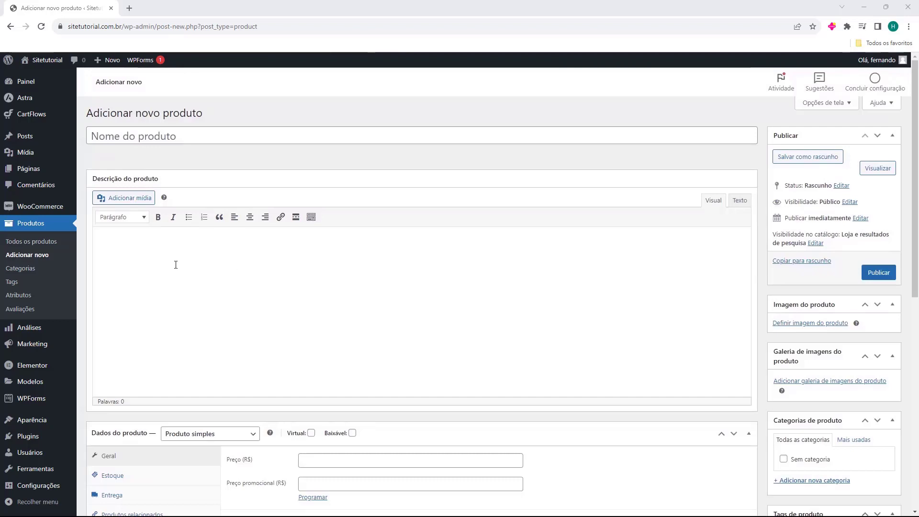
{"action": "left_click", "coordinate": [148, 138]}
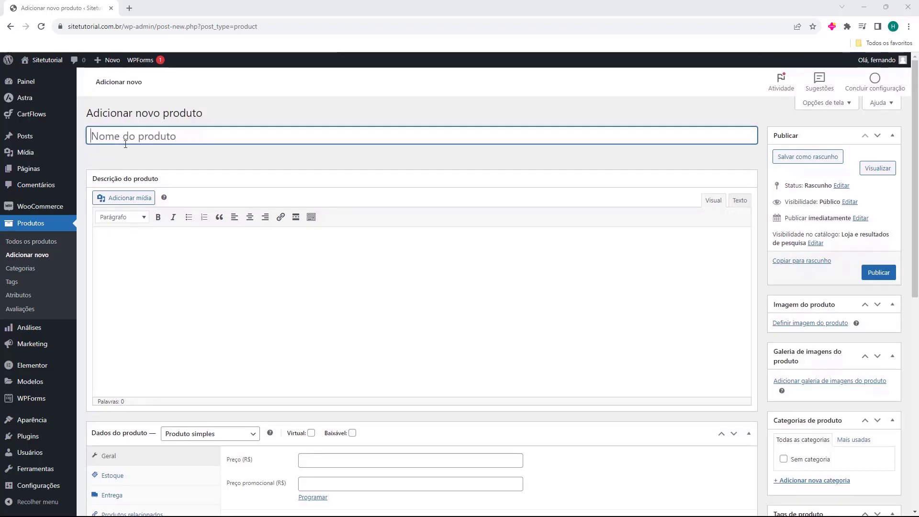
{"action": "type", "text": "Camiseta WordPress"}
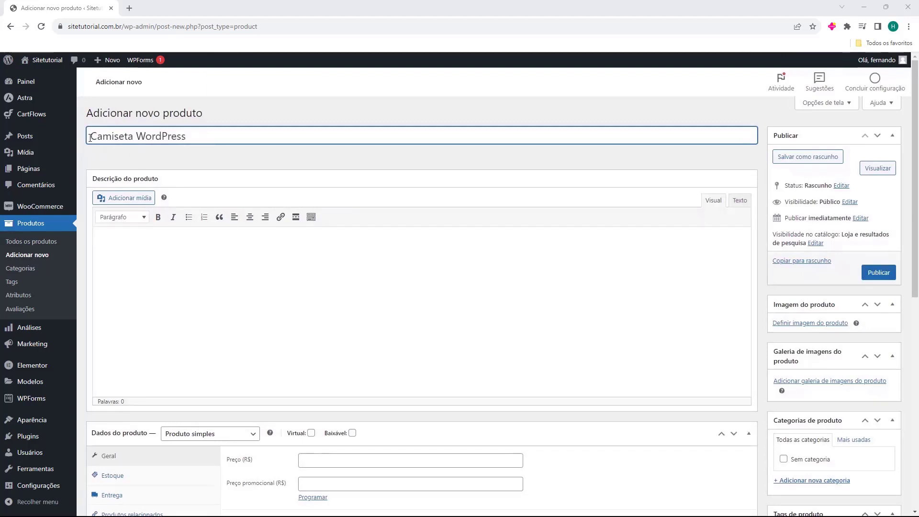
{"action": "left_click_drag", "start_coordinate": [90, 137], "coordinate": [214, 136]}
{"action": "left_click", "coordinate": [197, 137]}
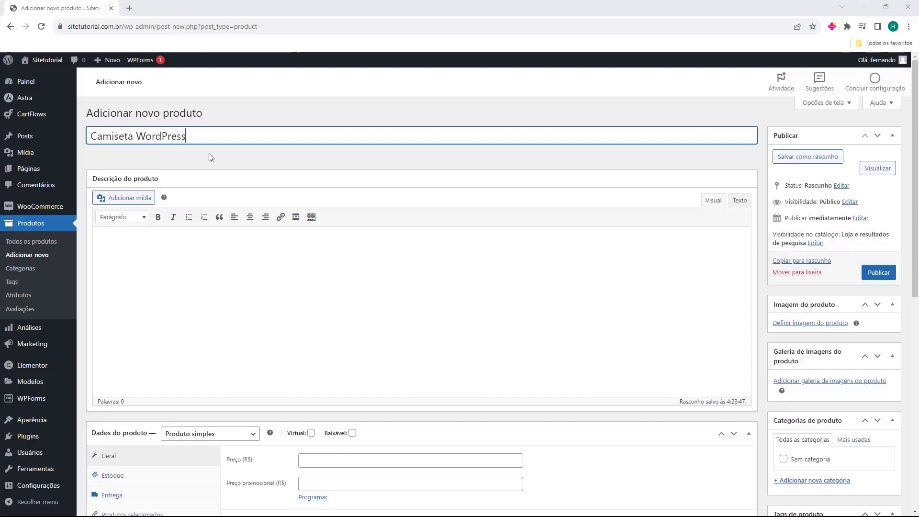
{"action": "left_click", "coordinate": [187, 270]}
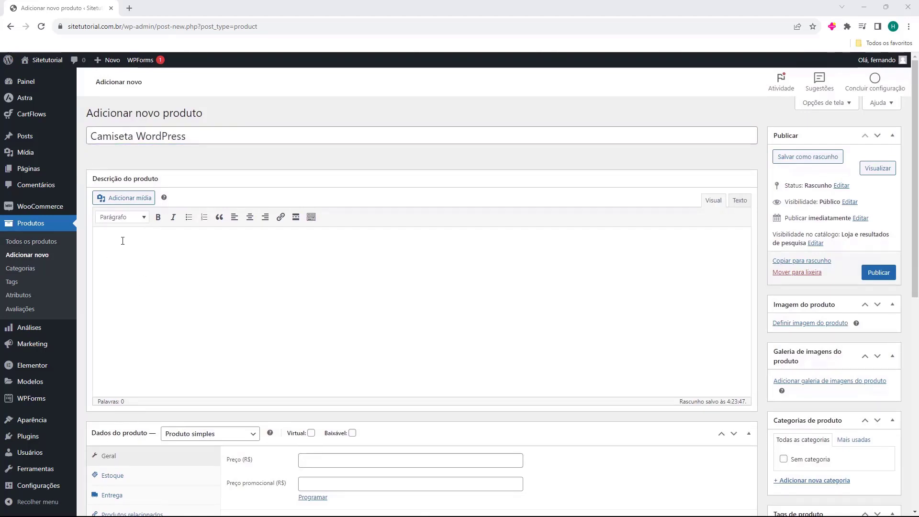
Paste the description with 100% cotton fabric details and P, M, G, GG measurements, then review it
{"action": "type", "text": "Utilizamos na confecção de nossas camisetas meia malha 100% algodão fio 30 penteada. Estampamos cada uma a mão, usando tinta a base de água, garantindo maior qualidade e durabilidade para você! Tamanhos da sua Camiseta: P – Tamanho da base até a gola 64 cm Largura barriga lado a lado 46 cm Tamanho damanga 15cm M – Tamanho da base até a gola 66 cm Largura barriga lado a lado 50 cm Tamanho damanga 17cm G – Tamanho da base até a gola 72 cm Largura barriga lado a lado 54 cm Tamanho damanga 17cm GG – Tamanho da base até a gola 76 cm Largura barriga lado a lado 55 cm Tamanho damanga 18cm Compare as medidas ao lado de suas camisetas, Lembre-se, as medidas podem variar até 4%."}
{"action": "scroll", "coordinate": [132, 233], "scroll_direction": "up", "scroll_amount": 1}
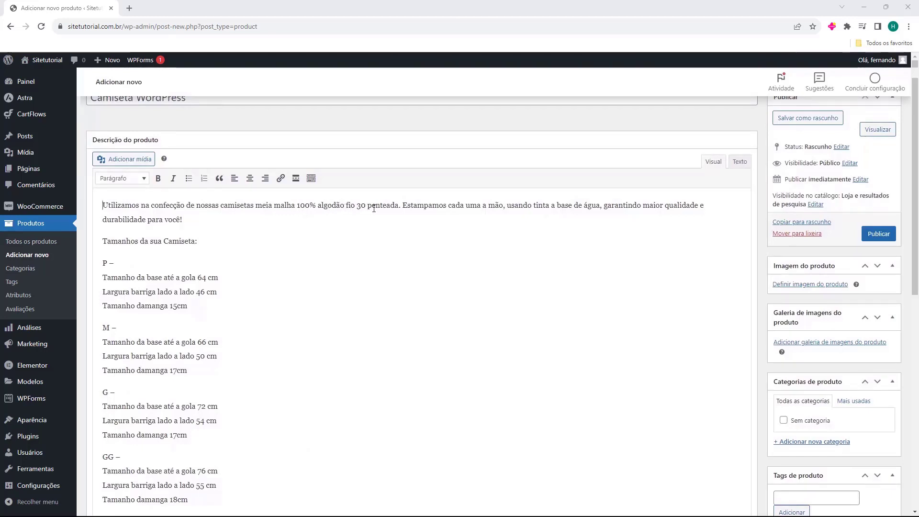
{"action": "scroll", "coordinate": [201, 208], "scroll_direction": "down", "scroll_amount": 5}
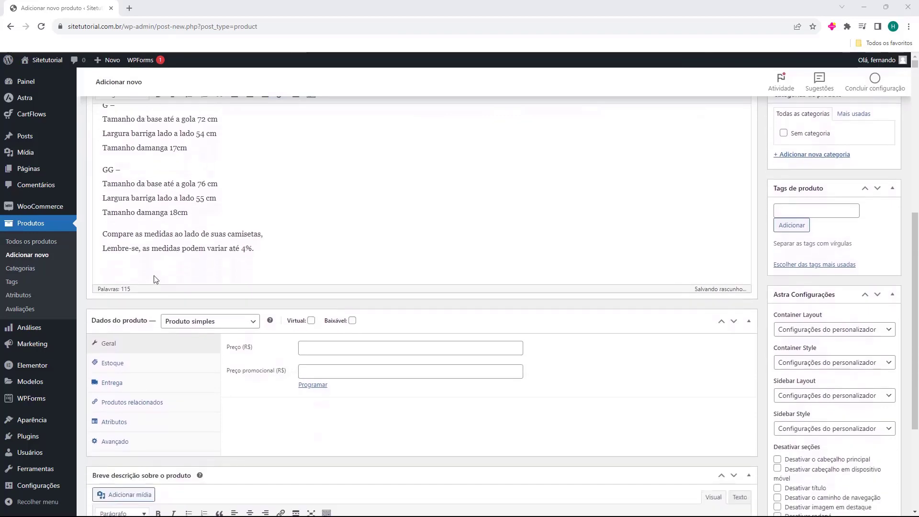
{"action": "scroll", "coordinate": [151, 267], "scroll_direction": "up", "scroll_amount": 7}
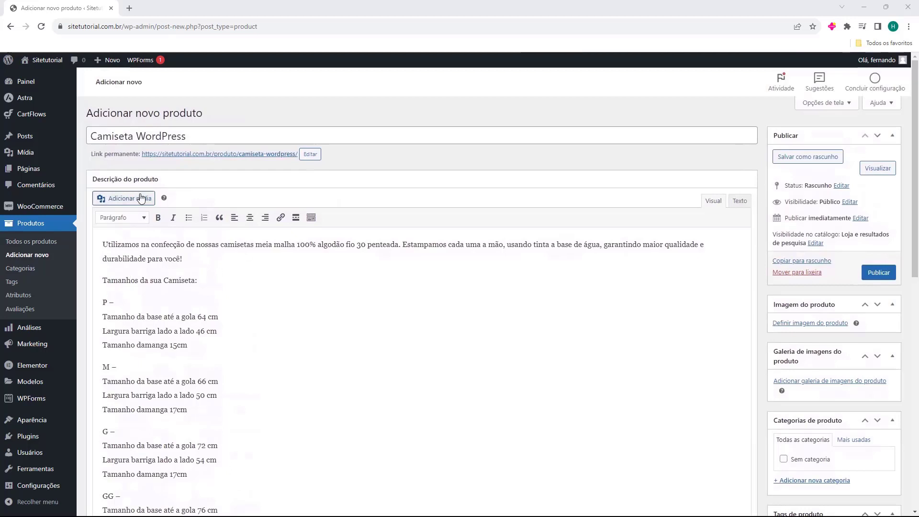
{"action": "scroll", "coordinate": [167, 196], "scroll_direction": "down", "scroll_amount": 8}
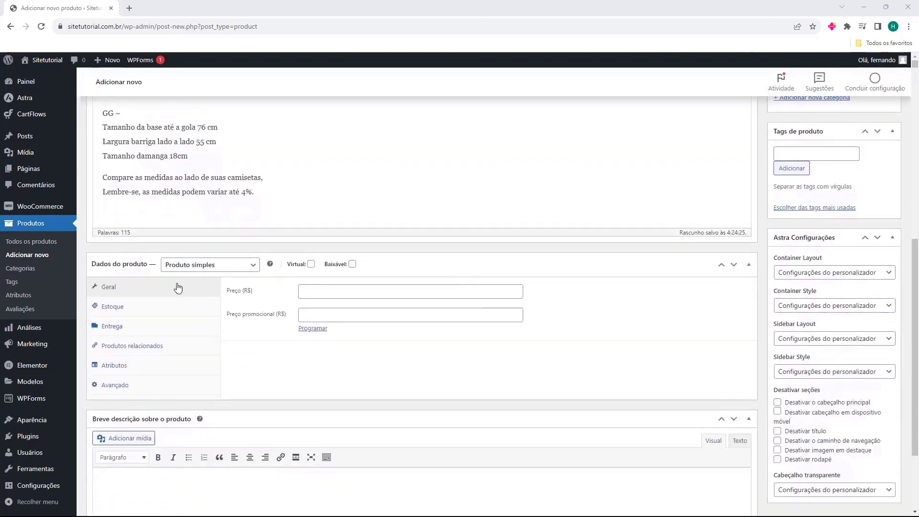
{"action": "scroll", "coordinate": [177, 282], "scroll_direction": "up", "scroll_amount": 8}
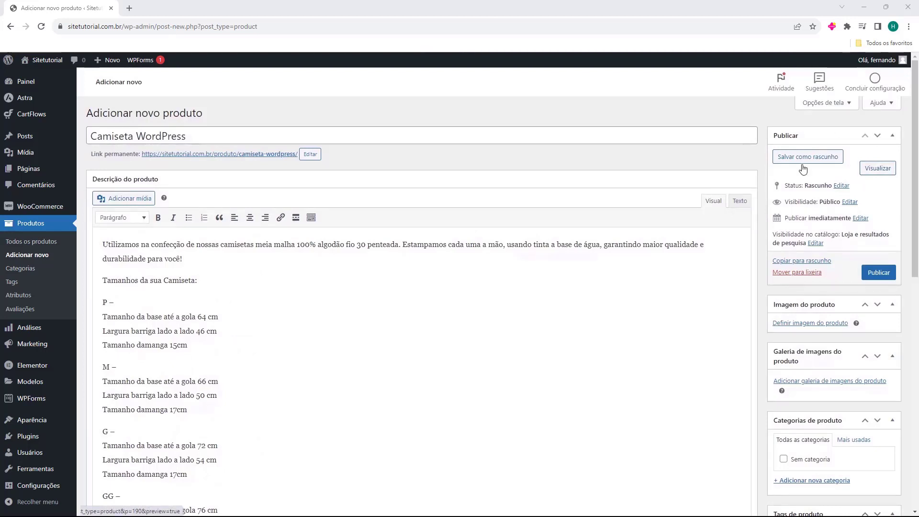
{"action": "scroll", "coordinate": [814, 168], "scroll_direction": "down", "scroll_amount": 2}
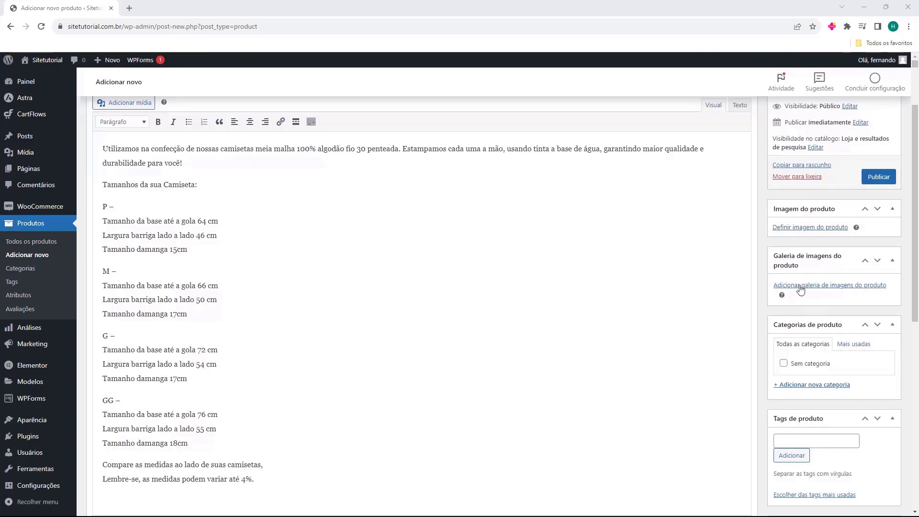
Upload the black WordPress T-shirt picture 1-1.png and set it as the product image
{"action": "left_click", "coordinate": [796, 229]}
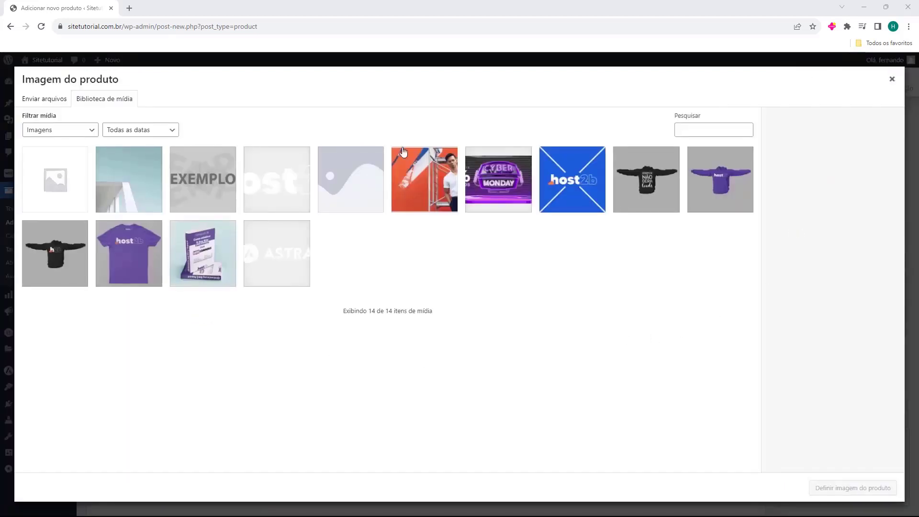
{"action": "left_click", "coordinate": [46, 99]}
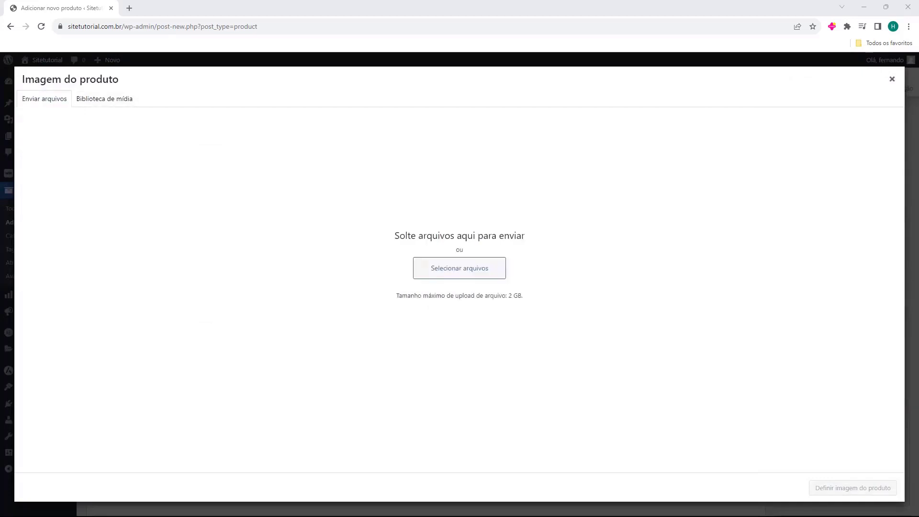
{"action": "left_click_drag", "start_coordinate": [37, 304], "coordinate": [404, 230]}
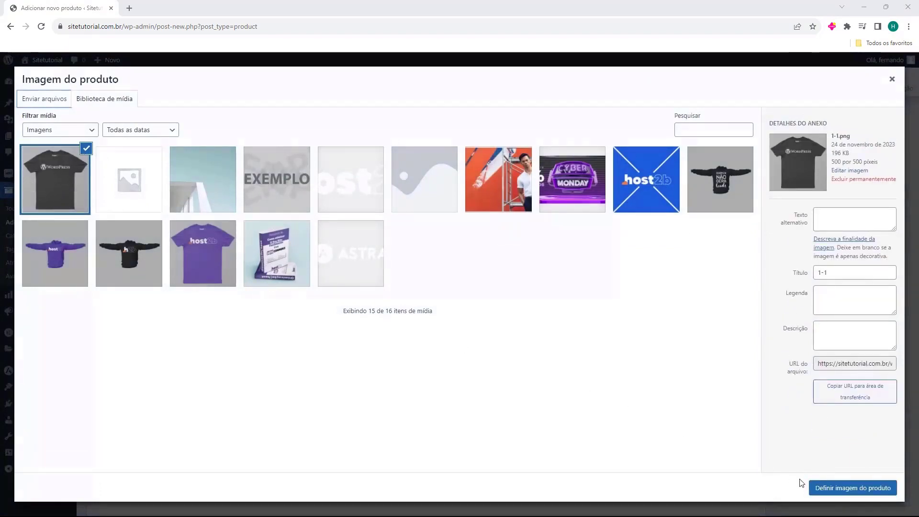
{"action": "left_click", "coordinate": [837, 489]}
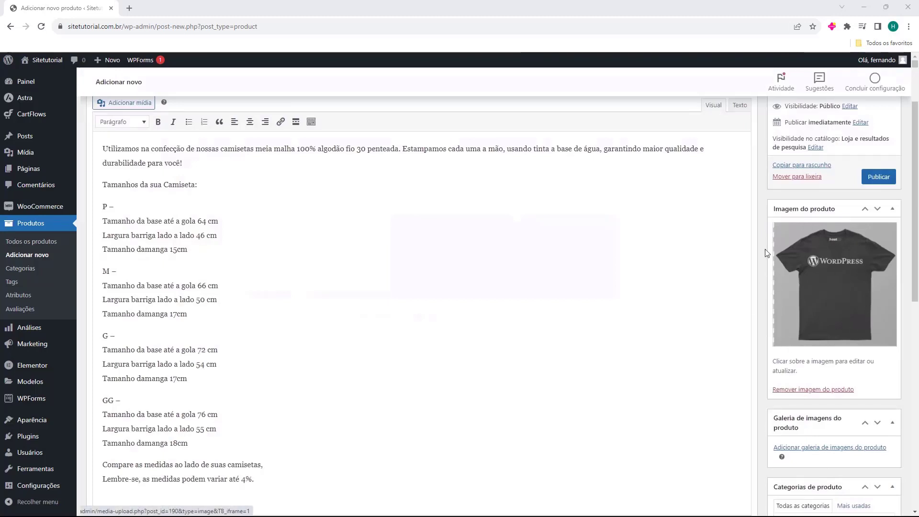
{"action": "scroll", "coordinate": [812, 236], "scroll_direction": "down", "scroll_amount": 3}
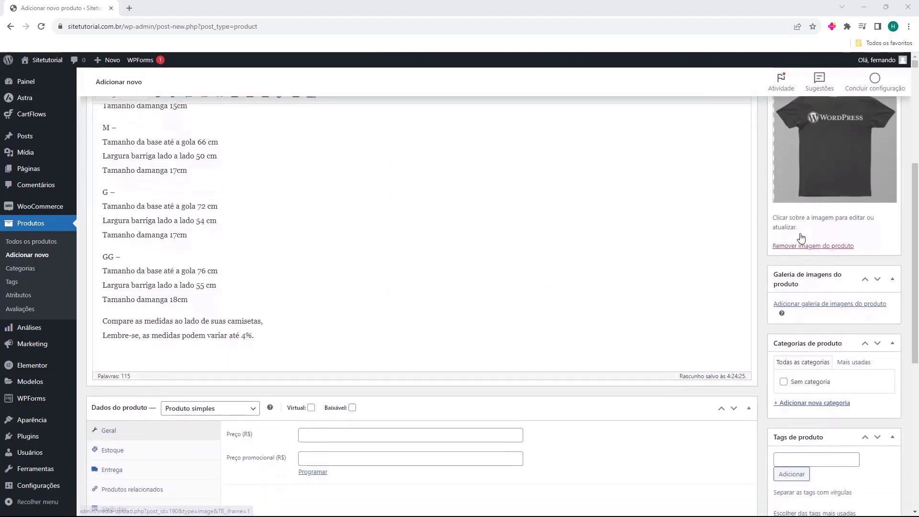
Upload the white WordPress T-shirt and model photos and add both to the product gallery
{"action": "left_click", "coordinate": [803, 309]}
{"action": "left_click", "coordinate": [57, 103]}
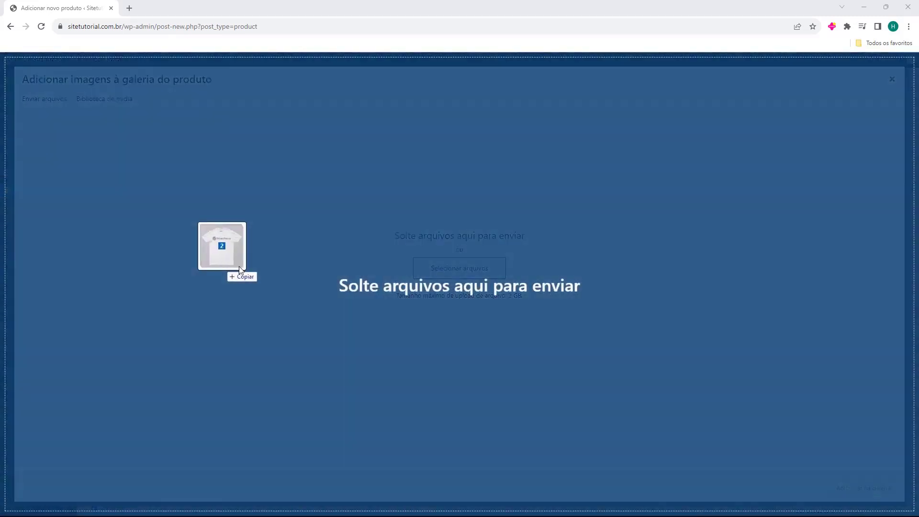
{"action": "left_click_drag", "start_coordinate": [221, 267], "coordinate": [438, 226]}
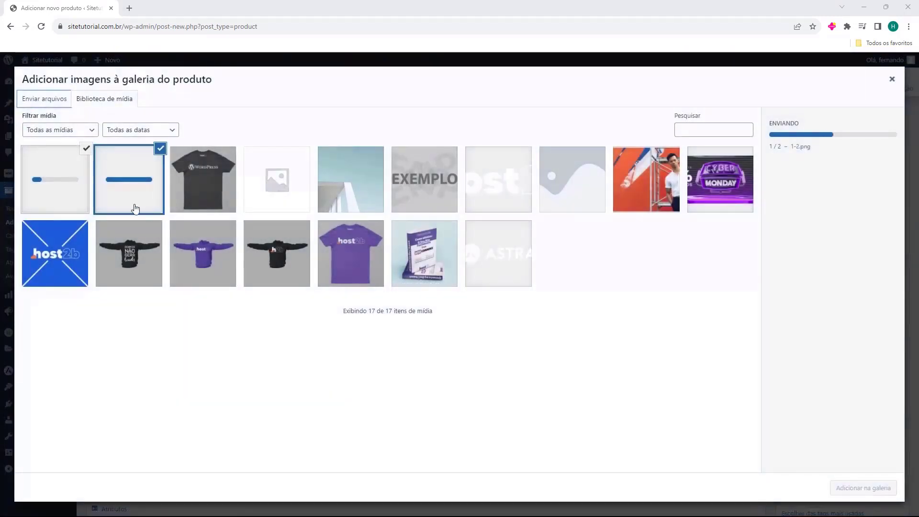
{"action": "left_click", "coordinate": [187, 190]}
{"action": "left_click", "coordinate": [151, 189]}
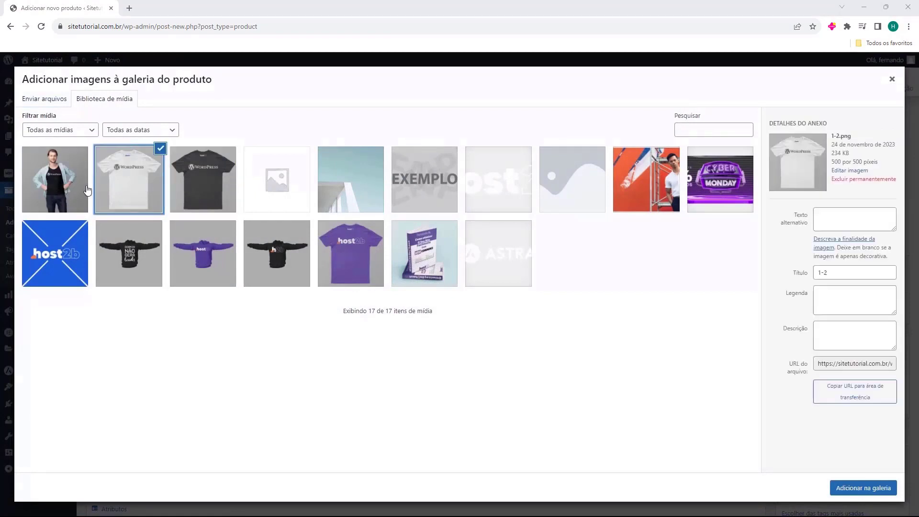
{"action": "left_click", "coordinate": [85, 191]}
{"action": "left_click", "coordinate": [125, 179], "text": "ctrl"}
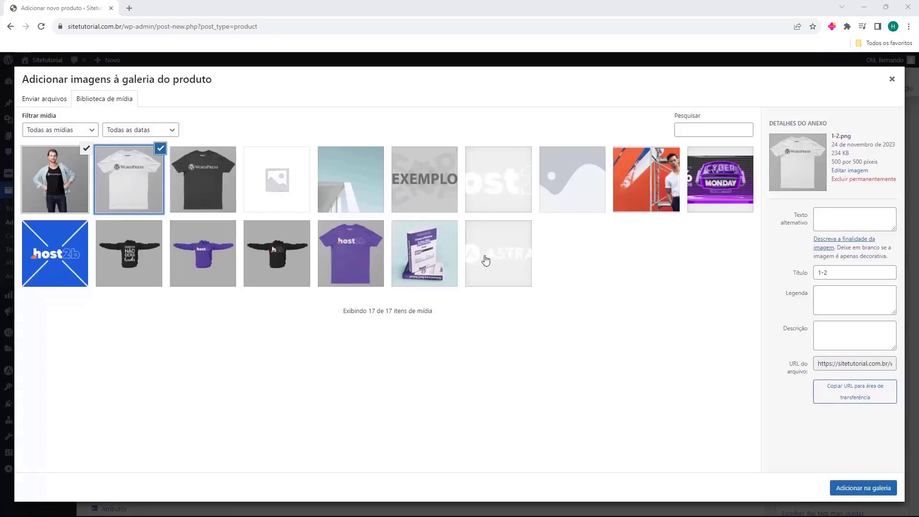
{"action": "left_click", "coordinate": [870, 492]}
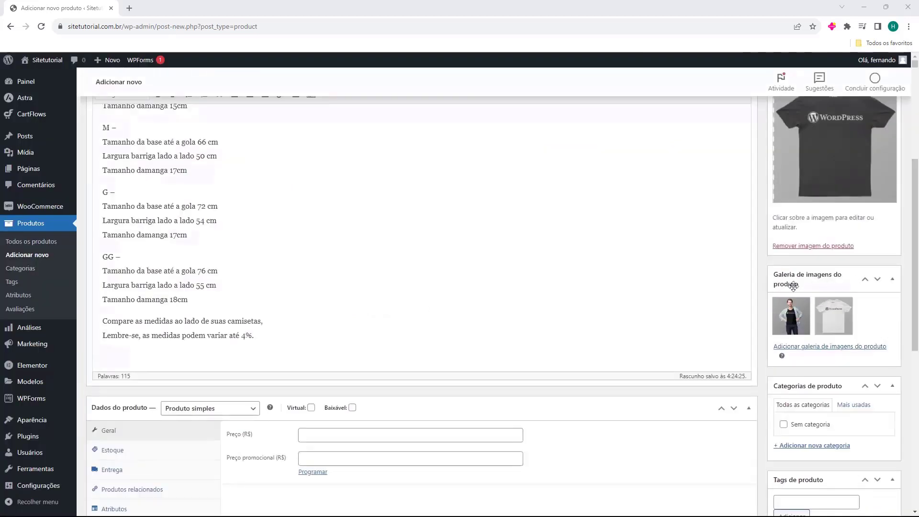
Reorder the gallery so the white T-shirt image comes before the model photo
{"action": "left_click_drag", "start_coordinate": [823, 330], "coordinate": [789, 322]}
{"action": "scroll", "coordinate": [790, 322], "scroll_direction": "up", "scroll_amount": 2}
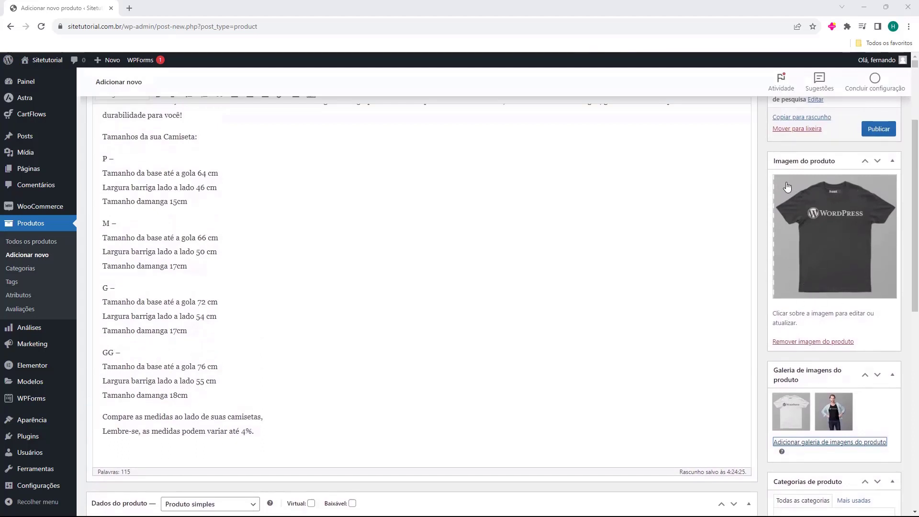
{"action": "scroll", "coordinate": [831, 344], "scroll_direction": "down", "scroll_amount": 1}
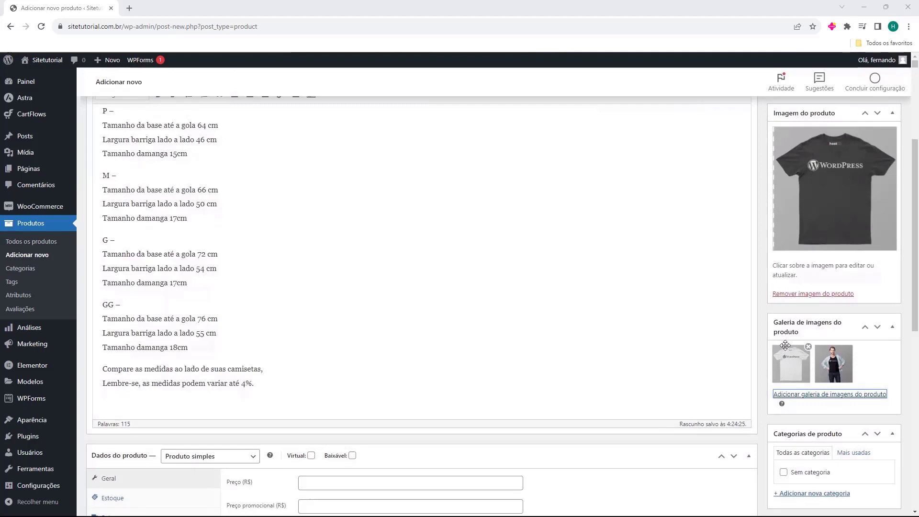
{"action": "scroll", "coordinate": [788, 357], "scroll_direction": "down", "scroll_amount": 2}
{"action": "scroll", "coordinate": [792, 271], "scroll_direction": "down", "scroll_amount": 1}
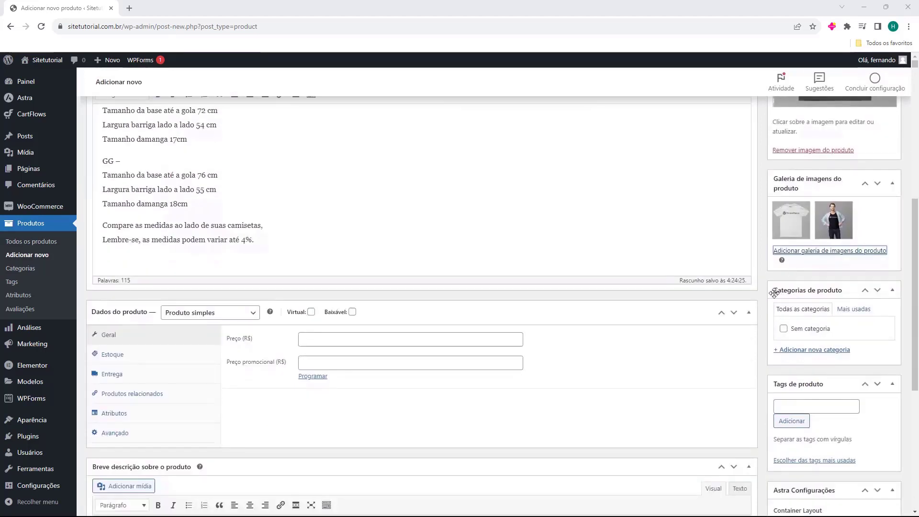
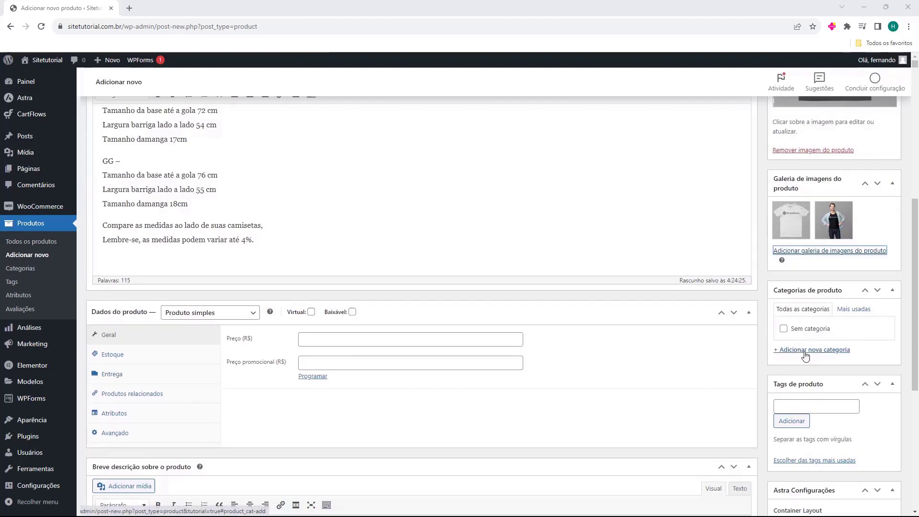
Open the new-category field under Categorias de produto, then click into Tags de produto and return to Dados do produto
{"action": "left_click", "coordinate": [776, 350]}
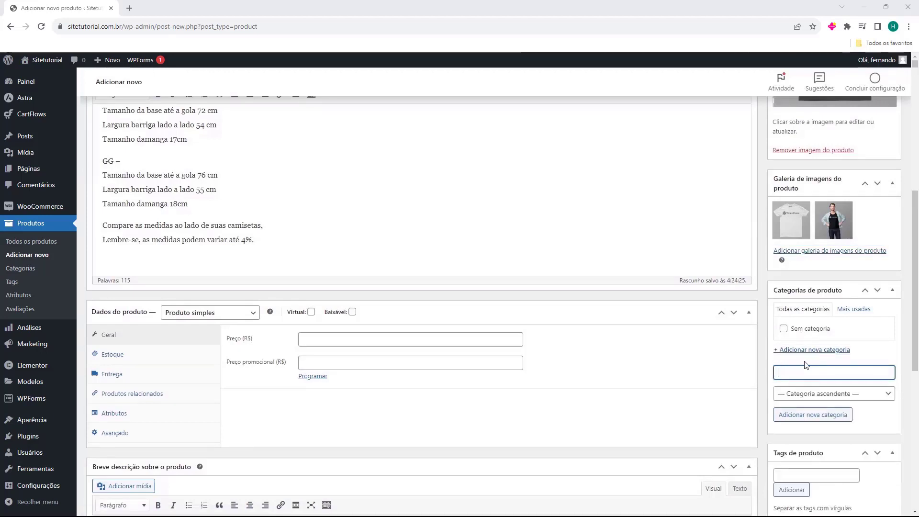
{"action": "scroll", "coordinate": [786, 357], "scroll_direction": "down", "scroll_amount": 3}
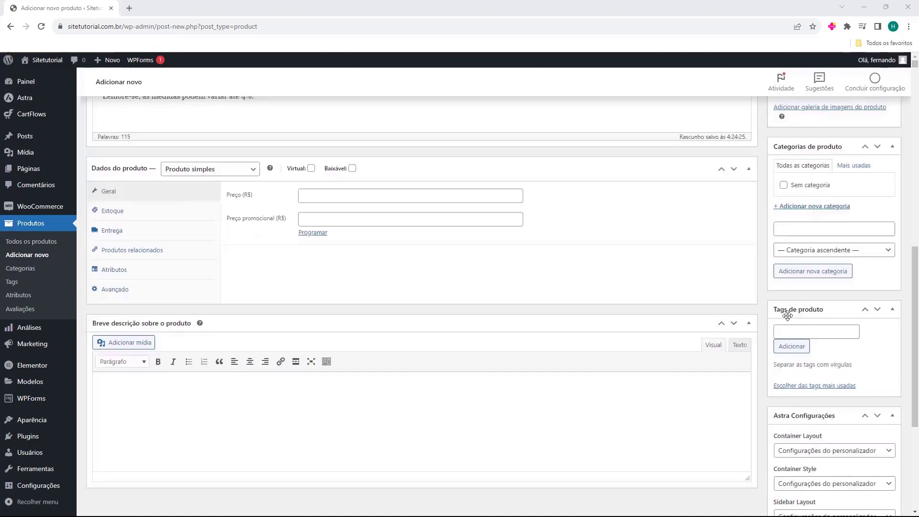
{"action": "left_click", "coordinate": [783, 329]}
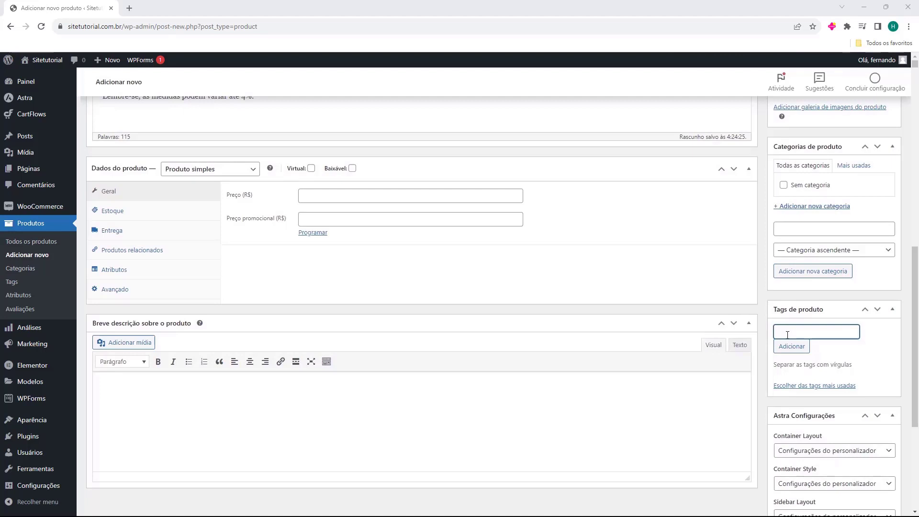
{"action": "scroll", "coordinate": [800, 259], "scroll_direction": "down", "scroll_amount": 5}
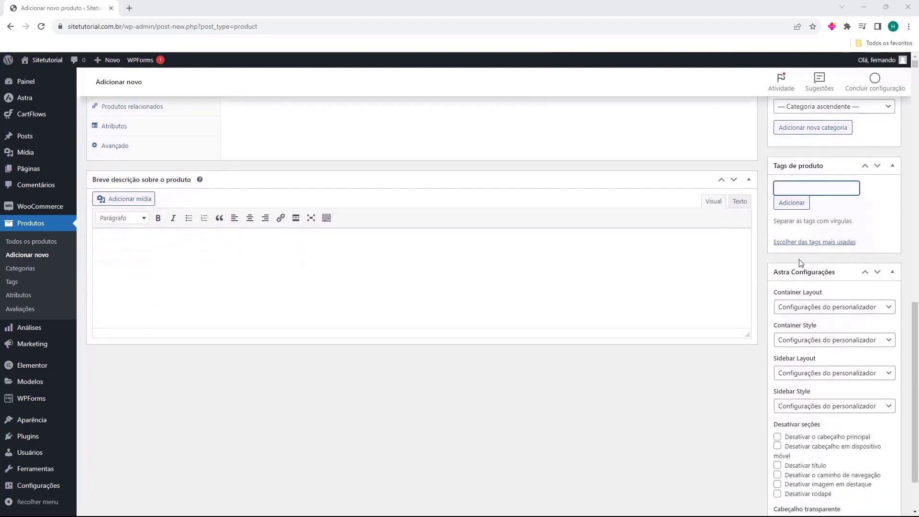
{"action": "scroll", "coordinate": [804, 410], "scroll_direction": "up", "scroll_amount": 3}
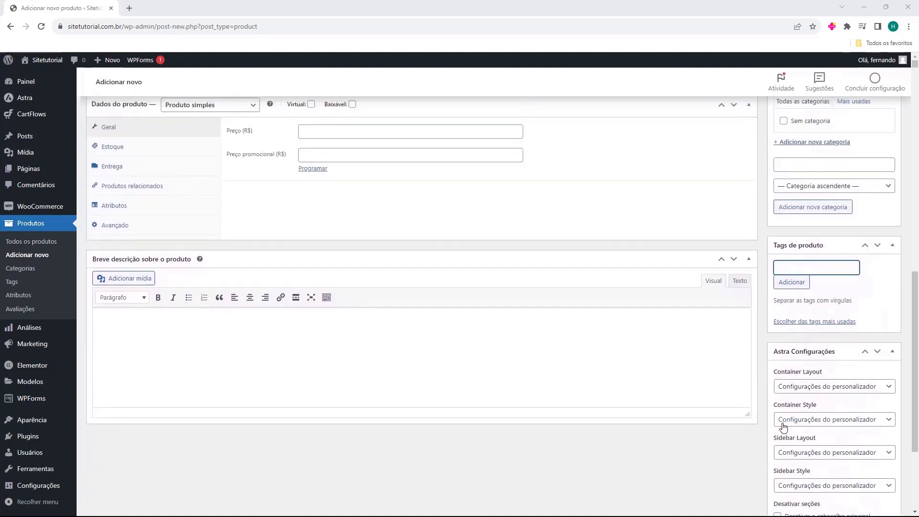
{"action": "scroll", "coordinate": [804, 398], "scroll_direction": "up", "scroll_amount": 2}
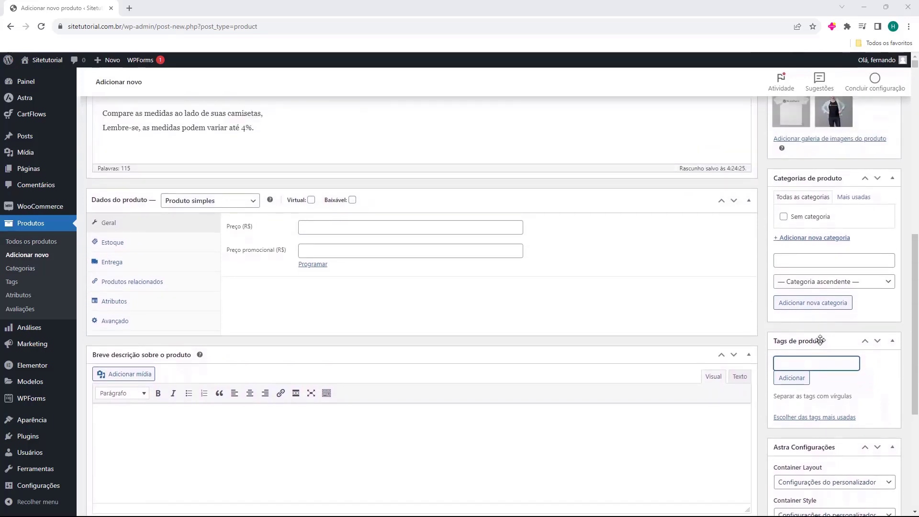
{"action": "scroll", "coordinate": [819, 399], "scroll_direction": "up", "scroll_amount": 2}
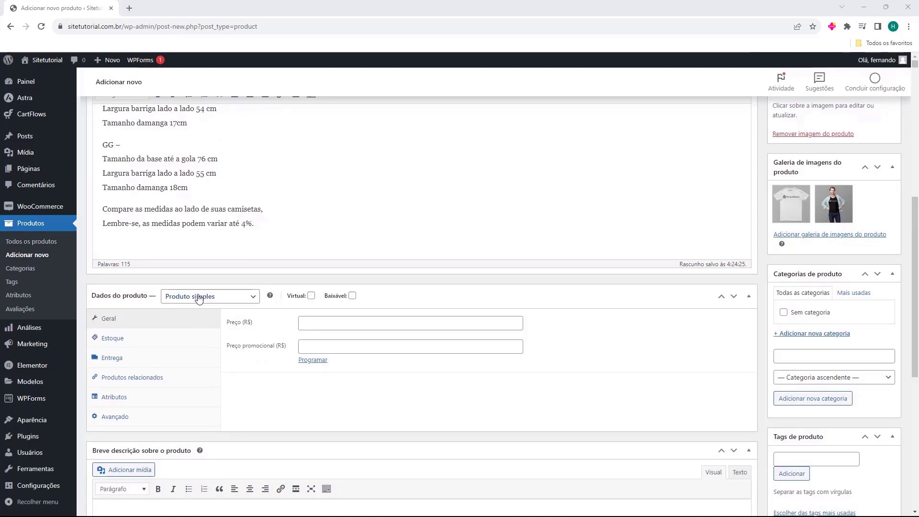
Try Grupo de produto and then Produto externo/afiliado as the product type, focusing the external URL field
{"action": "left_click", "coordinate": [234, 301]}
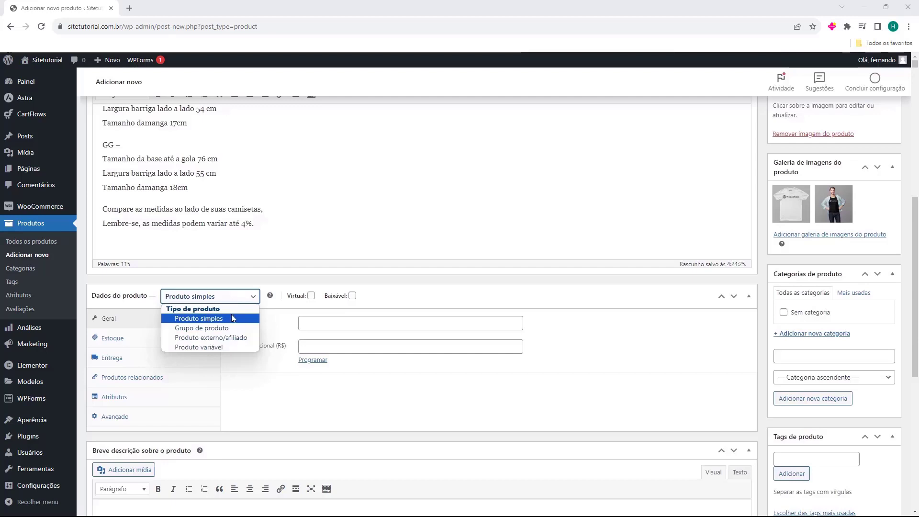
{"action": "left_click", "coordinate": [230, 329]}
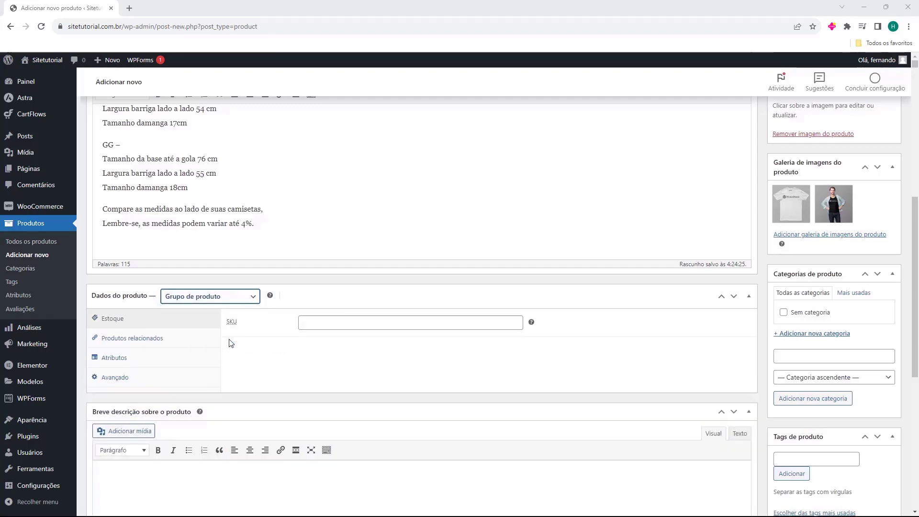
{"action": "left_click", "coordinate": [227, 298]}
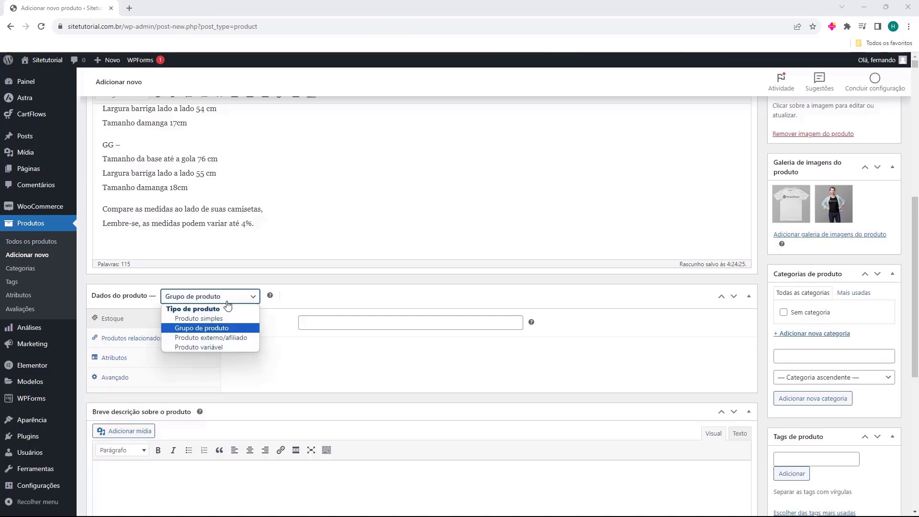
{"action": "left_click", "coordinate": [193, 339]}
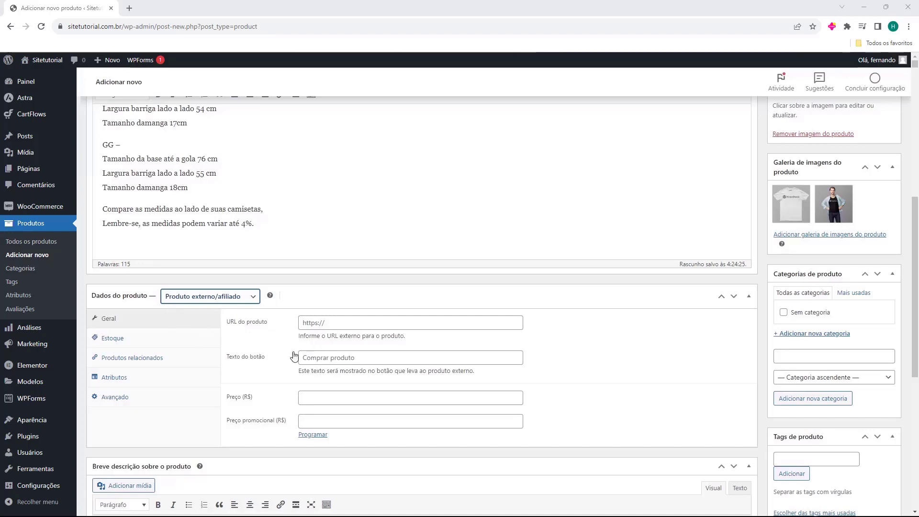
{"action": "left_click", "coordinate": [328, 325]}
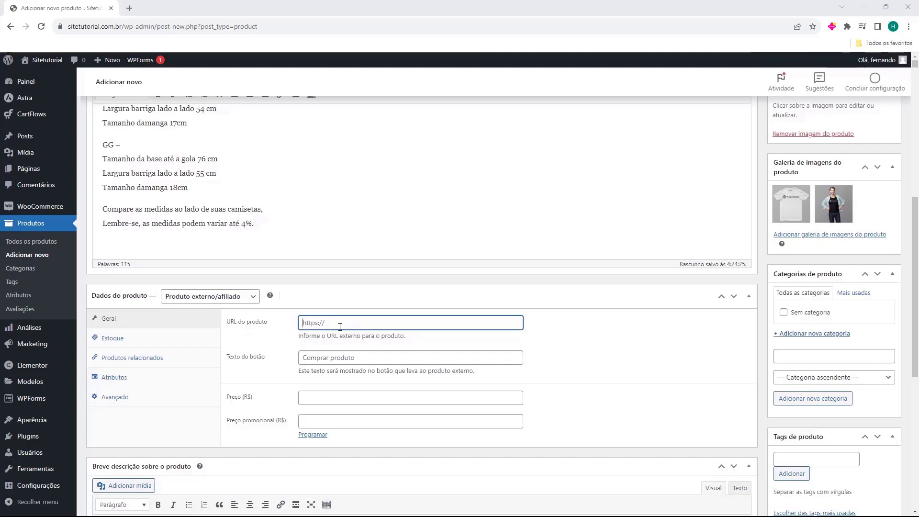
Set the product type to Produto variável and dismiss the attributes tour popup
{"action": "left_click", "coordinate": [211, 297]}
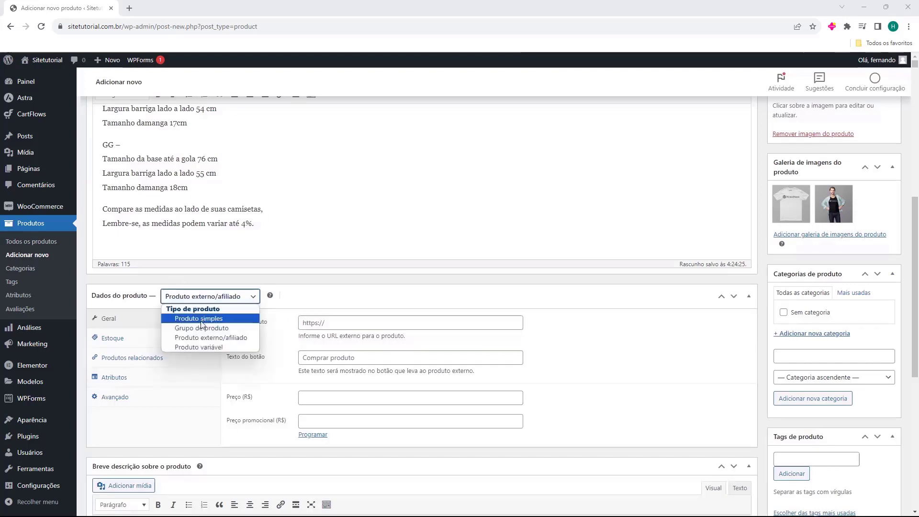
{"action": "left_click", "coordinate": [189, 347]}
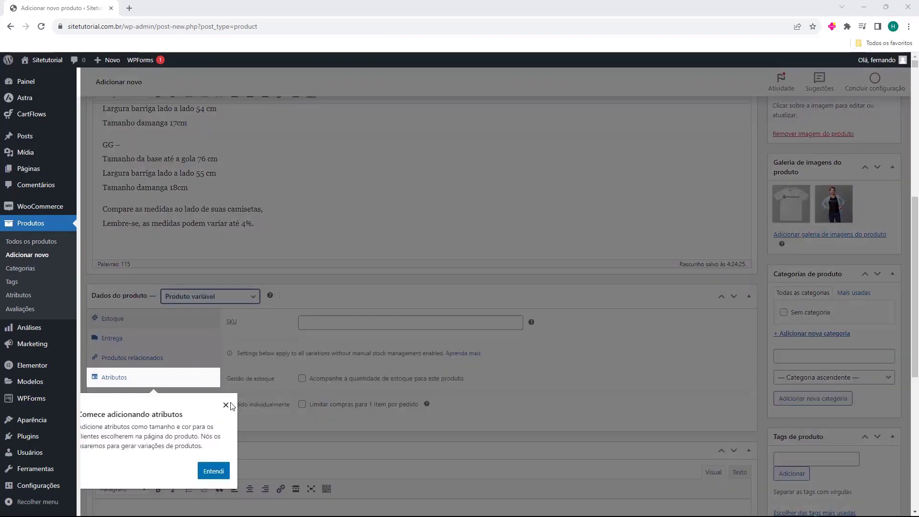
{"action": "left_click", "coordinate": [231, 405]}
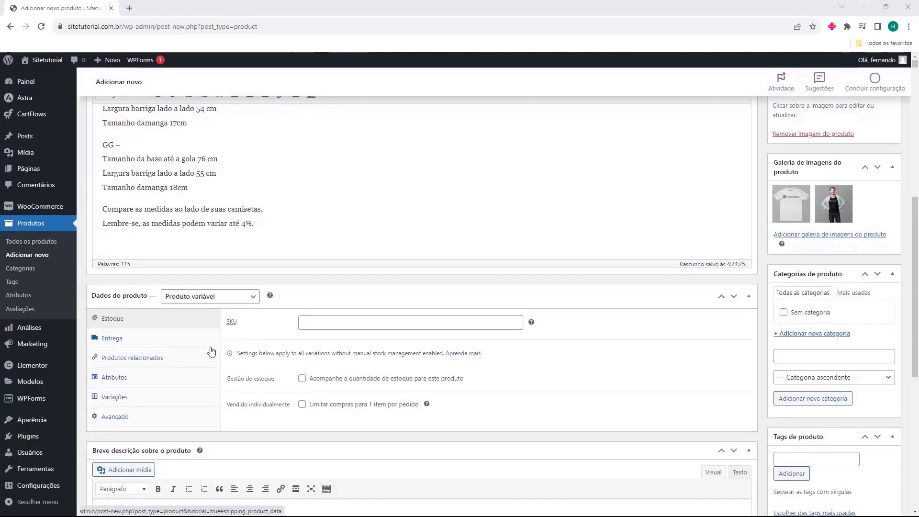
{"action": "scroll", "coordinate": [214, 352], "scroll_direction": "up", "scroll_amount": 1}
{"action": "scroll", "coordinate": [217, 352], "scroll_direction": "up", "scroll_amount": 3}
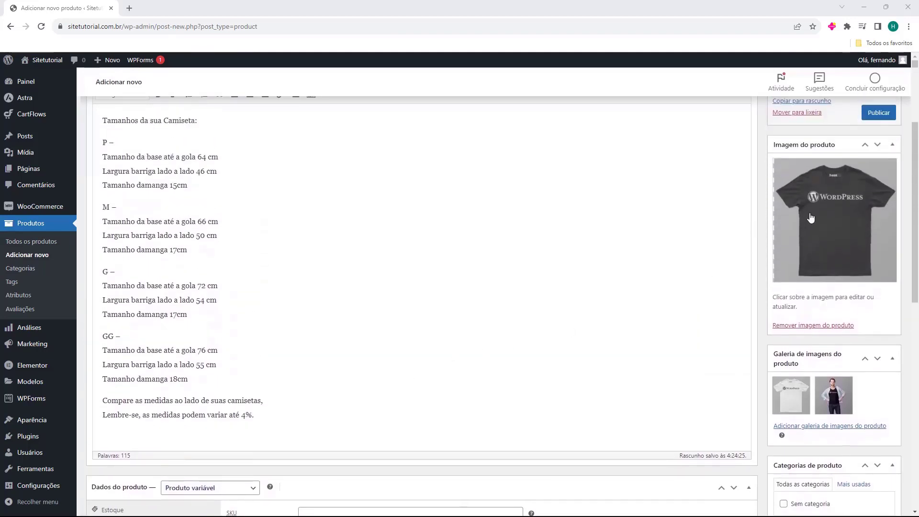
{"action": "scroll", "coordinate": [294, 238], "scroll_direction": "down", "scroll_amount": 5}
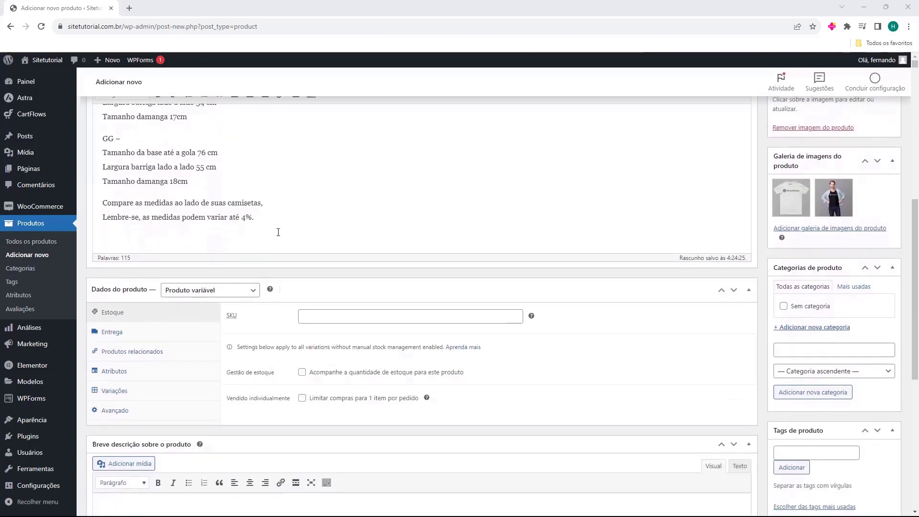
{"action": "scroll", "coordinate": [269, 234], "scroll_direction": "down", "scroll_amount": 2}
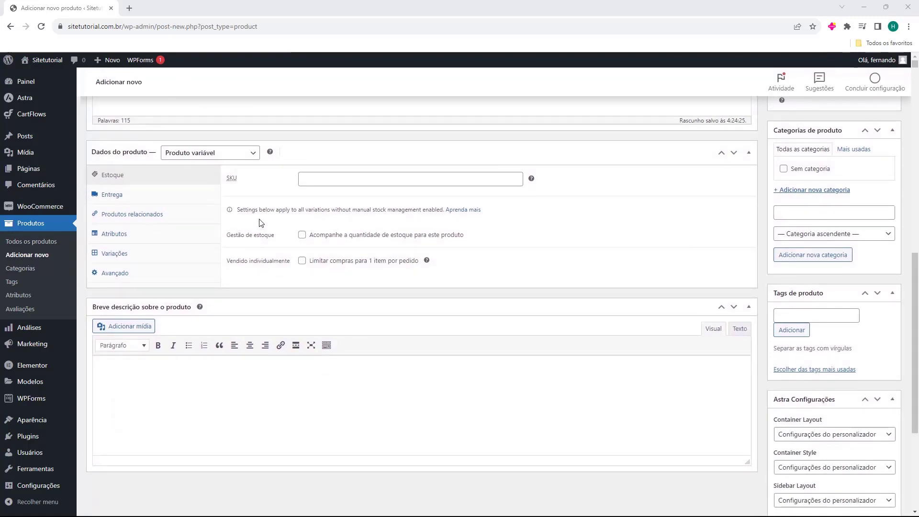
From the Atributos section, switch the type back to Produto simples and tick Virtual
{"action": "left_click", "coordinate": [164, 238]}
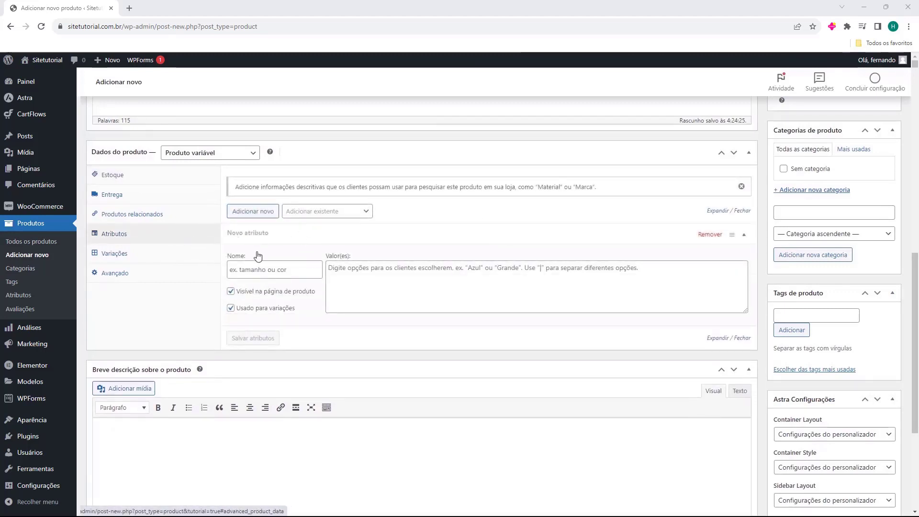
{"action": "left_click", "coordinate": [248, 158]}
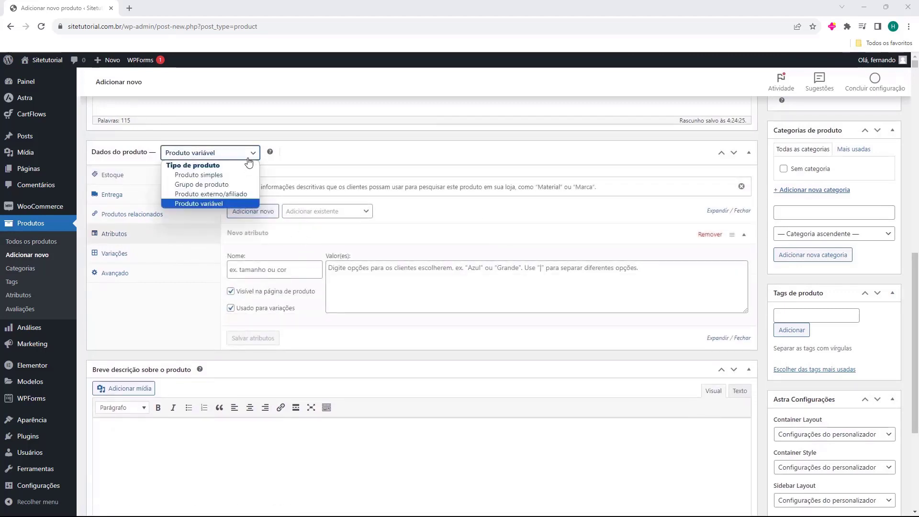
{"action": "left_click", "coordinate": [226, 175]}
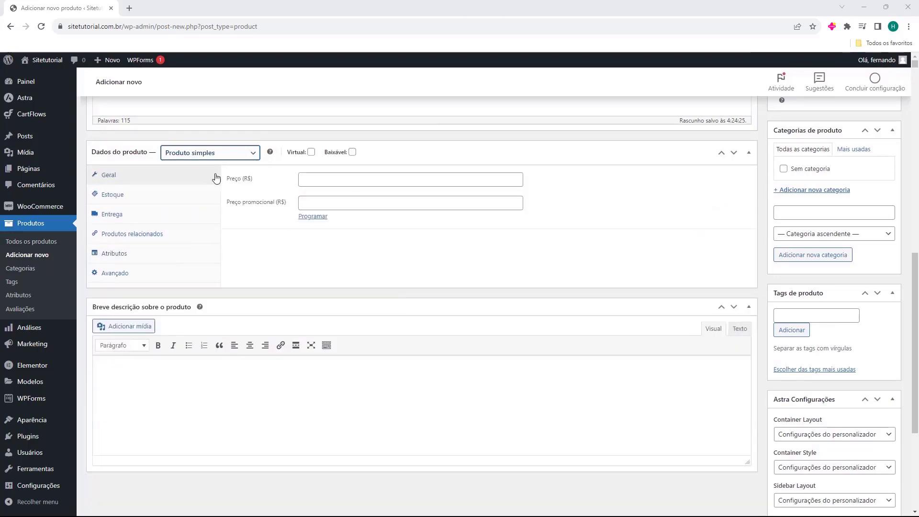
{"action": "left_click", "coordinate": [183, 156]}
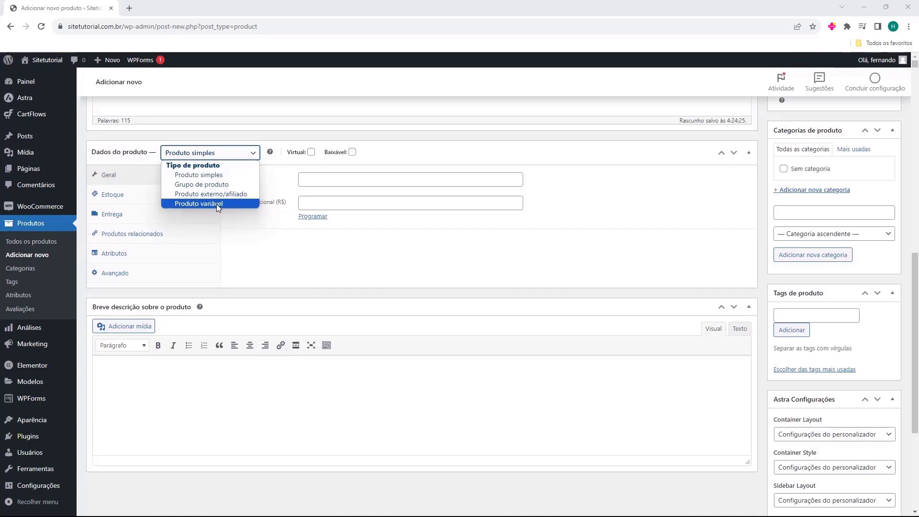
{"action": "left_click", "coordinate": [188, 175]}
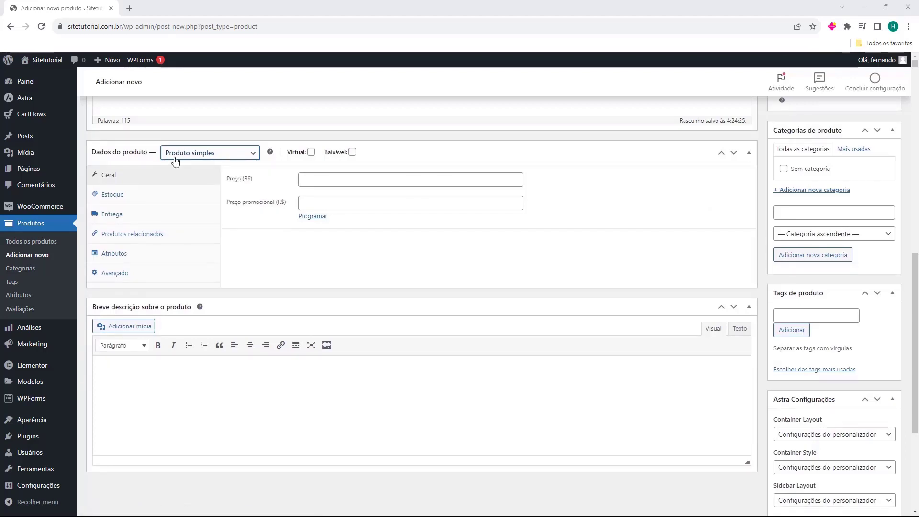
{"action": "left_click", "coordinate": [310, 152]}
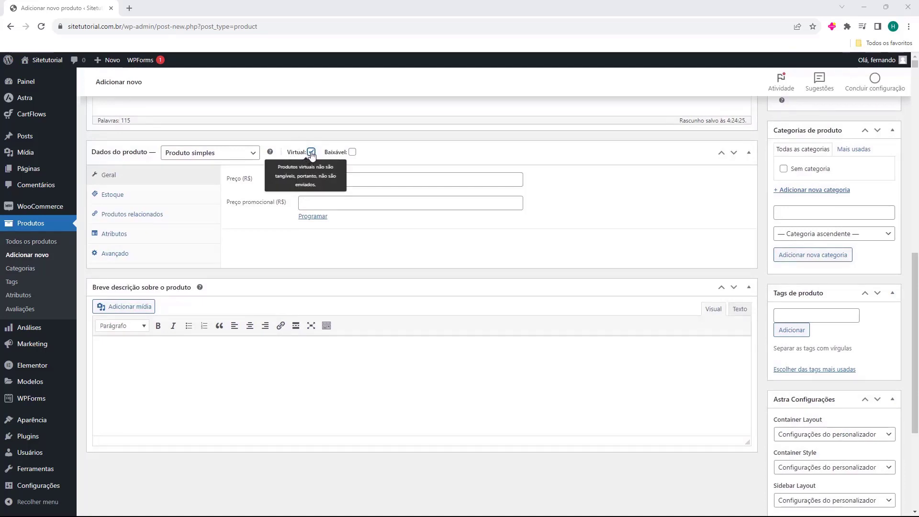
Tick and untick Baixável, then untick Virtual so shipping options return
{"action": "left_click", "coordinate": [352, 151]}
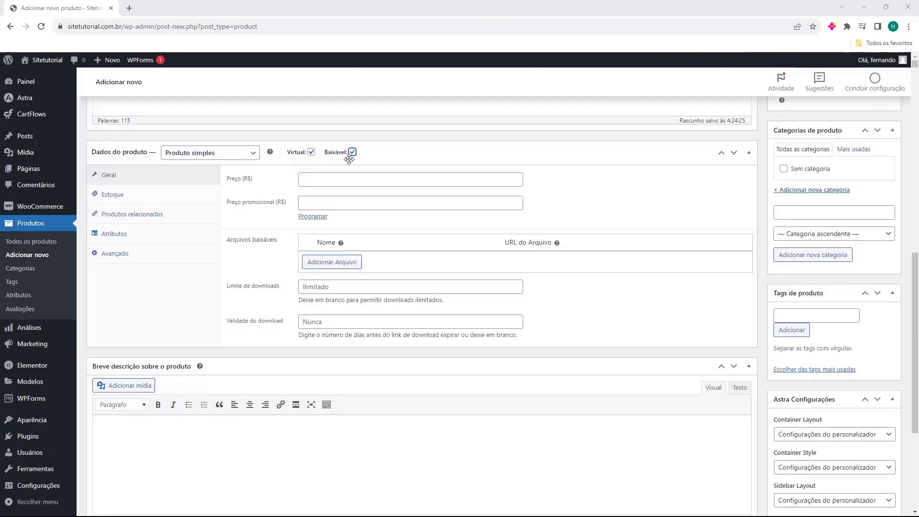
{"action": "mouse_move", "coordinate": [353, 159]}
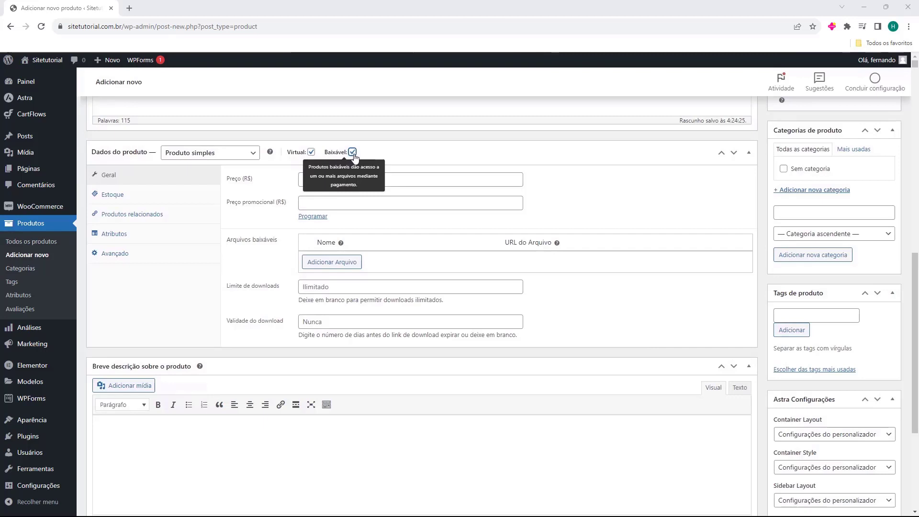
{"action": "left_click", "coordinate": [353, 153]}
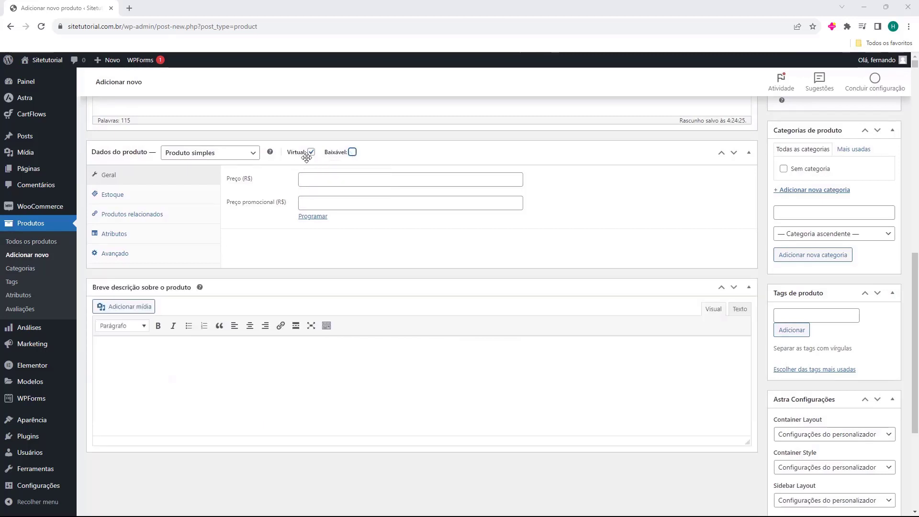
{"action": "mouse_move", "coordinate": [309, 158]}
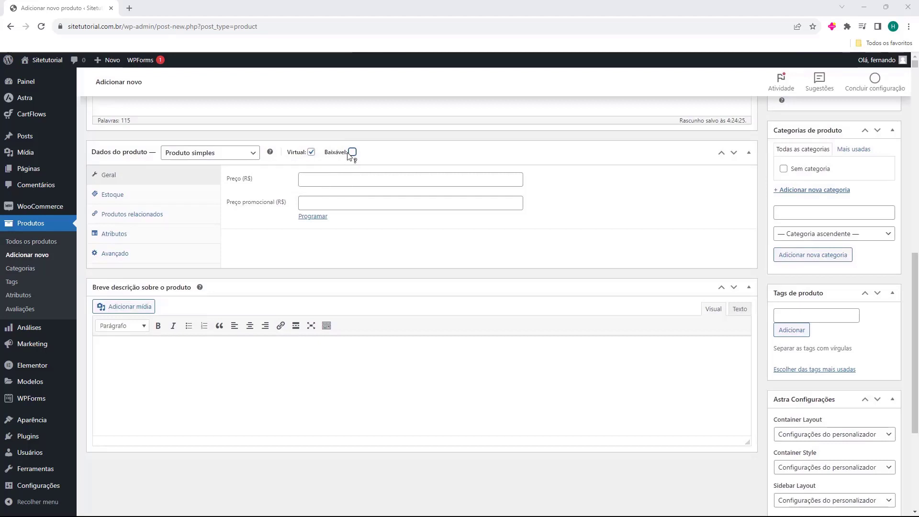
{"action": "left_click", "coordinate": [311, 152]}
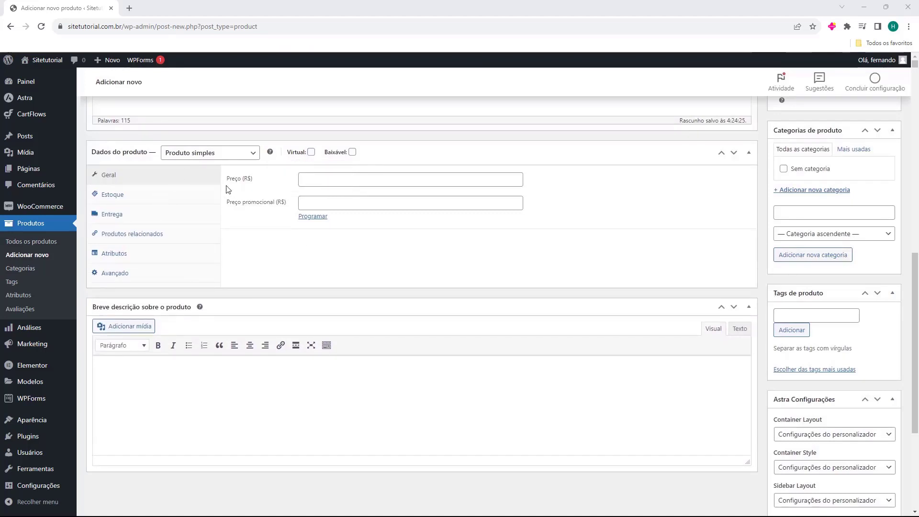
Enter a regular price, replacing 2 with 50
{"action": "left_click", "coordinate": [309, 181]}
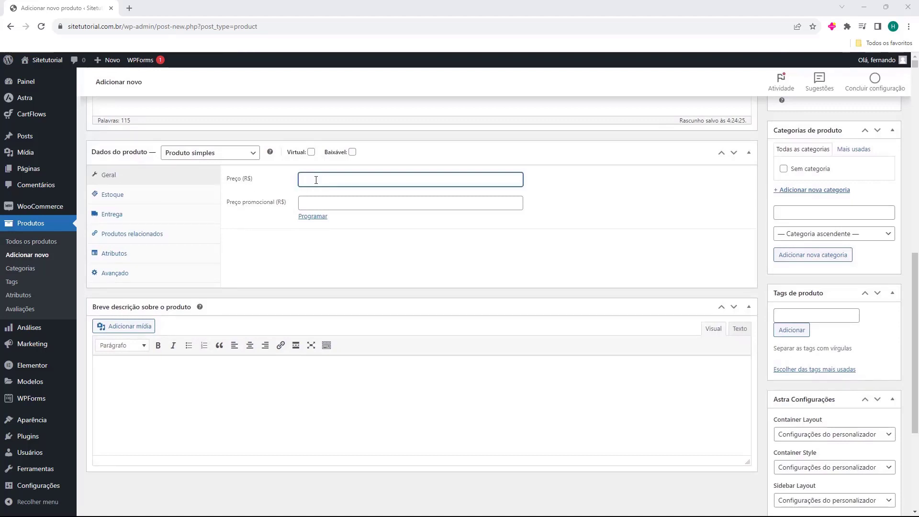
{"action": "type", "text": "25"}
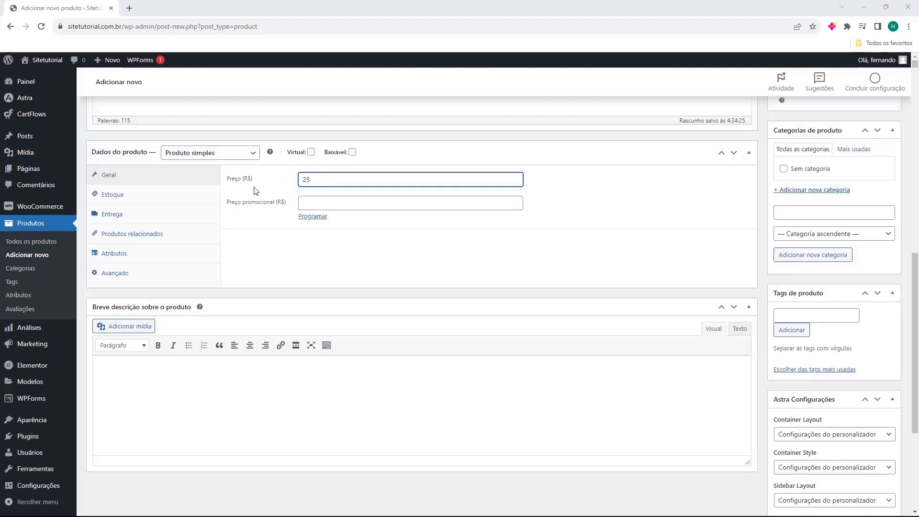
{"action": "left_click", "coordinate": [290, 187]}
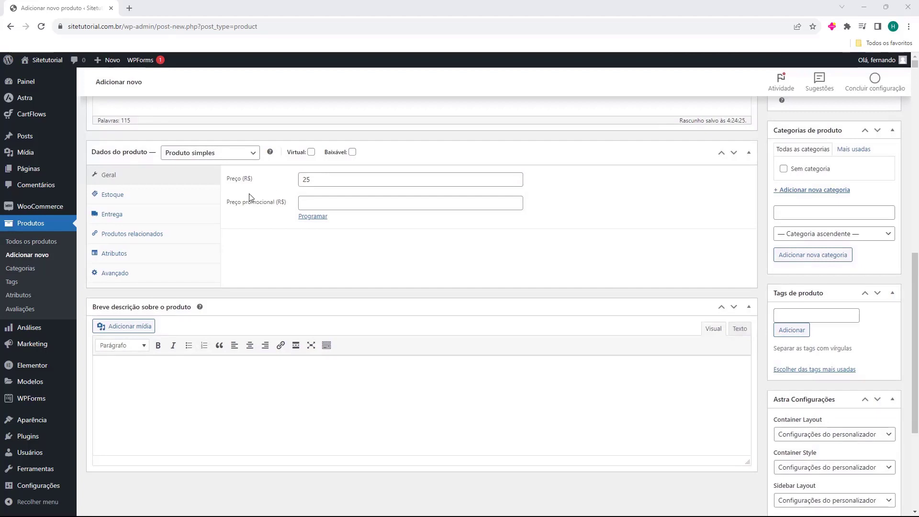
{"action": "double_click", "coordinate": [319, 181]}
{"action": "type", "text": "50"}
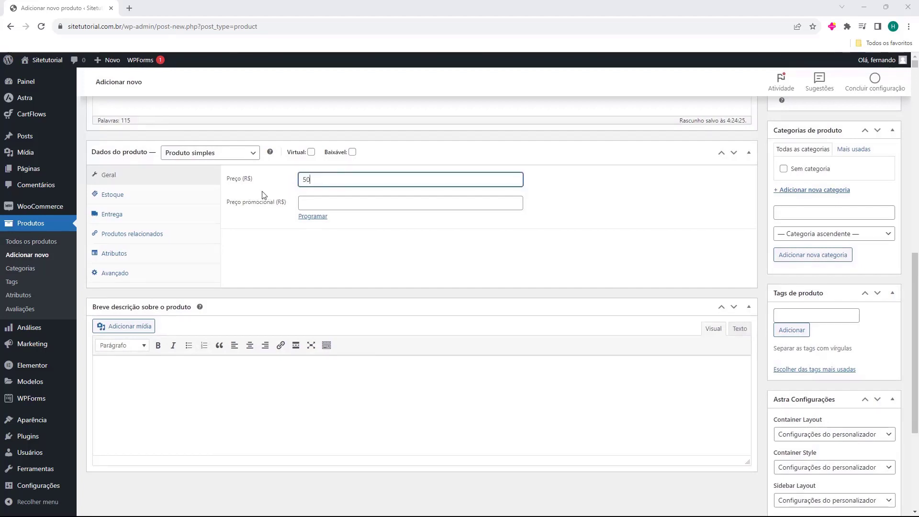
{"action": "left_click", "coordinate": [276, 195]}
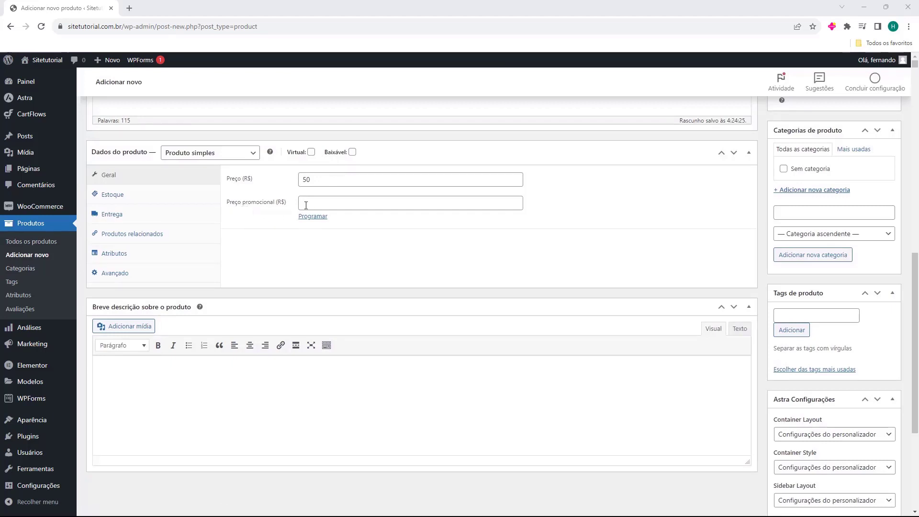
Enter a promotional price of 25, then open and cancel the promotion schedule dates
{"action": "left_click", "coordinate": [302, 203]}
{"action": "type", "text": "25"}
{"action": "left_click", "coordinate": [268, 219]}
{"action": "left_click_drag", "start_coordinate": [289, 211], "coordinate": [256, 211]}
{"action": "left_click", "coordinate": [248, 217]}
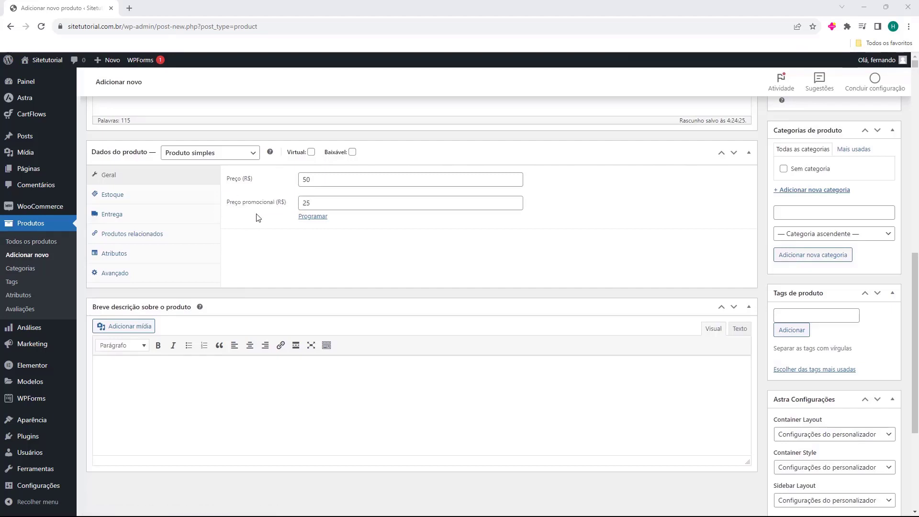
{"action": "left_click", "coordinate": [313, 217]}
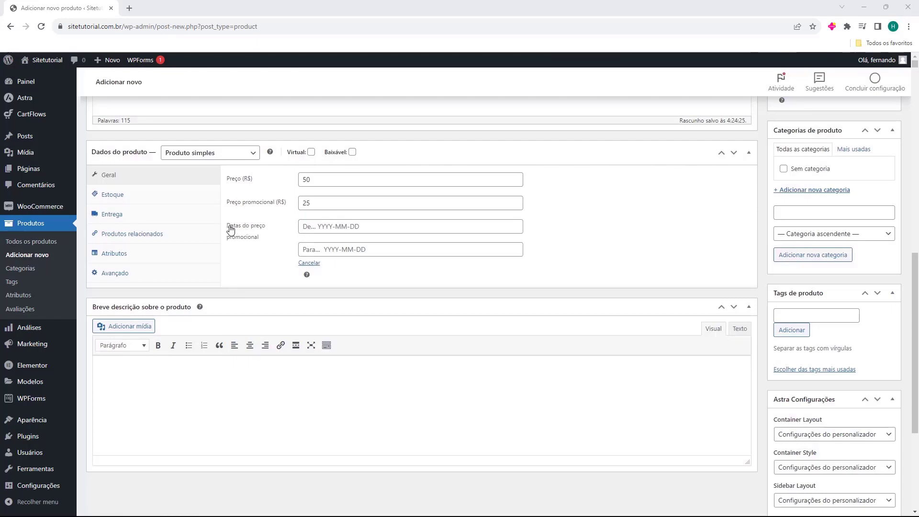
{"action": "left_click", "coordinate": [305, 228]}
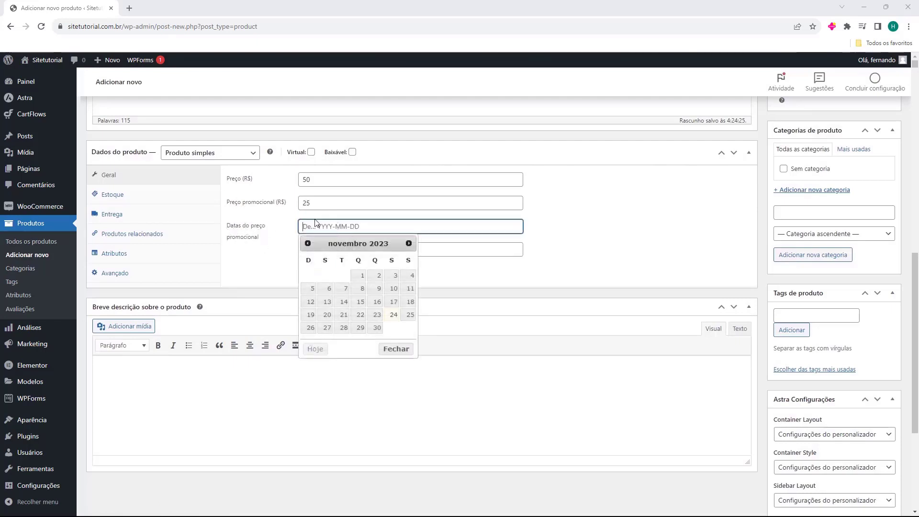
{"action": "left_click", "coordinate": [289, 227]}
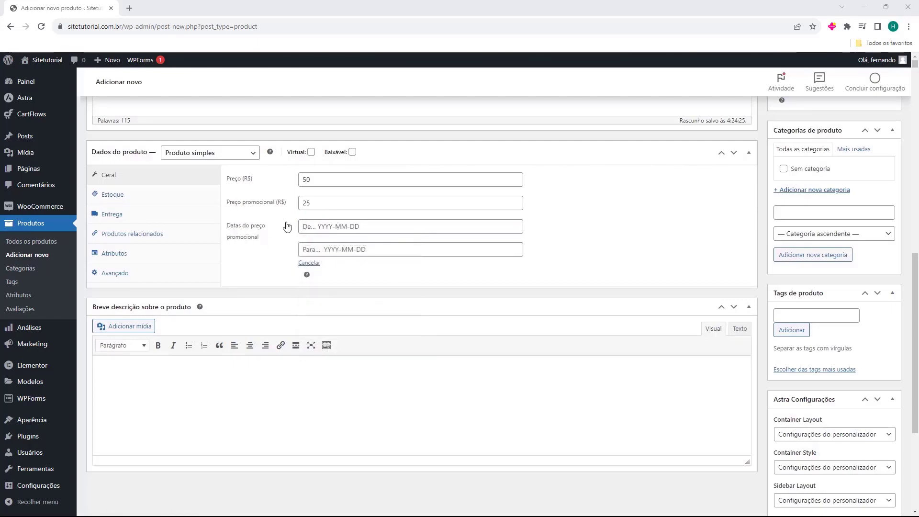
{"action": "left_click", "coordinate": [309, 263]}
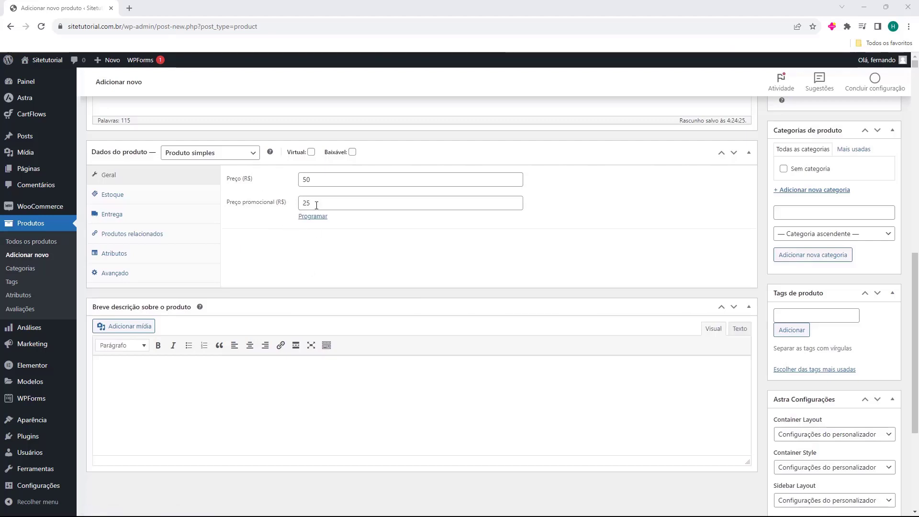
Make 25 the regular price with an empty sale price, then browse the Inventory, Shipping and Linked Products tabs
{"action": "left_click_drag", "start_coordinate": [318, 204], "coordinate": [294, 186]}
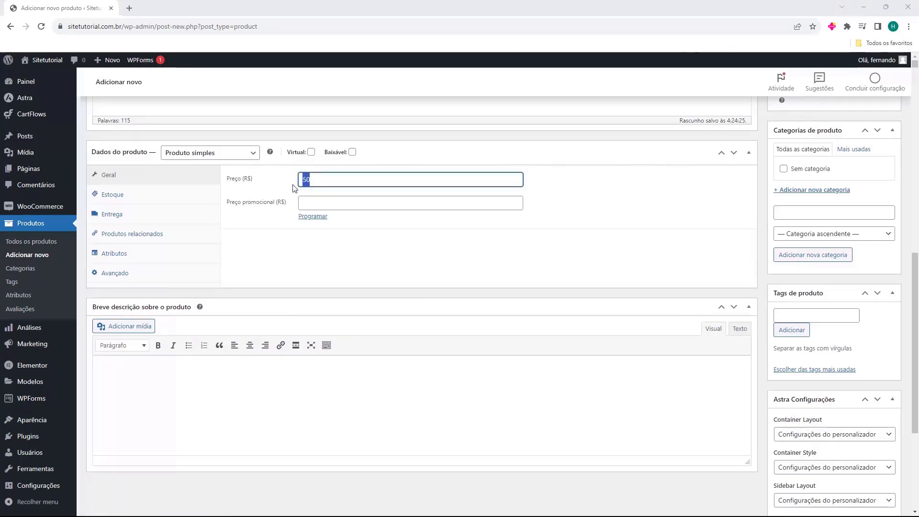
{"action": "key", "text": "BackSpace"}
{"action": "type", "text": "25"}
{"action": "left_click", "coordinate": [242, 221]}
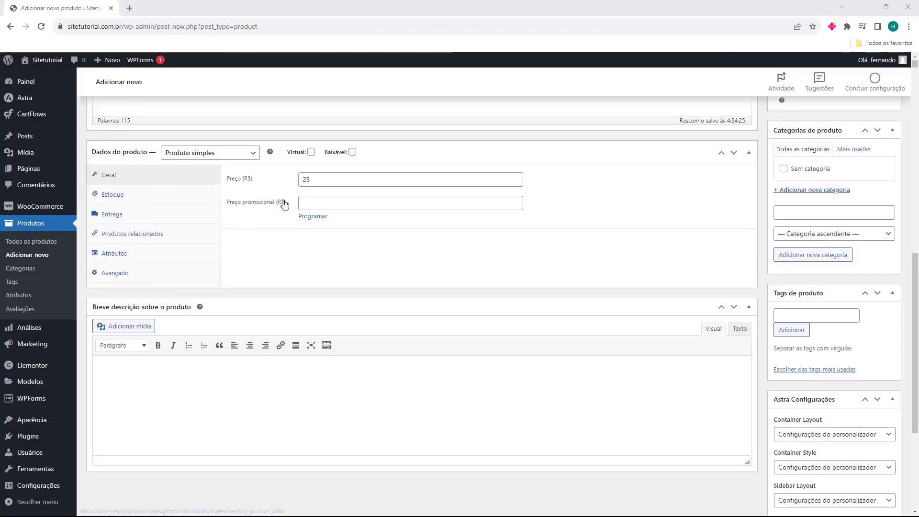
{"action": "left_click", "coordinate": [139, 200]}
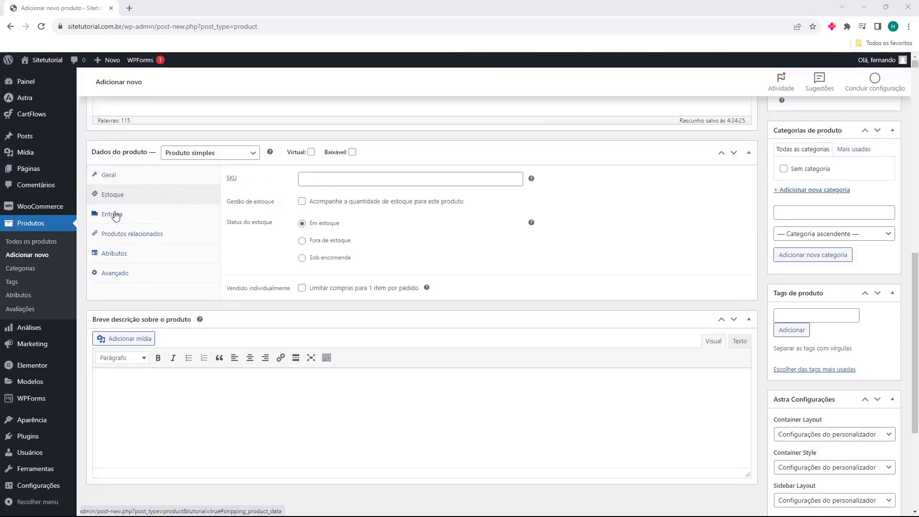
{"action": "left_click", "coordinate": [115, 216]}
{"action": "left_click", "coordinate": [128, 236]}
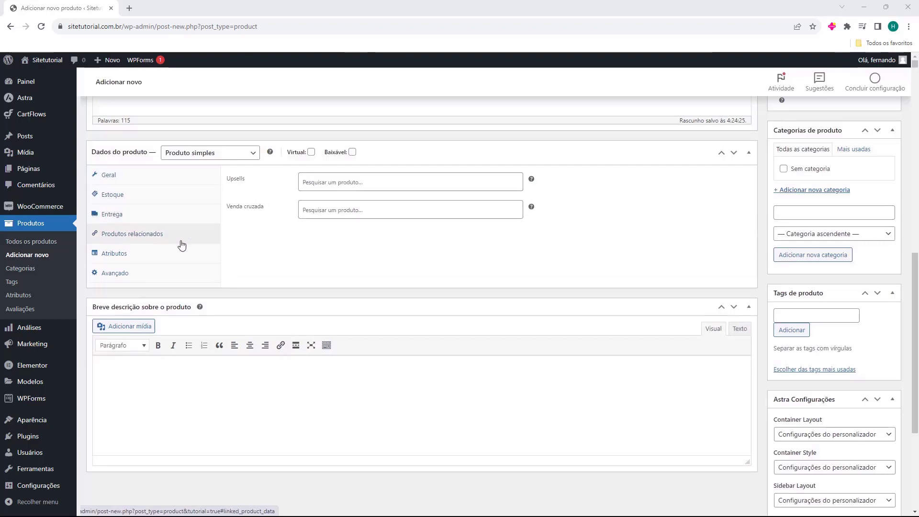
{"action": "left_click", "coordinate": [128, 255]}
In the Inventory settings, enter 001 as the product SKU
{"action": "left_click", "coordinate": [108, 276]}
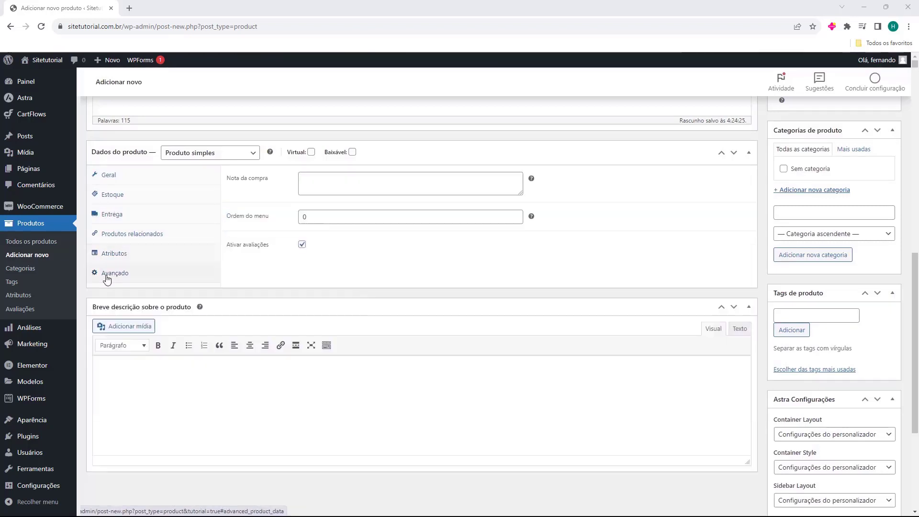
{"action": "left_click", "coordinate": [114, 195]}
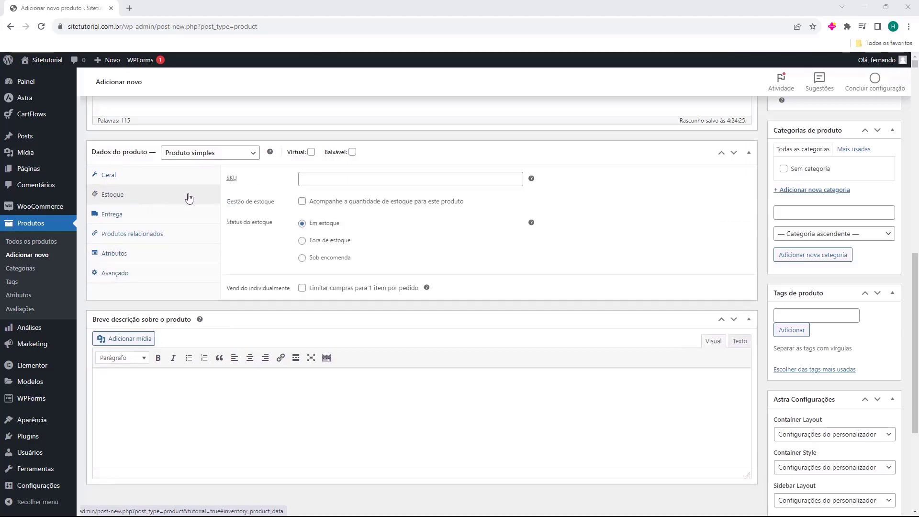
{"action": "left_click", "coordinate": [235, 179]}
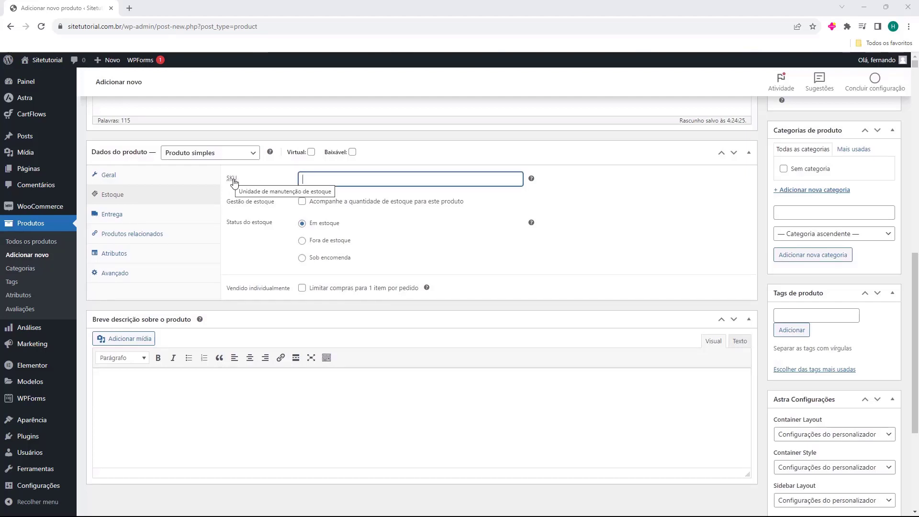
{"action": "mouse_move", "coordinate": [530, 181]}
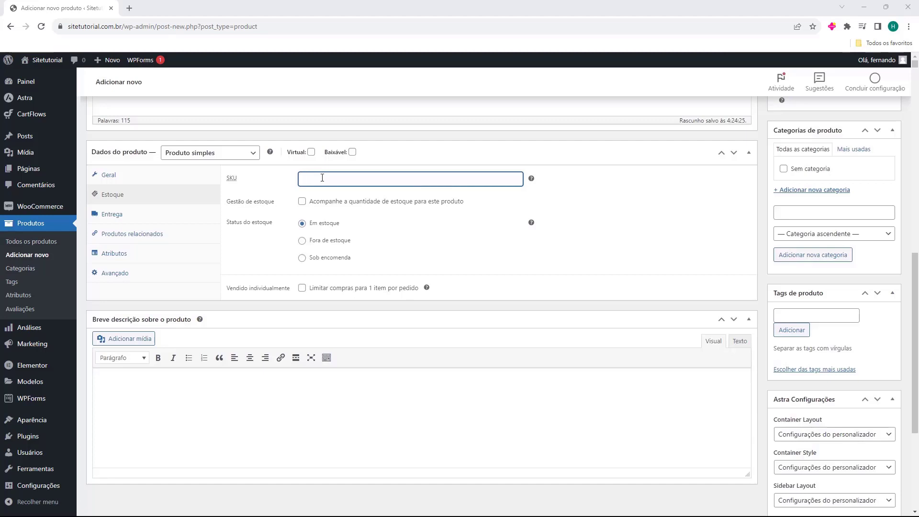
{"action": "type", "text": "001"}
{"action": "left_click", "coordinate": [256, 195]}
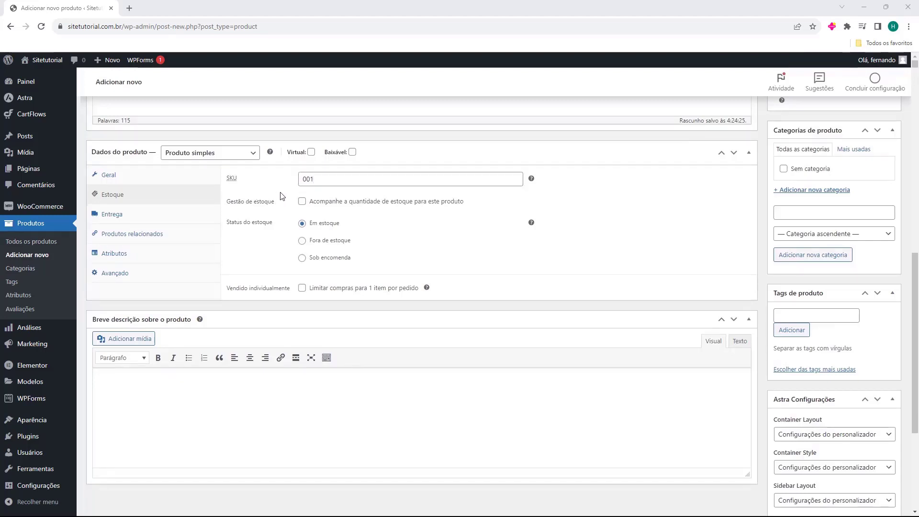
{"action": "double_click", "coordinate": [320, 180]}
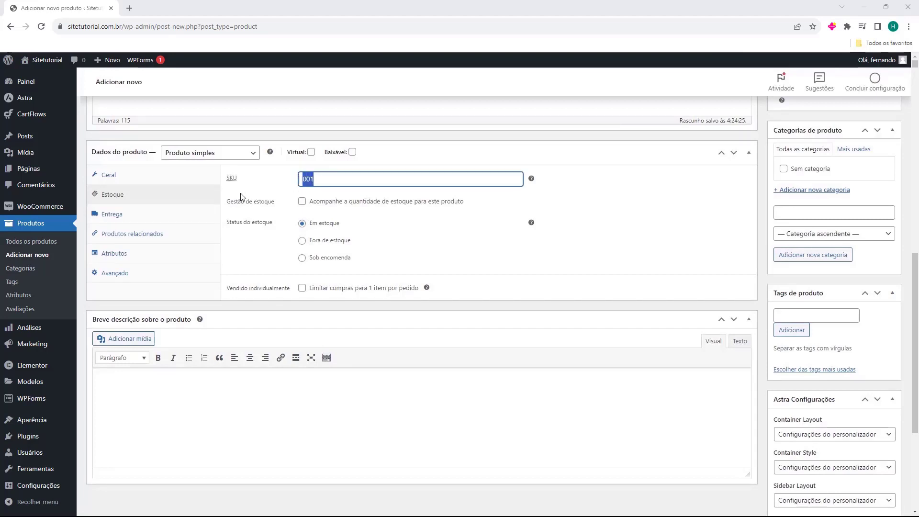
{"action": "left_click", "coordinate": [264, 193]}
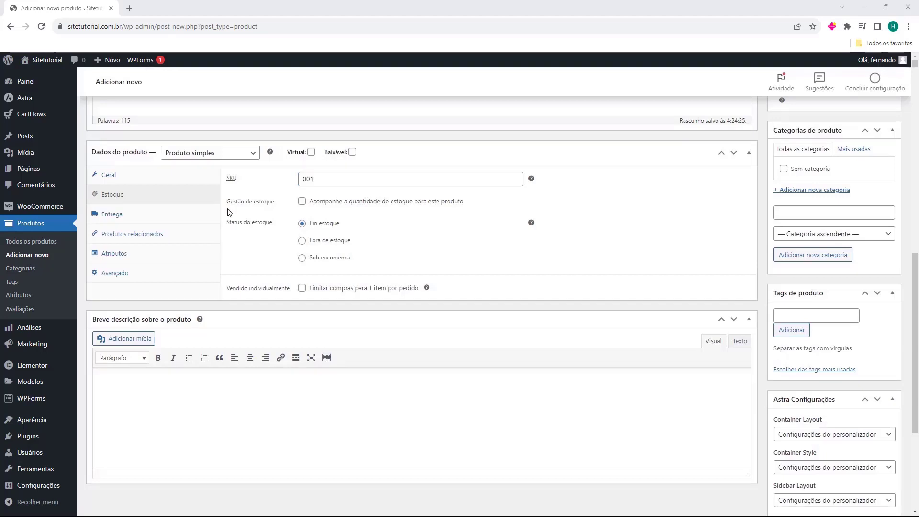
{"action": "left_click_drag", "start_coordinate": [228, 211], "coordinate": [265, 208]}
{"action": "left_click", "coordinate": [266, 210]}
Turn on stock tracking and change the stock quantity from 1 to 10
{"action": "left_click", "coordinate": [302, 202]}
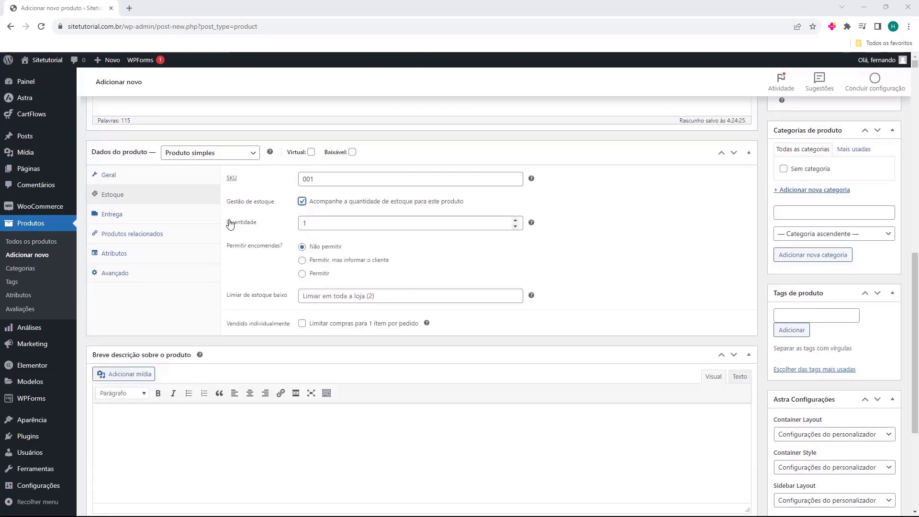
{"action": "double_click", "coordinate": [304, 220]}
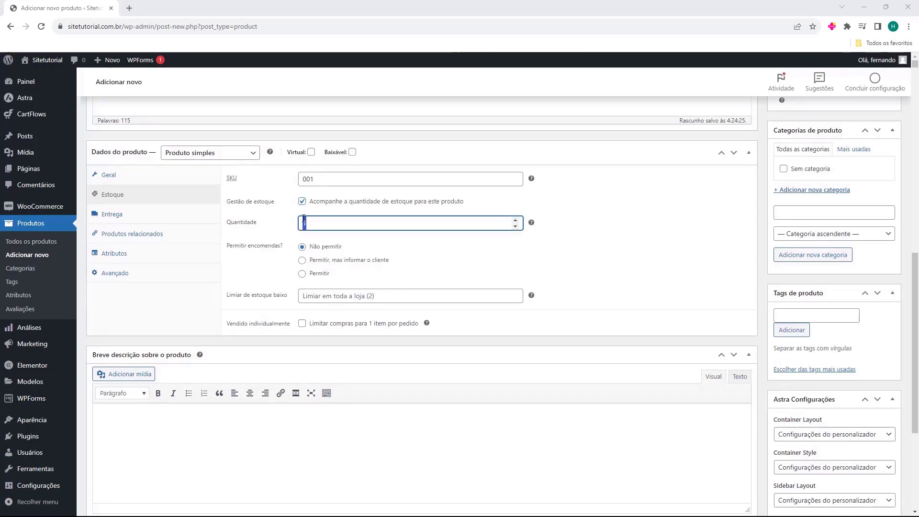
{"action": "left_click", "coordinate": [263, 235]}
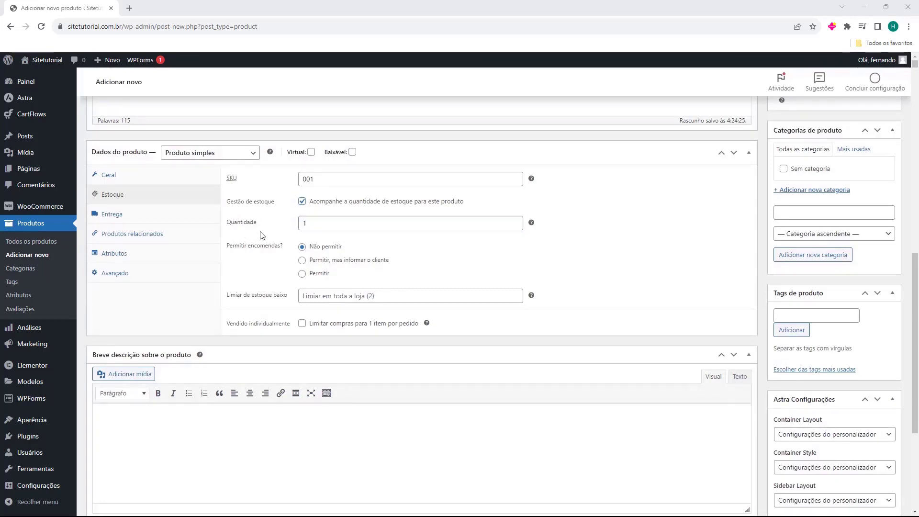
{"action": "left_click", "coordinate": [330, 224]}
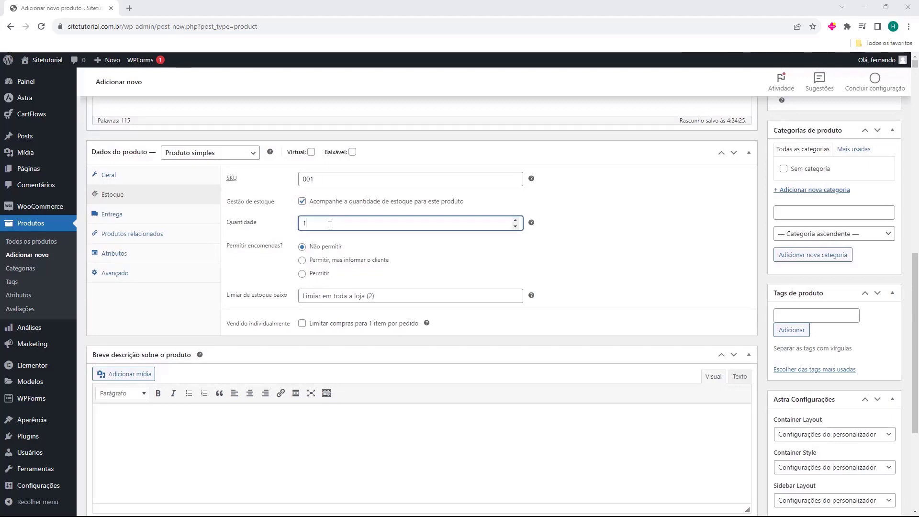
{"action": "type", "text": "0"}
{"action": "left_click", "coordinate": [280, 233]}
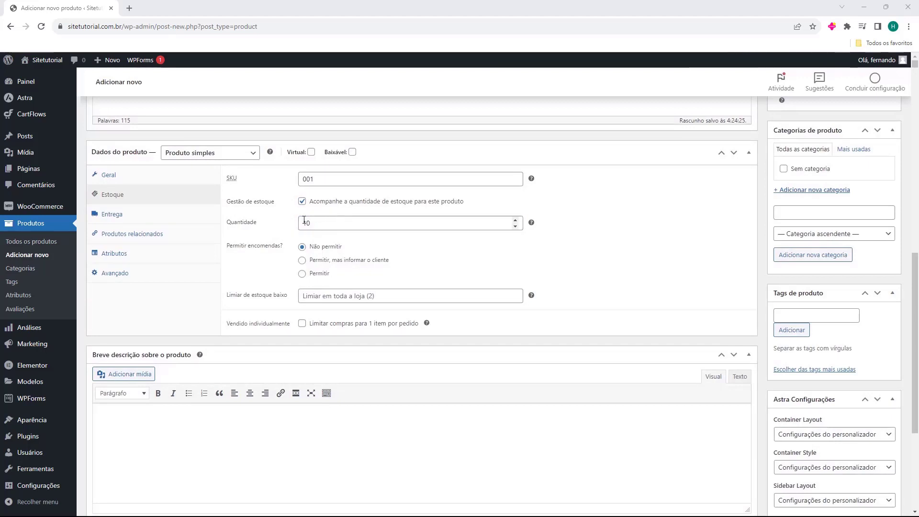
{"action": "left_click_drag", "start_coordinate": [227, 225], "coordinate": [254, 226]}
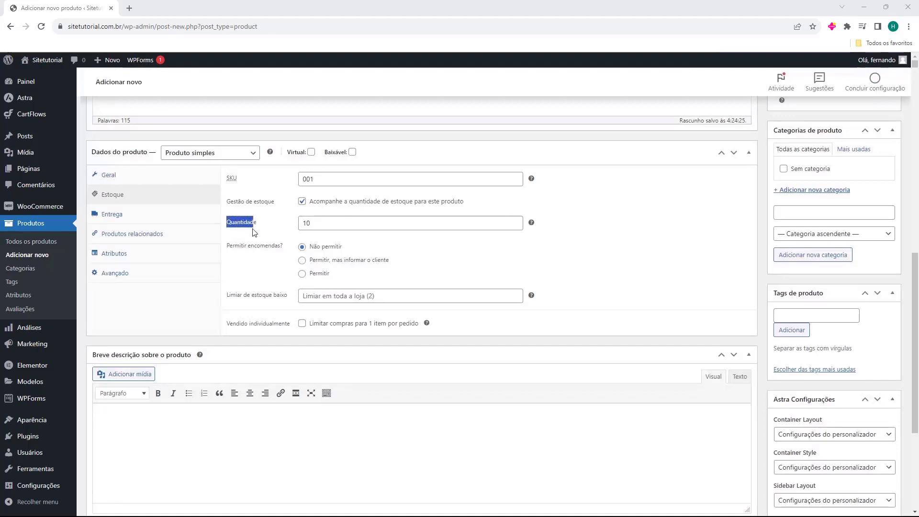
{"action": "left_click", "coordinate": [307, 239]}
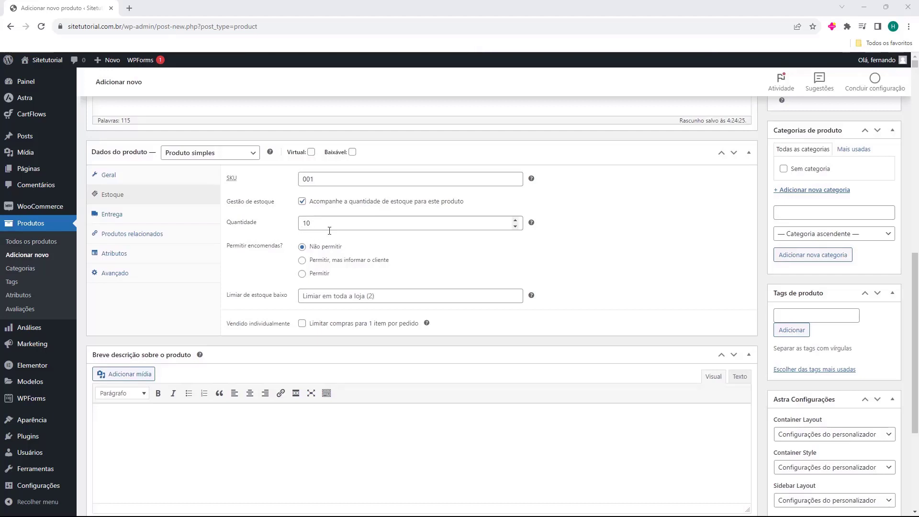
{"action": "left_click_drag", "start_coordinate": [329, 231], "coordinate": [269, 231]}
{"action": "left_click", "coordinate": [249, 237]}
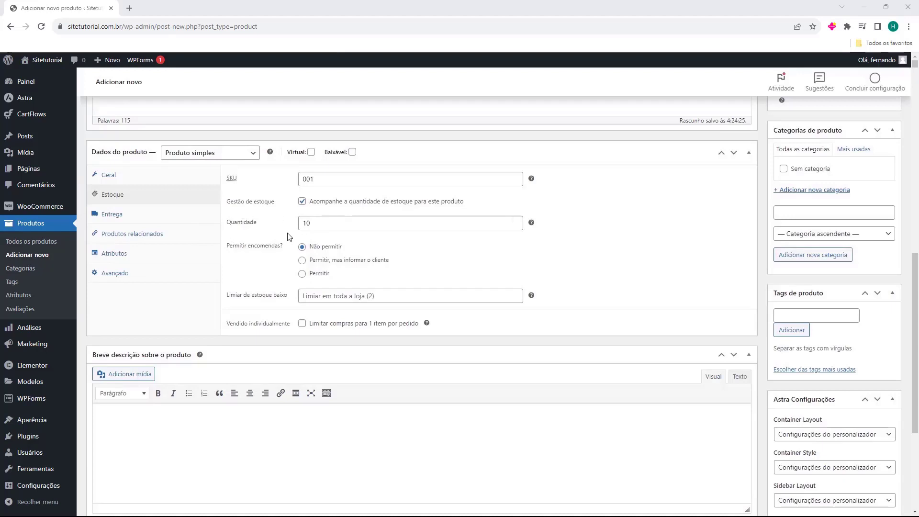
With stock tracking off, try the out-of-stock and backorder statuses, then return to in stock
{"action": "left_click", "coordinate": [302, 202]}
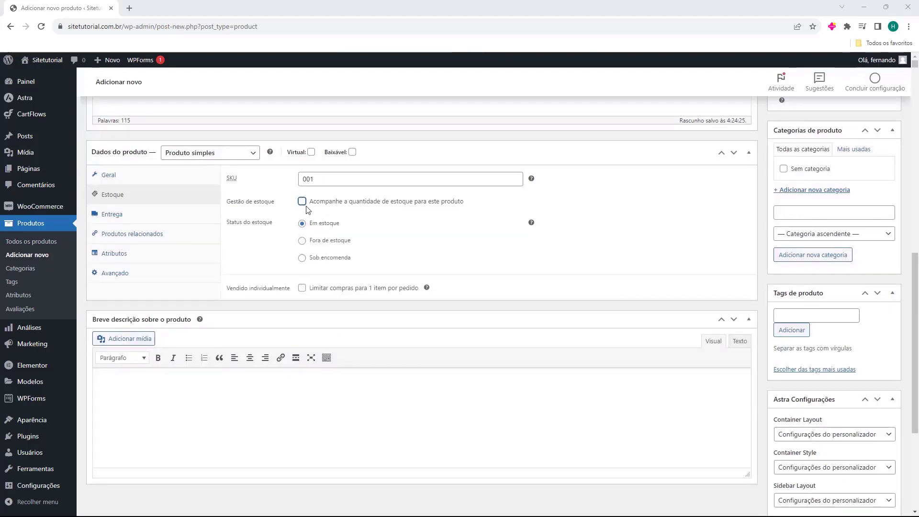
{"action": "left_click_drag", "start_coordinate": [227, 223], "coordinate": [243, 223]}
{"action": "left_click", "coordinate": [243, 224]}
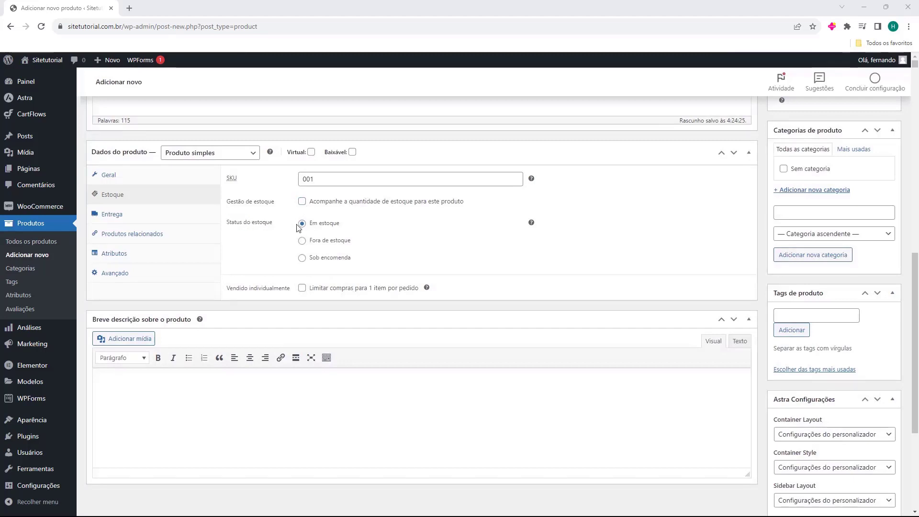
{"action": "left_click", "coordinate": [302, 240]}
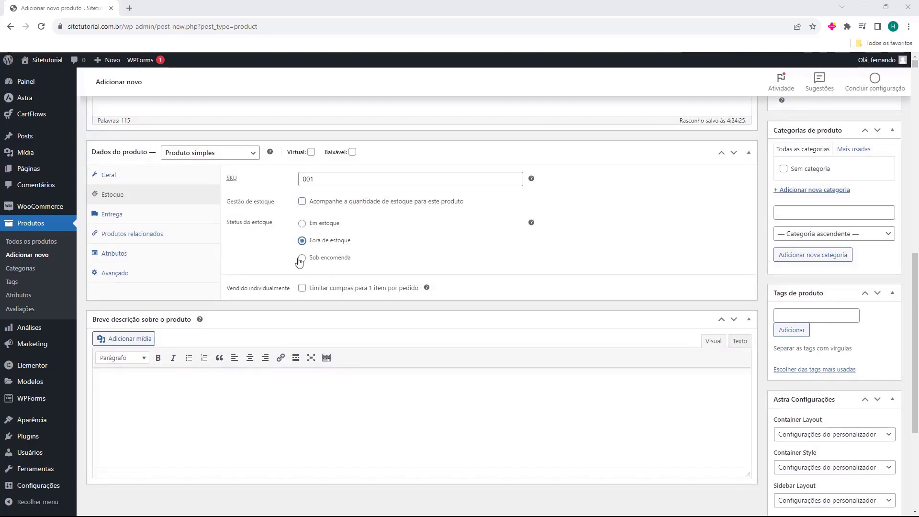
{"action": "left_click", "coordinate": [302, 258]}
{"action": "left_click_drag", "start_coordinate": [283, 263], "coordinate": [347, 261]}
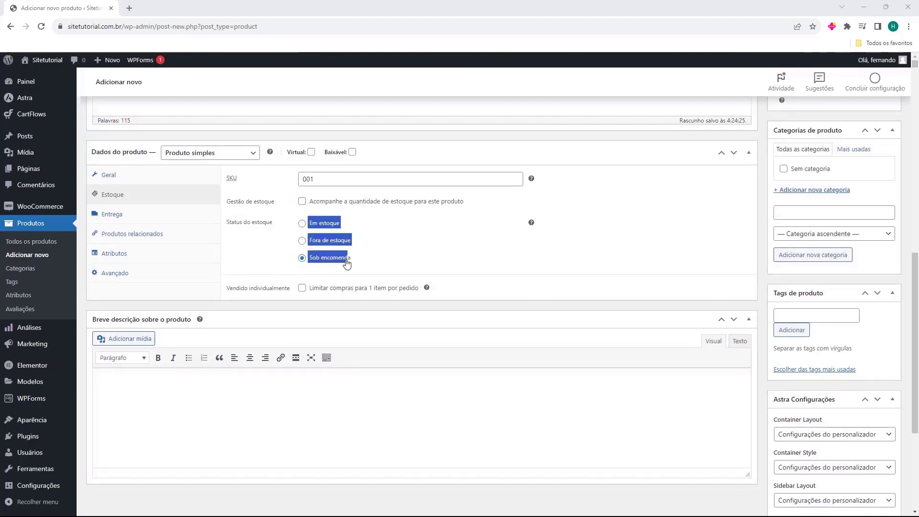
{"action": "left_click", "coordinate": [275, 267]}
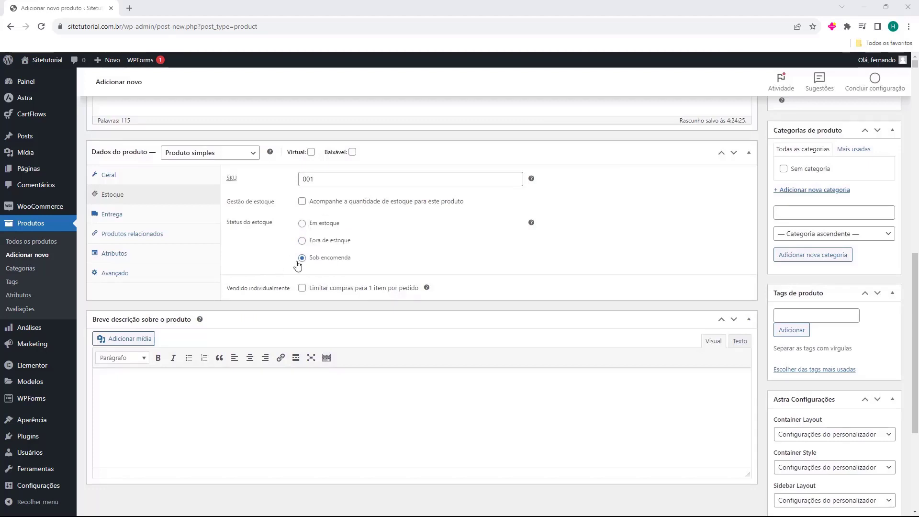
{"action": "left_click", "coordinate": [302, 223]}
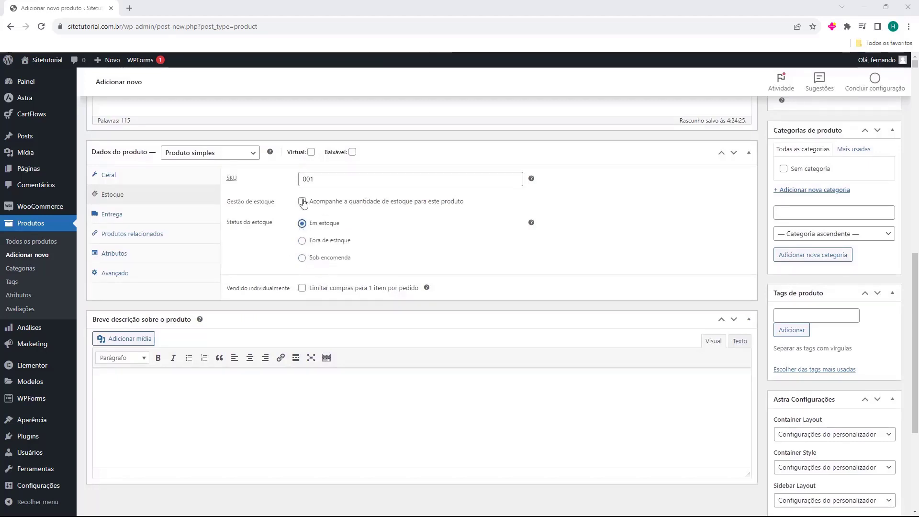
Re-enable stock management at quantity 10 and set backorders to Não permitir after trying the other options
{"action": "left_click", "coordinate": [302, 201]}
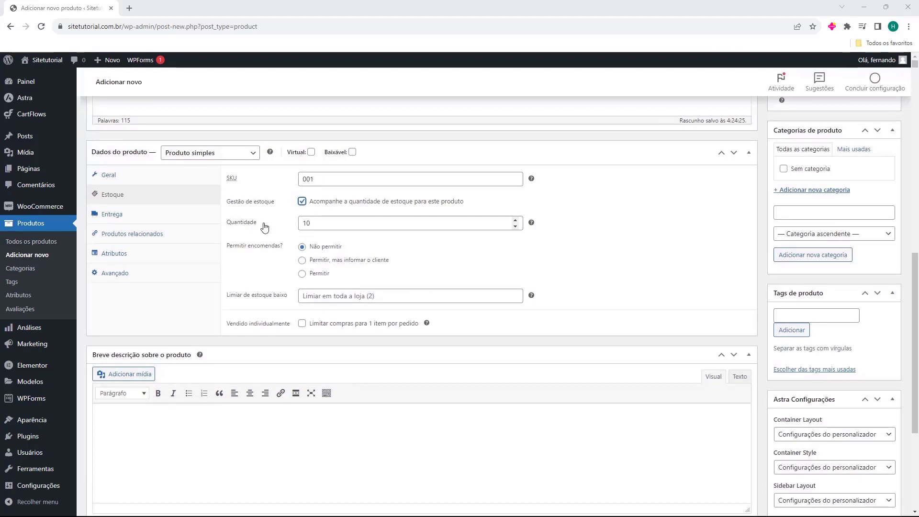
{"action": "left_click_drag", "start_coordinate": [311, 223], "coordinate": [302, 223]}
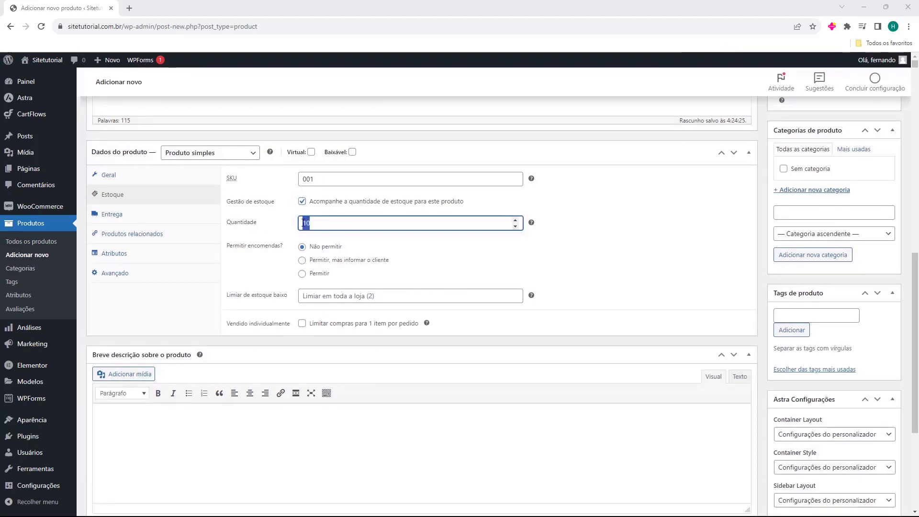
{"action": "left_click", "coordinate": [219, 254]}
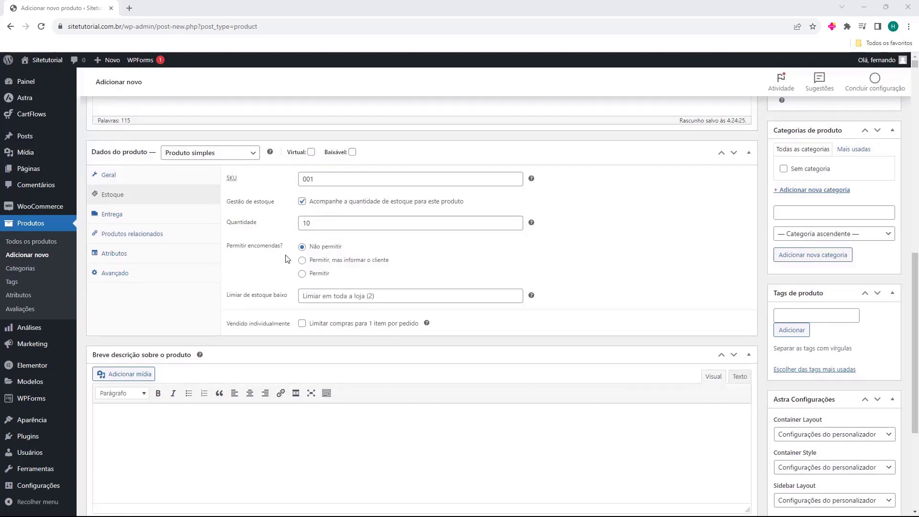
{"action": "left_click", "coordinate": [302, 274]}
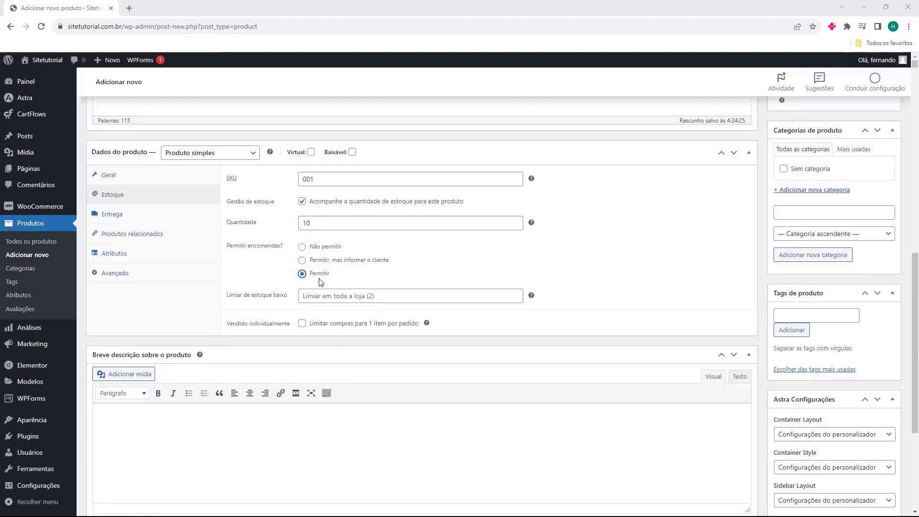
{"action": "left_click", "coordinate": [302, 261]}
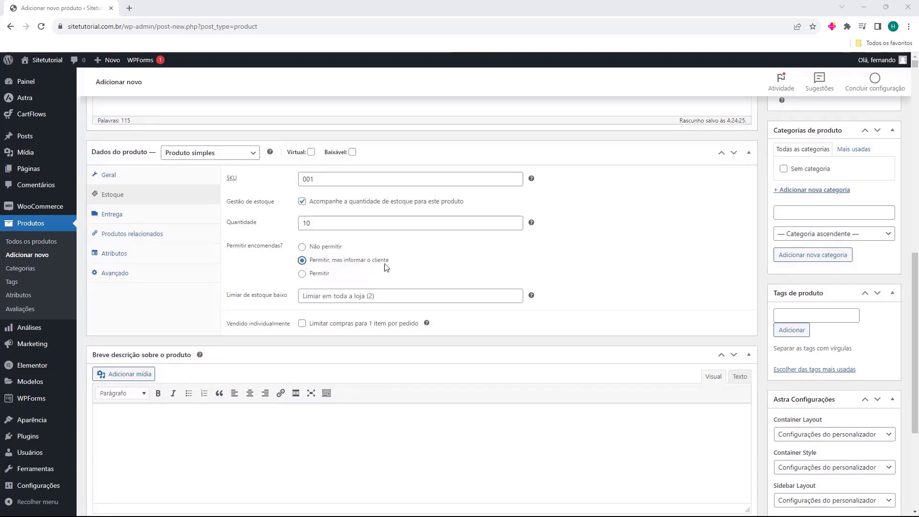
{"action": "left_click", "coordinate": [302, 247]}
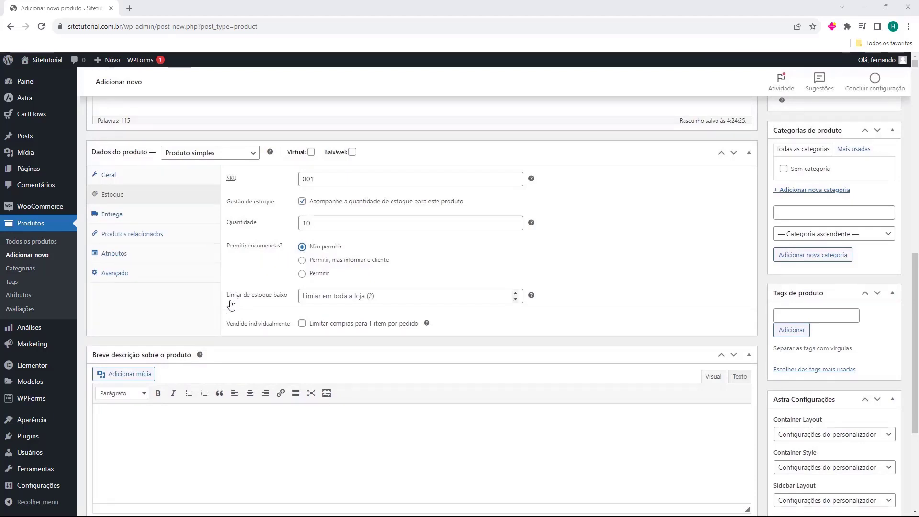
Set the low-stock threshold to 2 and leave Vendido individualmente unchecked
{"action": "left_click", "coordinate": [312, 297]}
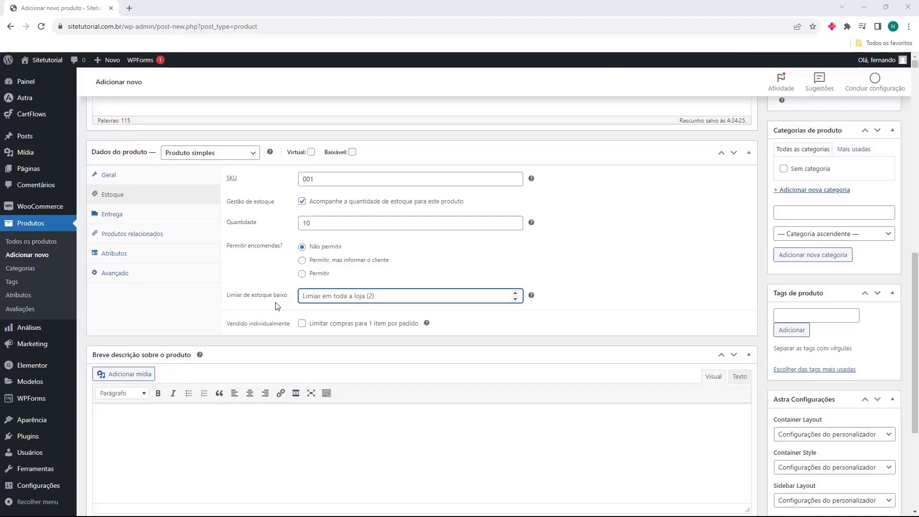
{"action": "type", "text": "2"}
{"action": "left_click", "coordinate": [277, 308]}
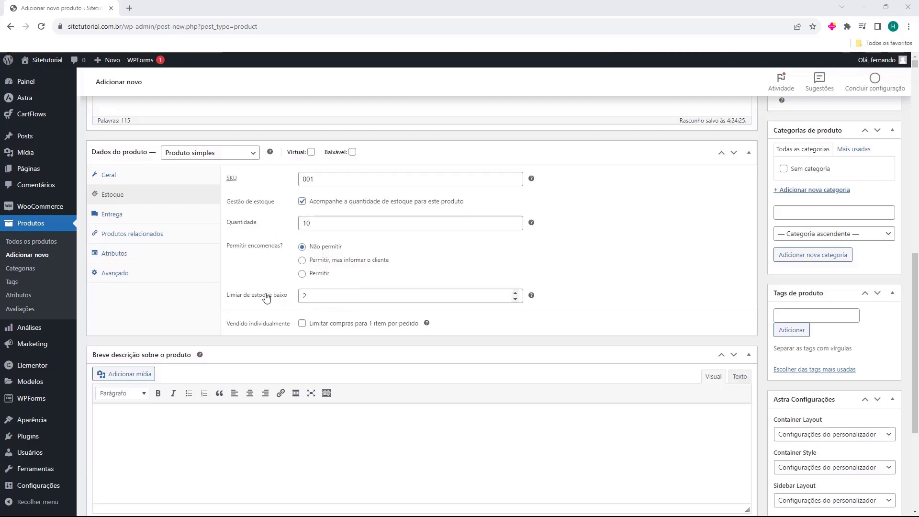
{"action": "left_click", "coordinate": [304, 295]}
{"action": "key", "text": "BackSpace"}
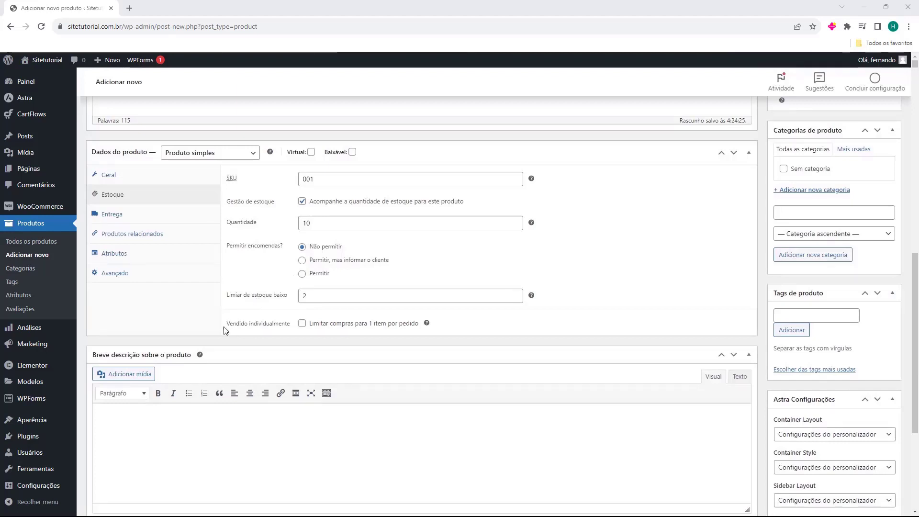
{"action": "left_click", "coordinate": [302, 326]}
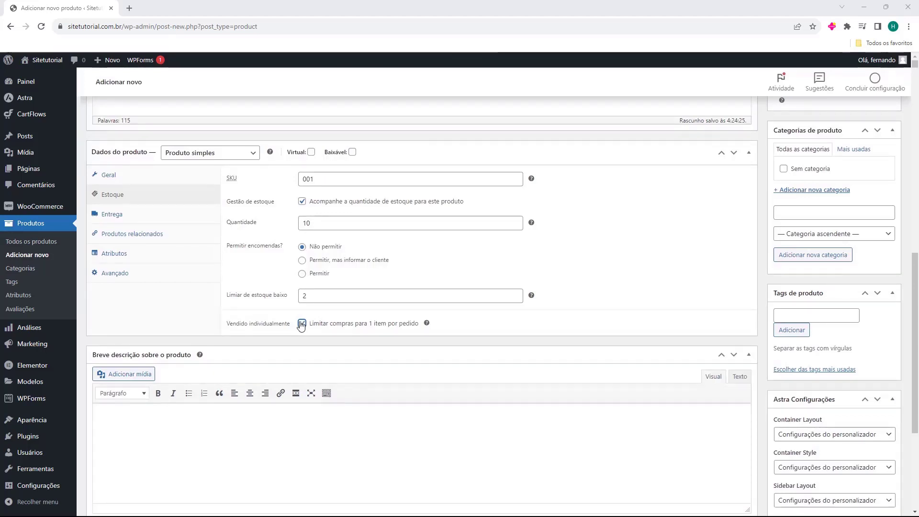
{"action": "left_click", "coordinate": [301, 324]}
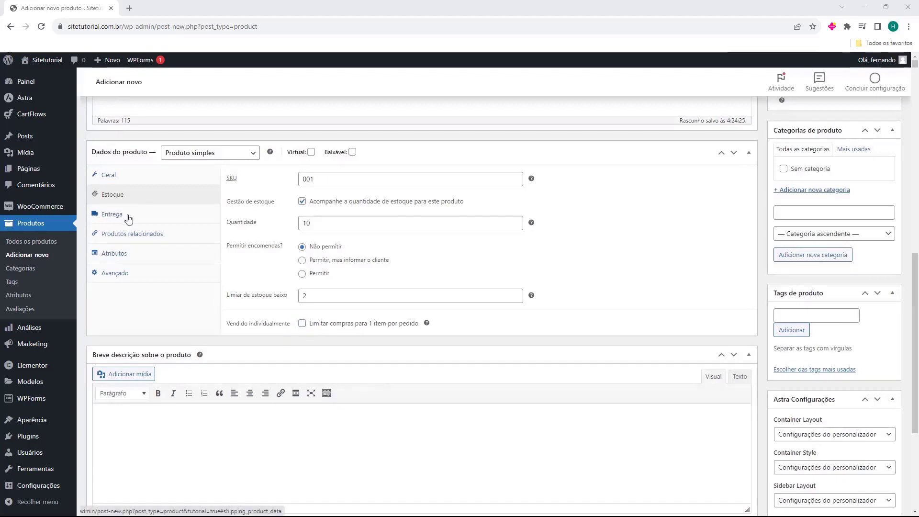
In the Entrega section, set Peso (kg) to 1, replacing a trial .250 value
{"action": "left_click", "coordinate": [111, 218]}
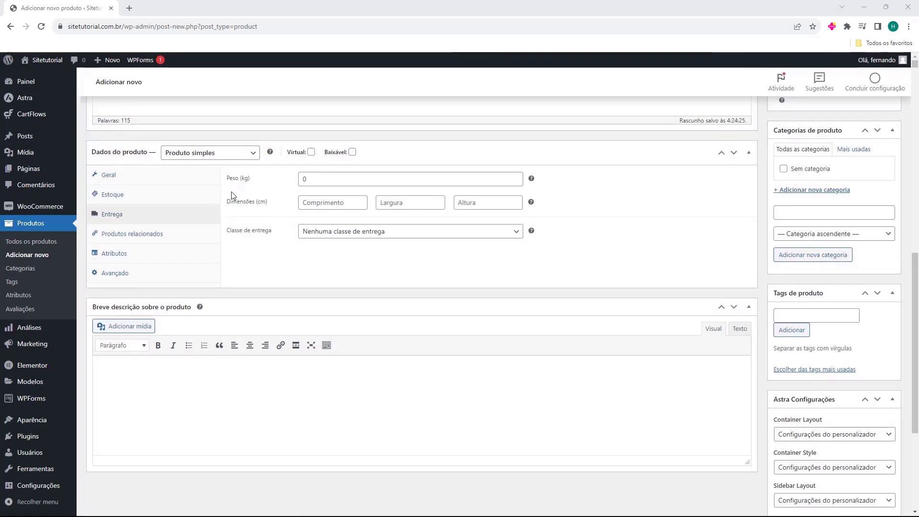
{"action": "left_click", "coordinate": [311, 178]}
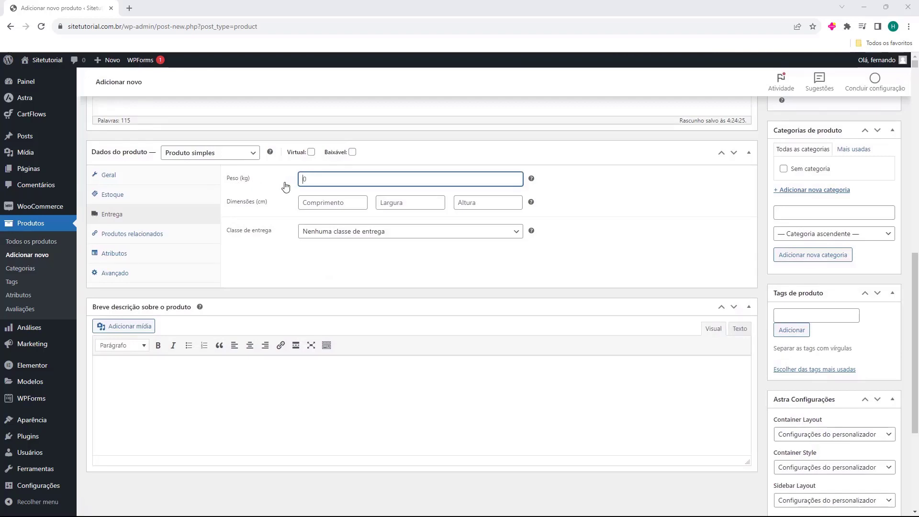
{"action": "left_click", "coordinate": [207, 174]}
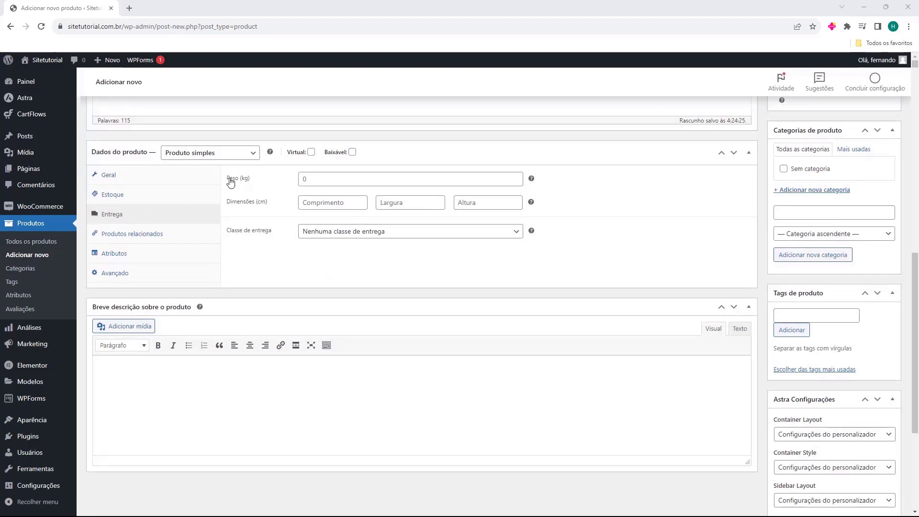
{"action": "left_click", "coordinate": [302, 179]}
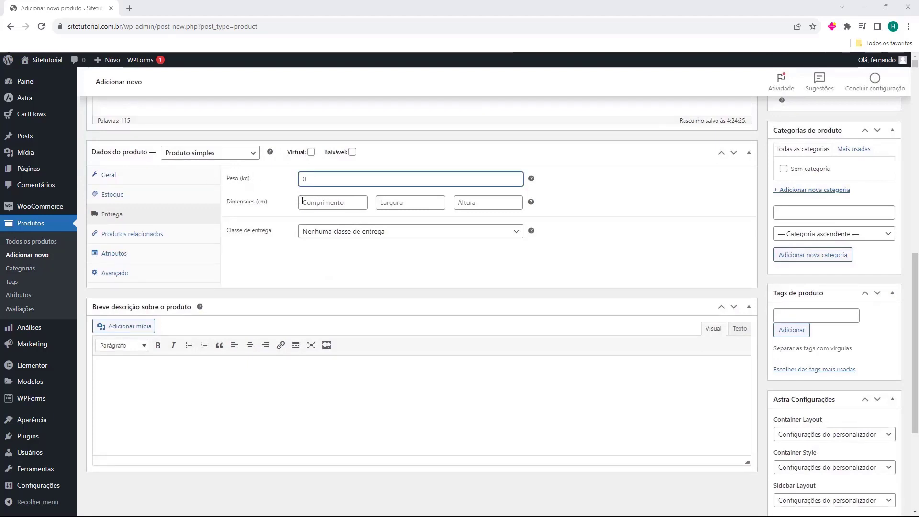
{"action": "key", "text": "End"}
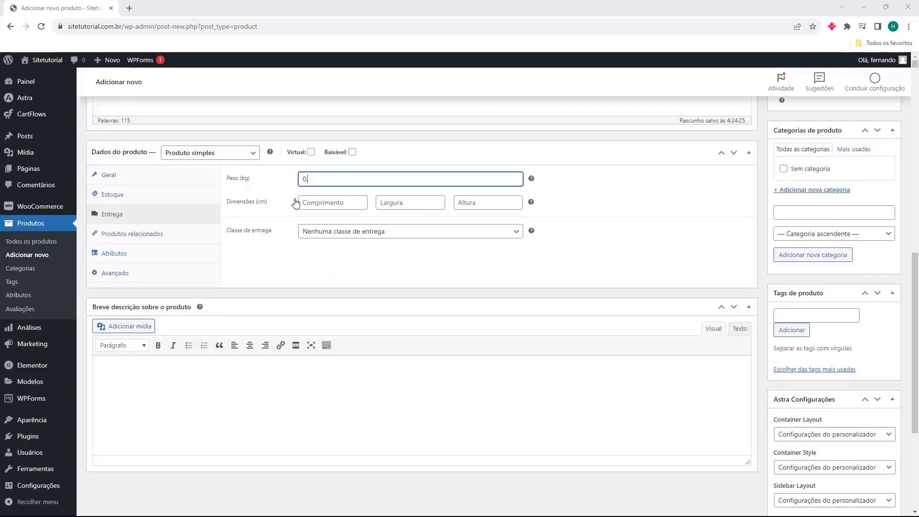
{"action": "type", "text": ".250"}
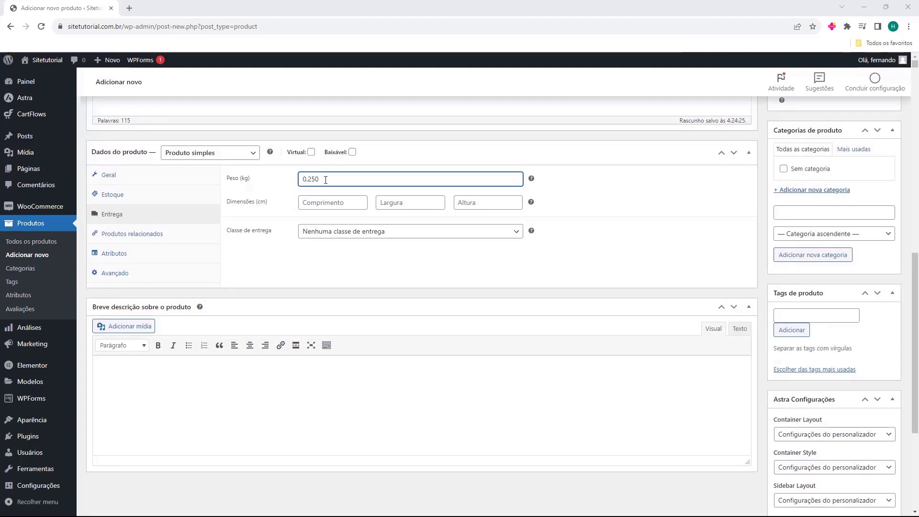
{"action": "double_click", "coordinate": [328, 179]}
{"action": "type", "text": "1"}
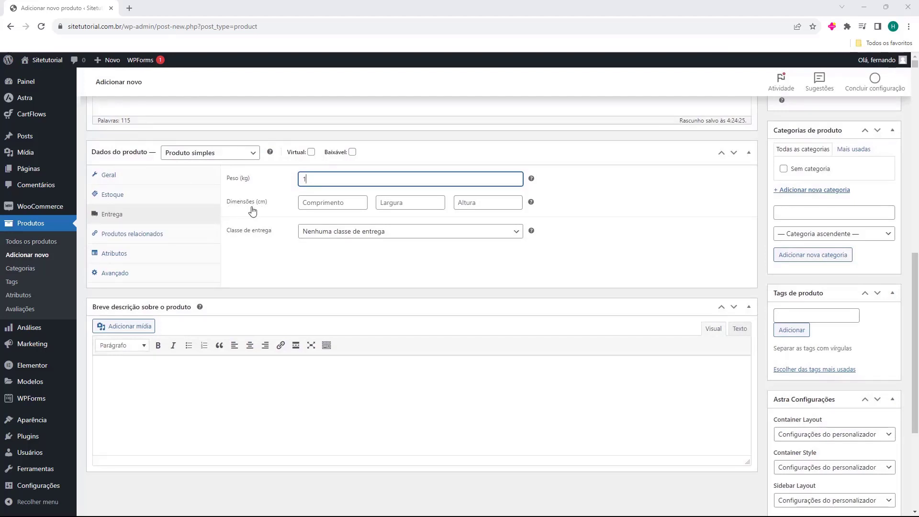
{"action": "left_click", "coordinate": [295, 216]}
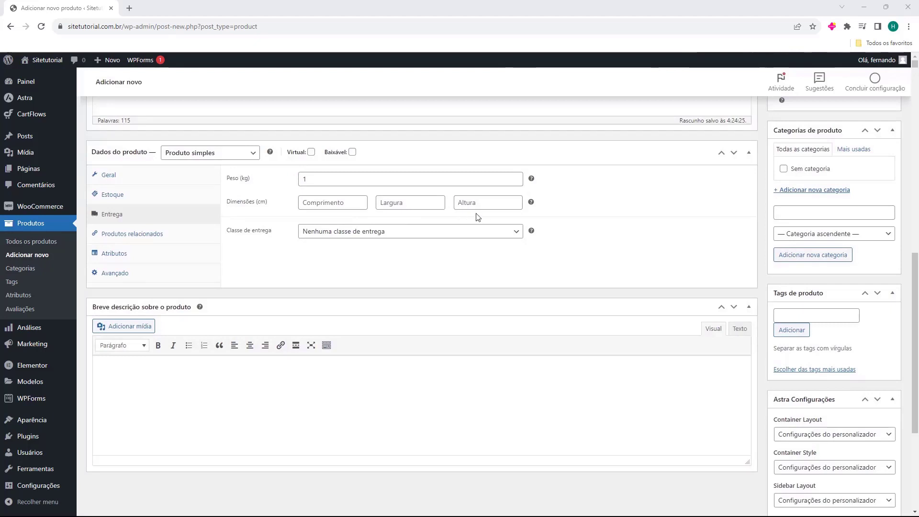
Enter package dimensions of 20 × 20 × 10 cm for length, width and height
{"action": "left_click", "coordinate": [325, 207]}
{"action": "left_click", "coordinate": [325, 214]}
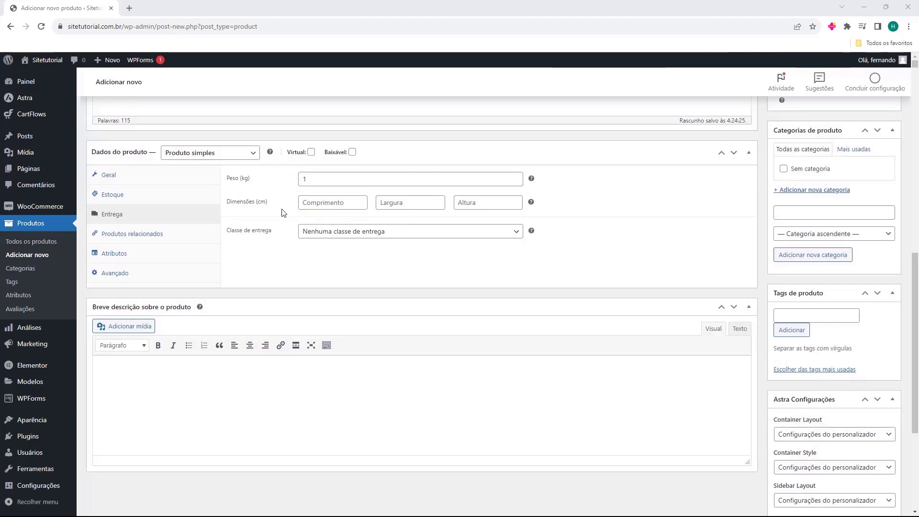
{"action": "left_click", "coordinate": [306, 206]}
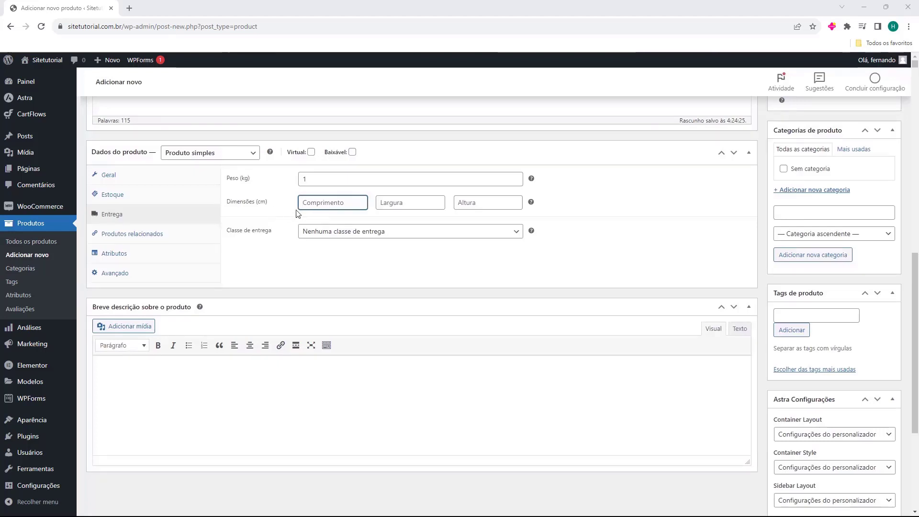
{"action": "type", "text": "20"}
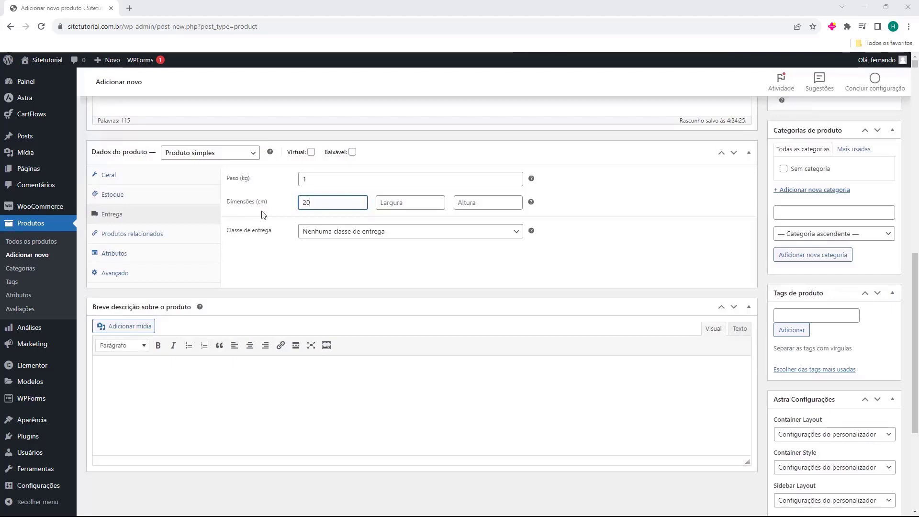
{"action": "left_click", "coordinate": [390, 206]}
{"action": "type", "text": "20"}
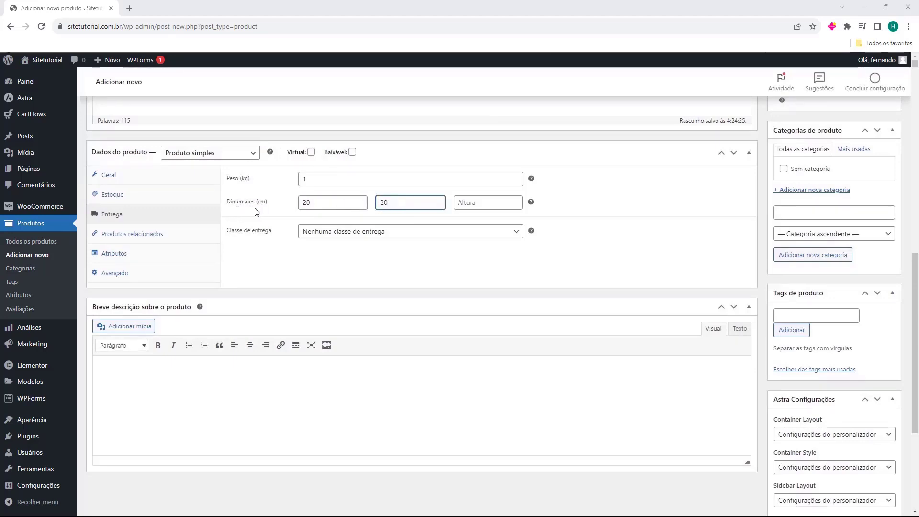
{"action": "left_click", "coordinate": [483, 207]}
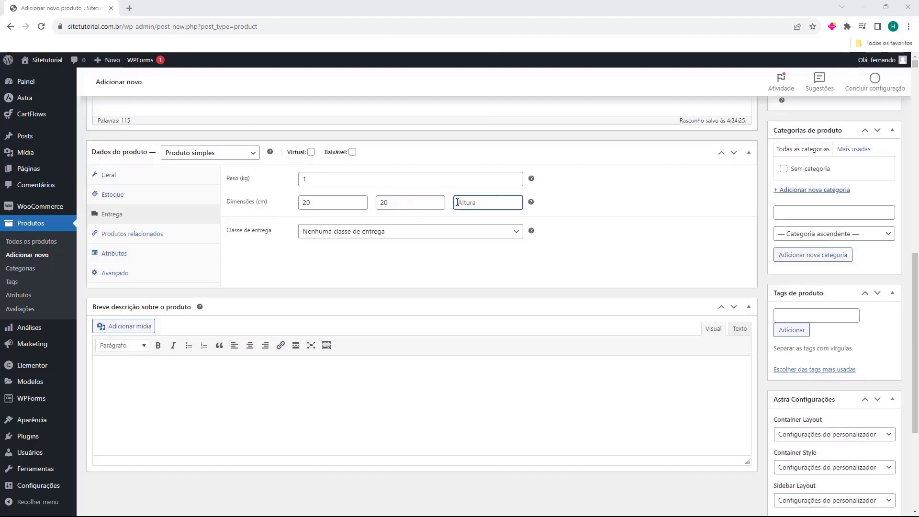
{"action": "type", "text": "10"}
{"action": "left_click", "coordinate": [283, 219]}
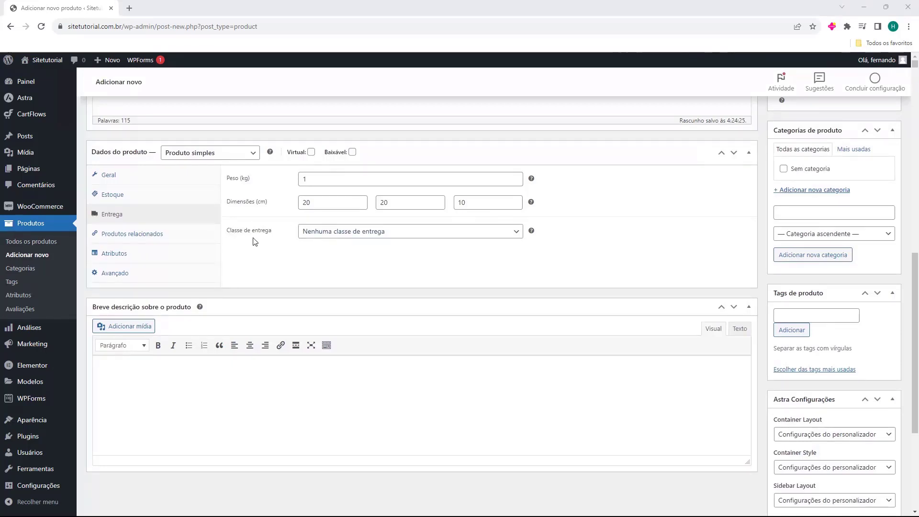
Keep the shipping class as Nenhuma classe de entrega
{"action": "left_click", "coordinate": [329, 236]}
{"action": "left_click", "coordinate": [329, 237]}
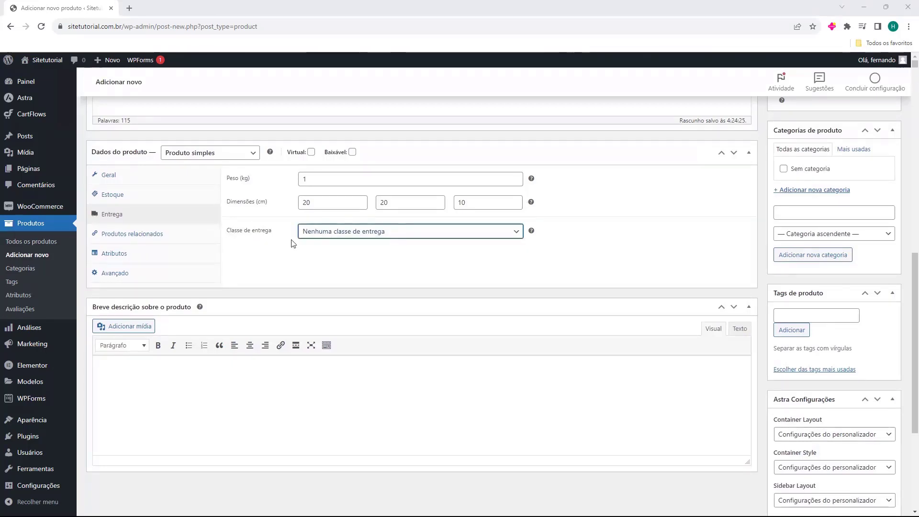
{"action": "left_click", "coordinate": [319, 237]}
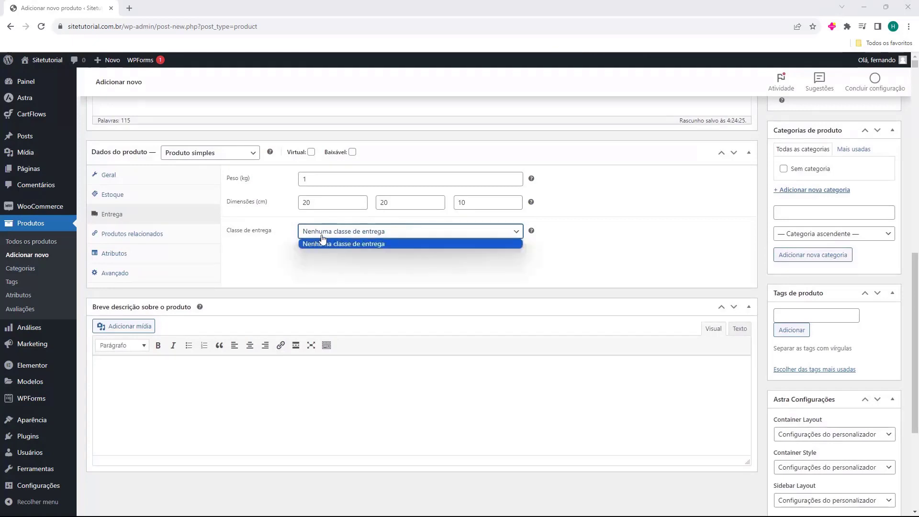
{"action": "left_click", "coordinate": [329, 236]}
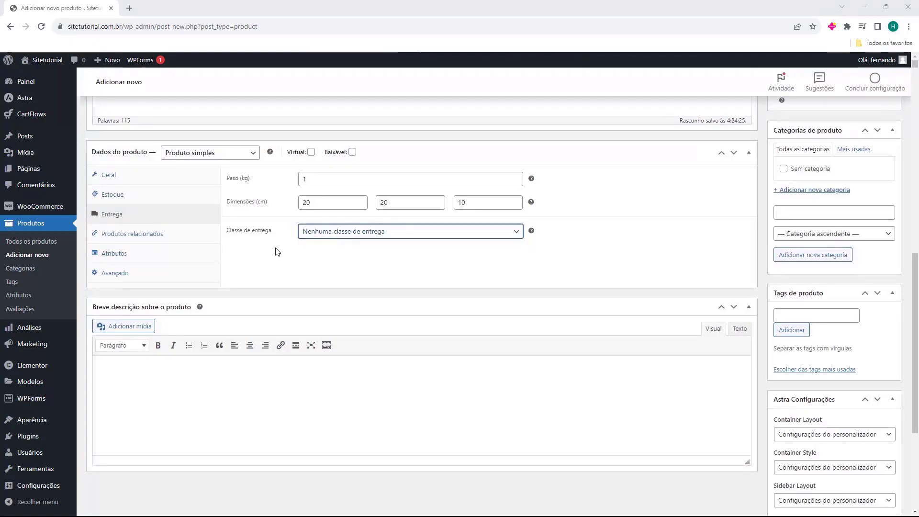
Show Produtos relacionados and try the Upsells product search without adding anything
{"action": "left_click", "coordinate": [107, 240]}
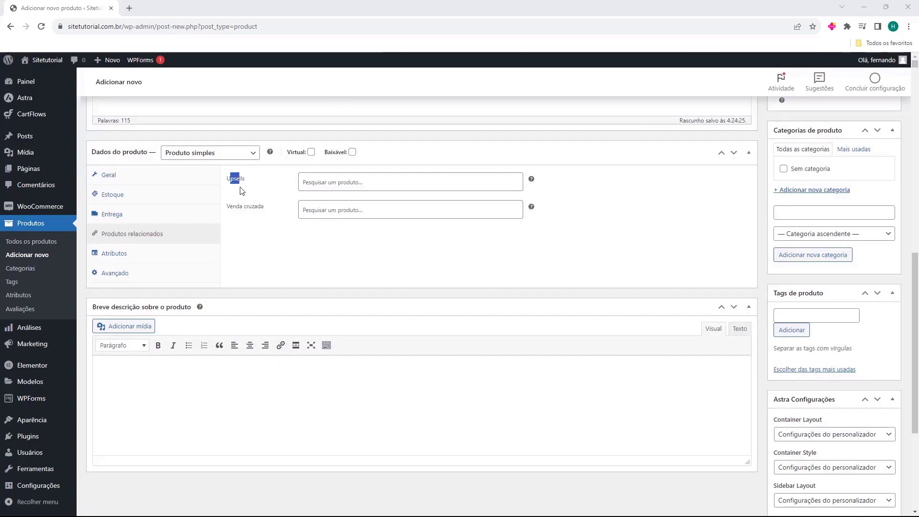
{"action": "scroll", "coordinate": [695, 328], "scroll_direction": "up", "scroll_amount": 6}
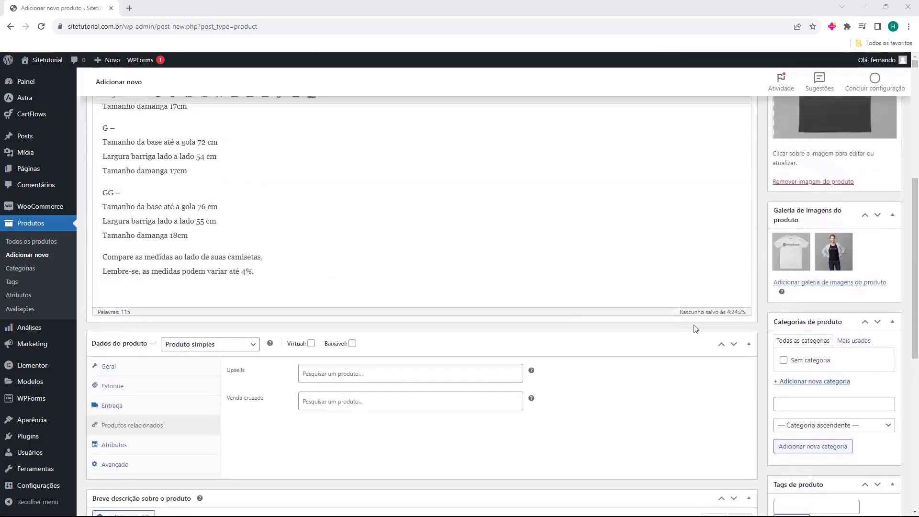
{"action": "scroll", "coordinate": [527, 239], "scroll_direction": "down", "scroll_amount": 5}
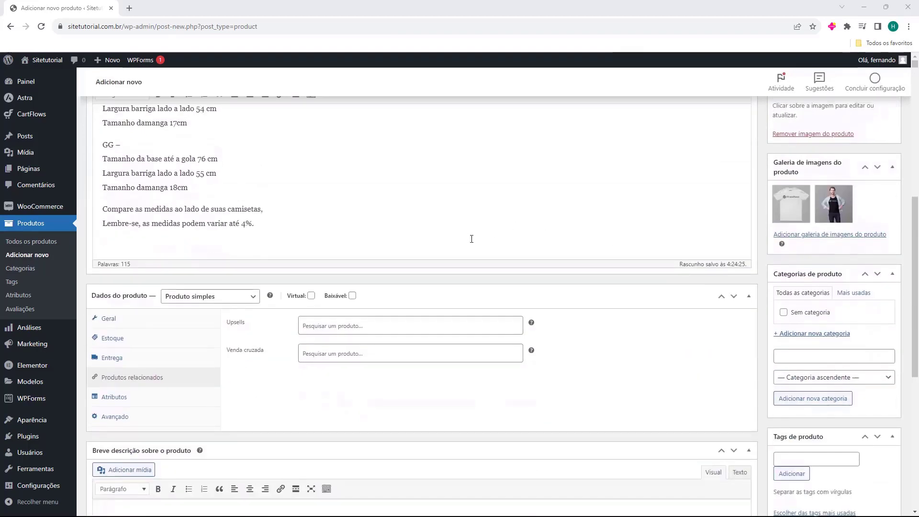
{"action": "left_click", "coordinate": [311, 232]}
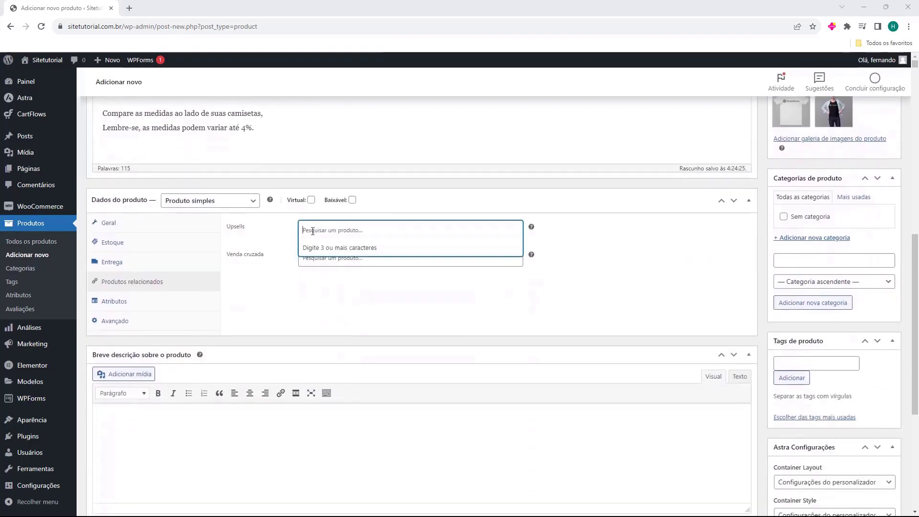
{"action": "left_click", "coordinate": [282, 241]}
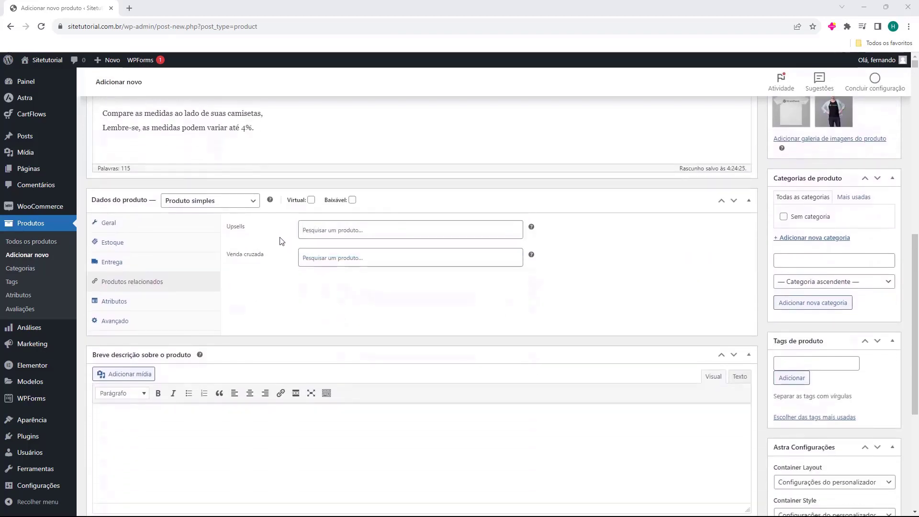
{"action": "left_click", "coordinate": [279, 243]}
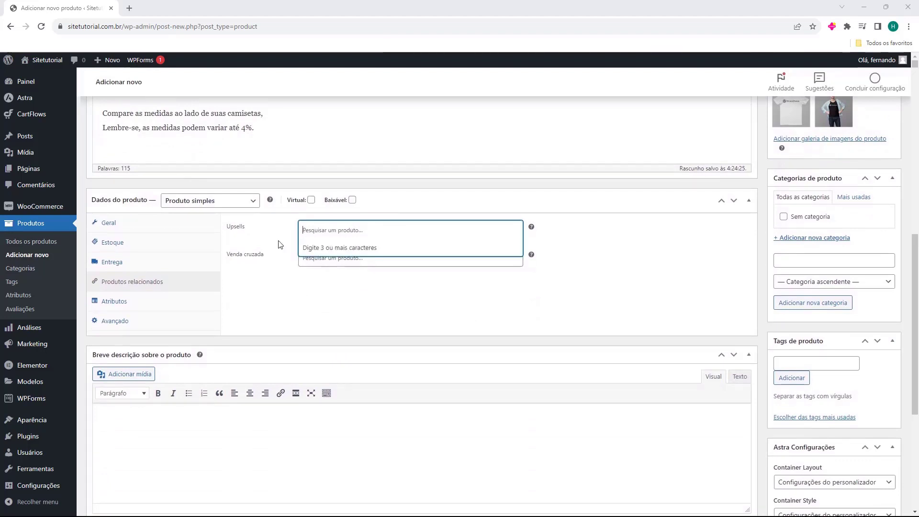
{"action": "left_click", "coordinate": [280, 245]}
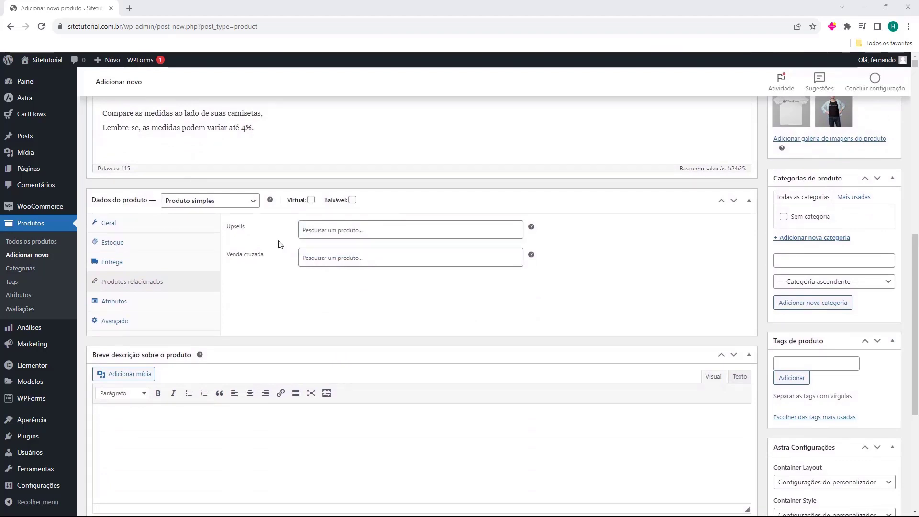
{"action": "scroll", "coordinate": [672, 351], "scroll_direction": "up", "scroll_amount": 5}
{"action": "scroll", "coordinate": [630, 307], "scroll_direction": "down", "scroll_amount": 5}
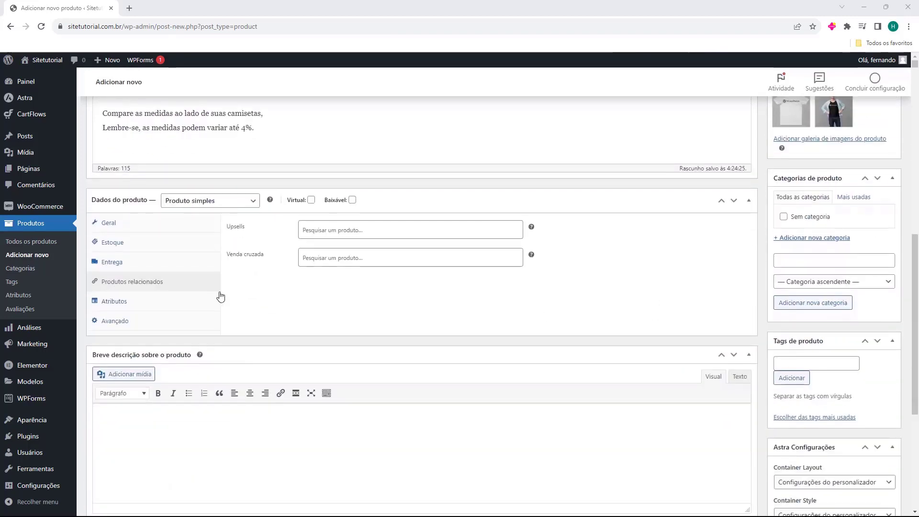
Point out the Upsells field and try the Venda cruzada search, leaving both empty
{"action": "left_click_drag", "start_coordinate": [240, 244], "coordinate": [252, 242]}
{"action": "left_click", "coordinate": [252, 242]}
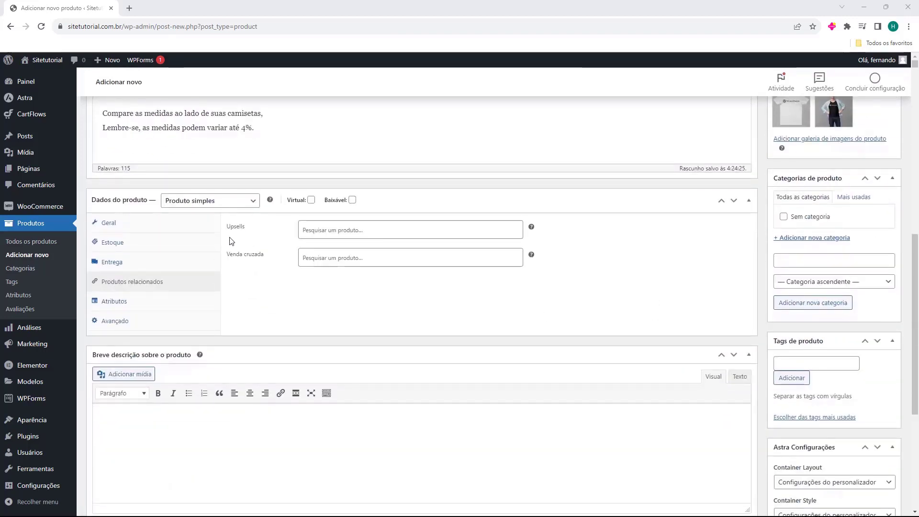
{"action": "left_click_drag", "start_coordinate": [241, 241], "coordinate": [253, 238]}
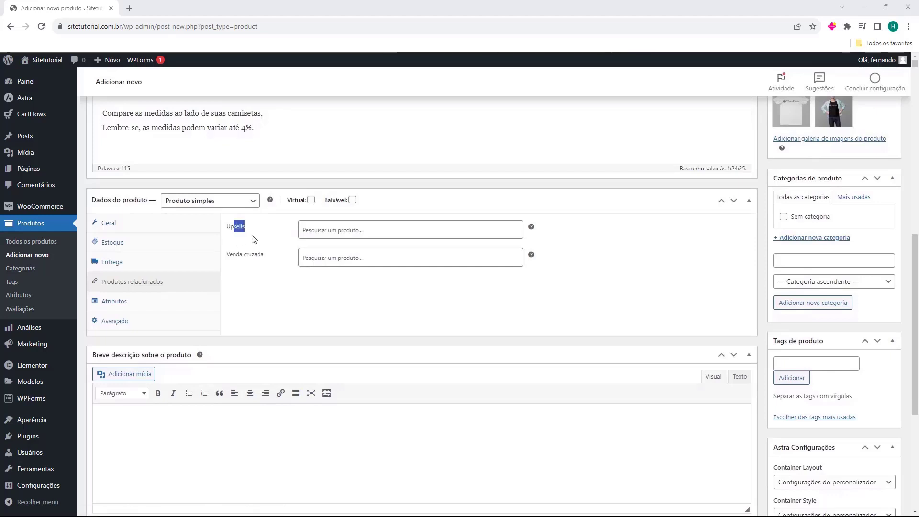
{"action": "left_click", "coordinate": [242, 240]}
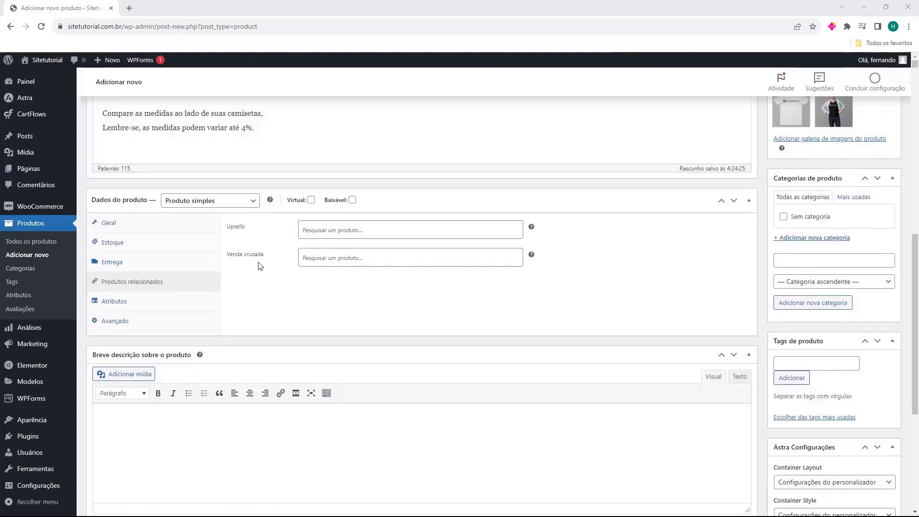
{"action": "left_click", "coordinate": [312, 261]}
{"action": "left_click", "coordinate": [279, 272]}
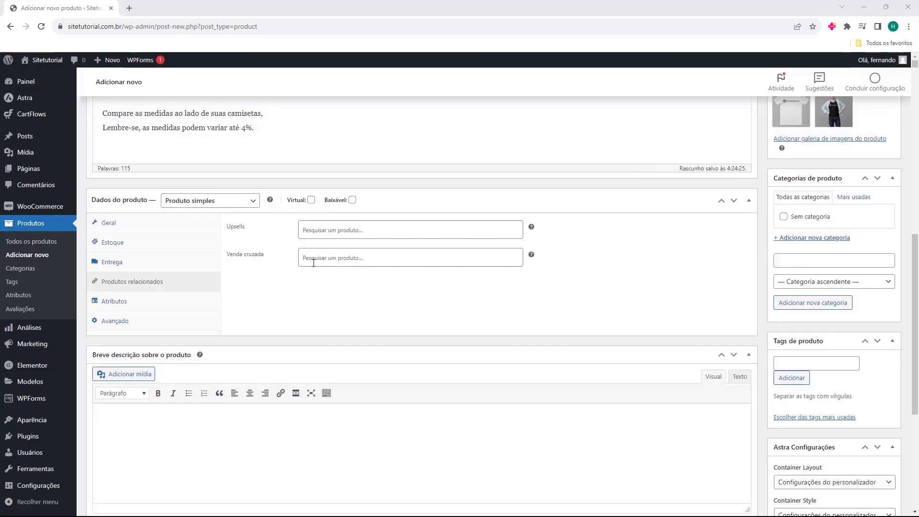
{"action": "left_click", "coordinate": [316, 234]}
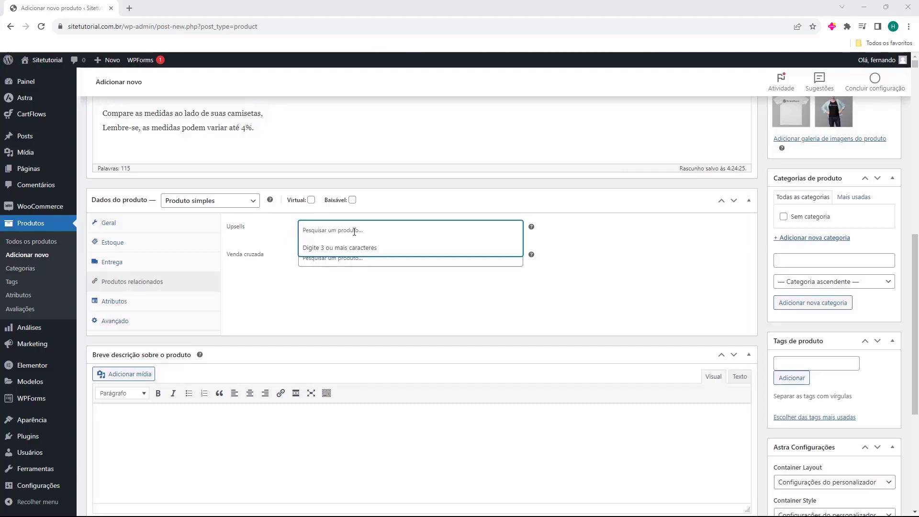
{"action": "left_click", "coordinate": [258, 247]}
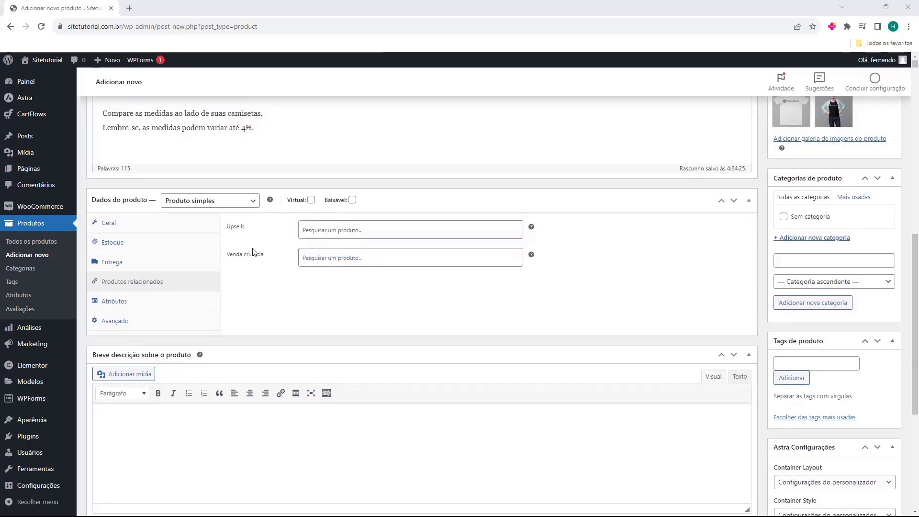
Look over the Atributos Nome and Valor(es) fields without adding an attribute, then show Avançado
{"action": "left_click", "coordinate": [118, 301]}
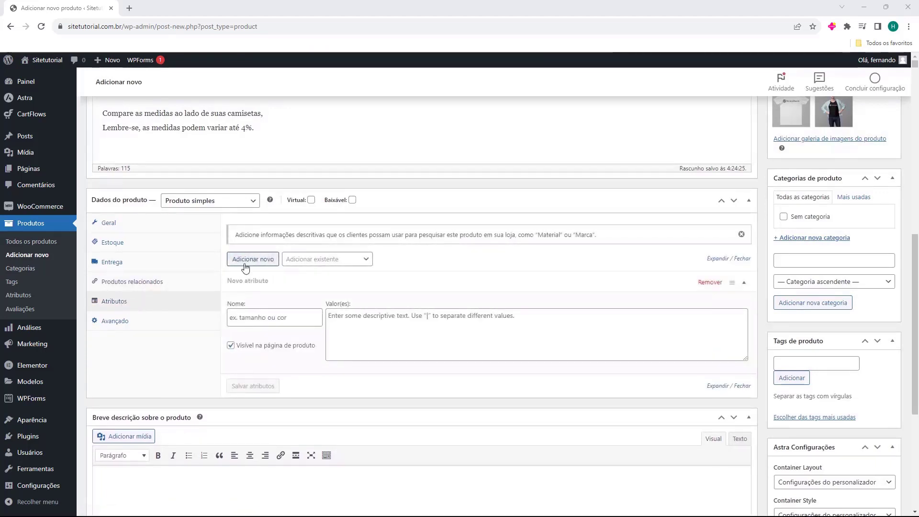
{"action": "left_click", "coordinate": [261, 320]}
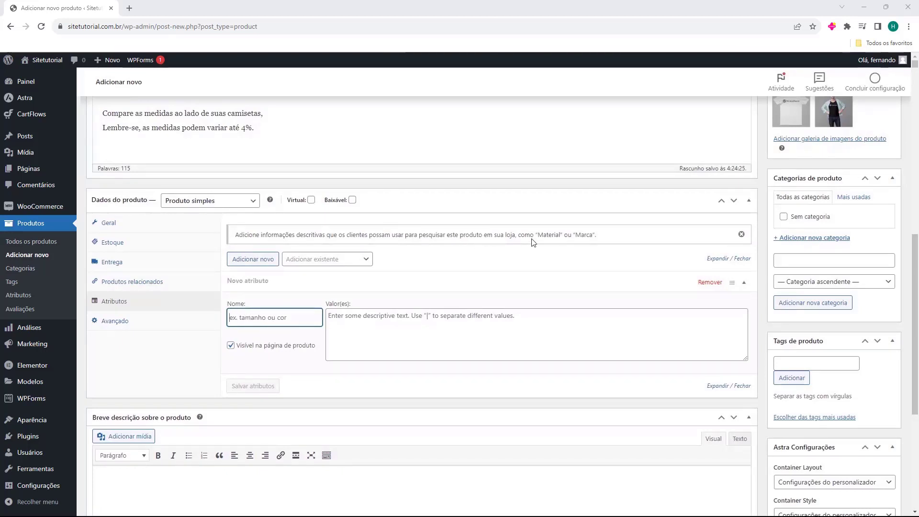
{"action": "left_click_drag", "start_coordinate": [534, 235], "coordinate": [582, 235]}
{"action": "left_click", "coordinate": [582, 235]}
{"action": "left_click", "coordinate": [298, 316]}
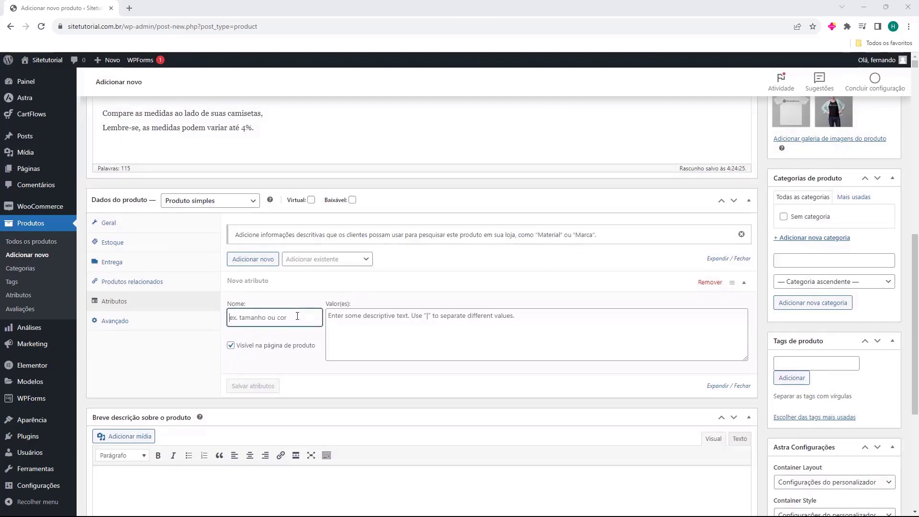
{"action": "left_click", "coordinate": [364, 333]}
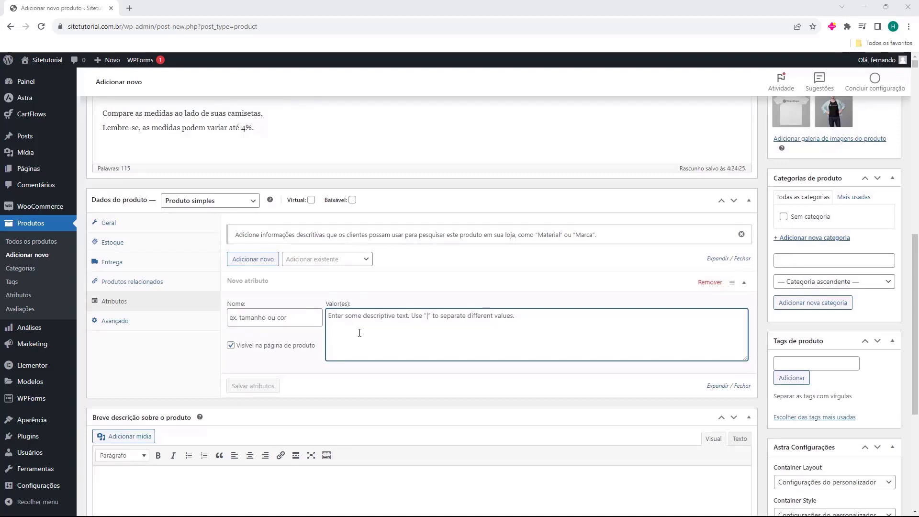
{"action": "left_click", "coordinate": [360, 233]}
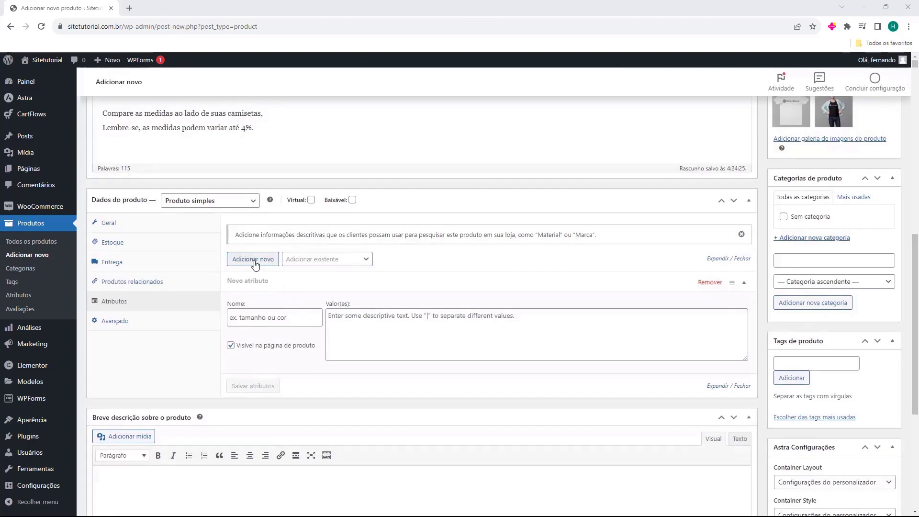
{"action": "left_click", "coordinate": [244, 314]}
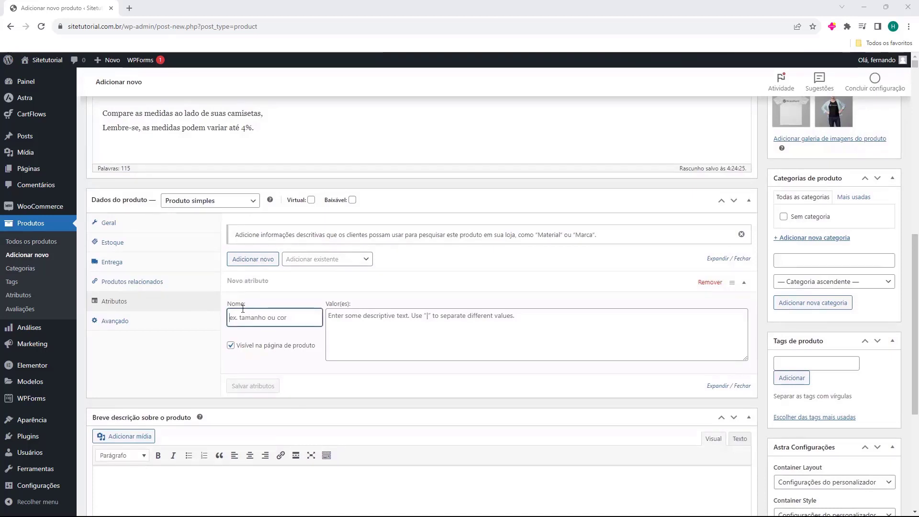
{"action": "left_click", "coordinate": [145, 326]}
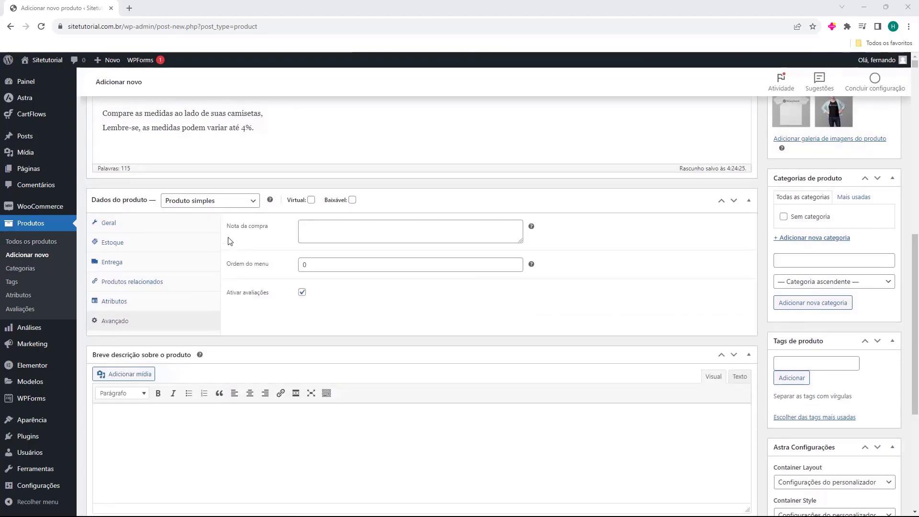
Leave the purchase note empty and menu order 0, keeping Ativar avaliações checked
{"action": "left_click_drag", "start_coordinate": [228, 235], "coordinate": [259, 236]}
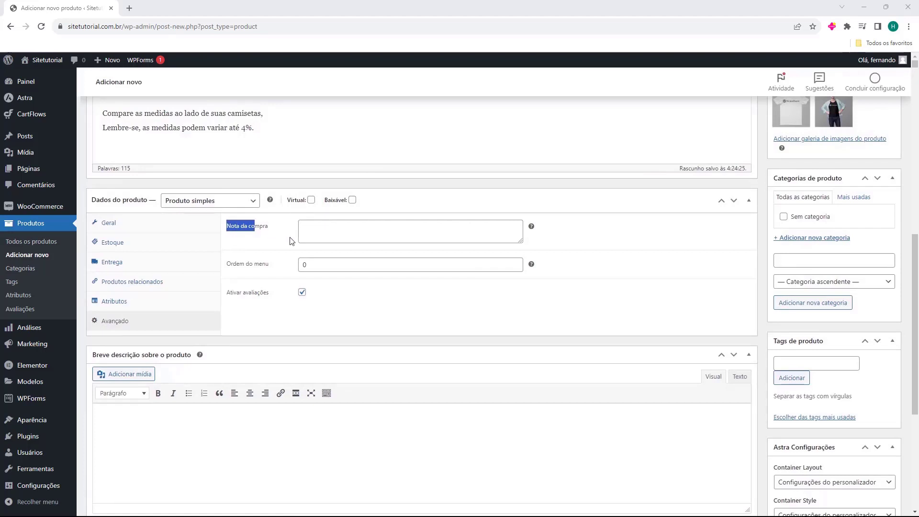
{"action": "left_click", "coordinate": [531, 230]}
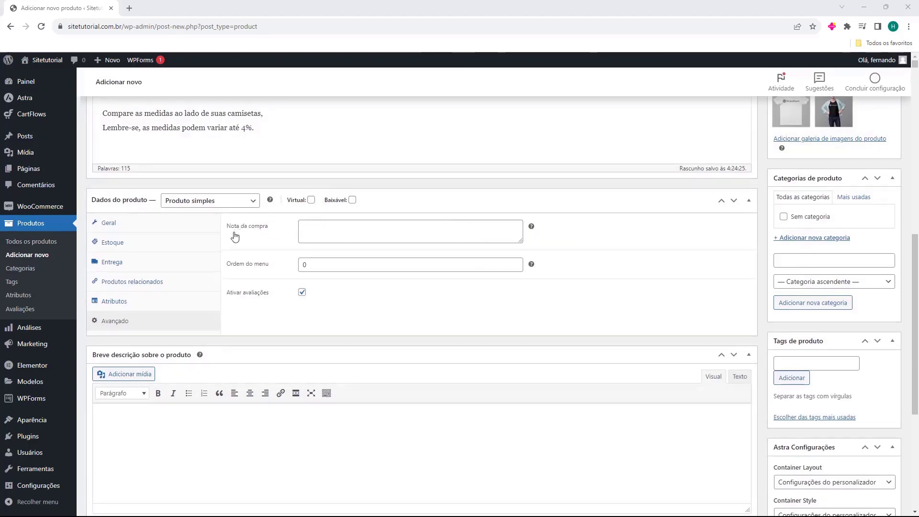
{"action": "left_click", "coordinate": [330, 233]}
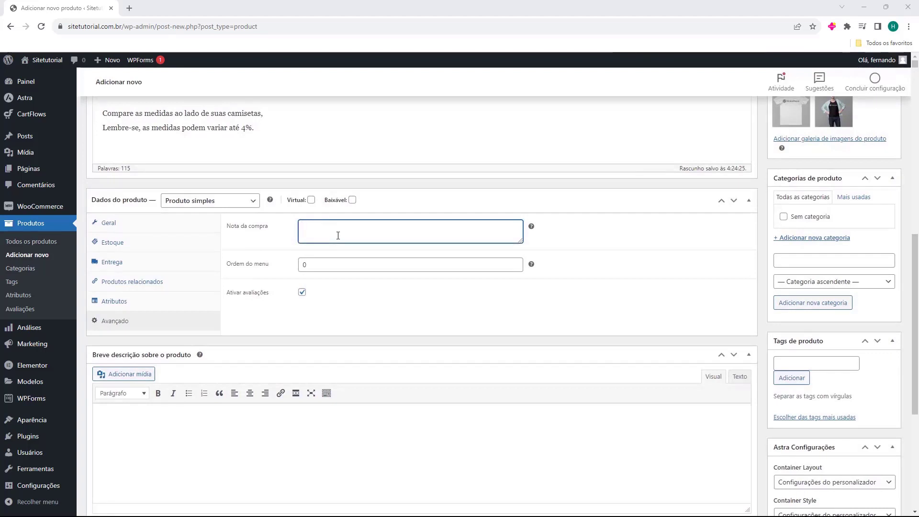
{"action": "left_click", "coordinate": [280, 246]}
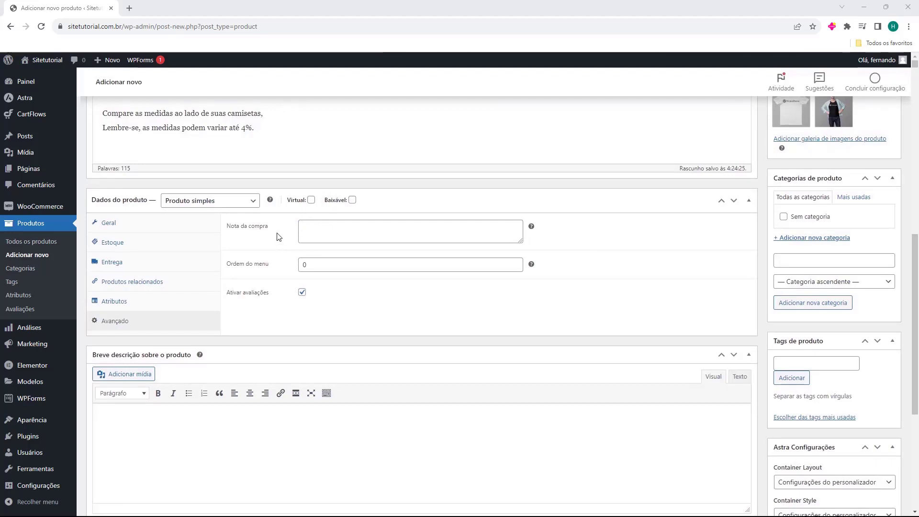
{"action": "left_click", "coordinate": [344, 236]}
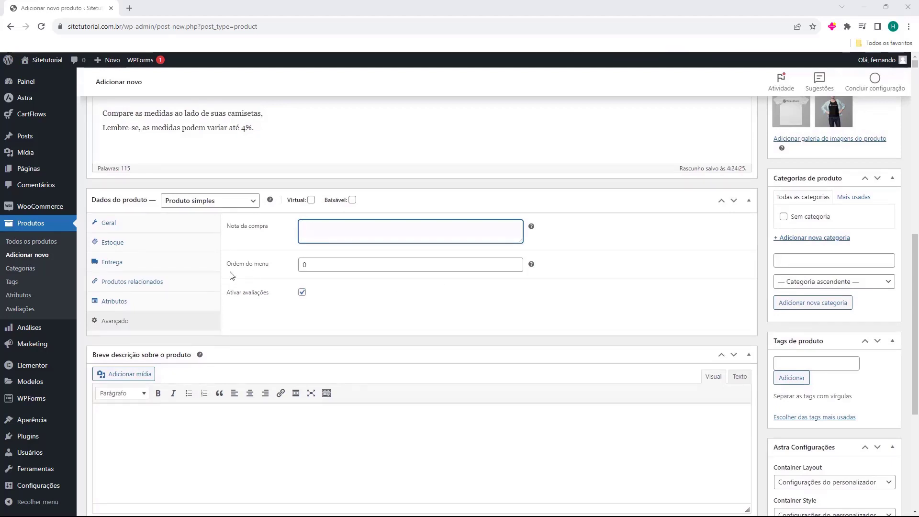
{"action": "left_click_drag", "start_coordinate": [229, 274], "coordinate": [248, 272]}
{"action": "left_click", "coordinate": [261, 276]}
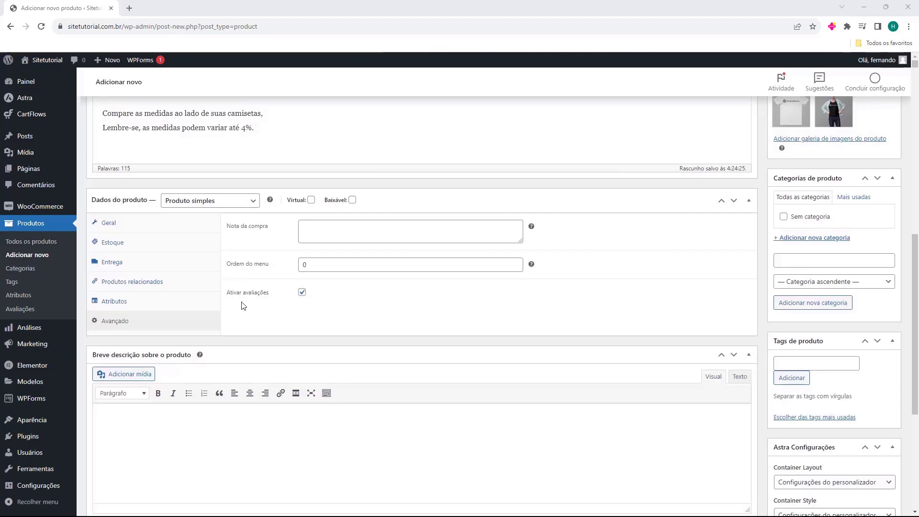
{"action": "left_click", "coordinate": [302, 293]}
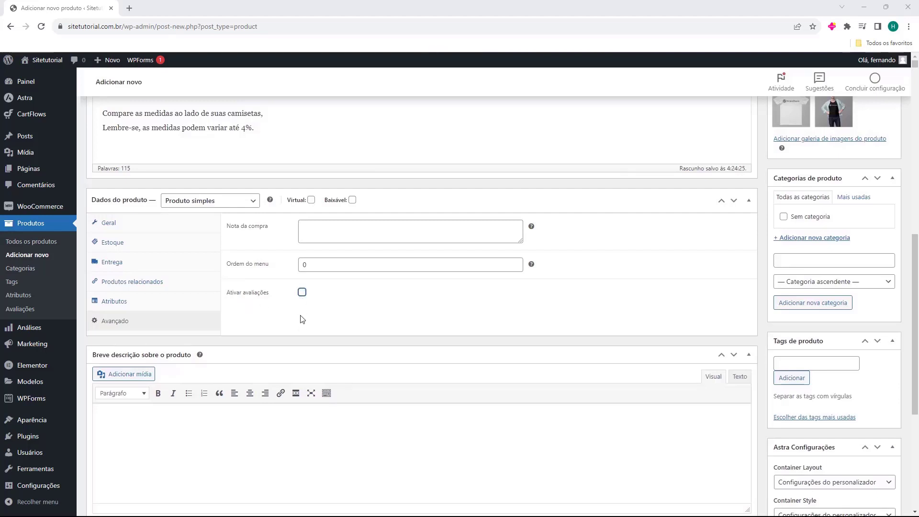
{"action": "left_click", "coordinate": [302, 292]}
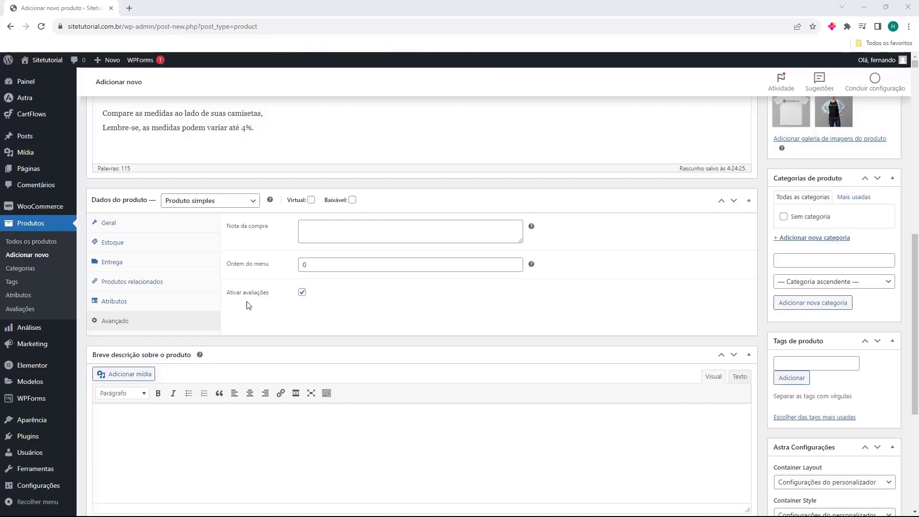
{"action": "scroll", "coordinate": [261, 285], "scroll_direction": "down", "scroll_amount": 2}
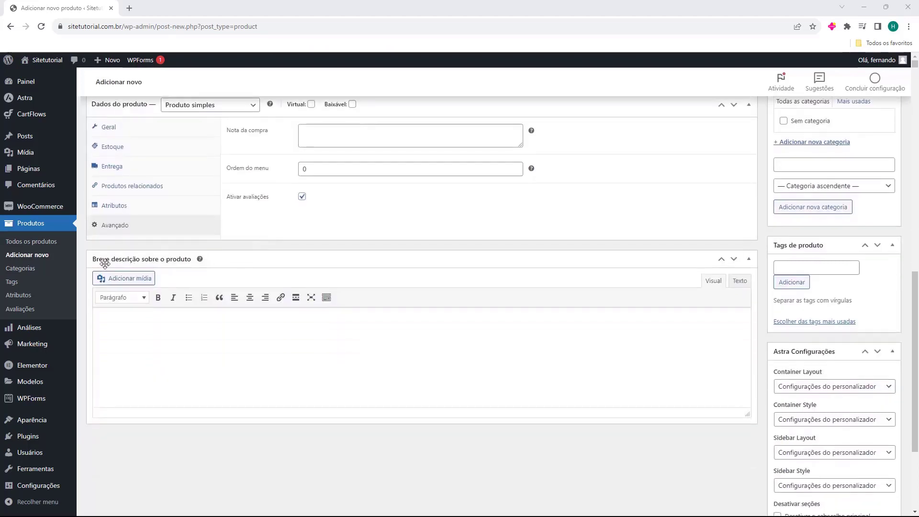
{"action": "left_click", "coordinate": [129, 321]}
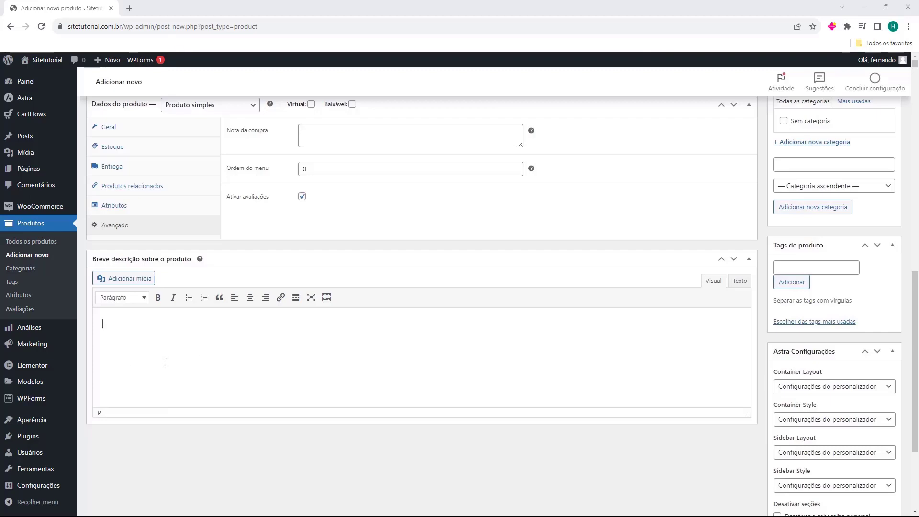
{"action": "scroll", "coordinate": [165, 363], "scroll_direction": "up", "scroll_amount": 10}
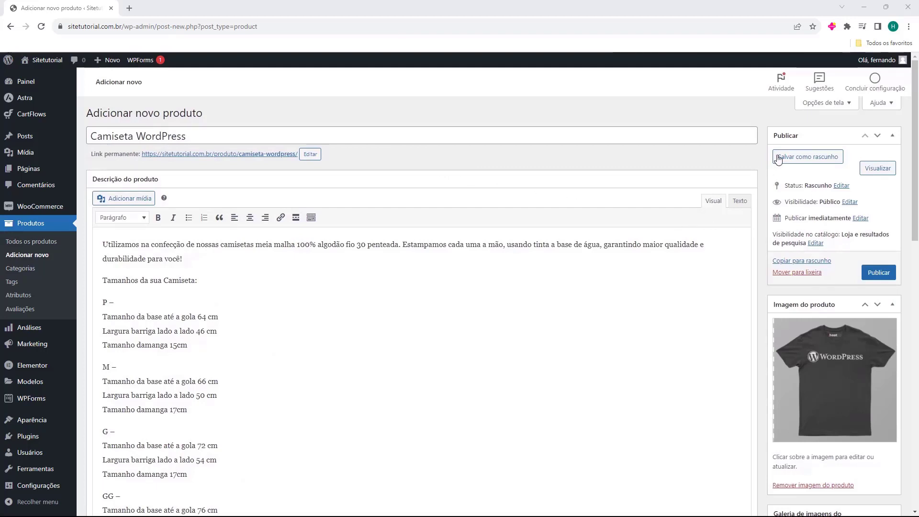
Publish Camiseta WordPress and open its public product page
{"action": "left_click", "coordinate": [880, 278]}
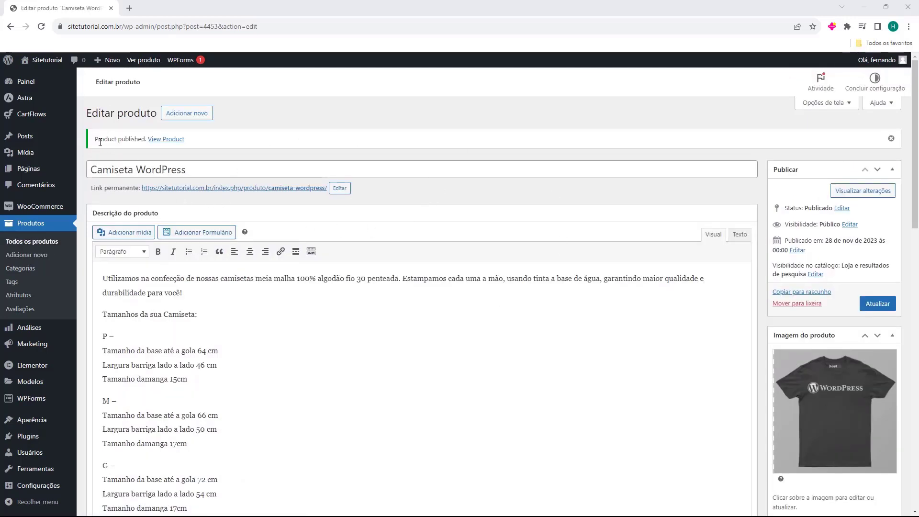
{"action": "left_click", "coordinate": [161, 140]}
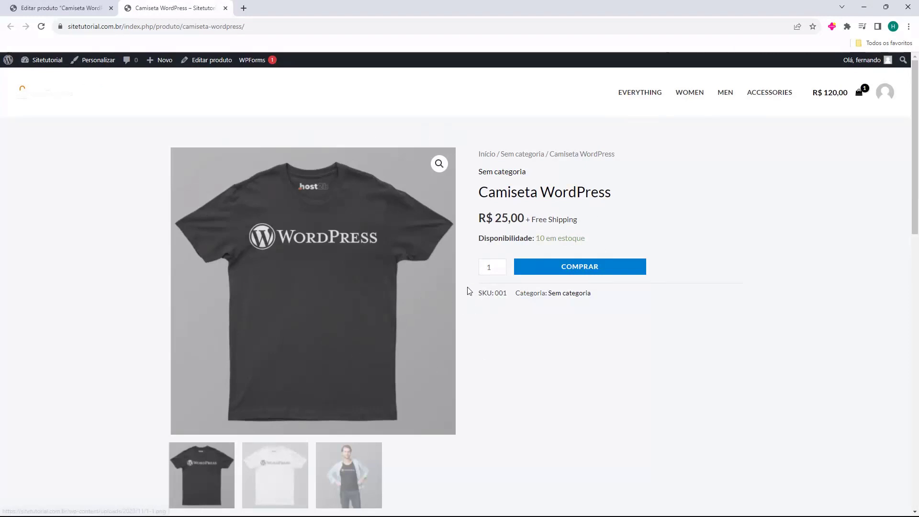
Check the Informação adicional, Avaliações and Descrição tabs, then close the store tab
{"action": "scroll", "coordinate": [467, 288], "scroll_direction": "down", "scroll_amount": 4}
{"action": "scroll", "coordinate": [258, 225], "scroll_direction": "down", "scroll_amount": 2}
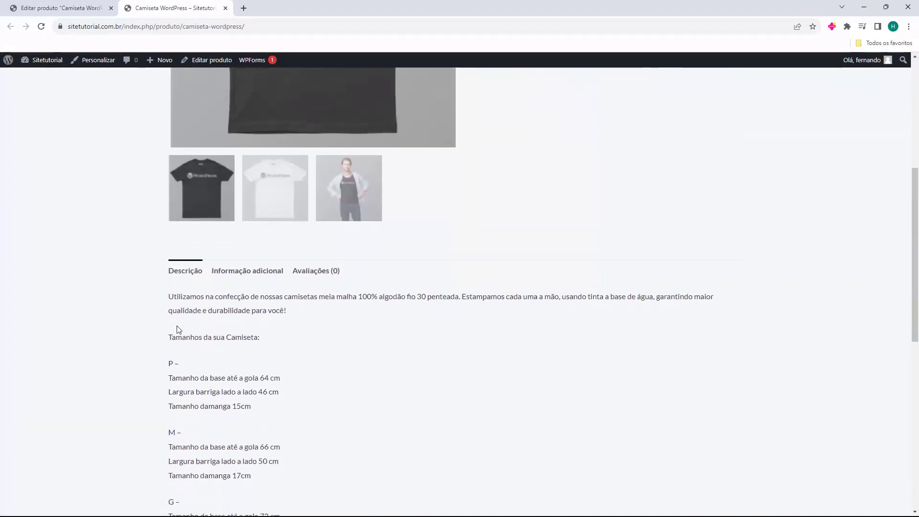
{"action": "scroll", "coordinate": [177, 325], "scroll_direction": "down", "scroll_amount": 2}
{"action": "left_click", "coordinate": [243, 186]}
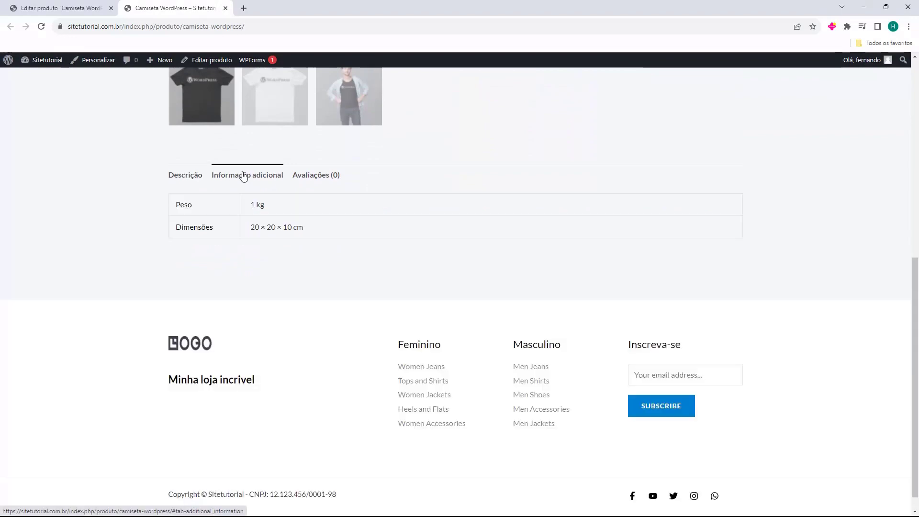
{"action": "left_click", "coordinate": [299, 182]}
{"action": "left_click", "coordinate": [191, 184]}
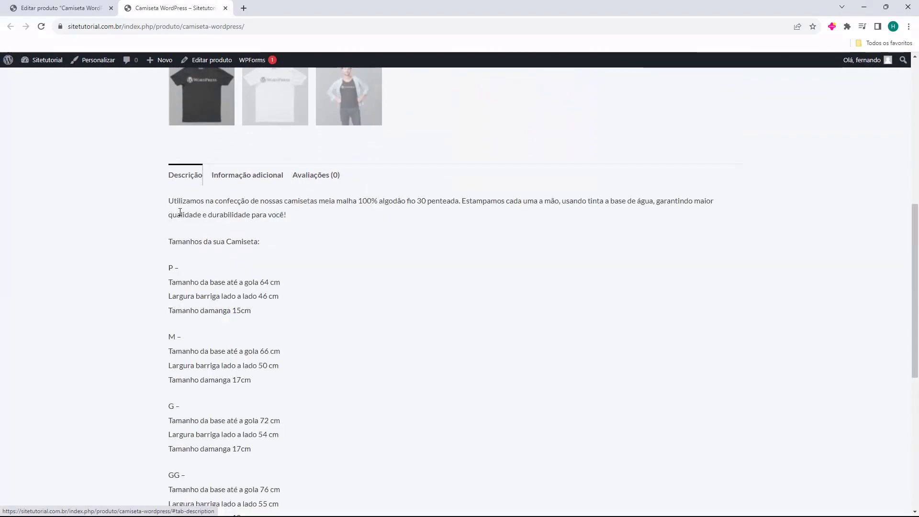
{"action": "scroll", "coordinate": [250, 281], "scroll_direction": "up", "scroll_amount": 2}
{"action": "scroll", "coordinate": [250, 281], "scroll_direction": "up", "scroll_amount": 5}
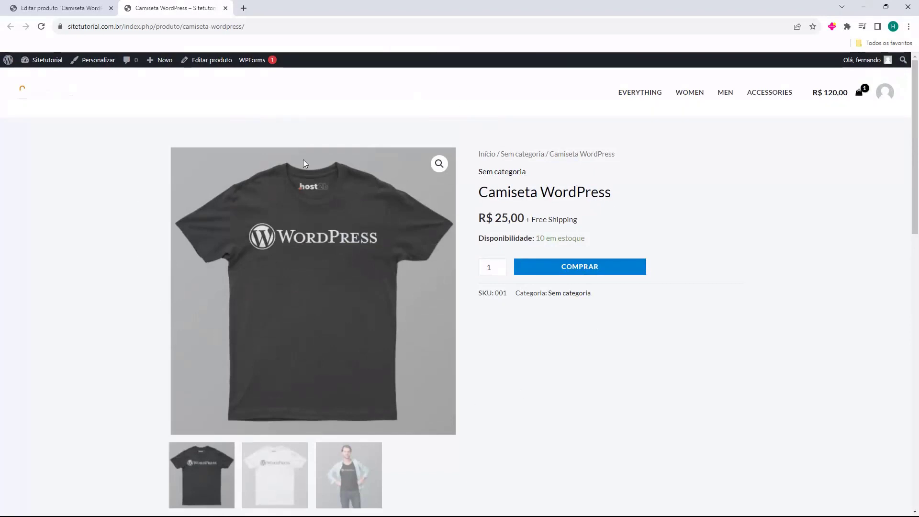
{"action": "key", "text": "ctrl+w"}
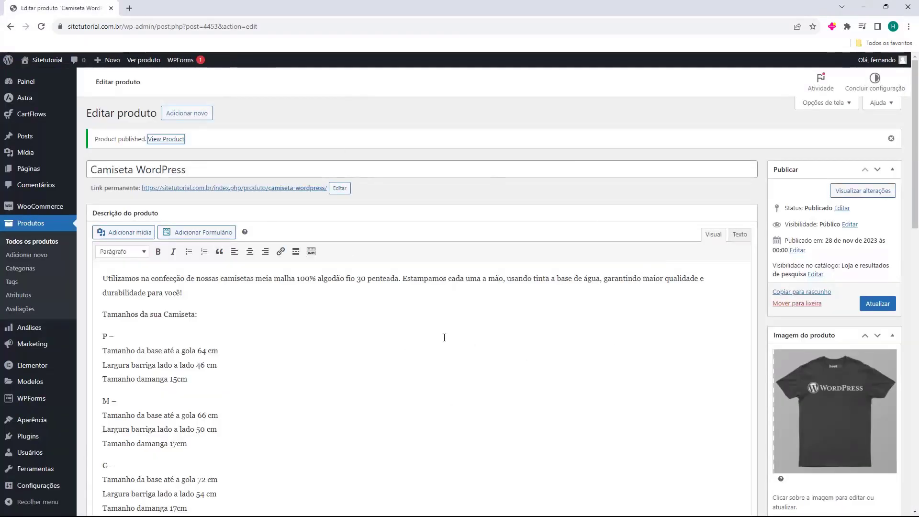
Go to the Produtos list, then to its Categorias page
{"action": "left_click", "coordinate": [27, 229]}
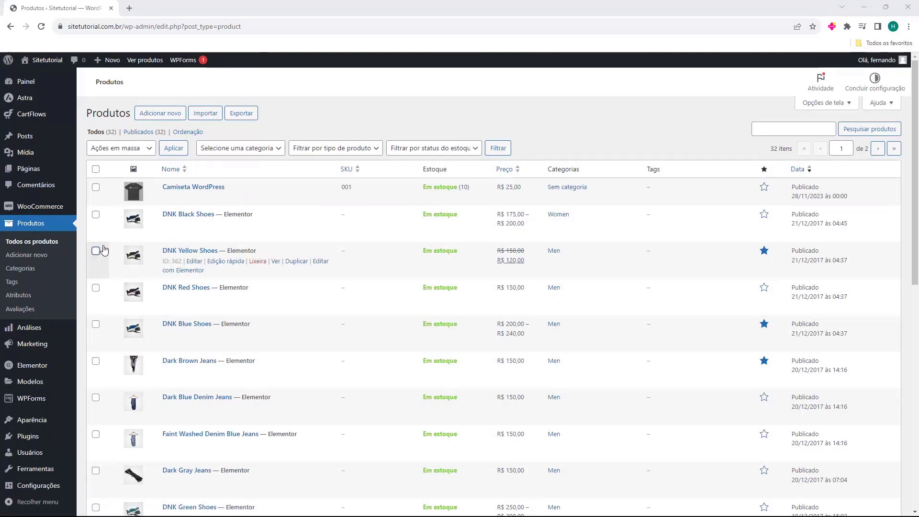
{"action": "left_click", "coordinate": [19, 272]}
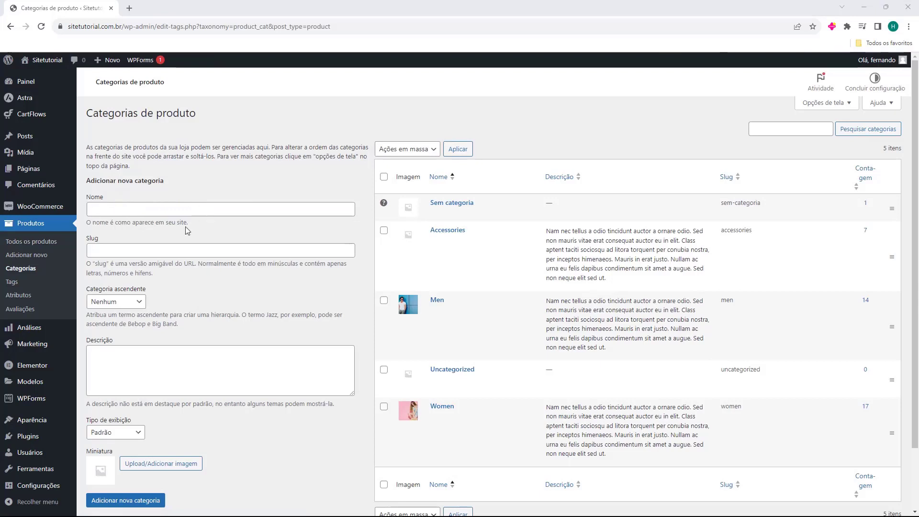
Enter Camiseta as the new category's name
{"action": "left_click", "coordinate": [109, 211]}
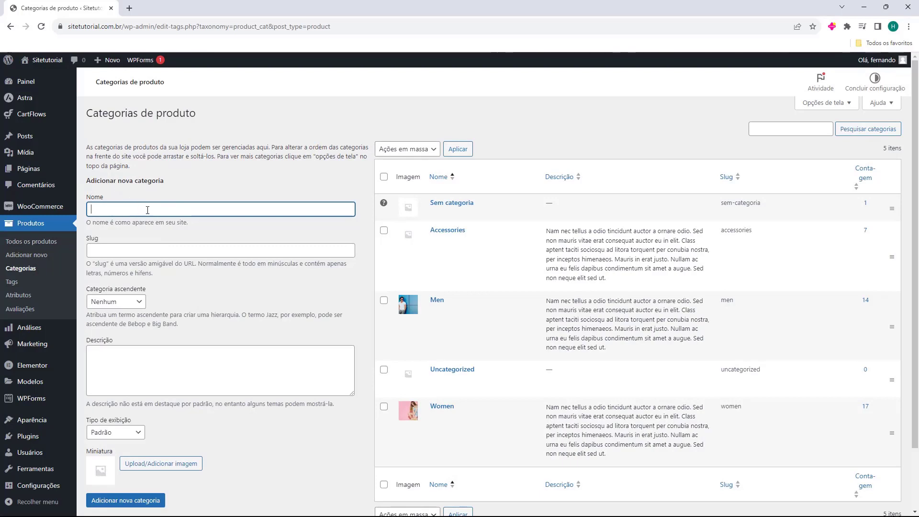
{"action": "type", "text": "F"}
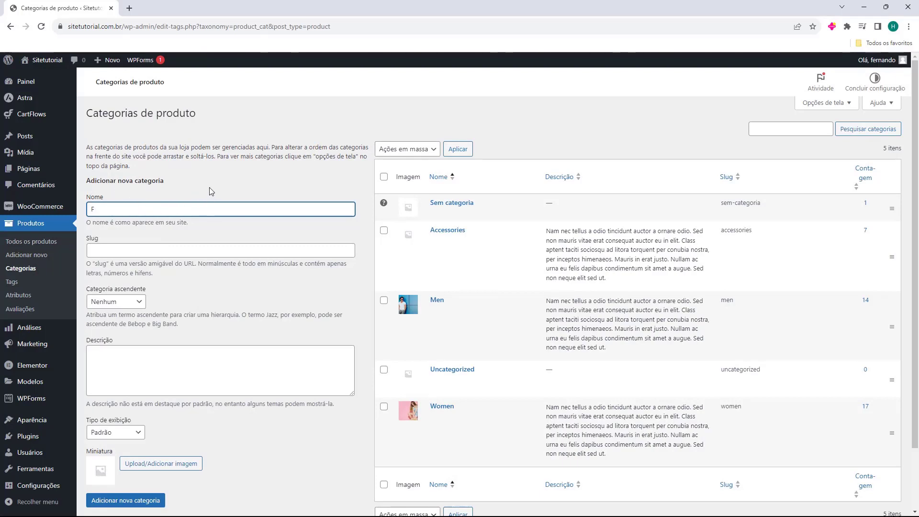
{"action": "key", "text": "BackSpace"}
{"action": "type", "text": "Ca"}
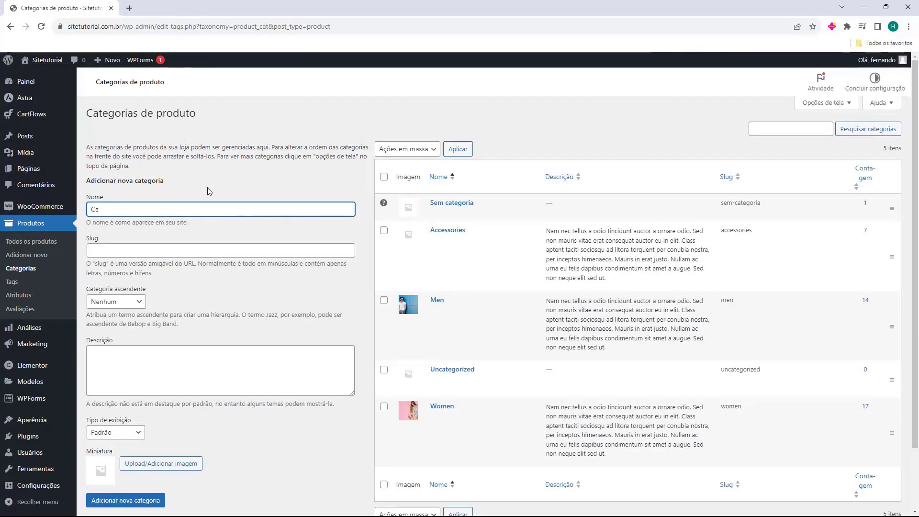
{"action": "type", "text": "miseta"}
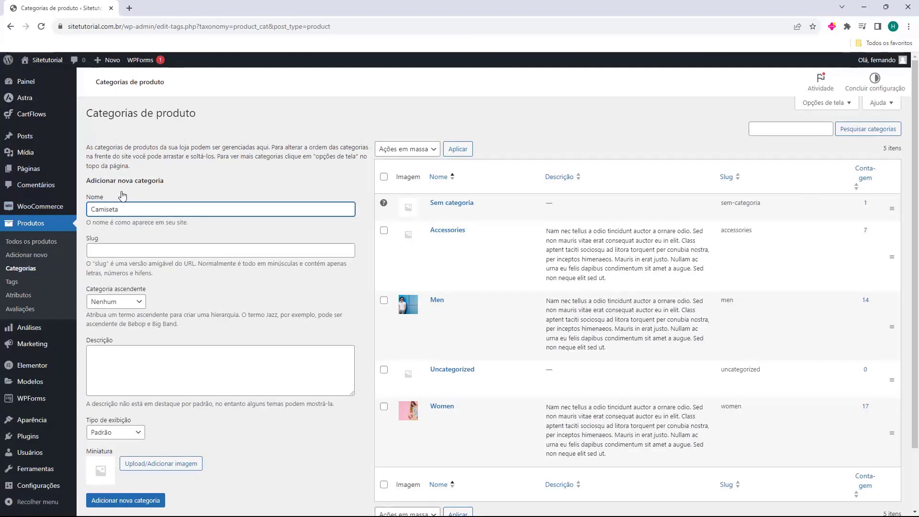
{"action": "left_click", "coordinate": [86, 222]}
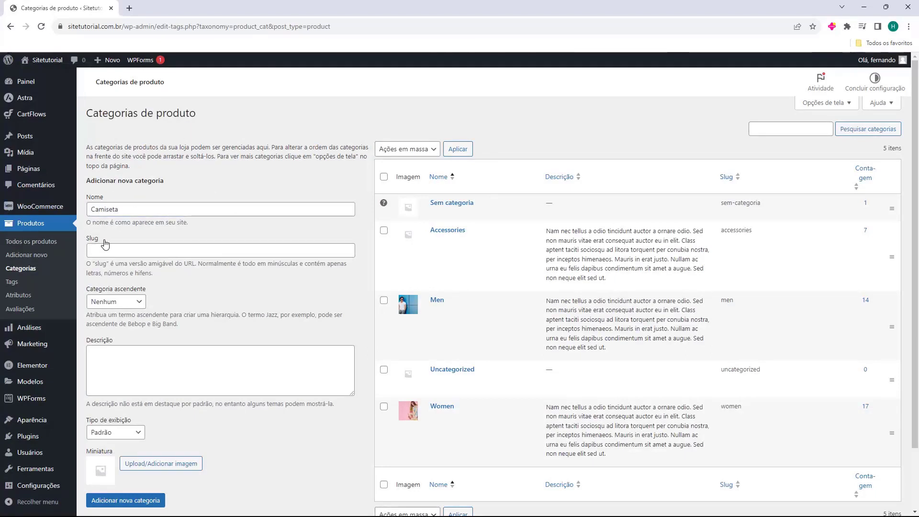
Leave slug empty, parent Nenhum and display type Padrão, then add the category
{"action": "left_click", "coordinate": [94, 248]}
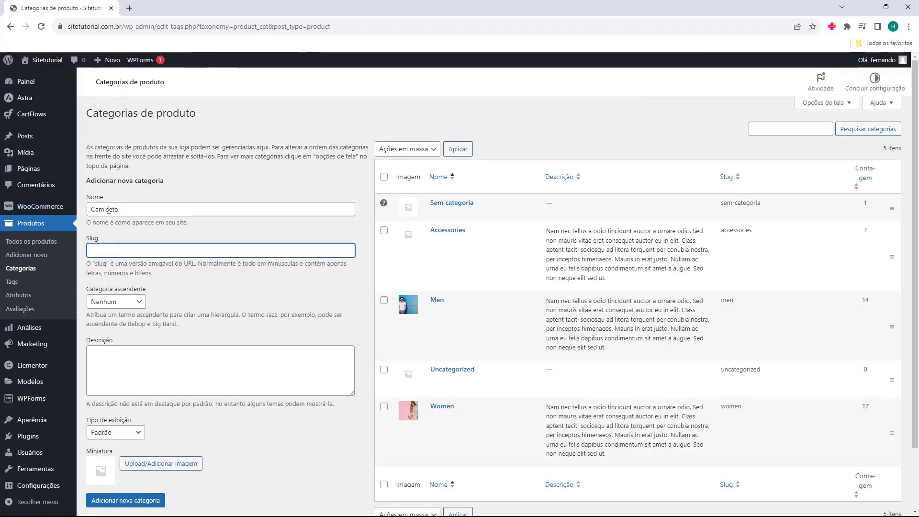
{"action": "scroll", "coordinate": [98, 208], "scroll_direction": "down", "scroll_amount": 2}
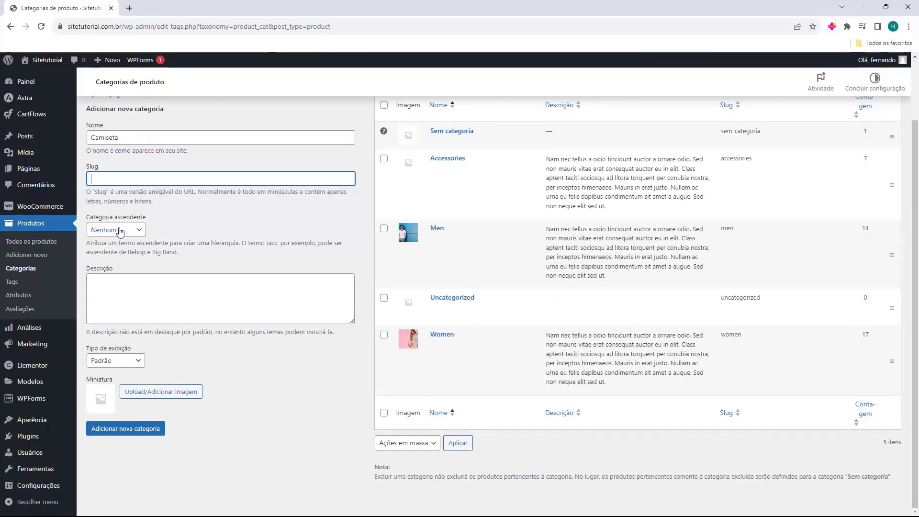
{"action": "left_click", "coordinate": [124, 230]}
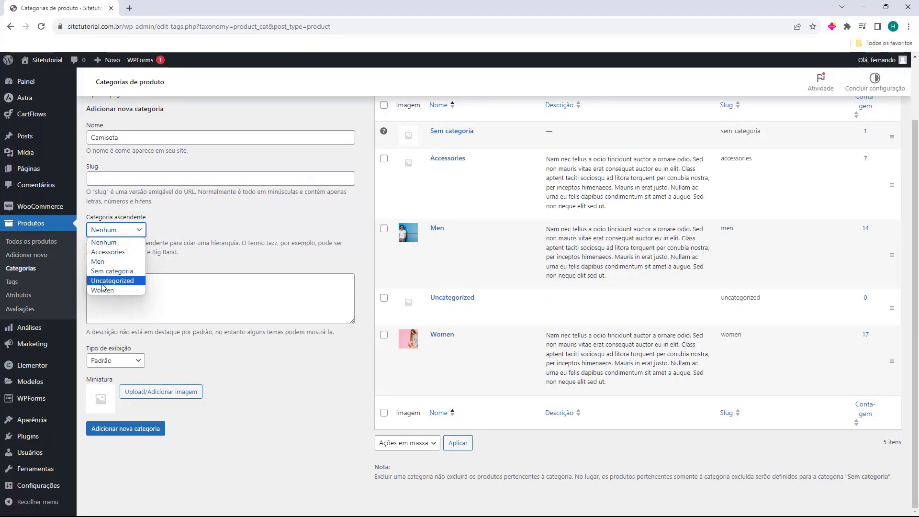
{"action": "scroll", "coordinate": [115, 226], "scroll_direction": "up", "scroll_amount": 2}
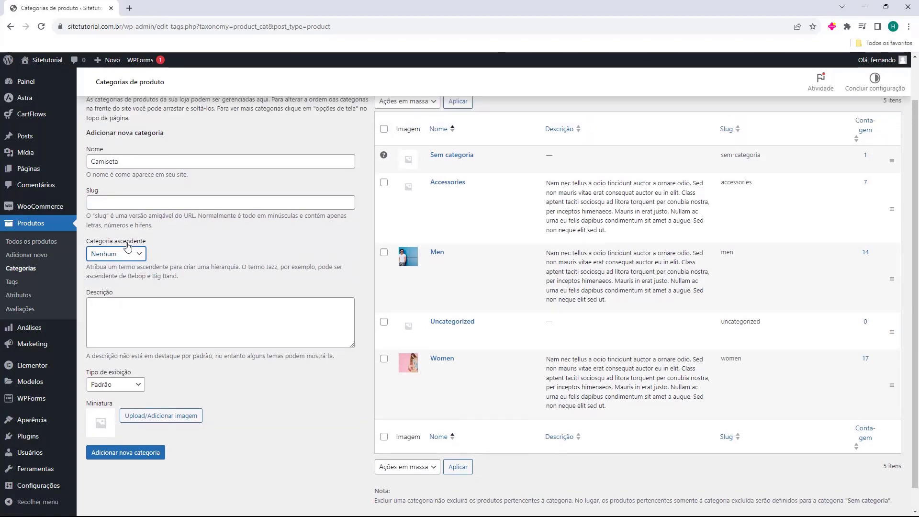
{"action": "left_click", "coordinate": [116, 181]}
{"action": "scroll", "coordinate": [129, 268], "scroll_direction": "down", "scroll_amount": 1}
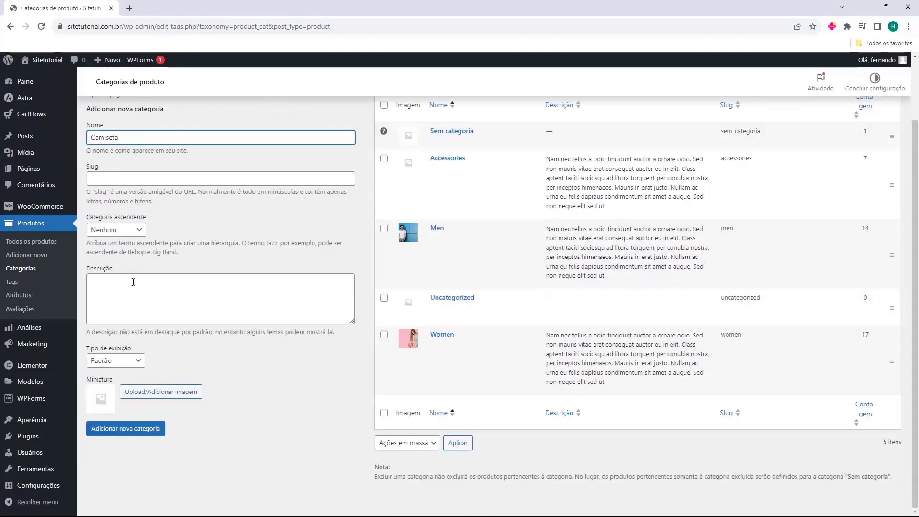
{"action": "left_click", "coordinate": [104, 313]}
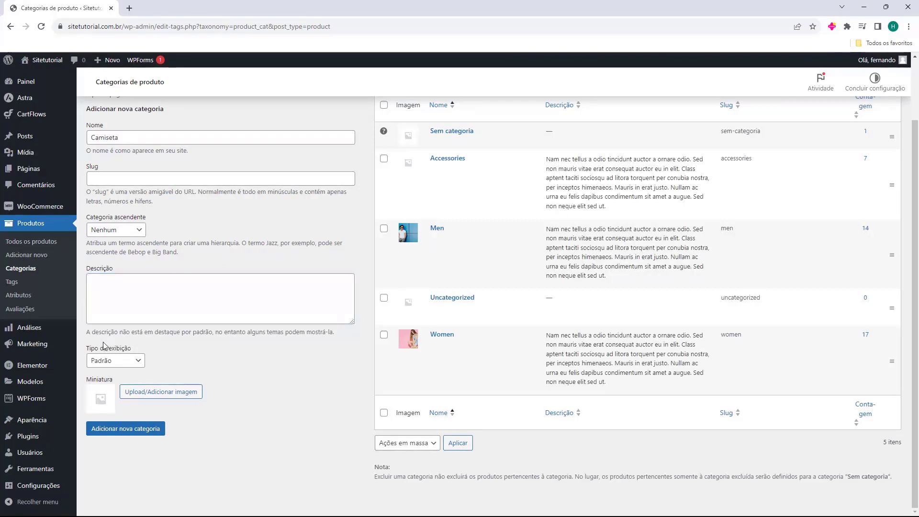
{"action": "left_click", "coordinate": [106, 361]}
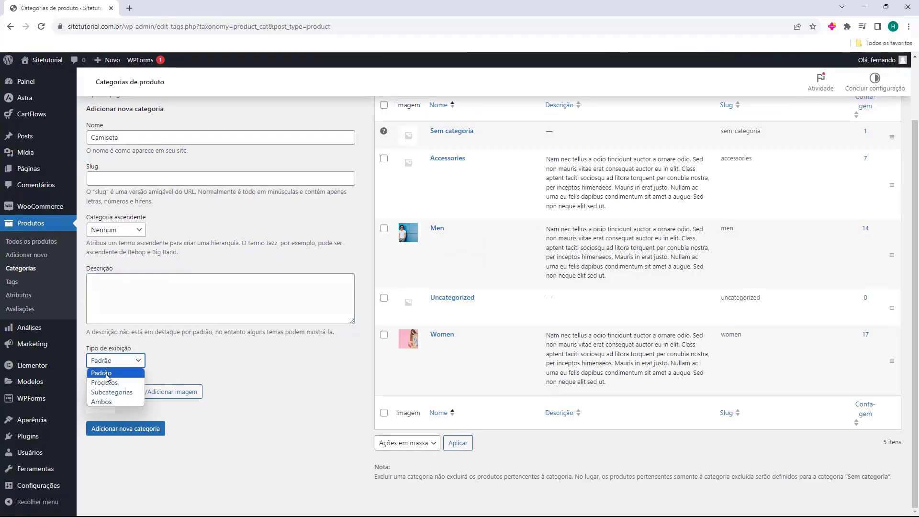
{"action": "left_click", "coordinate": [103, 376]}
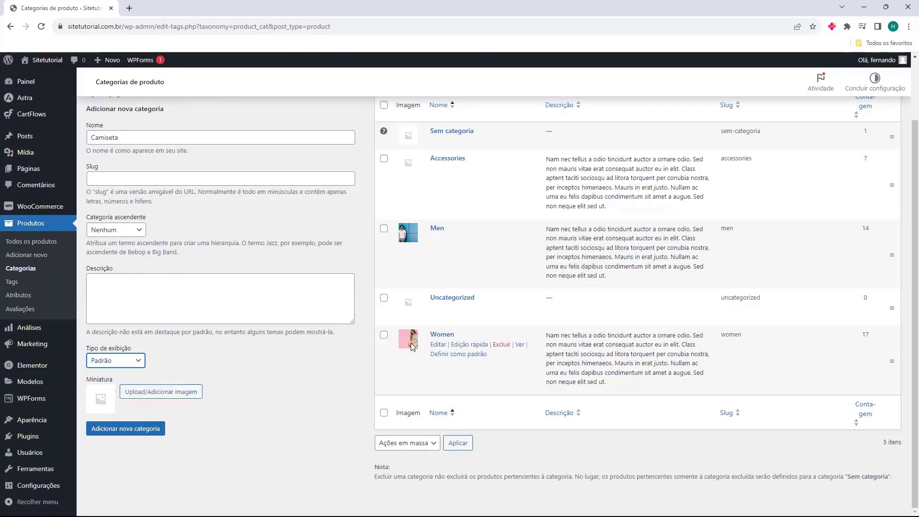
{"action": "mouse_move", "coordinate": [410, 248]}
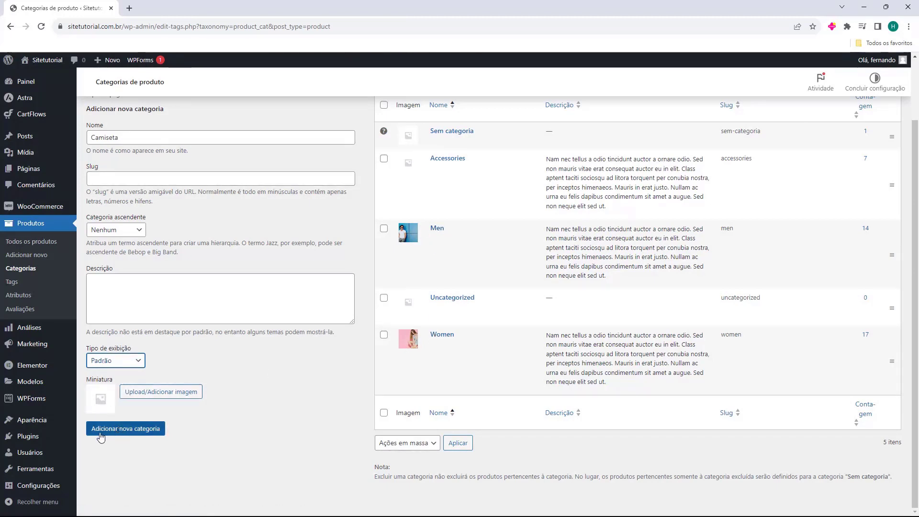
{"action": "left_click", "coordinate": [125, 430]}
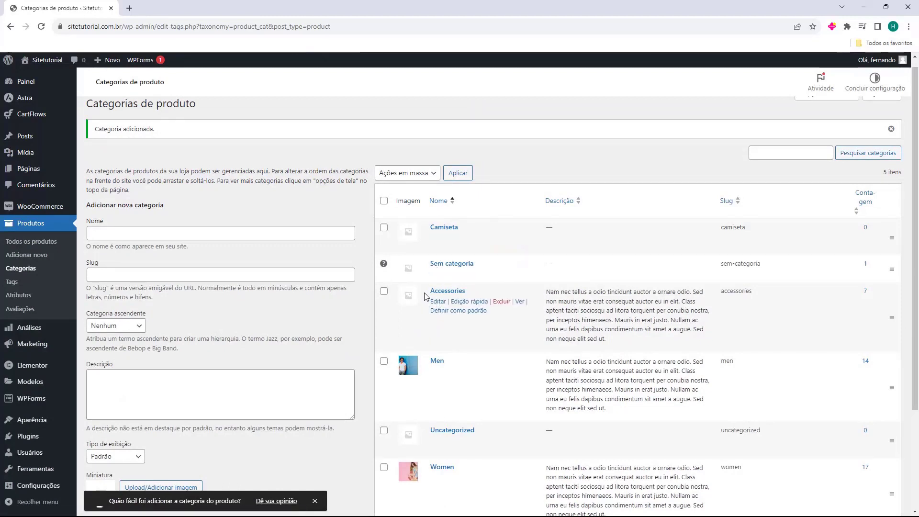
Quick-edit the Accessories category to name Acessorios with slug acessorios and update it
{"action": "left_click", "coordinate": [457, 301]}
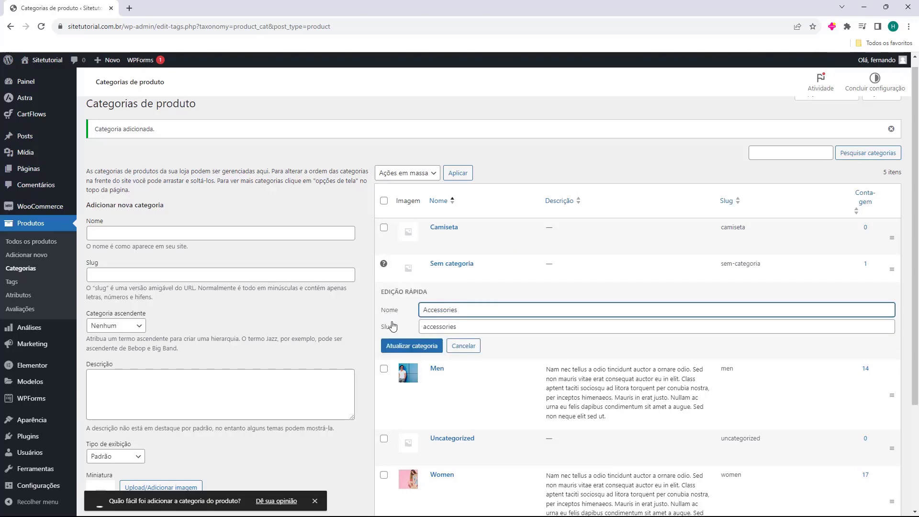
{"action": "double_click", "coordinate": [448, 309]}
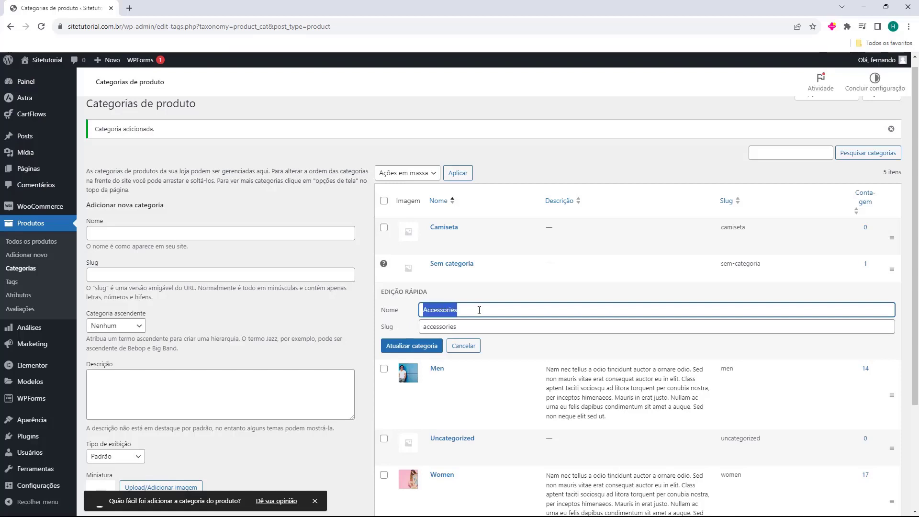
{"action": "type", "text": "Acessorios"}
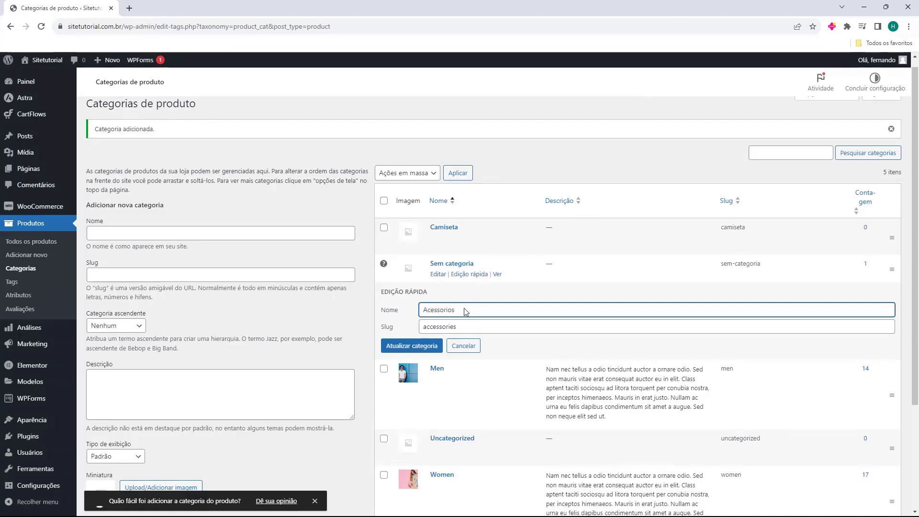
{"action": "double_click", "coordinate": [454, 327]}
{"action": "type", "text": "ace"}
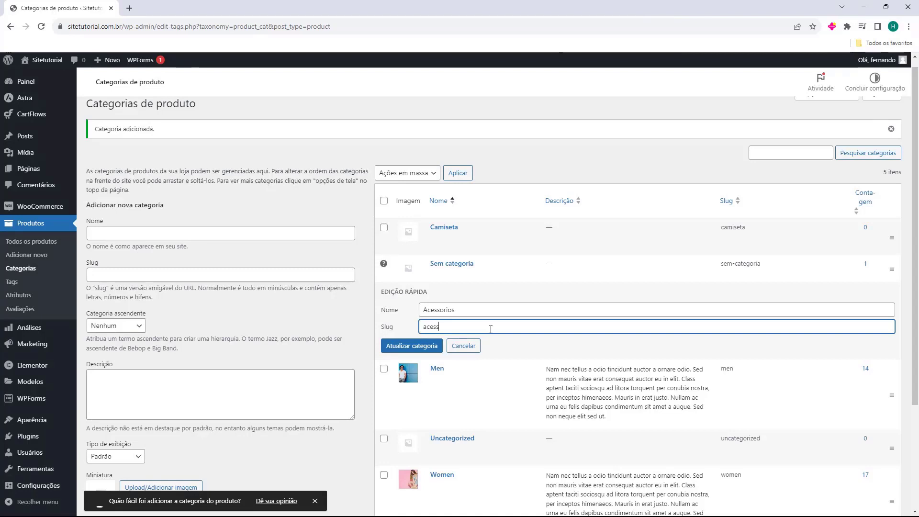
{"action": "left_click", "coordinate": [406, 353]}
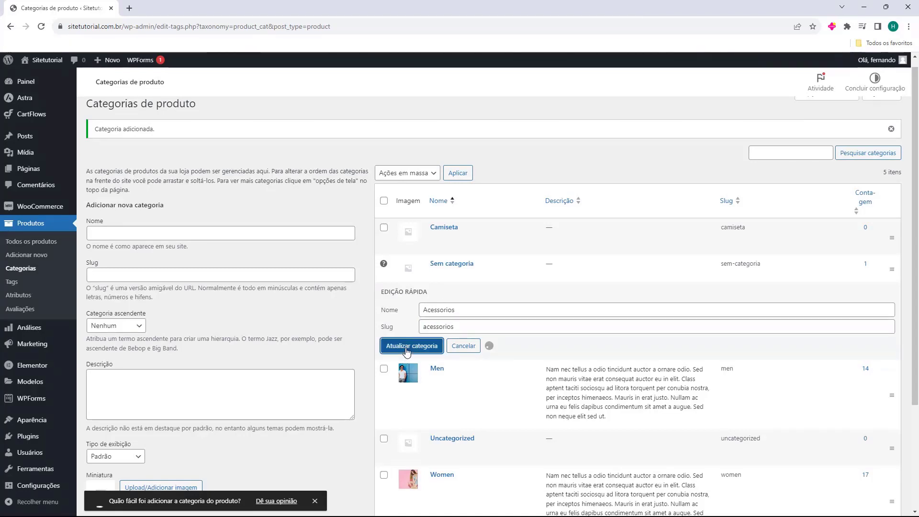
Scroll the category list and mark the Uncategorized row for removal
{"action": "scroll", "coordinate": [415, 392], "scroll_direction": "down", "scroll_amount": 1}
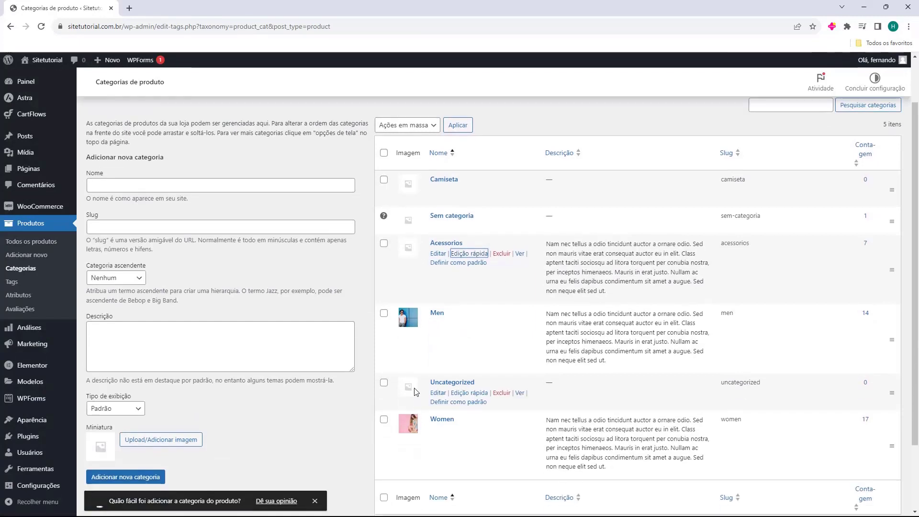
{"action": "scroll", "coordinate": [414, 392], "scroll_direction": "down", "scroll_amount": 1}
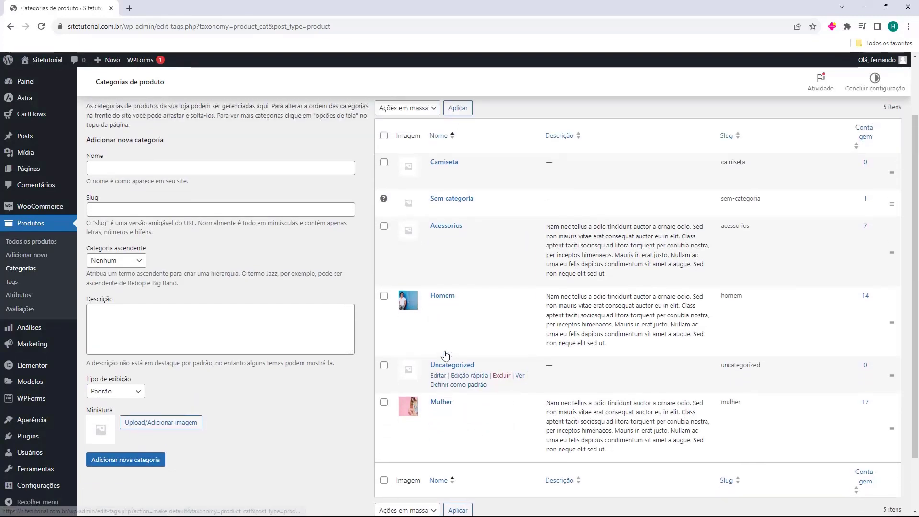
{"action": "scroll", "coordinate": [446, 355], "scroll_direction": "up", "scroll_amount": 1}
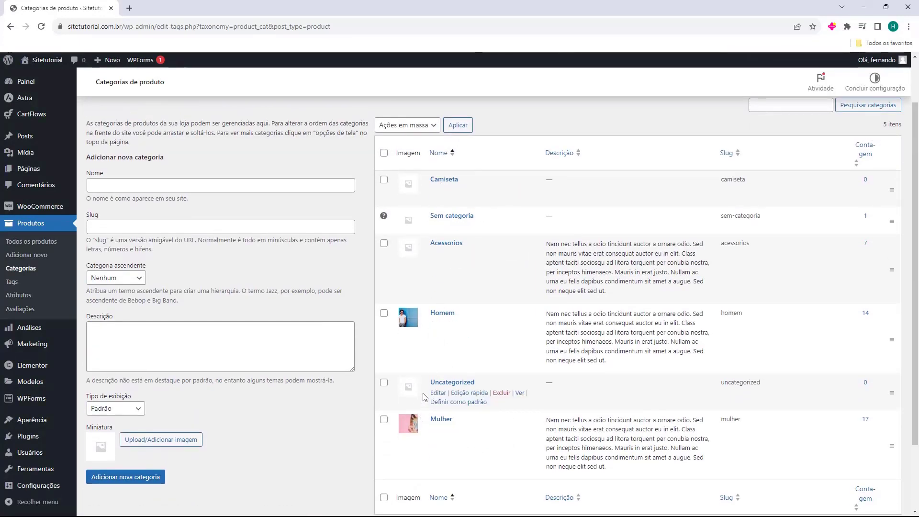
{"action": "left_click_drag", "start_coordinate": [442, 382], "coordinate": [474, 382]}
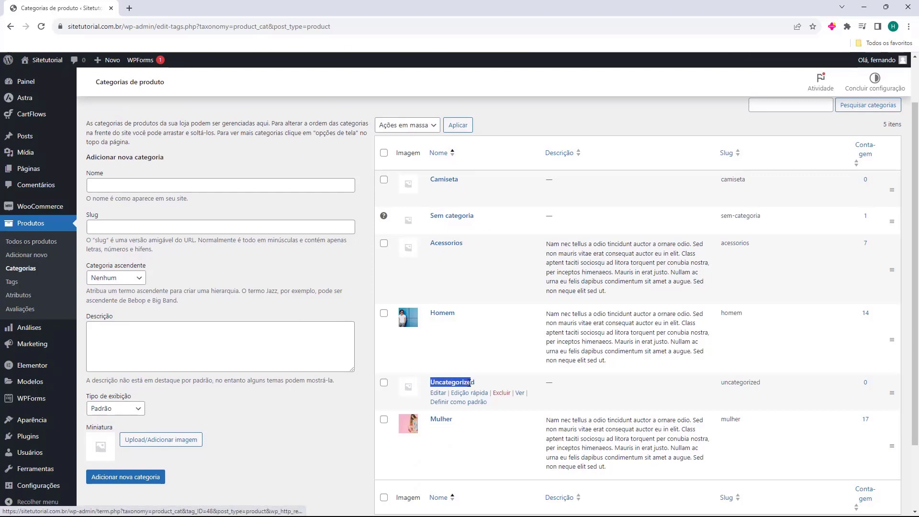
Delete the Uncategorized category, confirm with OK, and return to the products list
{"action": "left_click", "coordinate": [498, 394]}
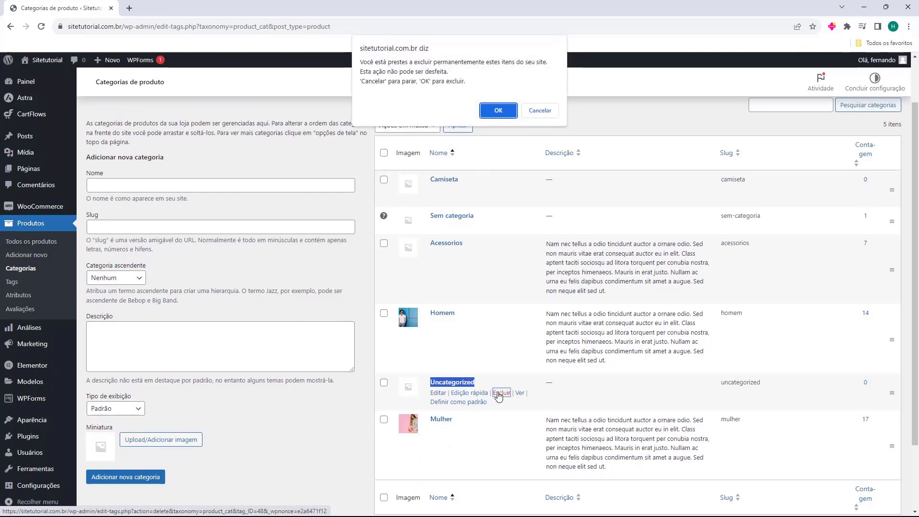
{"action": "left_click", "coordinate": [497, 112]}
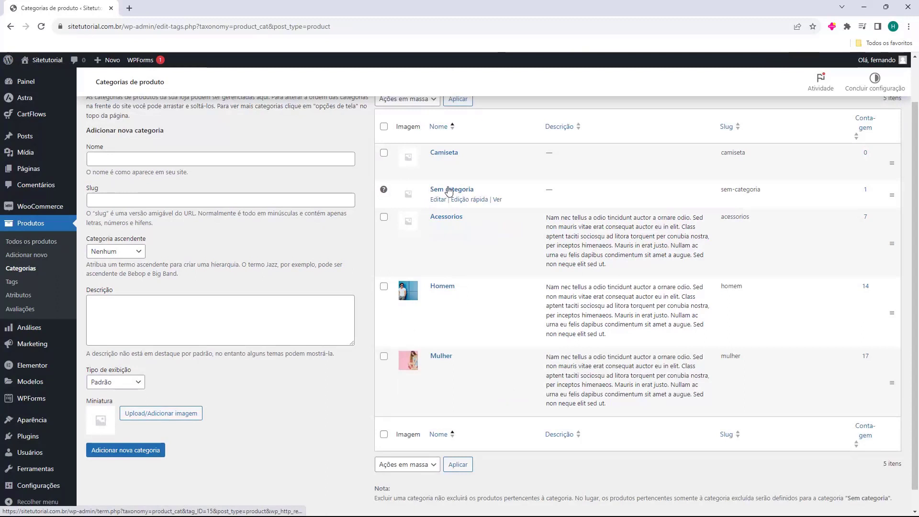
{"action": "scroll", "coordinate": [498, 366], "scroll_direction": "up", "scroll_amount": 1}
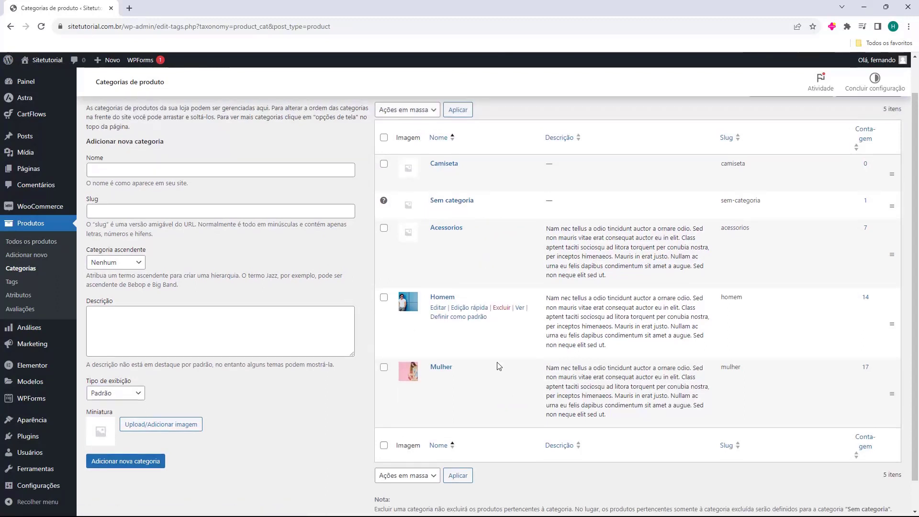
{"action": "scroll", "coordinate": [499, 366], "scroll_direction": "up", "scroll_amount": 1}
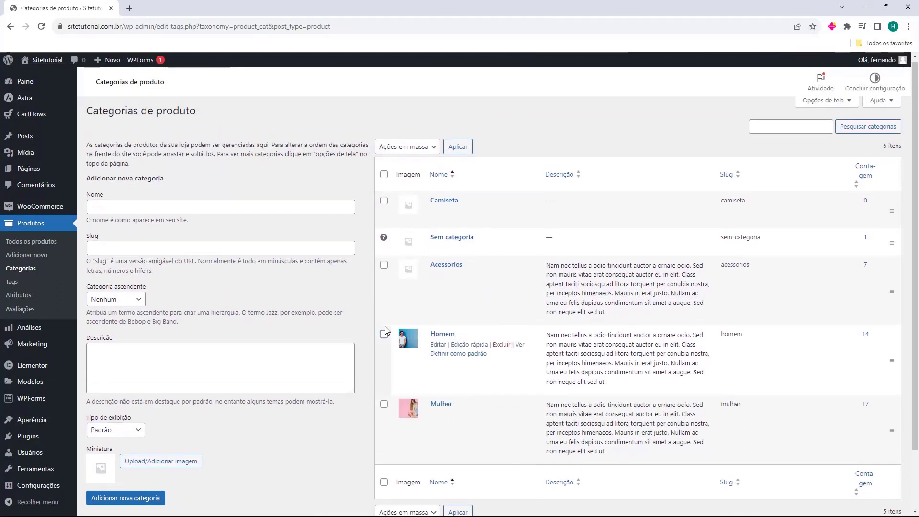
{"action": "left_click", "coordinate": [27, 229]}
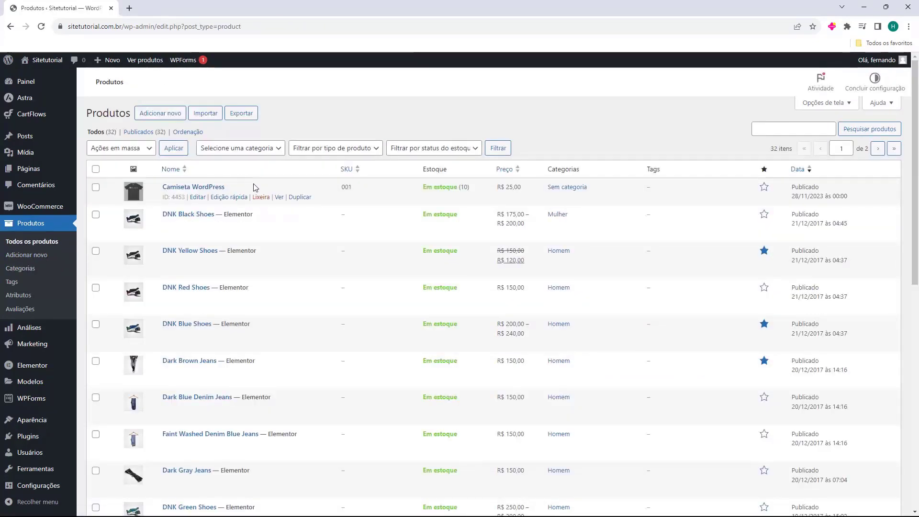
Quick-edit Camiseta WordPress to move it from Sem categoria to Camiseta, then open its store page
{"action": "left_click", "coordinate": [232, 198]}
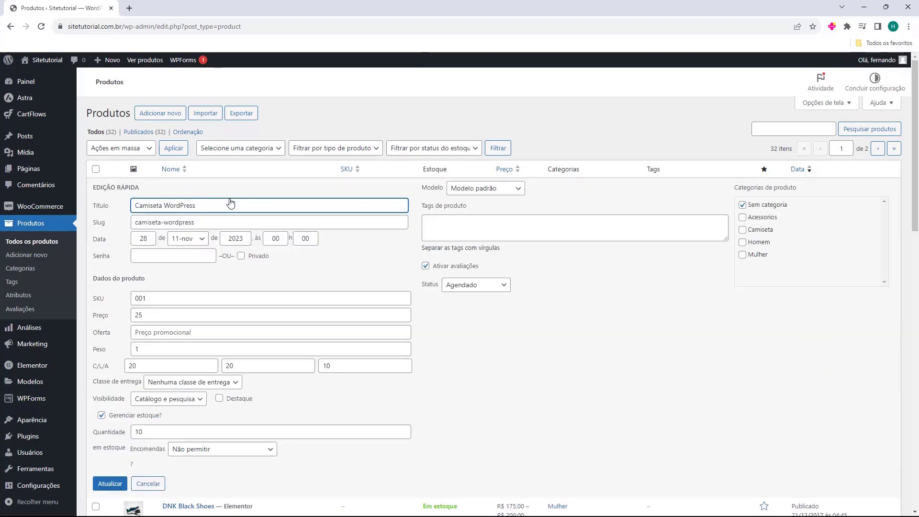
{"action": "left_click", "coordinate": [742, 205]}
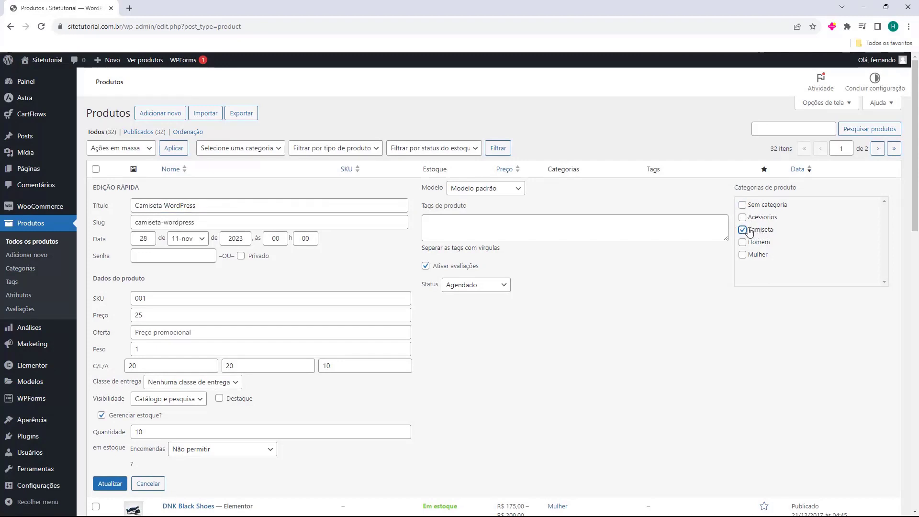
{"action": "left_click", "coordinate": [110, 484]}
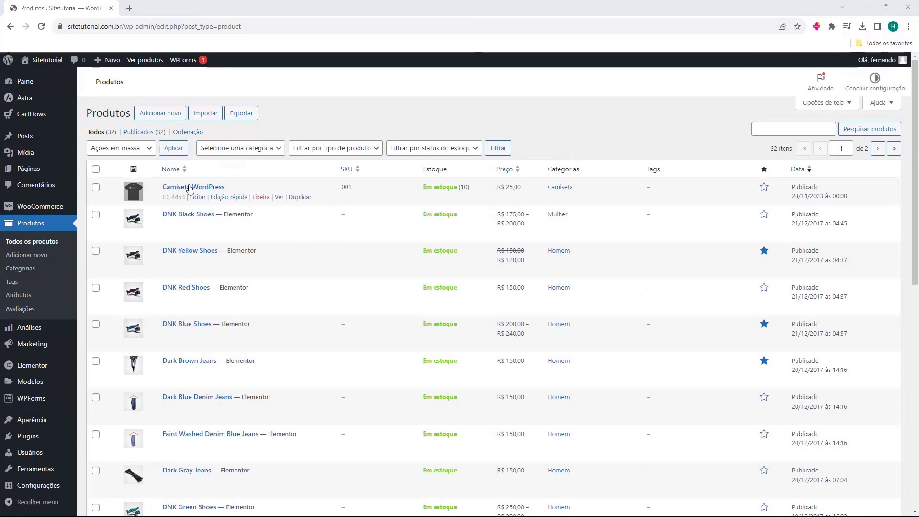
{"action": "middle_click", "coordinate": [277, 197]}
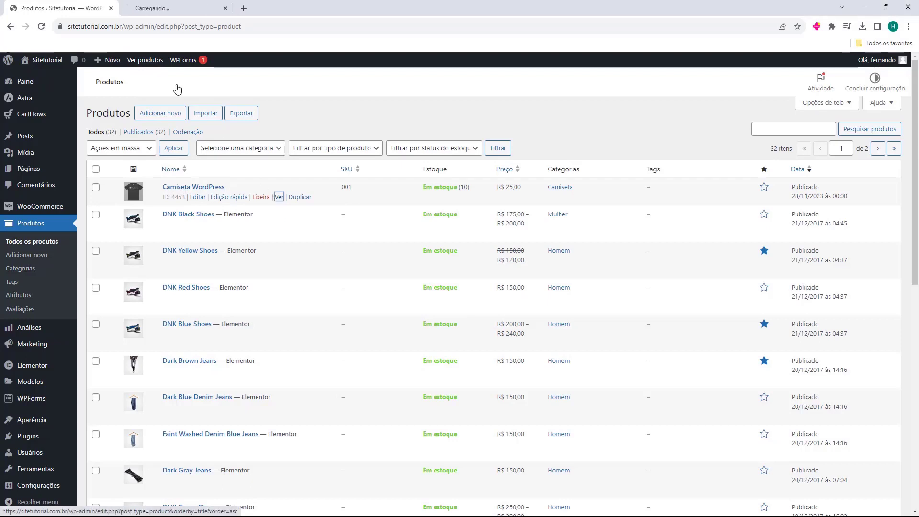
On the Camiseta WordPress store page, add the shirt to the cart and view the cart
{"action": "left_click", "coordinate": [220, 9]}
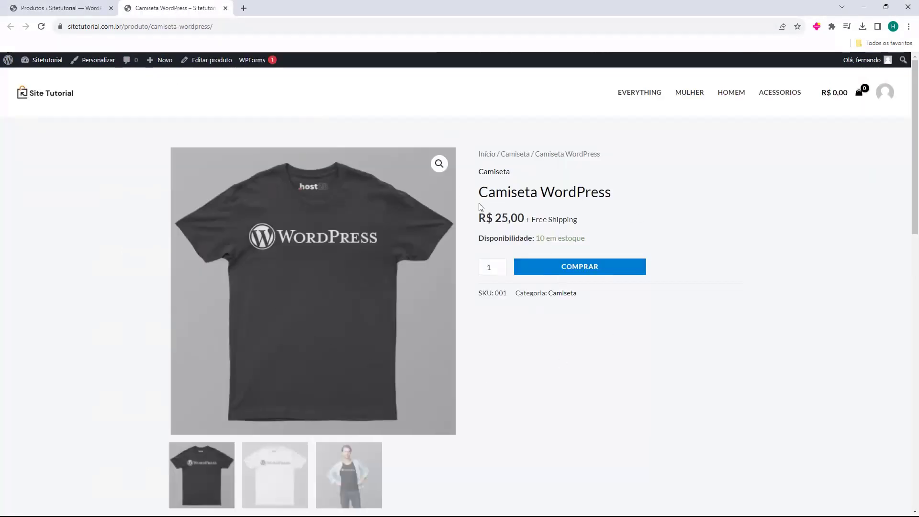
{"action": "left_click_drag", "start_coordinate": [476, 180], "coordinate": [522, 177]}
{"action": "left_click", "coordinate": [471, 180]}
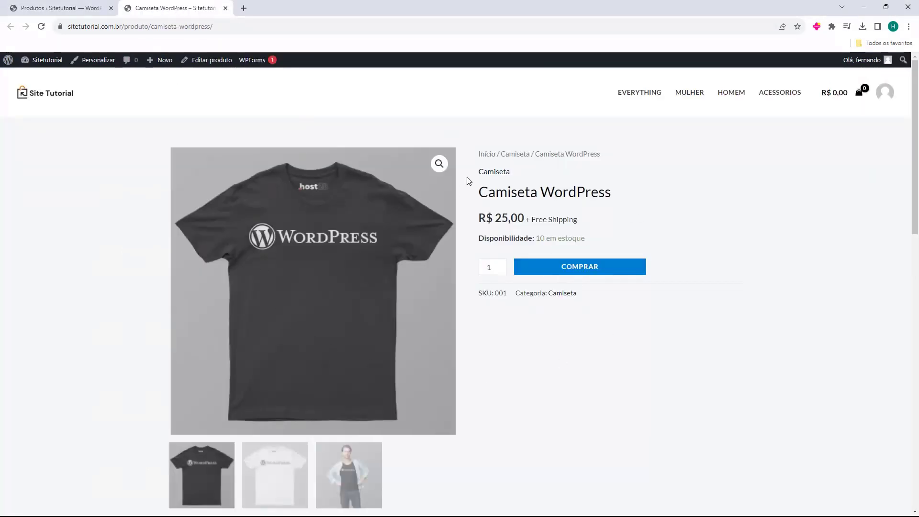
{"action": "left_click", "coordinate": [556, 272]}
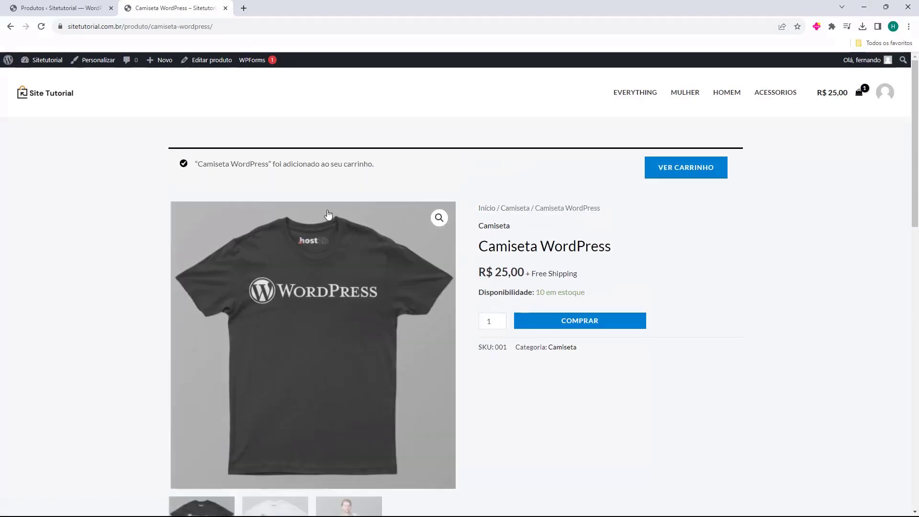
{"action": "left_click_drag", "start_coordinate": [203, 166], "coordinate": [280, 168]}
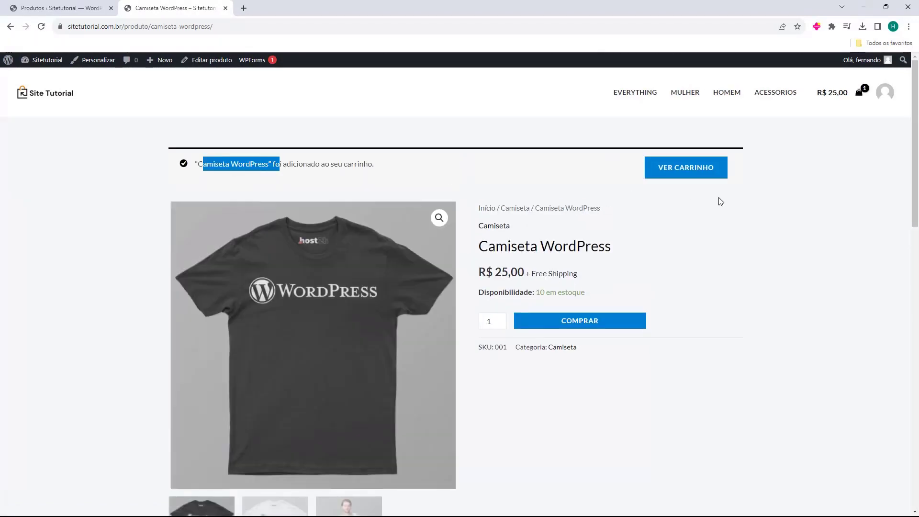
{"action": "left_click", "coordinate": [685, 174]}
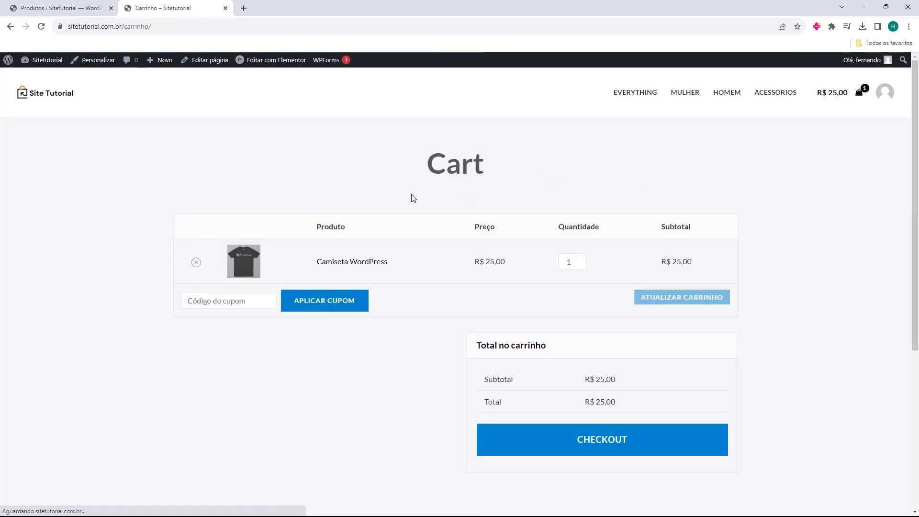
Proceed from the cart to checkout and review the billing details section
{"action": "scroll", "coordinate": [181, 253], "scroll_direction": "down", "scroll_amount": 1}
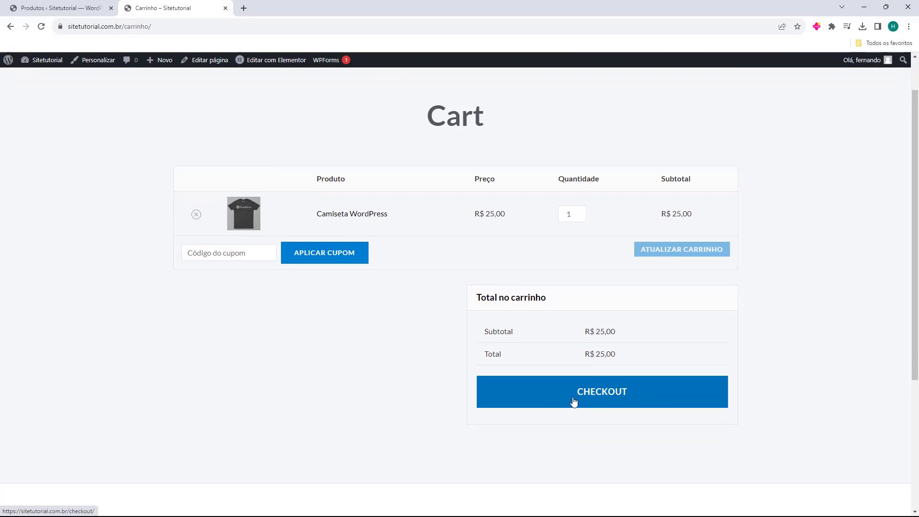
{"action": "left_click", "coordinate": [613, 402]}
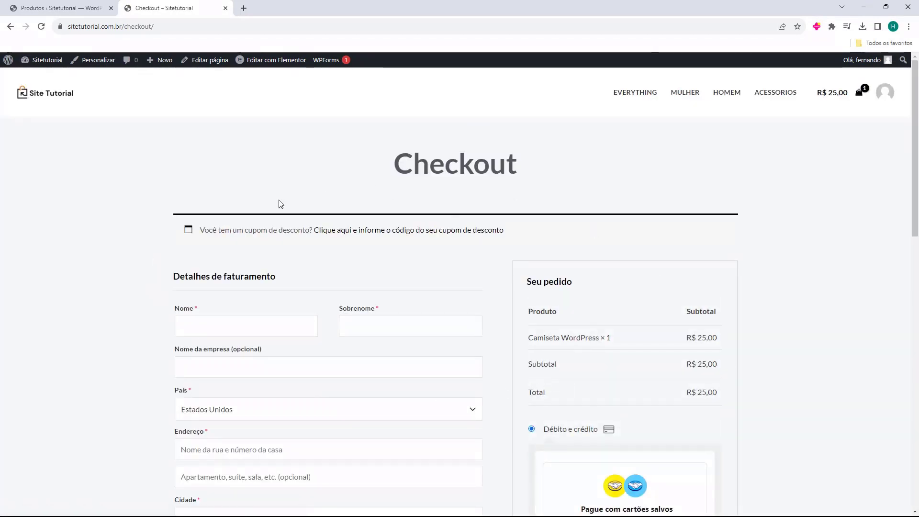
{"action": "scroll", "coordinate": [195, 197], "scroll_direction": "down", "scroll_amount": 3}
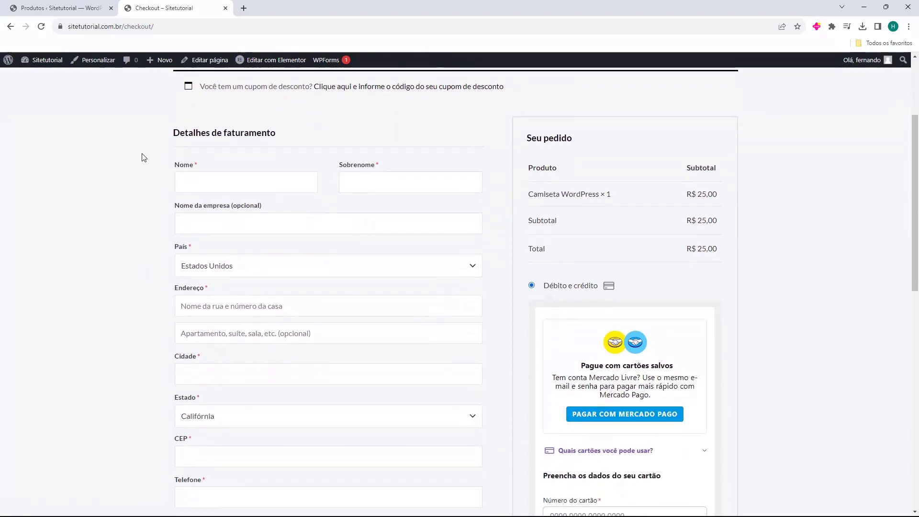
{"action": "left_click_drag", "start_coordinate": [170, 135], "coordinate": [235, 134]}
{"action": "left_click", "coordinate": [174, 179]}
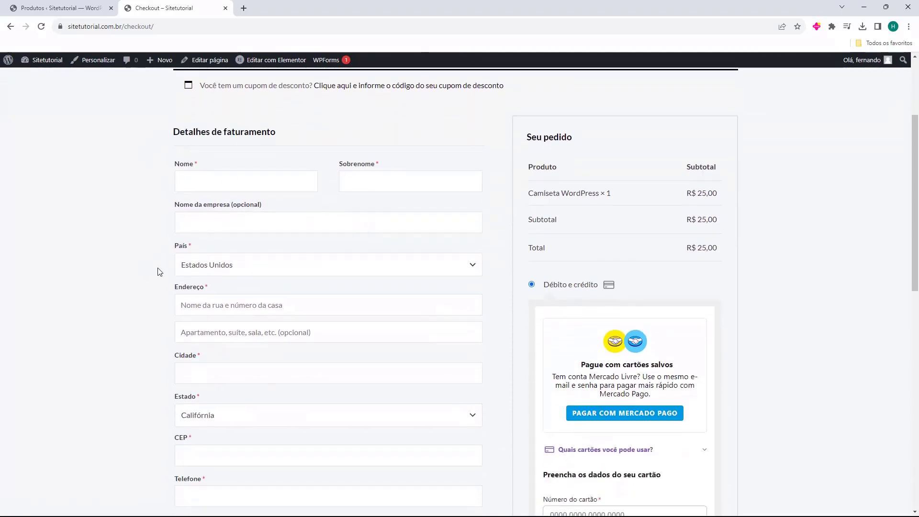
Try the boleto, Pix and debit/credit card payment options, then close the checkout tab
{"action": "scroll", "coordinate": [158, 269], "scroll_direction": "down", "scroll_amount": 4}
{"action": "scroll", "coordinate": [766, 265], "scroll_direction": "up", "scroll_amount": 5}
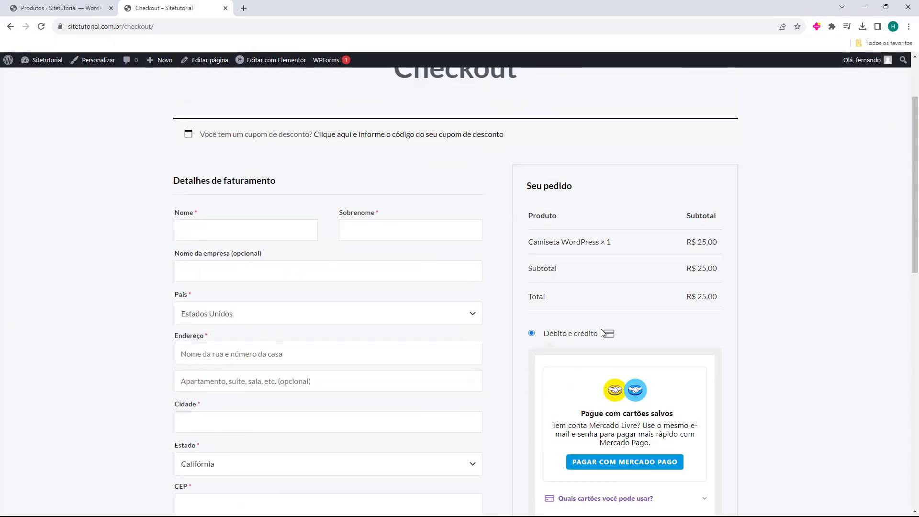
{"action": "scroll", "coordinate": [555, 232], "scroll_direction": "down", "scroll_amount": 3}
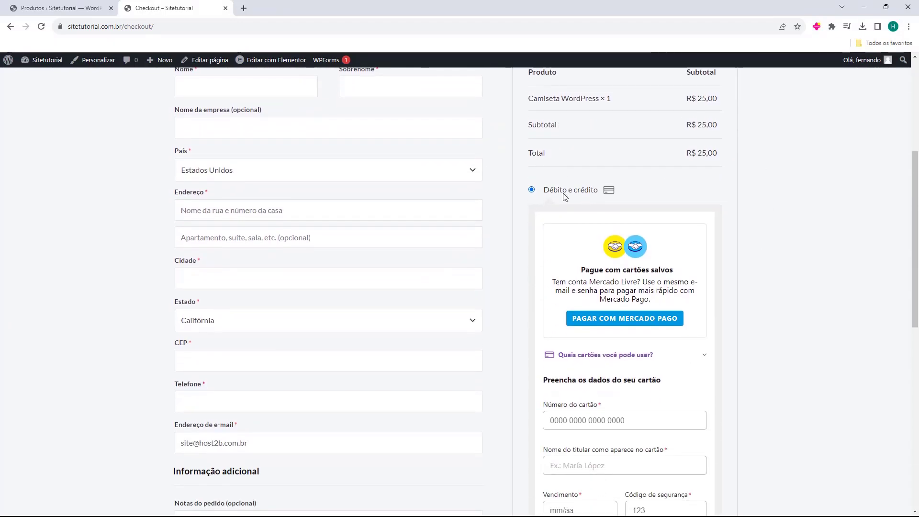
{"action": "scroll", "coordinate": [566, 193], "scroll_direction": "down", "scroll_amount": 1}
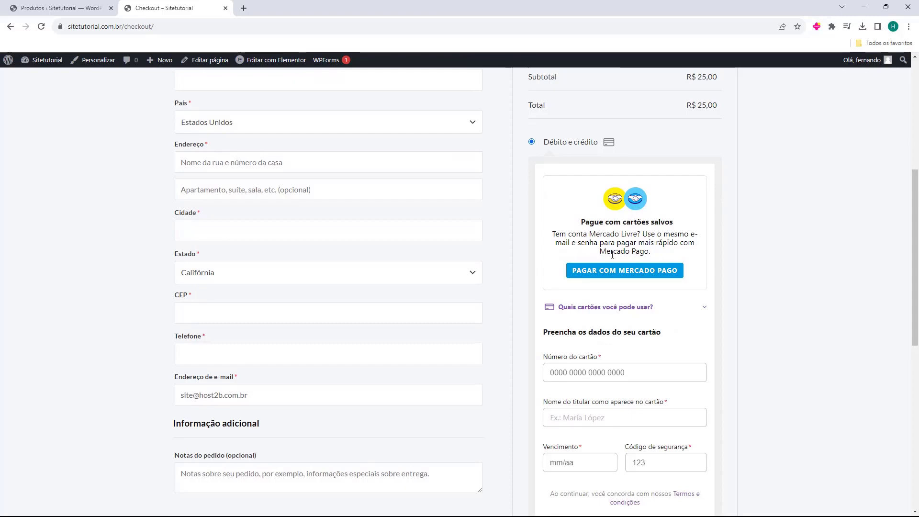
{"action": "scroll", "coordinate": [622, 215], "scroll_direction": "down", "scroll_amount": 4}
{"action": "left_click", "coordinate": [532, 353]}
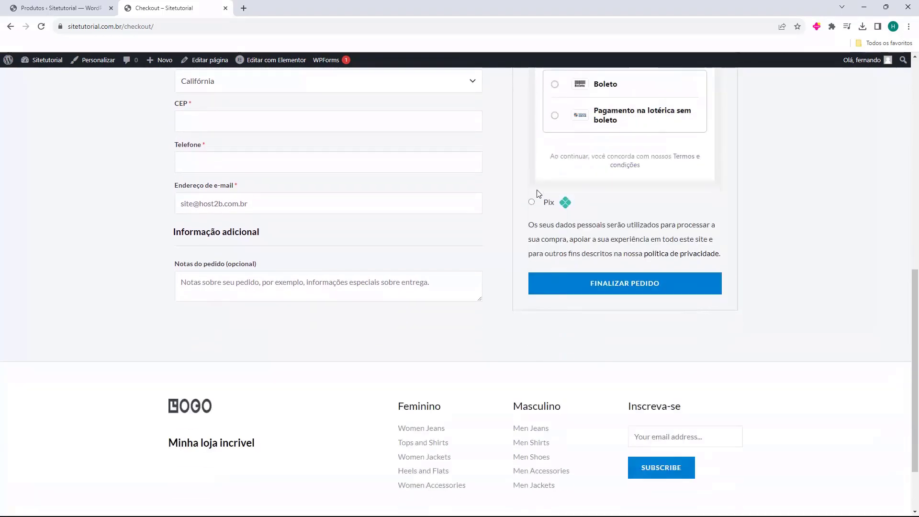
{"action": "scroll", "coordinate": [537, 194], "scroll_direction": "up", "scroll_amount": 2}
{"action": "left_click", "coordinate": [532, 298]}
{"action": "scroll", "coordinate": [538, 279], "scroll_direction": "up", "scroll_amount": 5}
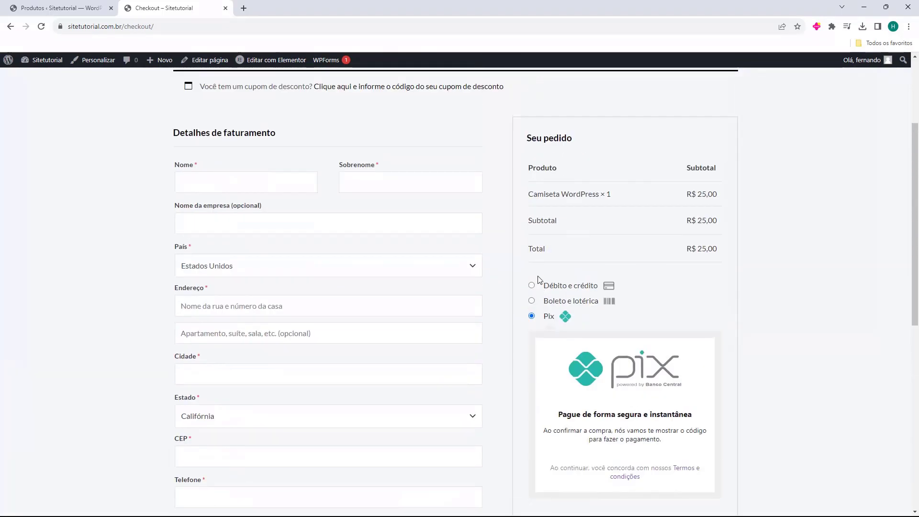
{"action": "left_click", "coordinate": [532, 286]}
{"action": "scroll", "coordinate": [491, 282], "scroll_direction": "down", "scroll_amount": 10}
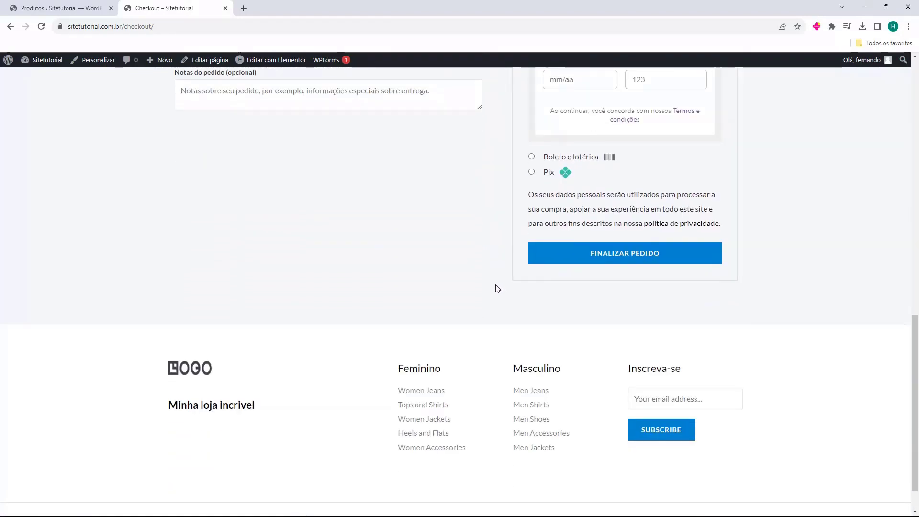
{"action": "scroll", "coordinate": [490, 290], "scroll_direction": "up", "scroll_amount": 10}
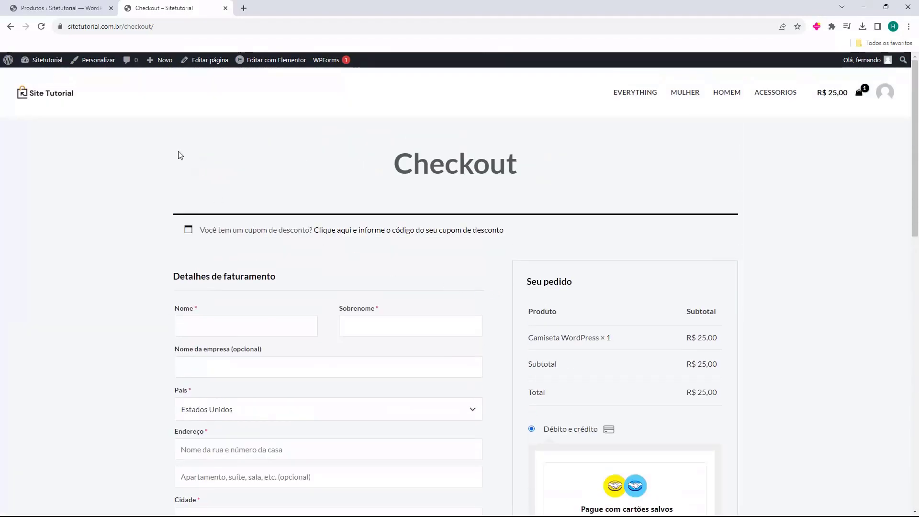
{"action": "middle_click", "coordinate": [164, 7]}
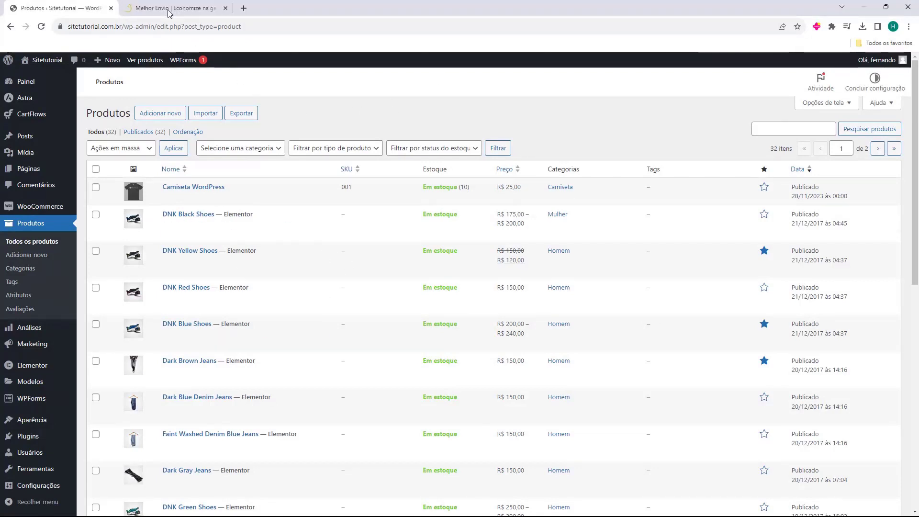
Switch to the Melhor Envio tab, look over its homepage, and close that tab
{"action": "left_click", "coordinate": [169, 9]}
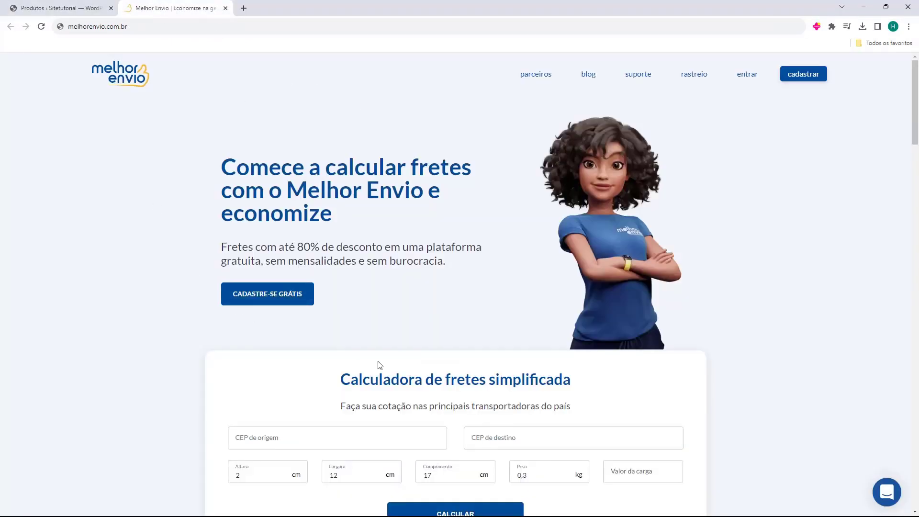
{"action": "scroll", "coordinate": [357, 318], "scroll_direction": "down", "scroll_amount": 3}
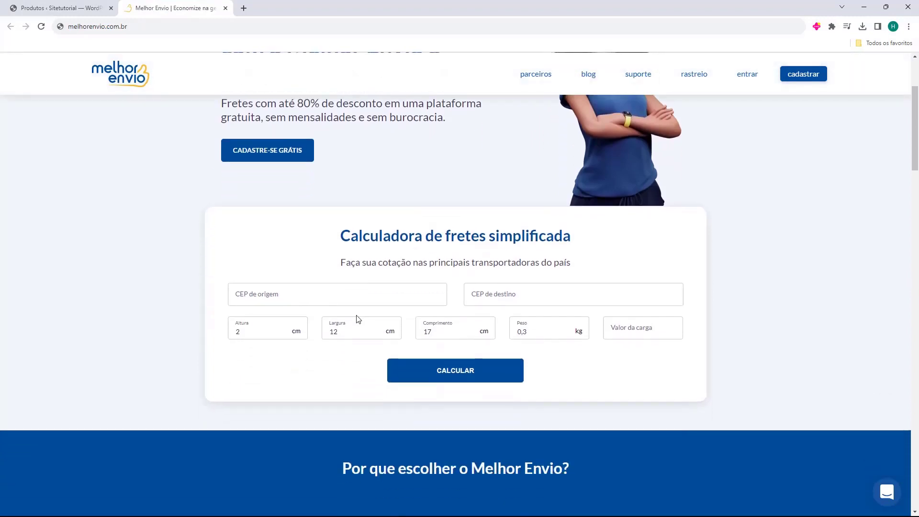
{"action": "scroll", "coordinate": [396, 322], "scroll_direction": "up", "scroll_amount": 3}
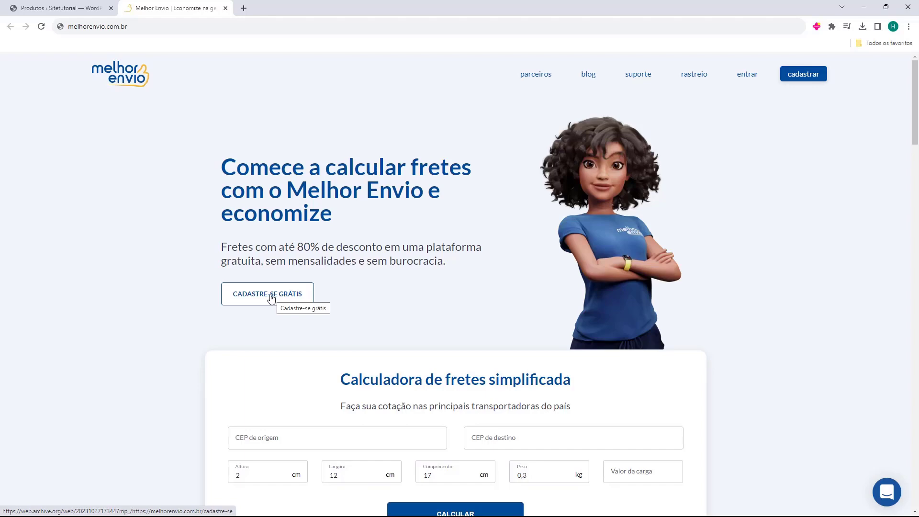
{"action": "middle_click", "coordinate": [172, 12]}
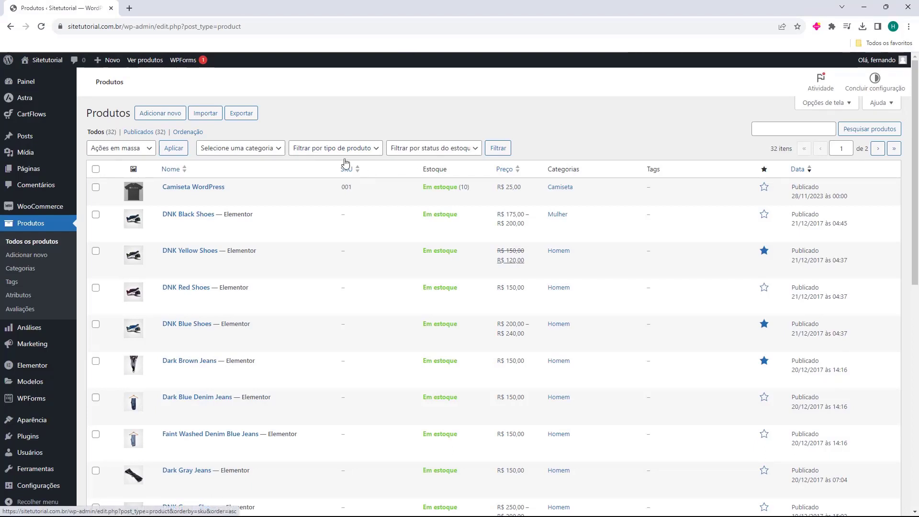
Search the plugin directory for 'melhor envio', then install and activate the Melhor Envio plugin
{"action": "left_click", "coordinate": [25, 441]}
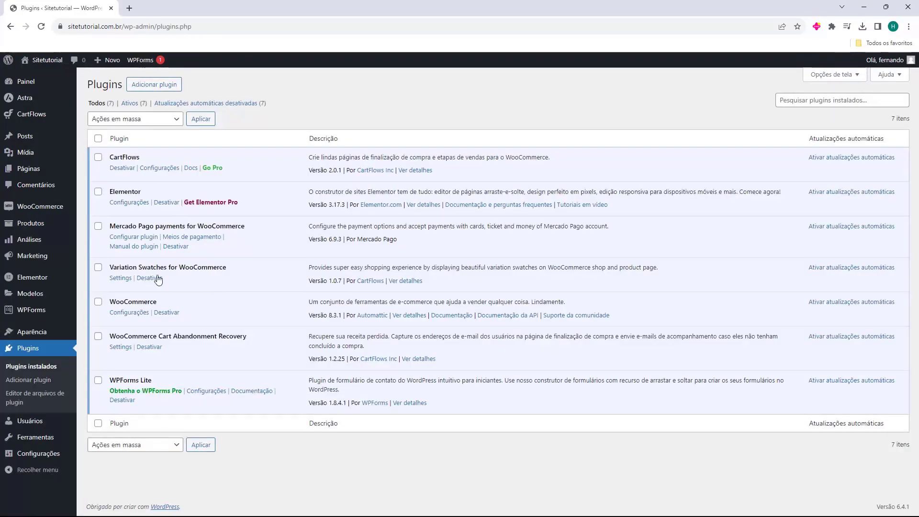
{"action": "left_click", "coordinate": [151, 86]}
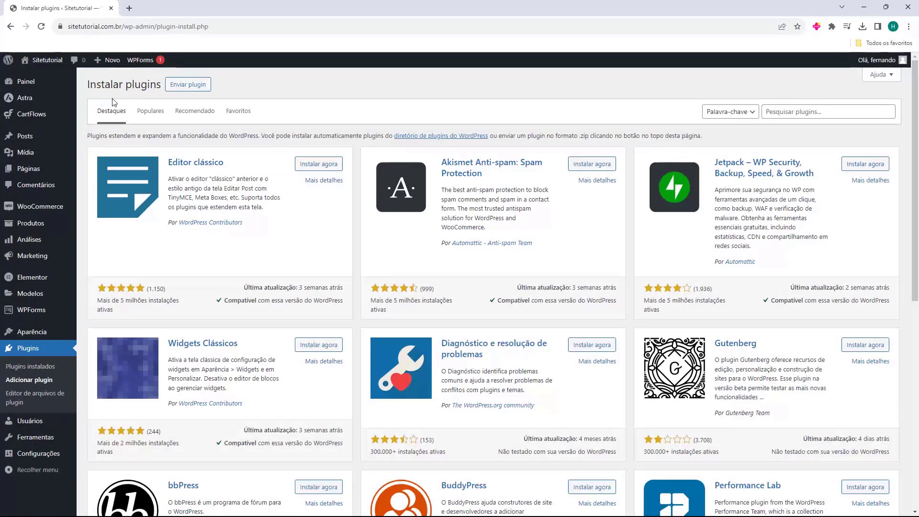
{"action": "left_click", "coordinate": [794, 112]}
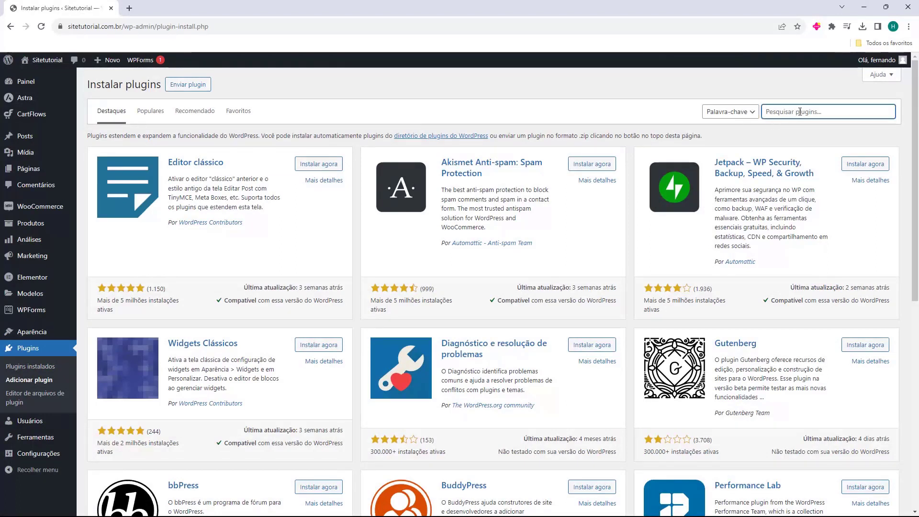
{"action": "type", "text": "melhor envio"}
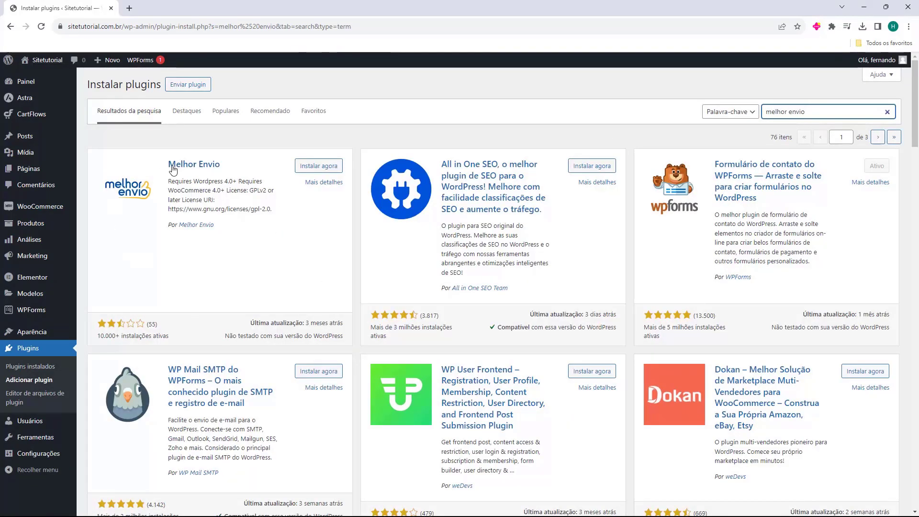
{"action": "left_click", "coordinate": [316, 169]}
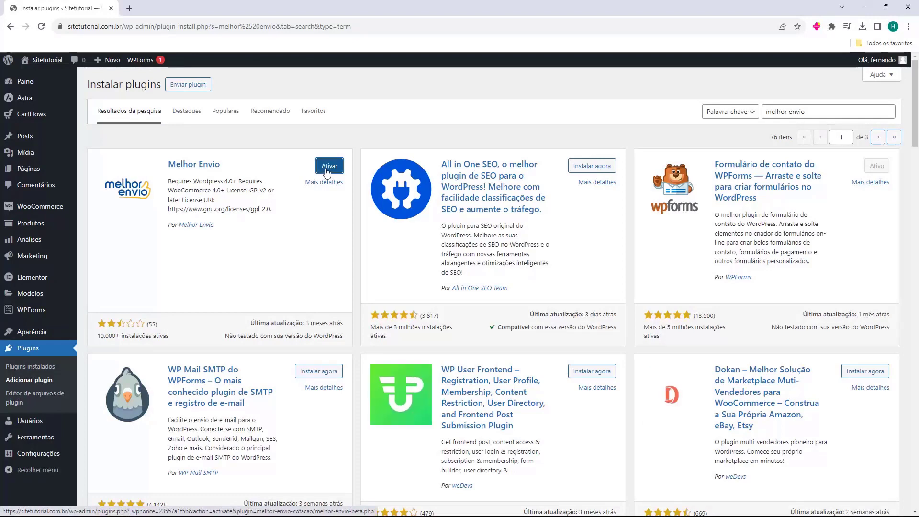
{"action": "left_click", "coordinate": [328, 168]}
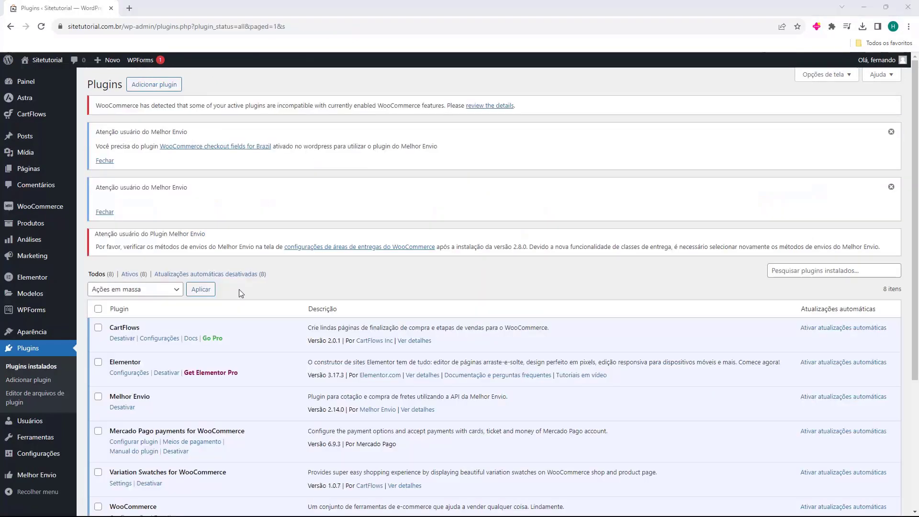
Read the WooCommerce incompatibility warning and follow 'review the details' to list incompatible plugins
{"action": "scroll", "coordinate": [166, 312], "scroll_direction": "down", "scroll_amount": 4}
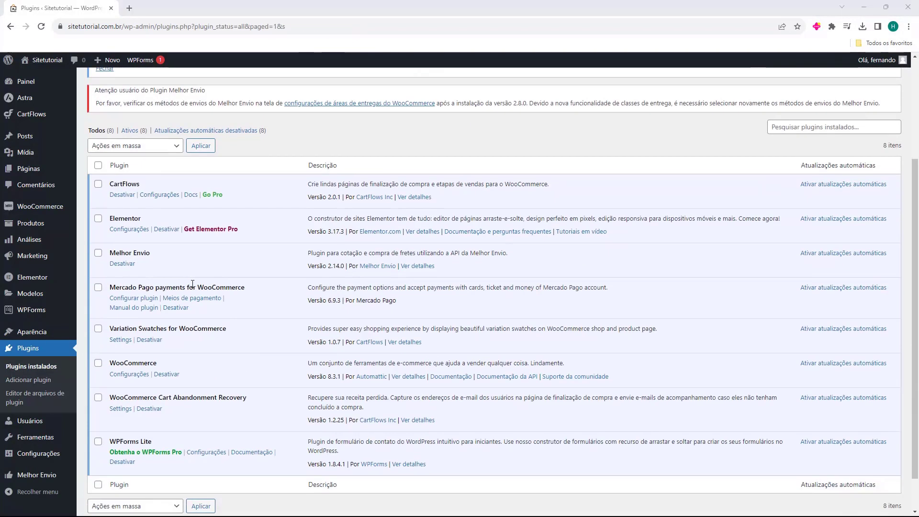
{"action": "scroll", "coordinate": [217, 353], "scroll_direction": "up", "scroll_amount": 4}
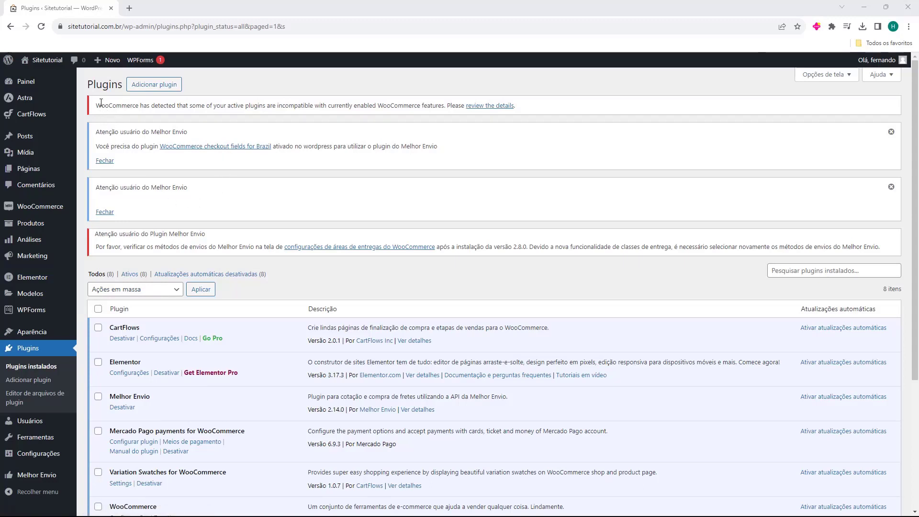
{"action": "left_click_drag", "start_coordinate": [97, 105], "coordinate": [173, 107]}
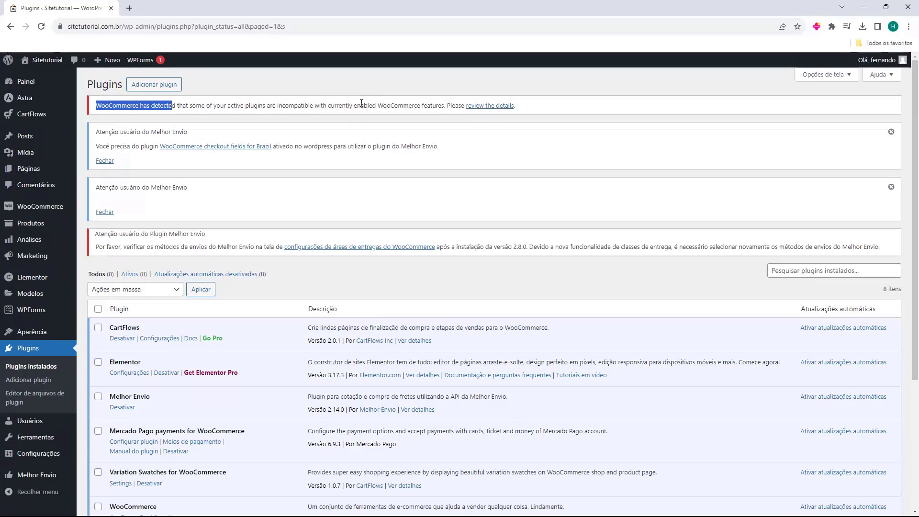
{"action": "left_click_drag", "start_coordinate": [362, 105], "coordinate": [421, 105]}
{"action": "left_click", "coordinate": [401, 103]}
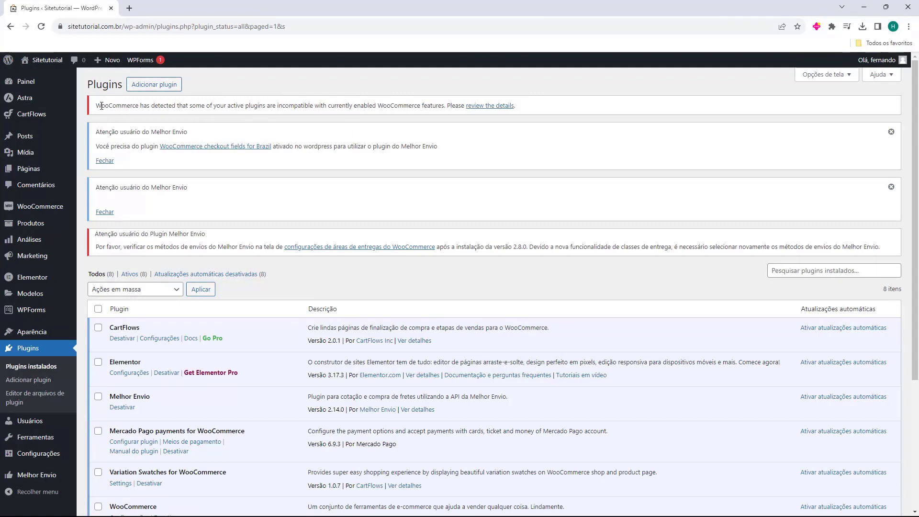
{"action": "left_click_drag", "start_coordinate": [102, 105], "coordinate": [336, 104]}
{"action": "left_click", "coordinate": [122, 115]}
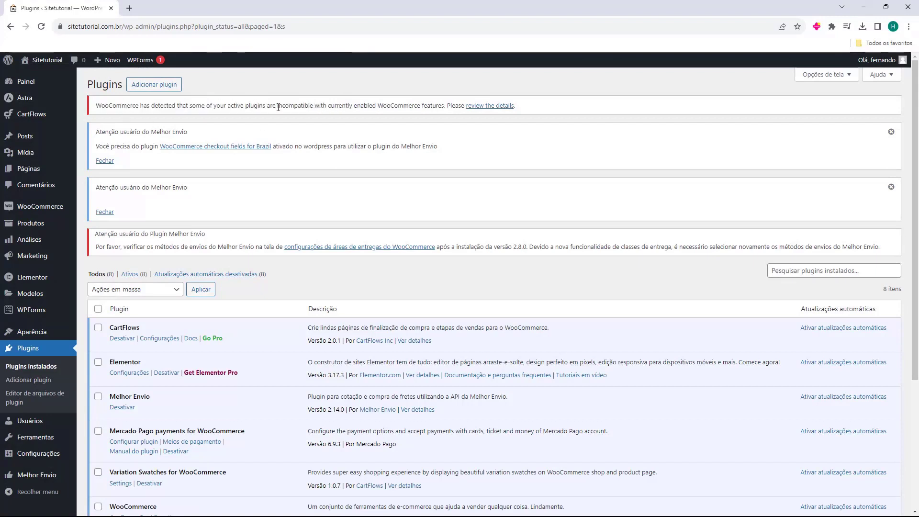
{"action": "left_click", "coordinate": [484, 107]}
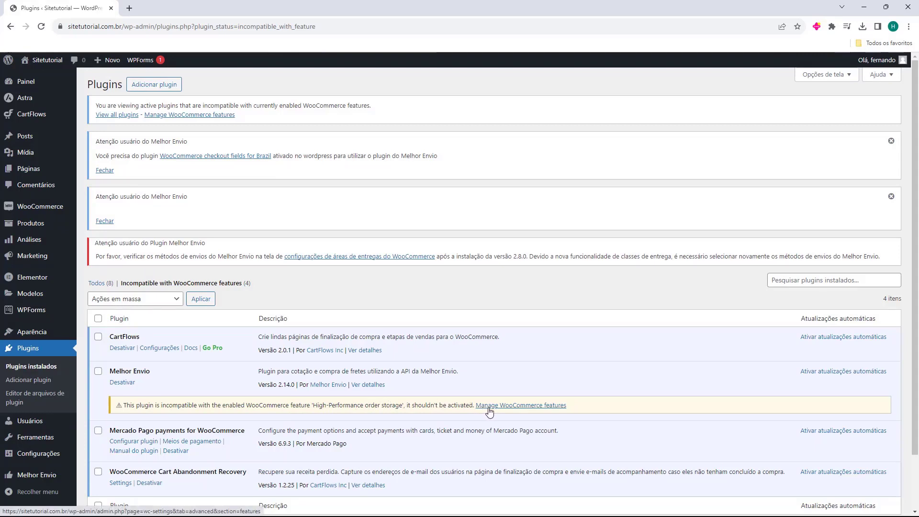
Set WooCommerce order data storage to WordPress posts storage (legacy), save, and return to Plugins
{"action": "left_click", "coordinate": [523, 410]}
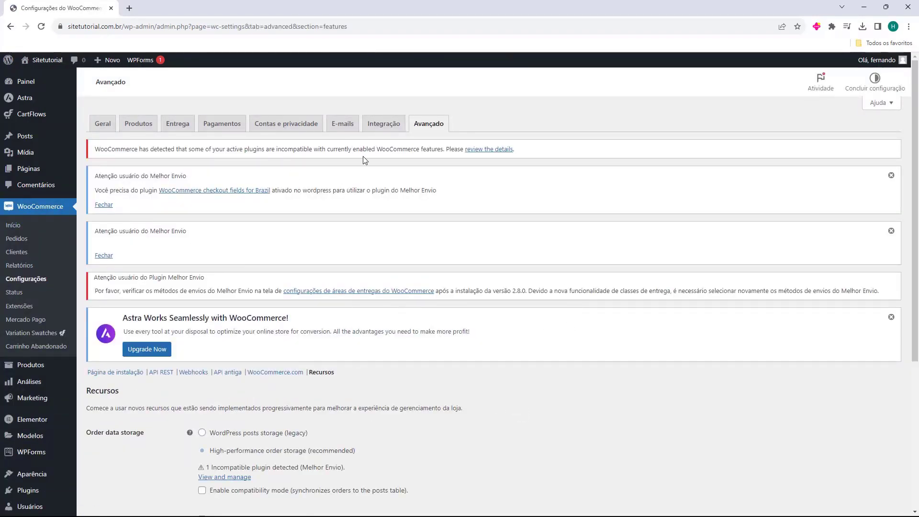
{"action": "scroll", "coordinate": [163, 195], "scroll_direction": "down", "scroll_amount": 3}
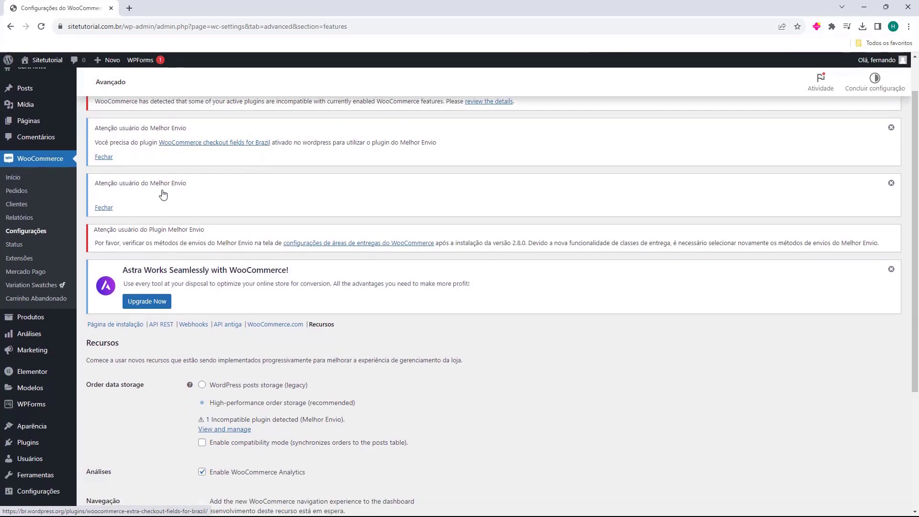
{"action": "scroll", "coordinate": [165, 193], "scroll_direction": "down", "scroll_amount": 1}
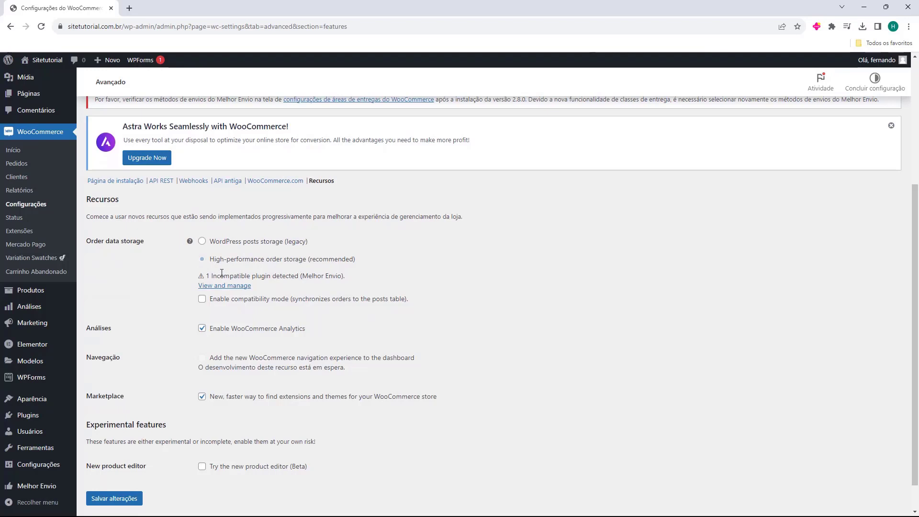
{"action": "left_click_drag", "start_coordinate": [205, 277], "coordinate": [250, 277]}
{"action": "left_click", "coordinate": [202, 242]}
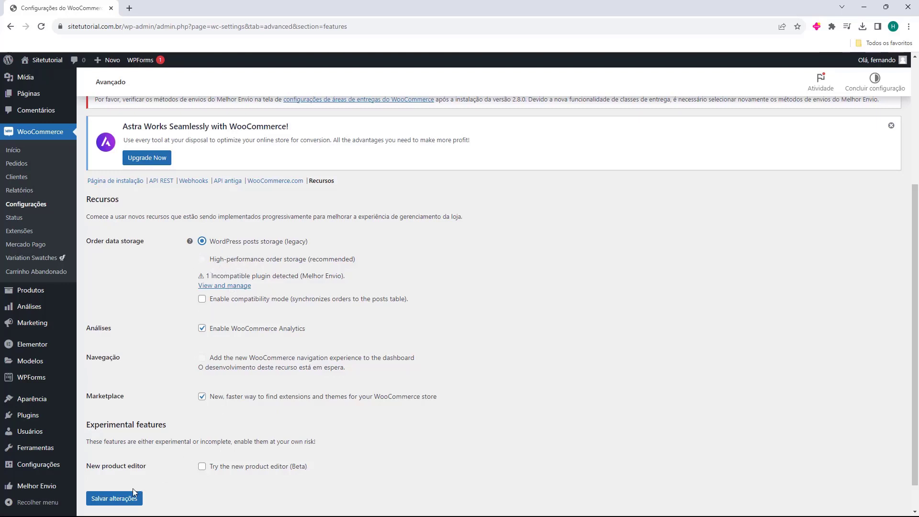
{"action": "left_click", "coordinate": [106, 500]}
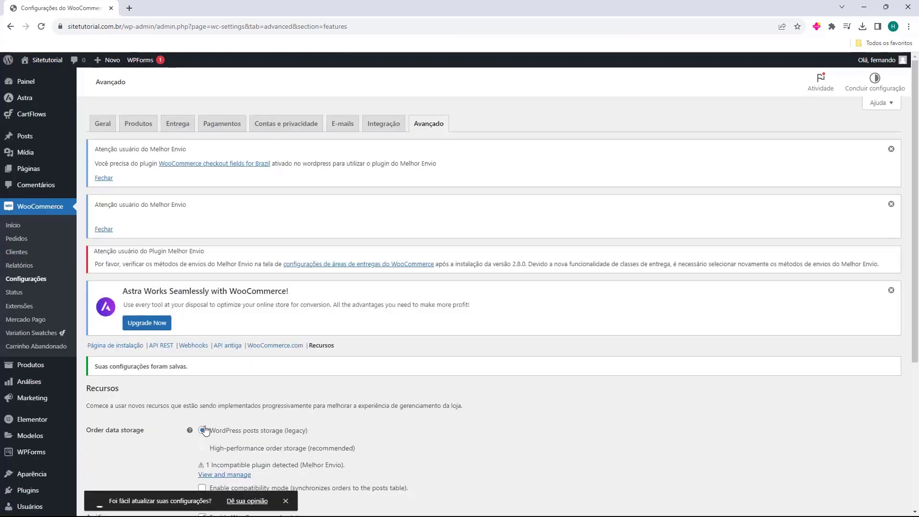
{"action": "left_click", "coordinate": [21, 493]}
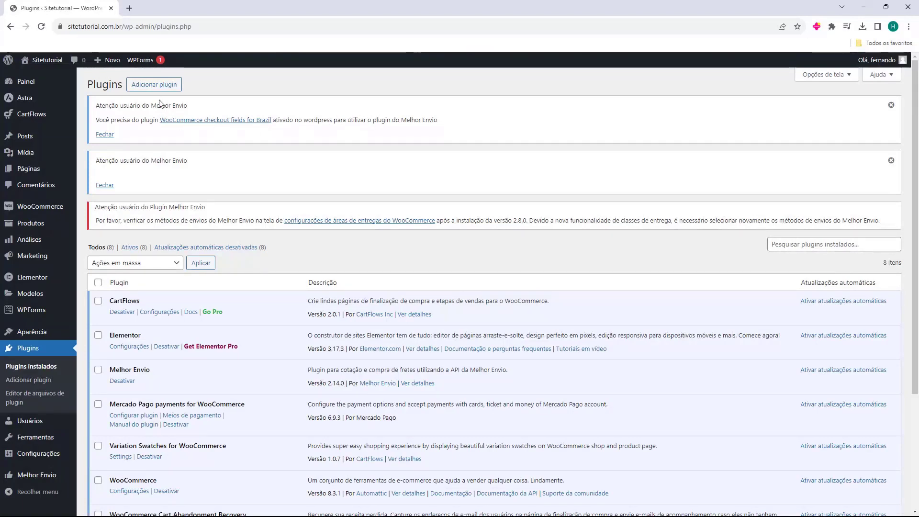
Search 'bra', then install and activate the Brazilian Market on WooCommerce plugin
{"action": "left_click", "coordinate": [153, 86]}
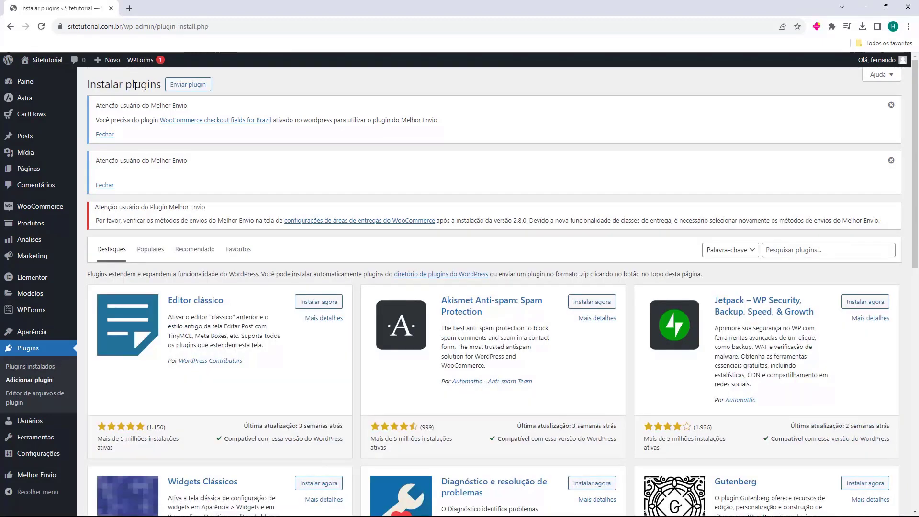
{"action": "left_click", "coordinate": [788, 249]}
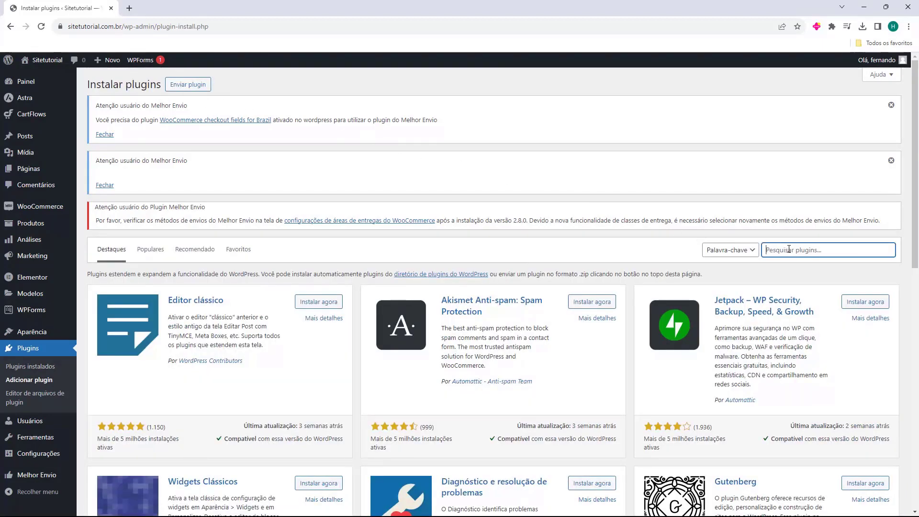
{"action": "type", "text": "brazil"}
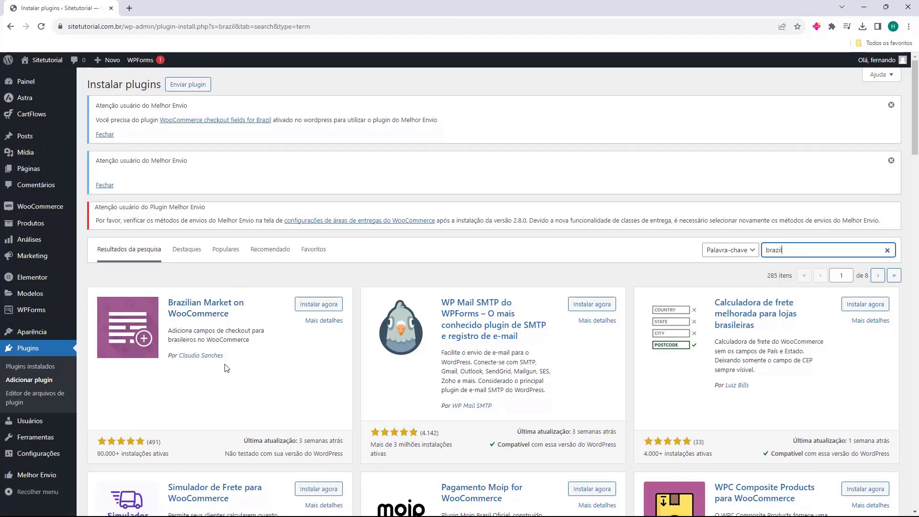
{"action": "left_click", "coordinate": [315, 305]}
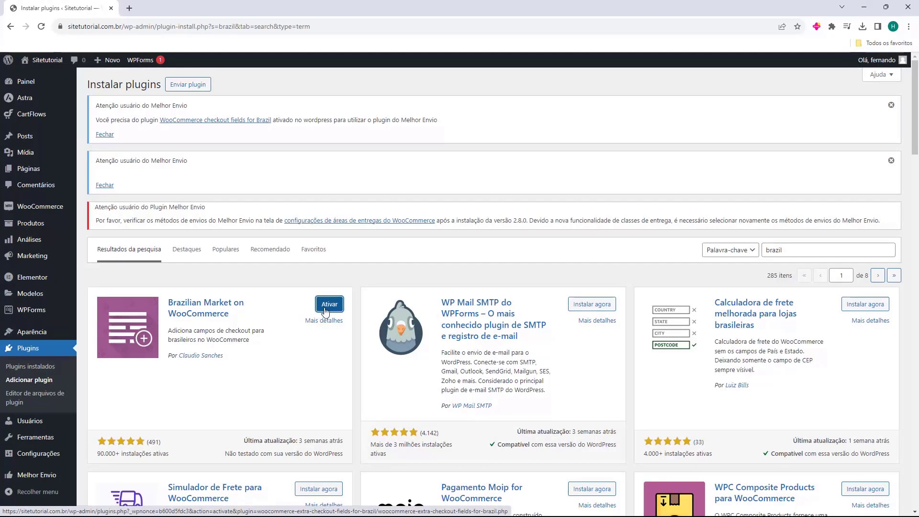
{"action": "left_click", "coordinate": [328, 309]}
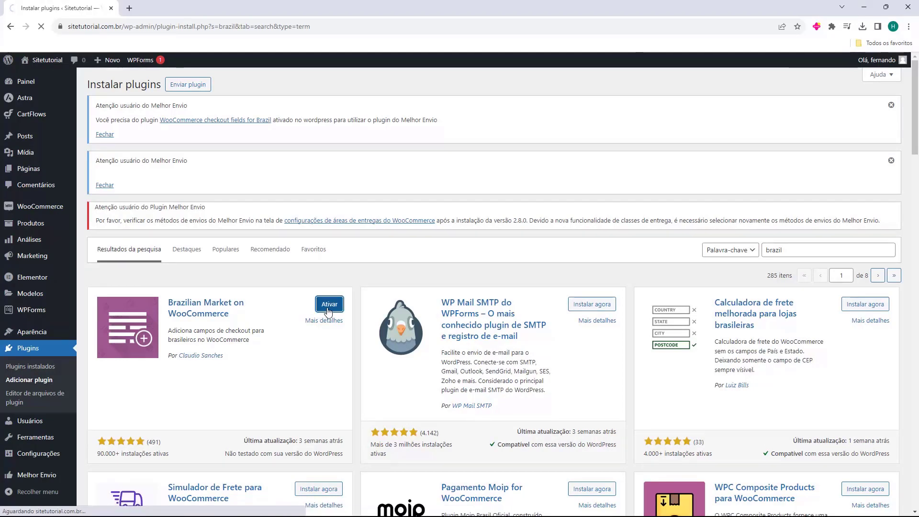
Check the Melhor Envio entry in the plugins list and dismiss the first Melhor Envio notice
{"action": "scroll", "coordinate": [175, 235], "scroll_direction": "down", "scroll_amount": 5}
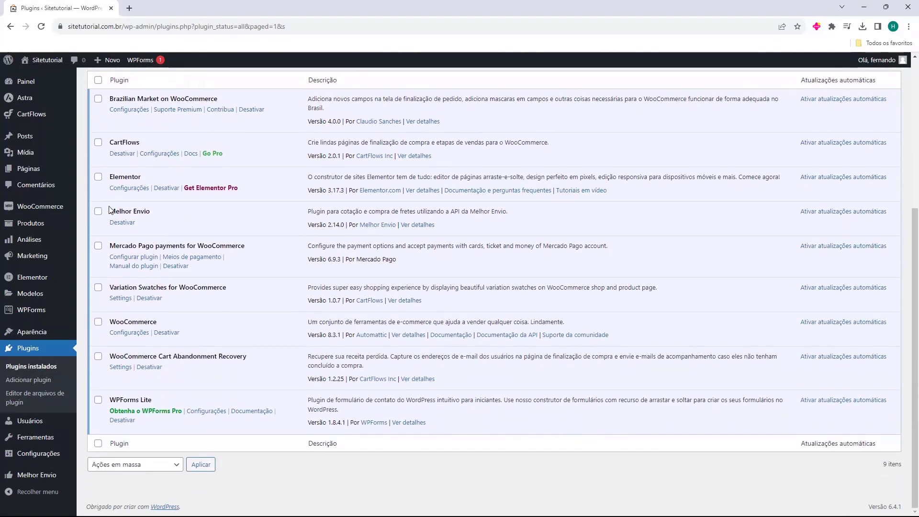
{"action": "left_click_drag", "start_coordinate": [109, 211], "coordinate": [165, 221]}
{"action": "scroll", "coordinate": [165, 221], "scroll_direction": "up", "scroll_amount": 1}
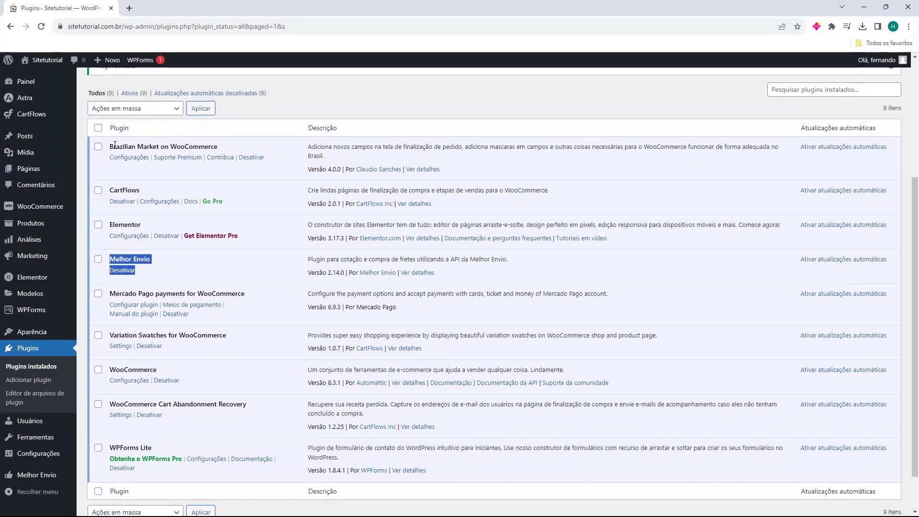
{"action": "left_click_drag", "start_coordinate": [113, 147], "coordinate": [168, 146]}
{"action": "scroll", "coordinate": [163, 231], "scroll_direction": "up", "scroll_amount": 4}
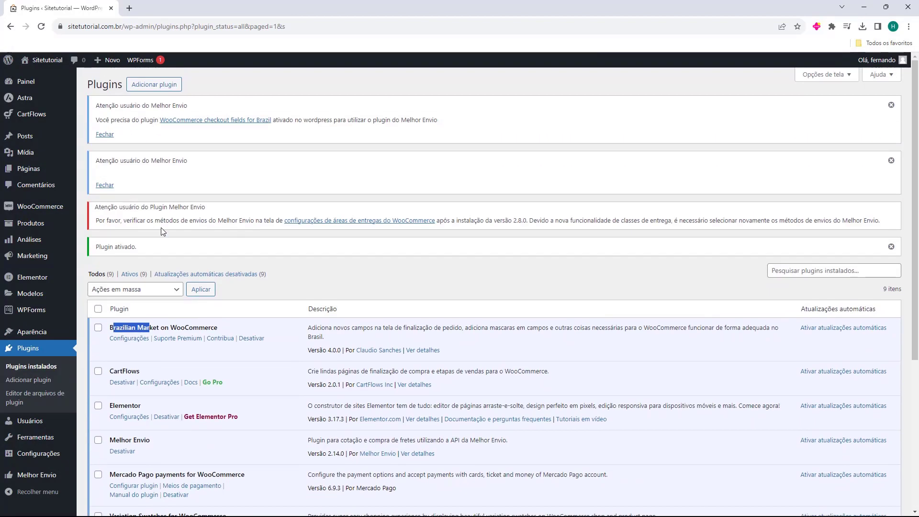
{"action": "left_click", "coordinate": [105, 134]}
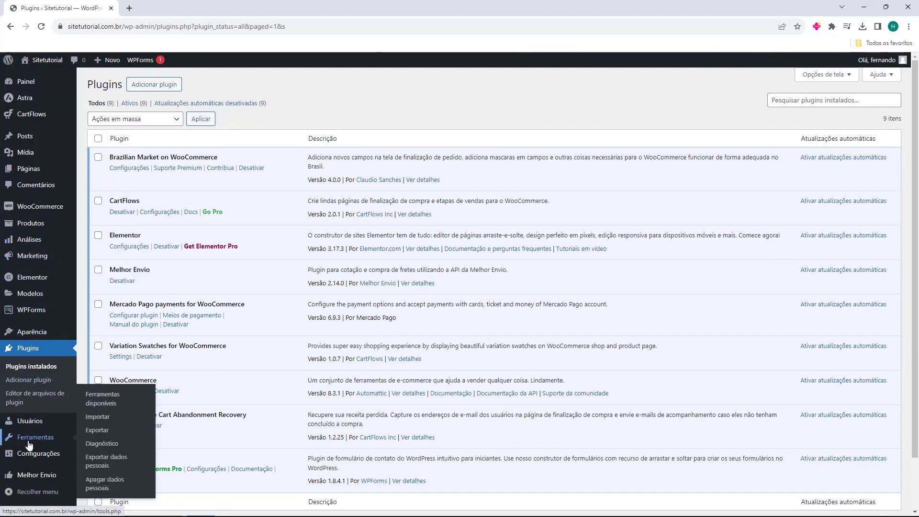
Open the Melhor Envio plugin's Token page from the admin sidebar
{"action": "mouse_move", "coordinate": [30, 476]}
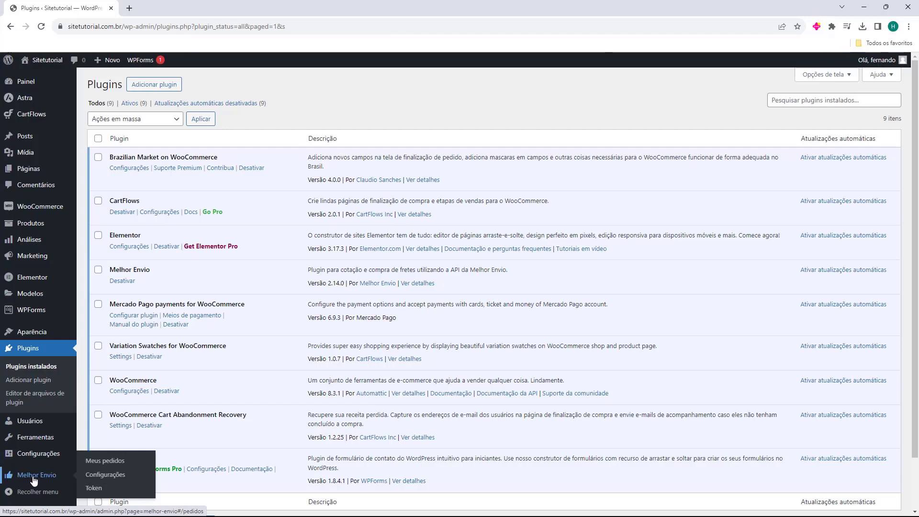
{"action": "left_click", "coordinate": [35, 480]}
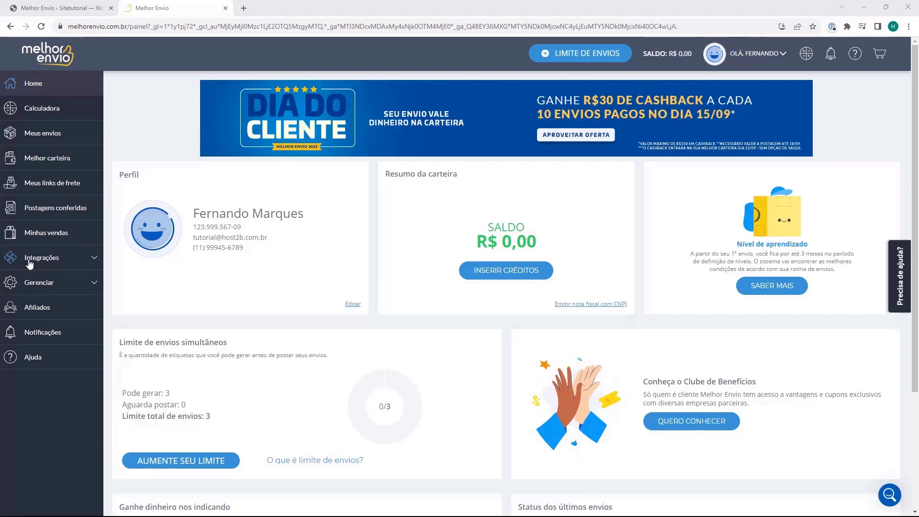
Under Integrações > Permissões de Acesso, start a new token and accept its conditions
{"action": "left_click", "coordinate": [48, 261]}
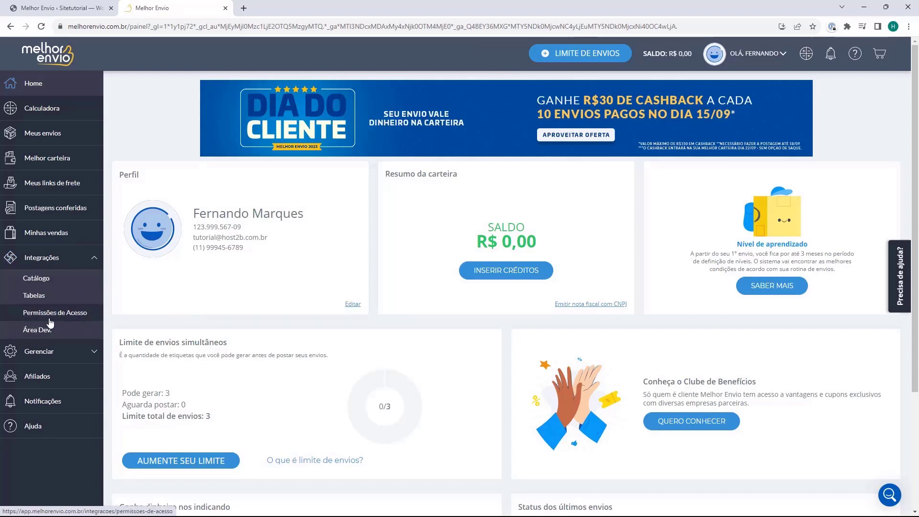
{"action": "left_click", "coordinate": [59, 320]}
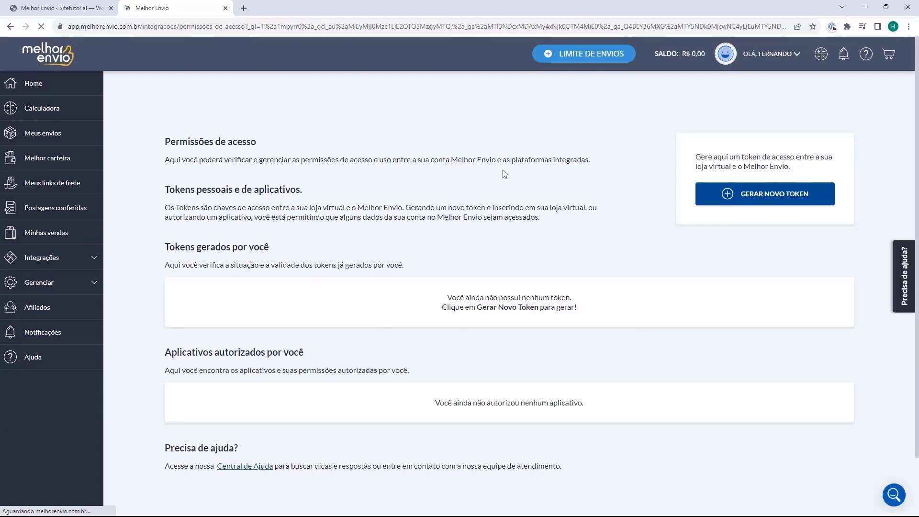
{"action": "left_click", "coordinate": [771, 205]}
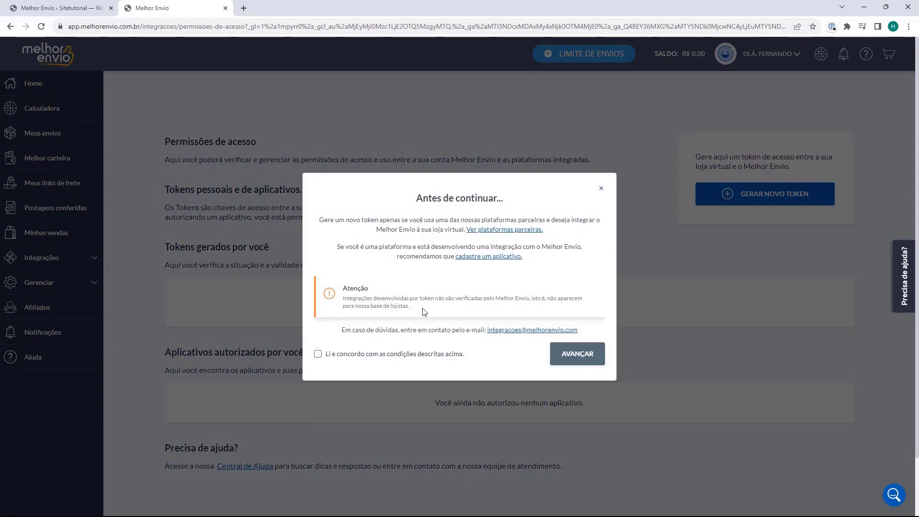
{"action": "left_click", "coordinate": [318, 354]}
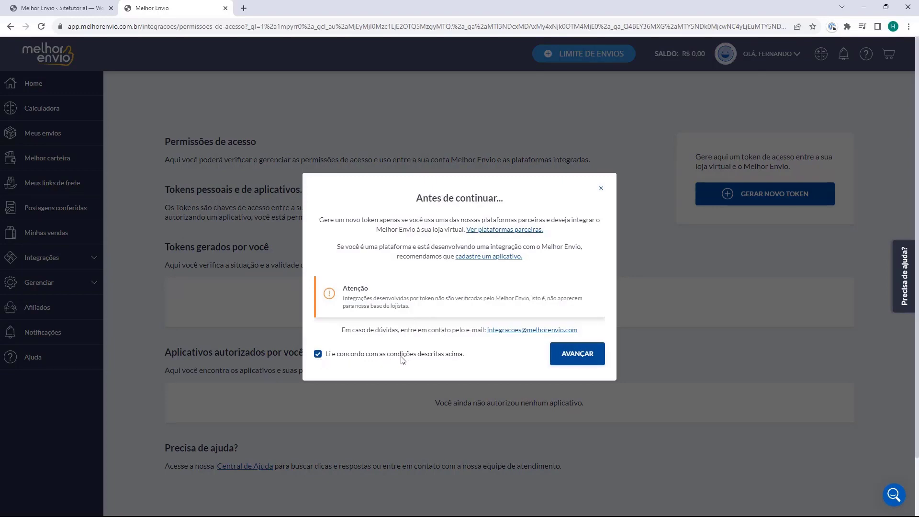
{"action": "left_click", "coordinate": [578, 360]}
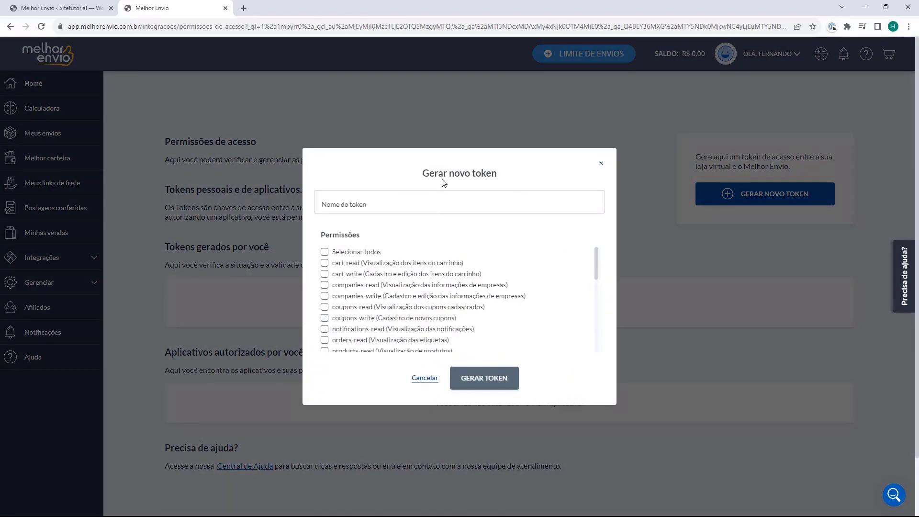
Name the token 'WordPress', select all permissions, generate it and copy it to the clipboard
{"action": "left_click", "coordinate": [341, 204]}
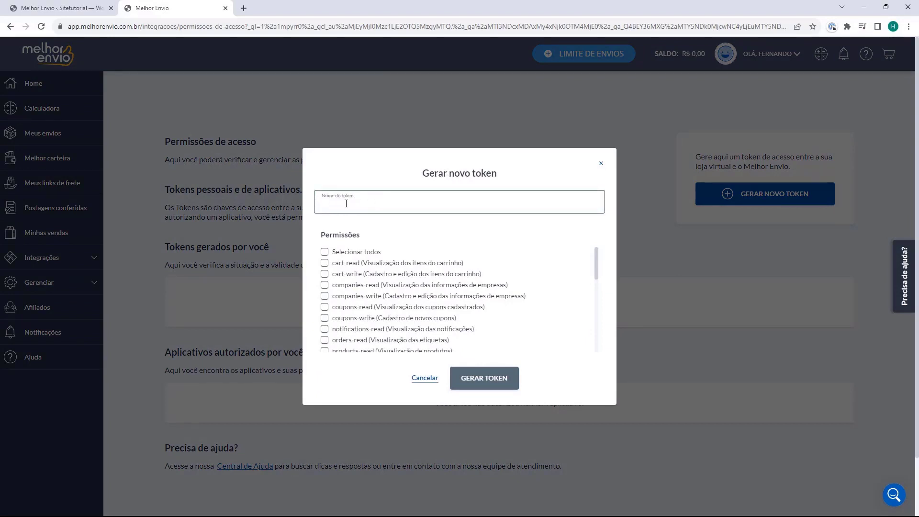
{"action": "type", "text": "WordPress"}
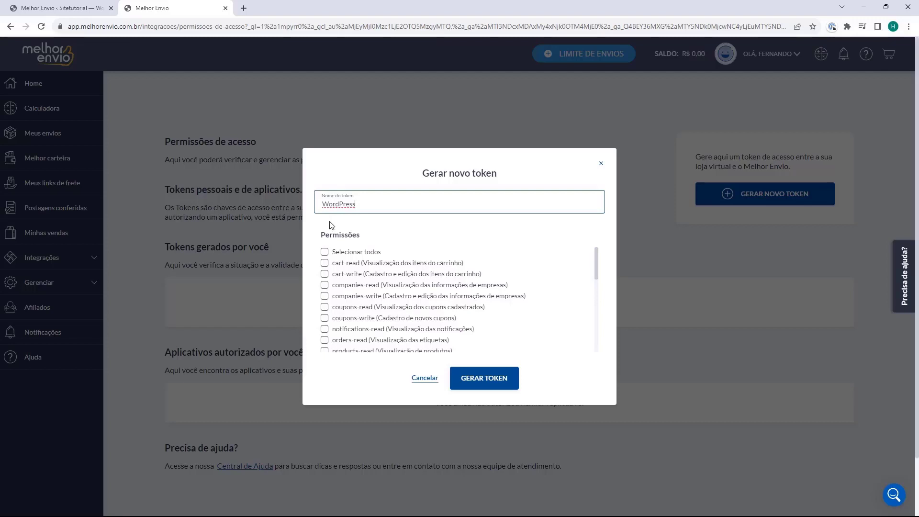
{"action": "left_click", "coordinate": [325, 254]}
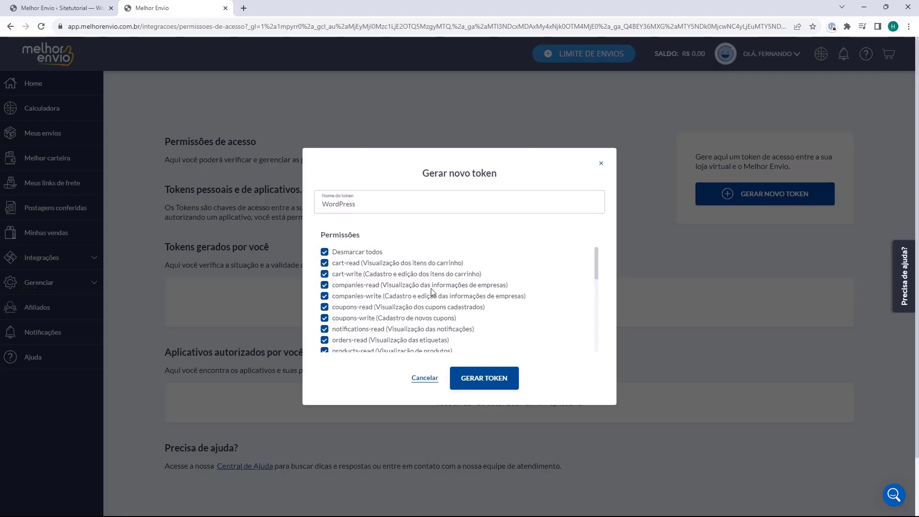
{"action": "left_click", "coordinate": [484, 379]}
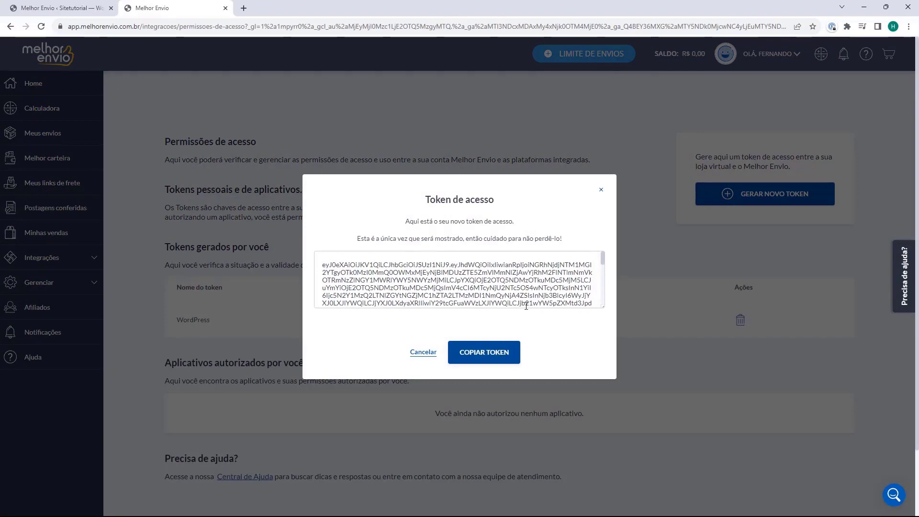
{"action": "scroll", "coordinate": [450, 288], "scroll_direction": "down", "scroll_amount": 2}
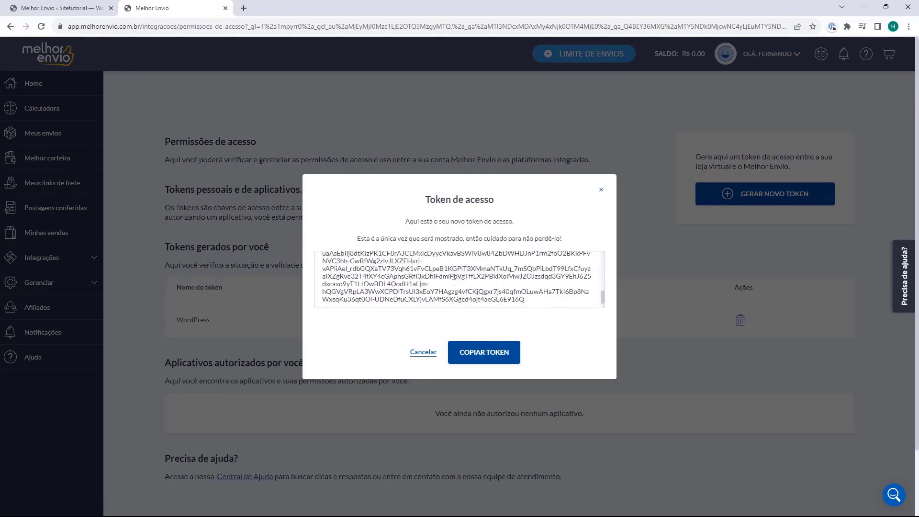
{"action": "scroll", "coordinate": [459, 294], "scroll_direction": "up", "scroll_amount": 2}
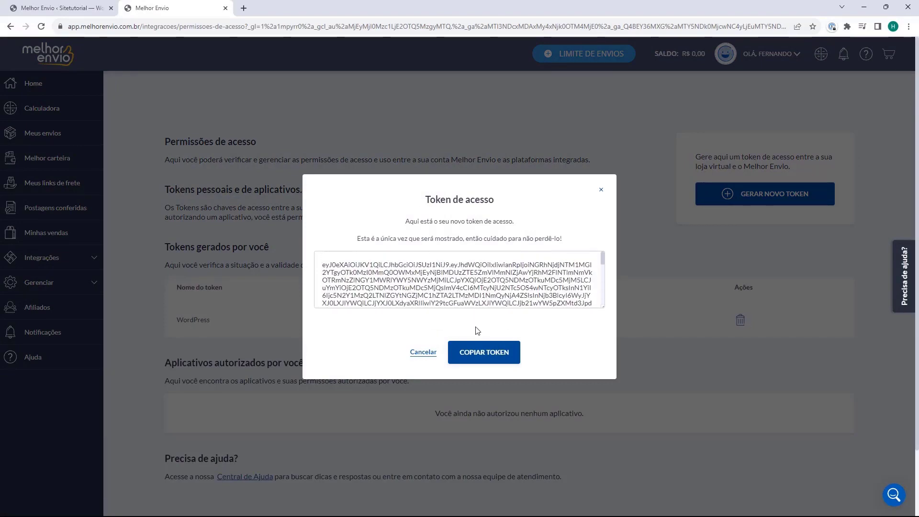
{"action": "left_click", "coordinate": [487, 357]}
Paste the copied Melhor Envio token into the plugin's Token field and save it
{"action": "left_click", "coordinate": [69, 12]}
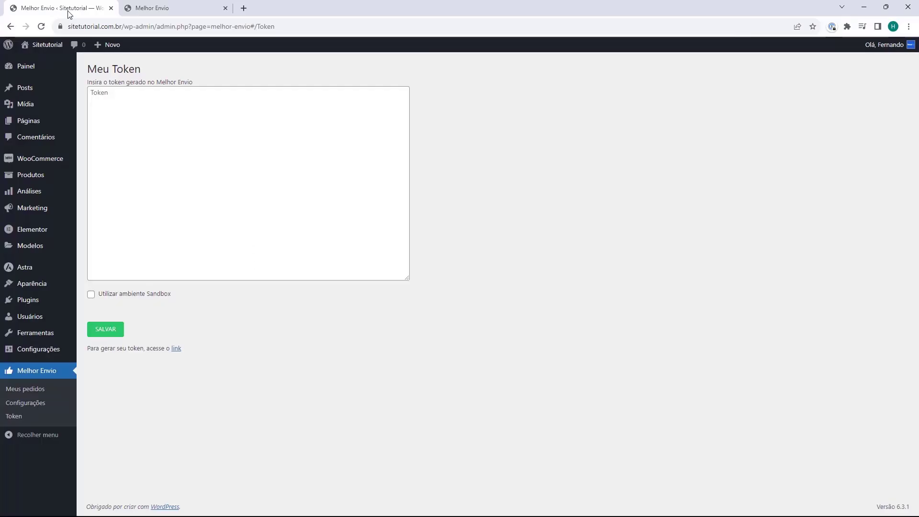
{"action": "left_click", "coordinate": [109, 99]}
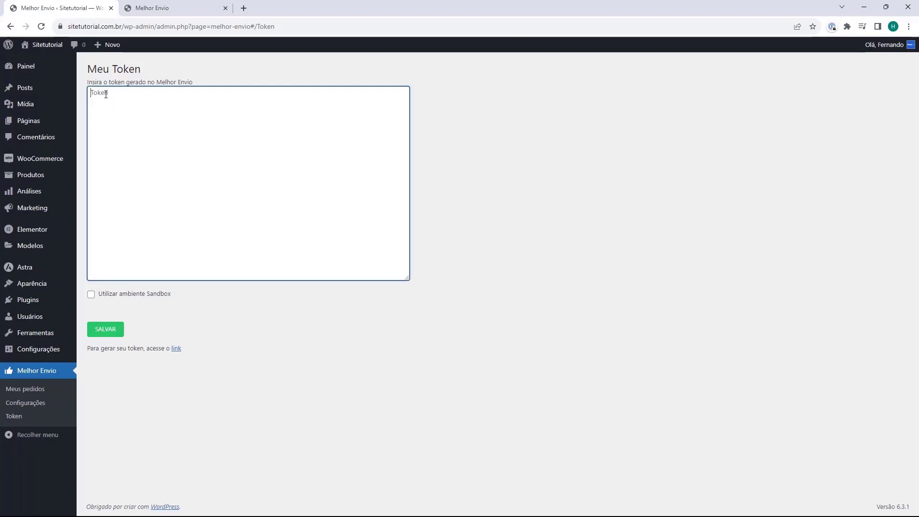
{"action": "key", "text": "ctrl+v"}
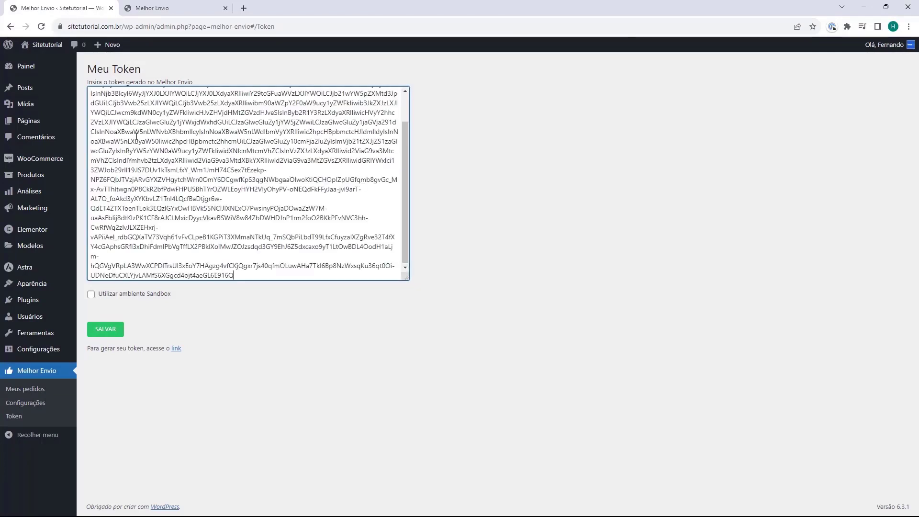
{"action": "scroll", "coordinate": [138, 140], "scroll_direction": "up", "scroll_amount": 1}
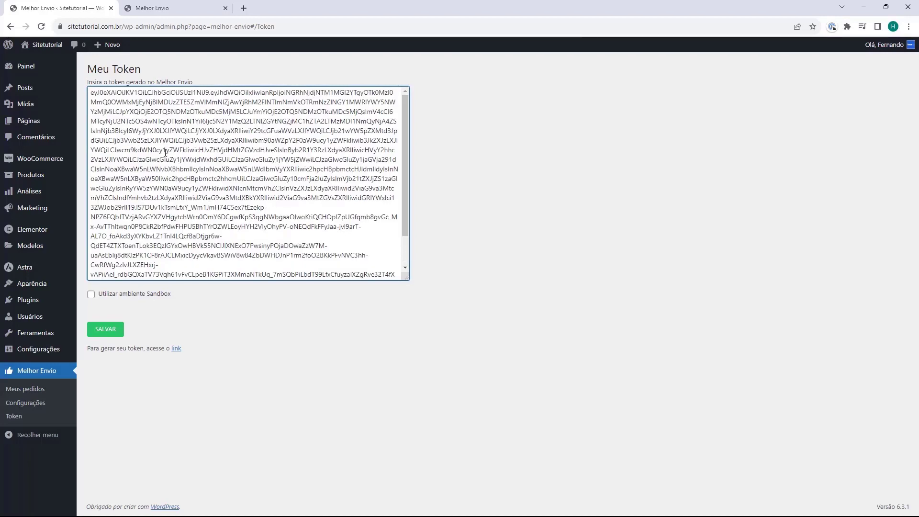
{"action": "left_click", "coordinate": [105, 335]}
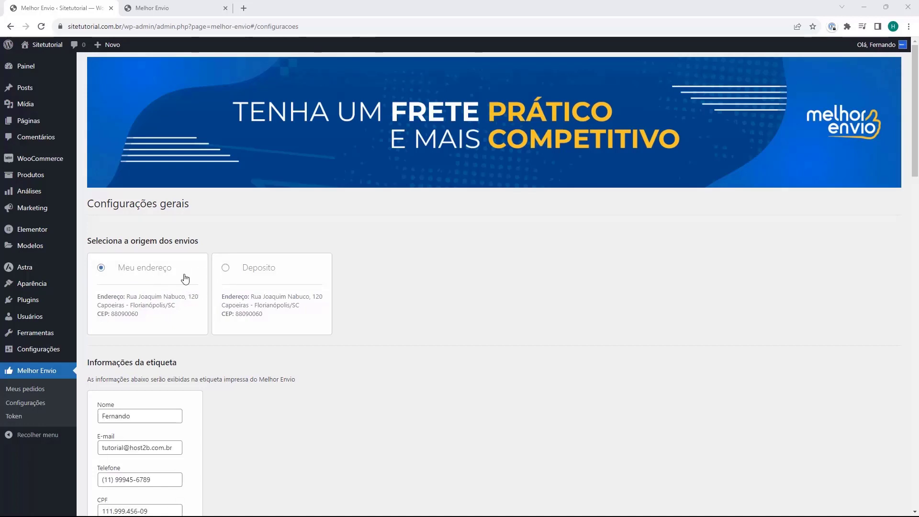
{"action": "scroll", "coordinate": [118, 341], "scroll_direction": "down", "scroll_amount": 1}
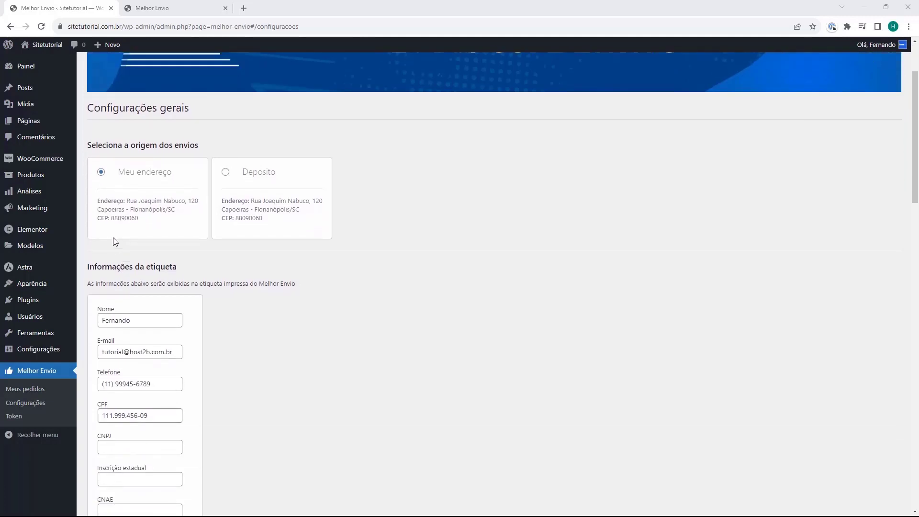
{"action": "scroll", "coordinate": [99, 254], "scroll_direction": "down", "scroll_amount": 1}
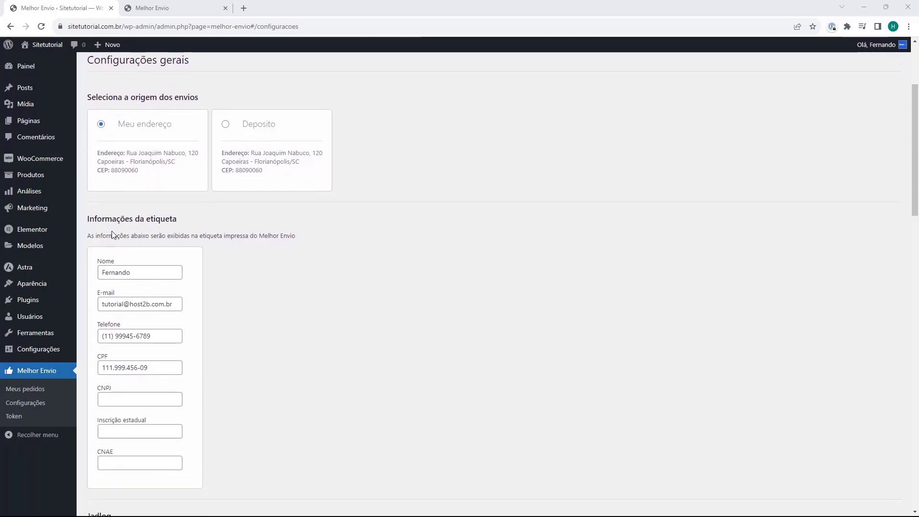
{"action": "scroll", "coordinate": [189, 237], "scroll_direction": "down", "scroll_amount": 2}
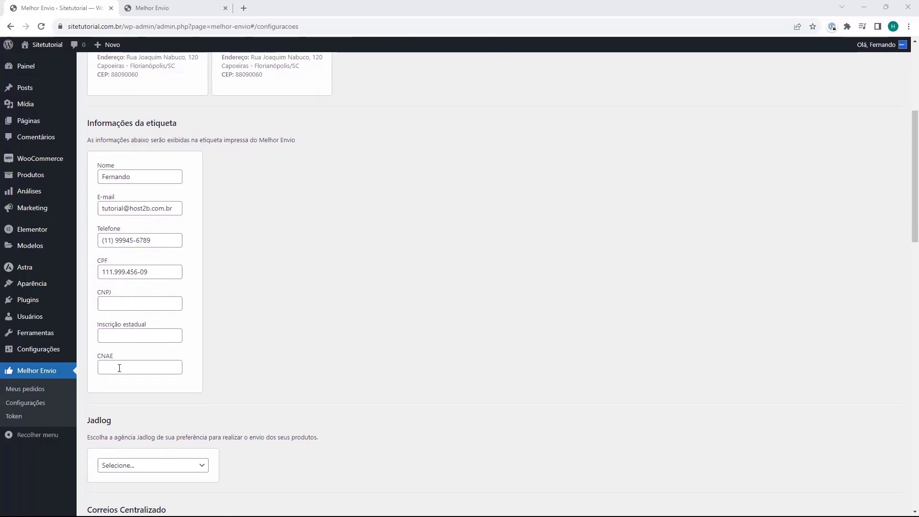
{"action": "scroll", "coordinate": [189, 285], "scroll_direction": "down", "scroll_amount": 5}
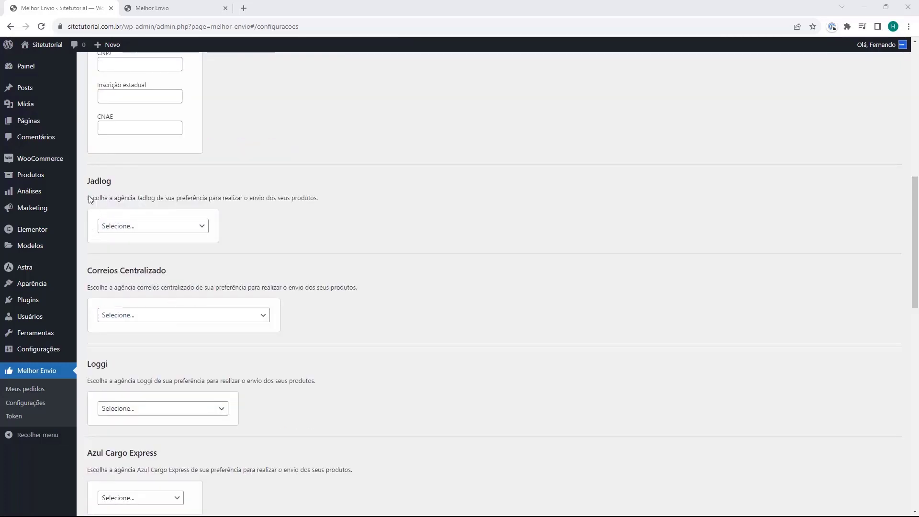
{"action": "left_click", "coordinate": [123, 228]}
{"action": "left_click", "coordinate": [132, 229]}
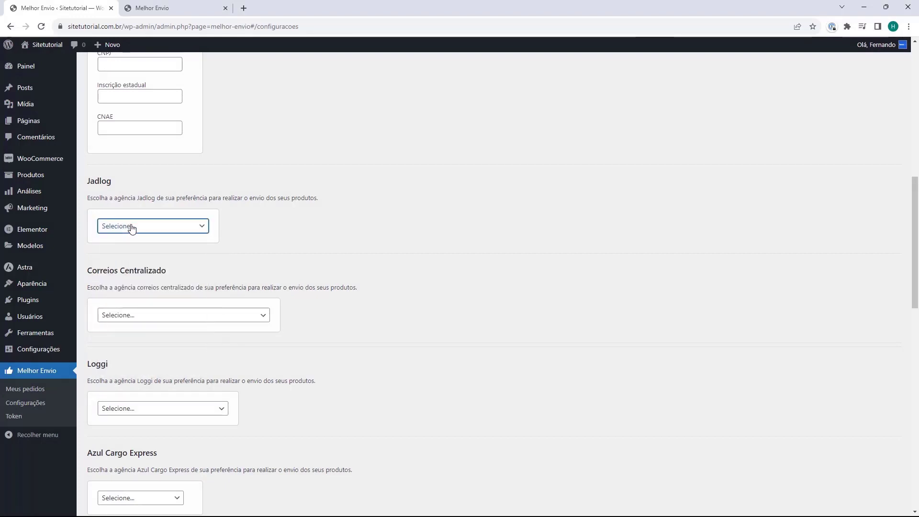
{"action": "left_click", "coordinate": [117, 314]}
{"action": "left_click", "coordinate": [117, 314]}
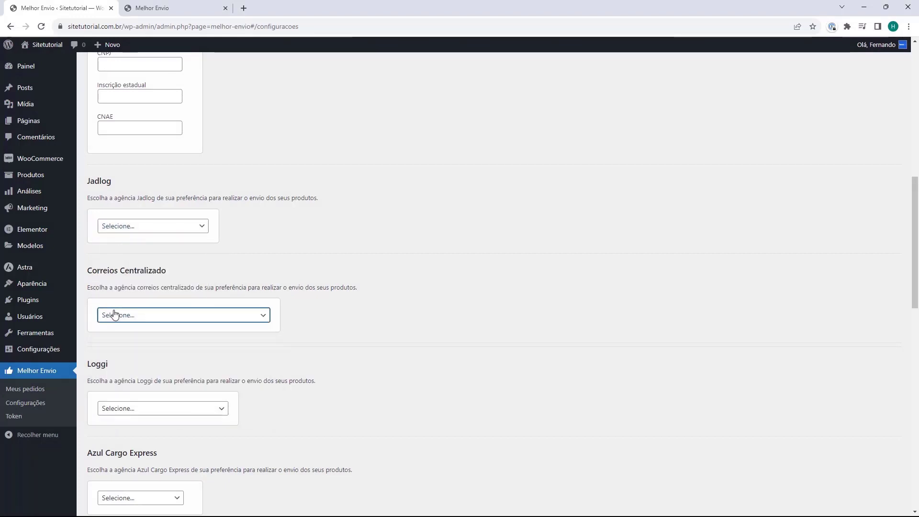
{"action": "scroll", "coordinate": [116, 199], "scroll_direction": "down", "scroll_amount": 1}
{"action": "scroll", "coordinate": [116, 200], "scroll_direction": "down", "scroll_amount": 1}
{"action": "left_click", "coordinate": [128, 313]}
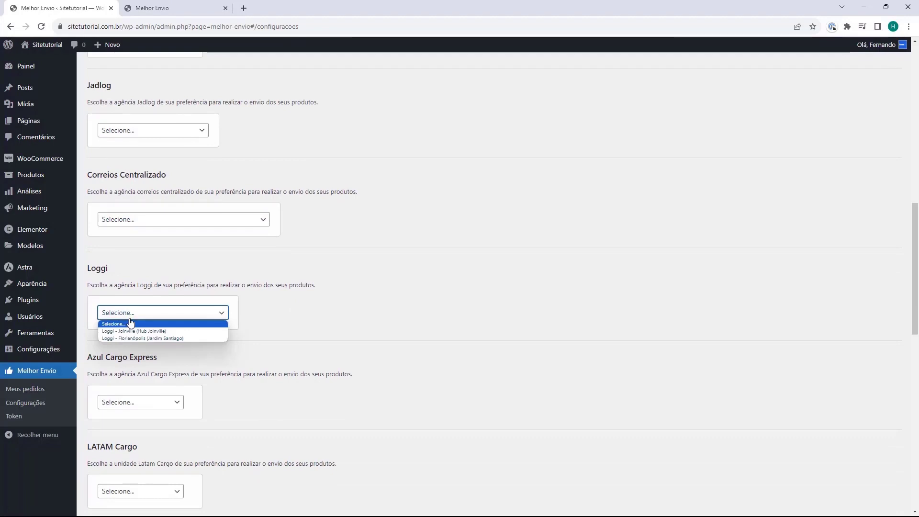
{"action": "left_click", "coordinate": [130, 322]}
{"action": "left_click", "coordinate": [130, 321]}
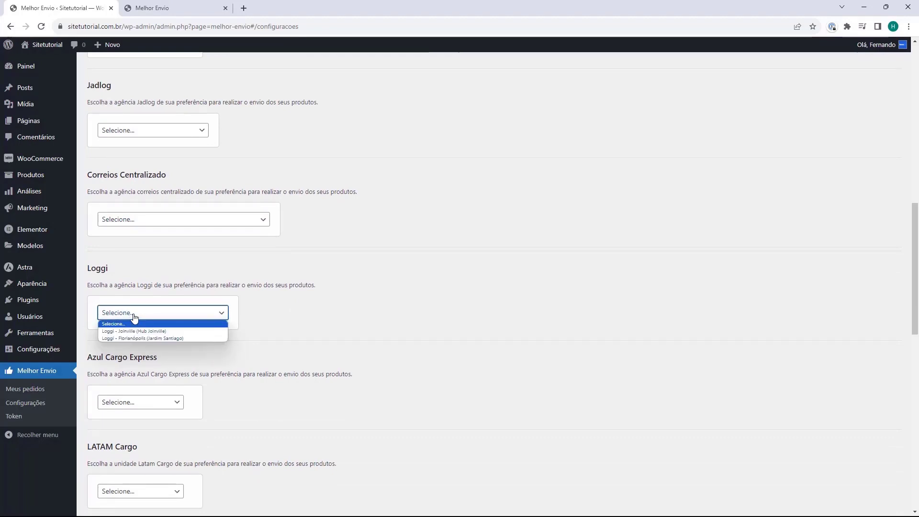
{"action": "left_click", "coordinate": [131, 320]}
{"action": "left_click", "coordinate": [119, 402]}
{"action": "left_click", "coordinate": [120, 401]}
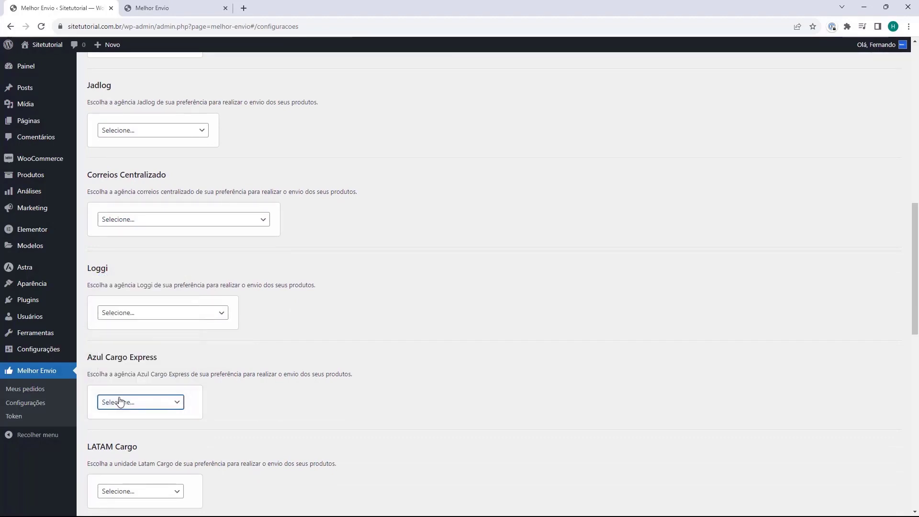
{"action": "scroll", "coordinate": [120, 402], "scroll_direction": "up", "scroll_amount": 1}
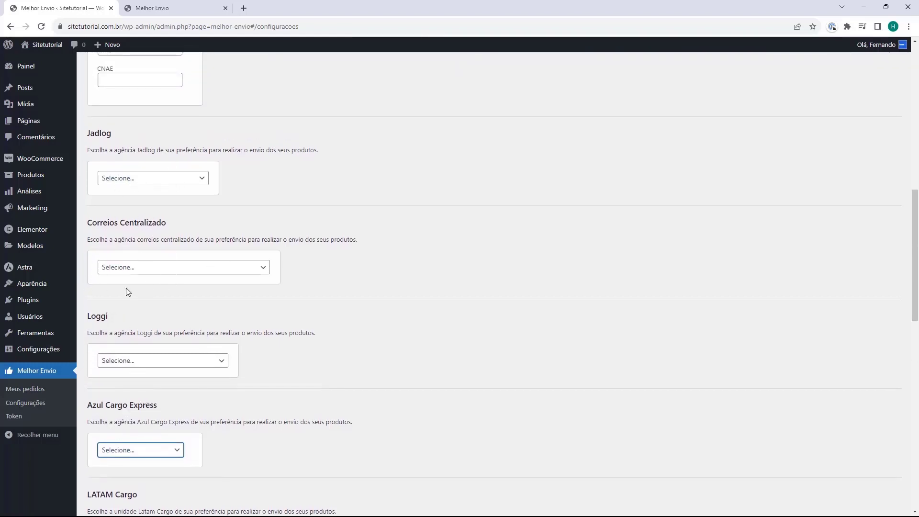
{"action": "scroll", "coordinate": [114, 260], "scroll_direction": "down", "scroll_amount": 1}
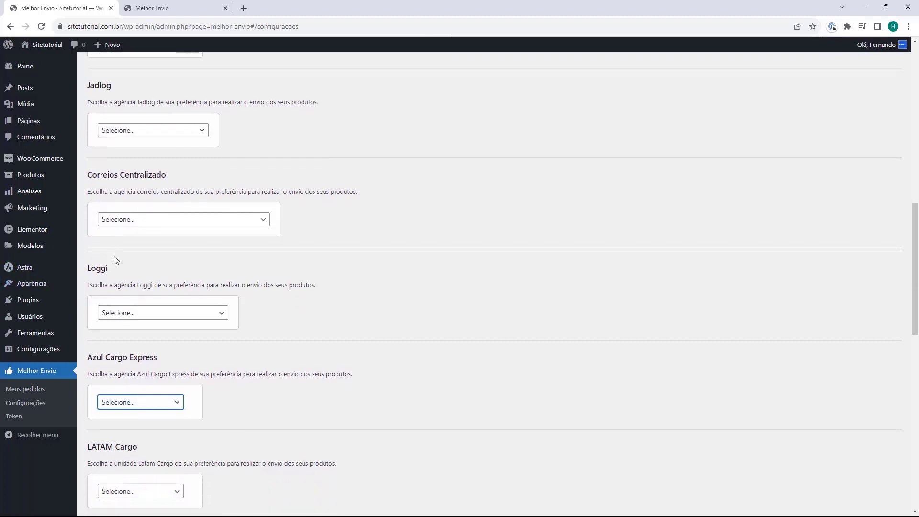
{"action": "scroll", "coordinate": [131, 243], "scroll_direction": "down", "scroll_amount": 3}
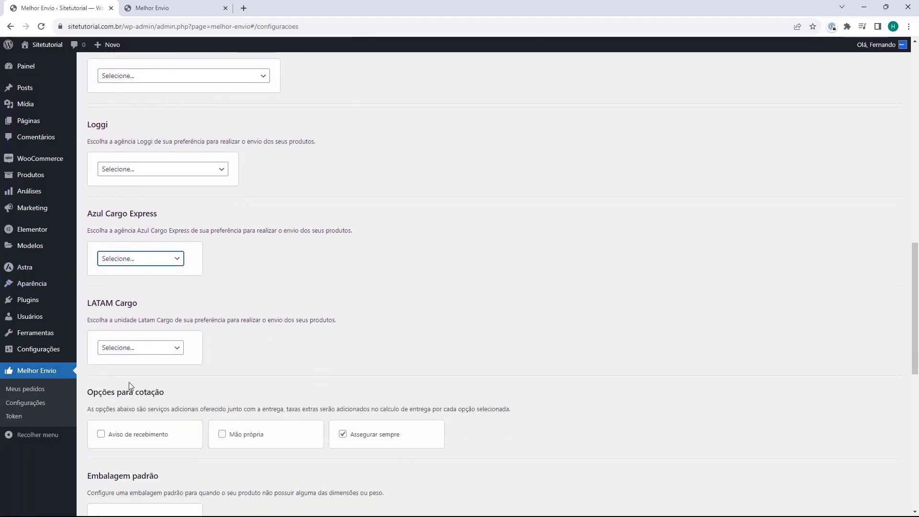
{"action": "scroll", "coordinate": [126, 379], "scroll_direction": "up", "scroll_amount": 4}
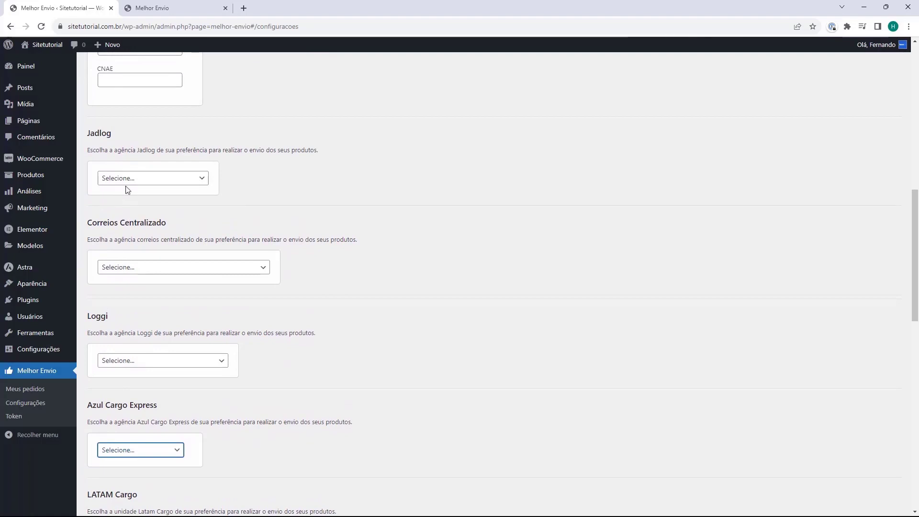
{"action": "scroll", "coordinate": [128, 220], "scroll_direction": "down", "scroll_amount": 8}
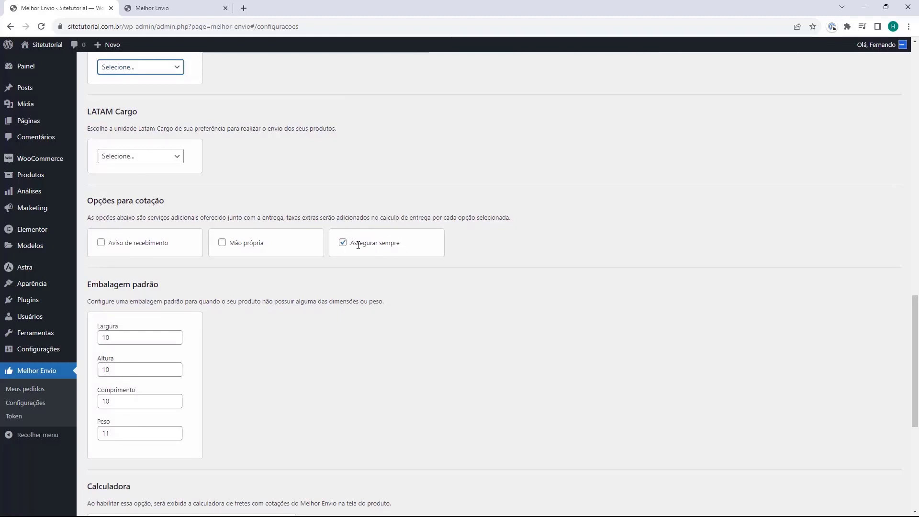
{"action": "scroll", "coordinate": [88, 189], "scroll_direction": "down", "scroll_amount": 2}
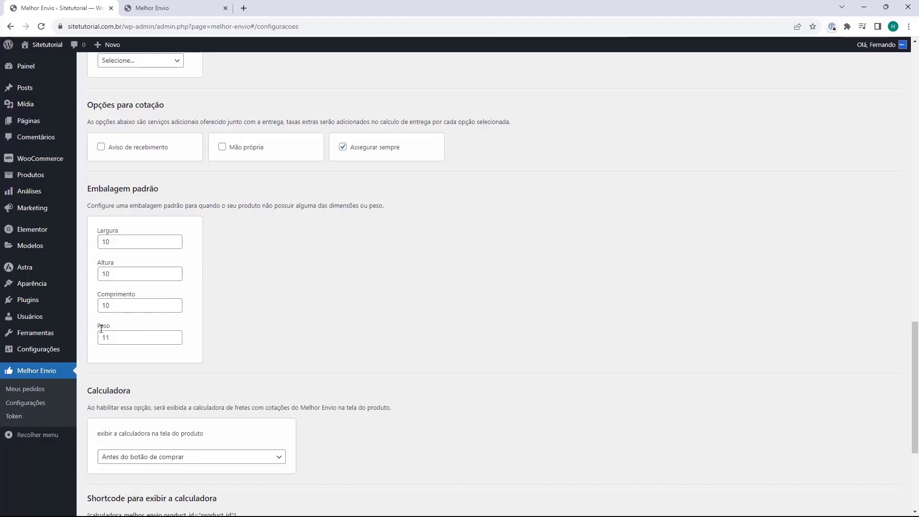
{"action": "scroll", "coordinate": [134, 247], "scroll_direction": "down", "scroll_amount": 3}
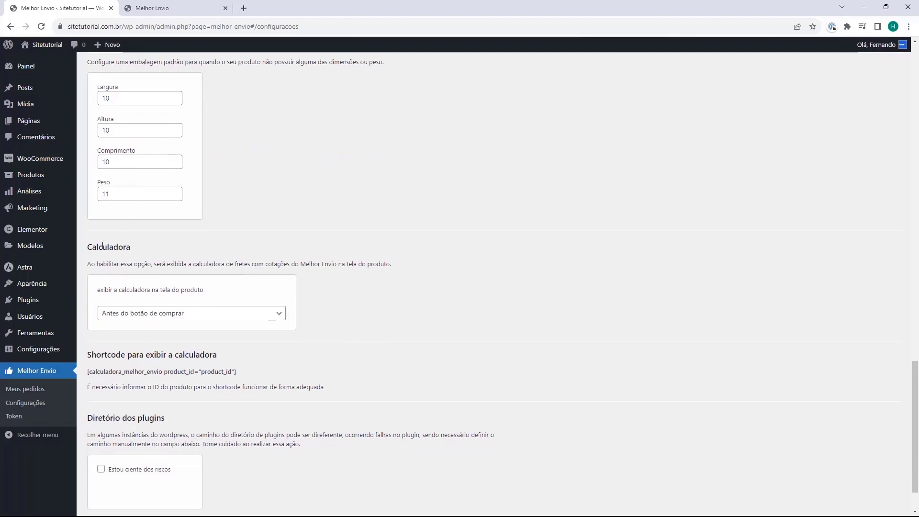
{"action": "left_click_drag", "start_coordinate": [88, 247], "coordinate": [131, 246]}
{"action": "left_click", "coordinate": [128, 251]}
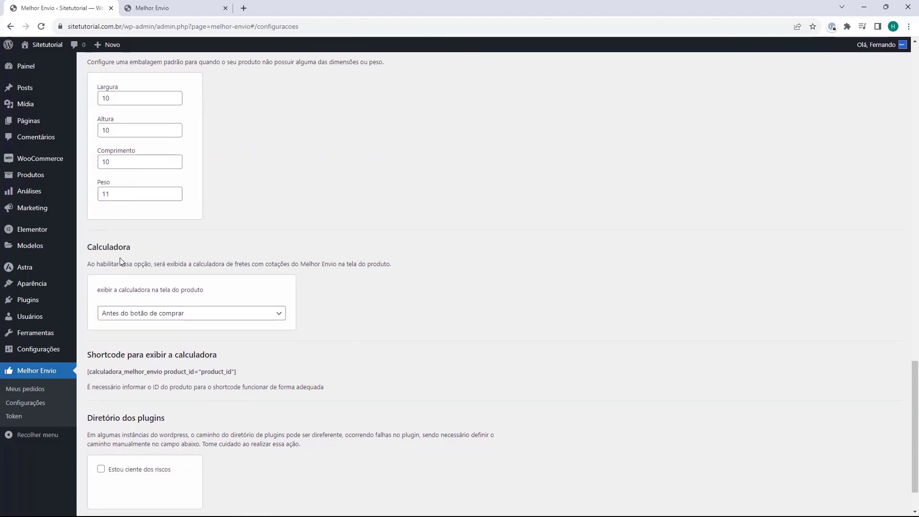
{"action": "scroll", "coordinate": [120, 261], "scroll_direction": "down", "scroll_amount": 1}
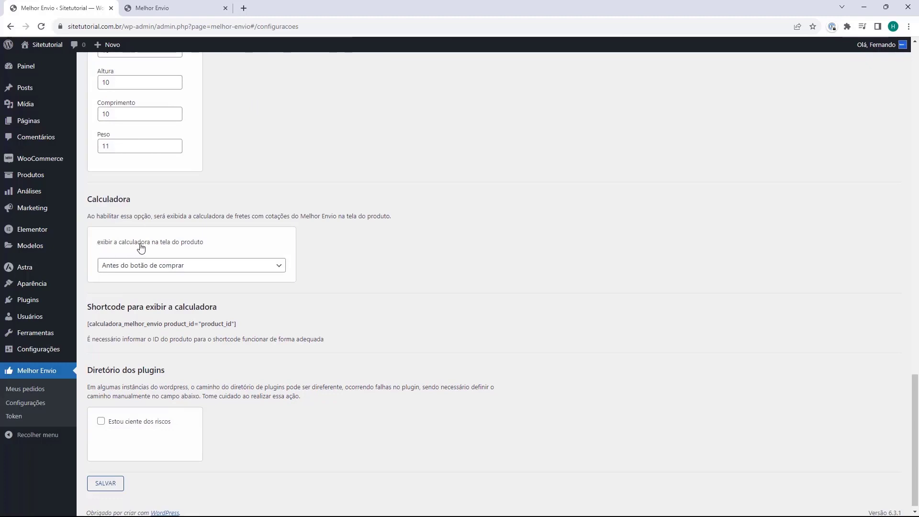
Set the Calculadora to 'Depois do botão de comprar', save the settings, and close the confirmation
{"action": "left_click", "coordinate": [150, 268]}
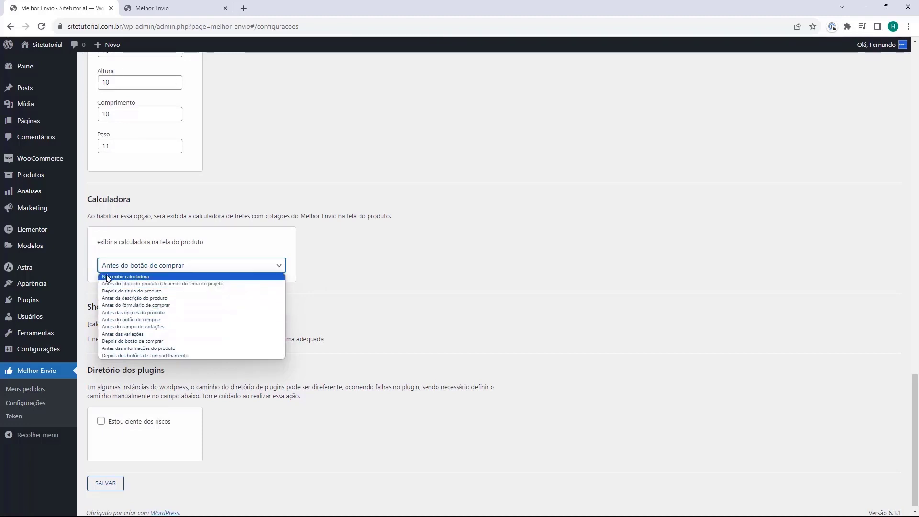
{"action": "left_click", "coordinate": [105, 340]}
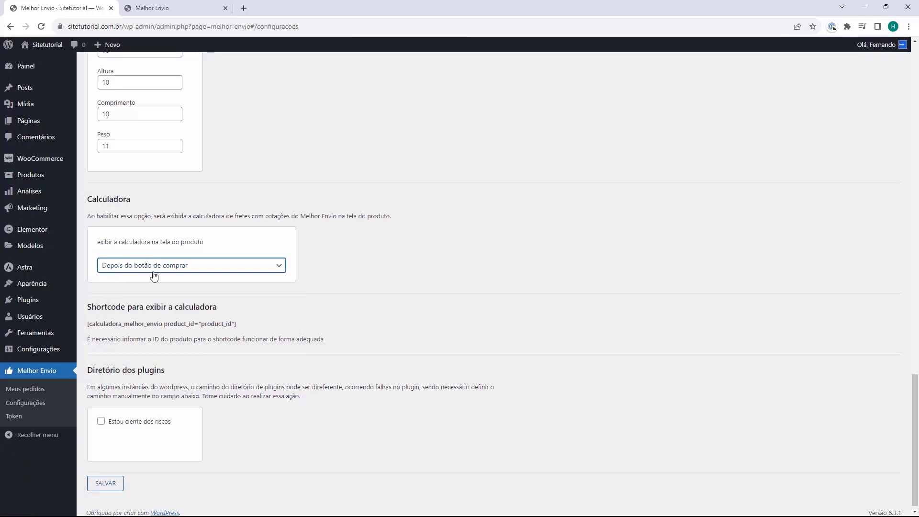
{"action": "scroll", "coordinate": [194, 267], "scroll_direction": "down", "scroll_amount": 1}
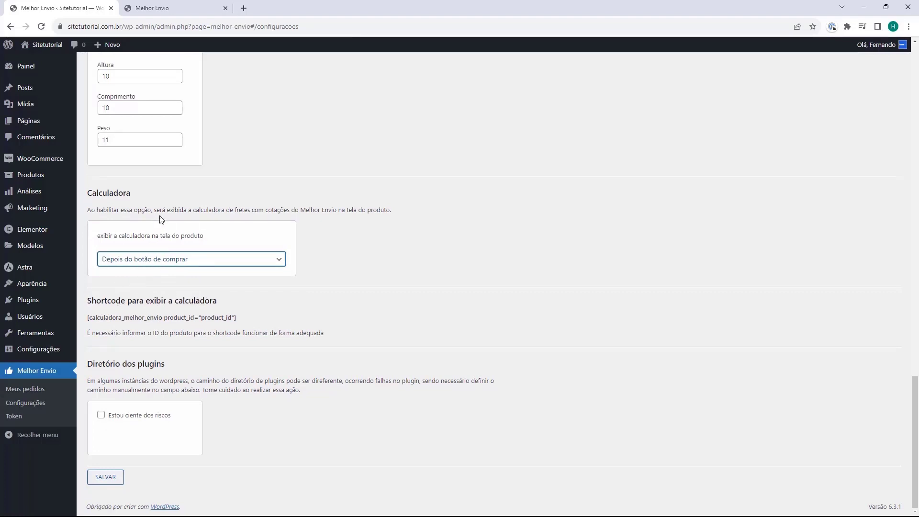
{"action": "left_click", "coordinate": [106, 478]}
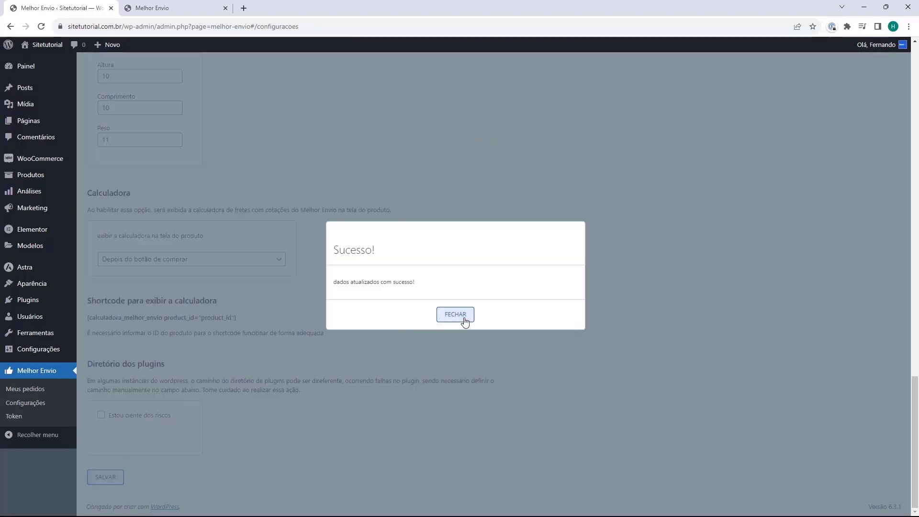
{"action": "left_click", "coordinate": [464, 319]}
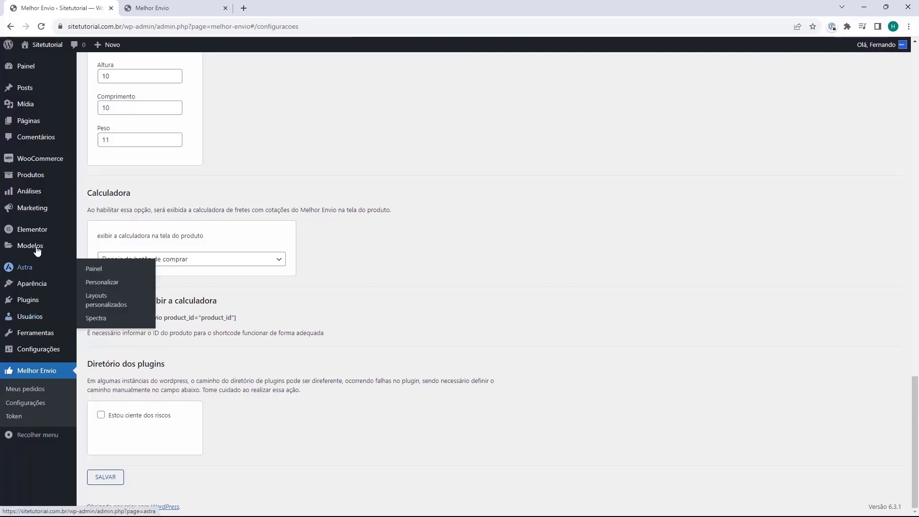
Go to WooCommerce Configurações and open the Entrega (shipping) tab
{"action": "mouse_move", "coordinate": [26, 166]}
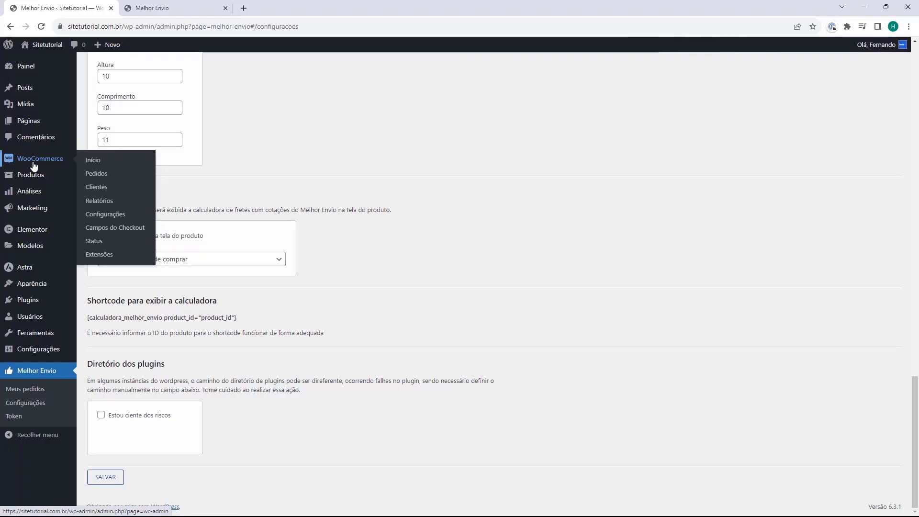
{"action": "left_click", "coordinate": [104, 218]}
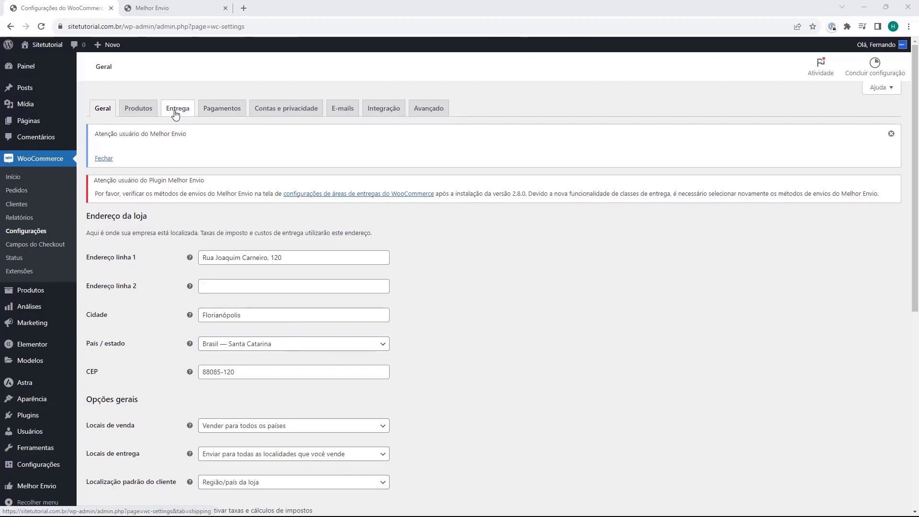
{"action": "left_click", "coordinate": [175, 113]}
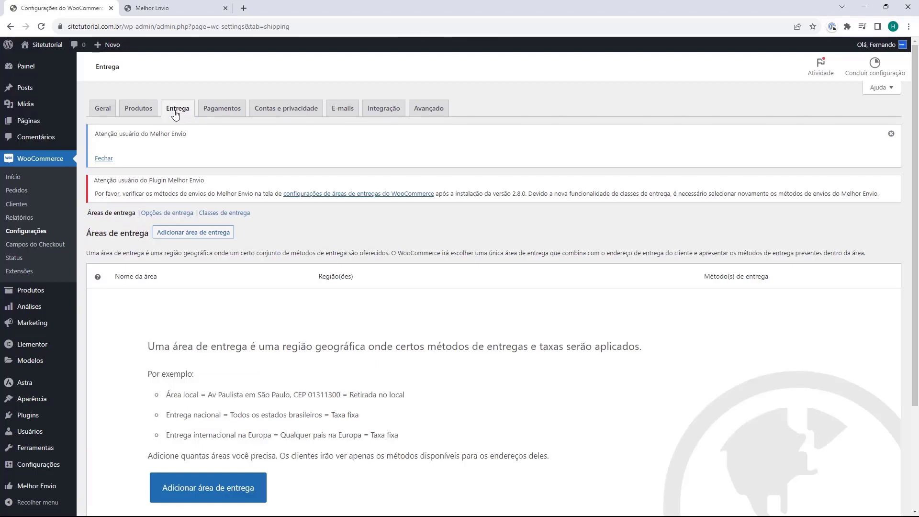
{"action": "scroll", "coordinate": [175, 115], "scroll_direction": "down", "scroll_amount": 2}
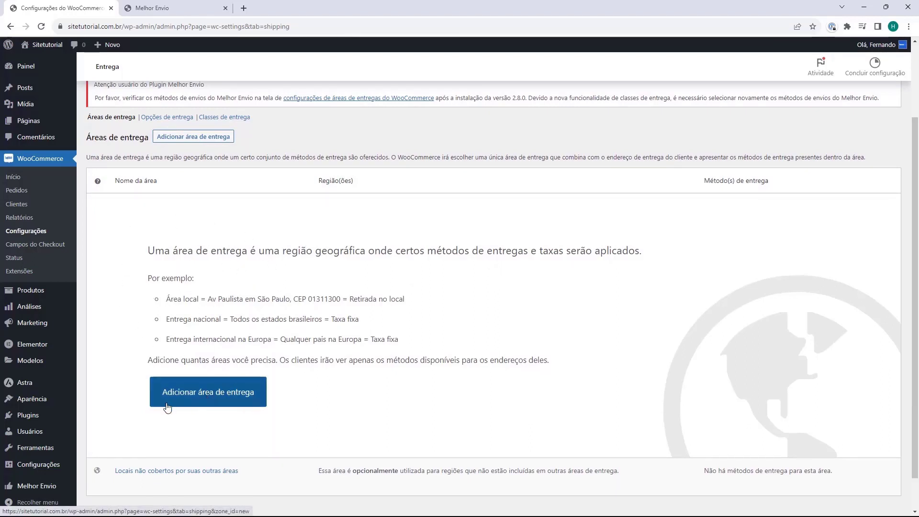
Add a new shipping zone and start naming it 'Entre' in Nome da área
{"action": "left_click", "coordinate": [216, 404]}
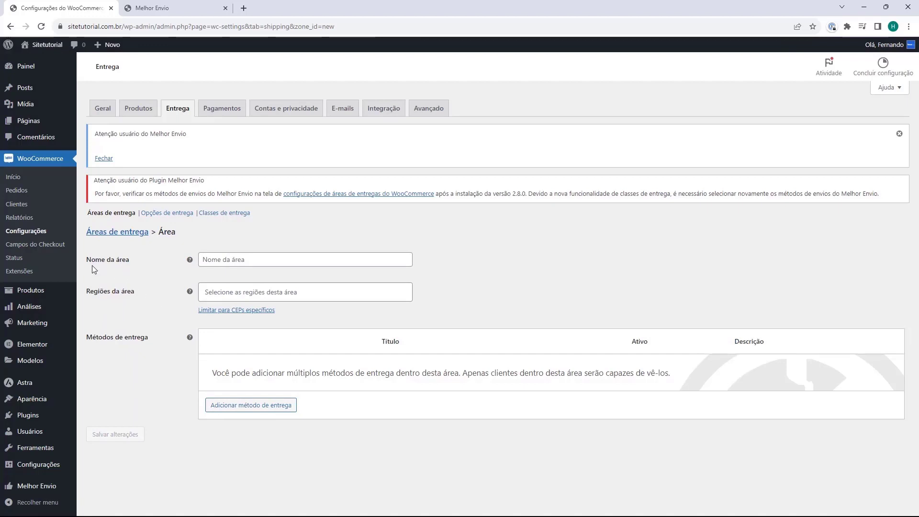
{"action": "left_click", "coordinate": [230, 264]}
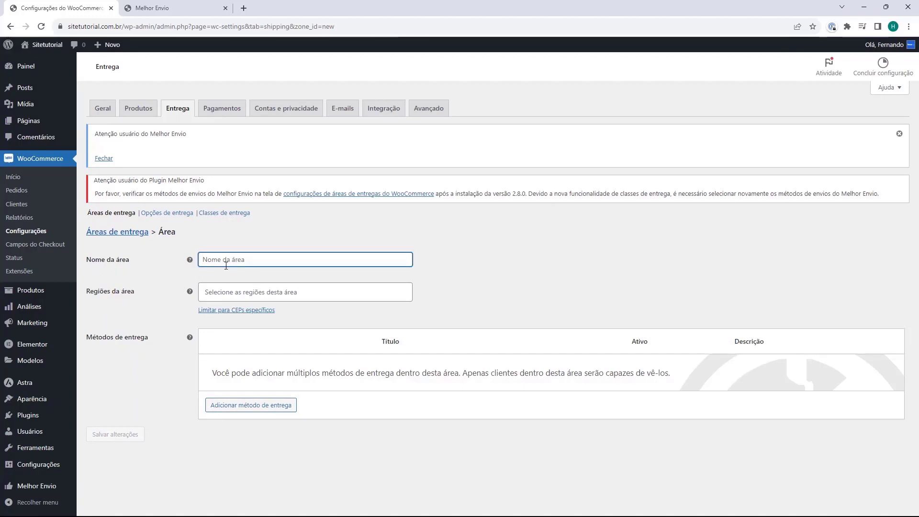
{"action": "type", "text": "Entrega"}
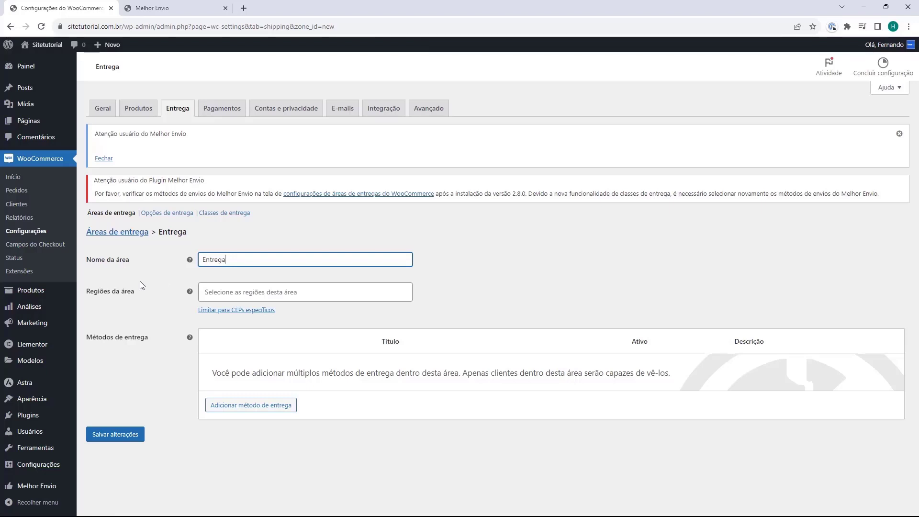
Search 'brasil' in the zone regions field and set Brasil as the Entrega zone's region
{"action": "left_click", "coordinate": [205, 290]}
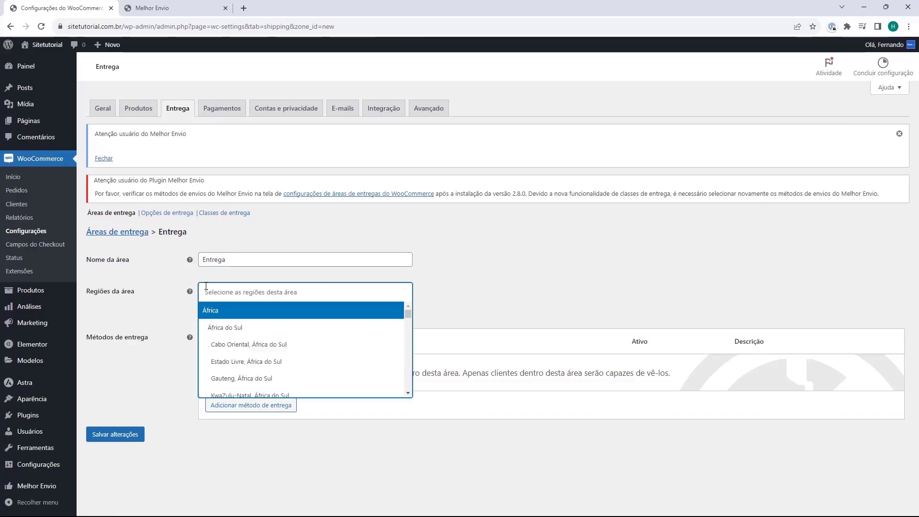
{"action": "type", "text": "brasil"}
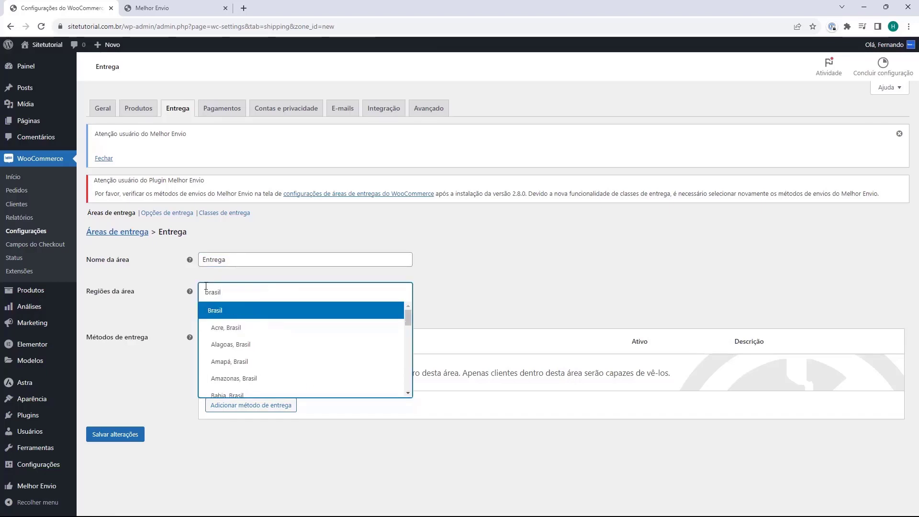
{"action": "scroll", "coordinate": [249, 319], "scroll_direction": "down", "scroll_amount": 4}
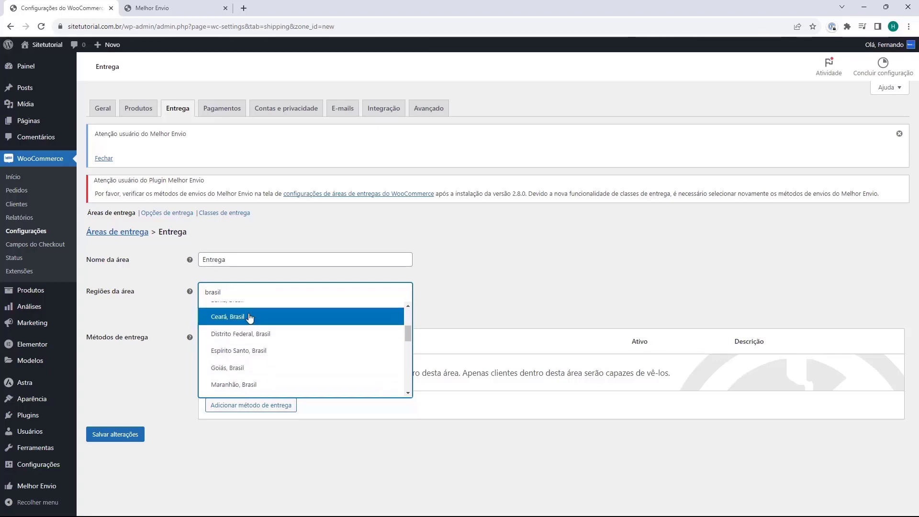
{"action": "scroll", "coordinate": [254, 321], "scroll_direction": "down", "scroll_amount": 5}
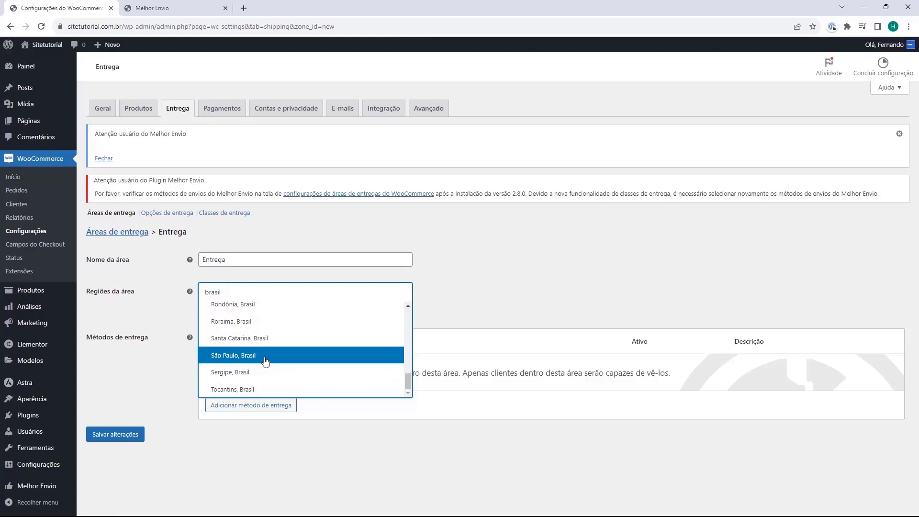
{"action": "scroll", "coordinate": [266, 361], "scroll_direction": "up", "scroll_amount": 2}
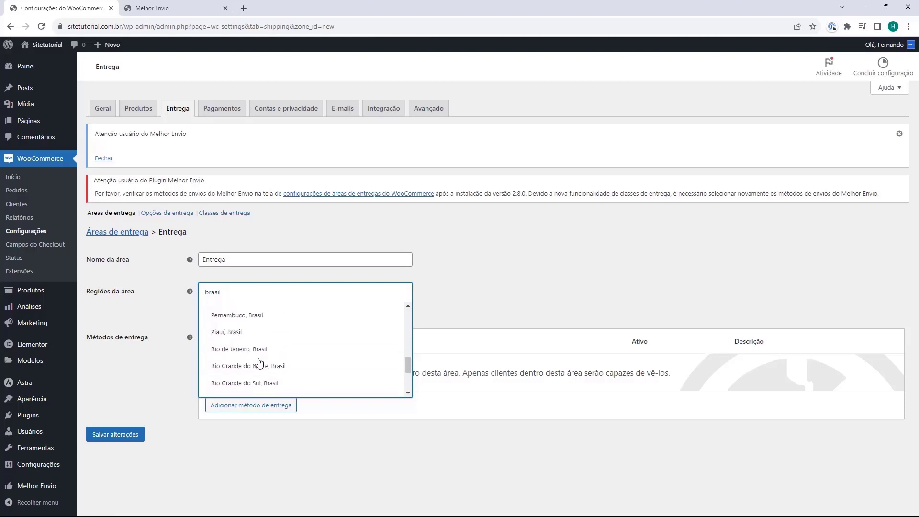
{"action": "scroll", "coordinate": [282, 371], "scroll_direction": "up", "scroll_amount": 8}
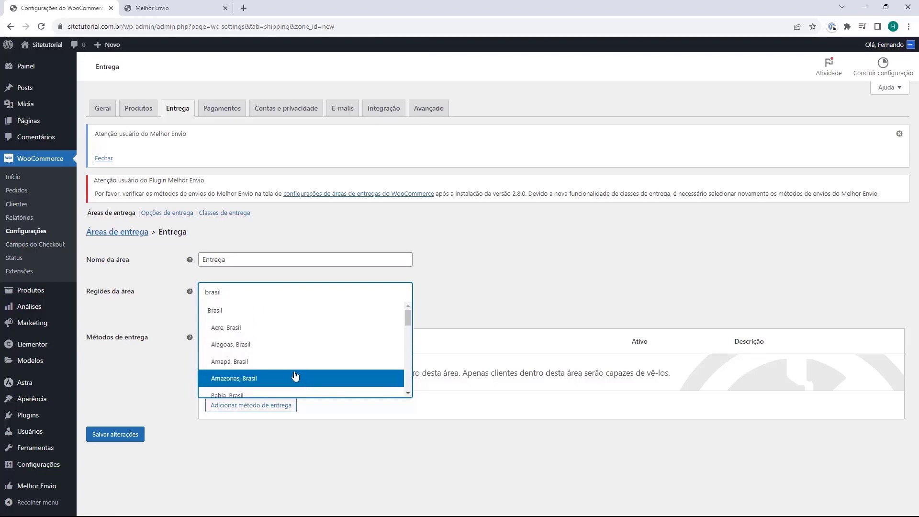
{"action": "left_click", "coordinate": [223, 312]}
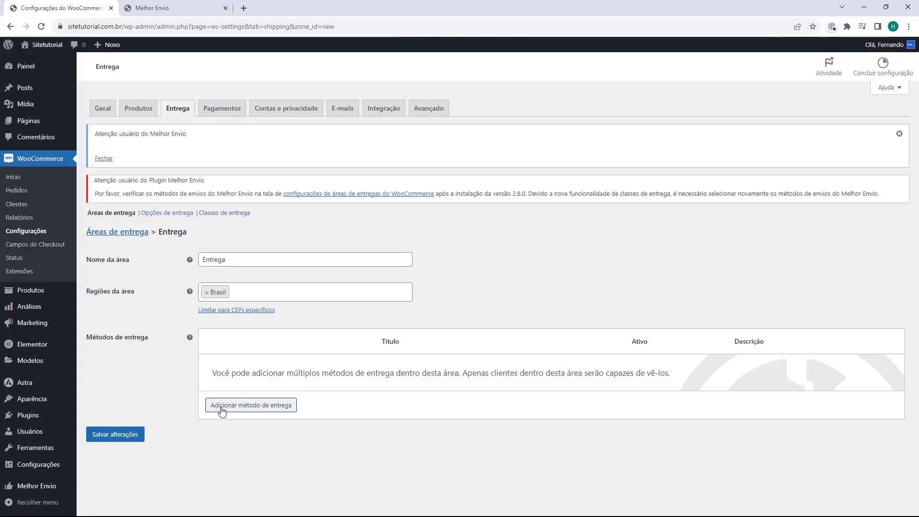
Add Correios Pac (Melhor Envio) as the first shipping method of the Entrega zone
{"action": "left_click", "coordinate": [250, 405]}
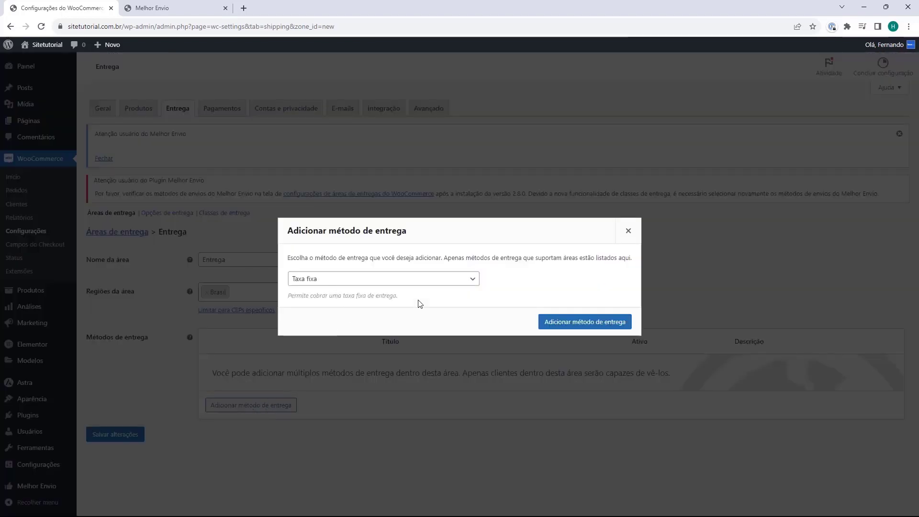
{"action": "left_click", "coordinate": [338, 283]}
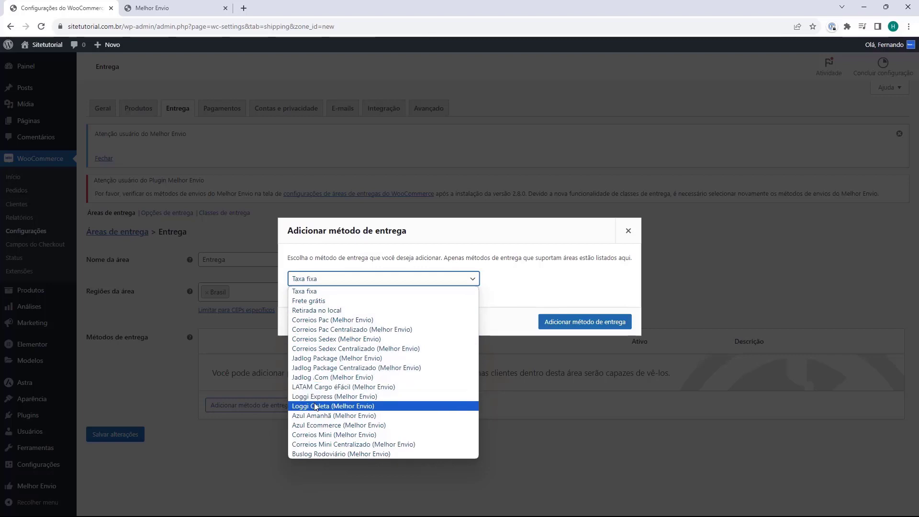
{"action": "left_click", "coordinate": [332, 320]}
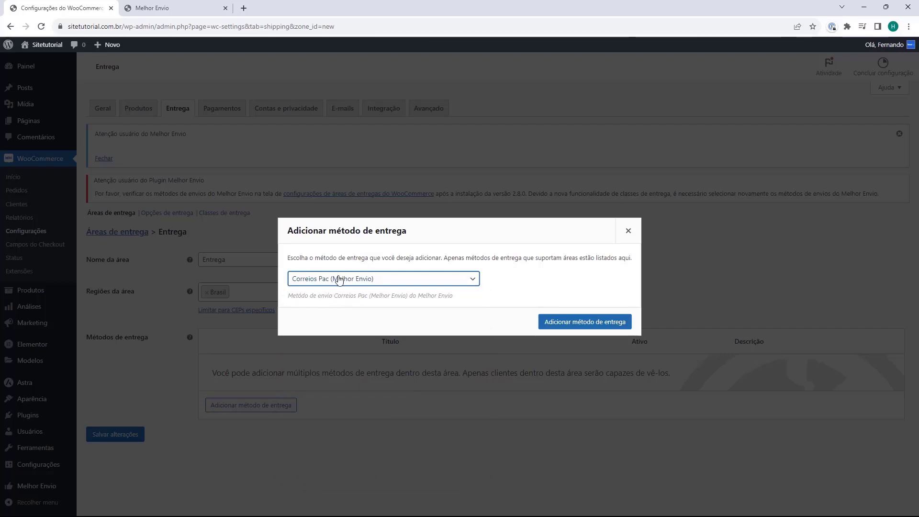
{"action": "left_click", "coordinate": [569, 326]}
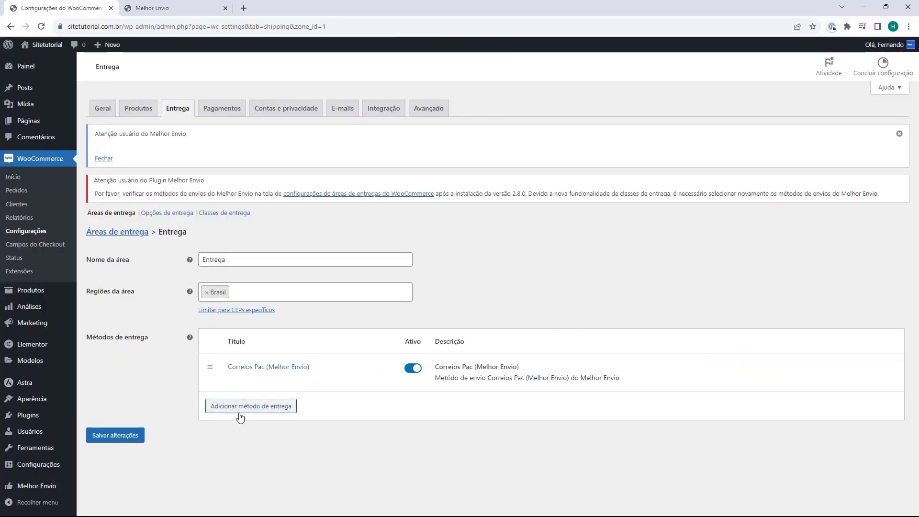
Add Correios Sedex (Melhor Envio) as a second shipping method of the Entrega zone
{"action": "left_click", "coordinate": [236, 408]}
{"action": "left_click", "coordinate": [360, 280]}
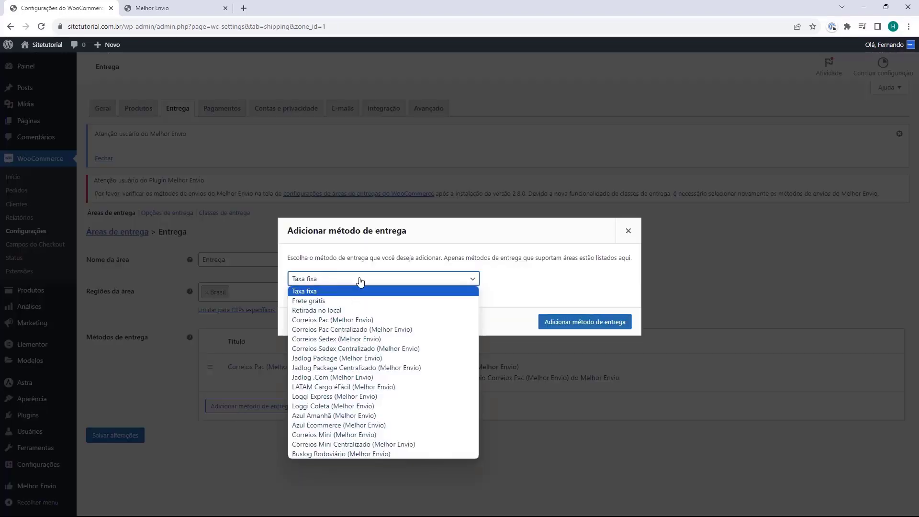
{"action": "left_click", "coordinate": [320, 340]}
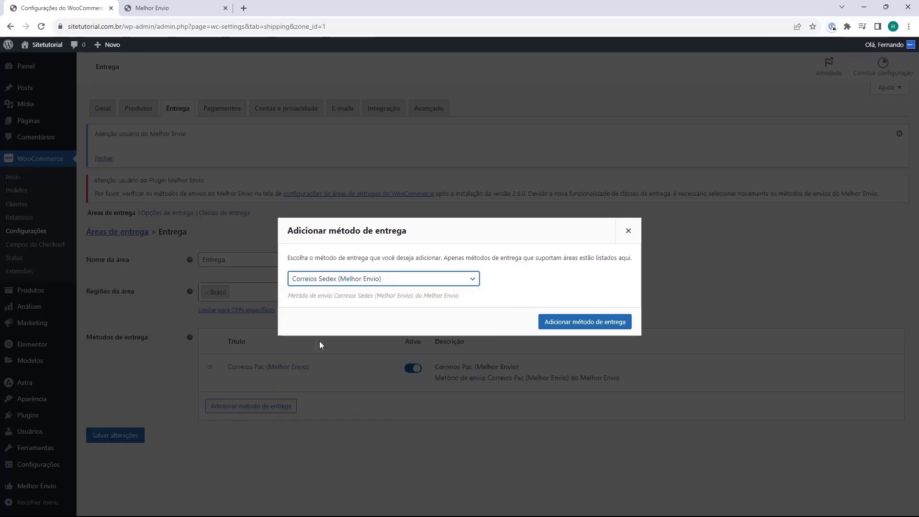
{"action": "left_click", "coordinate": [564, 322]}
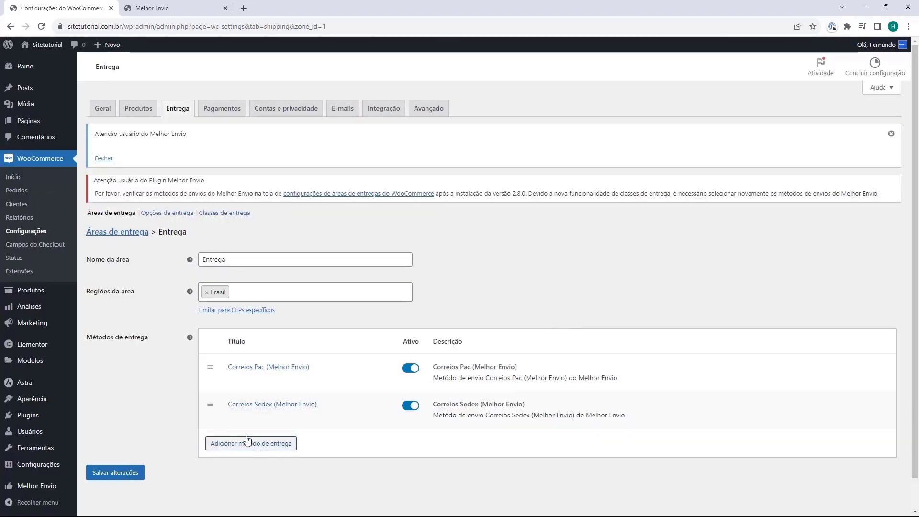
{"action": "mouse_move", "coordinate": [243, 387]}
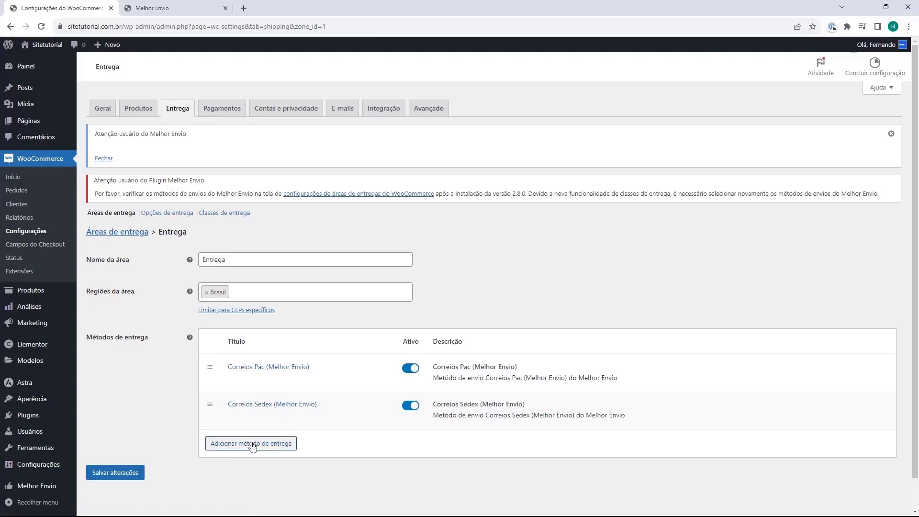
Add Jadlog Package (Melhor Envio) as the third shipping method of the Entrega zone
{"action": "left_click", "coordinate": [253, 446]}
{"action": "left_click", "coordinate": [319, 283]}
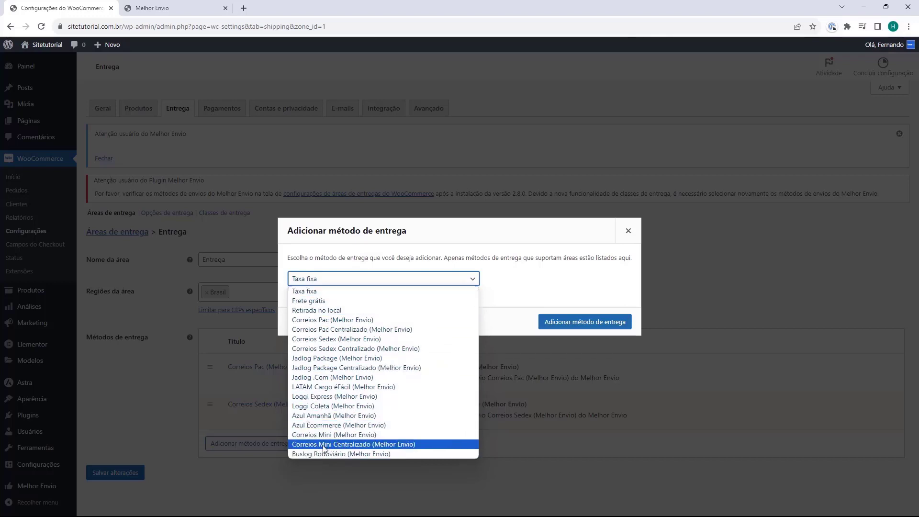
{"action": "left_click", "coordinate": [315, 360]}
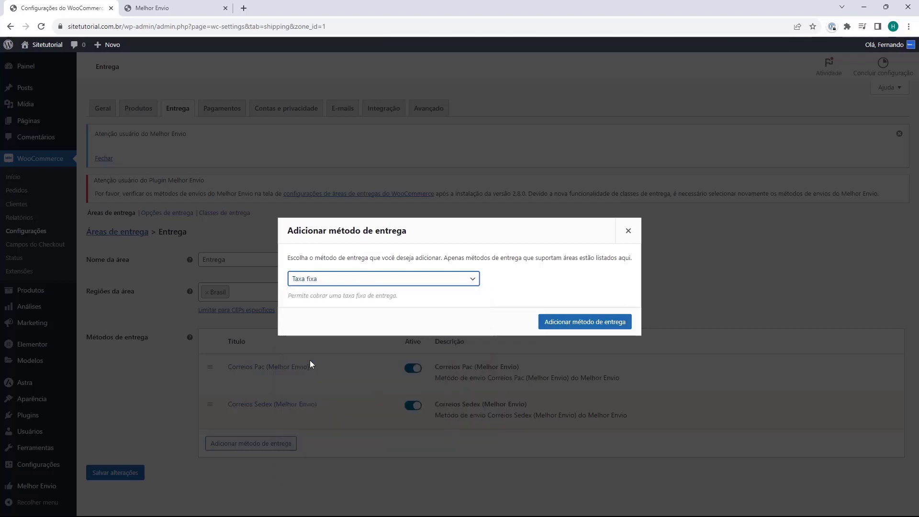
{"action": "left_click", "coordinate": [592, 326]}
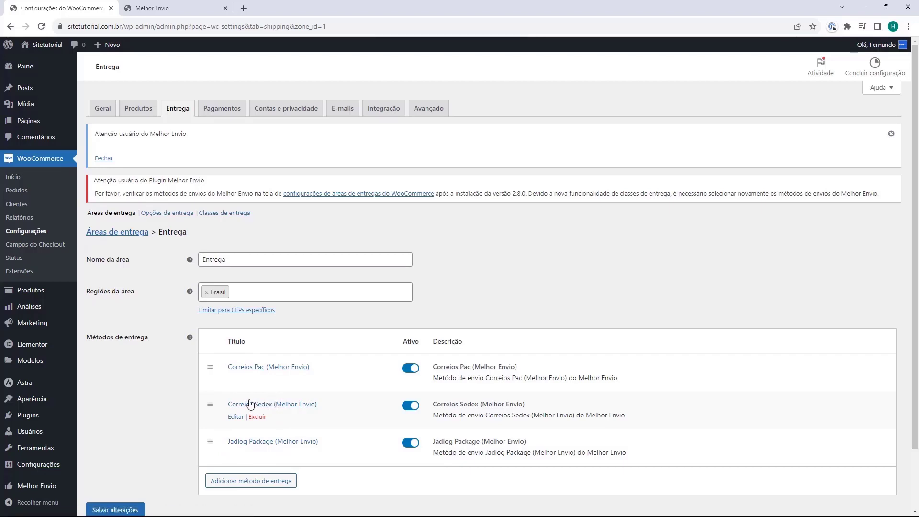
{"action": "scroll", "coordinate": [259, 364], "scroll_direction": "down", "scroll_amount": 2}
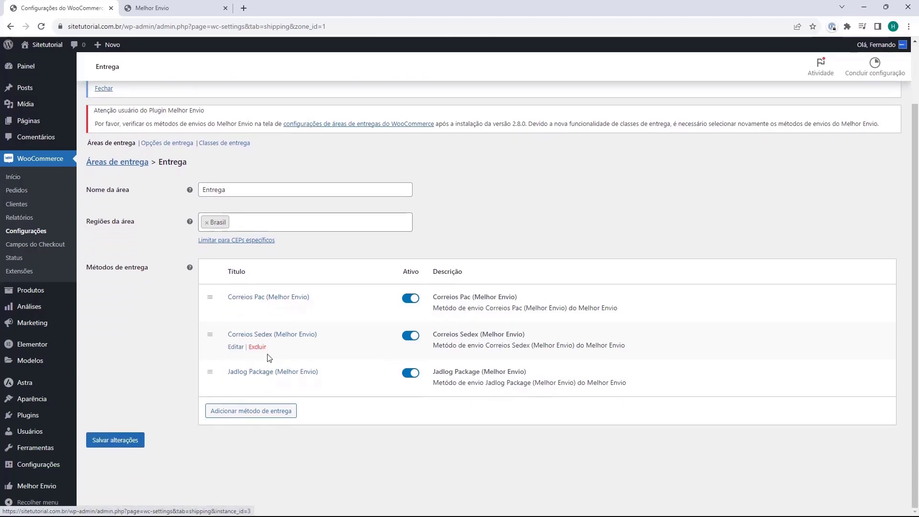
Save the Entrega zone with its Correios Pac, Correios Sedex and Jadlog Package methods
{"action": "left_click", "coordinate": [111, 443]}
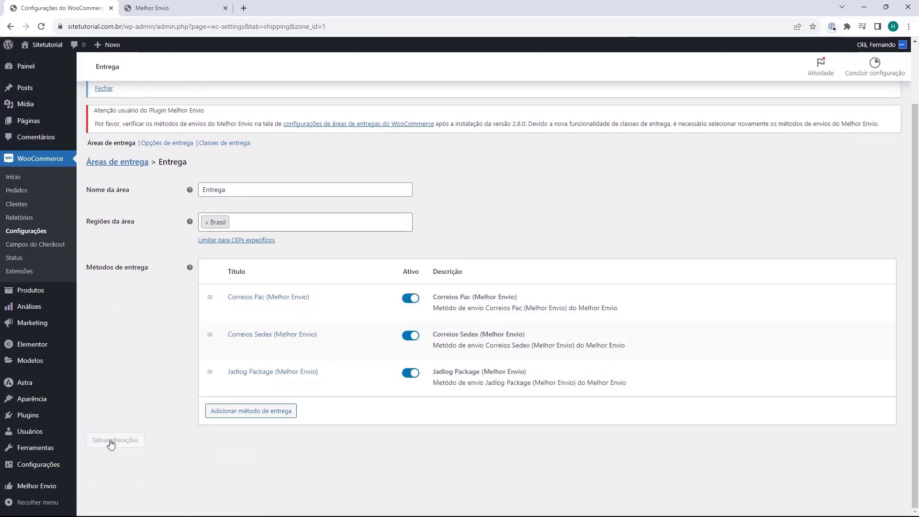
{"action": "scroll", "coordinate": [201, 381], "scroll_direction": "up", "scroll_amount": 2}
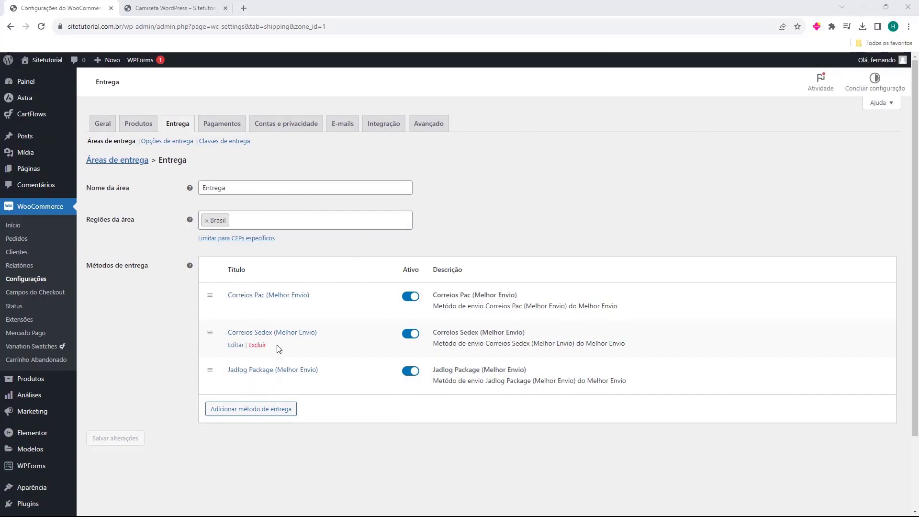
Paste a postcode into the Simulação de frete field on the Camiseta WordPress product page
{"action": "left_click", "coordinate": [175, 8]}
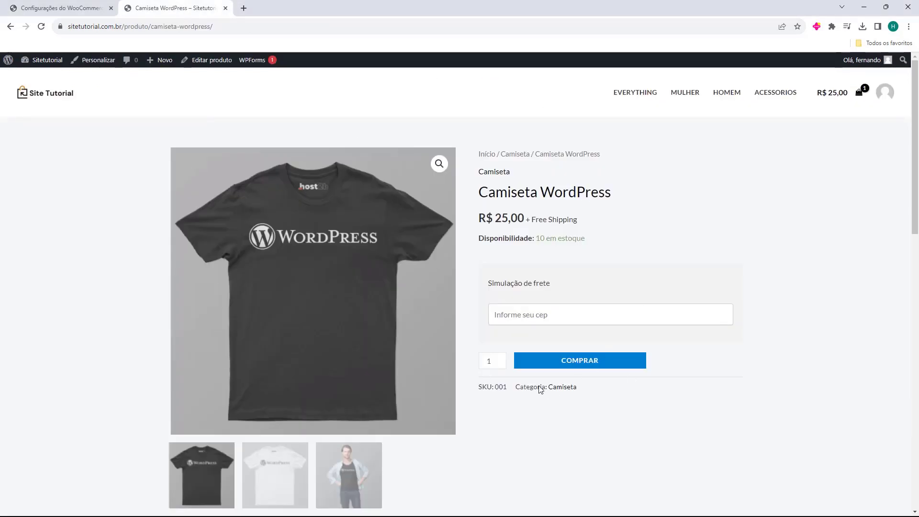
{"action": "left_click_drag", "start_coordinate": [489, 283], "coordinate": [533, 284]}
{"action": "left_click", "coordinate": [527, 314]}
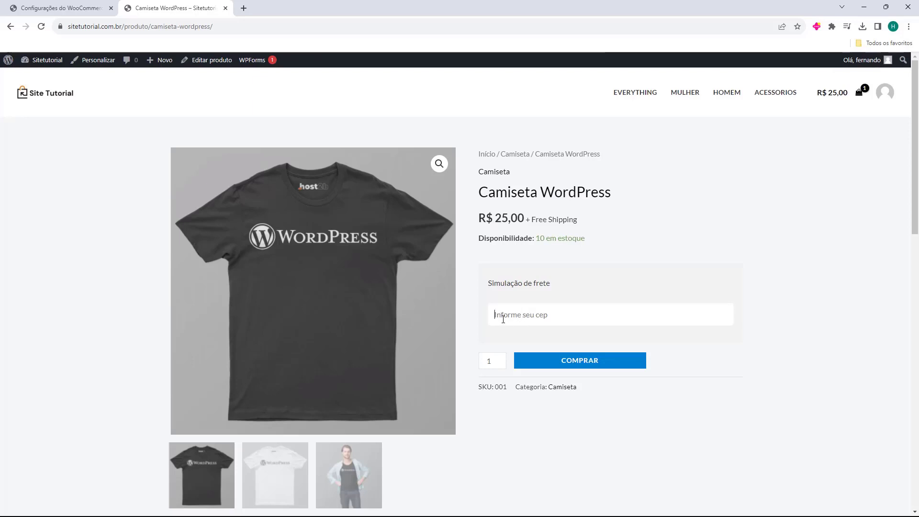
{"action": "type", "text": "88036-003"}
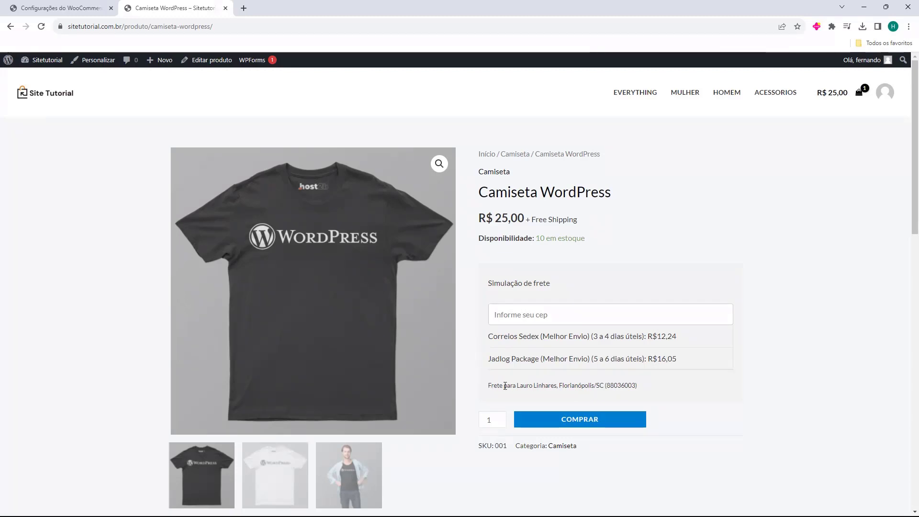
Check the Correios Sedex (R$12,24) and Jadlog Package (R$16,05) rates, then add the shirt to the cart
{"action": "double_click", "coordinate": [489, 335]}
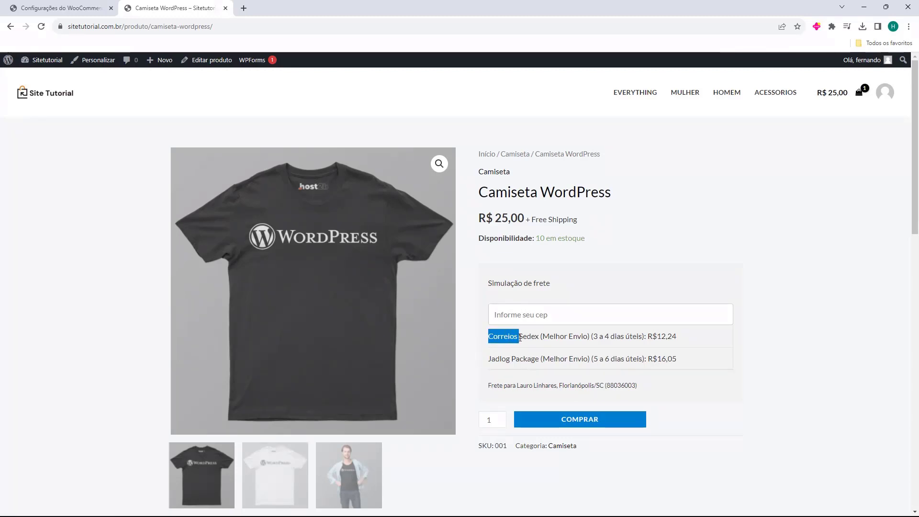
{"action": "left_click", "coordinate": [491, 360]}
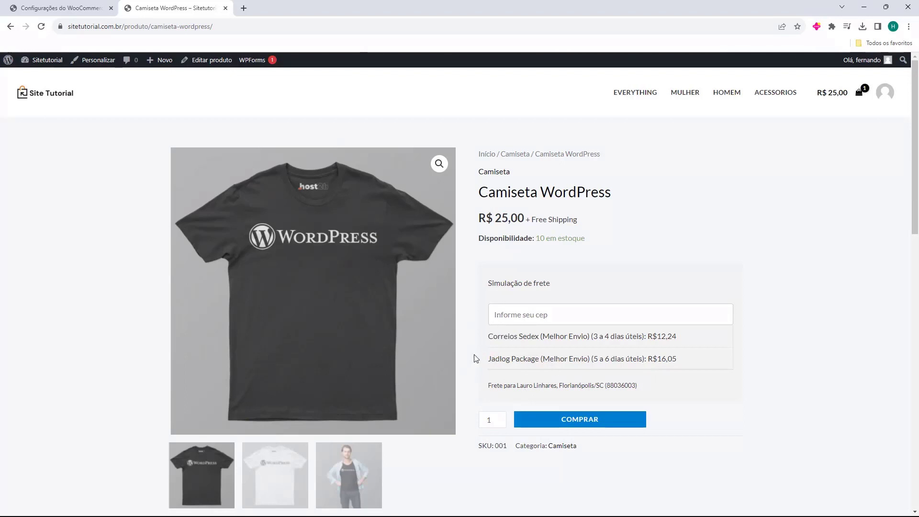
{"action": "left_click", "coordinate": [563, 420]}
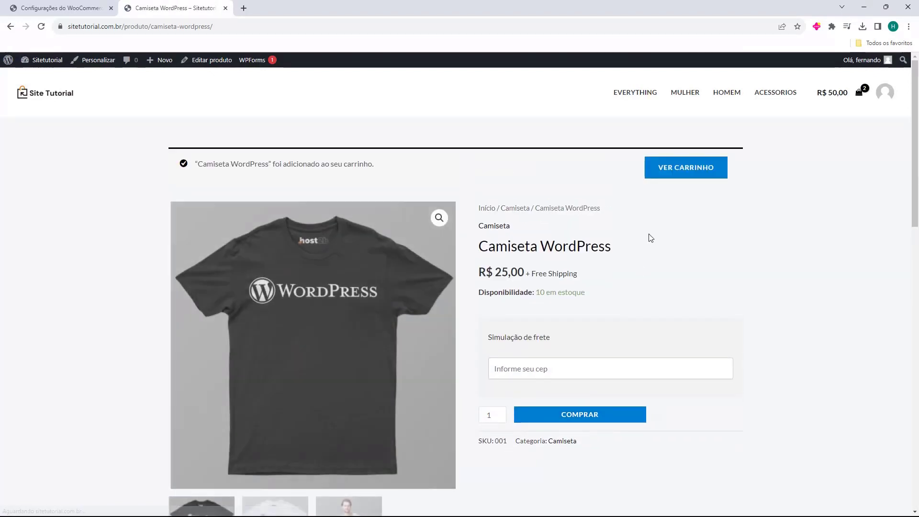
Open the cart, expand and update the shipping calculator, then proceed to checkout
{"action": "left_click", "coordinate": [685, 166]}
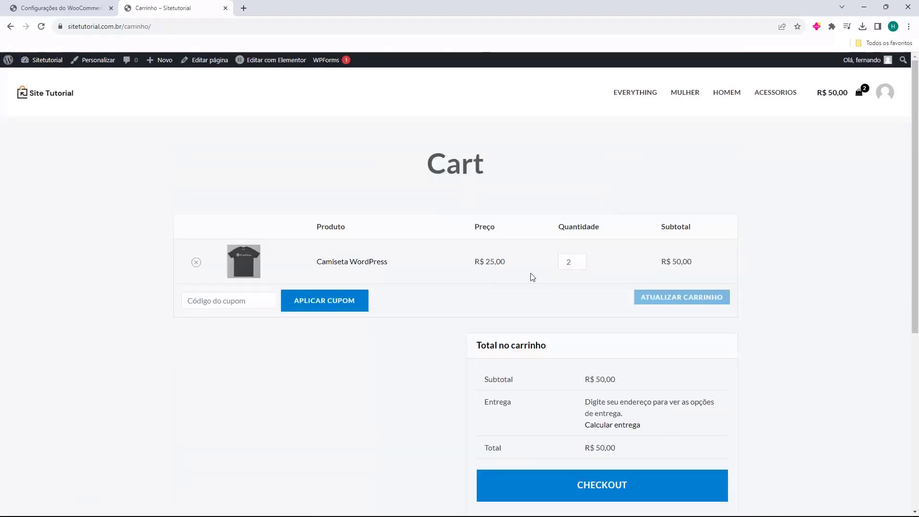
{"action": "scroll", "coordinate": [556, 278], "scroll_direction": "down", "scroll_amount": 1}
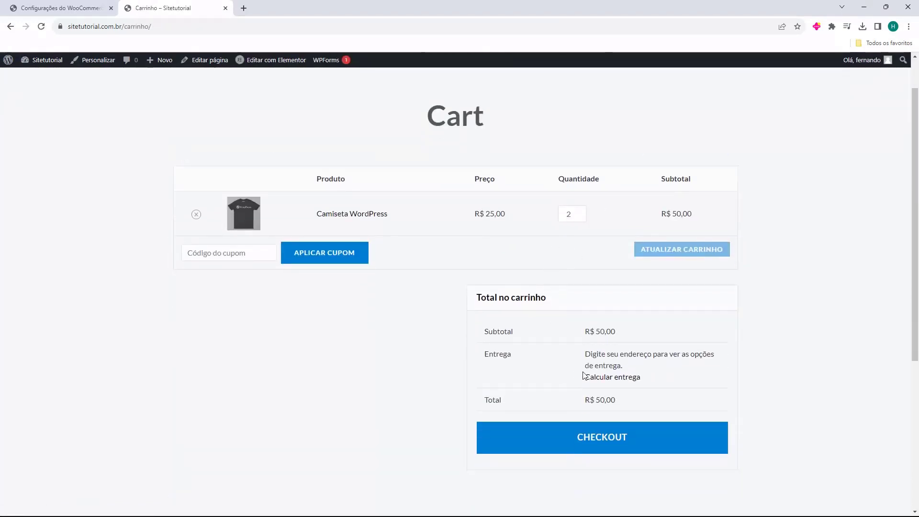
{"action": "left_click", "coordinate": [605, 377]}
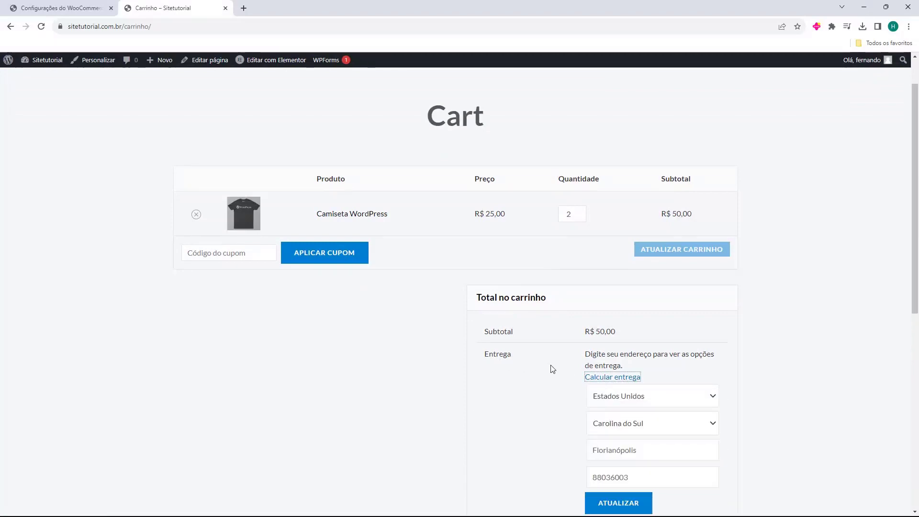
{"action": "scroll", "coordinate": [608, 431], "scroll_direction": "down", "scroll_amount": 1}
{"action": "left_click", "coordinate": [622, 463]}
{"action": "scroll", "coordinate": [661, 335], "scroll_direction": "down", "scroll_amount": 1}
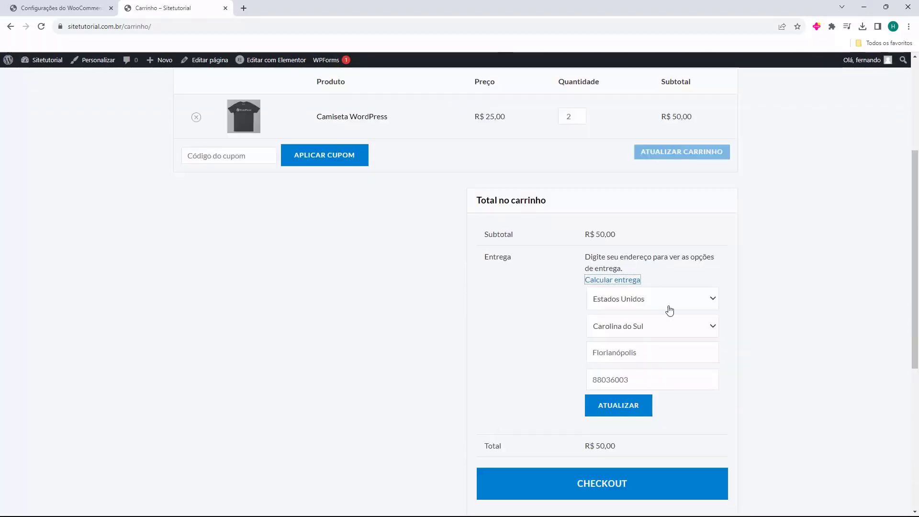
{"action": "left_click", "coordinate": [602, 485]}
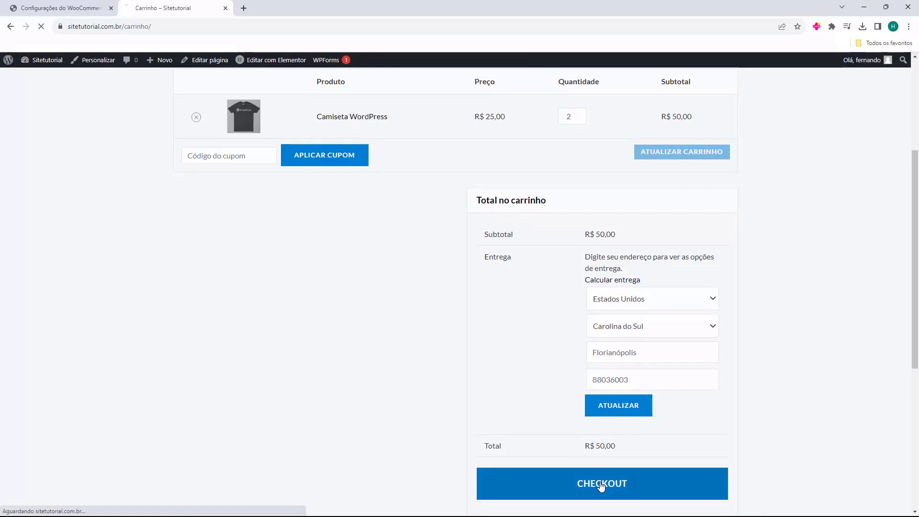
Review the checkout's Seu pedido summary, where the Entrega row still awaits an address for R$ 50,00
{"action": "scroll", "coordinate": [501, 329], "scroll_direction": "down", "scroll_amount": 3}
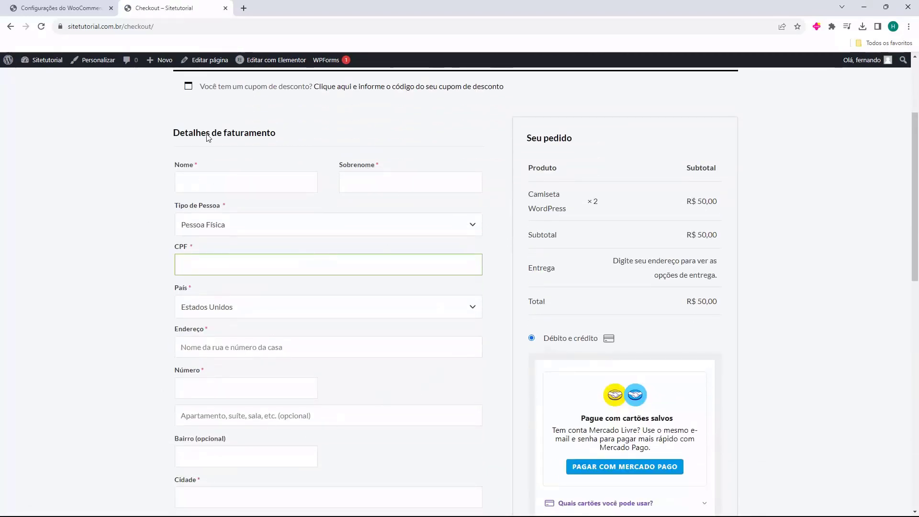
{"action": "scroll", "coordinate": [146, 190], "scroll_direction": "down", "scroll_amount": 7}
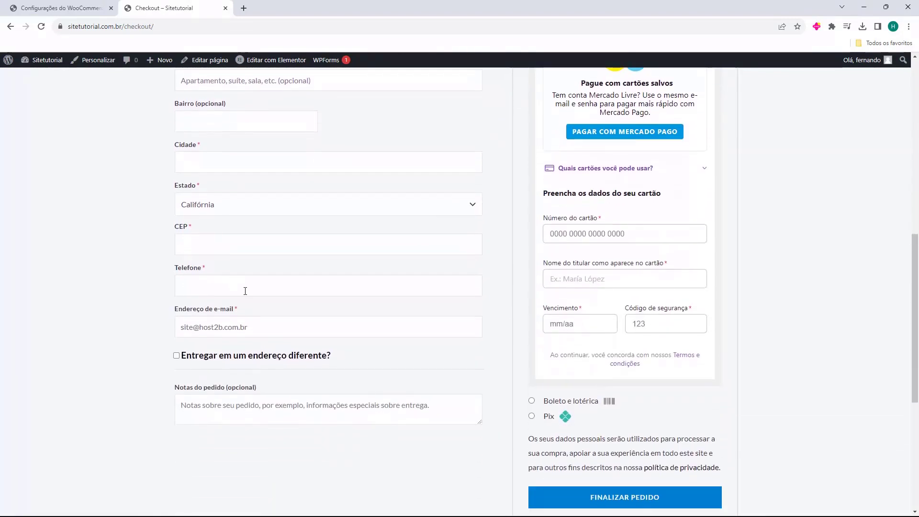
{"action": "scroll", "coordinate": [426, 355], "scroll_direction": "up", "scroll_amount": 7}
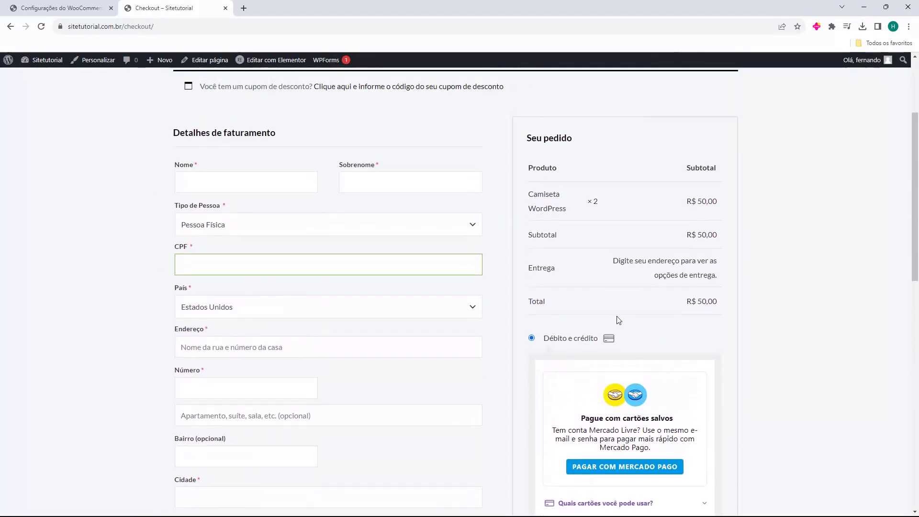
{"action": "left_click_drag", "start_coordinate": [529, 269], "coordinate": [559, 271]}
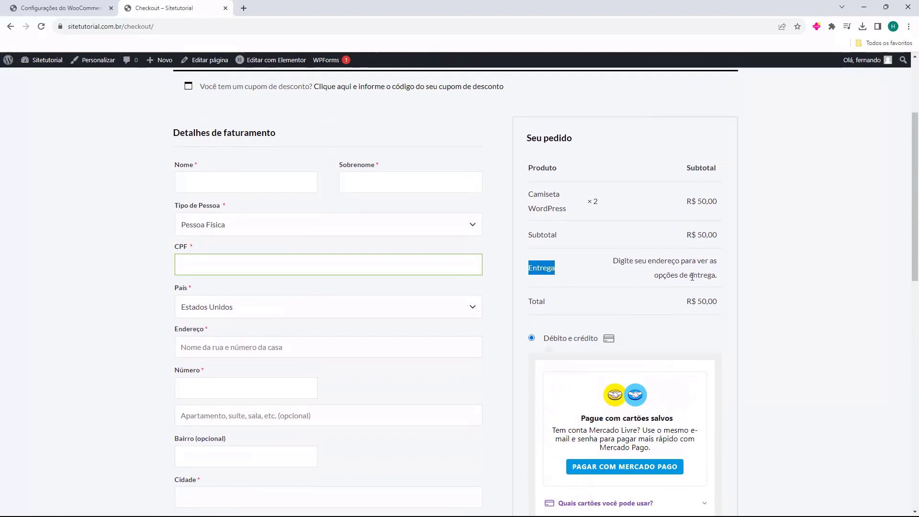
{"action": "scroll", "coordinate": [670, 287], "scroll_direction": "up", "scroll_amount": 3}
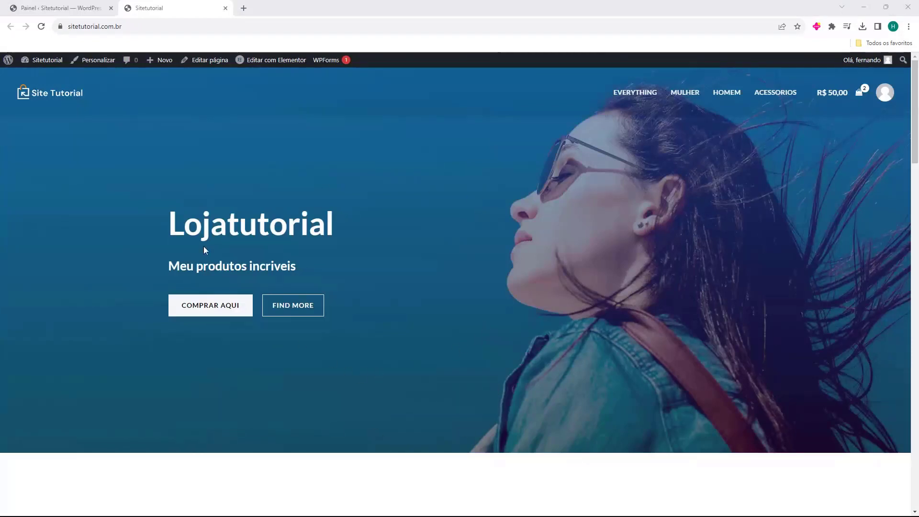
{"action": "scroll", "coordinate": [232, 228], "scroll_direction": "down", "scroll_amount": 15}
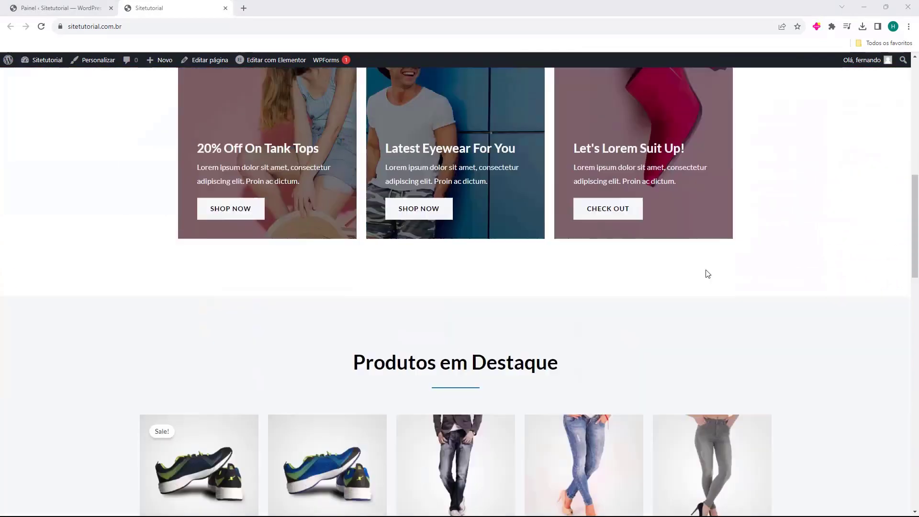
{"action": "scroll", "coordinate": [256, 161], "scroll_direction": "down", "scroll_amount": 5}
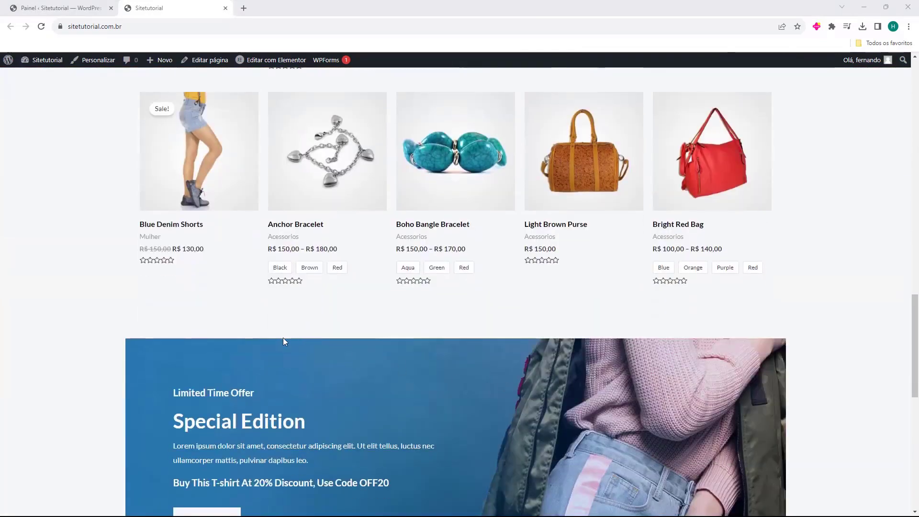
{"action": "scroll", "coordinate": [283, 338], "scroll_direction": "up", "scroll_amount": 15}
{"action": "scroll", "coordinate": [162, 314], "scroll_direction": "up", "scroll_amount": 10}
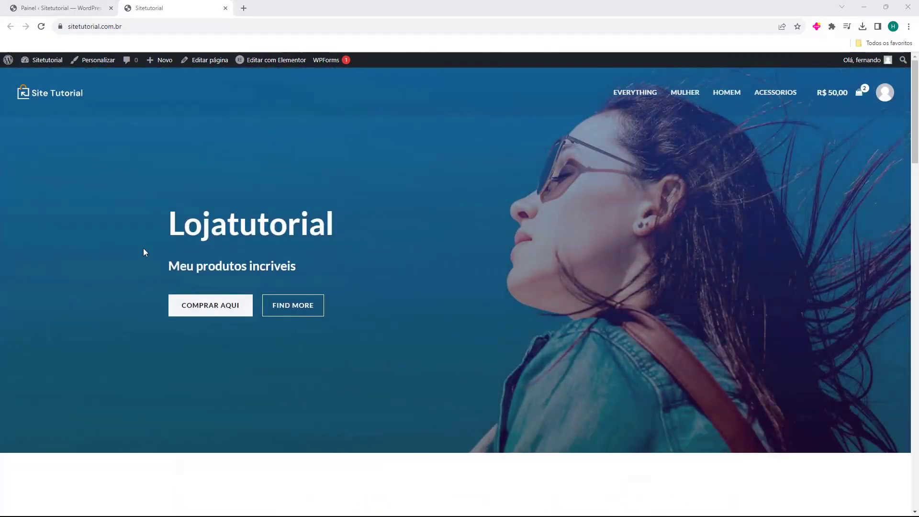
{"action": "left_click", "coordinate": [74, 15]}
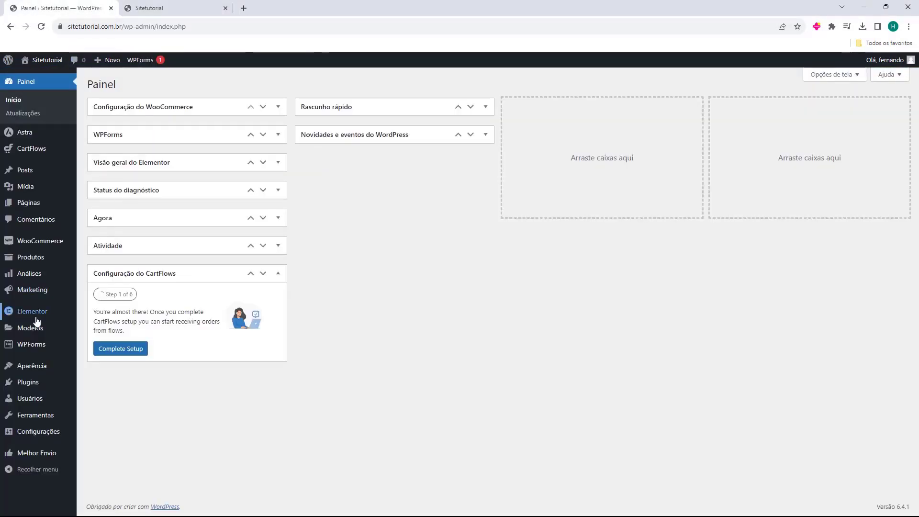
{"action": "mouse_move", "coordinate": [35, 300]}
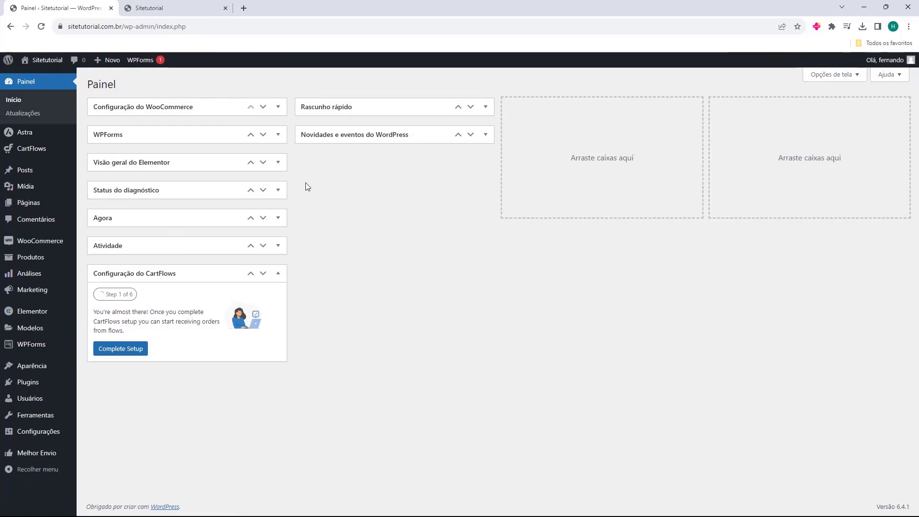
{"action": "left_click", "coordinate": [165, 6]}
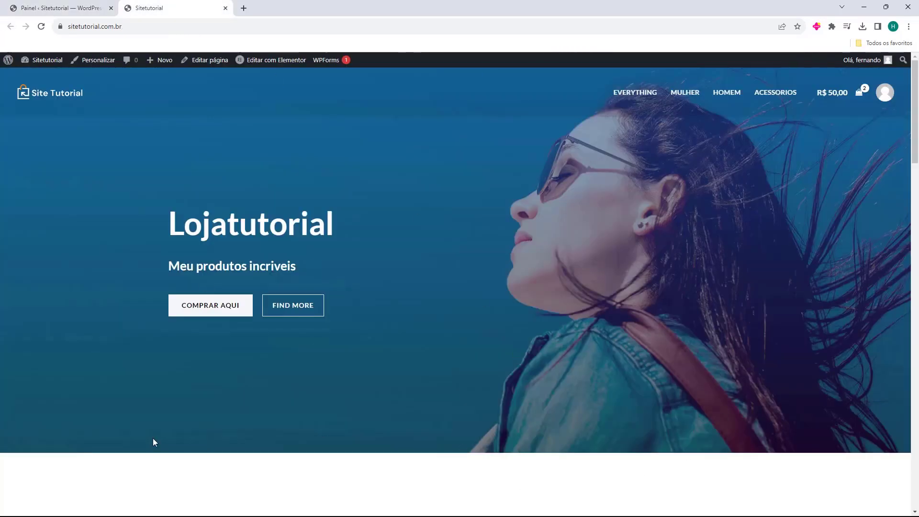